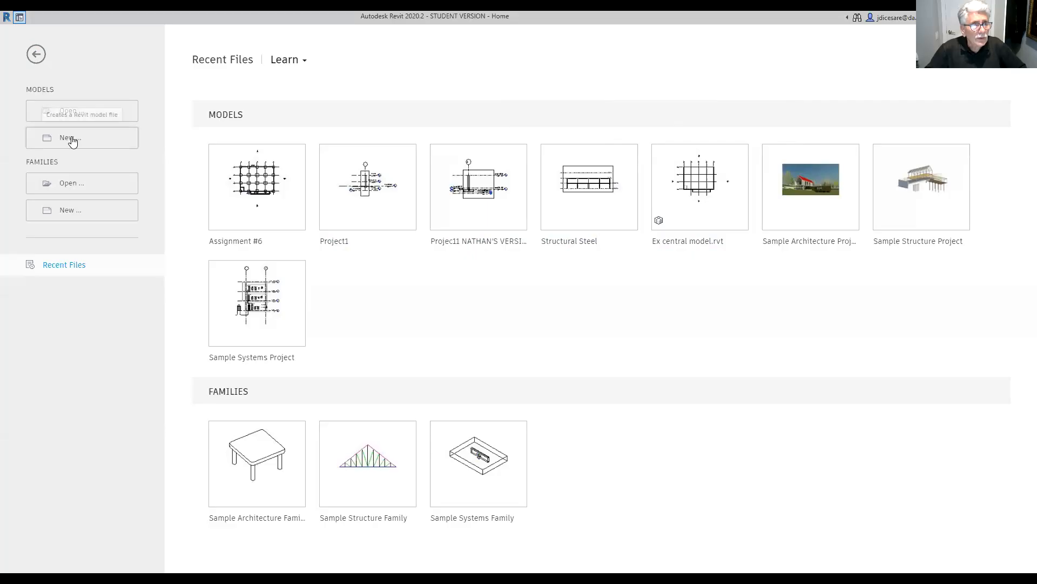
Create a new project from the structural template.
{"action": "left_click", "coordinate": [76, 142]}
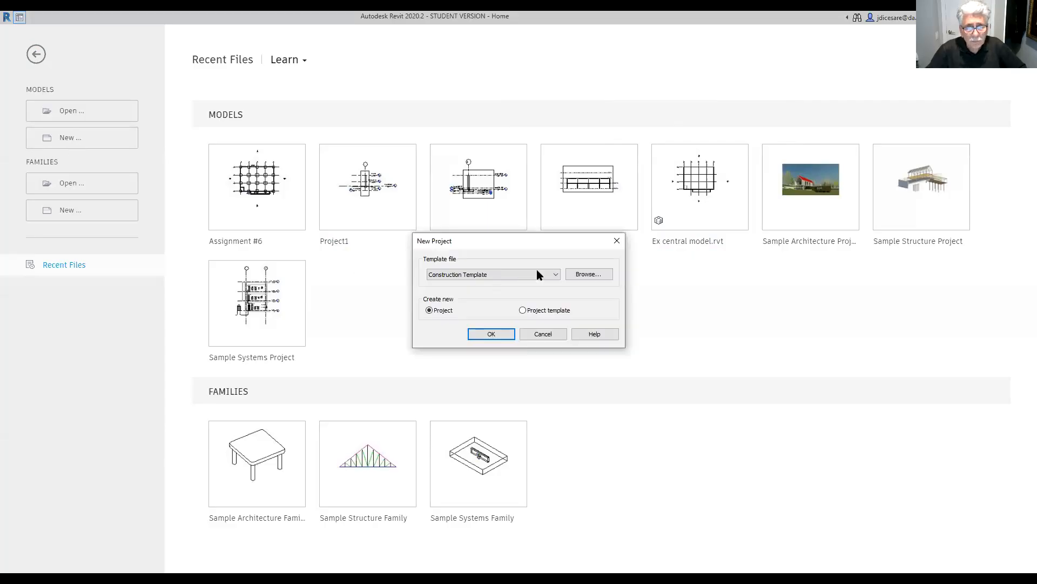
{"action": "left_click", "coordinate": [551, 275]}
{"action": "left_click", "coordinate": [456, 306]}
{"action": "left_click", "coordinate": [502, 334]}
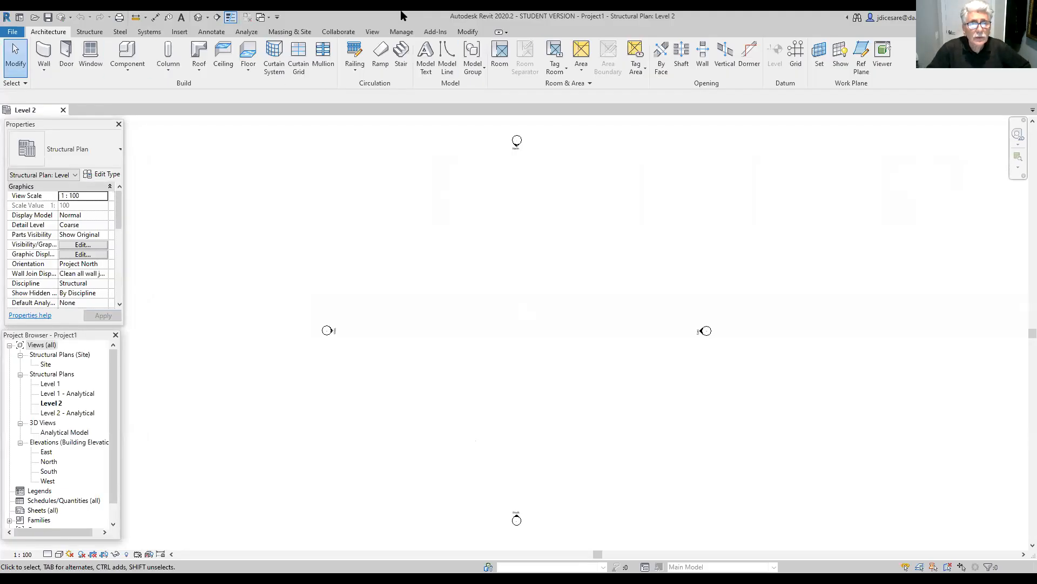
Set the project length units to feet and fractional inches, rounded to the nearest 1/8".
{"action": "left_click", "coordinate": [401, 31]}
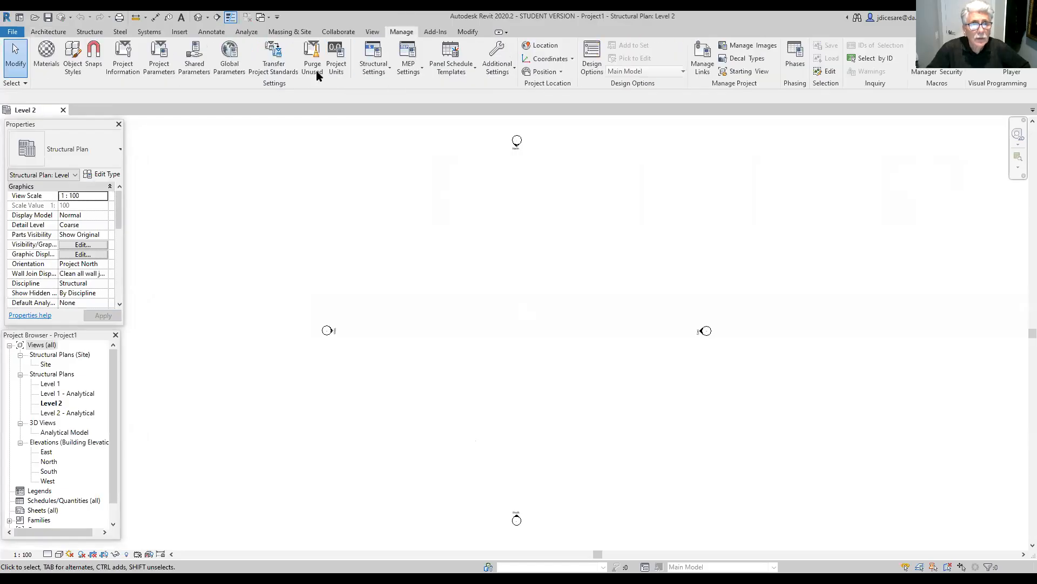
{"action": "left_click", "coordinate": [340, 72]}
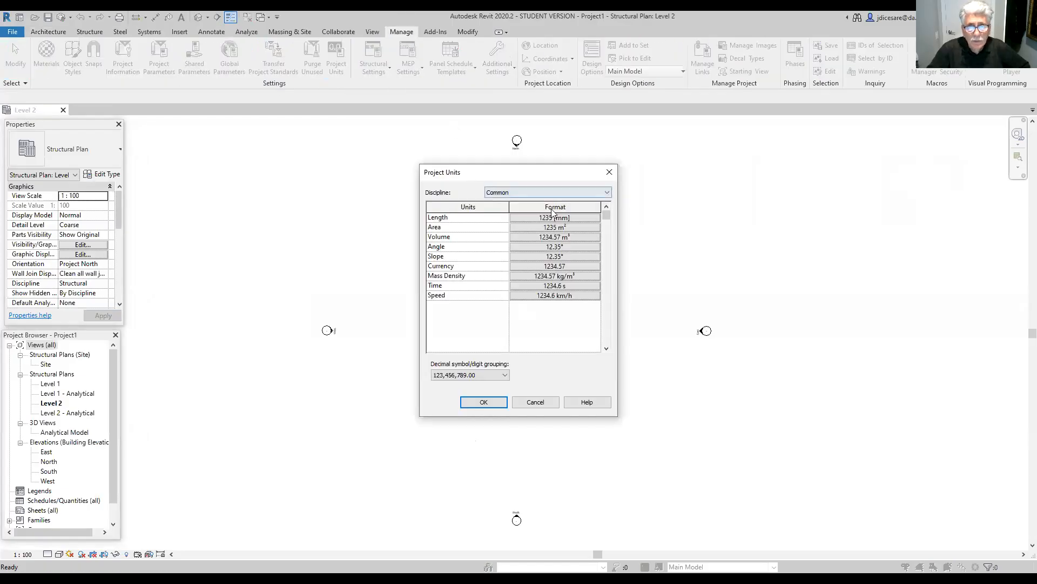
{"action": "left_click", "coordinate": [552, 219]}
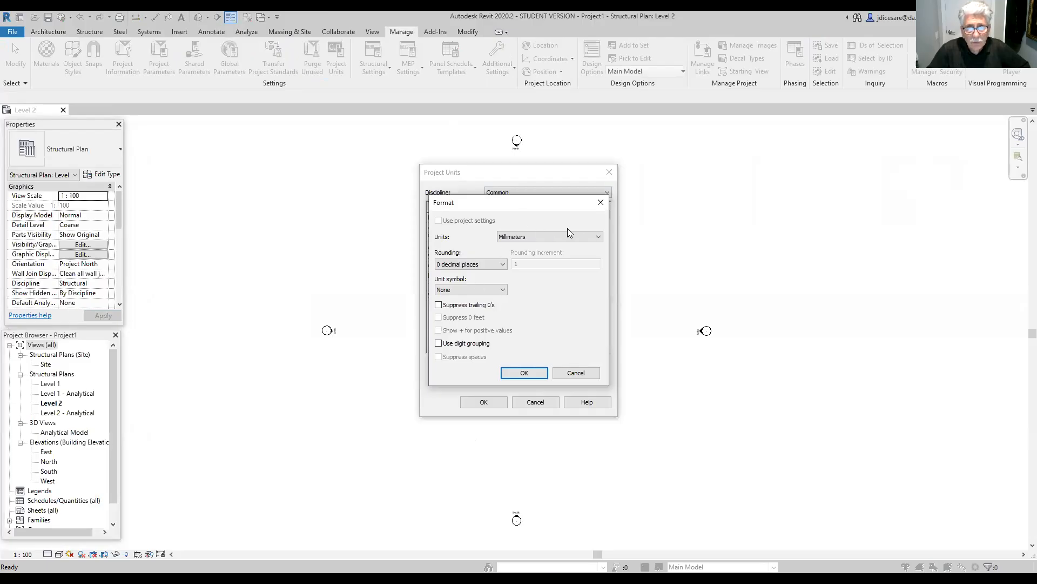
{"action": "left_click", "coordinate": [599, 236]}
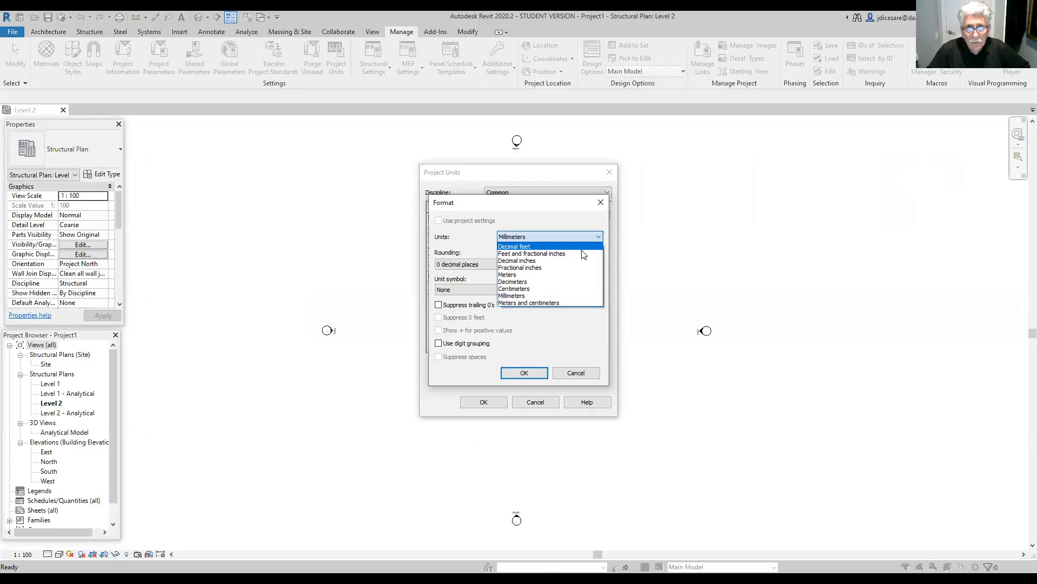
{"action": "left_click", "coordinate": [521, 254]}
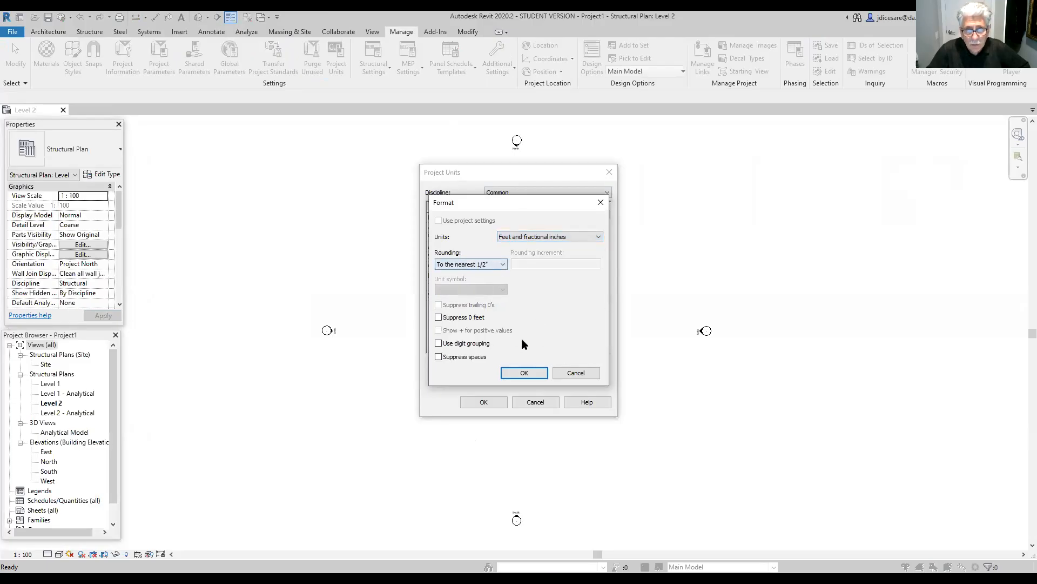
{"action": "left_click", "coordinate": [500, 263]}
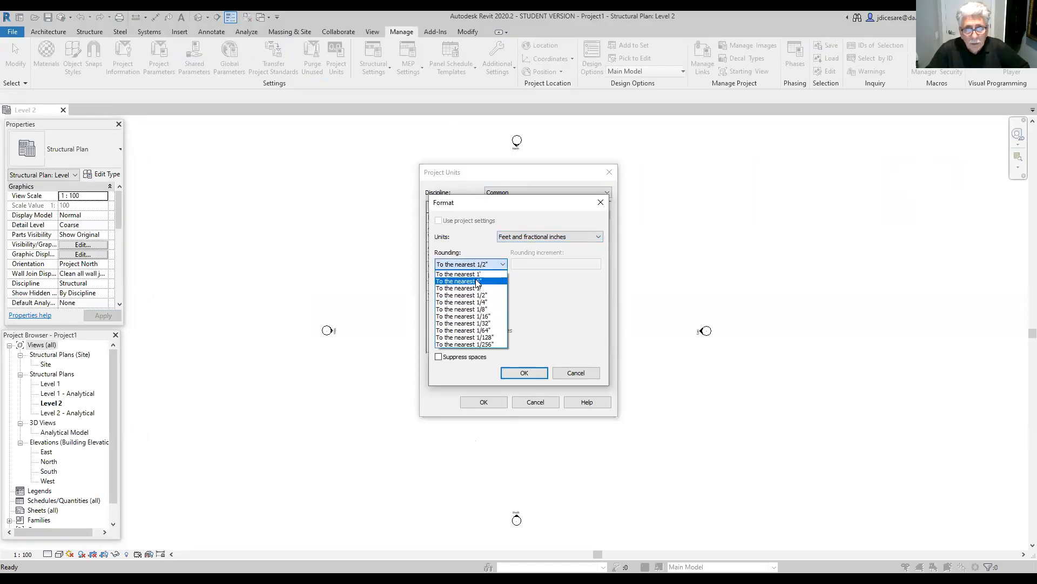
{"action": "left_click", "coordinate": [480, 311]}
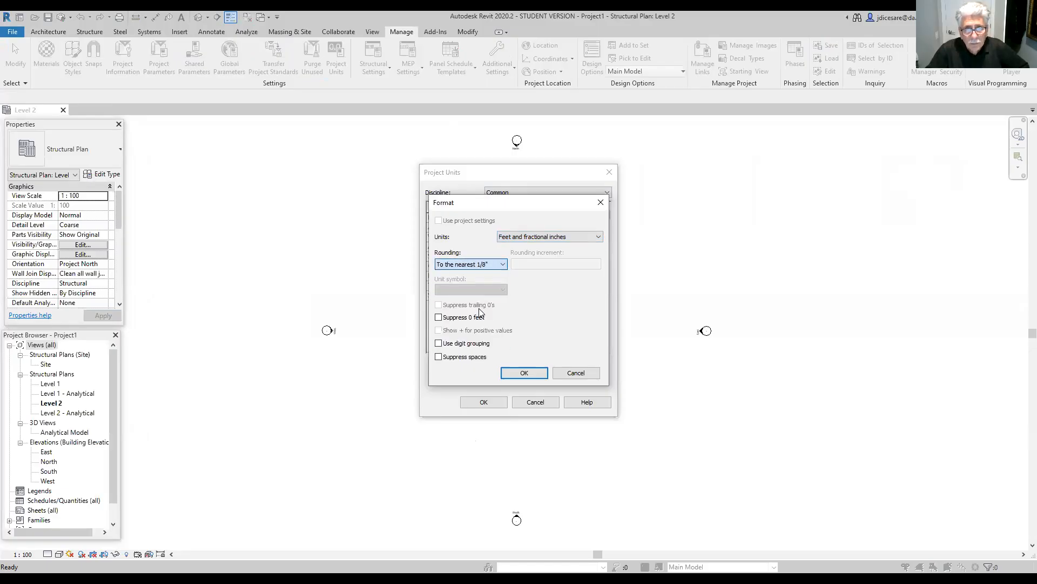
{"action": "left_click", "coordinate": [521, 372]}
{"action": "left_click", "coordinate": [484, 402]}
Set the Level 2 structural plan's view scale to 1/8" = 1'-0" and open the North elevation.
{"action": "left_click", "coordinate": [23, 554]}
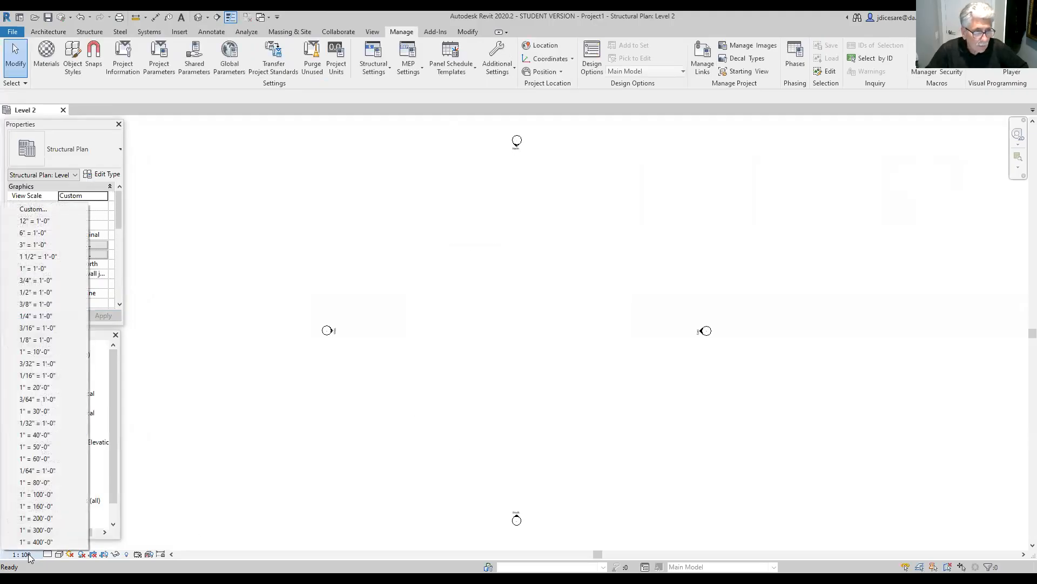
{"action": "left_click", "coordinate": [38, 339]}
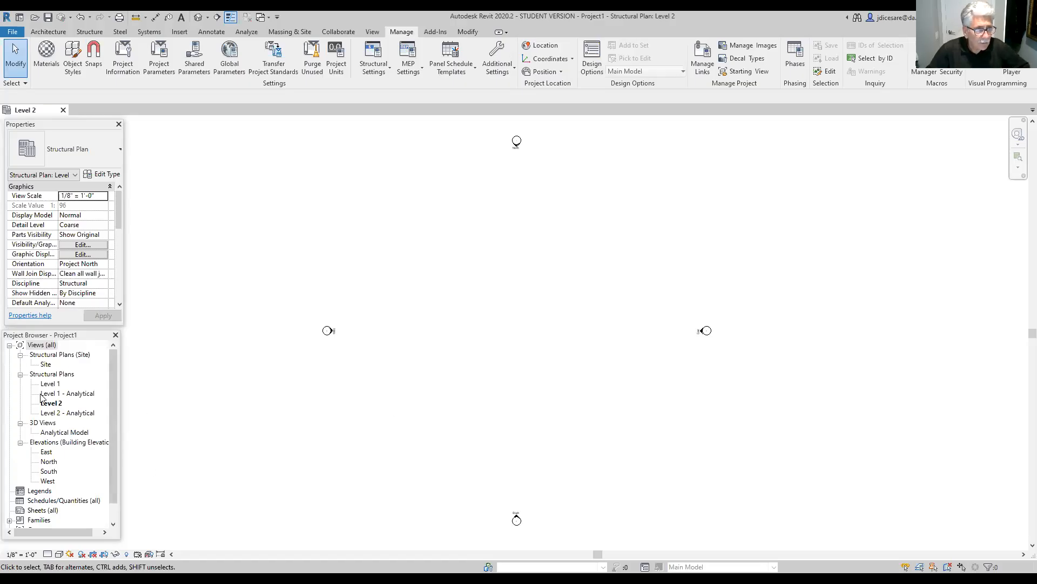
{"action": "double_click", "coordinate": [48, 461]}
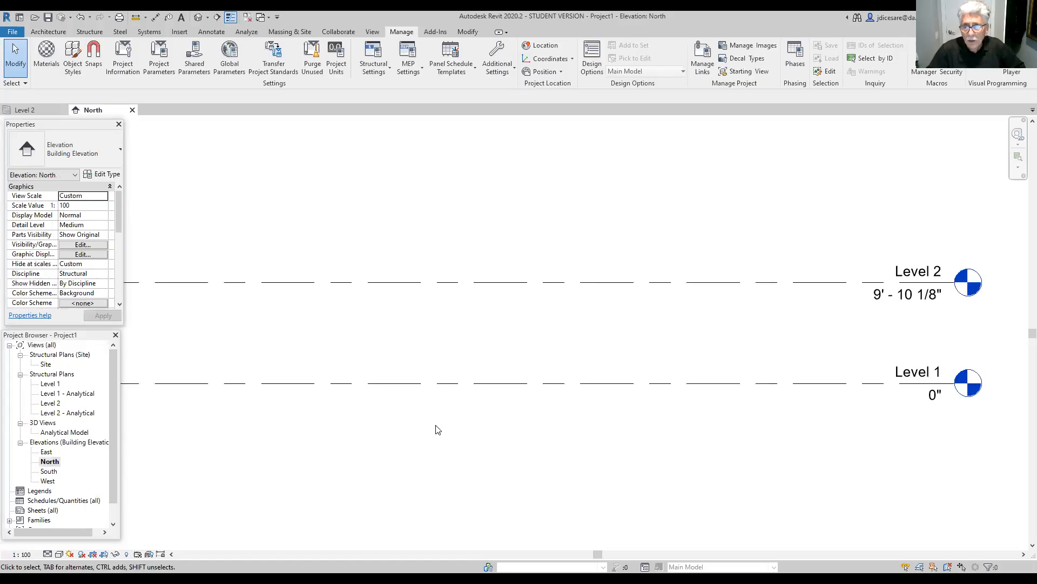
Set the Level 2 elevation to 120 feet in the North elevation view.
{"action": "scroll", "coordinate": [464, 433], "scroll_direction": "down", "scroll_amount": 3}
{"action": "middle_click_drag", "start_coordinate": [514, 442], "coordinate": [578, 437]}
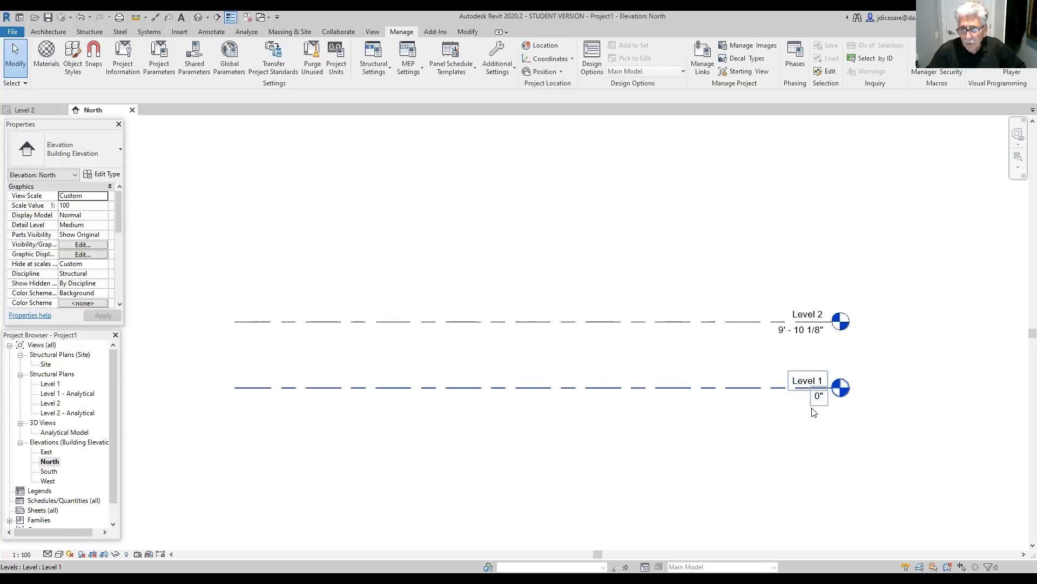
{"action": "double_click", "coordinate": [803, 333]}
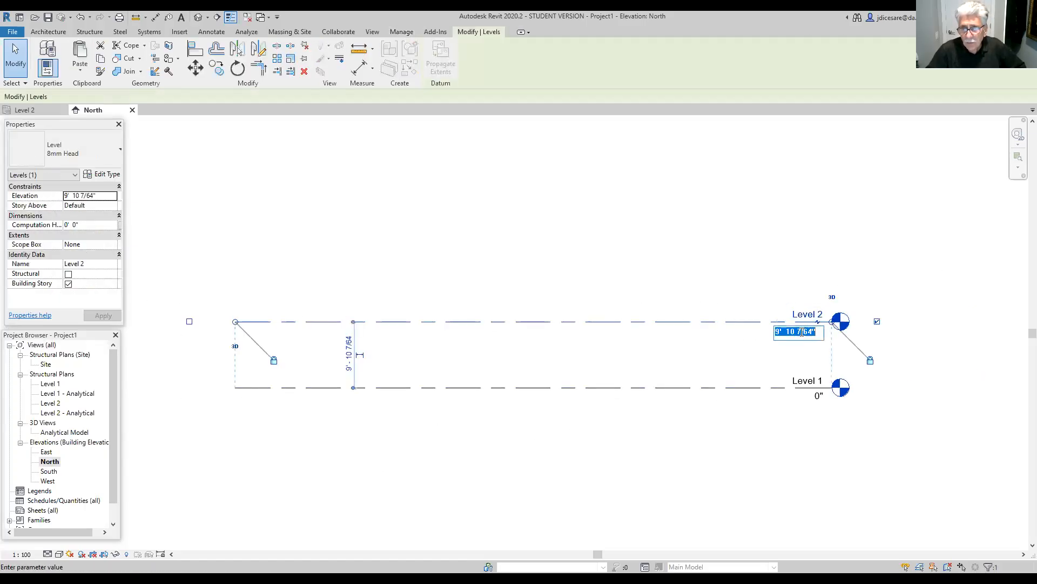
{"action": "left_click_drag", "start_coordinate": [778, 330], "coordinate": [734, 335]}
{"action": "type", "text": "120"}
{"action": "key", "text": "Return"}
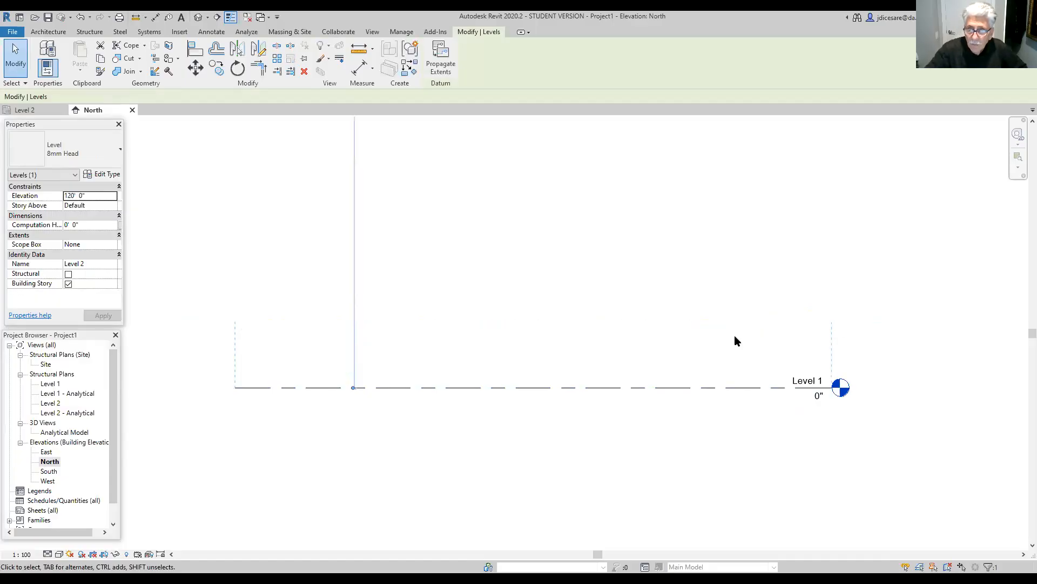
Set the Level 1 elevation to 91' 4".
{"action": "double_click", "coordinate": [819, 396]}
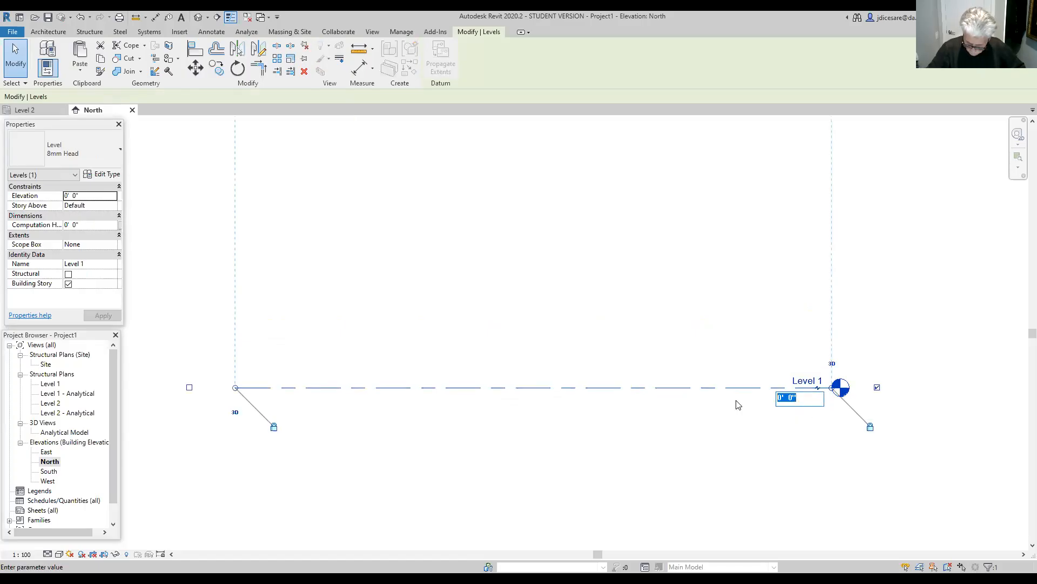
{"action": "type", "text": "91"}
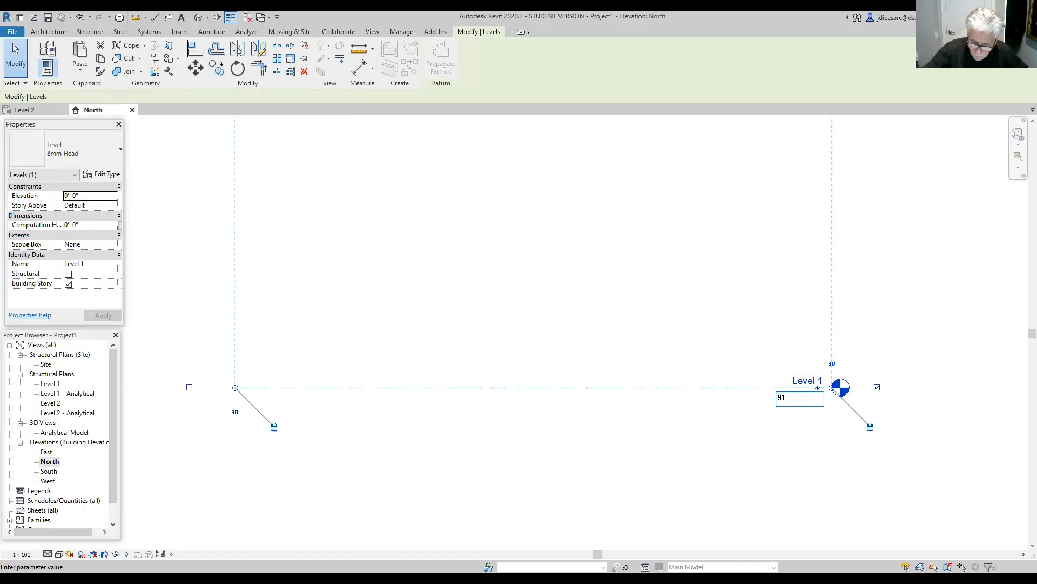
{"action": "type", "text": "' 4"}
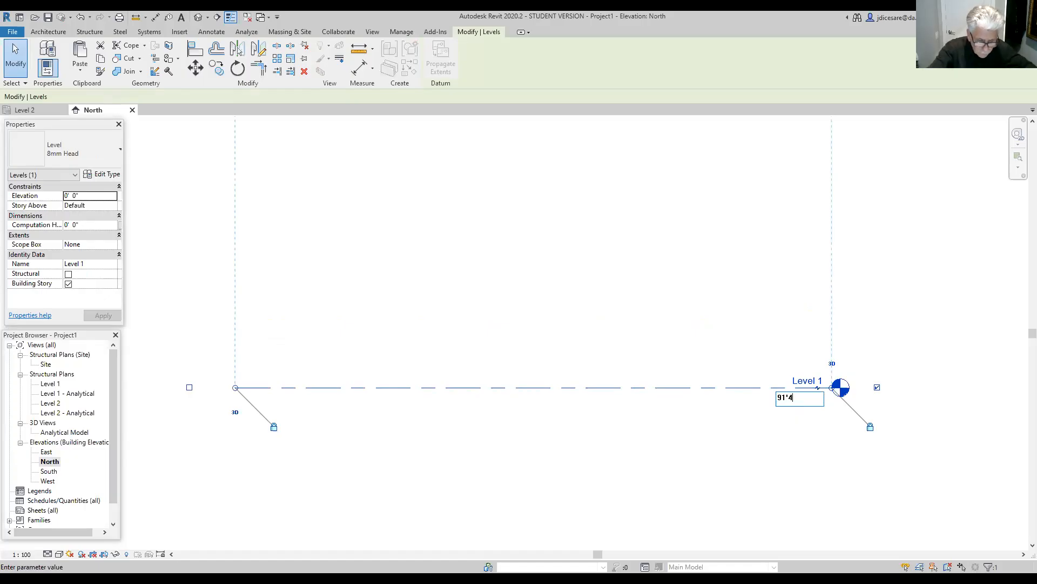
{"action": "type", "text": "\""}
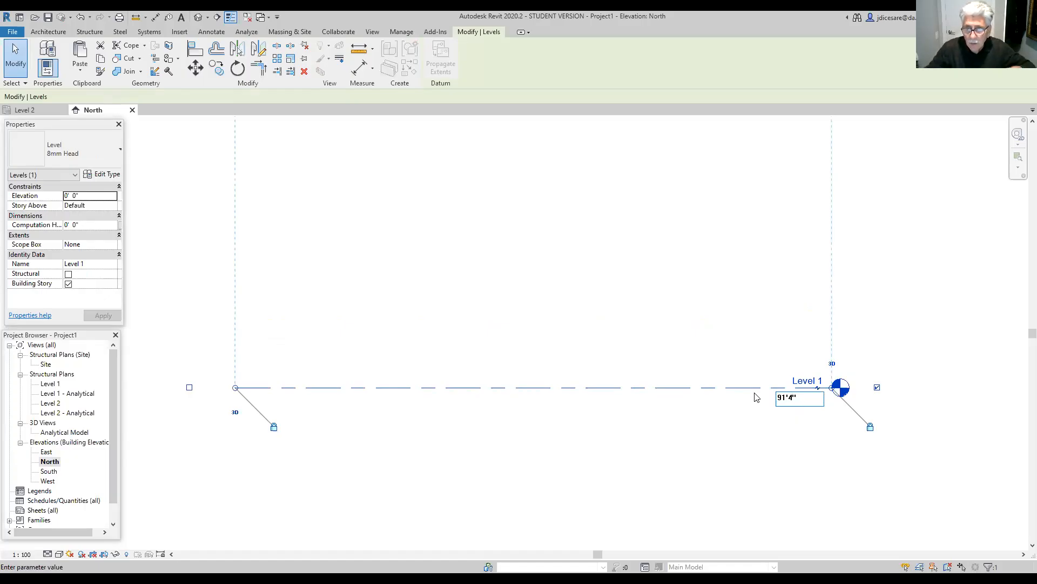
{"action": "key", "text": "Return"}
Set the Level 2 elevation to 102' 0".
{"action": "scroll", "coordinate": [690, 459], "scroll_direction": "down", "scroll_amount": 1}
{"action": "middle_click_drag", "start_coordinate": [574, 277], "coordinate": [578, 417]}
{"action": "scroll", "coordinate": [577, 390], "scroll_direction": "up", "scroll_amount": 1}
{"action": "middle_click_drag", "start_coordinate": [550, 260], "coordinate": [552, 473]}
{"action": "scroll", "coordinate": [549, 391], "scroll_direction": "up", "scroll_amount": 1}
{"action": "middle_click_drag", "start_coordinate": [555, 239], "coordinate": [497, 420]}
{"action": "scroll", "coordinate": [497, 406], "scroll_direction": "up", "scroll_amount": 1}
{"action": "scroll", "coordinate": [498, 404], "scroll_direction": "down", "scroll_amount": 2}
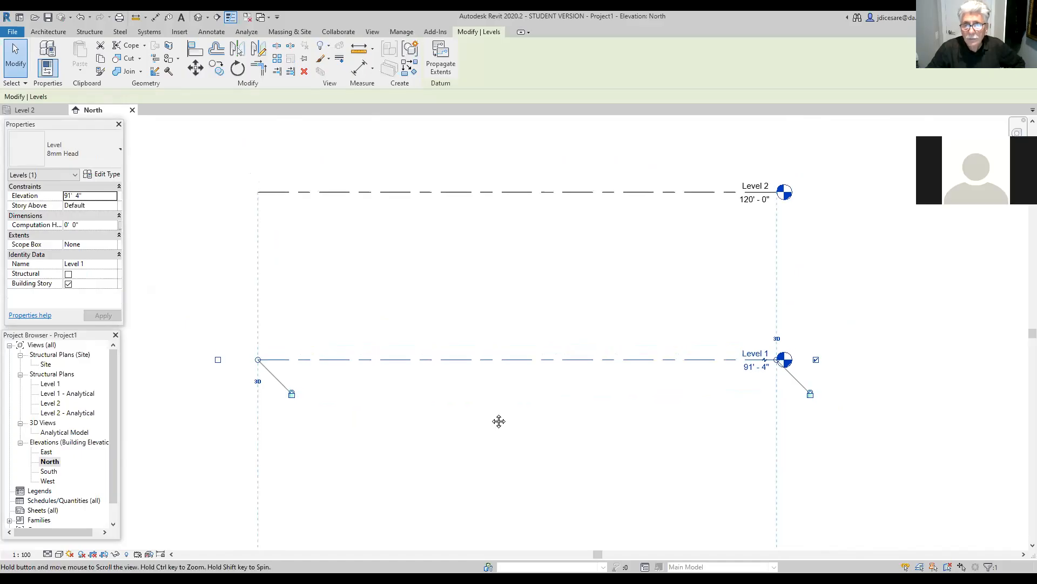
{"action": "left_click", "coordinate": [746, 208]}
{"action": "left_click", "coordinate": [743, 205]}
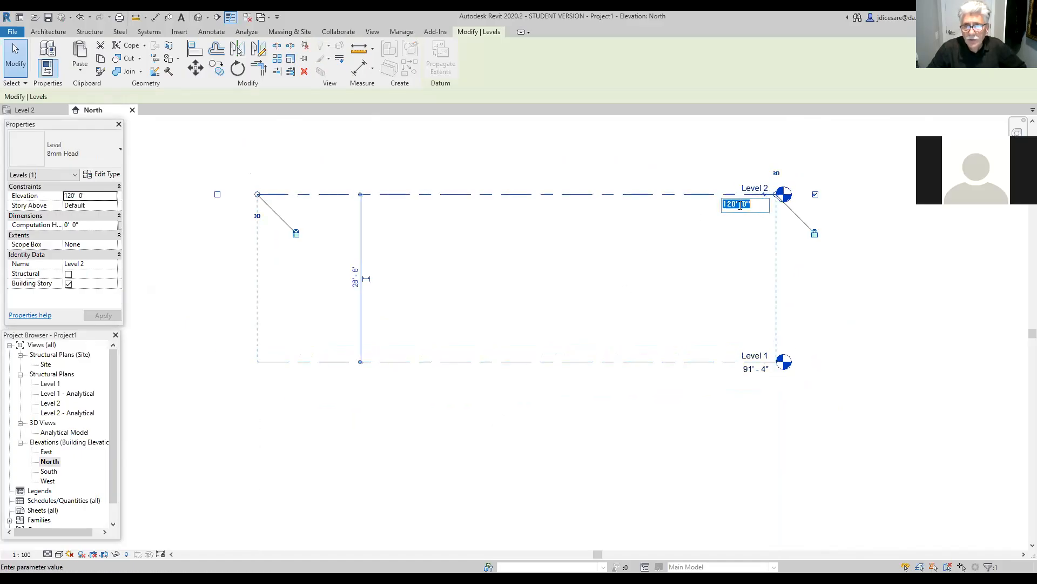
{"action": "left_click", "coordinate": [735, 203]}
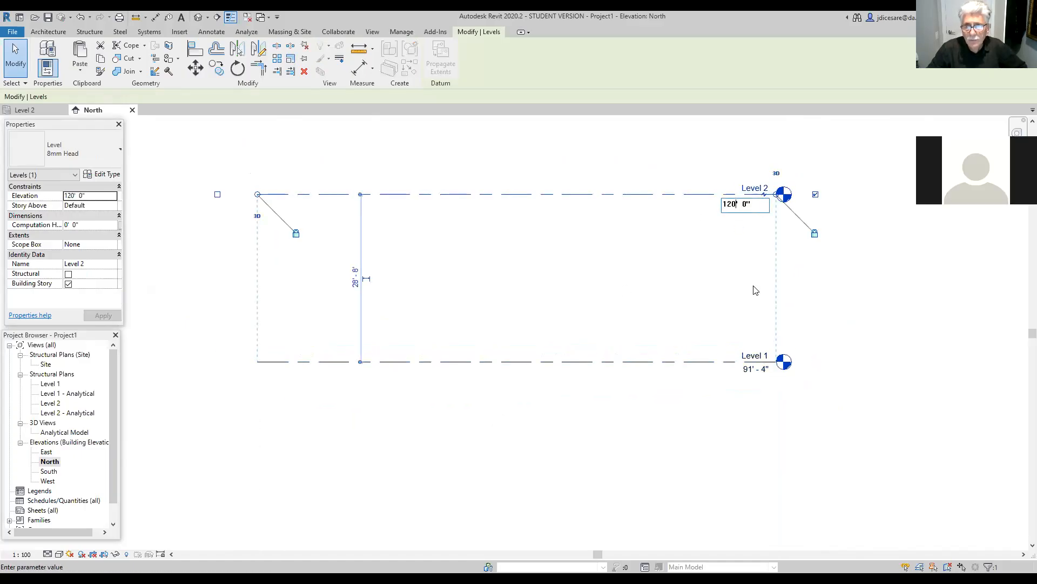
{"action": "key", "text": "BackSpace"}
{"action": "key", "text": "BackSpace"}
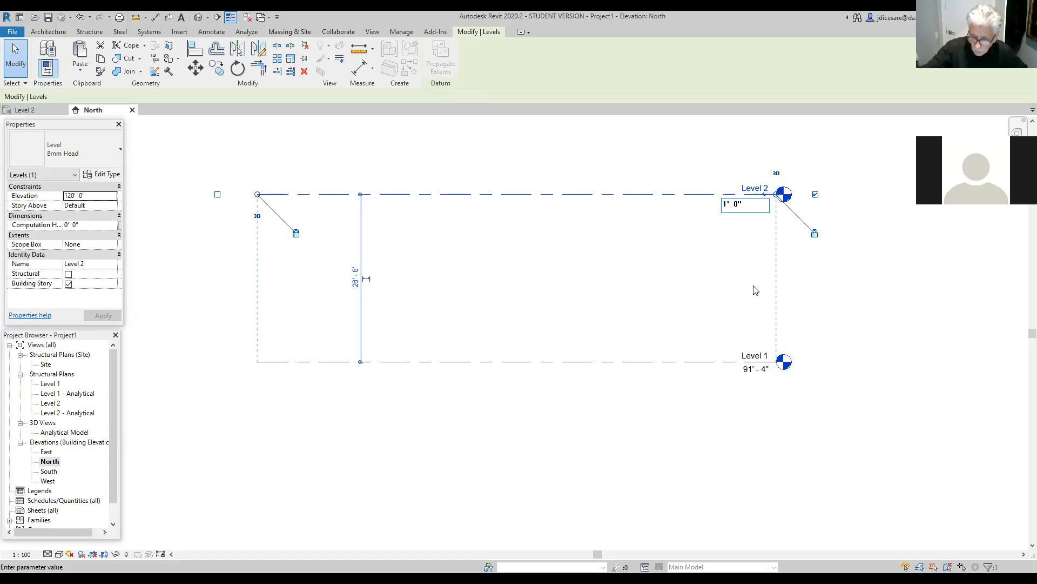
{"action": "type", "text": "0"}
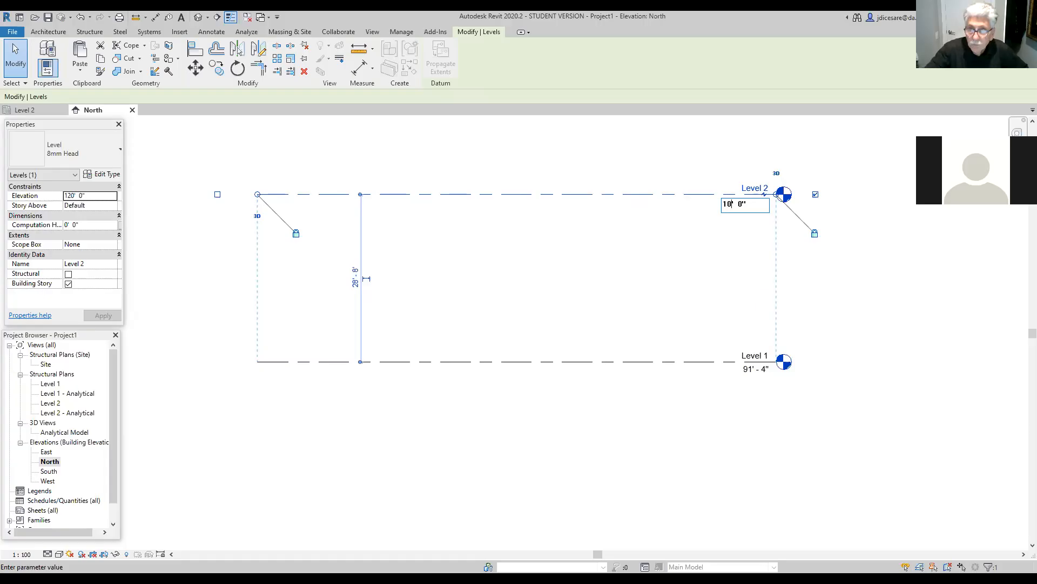
{"action": "type", "text": "2"}
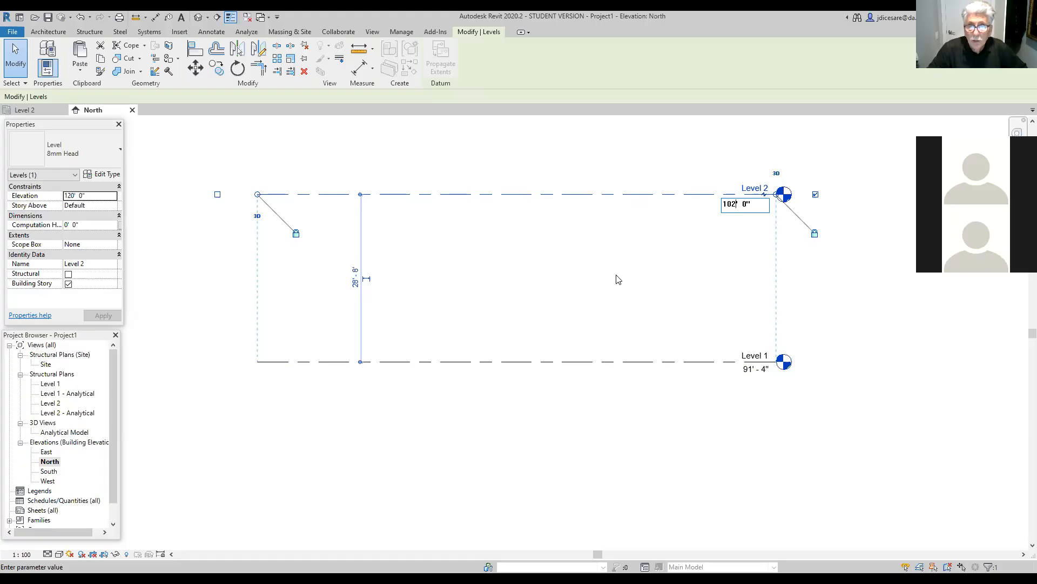
{"action": "key", "text": "Return"}
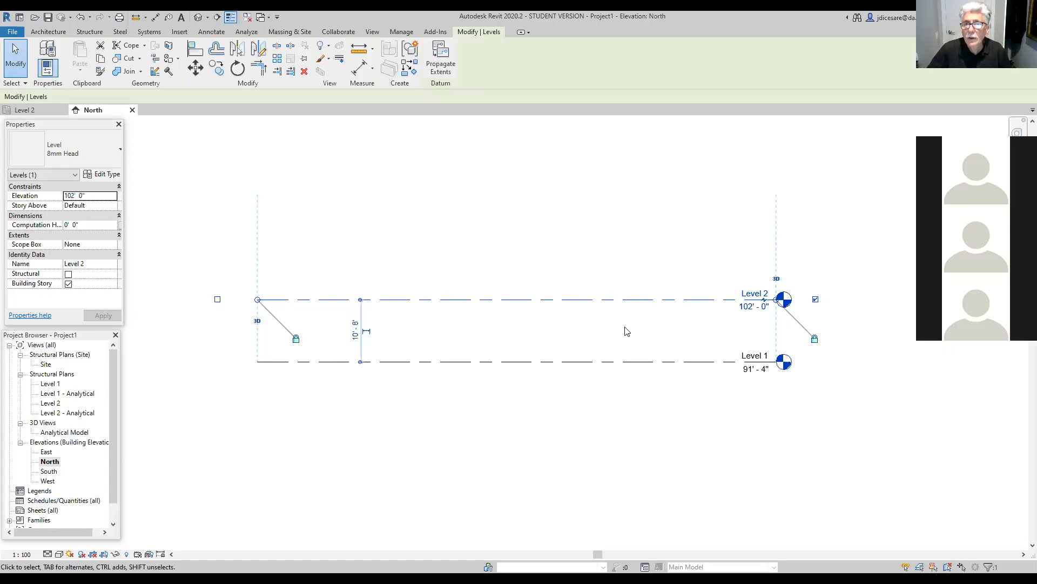
Set the North elevation's view scale to 1/8" = 1'-0".
{"action": "left_click", "coordinate": [22, 554]}
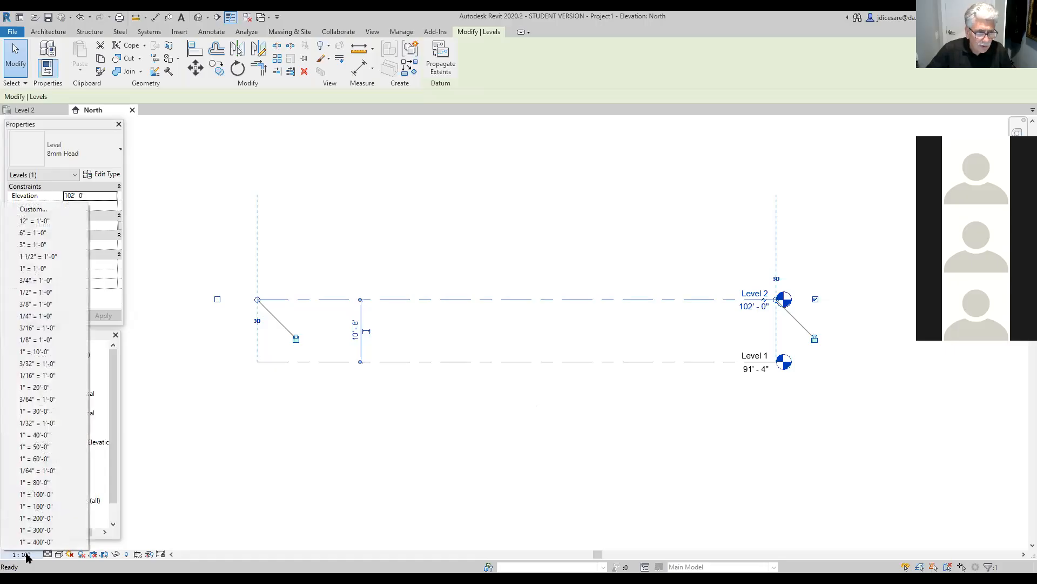
{"action": "left_click", "coordinate": [35, 339]}
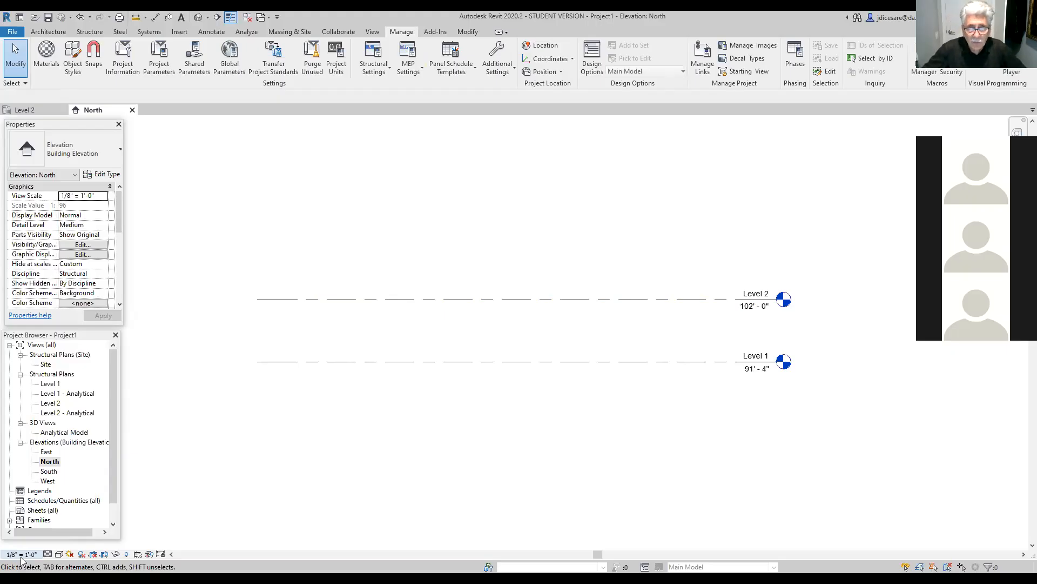
Stretch the aligned Level 1 and Level 2 lines outward together at both ends using Level 2's endpoints.
{"action": "left_click", "coordinate": [462, 301]}
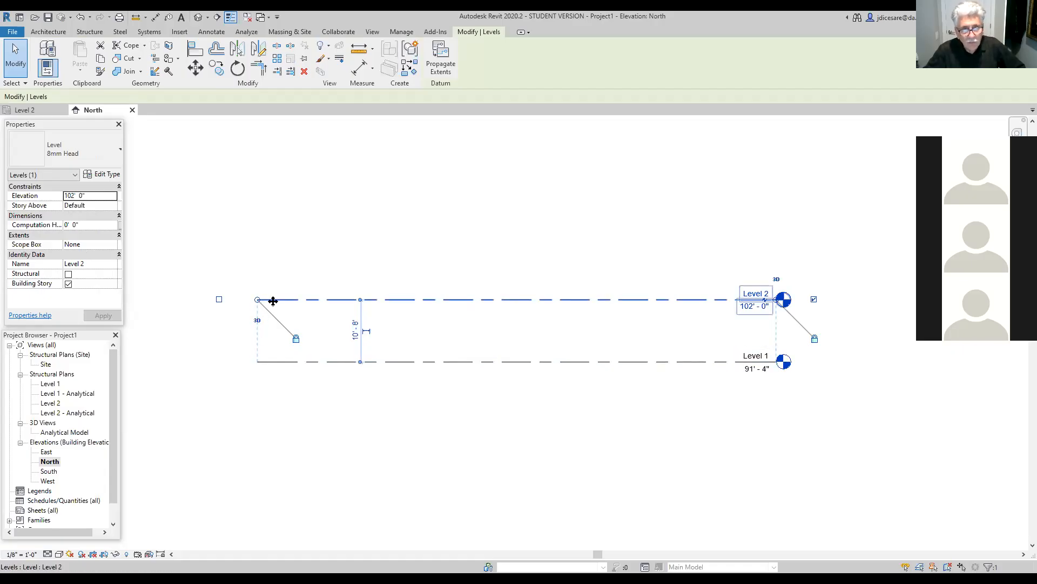
{"action": "left_click_drag", "start_coordinate": [257, 301], "coordinate": [182, 300]}
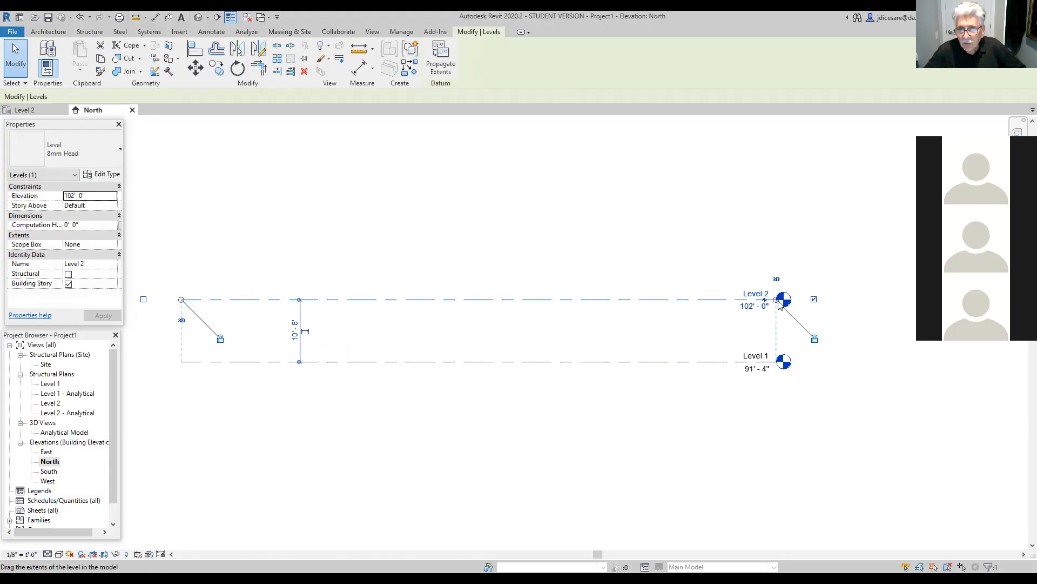
{"action": "left_click_drag", "start_coordinate": [778, 302], "coordinate": [856, 294]}
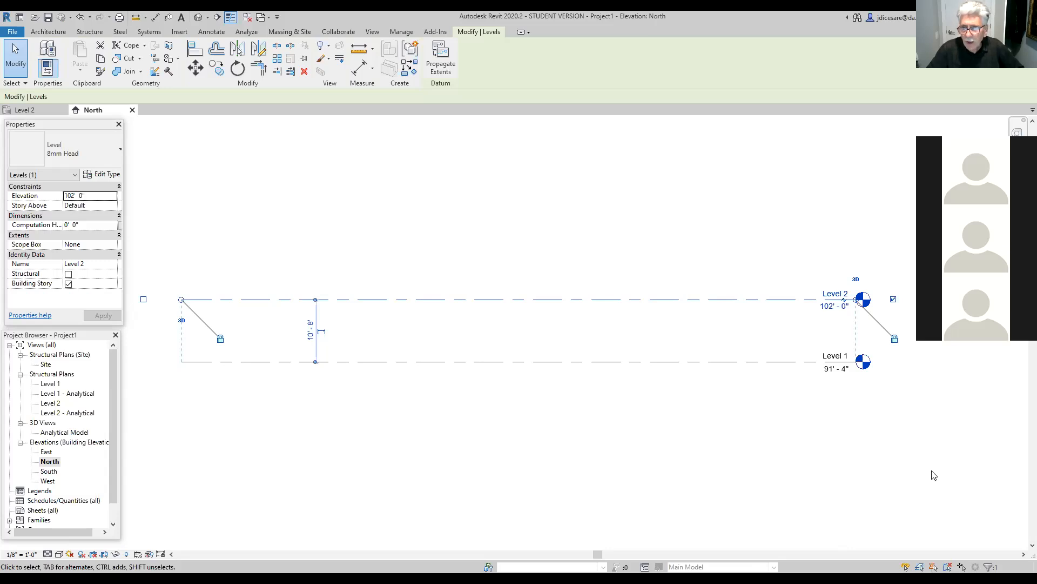
Unlock Level 2's ends from Level 1 and extend the Level 2 line beyond Level 1 on both sides.
{"action": "left_click", "coordinate": [895, 341]}
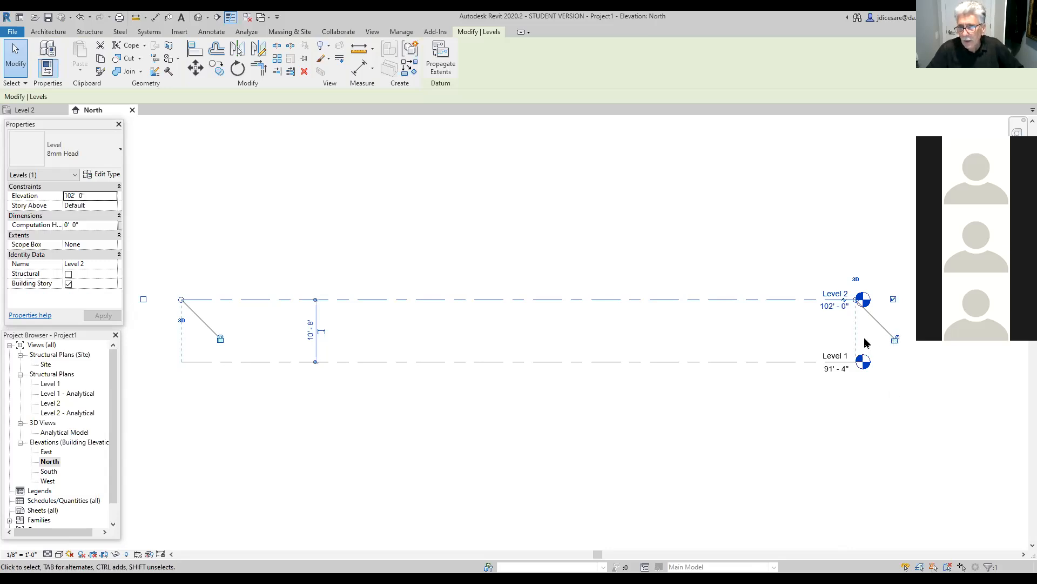
{"action": "left_click_drag", "start_coordinate": [857, 300], "coordinate": [903, 299]}
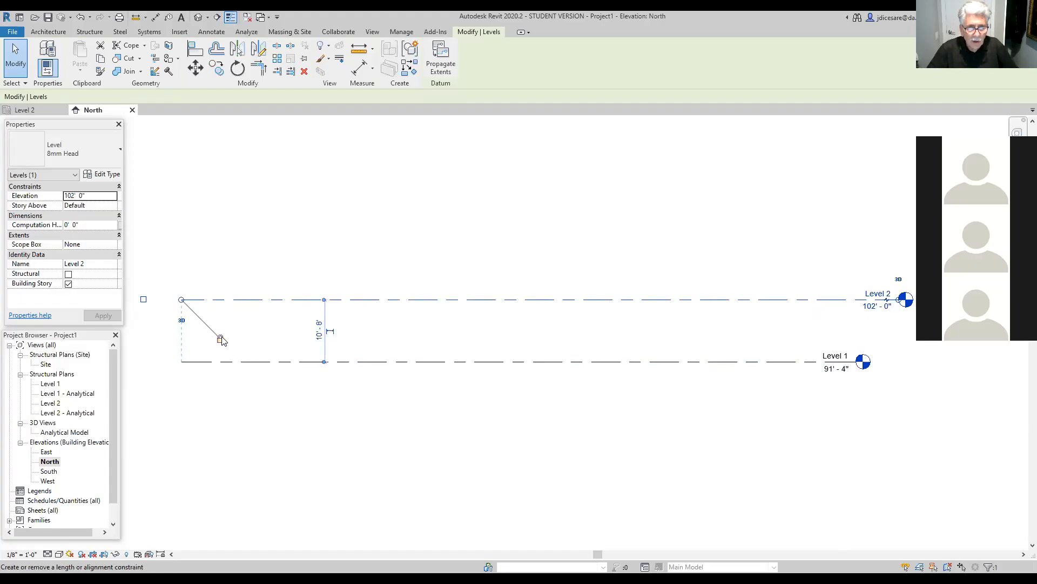
{"action": "left_click_drag", "start_coordinate": [183, 299], "coordinate": [129, 299]}
{"action": "scroll", "coordinate": [236, 425], "scroll_direction": "down", "scroll_amount": 1}
{"action": "middle_click_drag", "start_coordinate": [349, 438], "coordinate": [457, 429]}
{"action": "left_click", "coordinate": [325, 434]}
Extend the left end of the Level 1 line until it aligns with the left end of Level 2.
{"action": "middle_click_drag", "start_coordinate": [369, 457], "coordinate": [326, 445]}
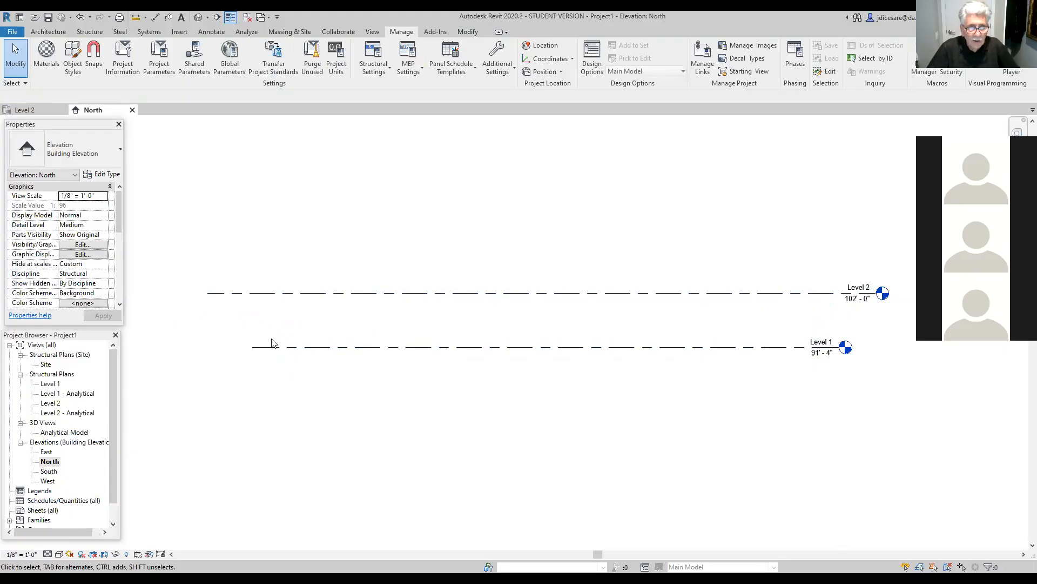
{"action": "left_click", "coordinate": [254, 347]}
{"action": "left_click_drag", "start_coordinate": [253, 349], "coordinate": [208, 347]}
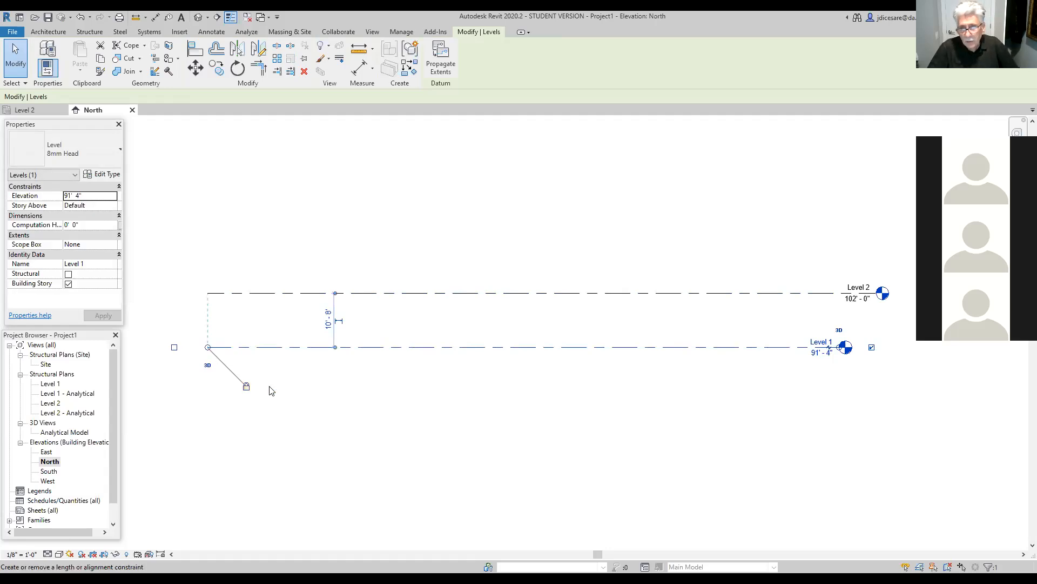
Extend the right end of the Level 1 line until it aligns with the right end of Level 2.
{"action": "middle_click_drag", "start_coordinate": [671, 415], "coordinate": [598, 394]}
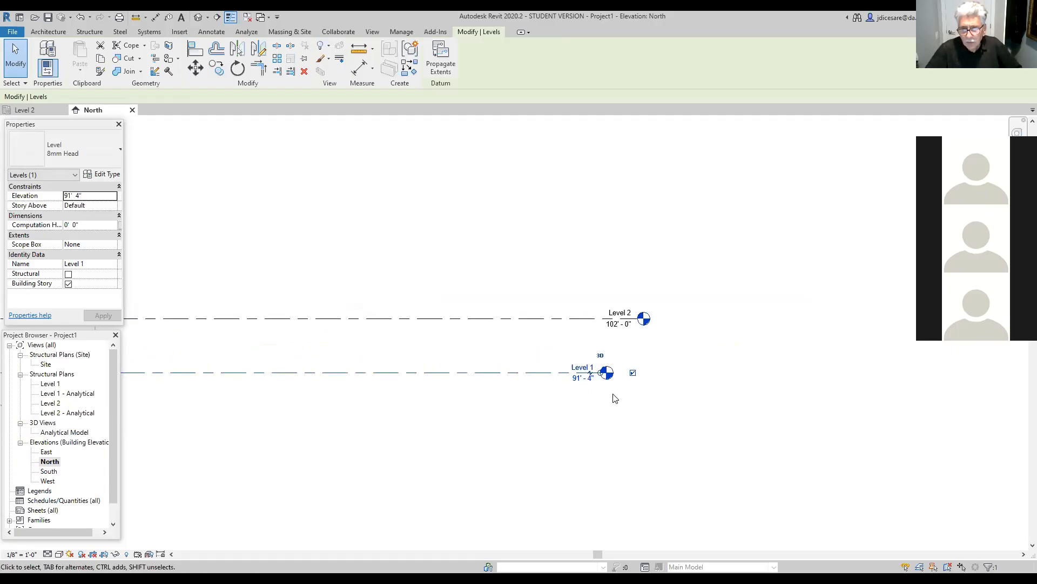
{"action": "left_click_drag", "start_coordinate": [602, 377], "coordinate": [640, 377]}
{"action": "left_click", "coordinate": [593, 440]}
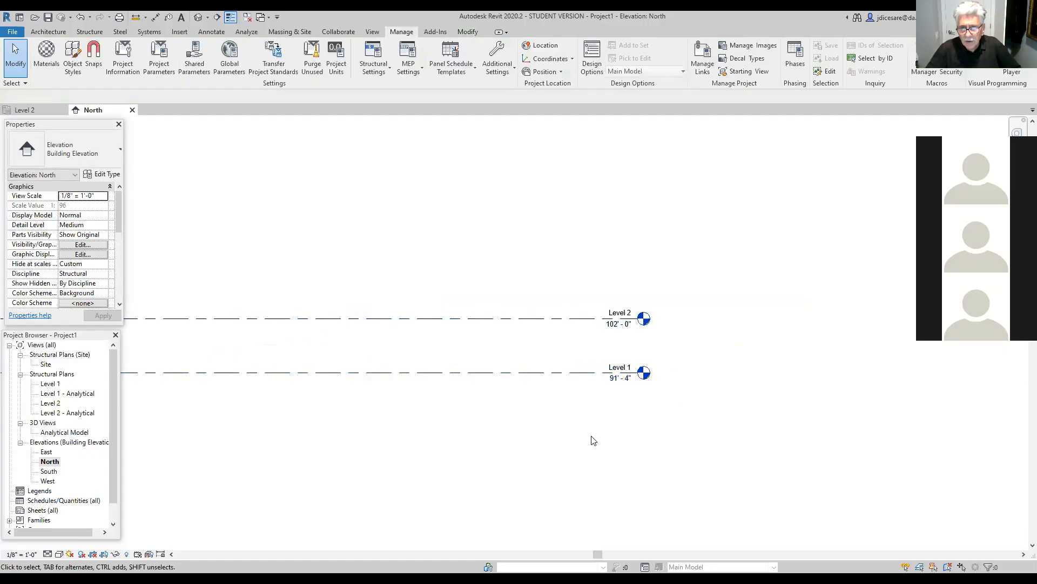
{"action": "middle_click_drag", "start_coordinate": [609, 447], "coordinate": [711, 429]}
{"action": "middle_click_drag", "start_coordinate": [631, 468], "coordinate": [770, 448]}
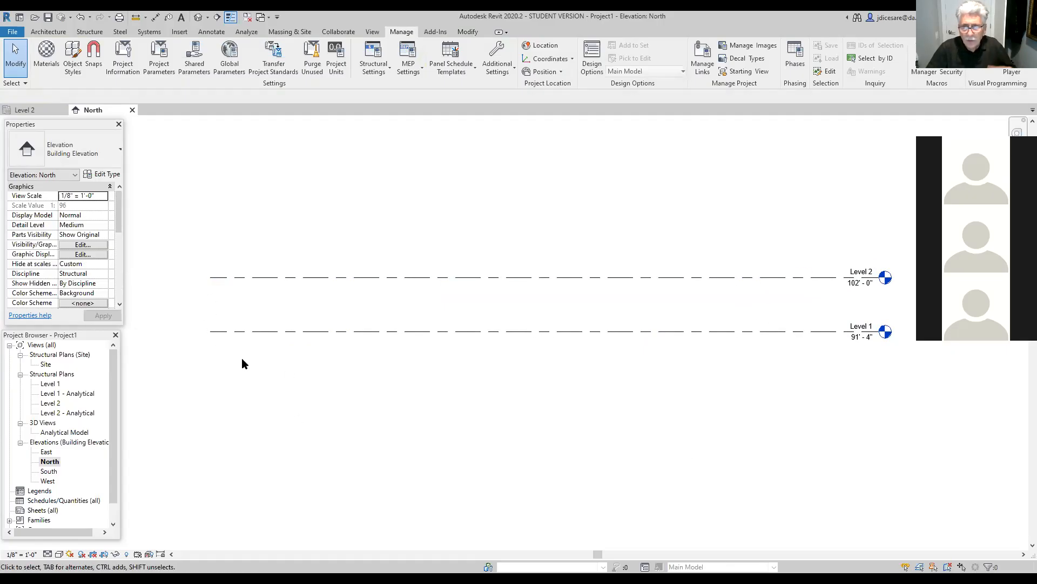
Add an elbow near the head of Level 2 and move the level head above its line.
{"action": "middle_click_drag", "start_coordinate": [507, 406], "coordinate": [351, 425]}
{"action": "scroll", "coordinate": [662, 424], "scroll_direction": "up", "scroll_amount": 2}
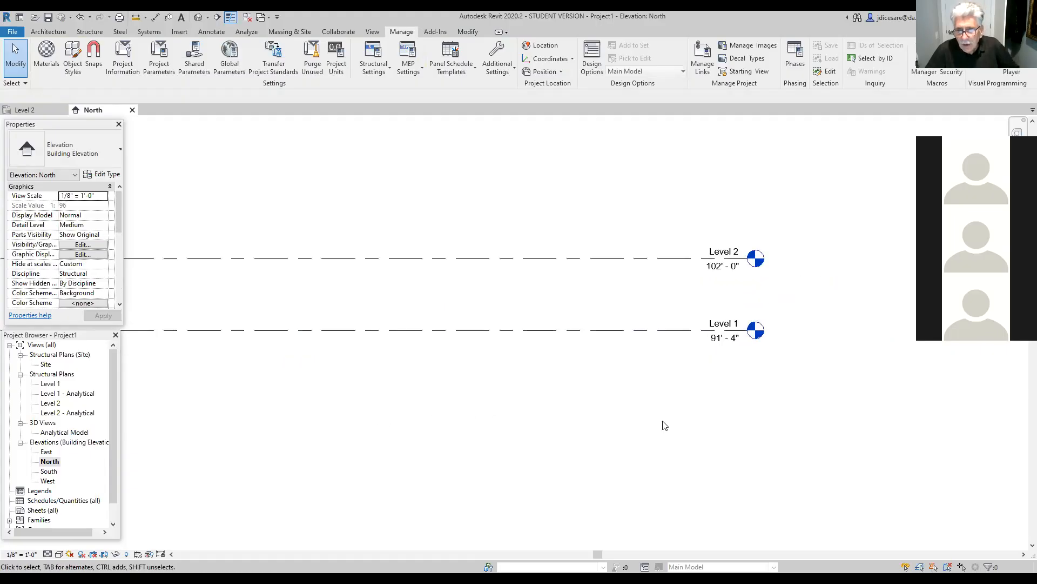
{"action": "middle_click_drag", "start_coordinate": [747, 373], "coordinate": [706, 480]}
{"action": "scroll", "coordinate": [703, 373], "scroll_direction": "up", "scroll_amount": 1}
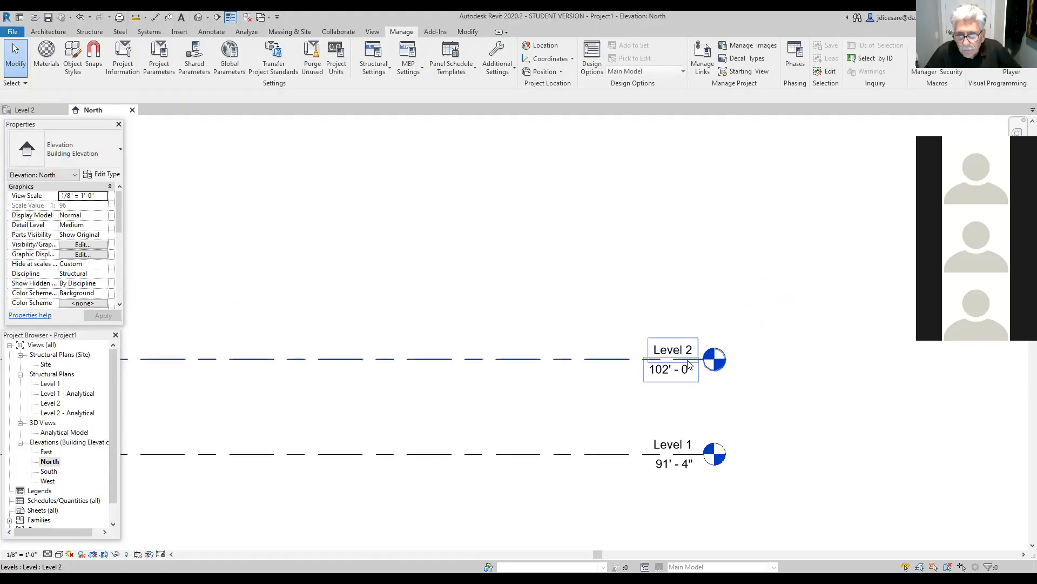
{"action": "left_click", "coordinate": [689, 362]}
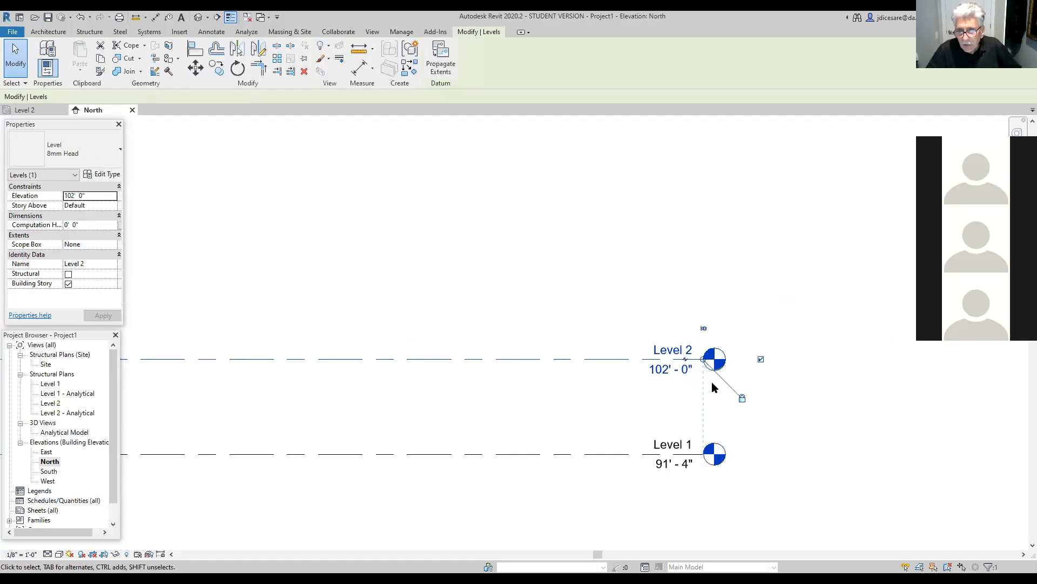
{"action": "left_click", "coordinate": [685, 358]}
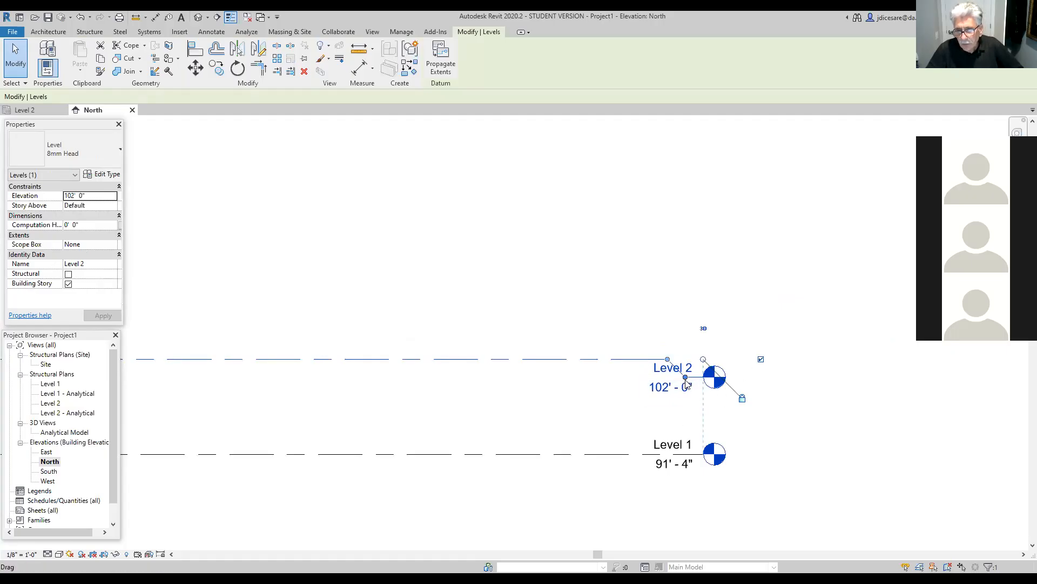
{"action": "left_click_drag", "start_coordinate": [687, 381], "coordinate": [727, 328]}
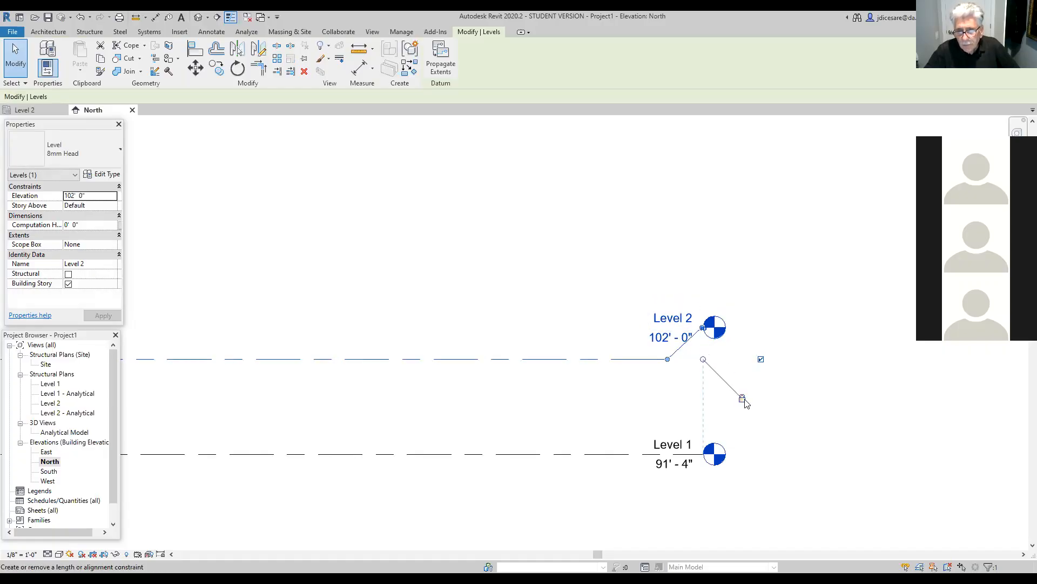
{"action": "left_click", "coordinate": [697, 364]}
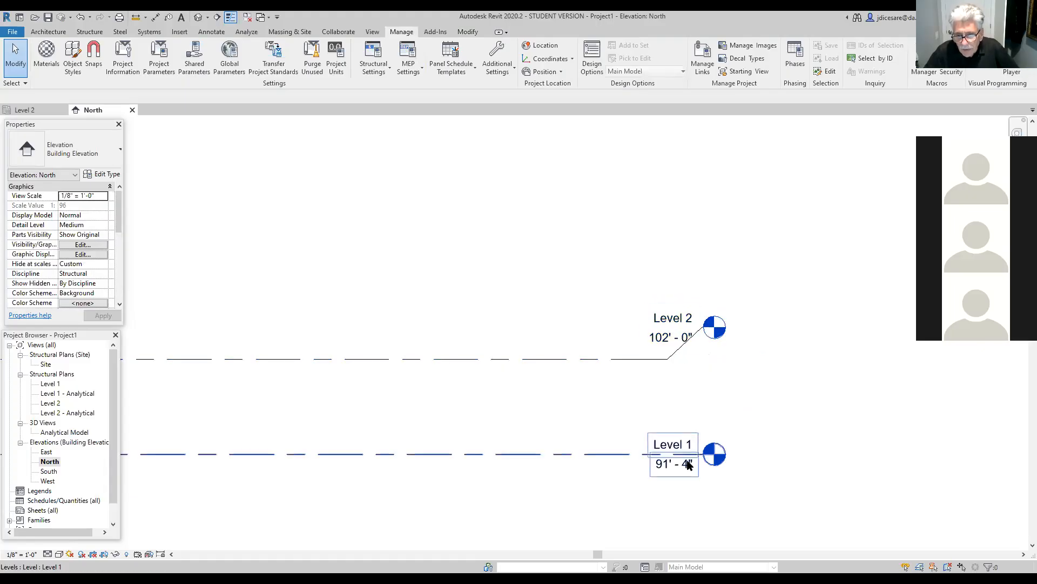
Try to add an elbow near the head of Level 1, then deselect the level.
{"action": "scroll", "coordinate": [700, 461], "scroll_direction": "up", "scroll_amount": 1}
{"action": "scroll", "coordinate": [700, 461], "scroll_direction": "up", "scroll_amount": 2}
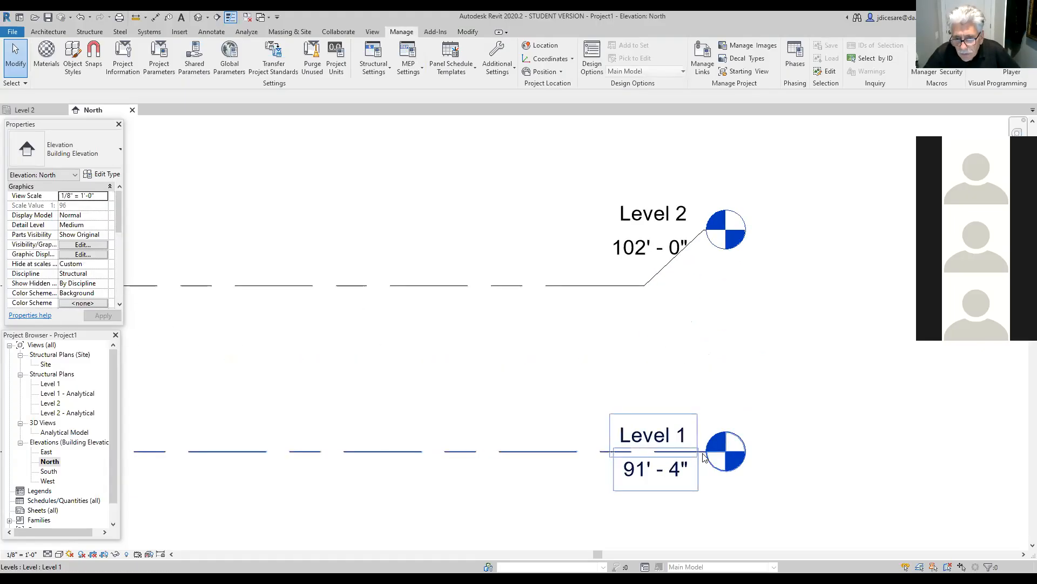
{"action": "left_click", "coordinate": [694, 458]}
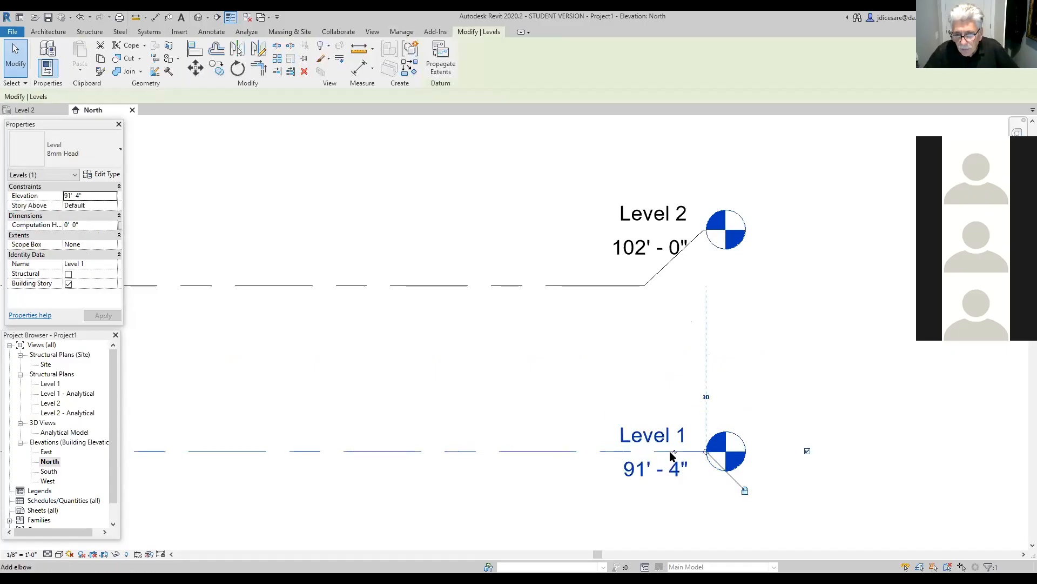
{"action": "mouse_move", "coordinate": [675, 451]}
{"action": "left_mouse_down"}
{"action": "mouse_move", "coordinate": [676, 483]}
{"action": "mouse_move", "coordinate": [682, 452]}
{"action": "left_mouse_up"}
{"action": "left_click", "coordinate": [744, 377]}
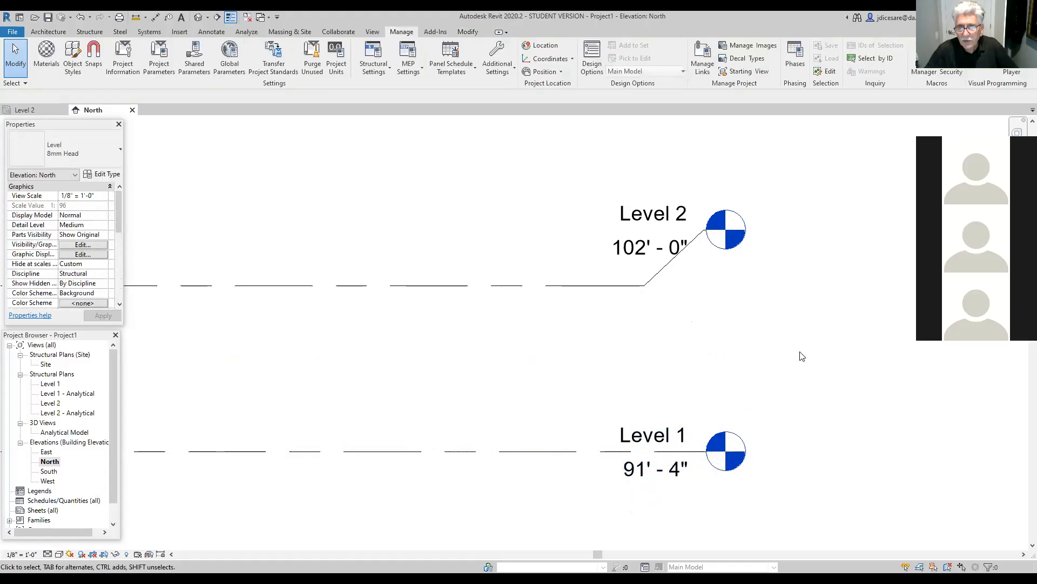
Straighten the elbow on Level 2 by moving its level head back in line with the level line.
{"action": "left_click", "coordinate": [655, 281]}
{"action": "left_click_drag", "start_coordinate": [705, 231], "coordinate": [706, 286]}
{"action": "scroll", "coordinate": [543, 392], "scroll_direction": "down", "scroll_amount": 3}
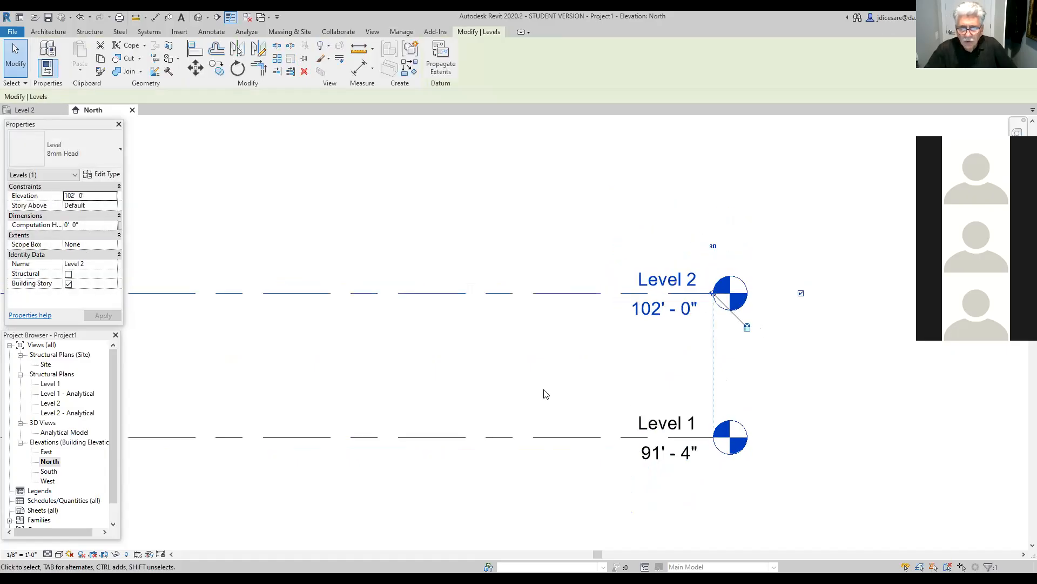
{"action": "middle_click_drag", "start_coordinate": [493, 389], "coordinate": [701, 375]}
{"action": "scroll", "coordinate": [558, 373], "scroll_direction": "down", "scroll_amount": 2}
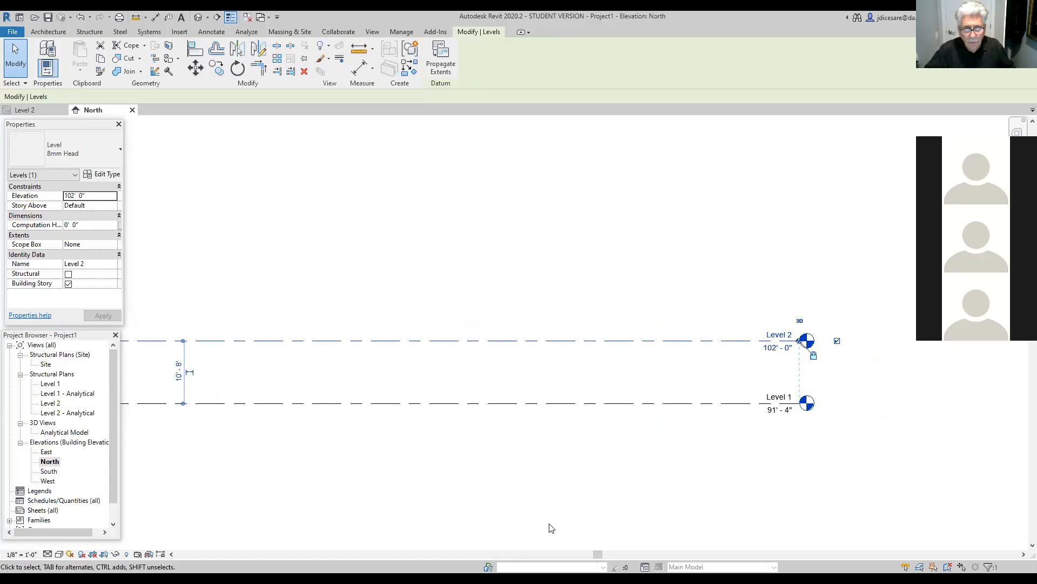
{"action": "scroll", "coordinate": [502, 519], "scroll_direction": "down", "scroll_amount": 1}
{"action": "middle_click_drag", "start_coordinate": [456, 514], "coordinate": [539, 488]}
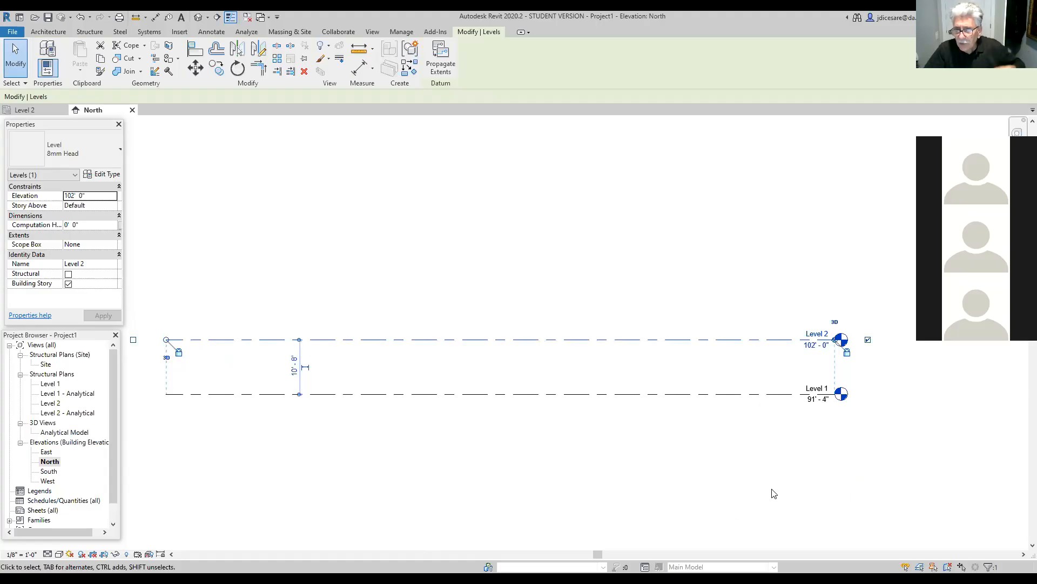
Rename Level 2 as Level 102' and rename its corresponding views as well.
{"action": "left_click", "coordinate": [815, 335]}
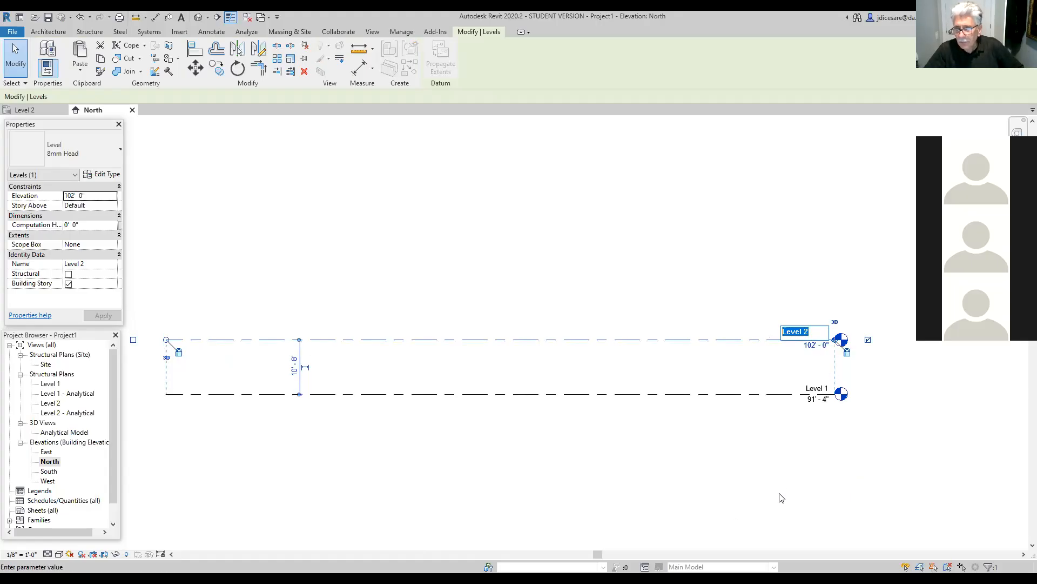
{"action": "left_click", "coordinate": [814, 331]}
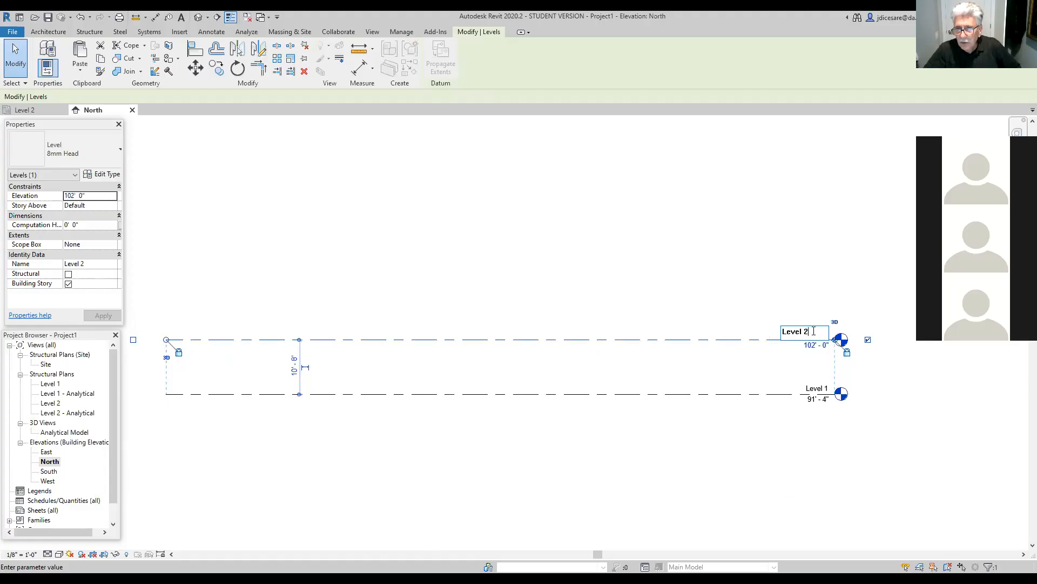
{"action": "key", "text": "BackSpace"}
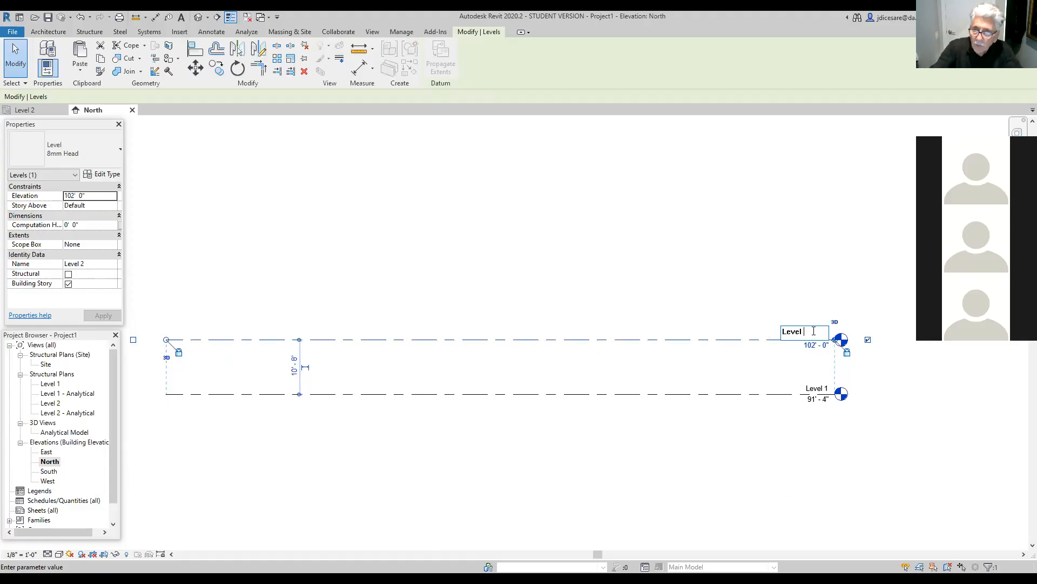
{"action": "type", "text": "102"}
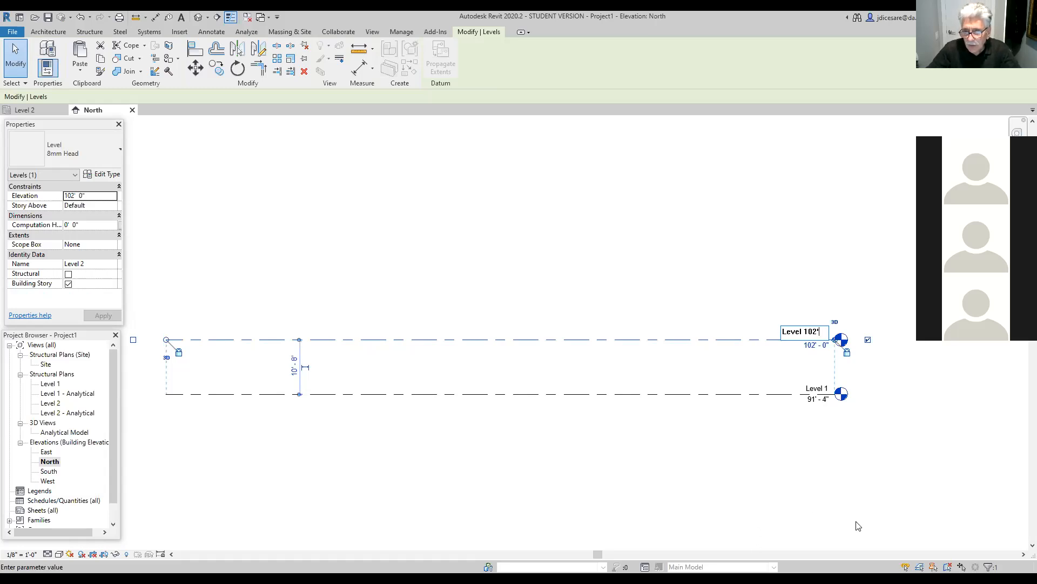
{"action": "left_click", "coordinate": [788, 464]}
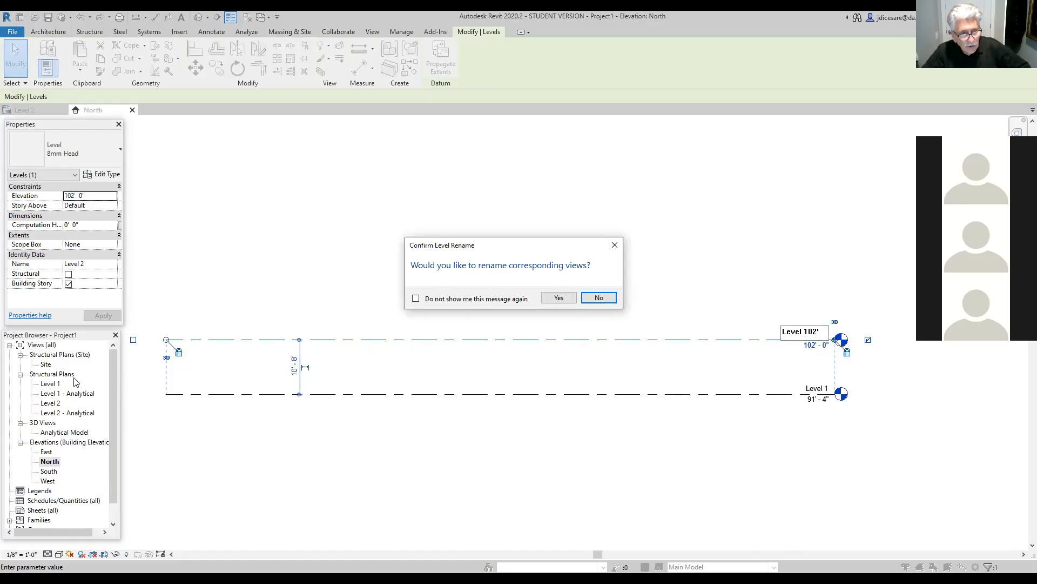
{"action": "left_click", "coordinate": [558, 297]}
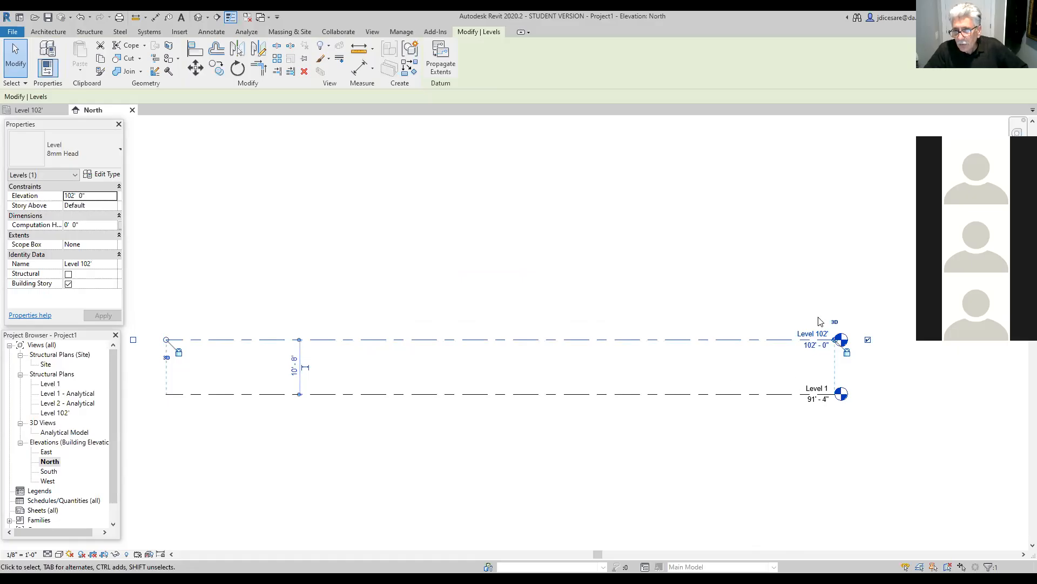
Rename Level 1 as Level 91.33' and rename its corresponding views as well.
{"action": "left_click", "coordinate": [817, 388]}
{"action": "left_click", "coordinate": [819, 388]}
{"action": "mouse_move", "coordinate": [812, 387]}
{"action": "left_mouse_down"}
{"action": "mouse_move", "coordinate": [781, 388]}
{"action": "mouse_move", "coordinate": [817, 388]}
{"action": "mouse_move", "coordinate": [803, 388]}
{"action": "left_mouse_up"}
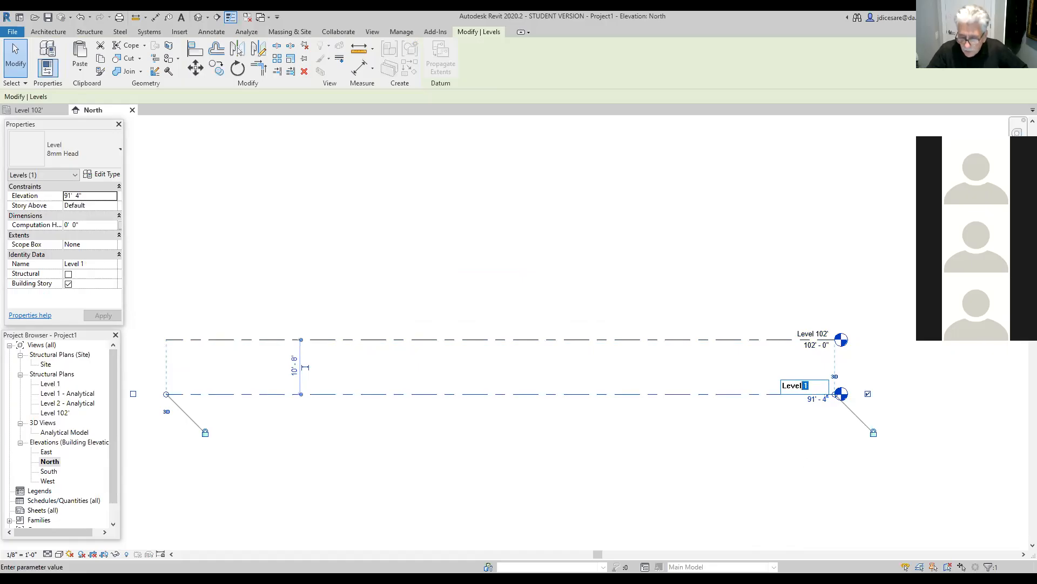
{"action": "type", "text": "91.33"}
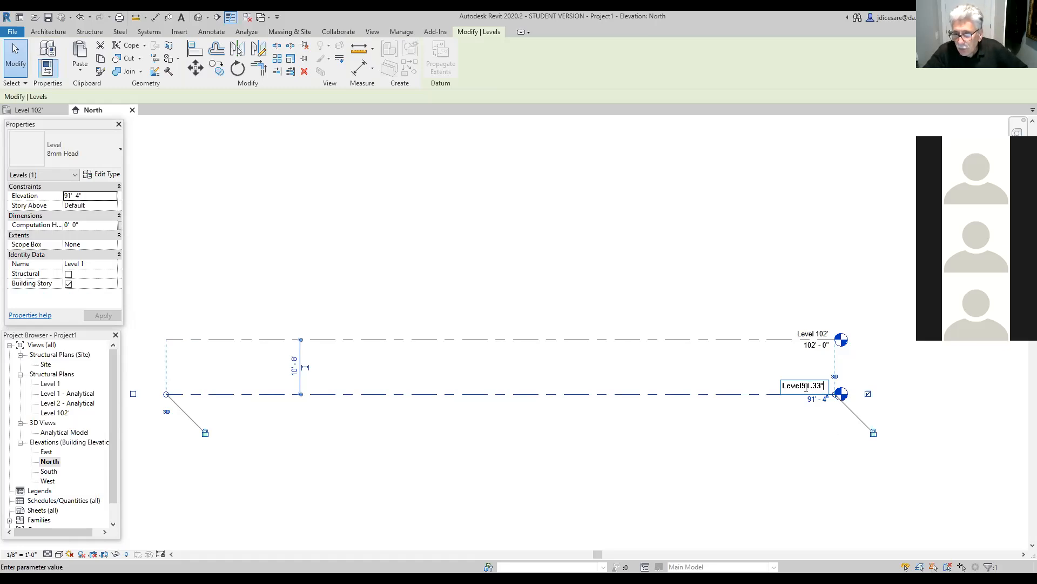
{"action": "left_click", "coordinate": [800, 385]}
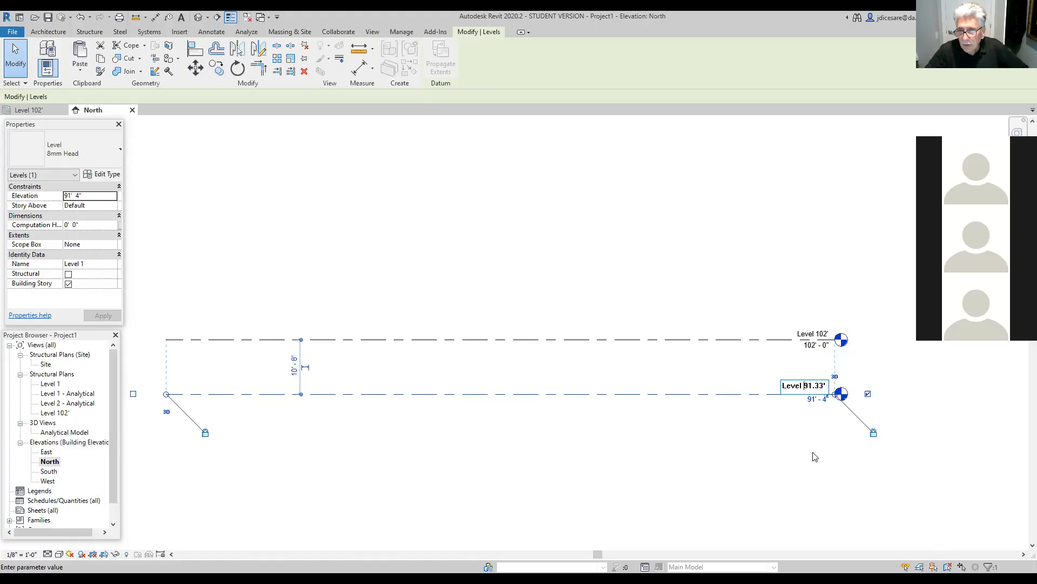
{"action": "left_click", "coordinate": [798, 465]}
{"action": "left_click", "coordinate": [566, 299]}
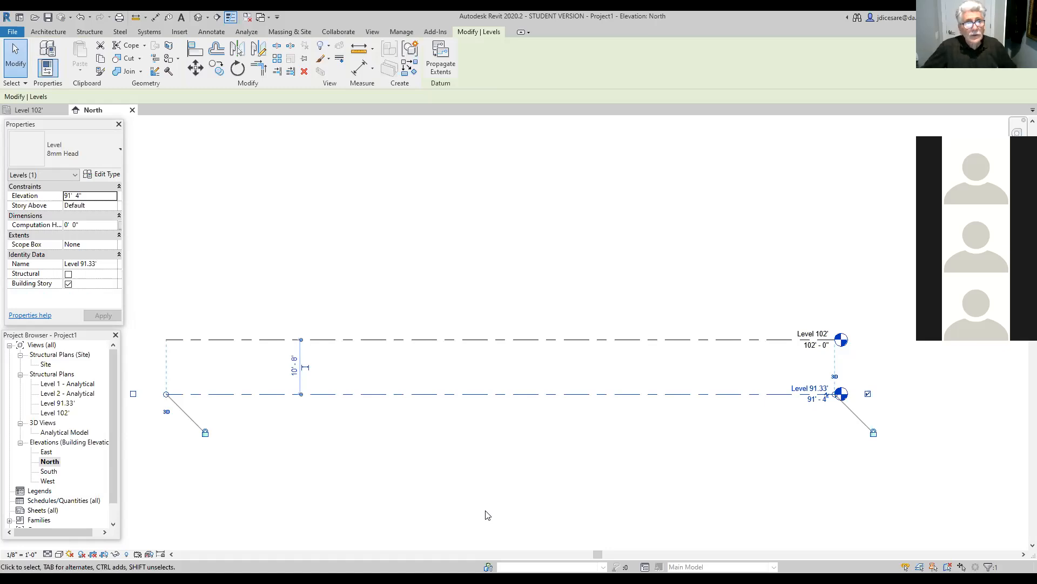
Place a new level 3' below Level 91.33', starting aligned with its left end and ending beyond its right-hand level head.
{"action": "left_click", "coordinate": [98, 33]}
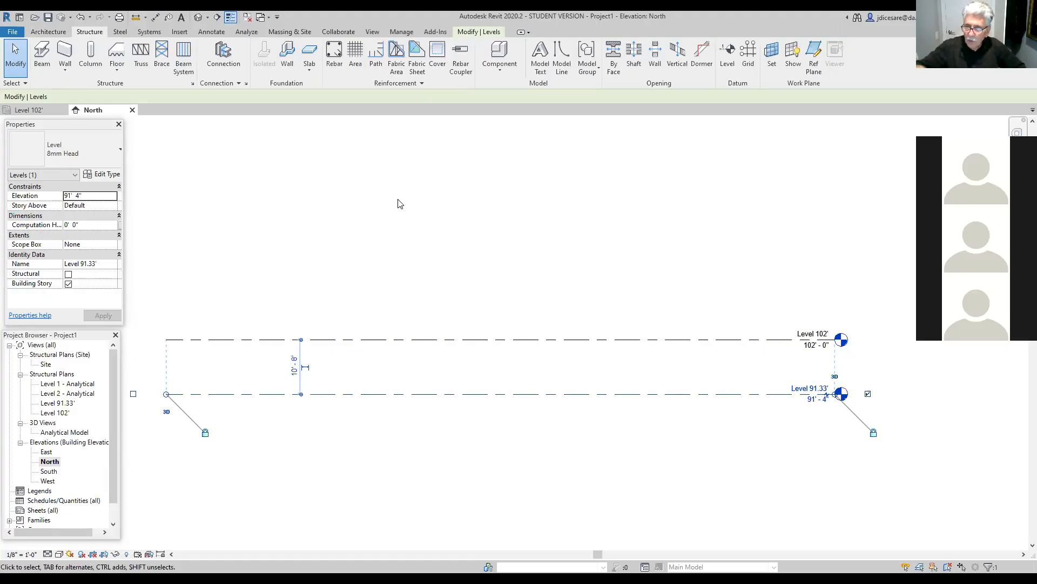
{"action": "left_click", "coordinate": [724, 65]}
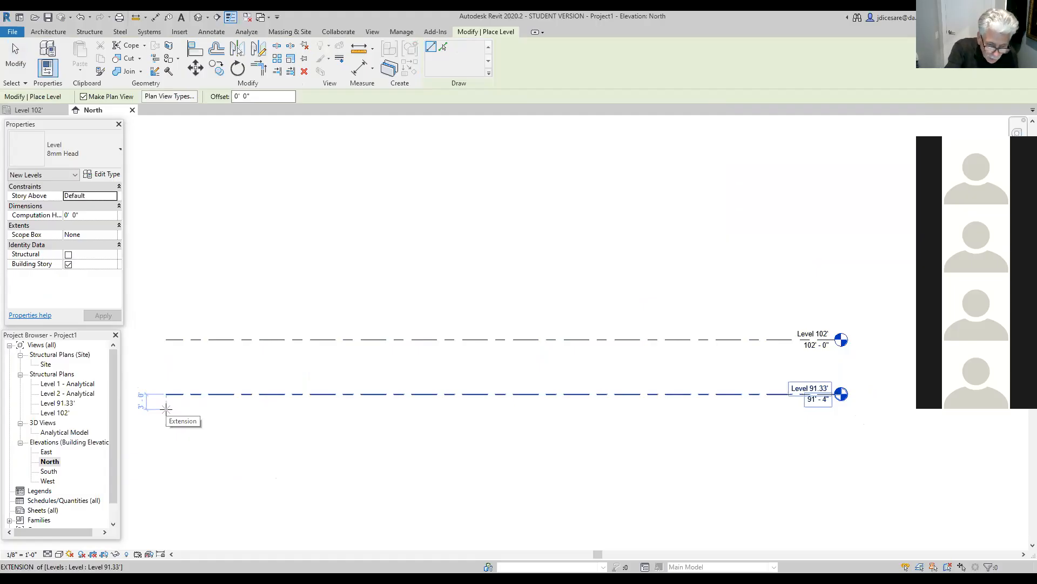
{"action": "type", "text": "3"}
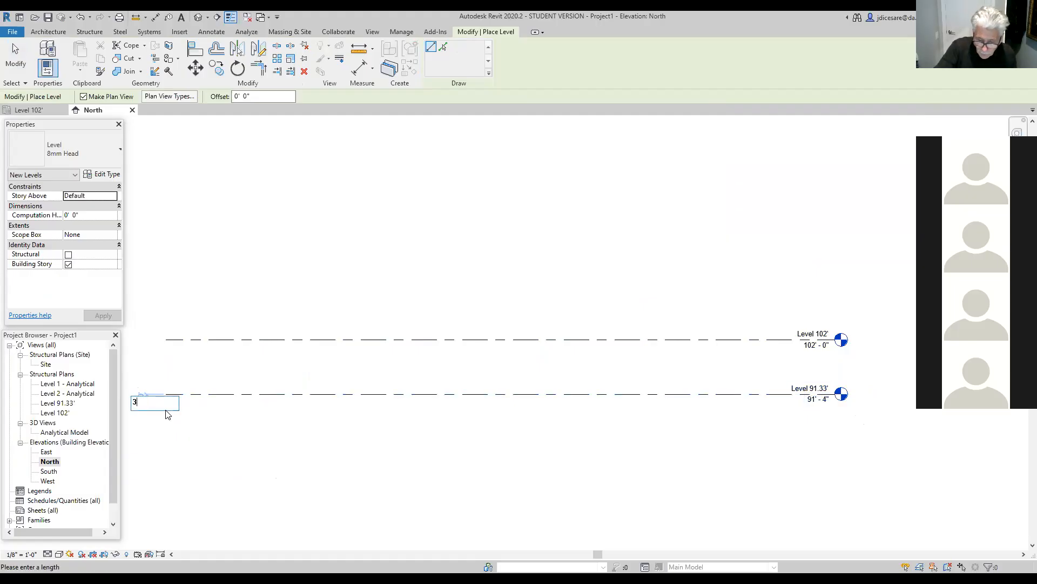
{"action": "key", "text": "Return"}
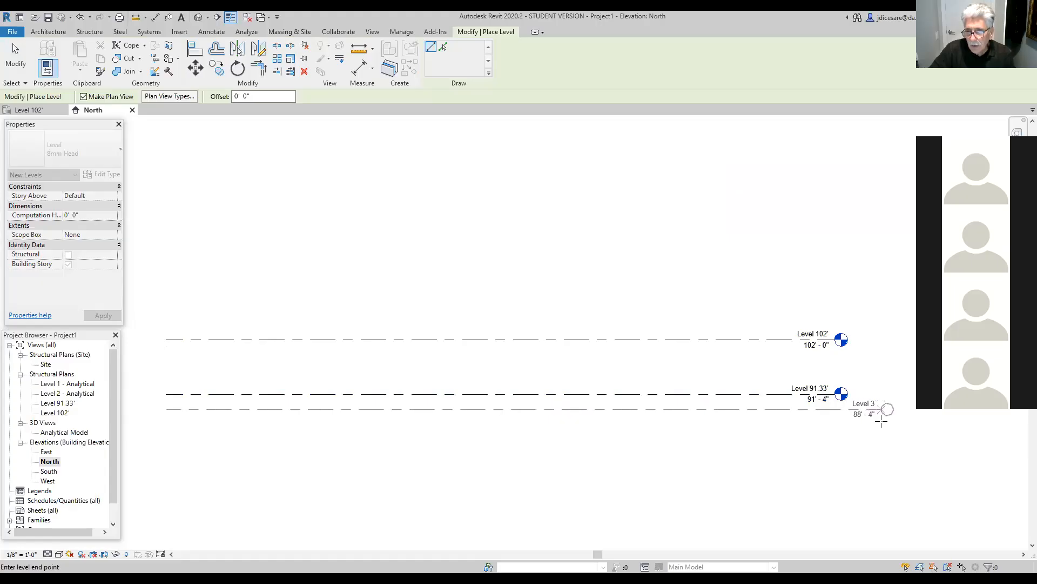
{"action": "left_click", "coordinate": [882, 421]}
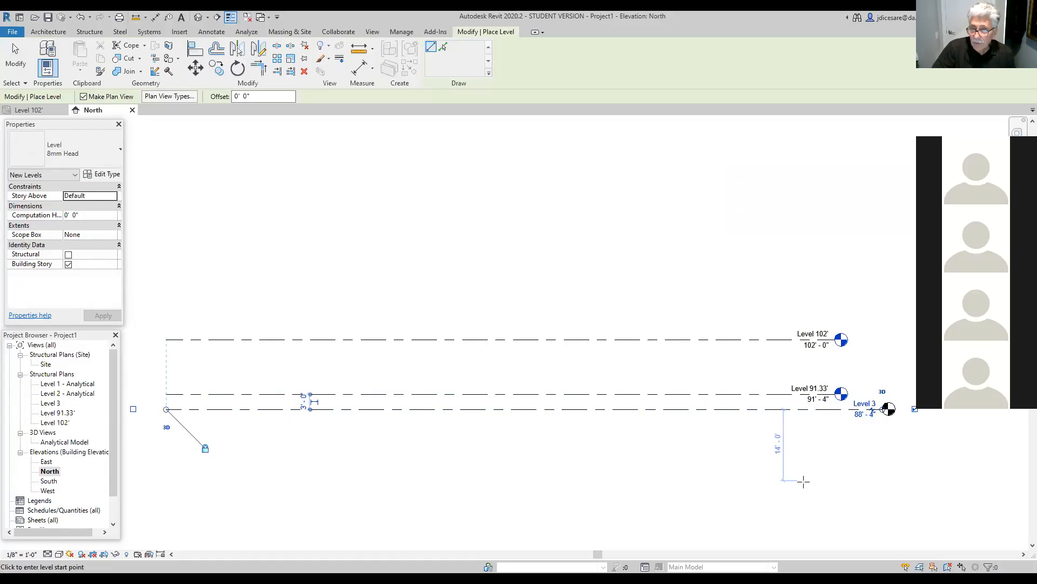
{"action": "key", "text": "Escape"}
{"action": "key", "text": "Escape"}
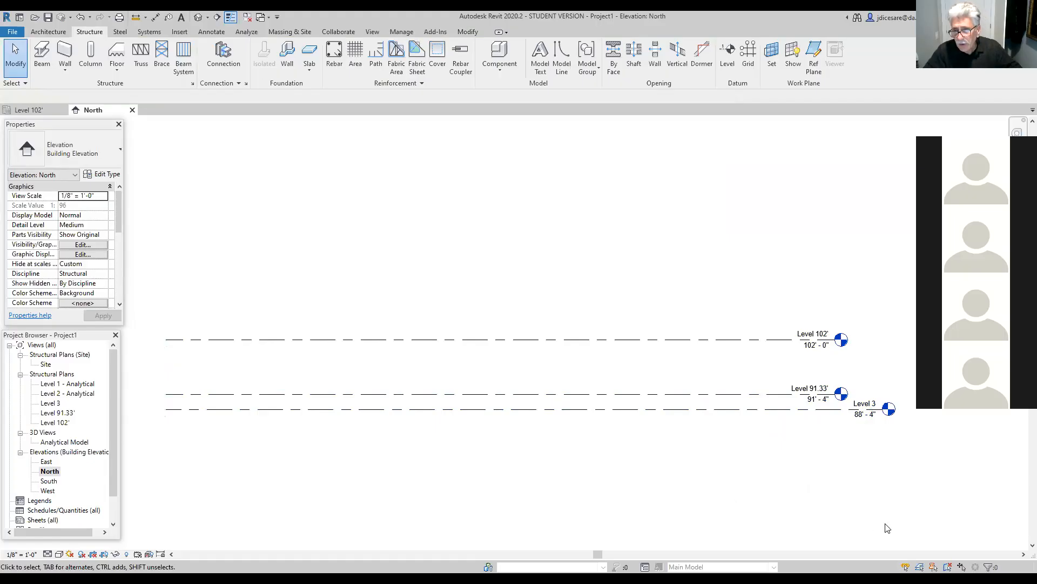
Rename Level 3 as Level 88.33 and rename its corresponding views as well.
{"action": "left_click", "coordinate": [865, 405]}
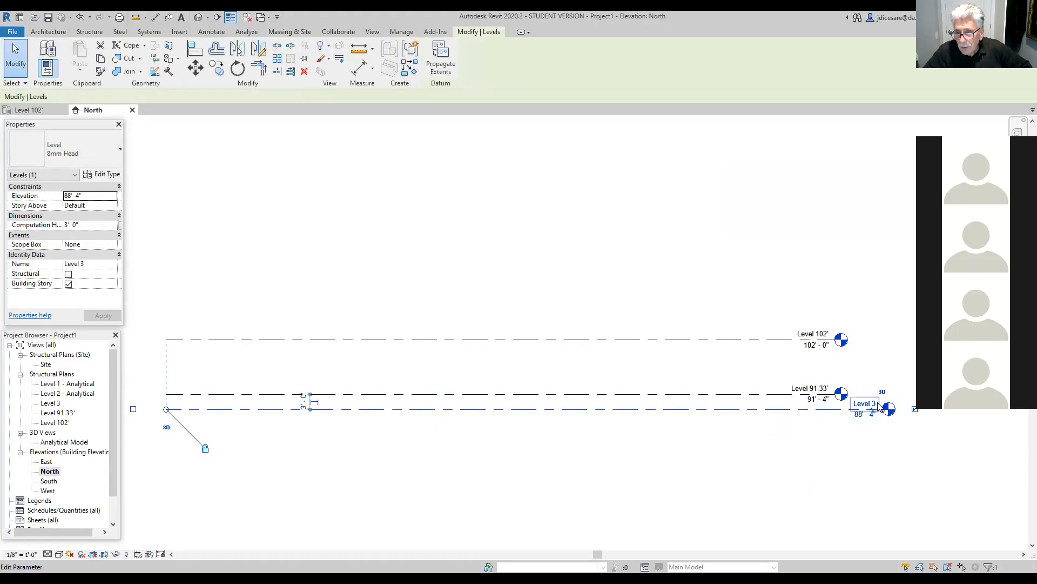
{"action": "left_click", "coordinate": [868, 403]}
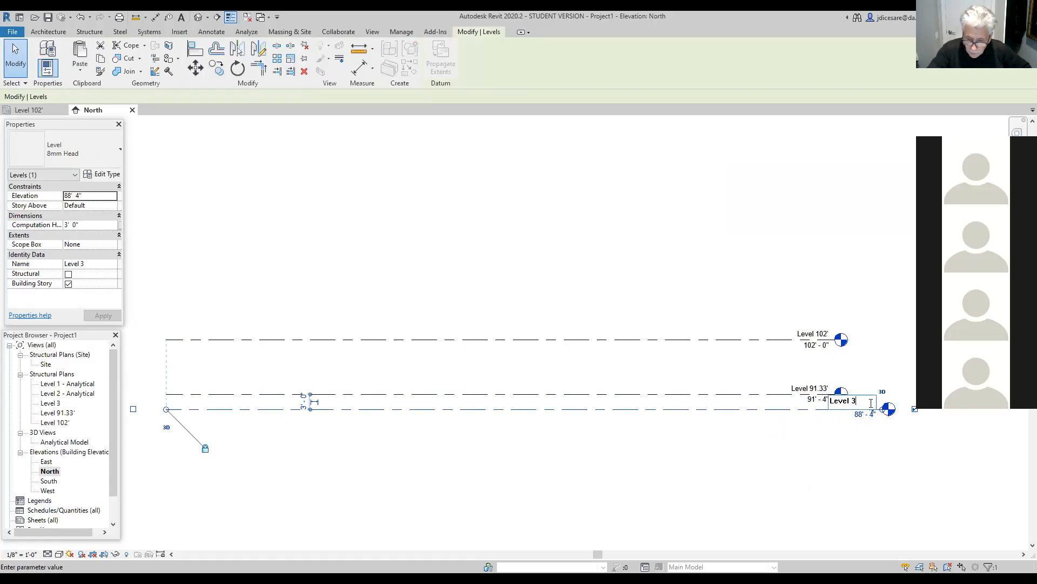
{"action": "key", "text": "BackSpace"}
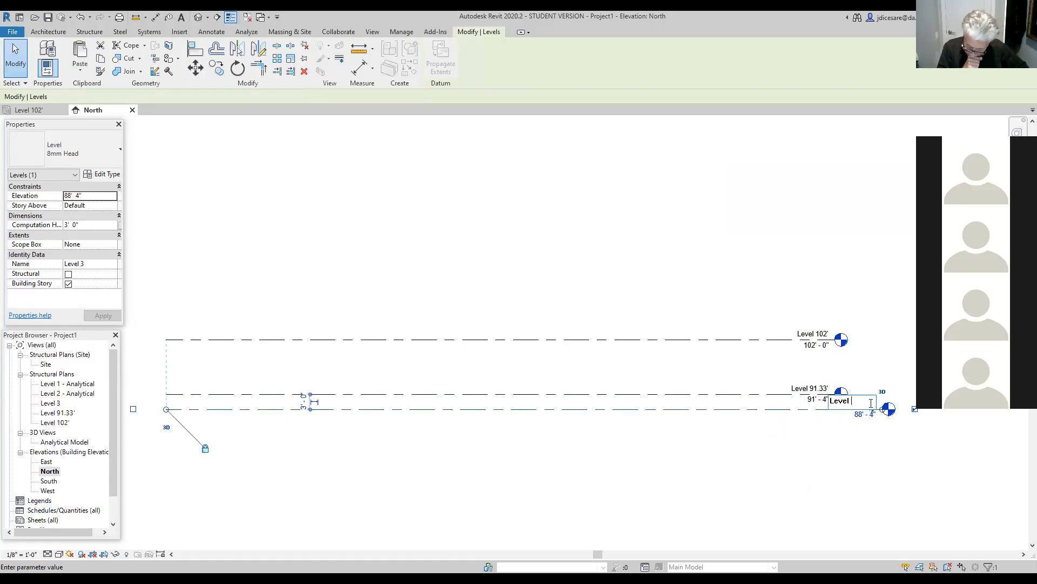
{"action": "type", "text": "8"}
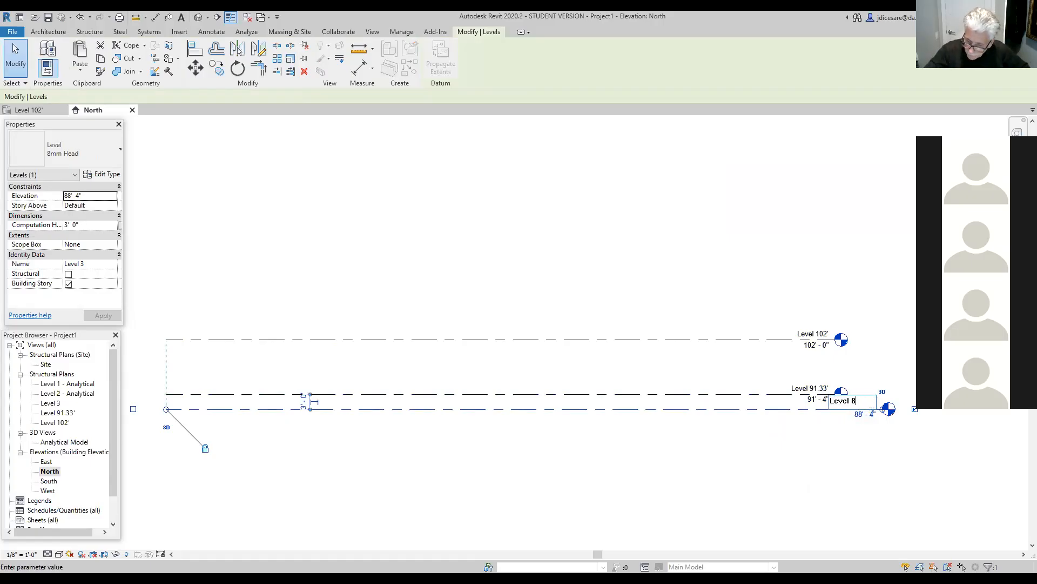
{"action": "type", "text": "8.33"}
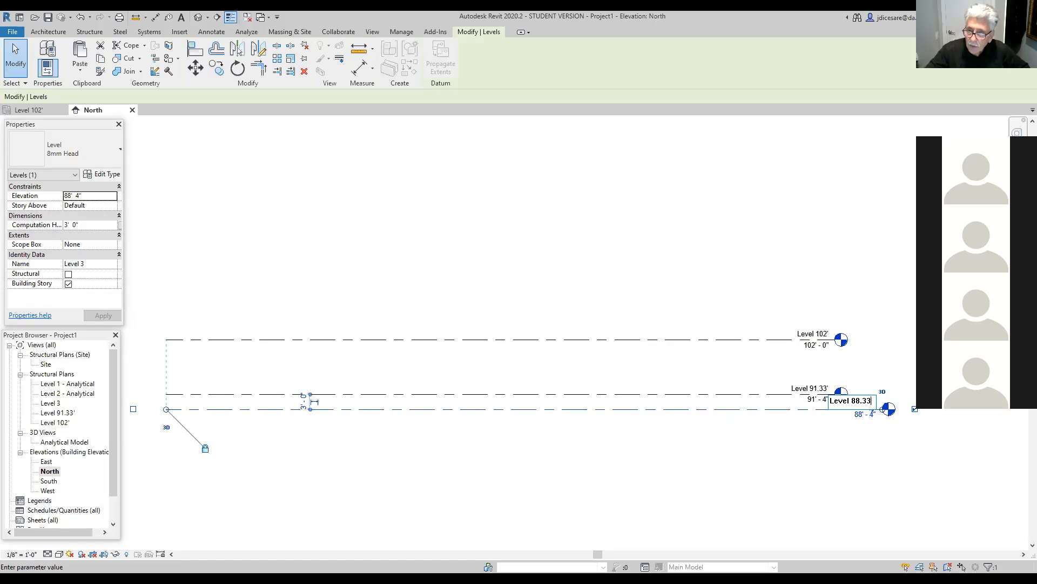
{"action": "key", "text": "Return"}
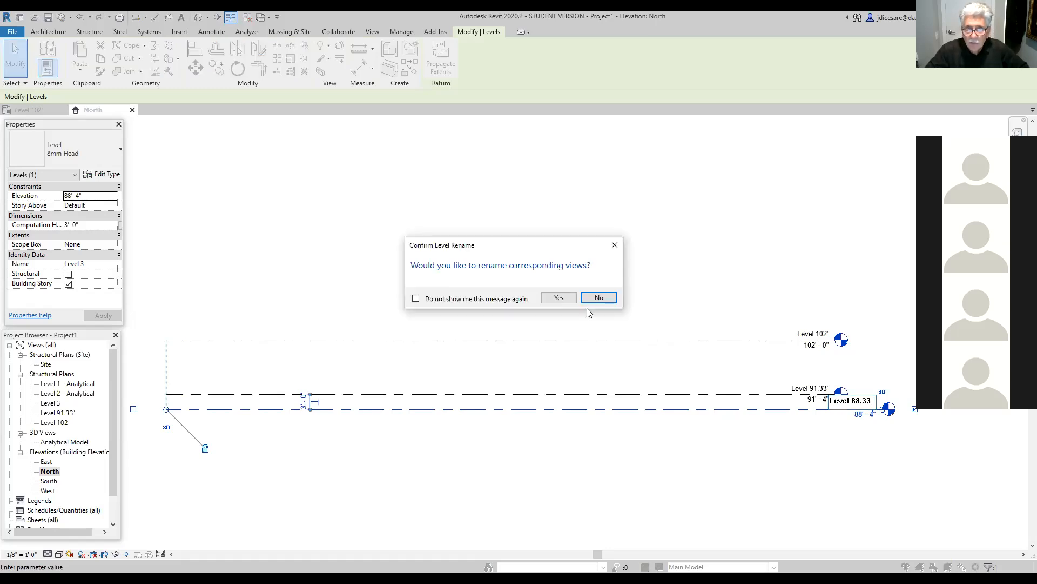
{"action": "left_click", "coordinate": [559, 299]}
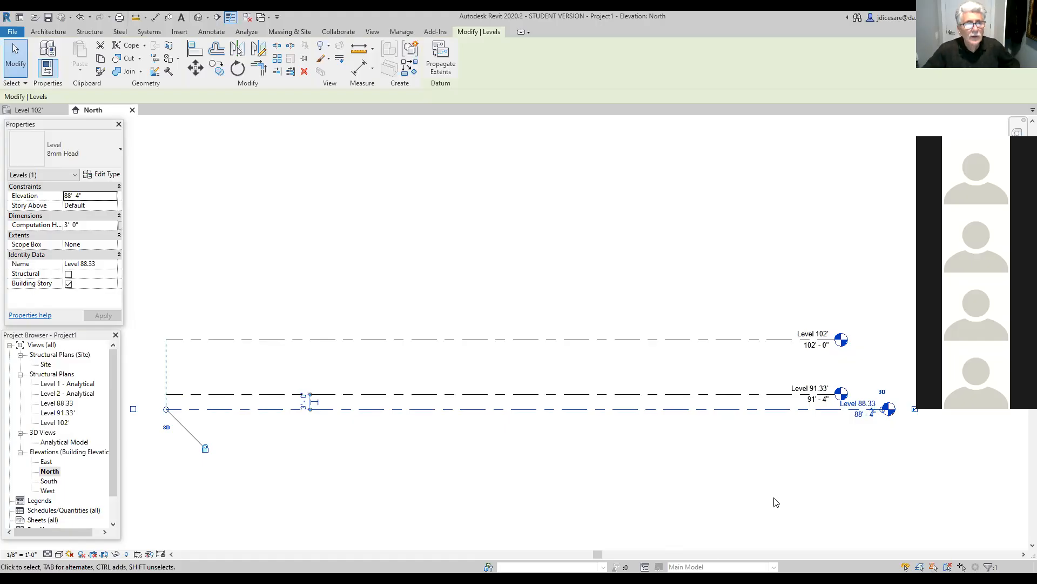
Place a new level 1.5' below Level 88.33, aligned at both ends with Level 91.33'.
{"action": "left_click", "coordinate": [91, 33]}
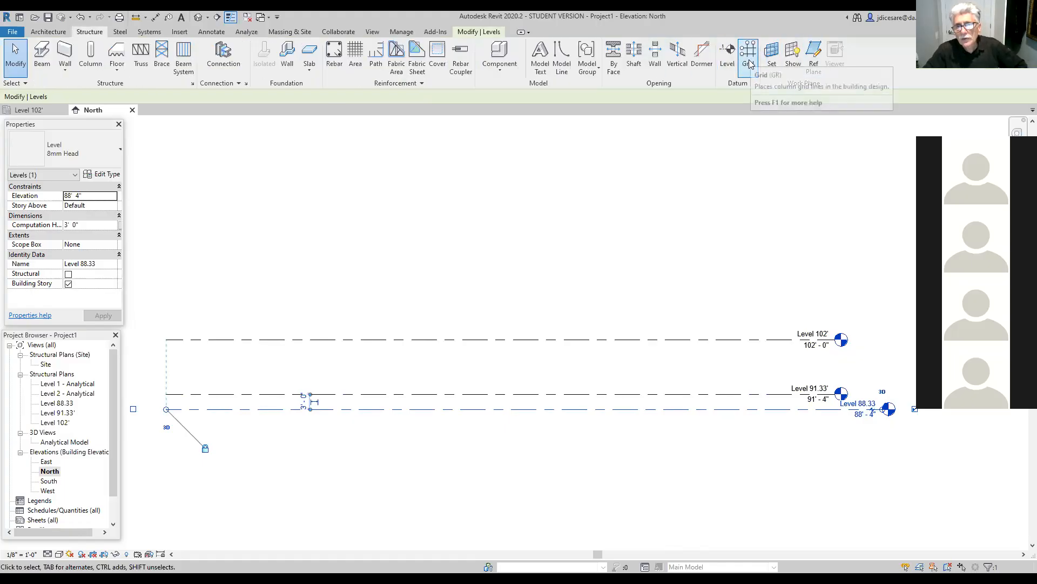
{"action": "left_click", "coordinate": [727, 57]}
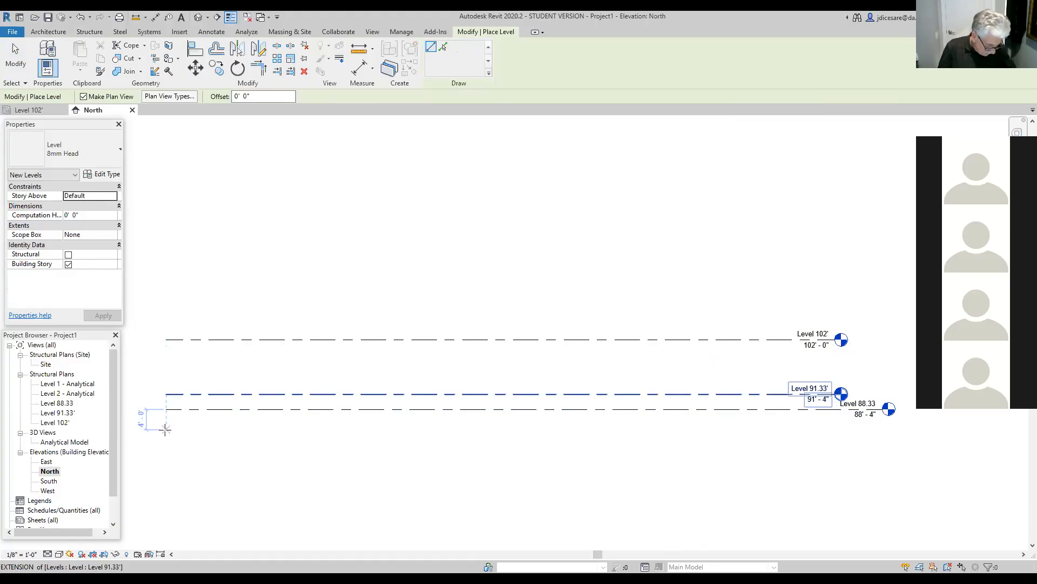
{"action": "type", "text": "1"}
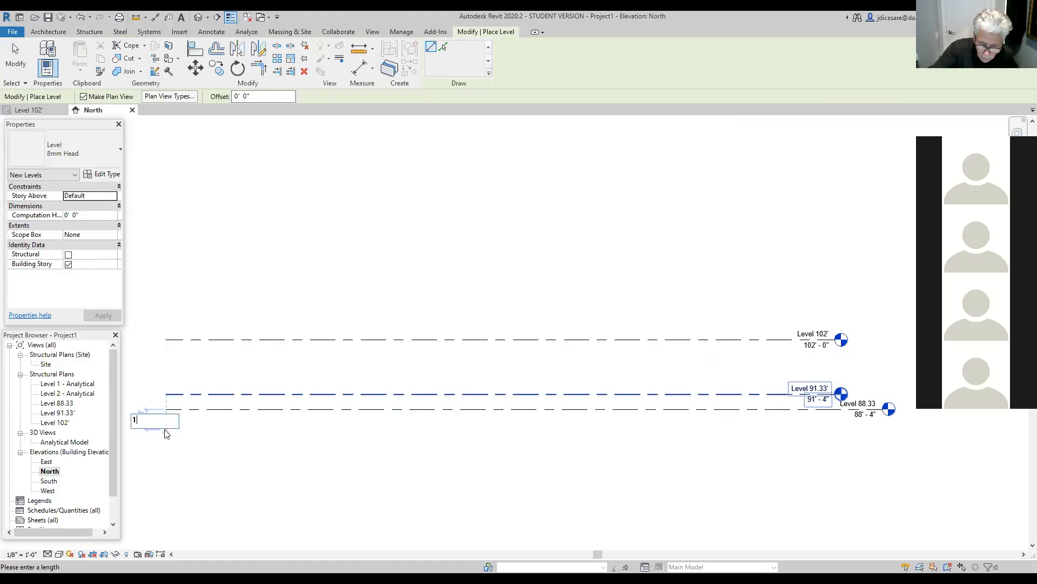
{"action": "type", "text": ".5"}
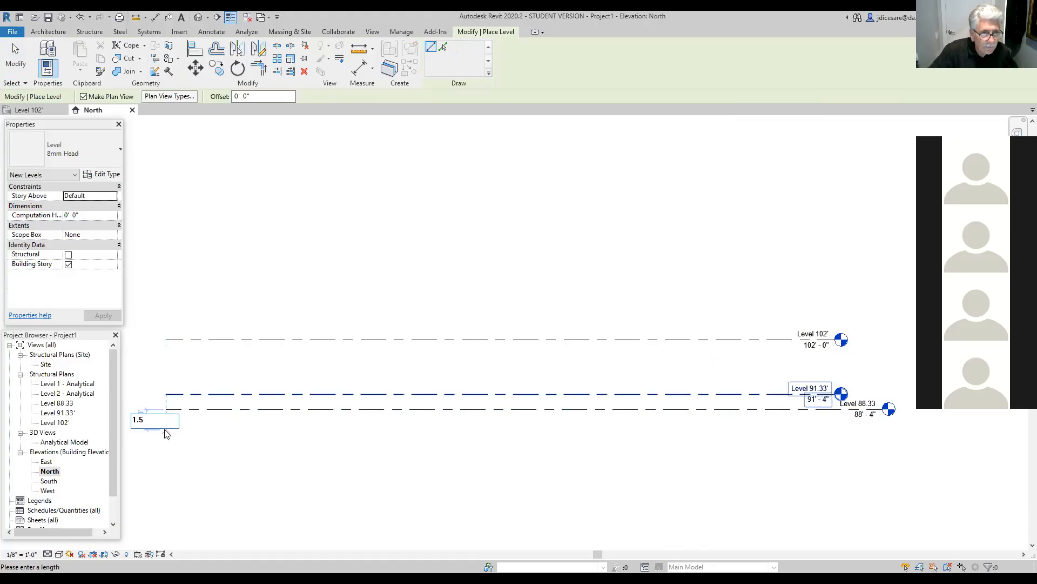
{"action": "key", "text": "Return"}
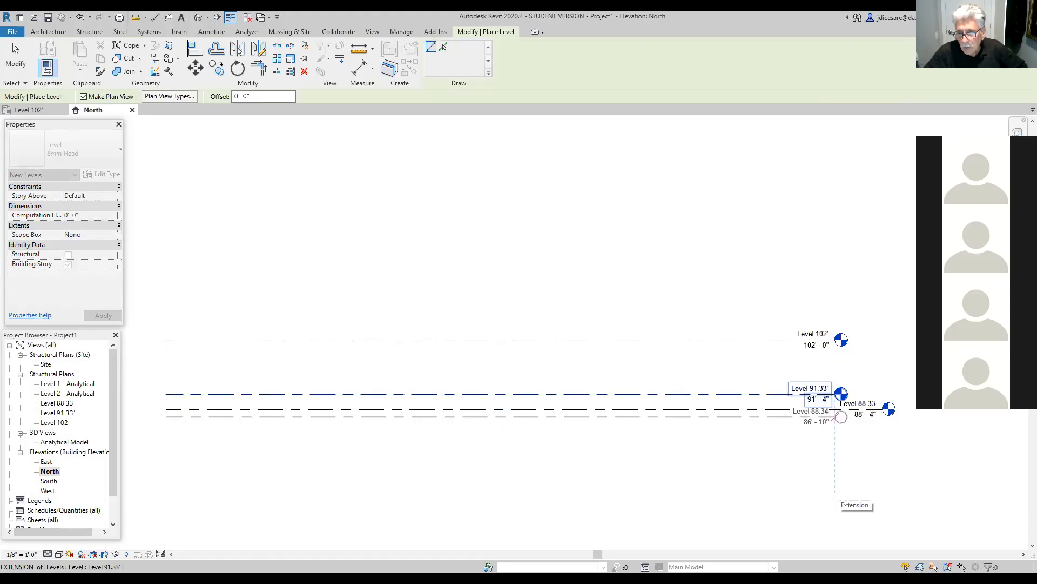
{"action": "left_click", "coordinate": [835, 494]}
{"action": "key", "text": "Escape"}
{"action": "key", "text": "Escape"}
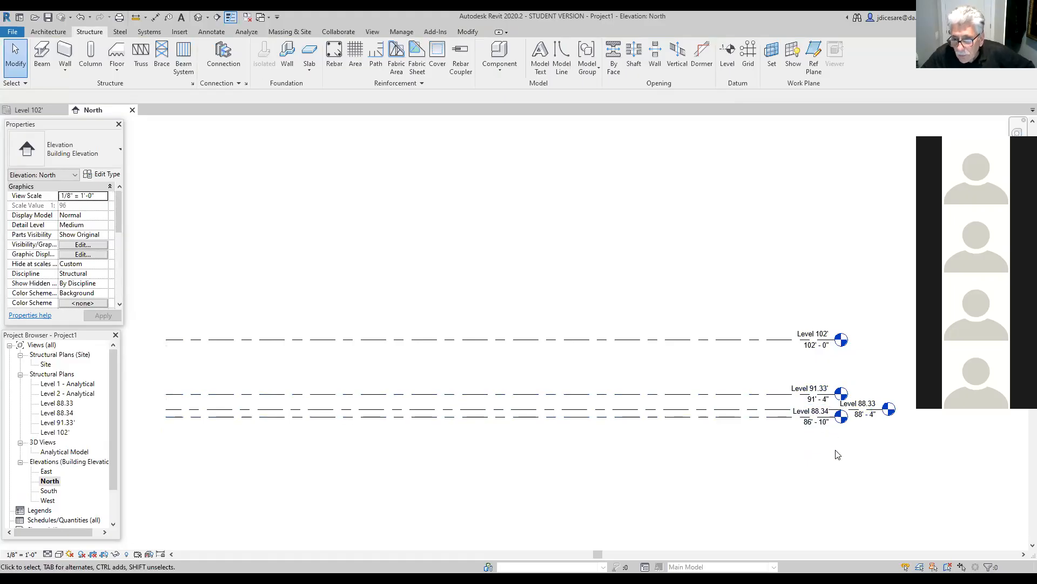
Add an elbow to the lowest level line so its level head sits below the line, clear of the neighbouring labels.
{"action": "scroll", "coordinate": [835, 449], "scroll_direction": "up", "scroll_amount": 2}
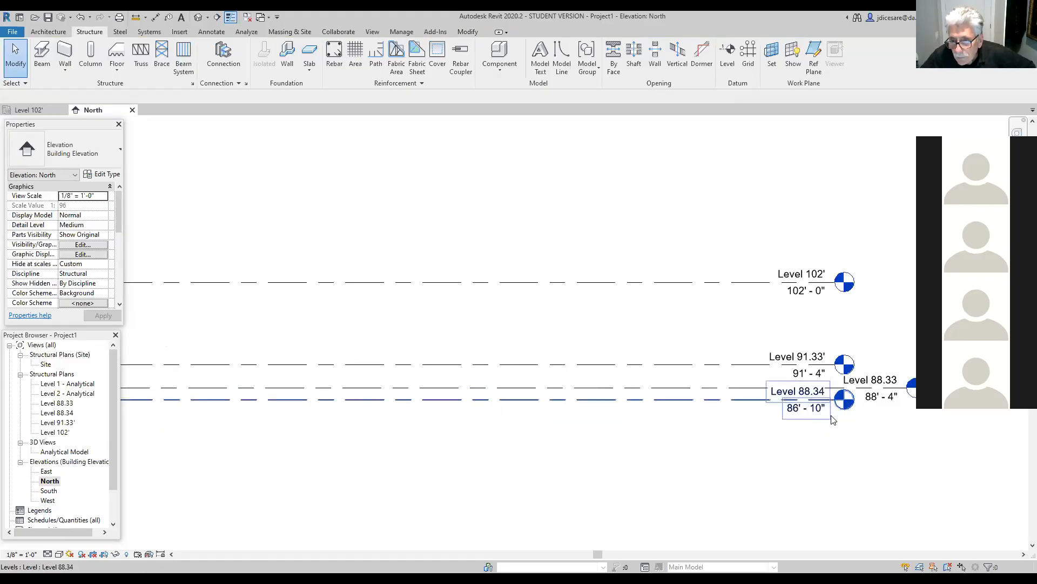
{"action": "scroll", "coordinate": [831, 425], "scroll_direction": "up", "scroll_amount": 2}
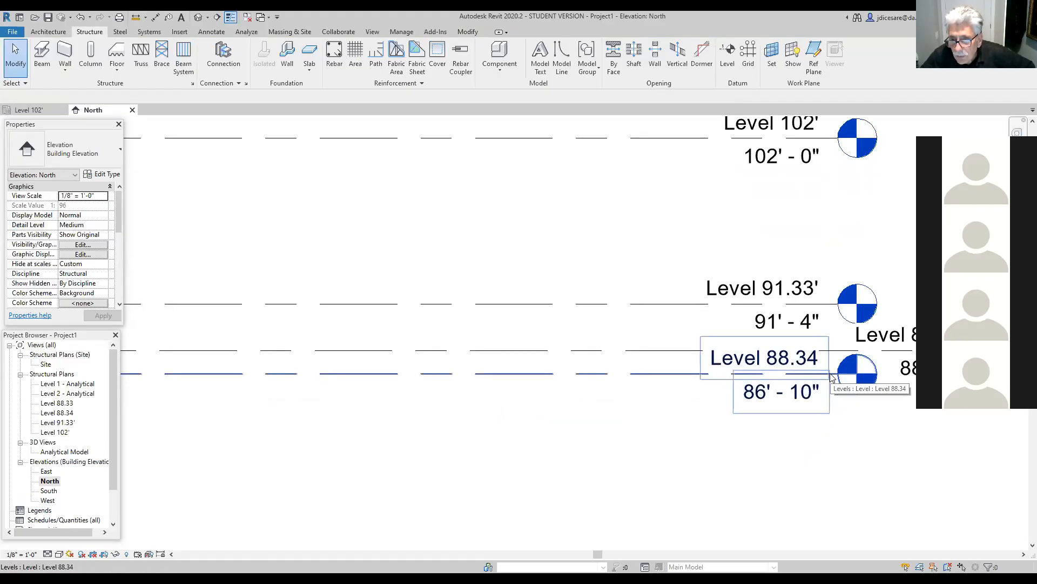
{"action": "scroll", "coordinate": [831, 379], "scroll_direction": "up", "scroll_amount": 3}
{"action": "left_click", "coordinate": [814, 373]}
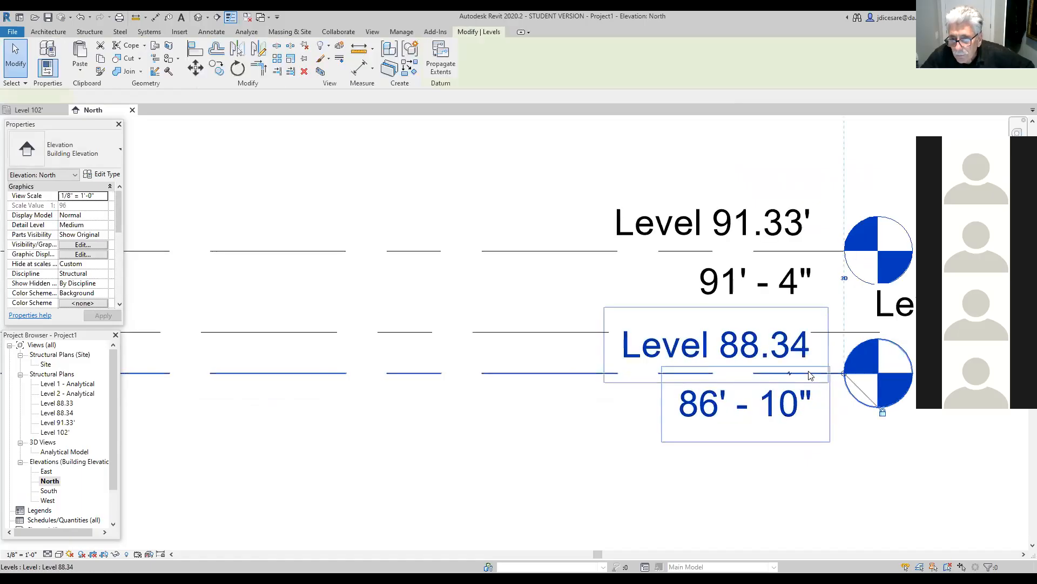
{"action": "left_click", "coordinate": [790, 374]}
{"action": "left_click", "coordinate": [893, 497]}
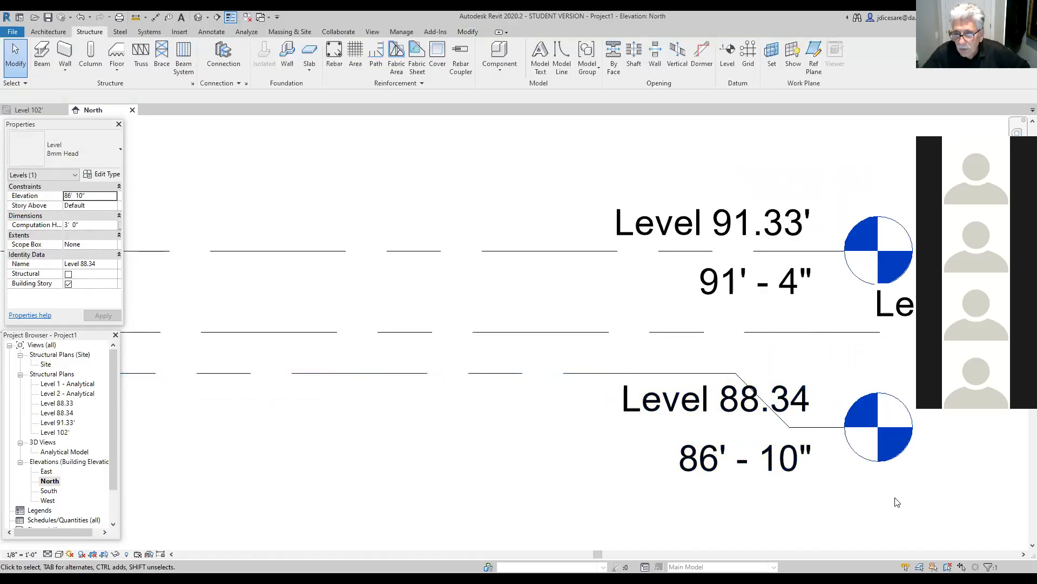
{"action": "scroll", "coordinate": [893, 497], "scroll_direction": "down", "scroll_amount": 1}
{"action": "scroll", "coordinate": [812, 463], "scroll_direction": "down", "scroll_amount": 3}
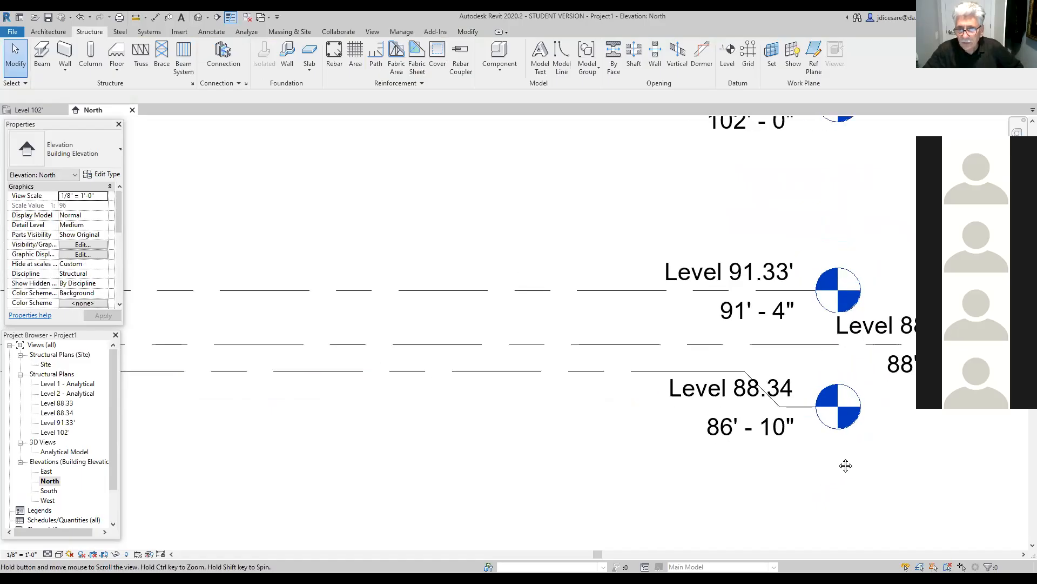
Rename the lowest level as Level 86.83 and rename its corresponding views as well.
{"action": "left_click", "coordinate": [760, 392]}
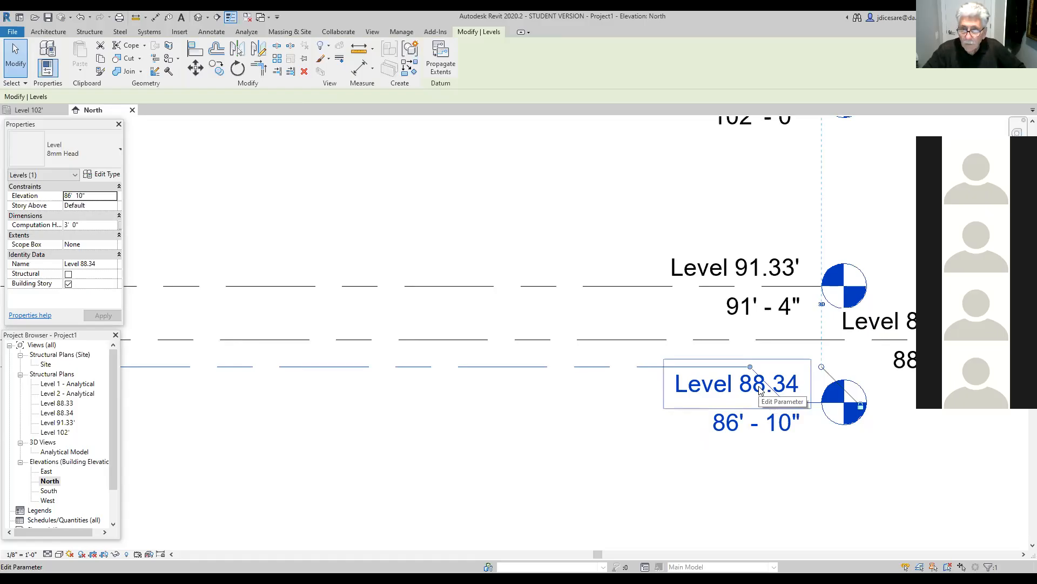
{"action": "left_click", "coordinate": [759, 389]}
{"action": "double_click", "coordinate": [794, 389]}
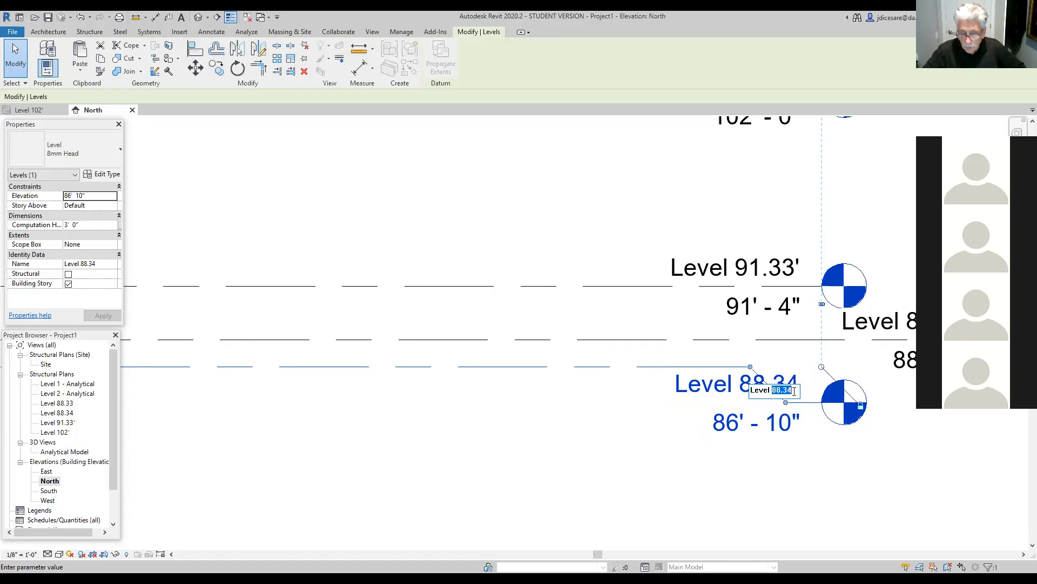
{"action": "key", "text": "BackSpace"}
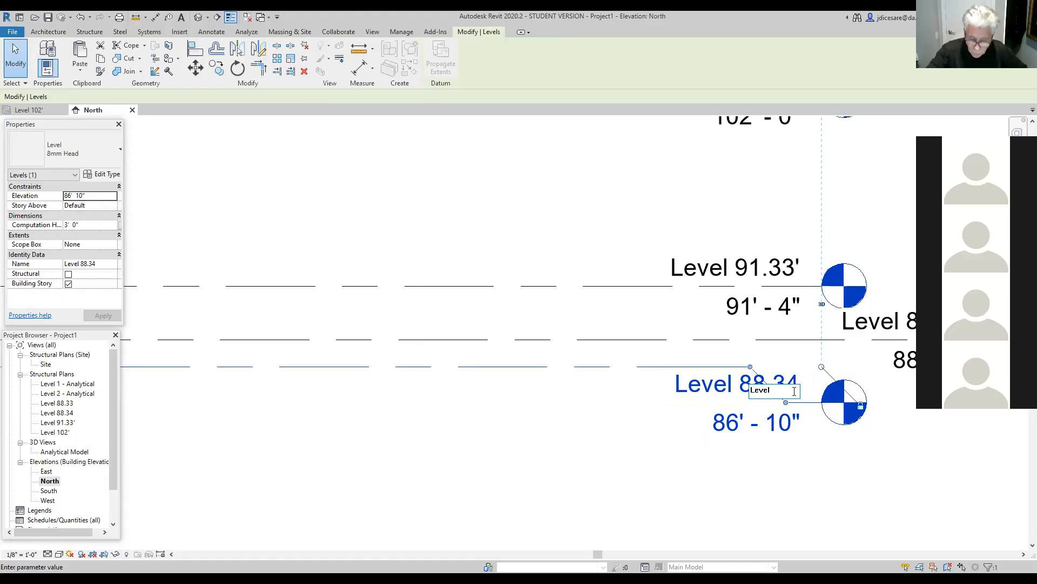
{"action": "type", "text": "8"}
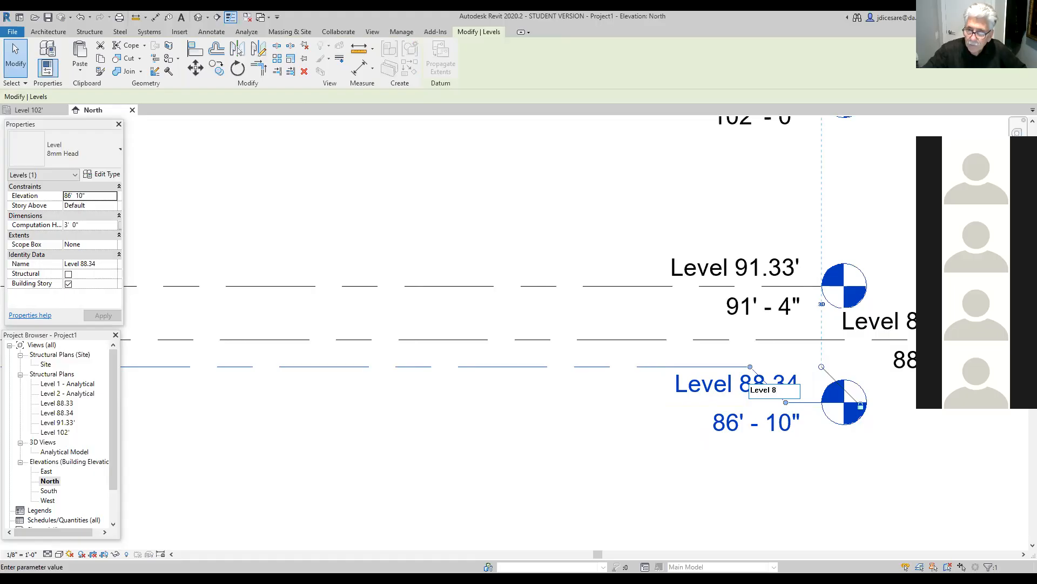
{"action": "type", "text": "6."}
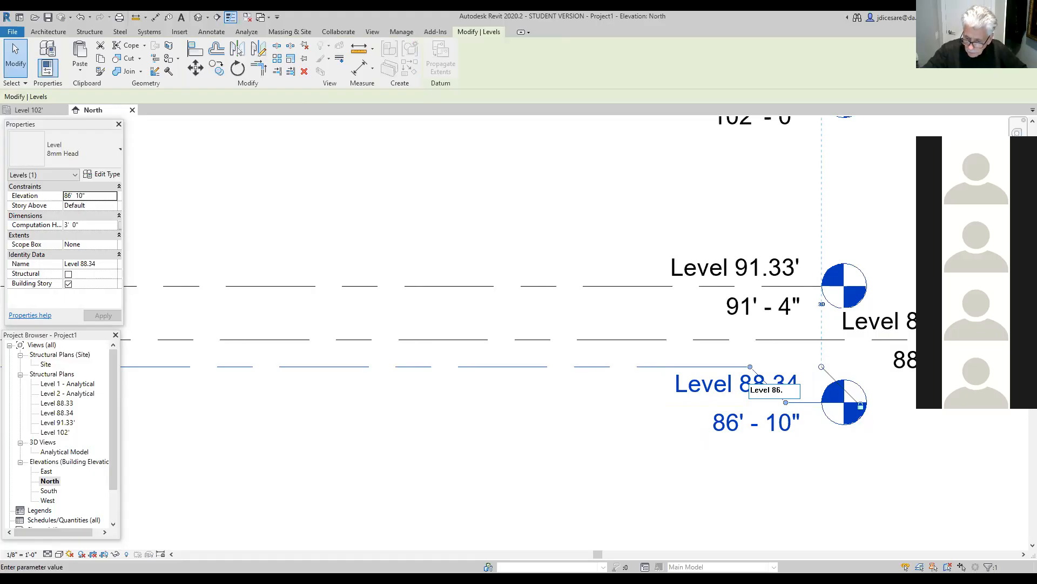
{"action": "type", "text": "83"}
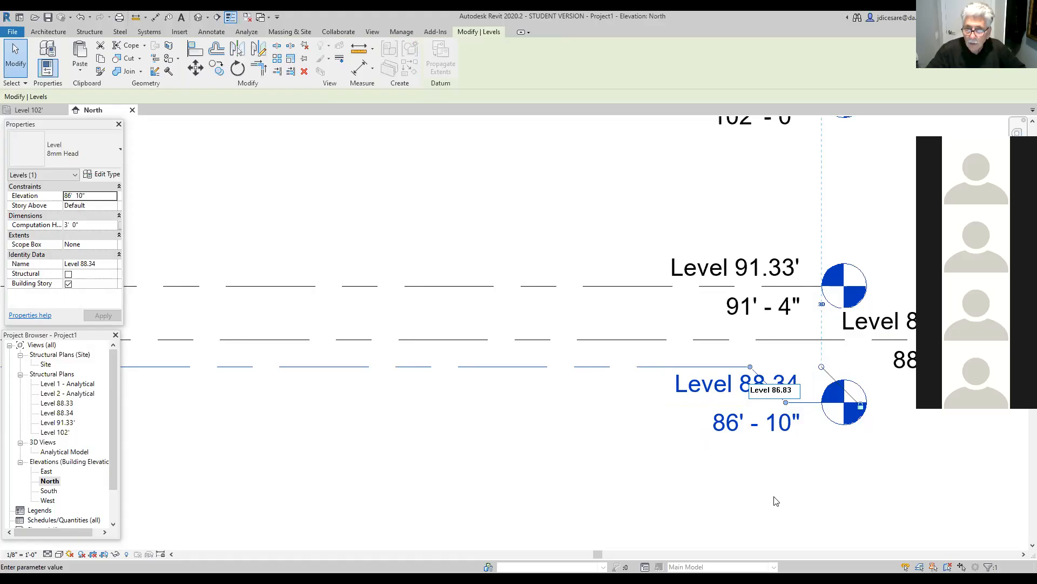
{"action": "left_click", "coordinate": [616, 403]}
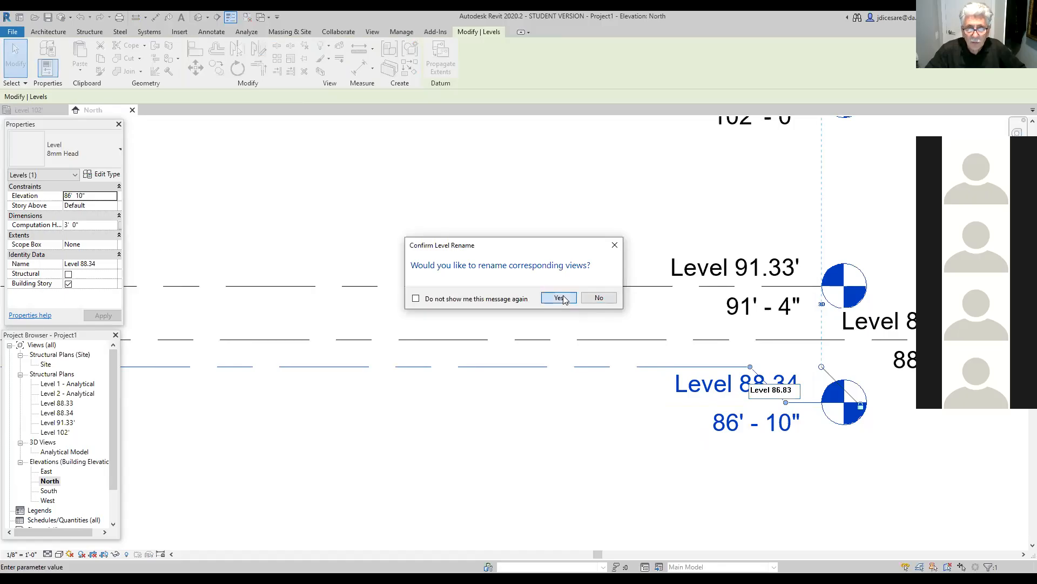
{"action": "left_click", "coordinate": [562, 297]}
Place a new level 12' above Level 102', aligned with both ends of the levels below.
{"action": "scroll", "coordinate": [599, 480], "scroll_direction": "down", "scroll_amount": 2}
{"action": "middle_click_drag", "start_coordinate": [653, 481], "coordinate": [686, 467]}
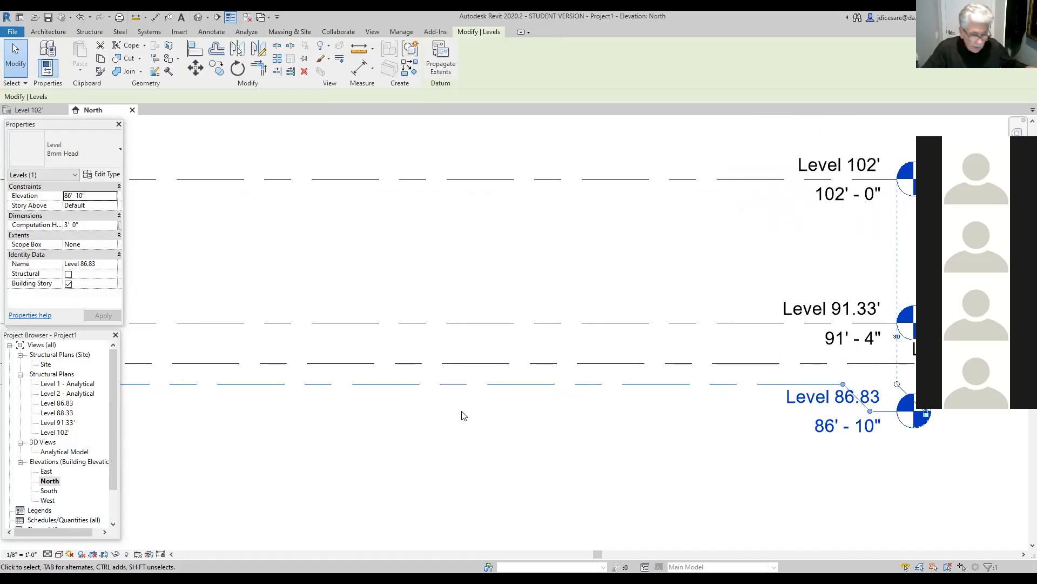
{"action": "scroll", "coordinate": [470, 412], "scroll_direction": "down", "scroll_amount": 1}
{"action": "middle_click_drag", "start_coordinate": [470, 412], "coordinate": [533, 440]}
{"action": "scroll", "coordinate": [463, 375], "scroll_direction": "down", "scroll_amount": 3}
{"action": "middle_click_drag", "start_coordinate": [451, 348], "coordinate": [614, 348]}
{"action": "scroll", "coordinate": [496, 344], "scroll_direction": "down", "scroll_amount": 1}
{"action": "scroll", "coordinate": [614, 348], "scroll_direction": "down", "scroll_amount": 1}
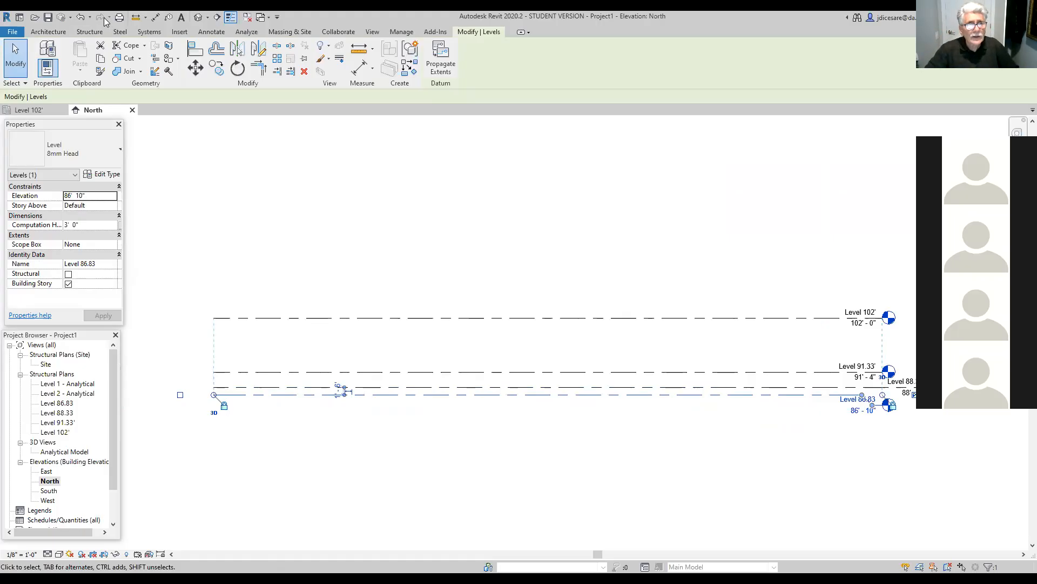
{"action": "left_click", "coordinate": [89, 34]}
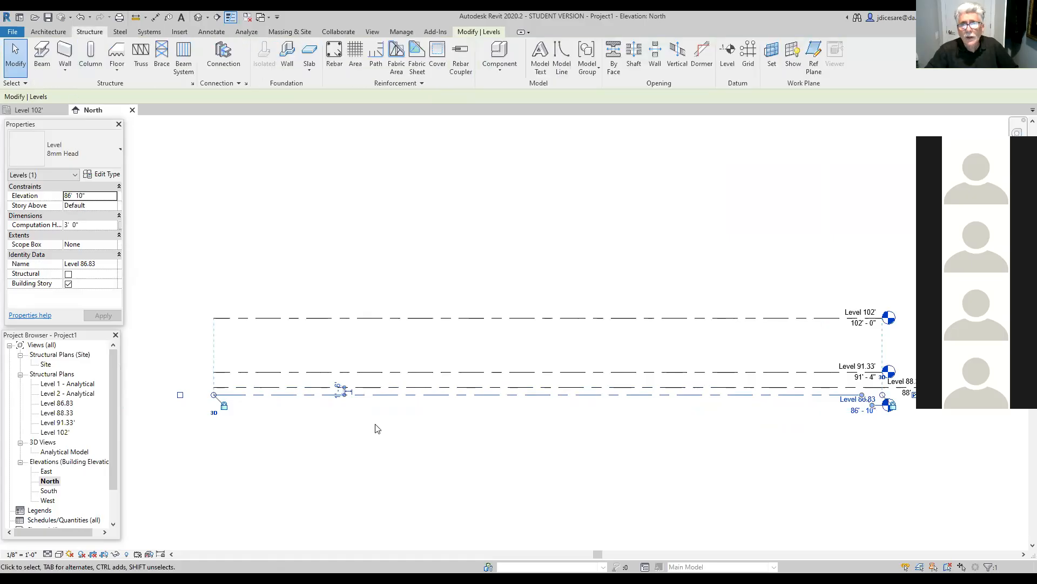
{"action": "left_click", "coordinate": [730, 52]}
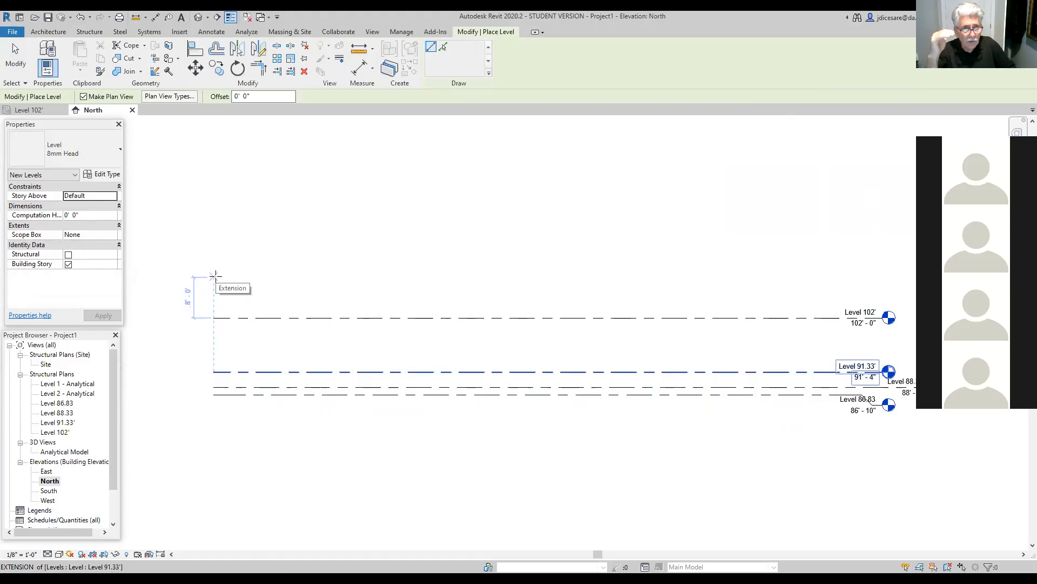
{"action": "type", "text": "12"}
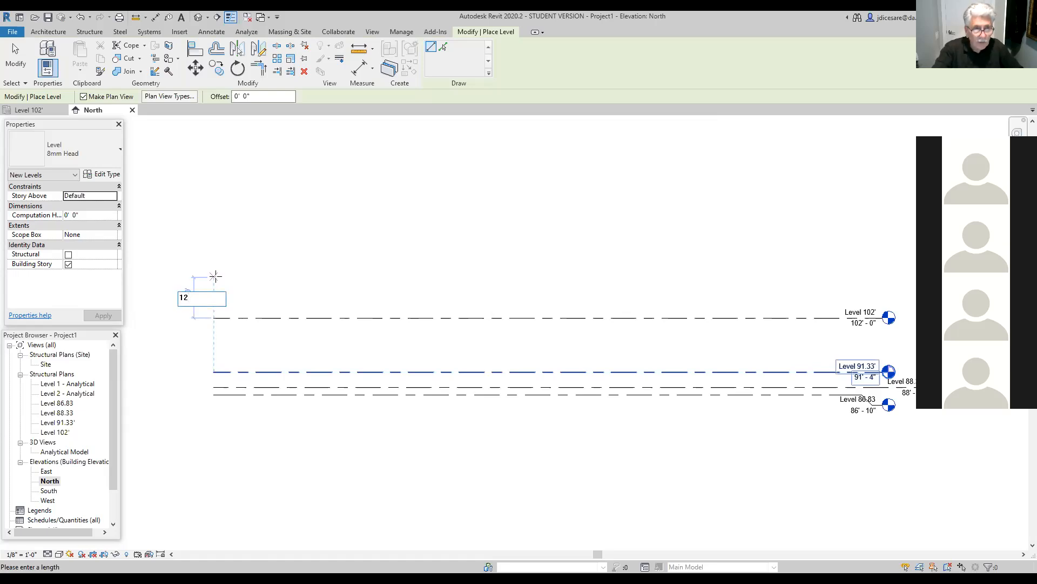
{"action": "key", "text": "Return"}
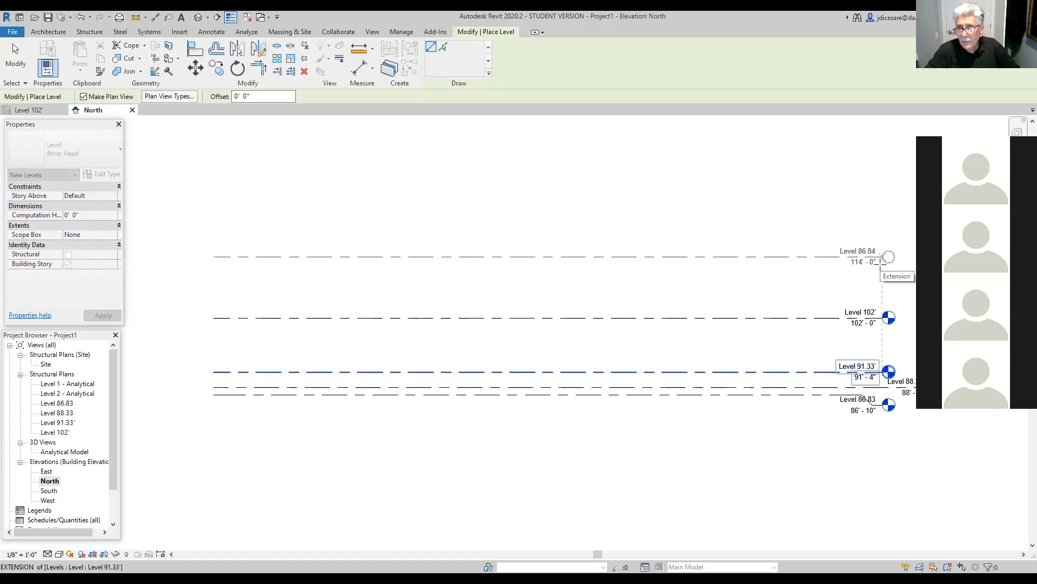
{"action": "left_click", "coordinate": [882, 257]}
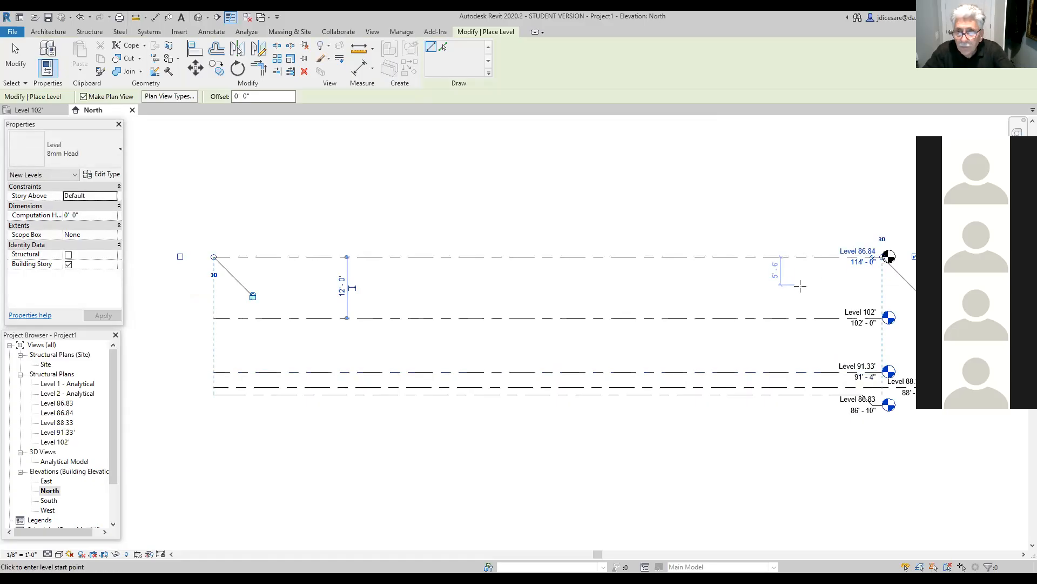
{"action": "key", "text": "Escape"}
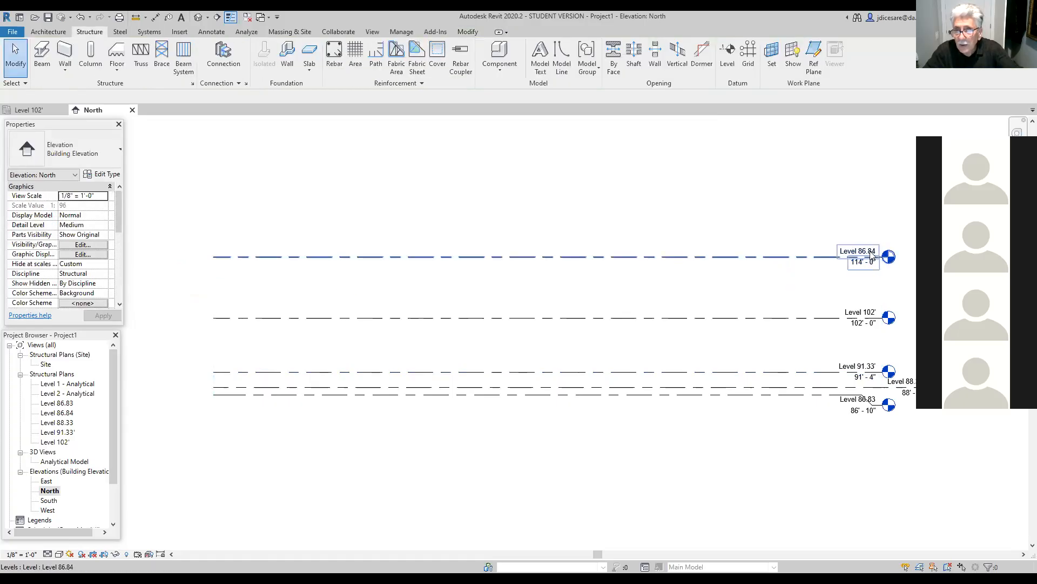
{"action": "left_click", "coordinate": [871, 255]}
{"action": "left_click", "coordinate": [871, 255]}
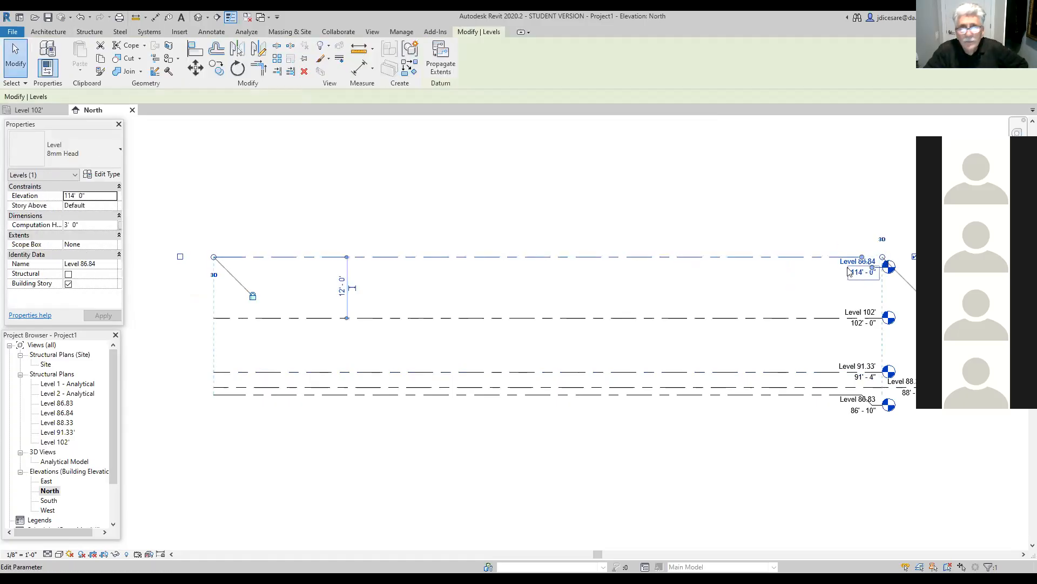
{"action": "left_click", "coordinate": [81, 18]}
{"action": "scroll", "coordinate": [854, 264], "scroll_direction": "up", "scroll_amount": 2}
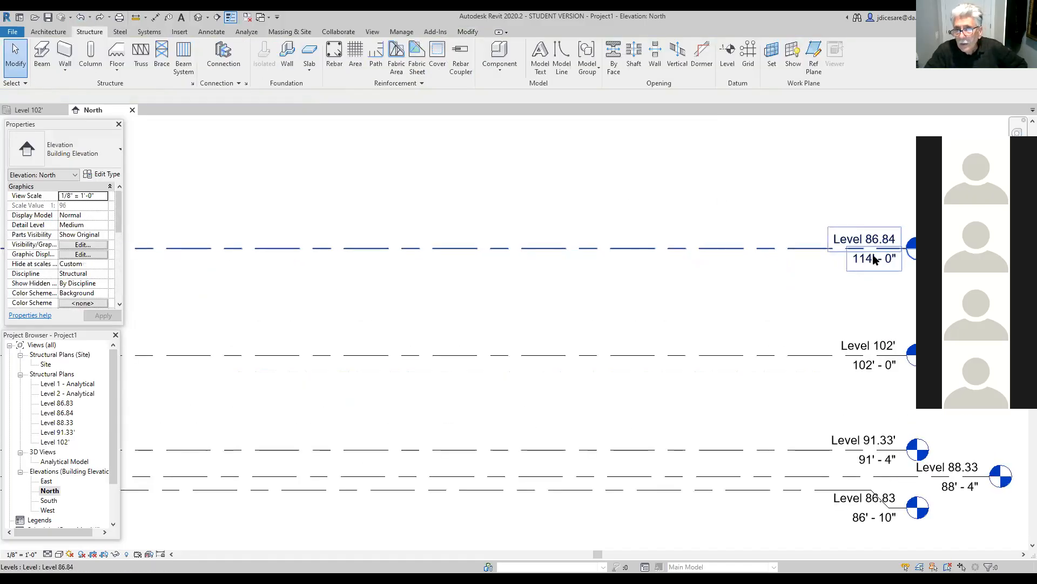
Rename the top level, 12' above Level 102', as Level 114' and rename its corresponding views as well.
{"action": "double_click", "coordinate": [873, 239]}
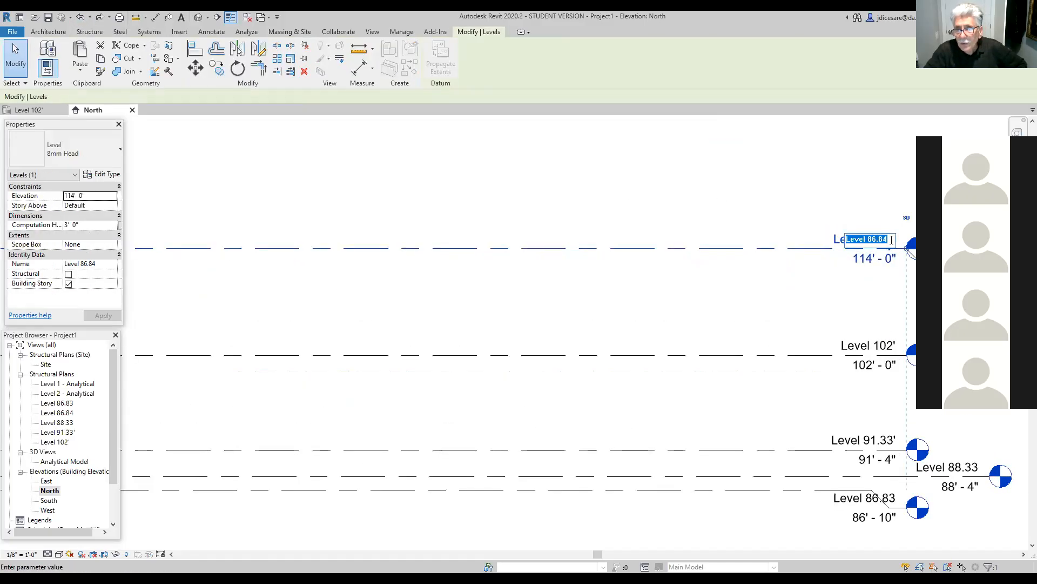
{"action": "left_click_drag", "start_coordinate": [891, 240], "coordinate": [866, 240]}
{"action": "type", "text": "1"}
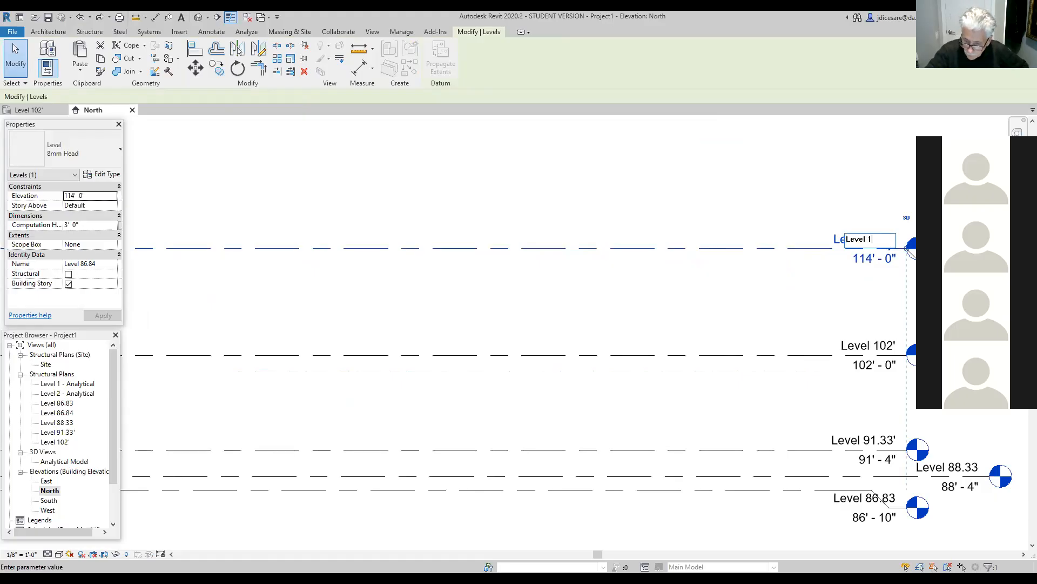
{"action": "type", "text": "14'"}
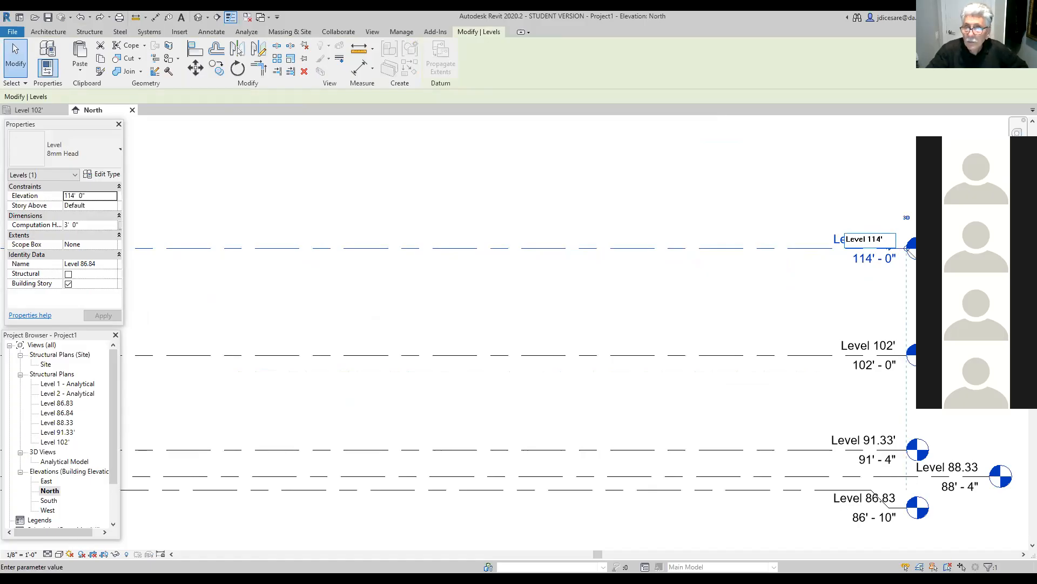
{"action": "key", "text": "Return"}
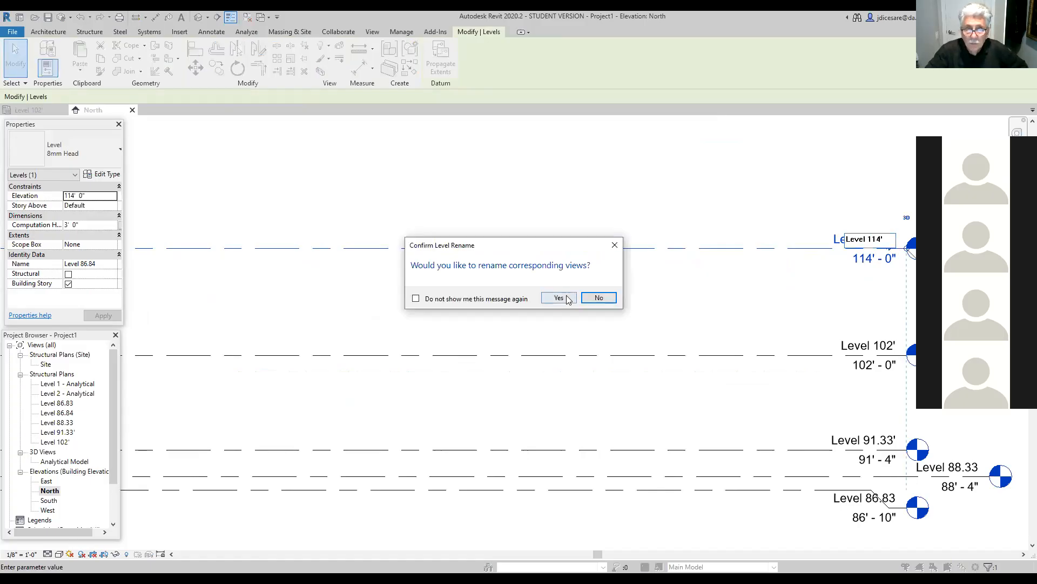
{"action": "left_click", "coordinate": [558, 297]}
{"action": "scroll", "coordinate": [625, 402], "scroll_direction": "down", "scroll_amount": 2}
{"action": "scroll", "coordinate": [579, 508], "scroll_direction": "down", "scroll_amount": 3}
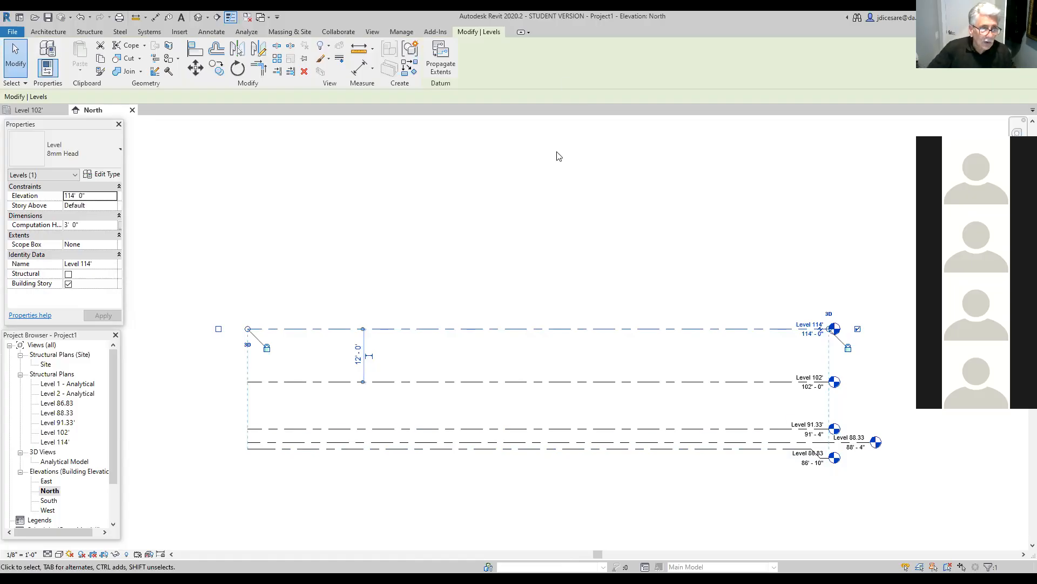
Open the Level 102' structural plan and show its work plane grid.
{"action": "double_click", "coordinate": [54, 432]}
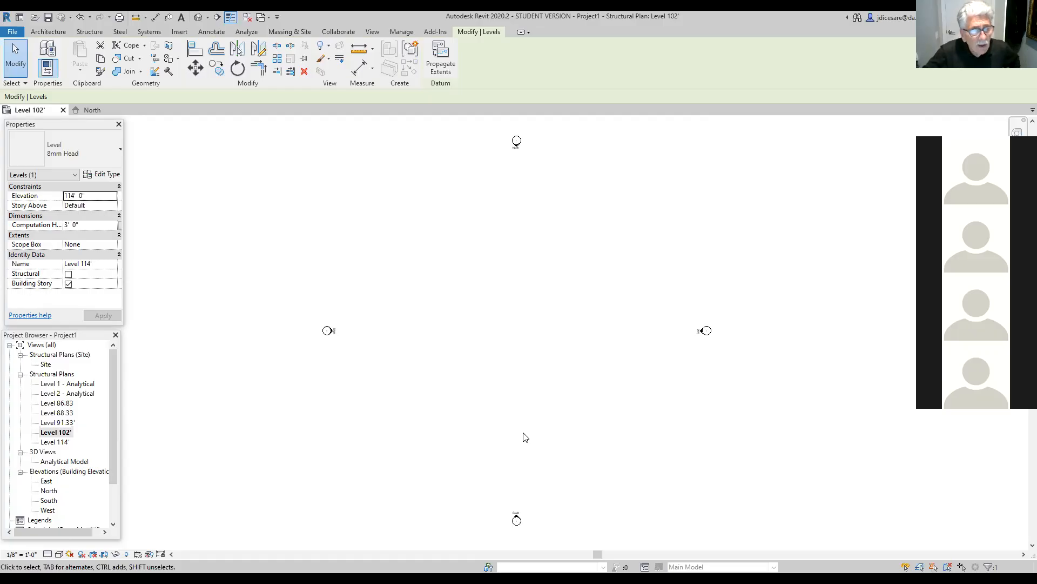
{"action": "left_click", "coordinate": [90, 33]}
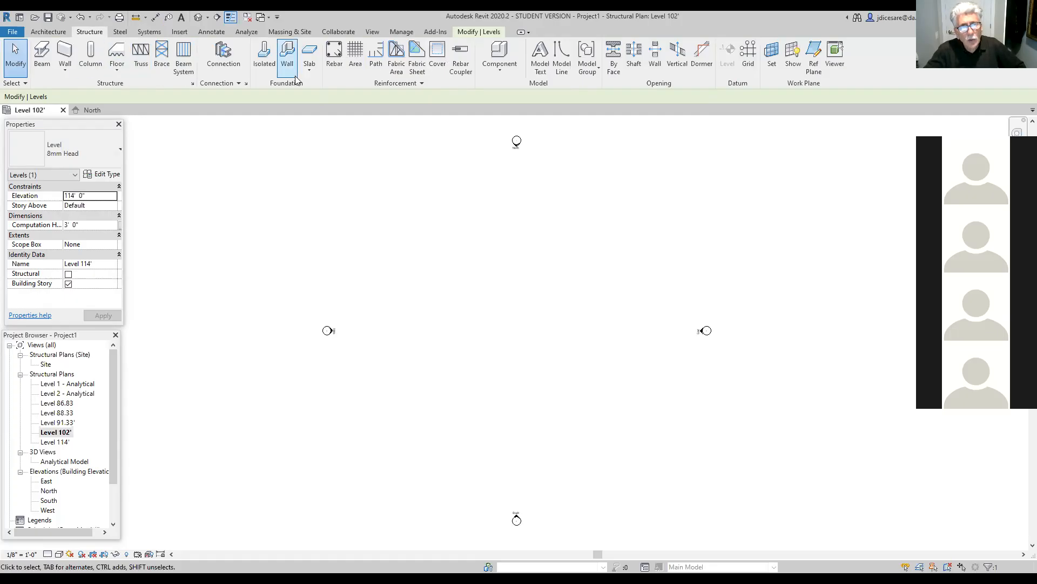
{"action": "left_click", "coordinate": [793, 68]}
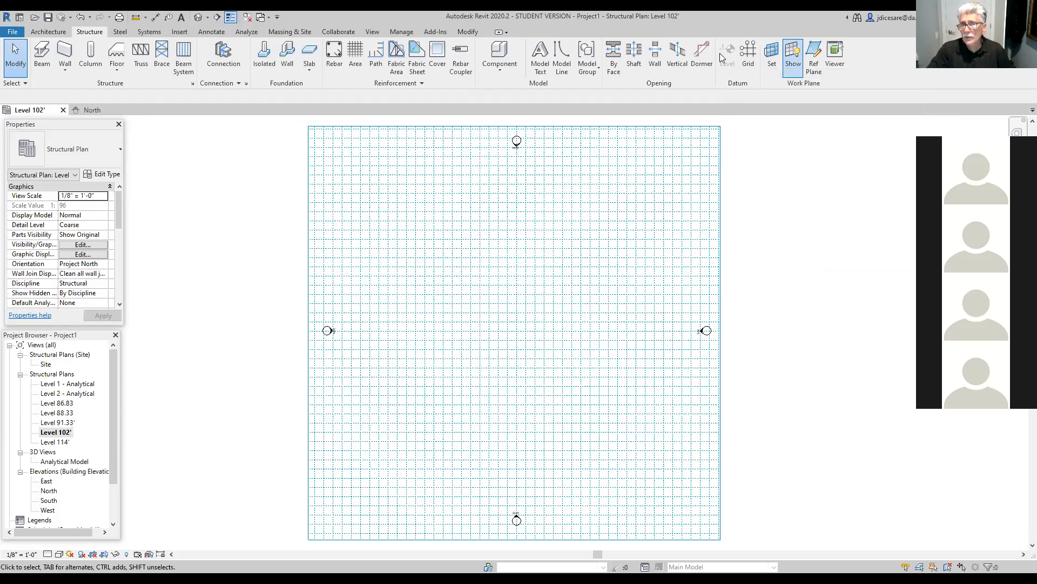
Draw the first vertical structural grid line upward between work plane grid intersections, inside and near the west elevation marker.
{"action": "left_click", "coordinate": [752, 56]}
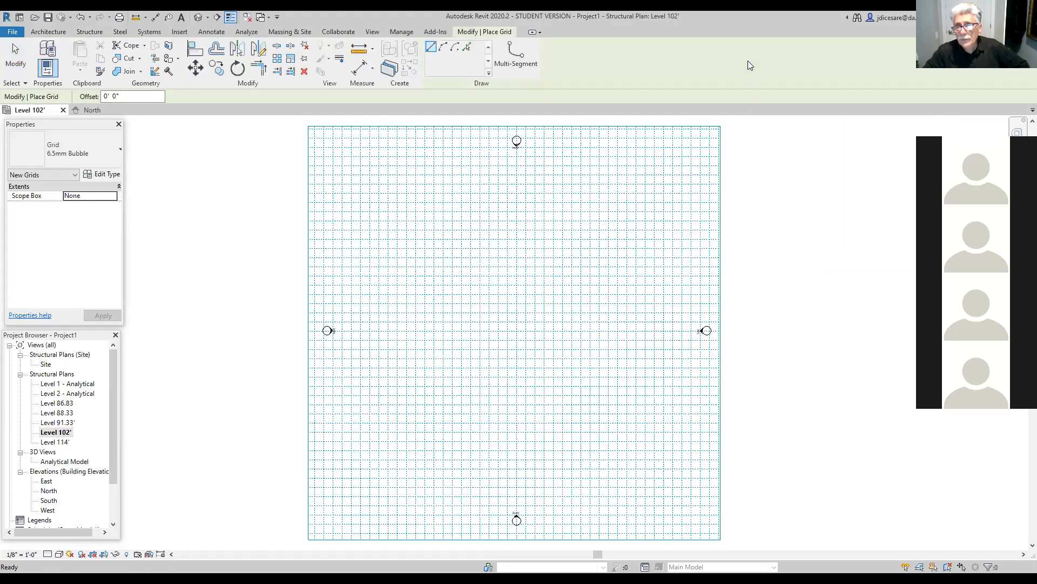
{"action": "scroll", "coordinate": [433, 481], "scroll_direction": "up", "scroll_amount": 2}
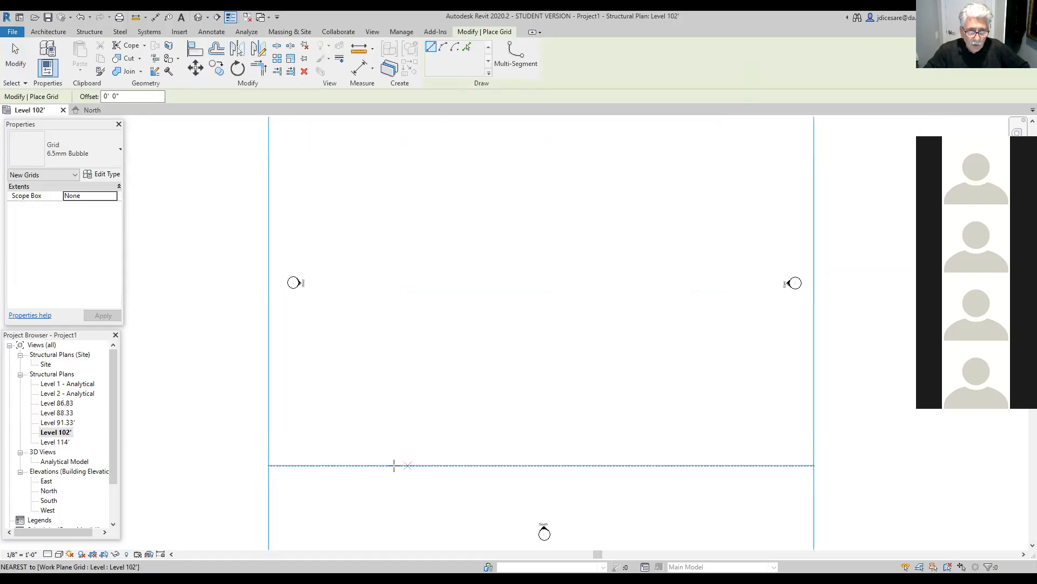
{"action": "scroll", "coordinate": [391, 466], "scroll_direction": "down", "scroll_amount": 2}
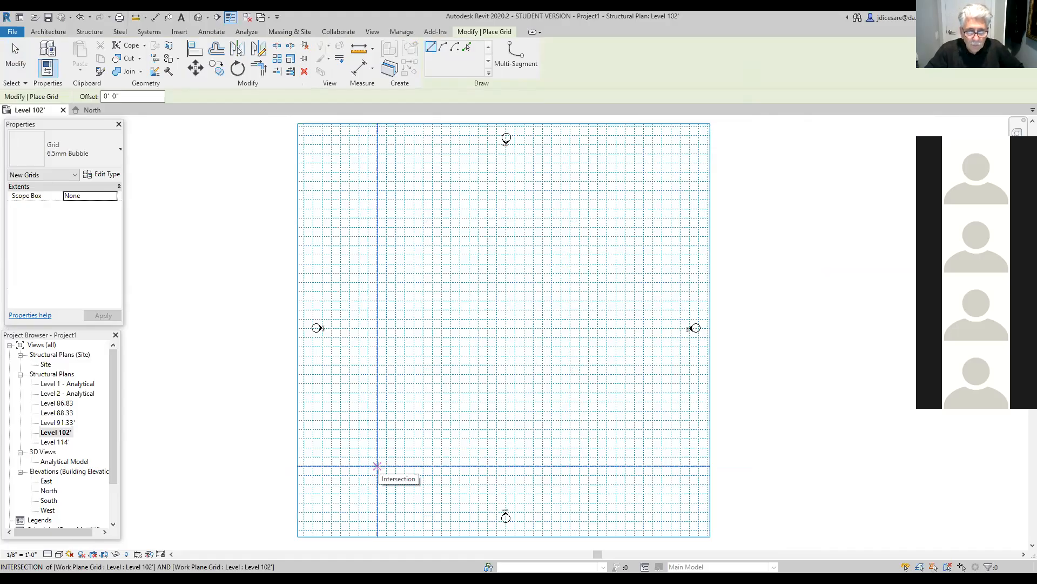
{"action": "left_click", "coordinate": [377, 466]}
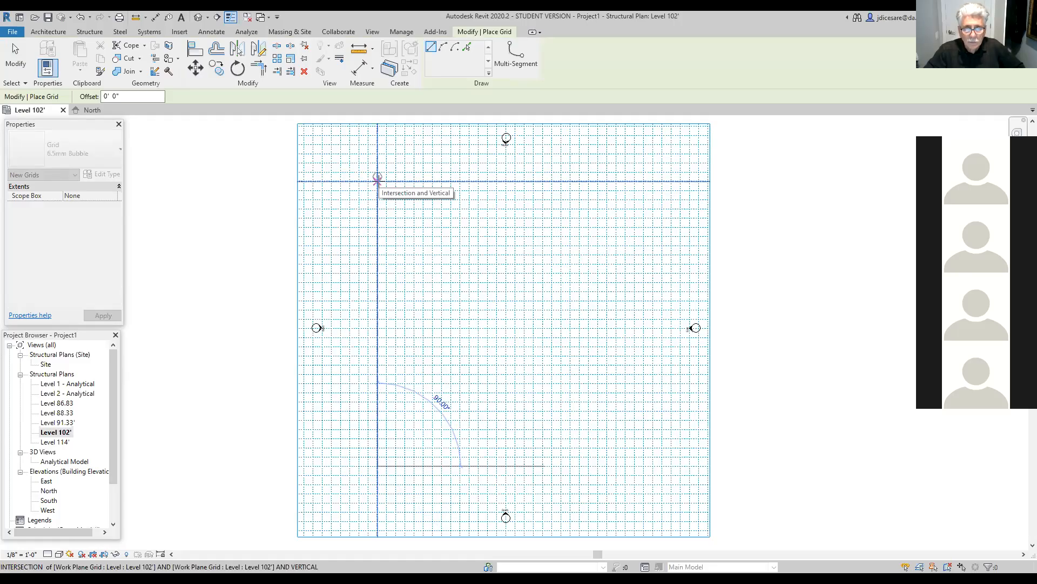
{"action": "left_click", "coordinate": [377, 179]}
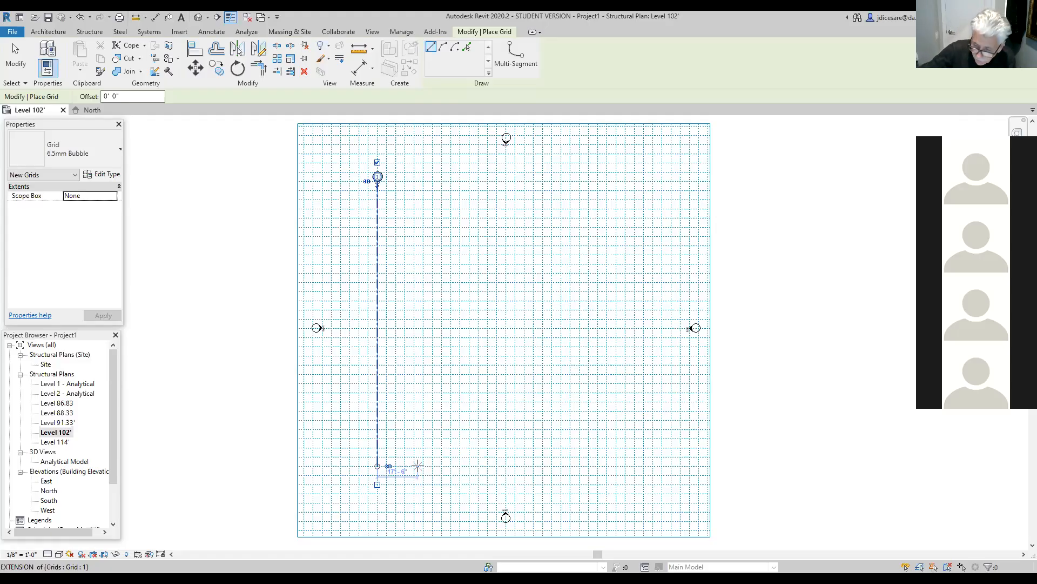
Draw a second vertical grid line 25' east of grid 1, aligned with both of its ends.
{"action": "type", "text": "25"}
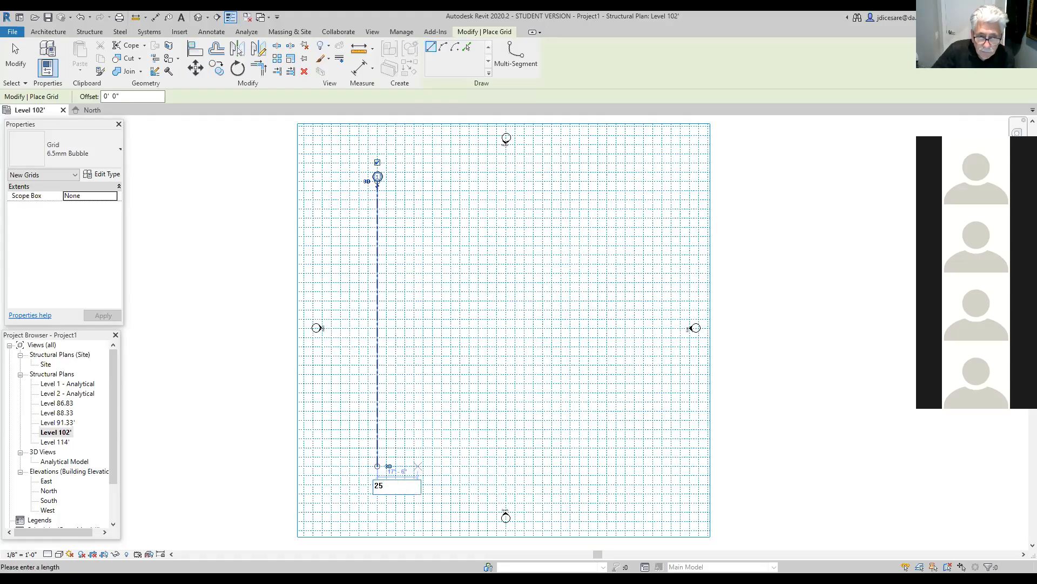
{"action": "key", "text": "Return"}
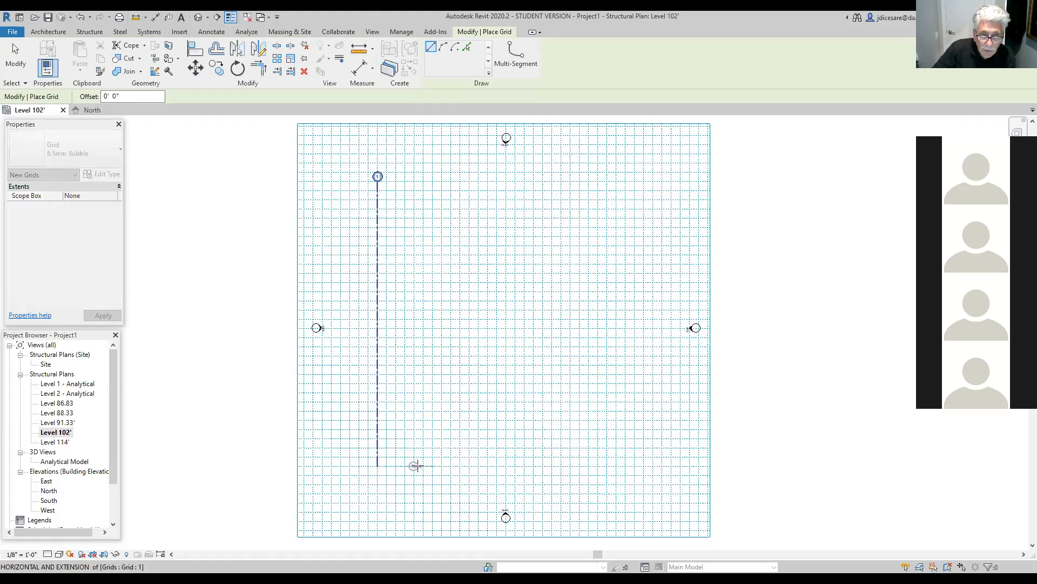
{"action": "left_click", "coordinate": [435, 466]}
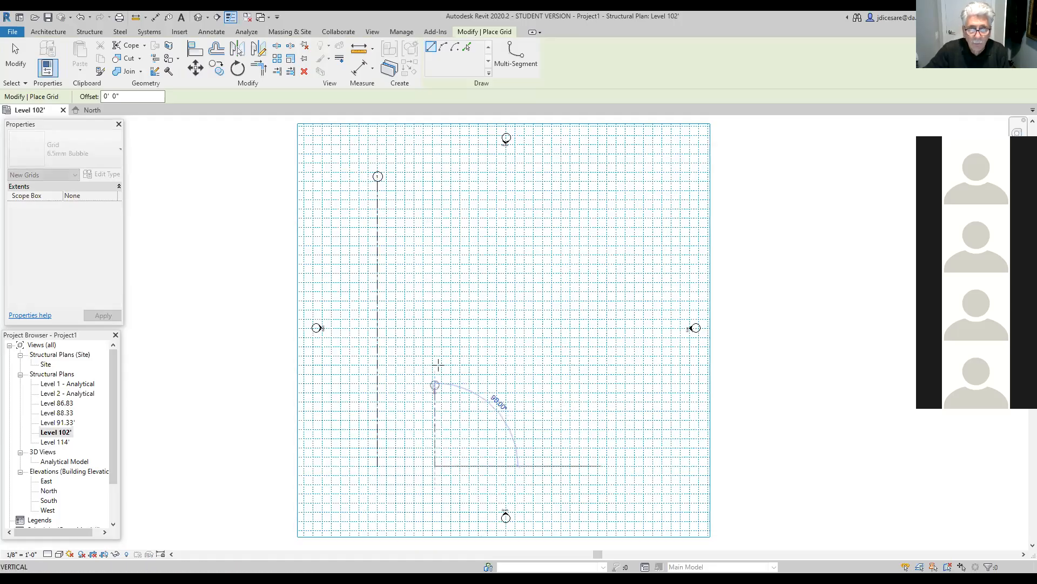
{"action": "left_click", "coordinate": [434, 178]}
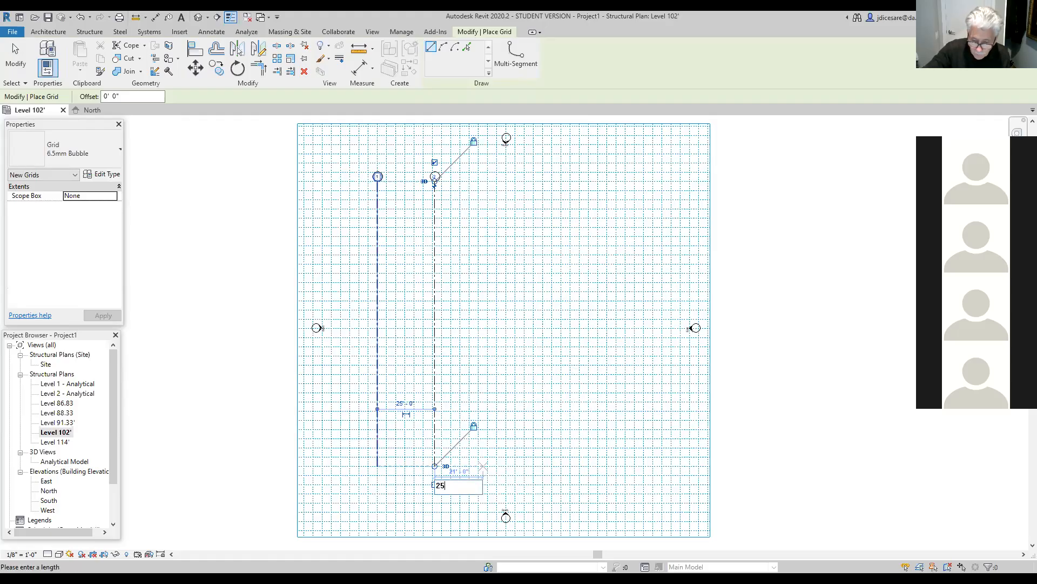
{"action": "left_click", "coordinate": [483, 466]}
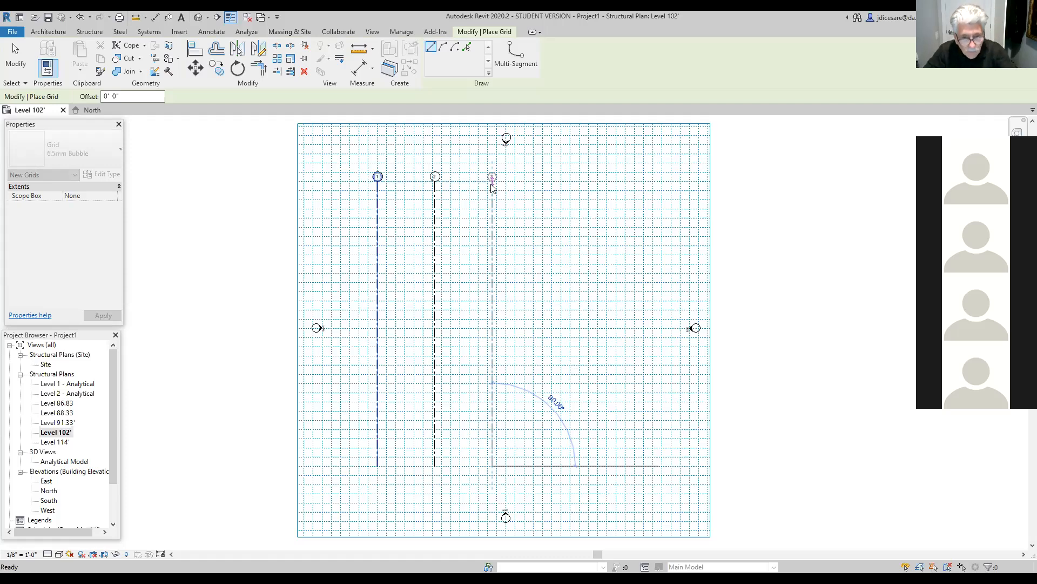
{"action": "key", "text": "Escape"}
{"action": "key", "text": "Escape"}
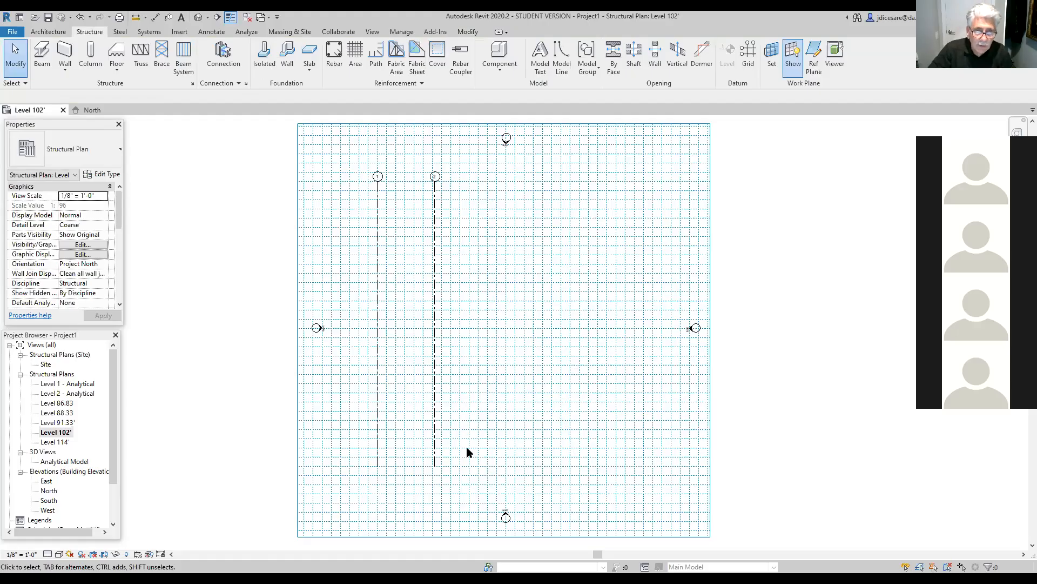
Set the spacing between grid lines 1 and 2 to 24' by moving grid 2.
{"action": "left_click", "coordinate": [435, 455]}
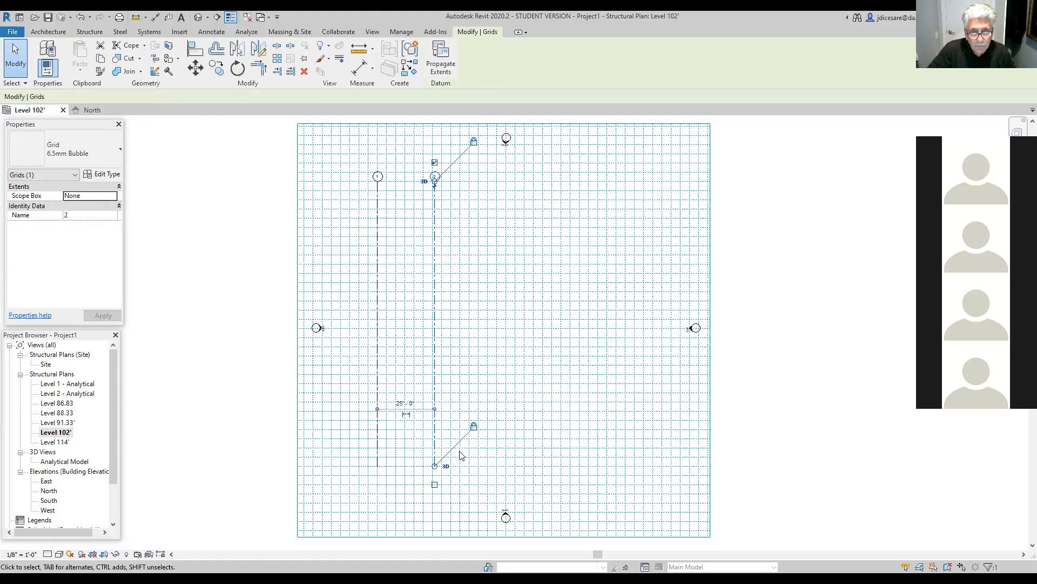
{"action": "left_click", "coordinate": [405, 403]}
{"action": "left_click", "coordinate": [393, 423]}
{"action": "key", "text": "BackSpace"}
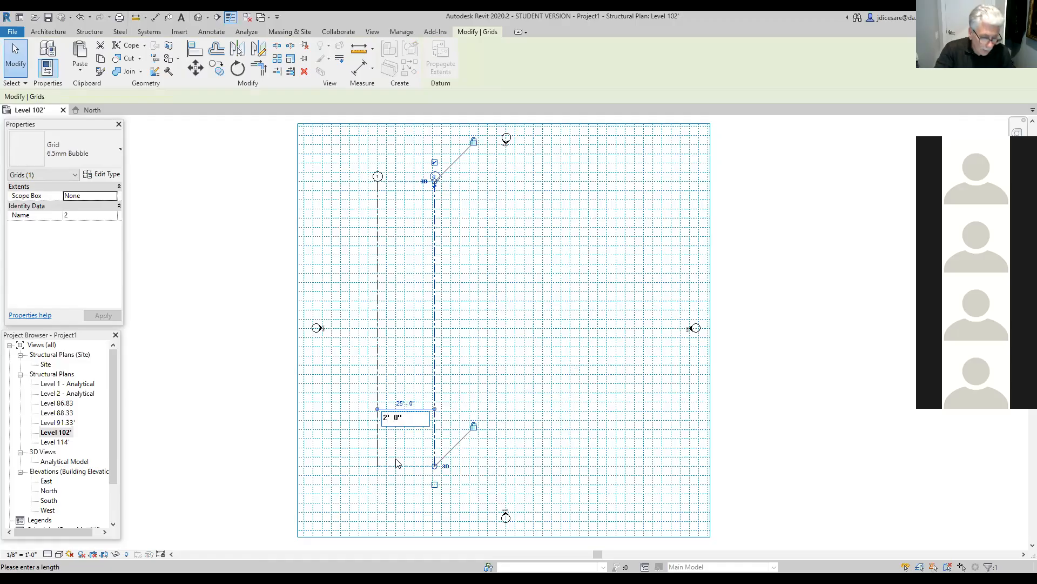
{"action": "key", "text": "Return"}
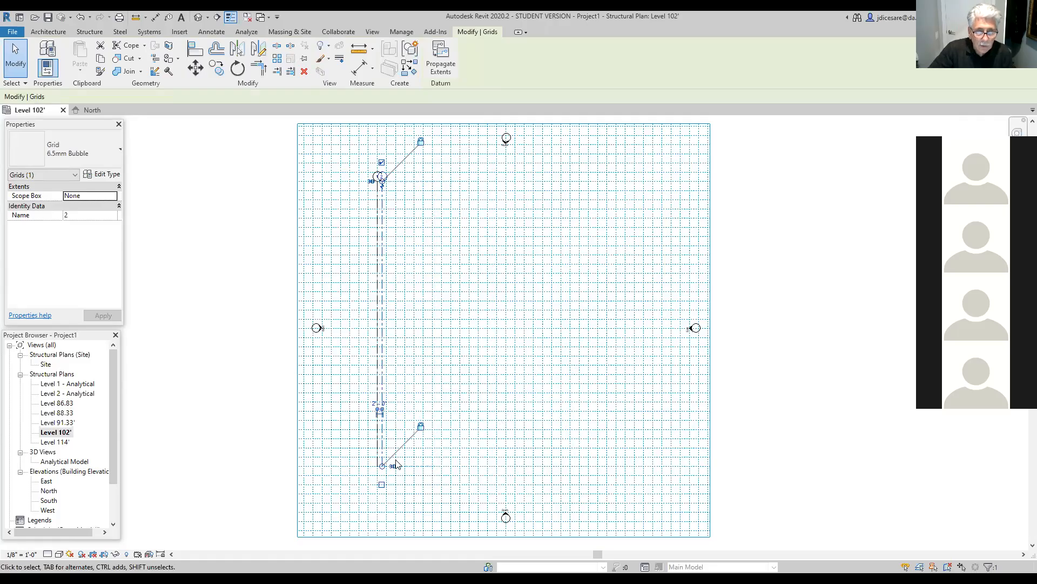
{"action": "left_click", "coordinate": [378, 404]}
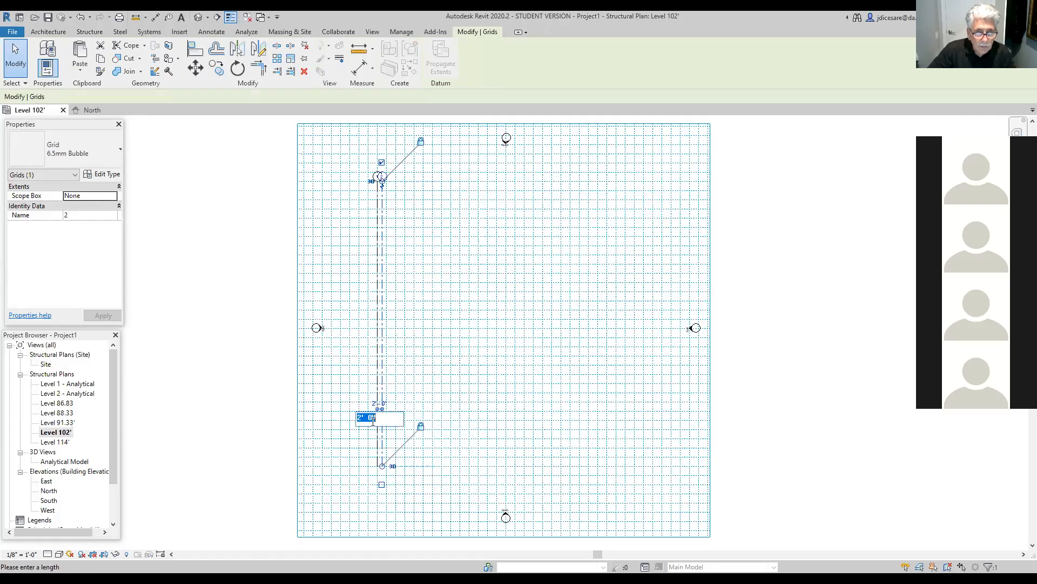
{"action": "type", "text": "24"}
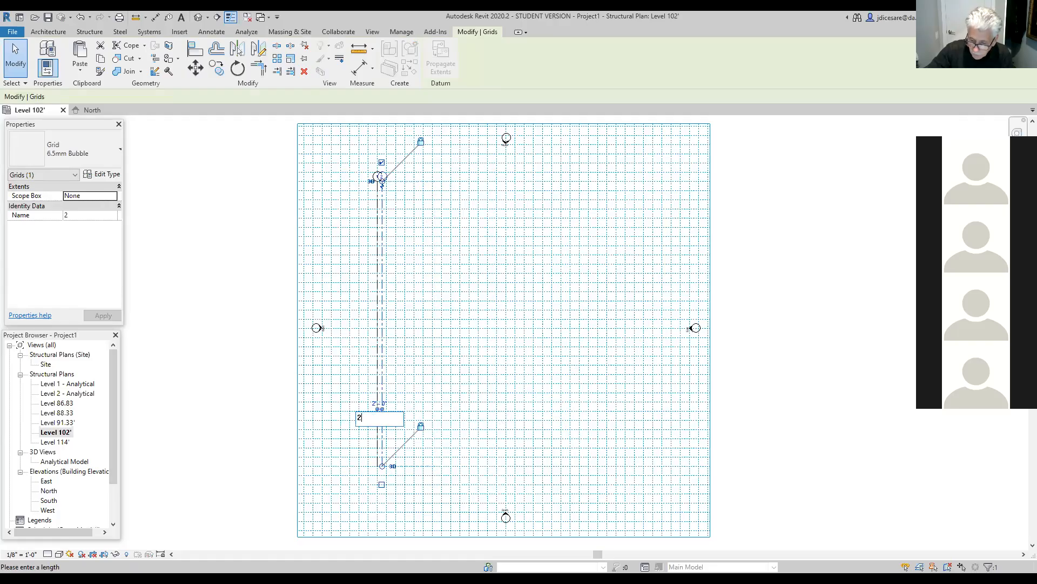
{"action": "key", "text": "Return"}
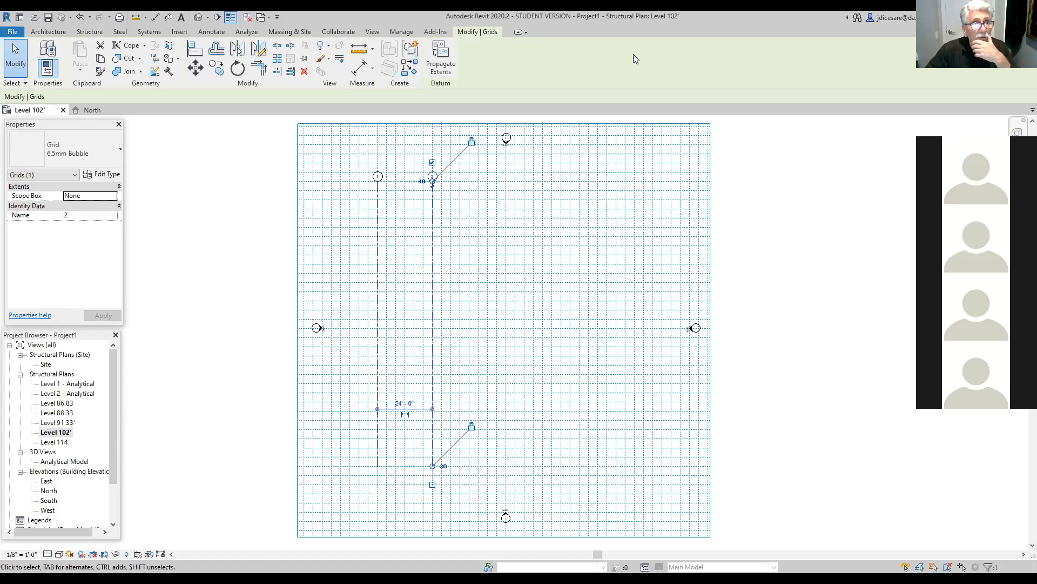
Draw a third vertical grid line 25' east of grid 2, aligned with the ends of the existing grids.
{"action": "left_click", "coordinate": [89, 31]}
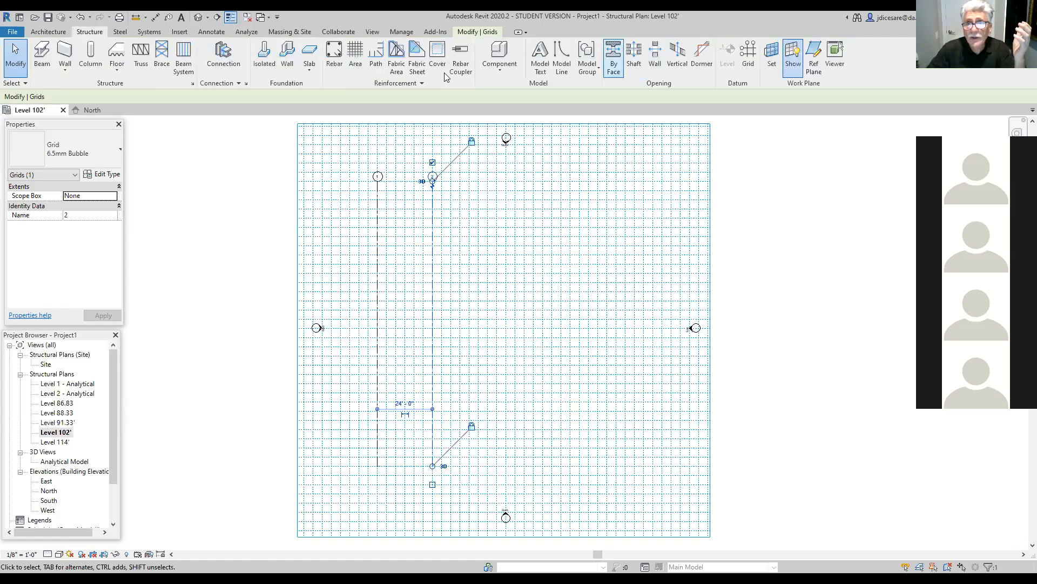
{"action": "left_click", "coordinate": [749, 63]}
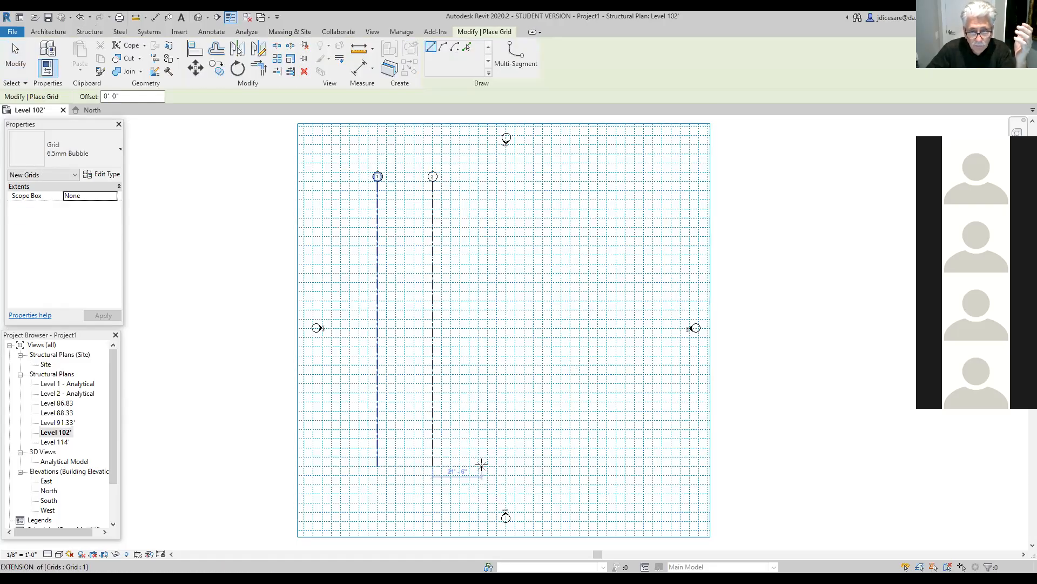
{"action": "type", "text": "25"}
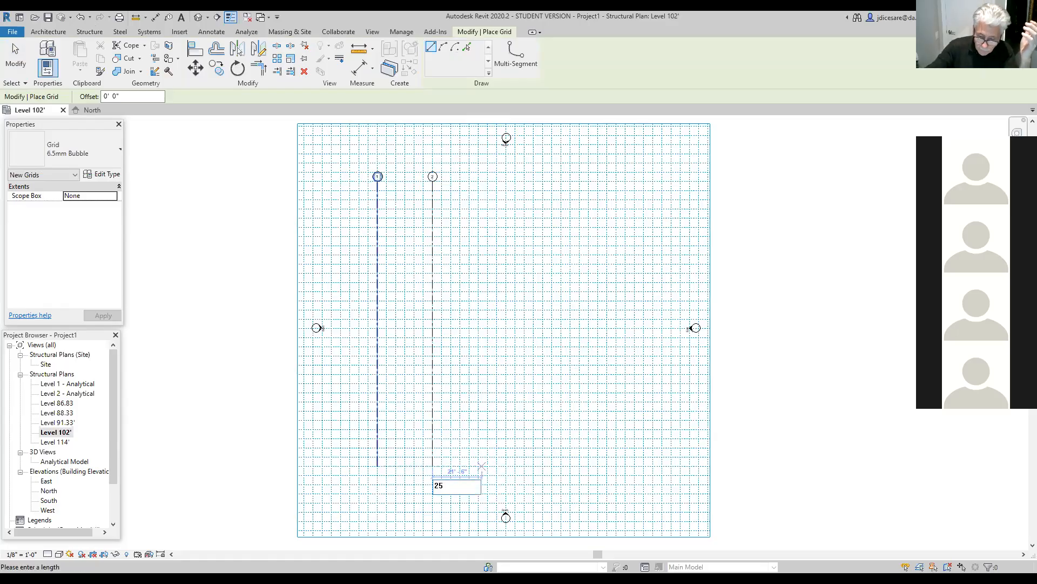
{"action": "key", "text": "Return"}
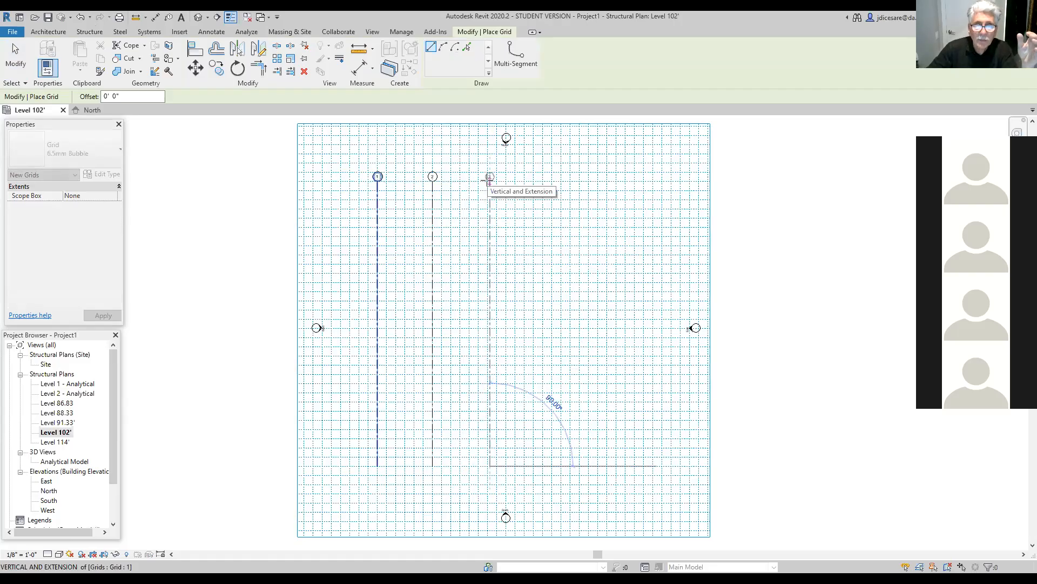
{"action": "left_click", "coordinate": [489, 181]}
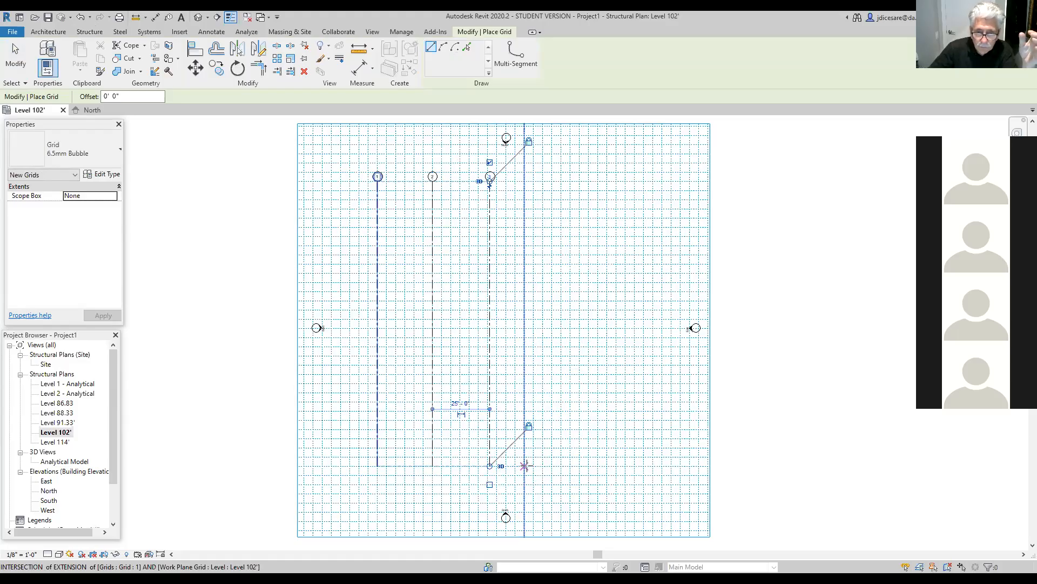
Draw a fourth vertical grid line 25' east of grid 3, aligned with the ends of the other grids.
{"action": "type", "text": "25"}
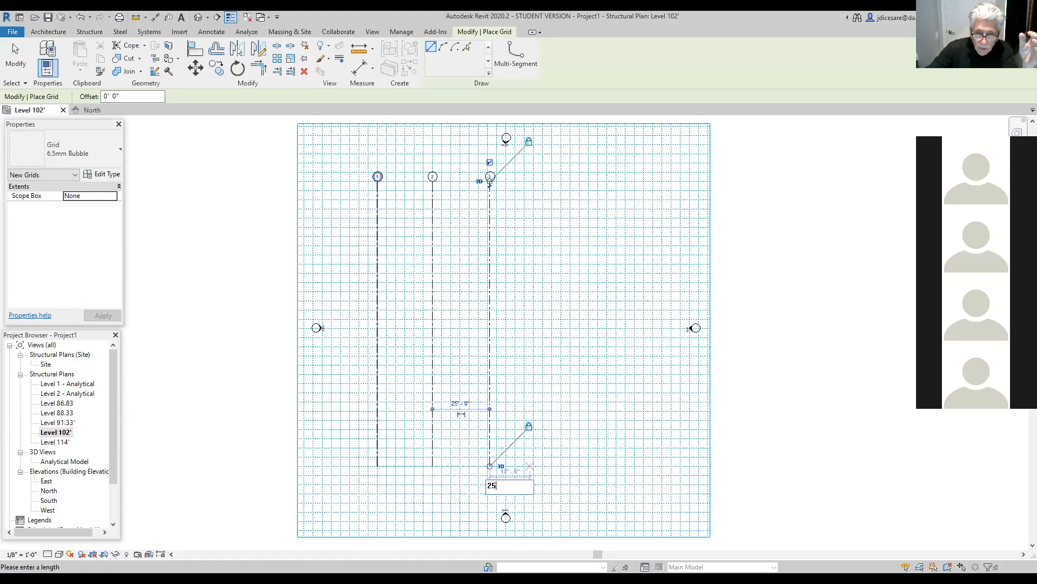
{"action": "key", "text": "Return"}
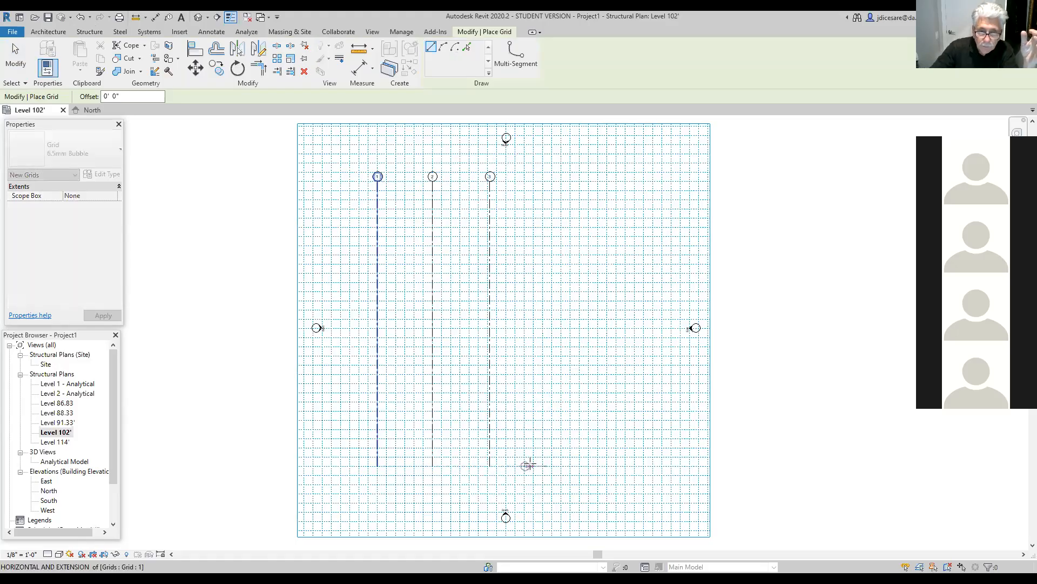
{"action": "left_click", "coordinate": [547, 466]}
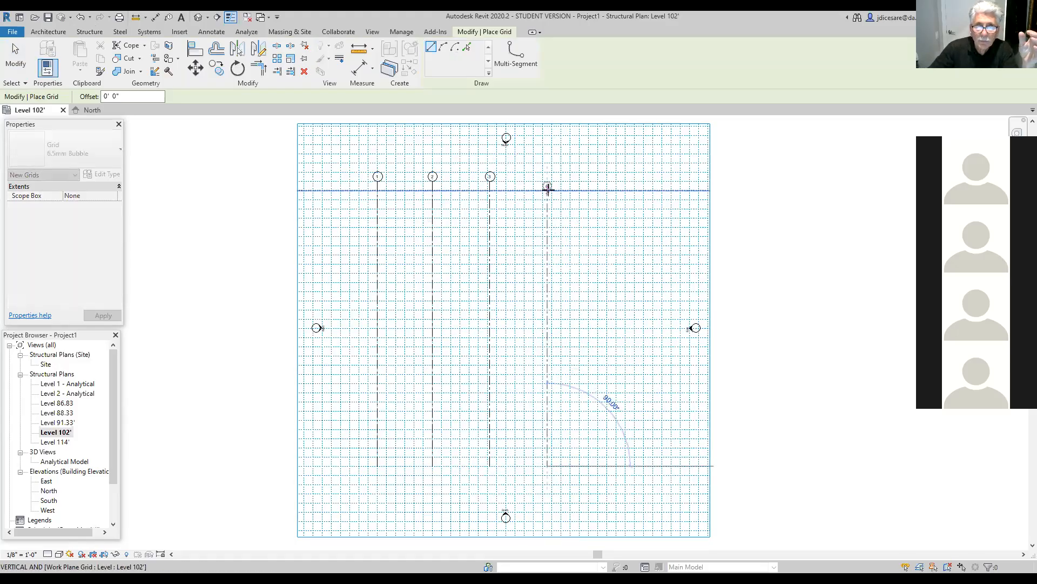
{"action": "left_click", "coordinate": [547, 181]}
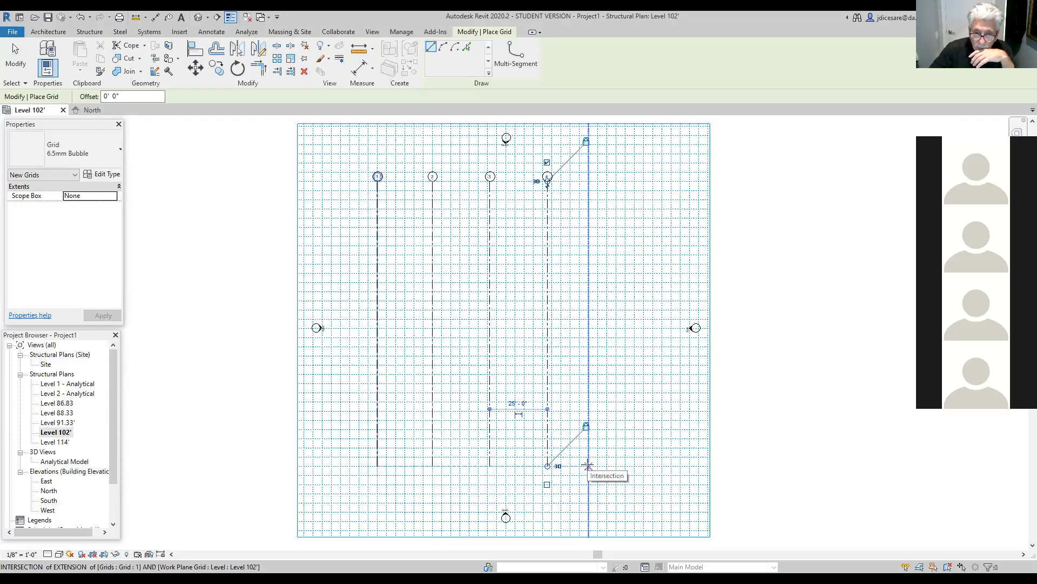
Draw a fifth vertical grid line 24' east of grid 4, aligned with the ends of the other grids.
{"action": "type", "text": "24"}
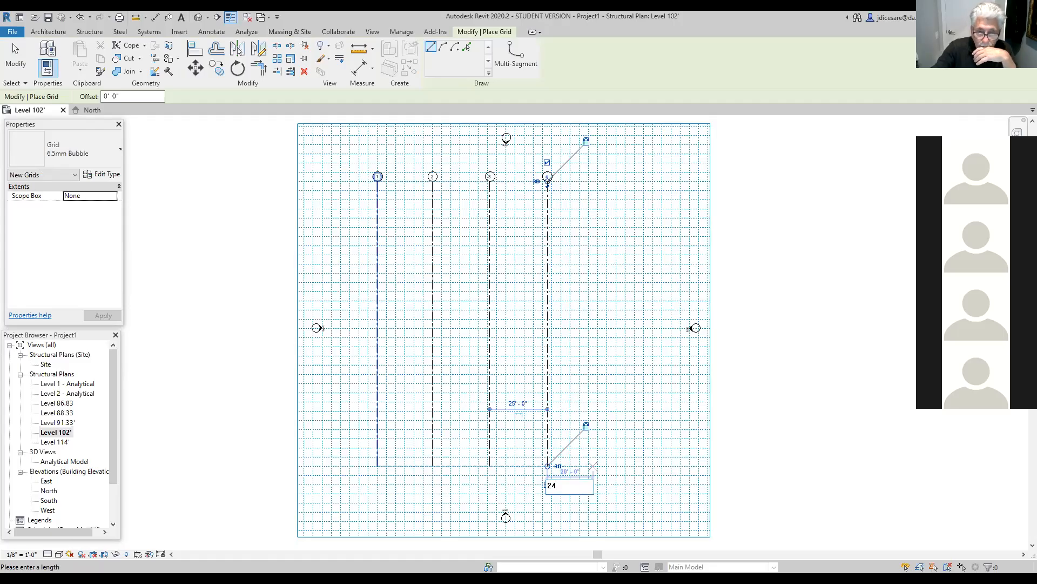
{"action": "key", "text": "Return"}
{"action": "left_click", "coordinate": [602, 466]}
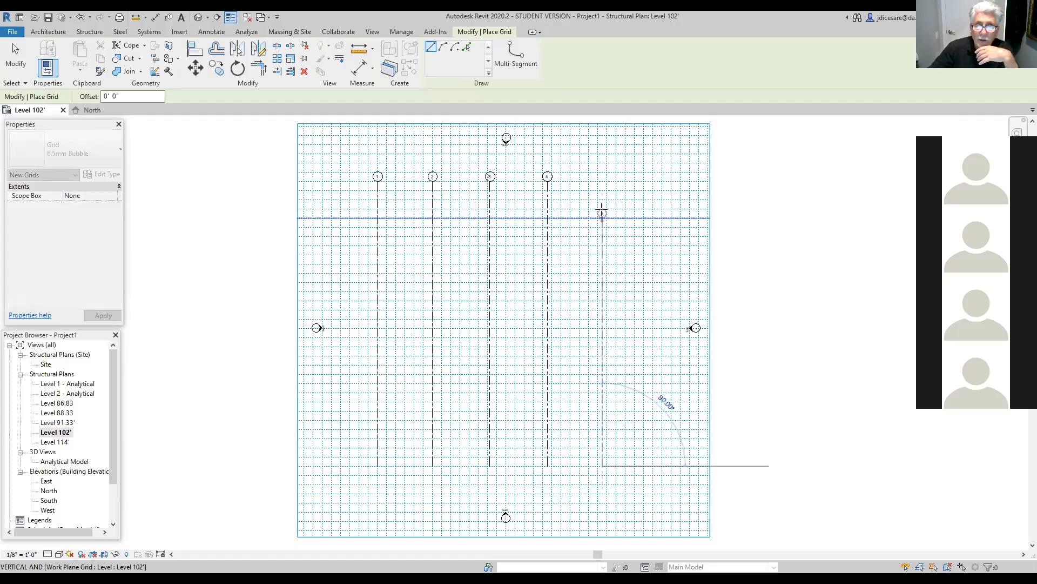
{"action": "left_click", "coordinate": [603, 182]}
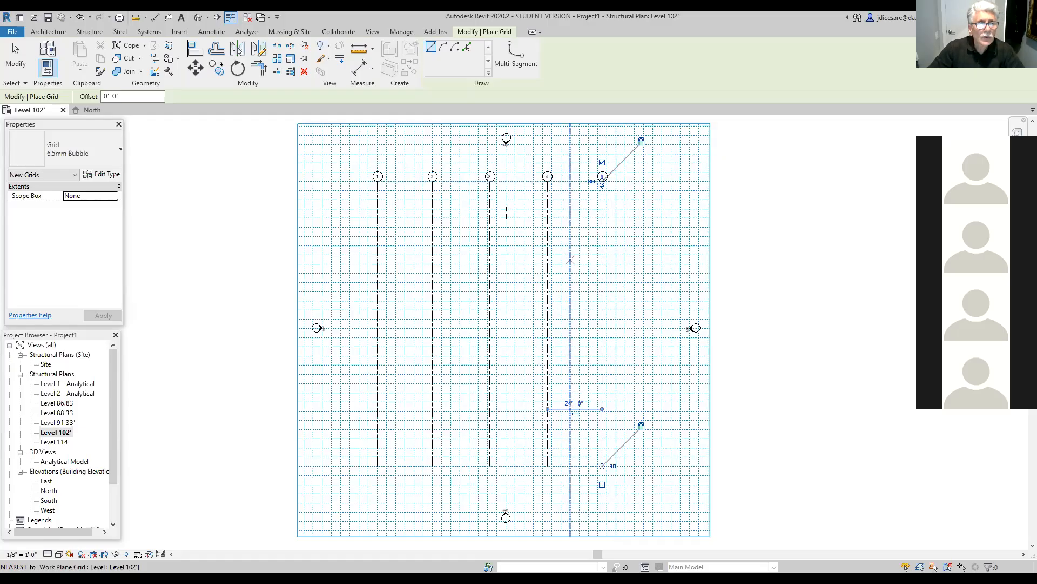
Exit grid placement and hide the work plane grid on the Level 102' plan.
{"action": "left_click", "coordinate": [89, 34]}
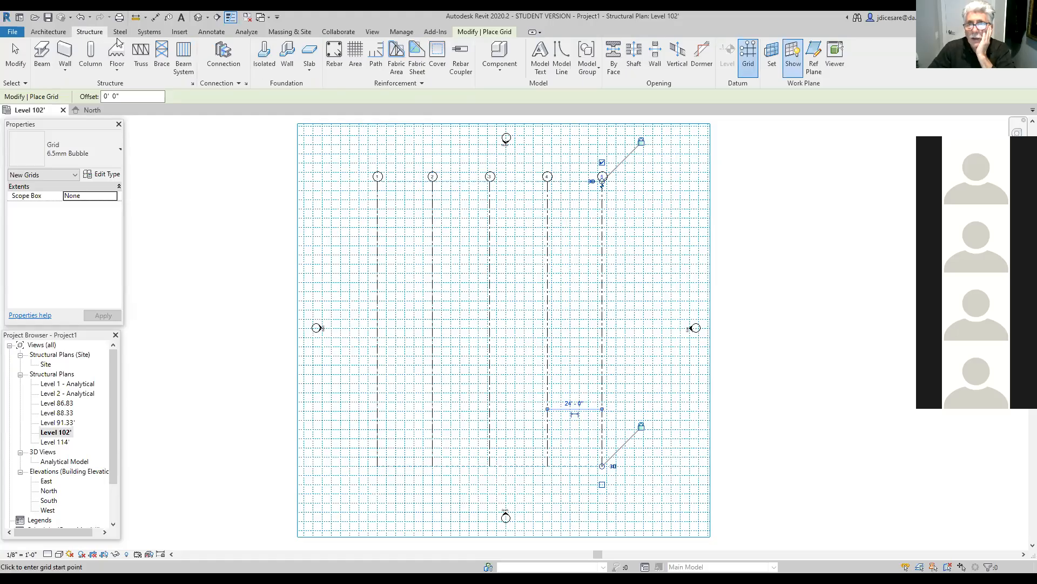
{"action": "left_click", "coordinate": [746, 73]}
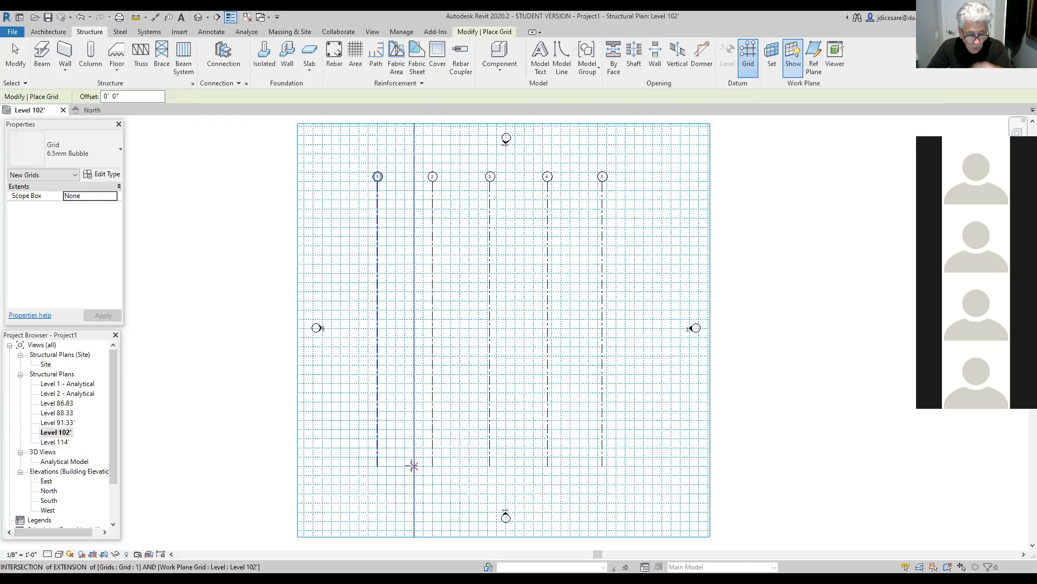
{"action": "key", "text": "Escape"}
{"action": "key", "text": "Escape"}
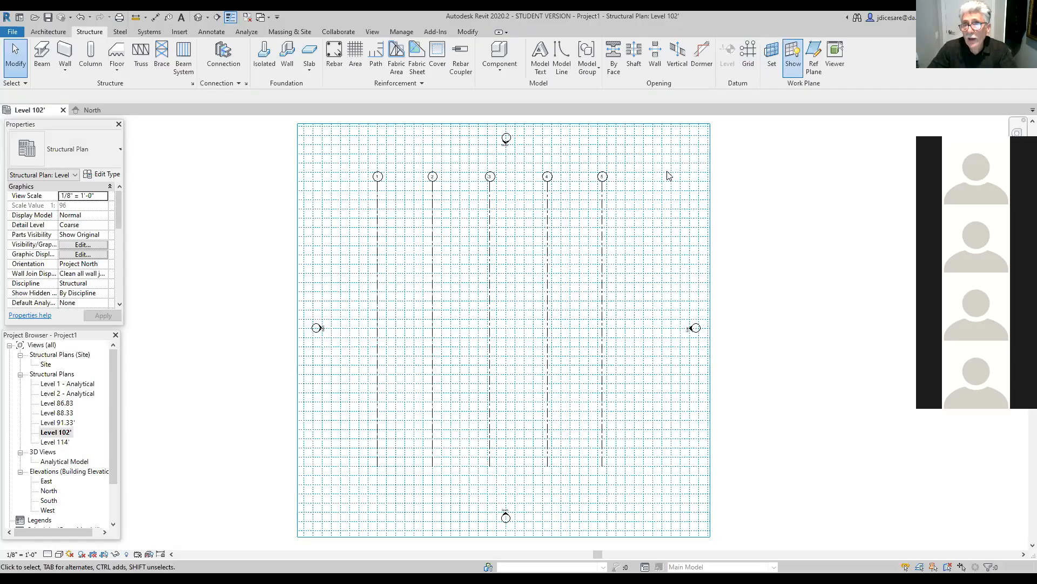
{"action": "left_click", "coordinate": [792, 56]}
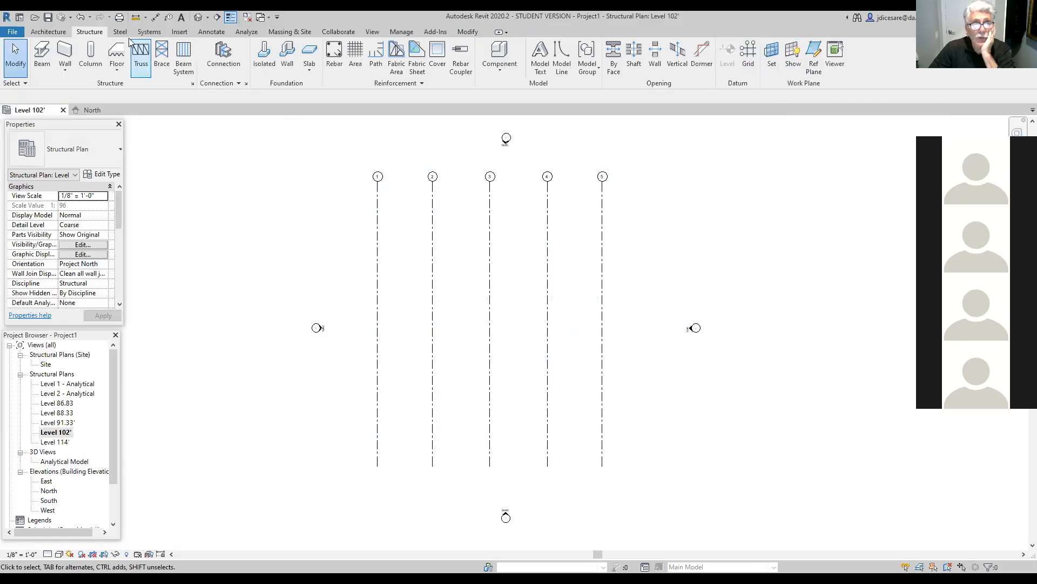
{"action": "left_click", "coordinate": [792, 56]}
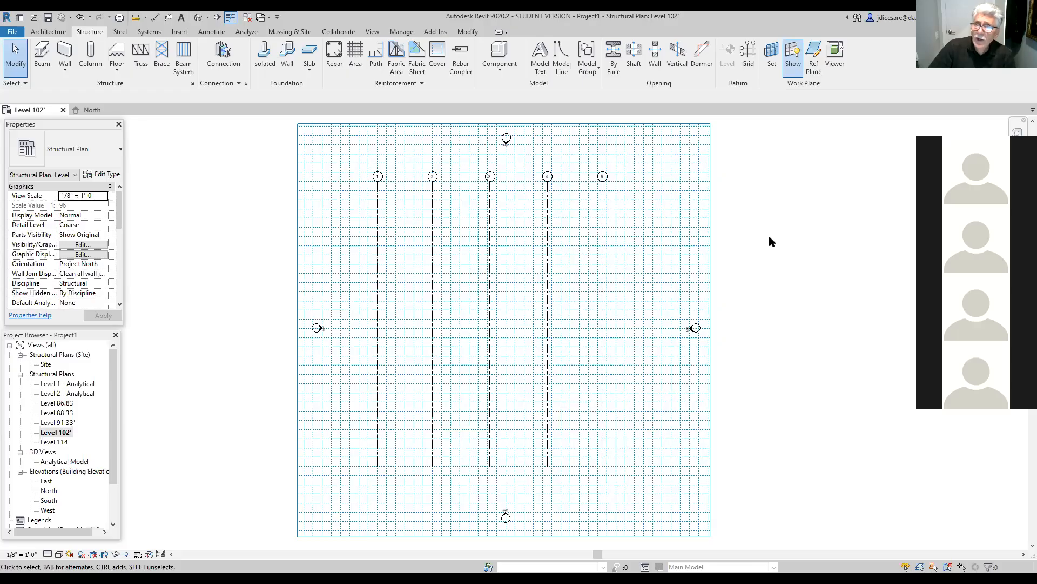
{"action": "left_click", "coordinate": [796, 62]}
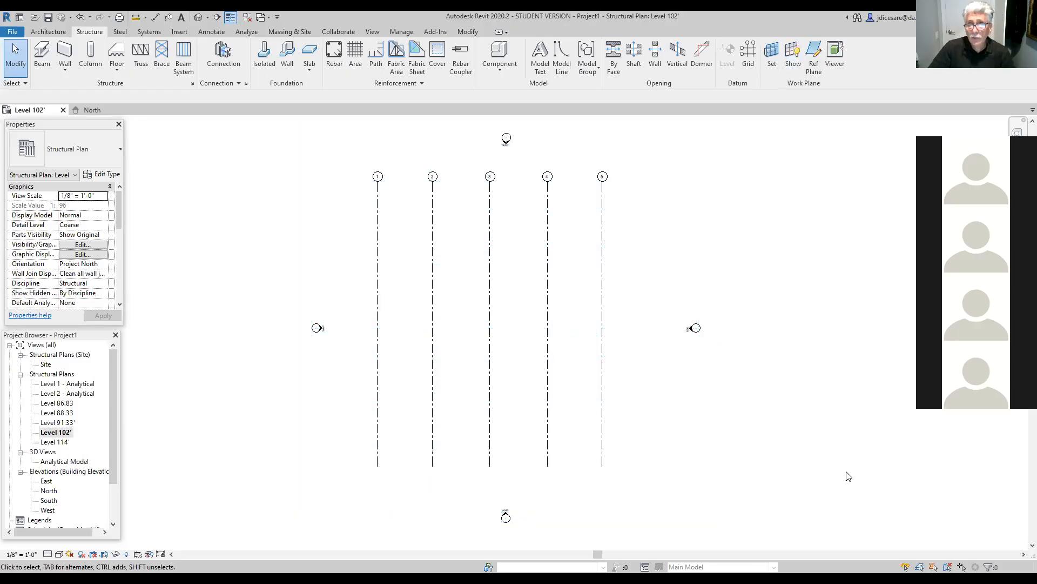
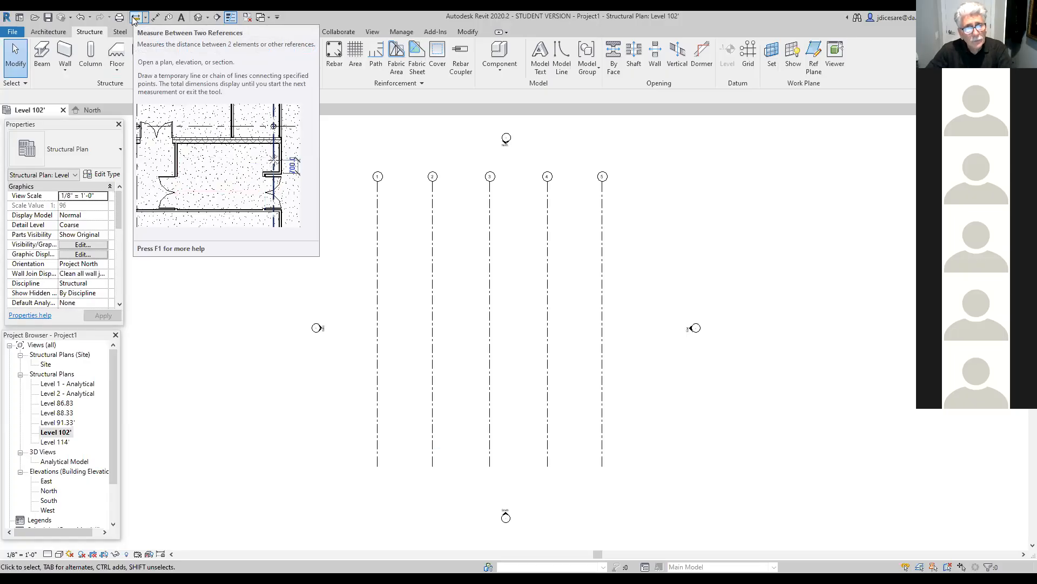
Measure the spacing between each pair of adjacent vertical grid lines, from grid 1 across to grid 5.
{"action": "left_click", "coordinate": [135, 18]}
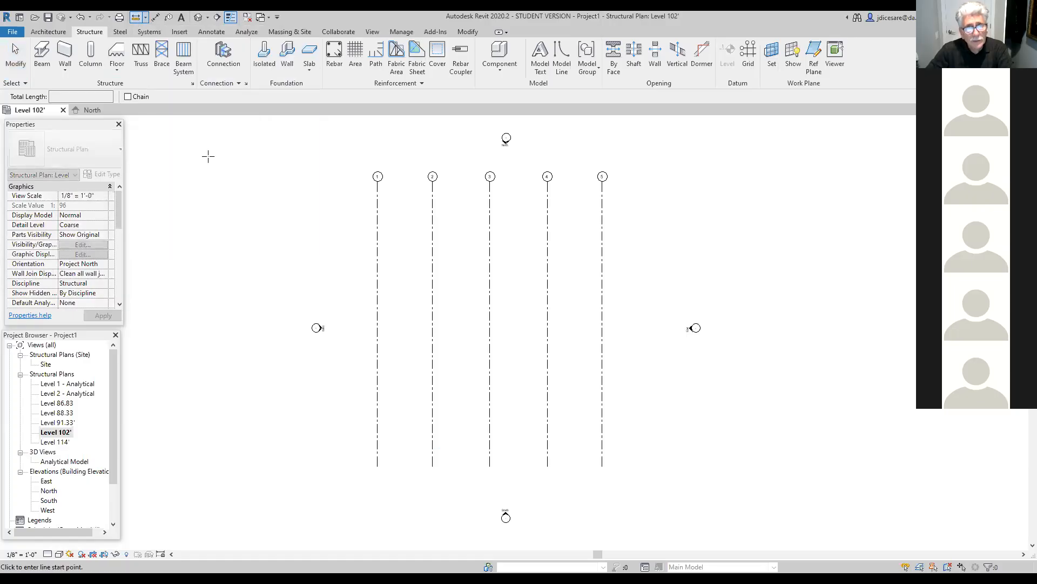
{"action": "left_click", "coordinate": [377, 234]}
{"action": "left_click", "coordinate": [432, 235]}
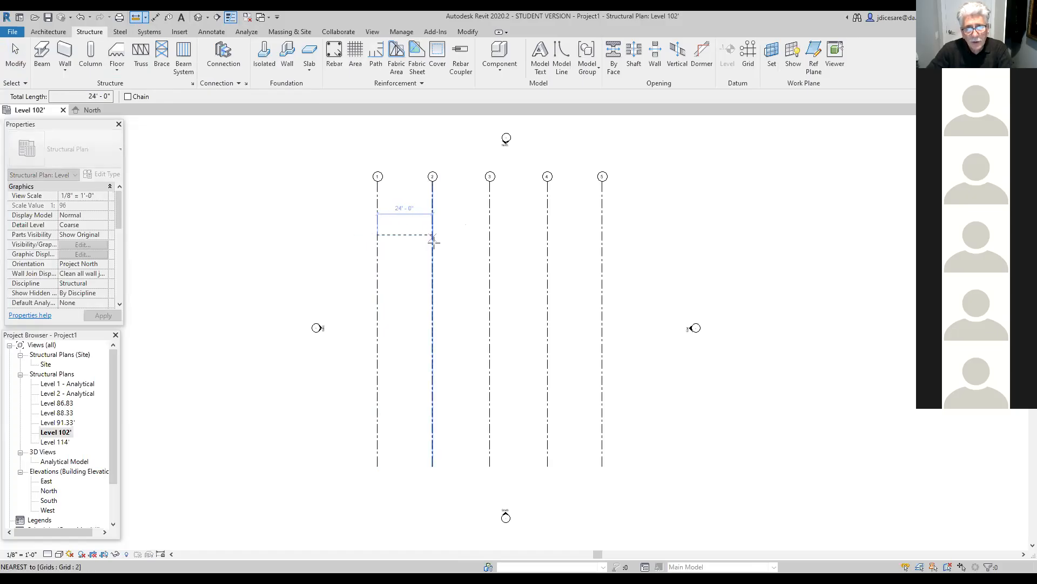
{"action": "left_click", "coordinate": [433, 241]}
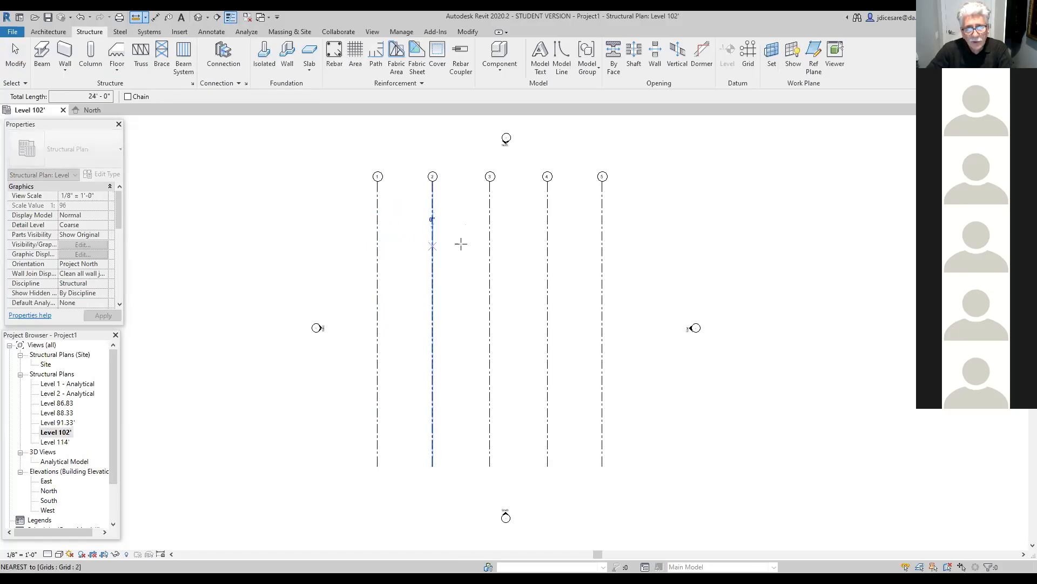
{"action": "left_click", "coordinate": [490, 246]}
{"action": "left_click", "coordinate": [490, 247]}
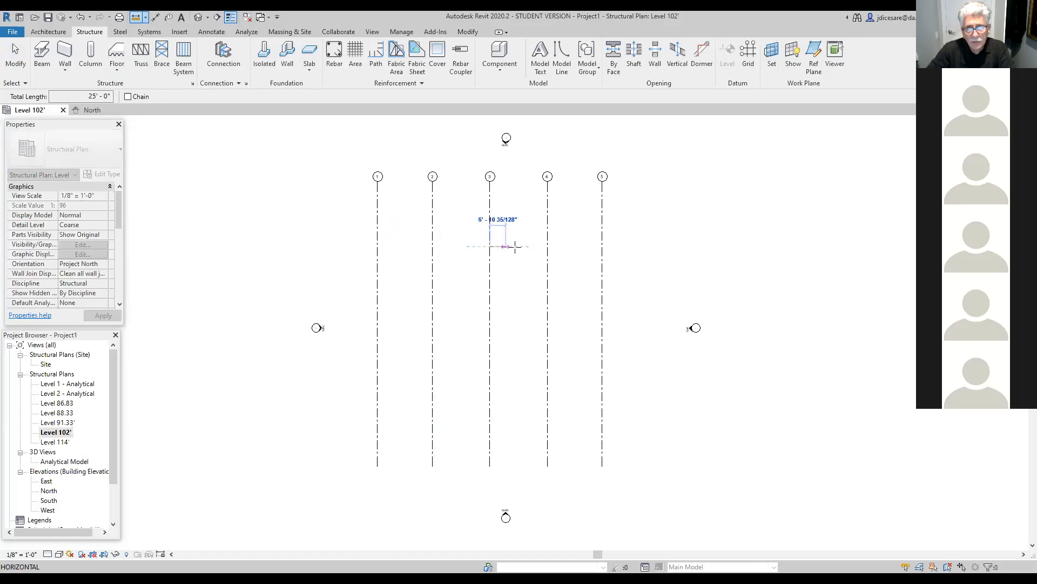
{"action": "left_click", "coordinate": [547, 246]}
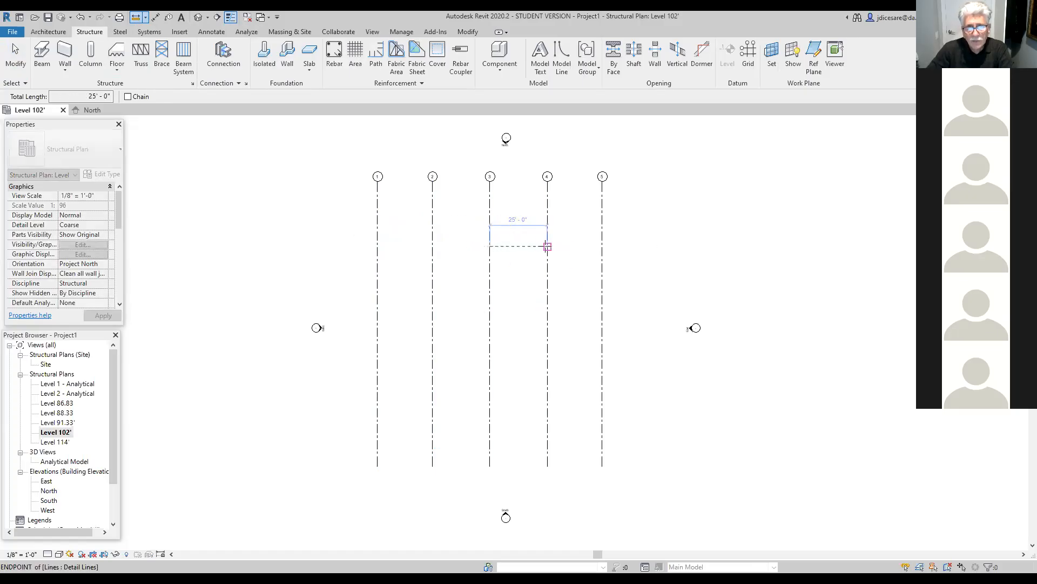
{"action": "left_click", "coordinate": [547, 244]}
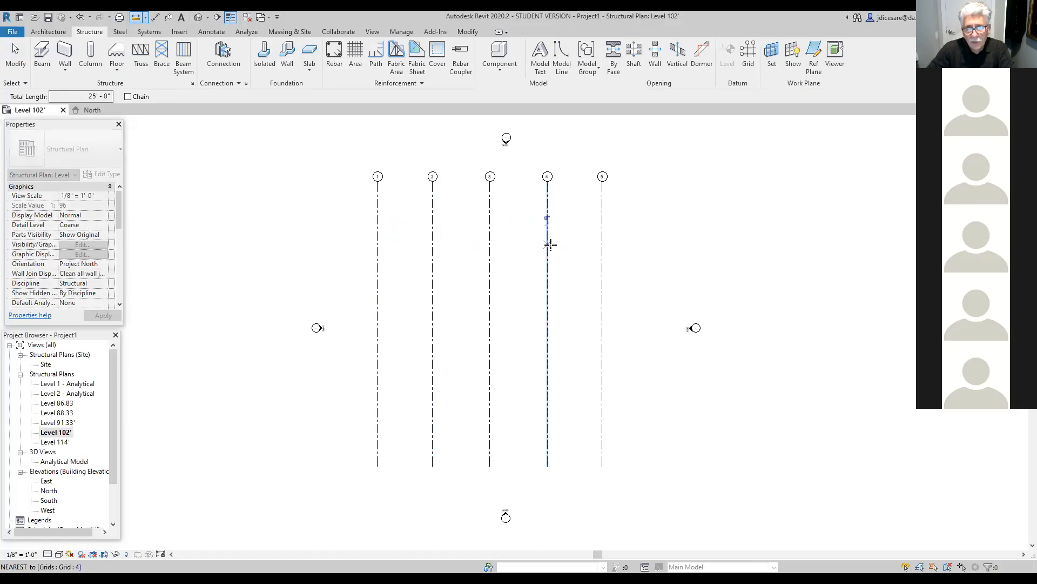
{"action": "left_click", "coordinate": [603, 244]}
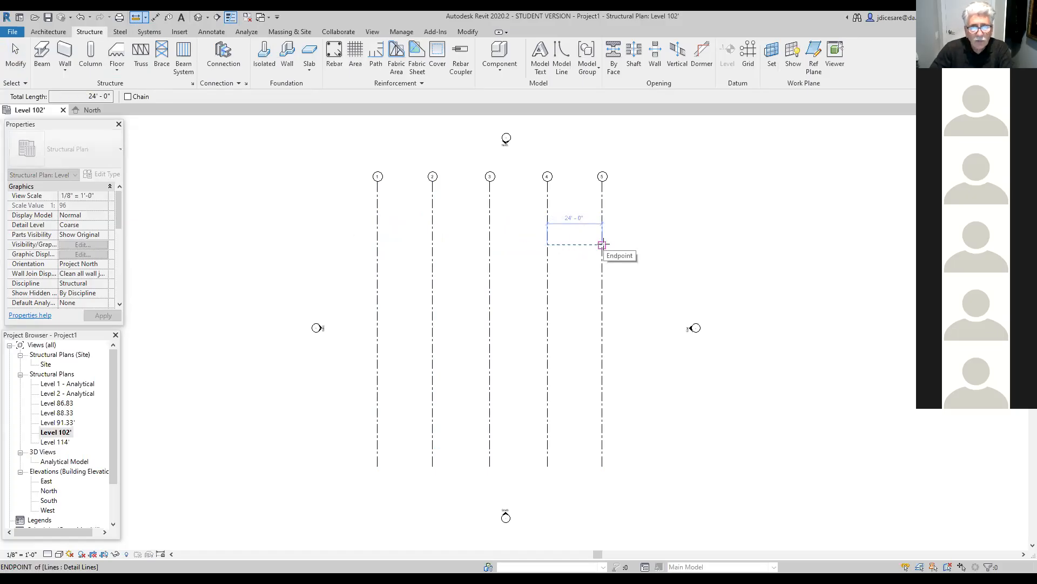
Measure the overall distance between grid lines 1 and 5.
{"action": "left_click", "coordinate": [378, 208]}
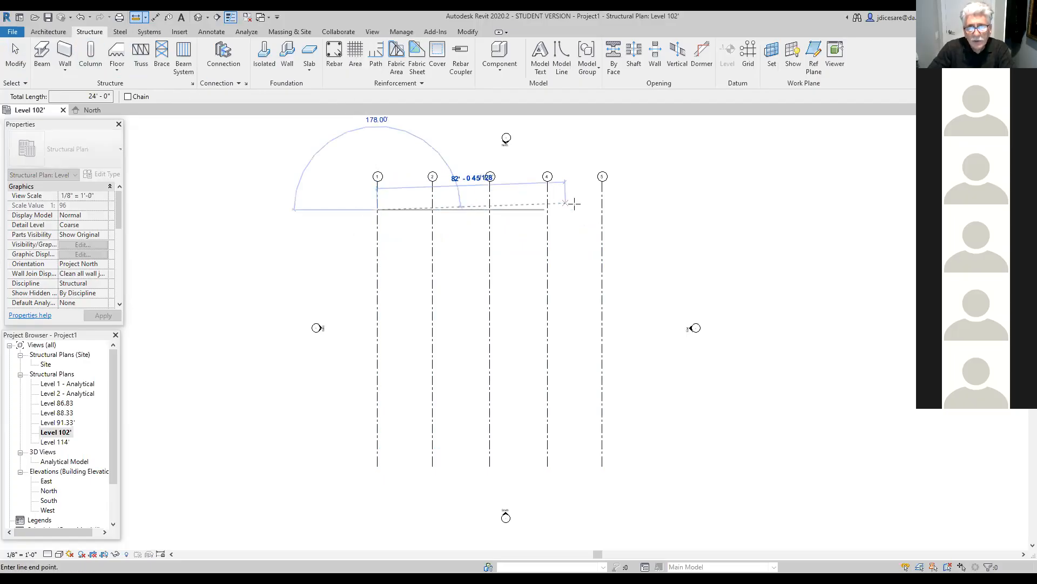
{"action": "left_click", "coordinate": [601, 209]}
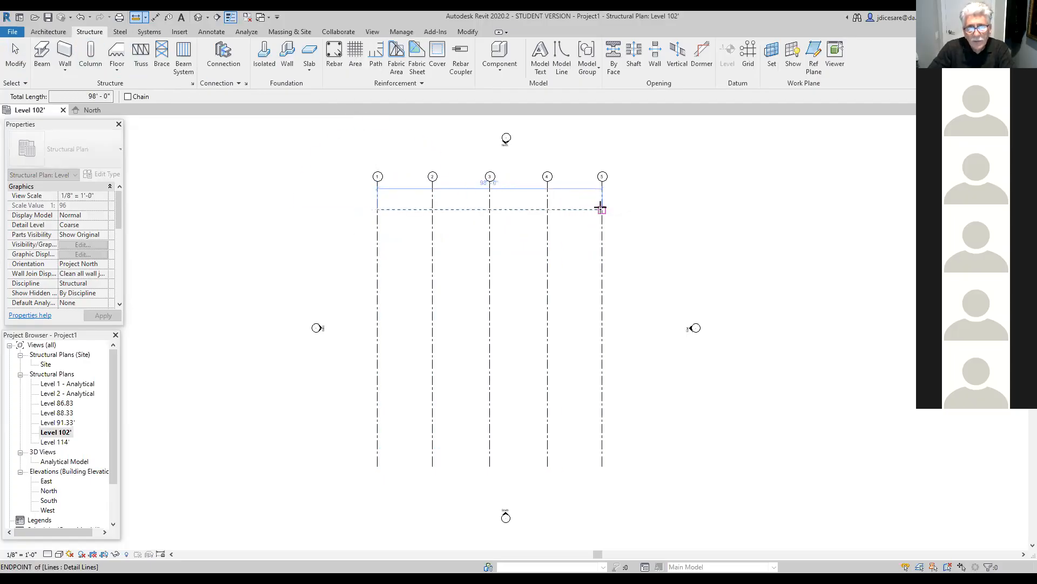
{"action": "left_click", "coordinate": [601, 208]}
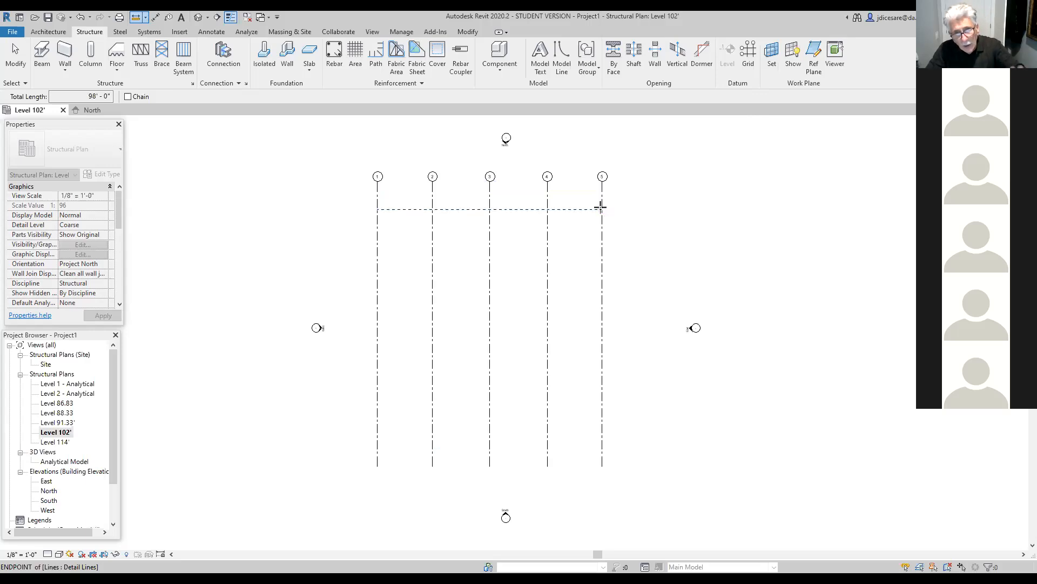
{"action": "key", "text": "Escape"}
{"action": "key", "text": "Escape"}
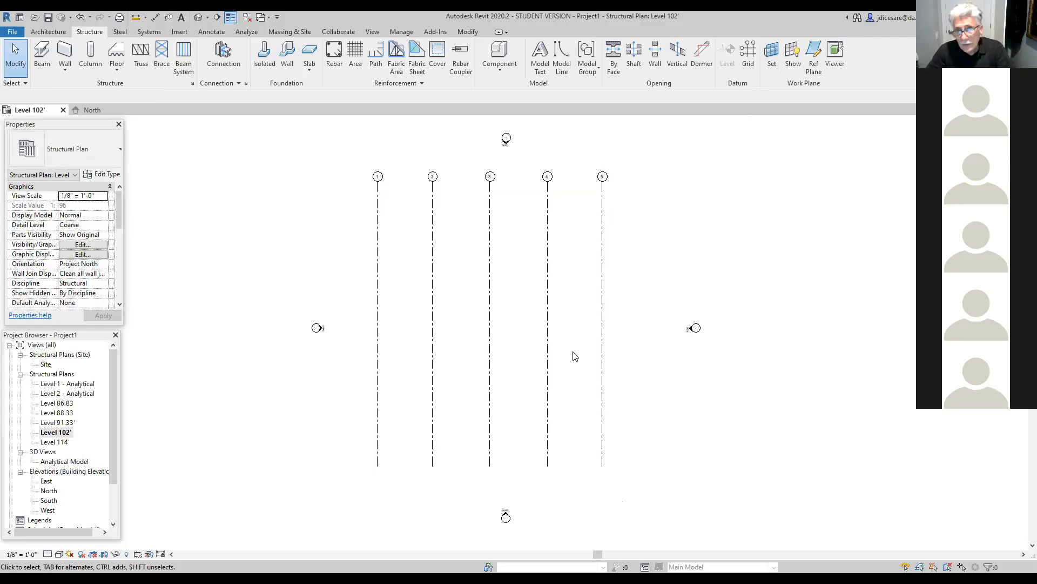
Show the bubble at the south end of grid line 1, and unlock and relock that end's alignment with the other grids.
{"action": "left_click", "coordinate": [377, 480]}
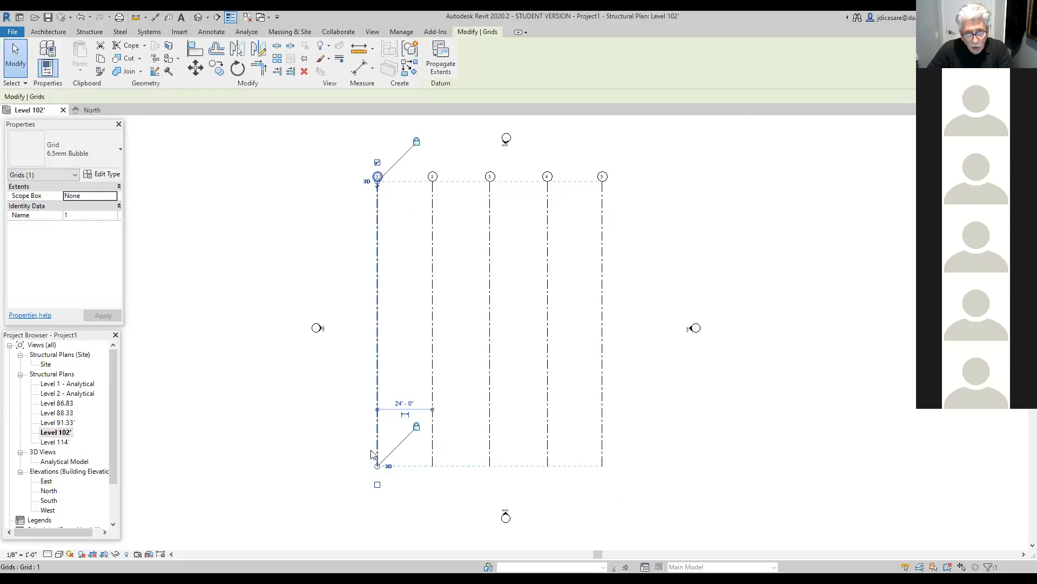
{"action": "left_click", "coordinate": [377, 485]}
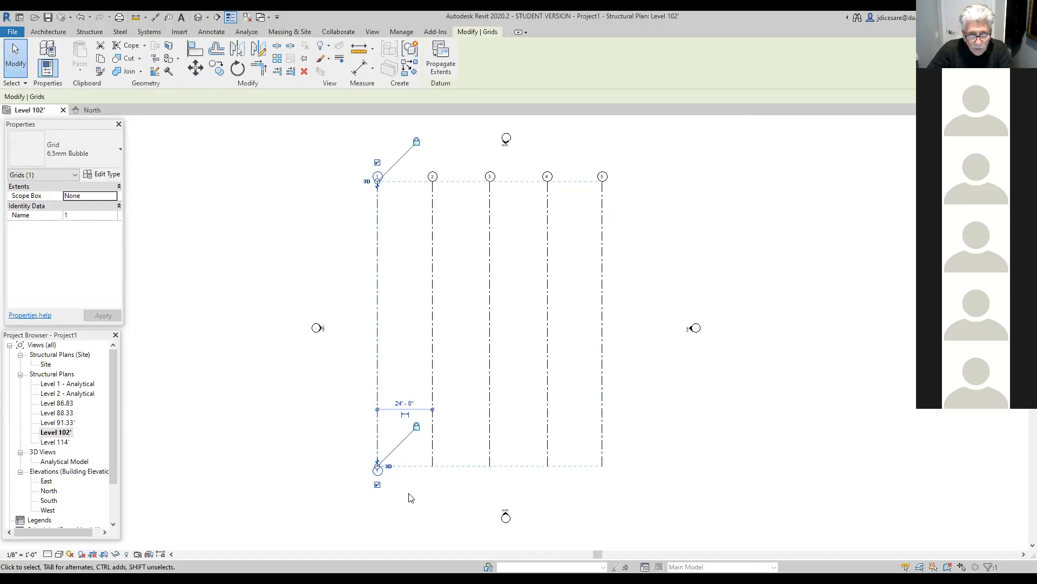
{"action": "scroll", "coordinate": [410, 495], "scroll_direction": "up", "scroll_amount": 1}
{"action": "left_click_drag", "start_coordinate": [373, 466], "coordinate": [380, 428]}
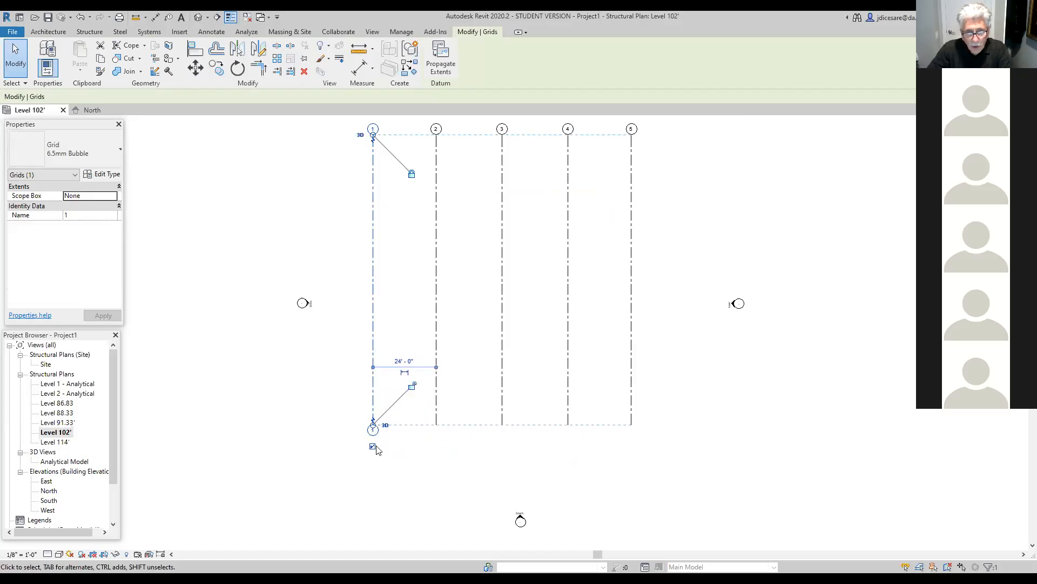
{"action": "left_click", "coordinate": [414, 387]}
{"action": "left_click", "coordinate": [413, 388]}
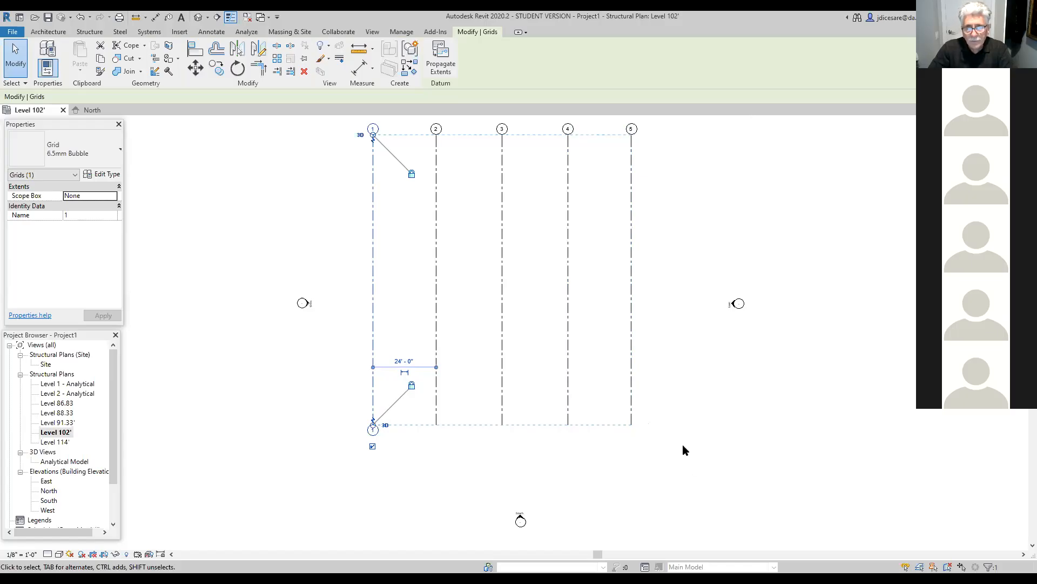
{"action": "scroll", "coordinate": [660, 391], "scroll_direction": "down", "scroll_amount": 2}
{"action": "left_click", "coordinate": [677, 306]}
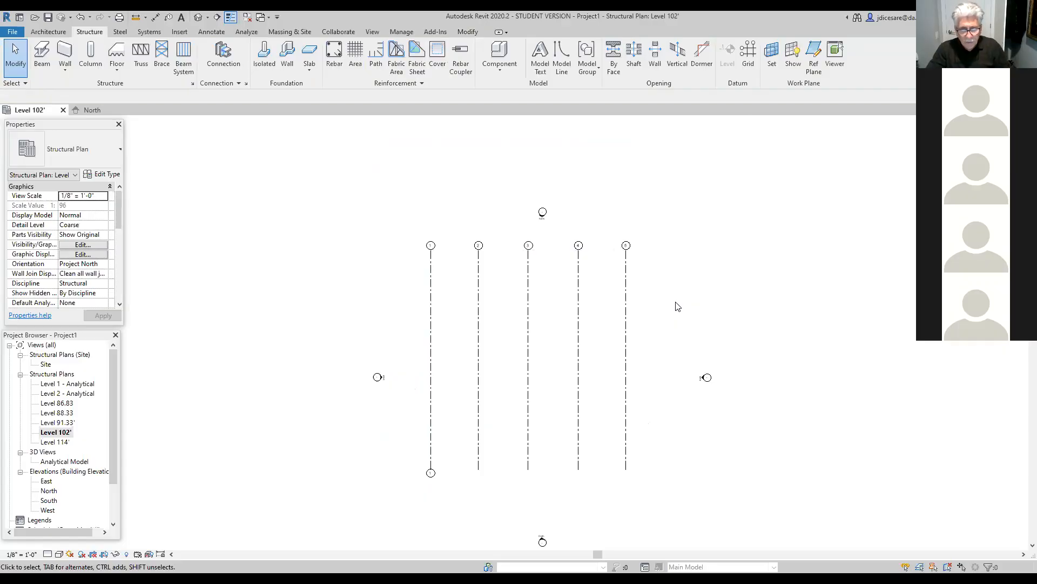
Hide the bubble at the south end of grid line 1.
{"action": "left_click", "coordinate": [431, 463]}
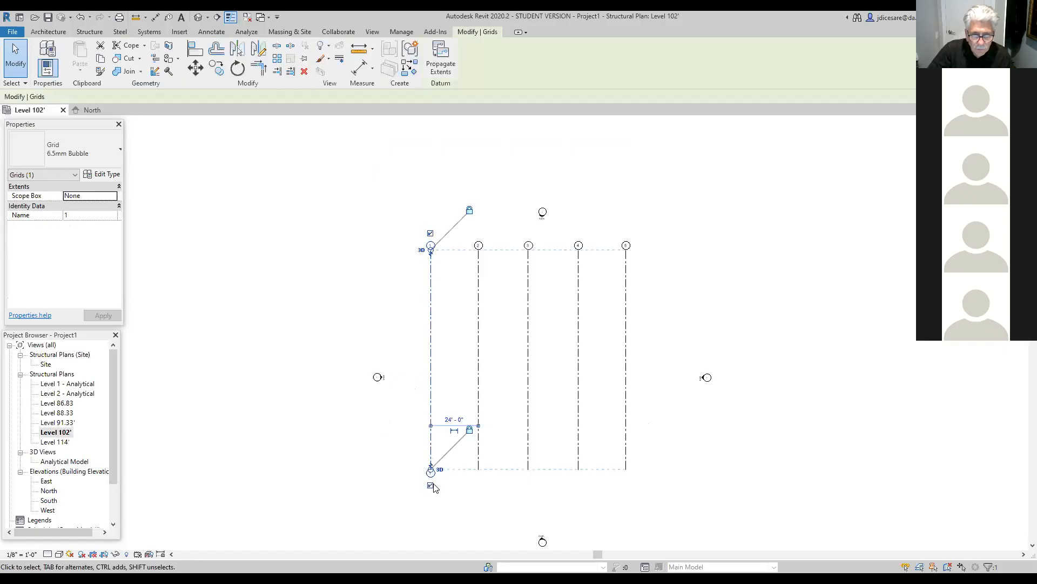
{"action": "left_click", "coordinate": [587, 521]}
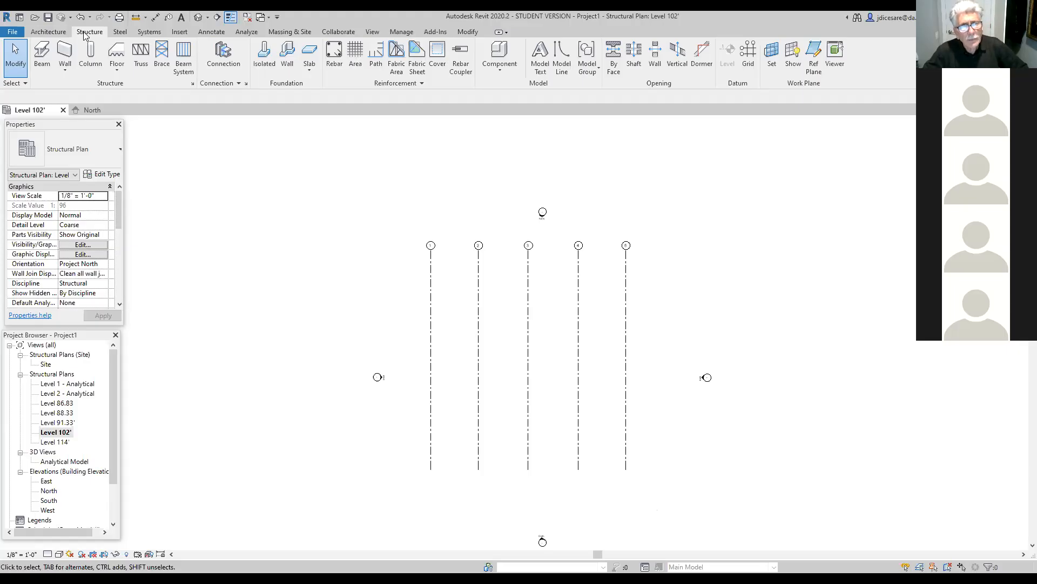
Draw a horizontal grid line from east of grid 5 to west of grid 1, a short distance below the vertical grids' bubbles.
{"action": "left_click", "coordinate": [749, 52]}
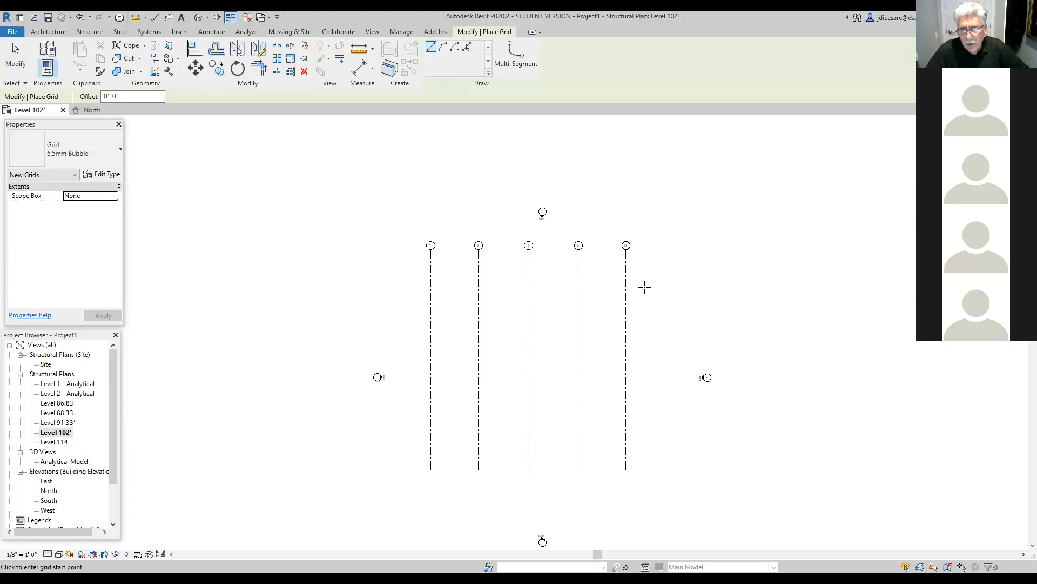
{"action": "left_click", "coordinate": [645, 287]}
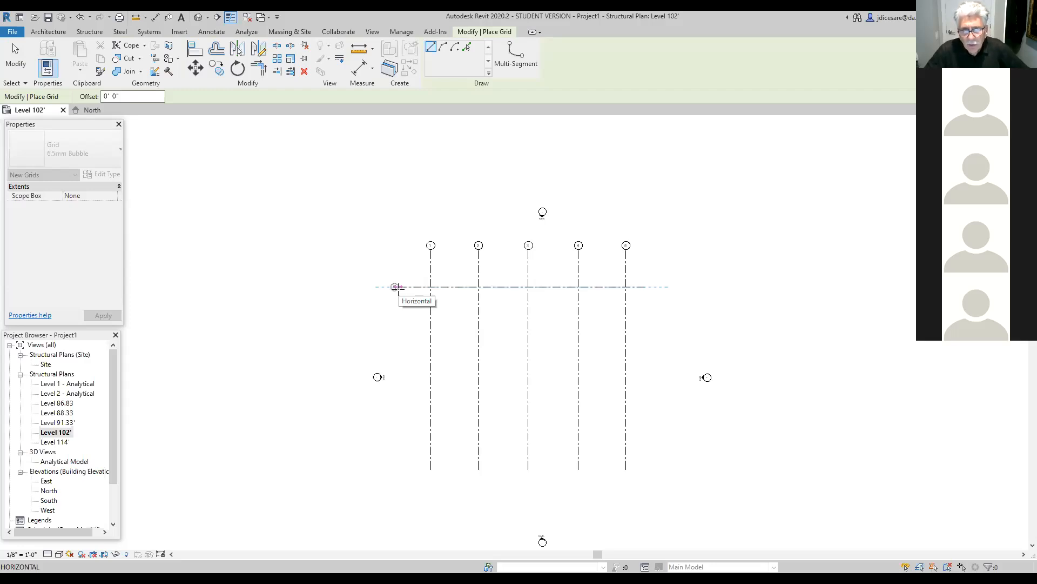
{"action": "left_click", "coordinate": [396, 286]}
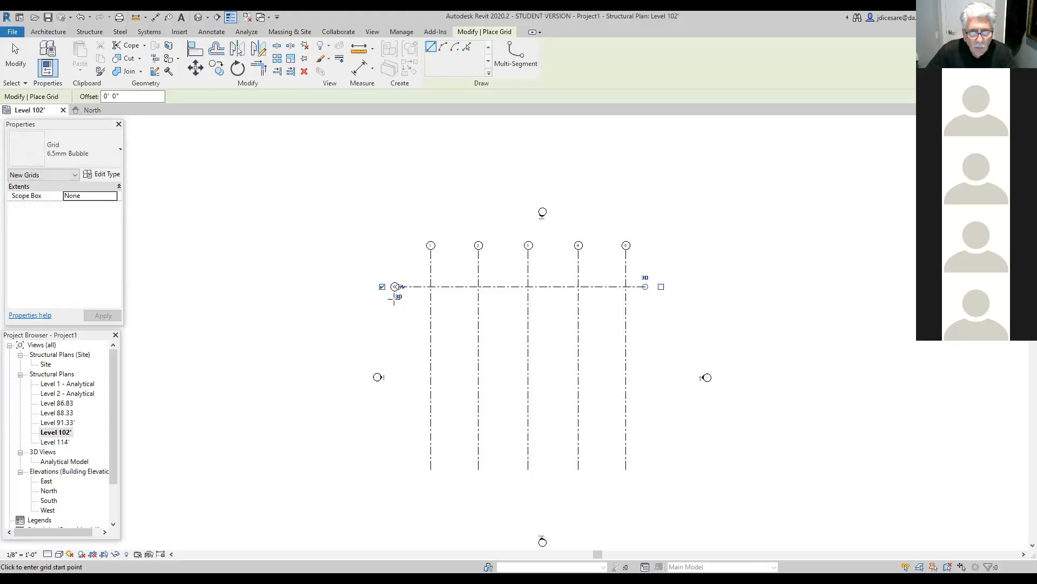
{"action": "key", "text": "Escape"}
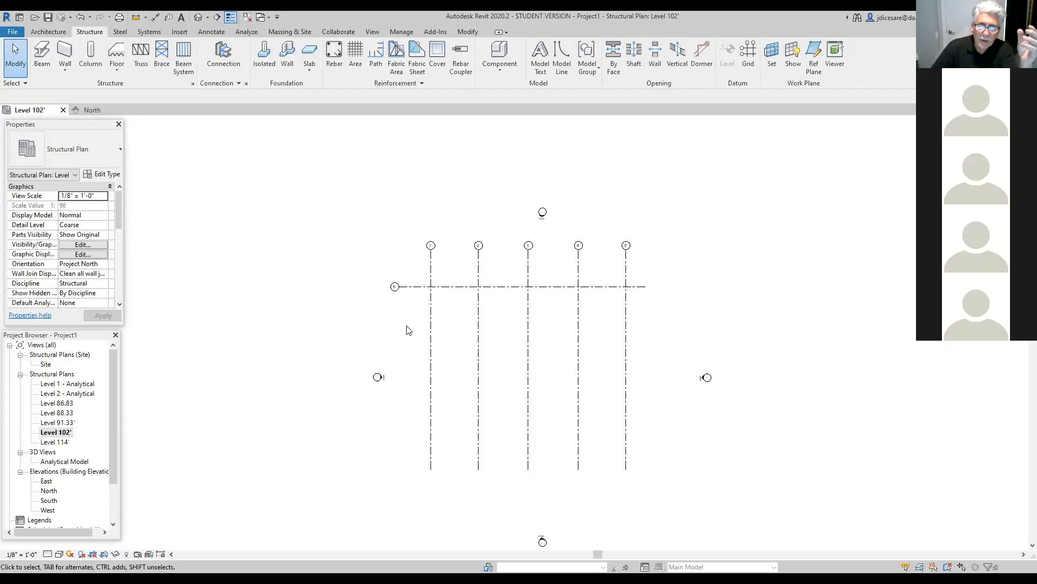
Rename the horizontal grid line 6 as A.
{"action": "scroll", "coordinate": [389, 340], "scroll_direction": "up", "scroll_amount": 3}
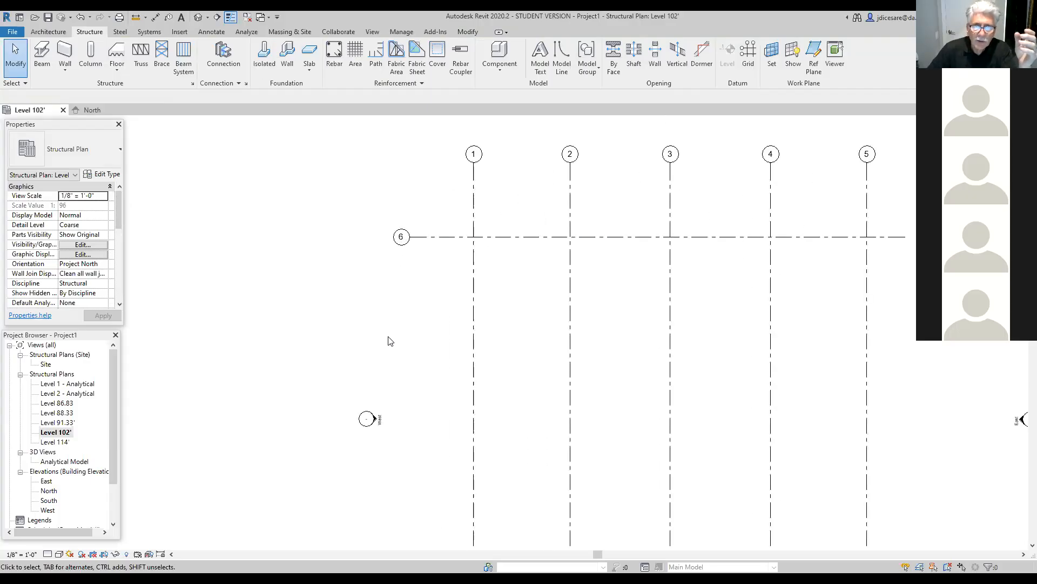
{"action": "scroll", "coordinate": [397, 325], "scroll_direction": "up", "scroll_amount": 1}
{"action": "middle_click_drag", "start_coordinate": [418, 306], "coordinate": [388, 380]}
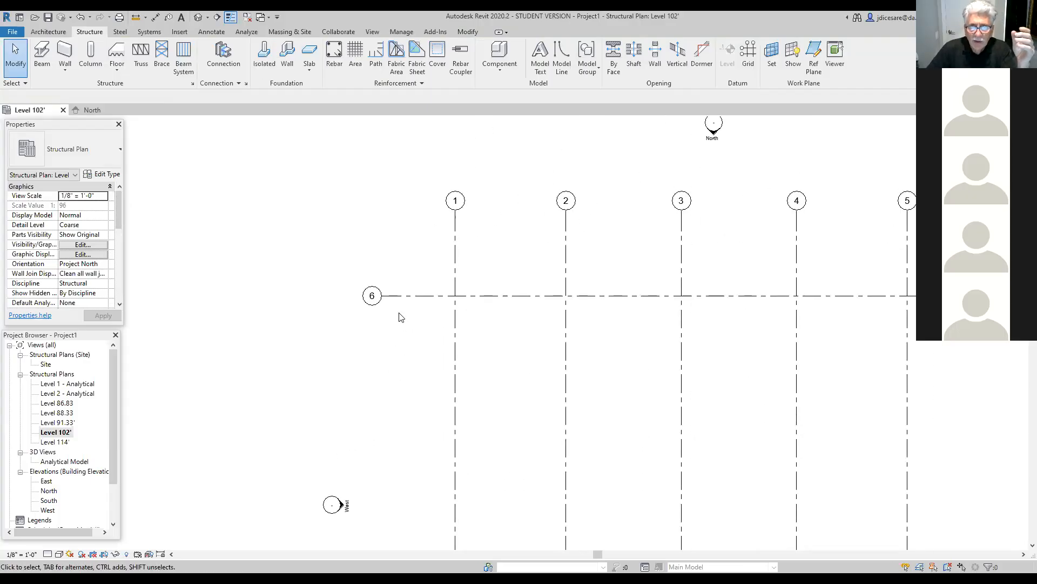
{"action": "left_click", "coordinate": [371, 299]}
{"action": "left_click", "coordinate": [372, 296]}
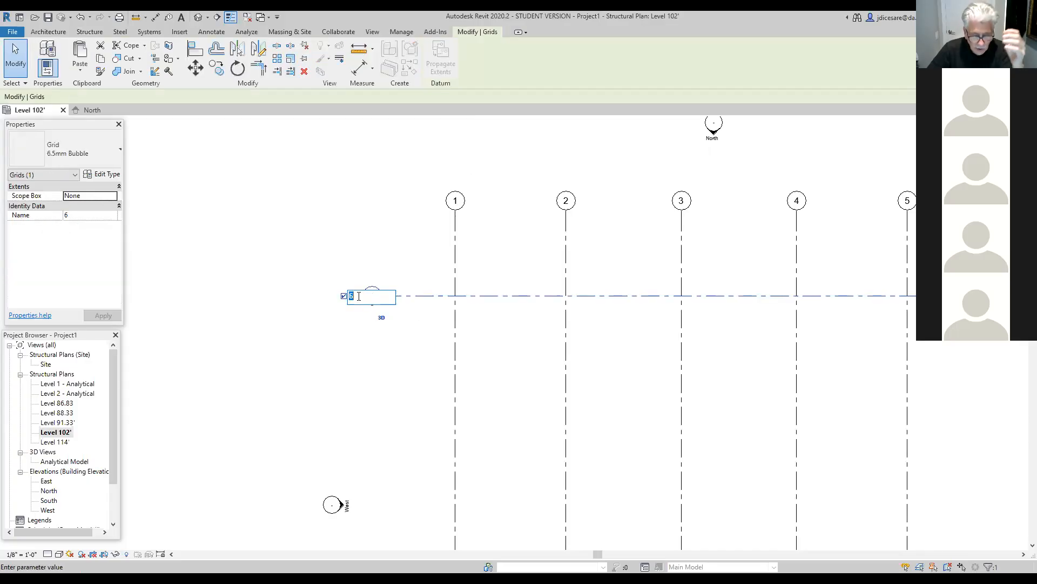
{"action": "type", "text": "A"}
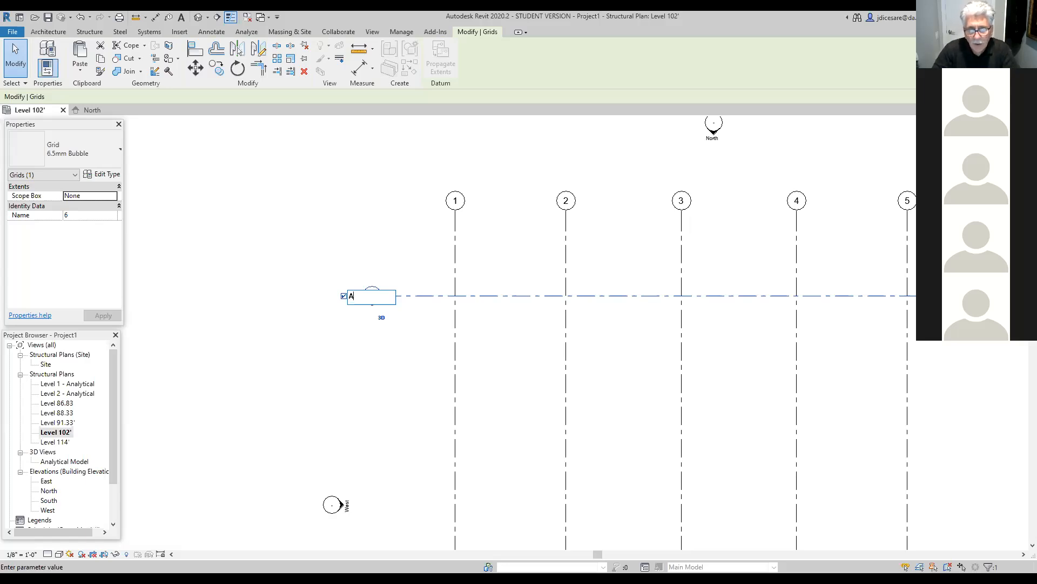
{"action": "key", "text": "Return"}
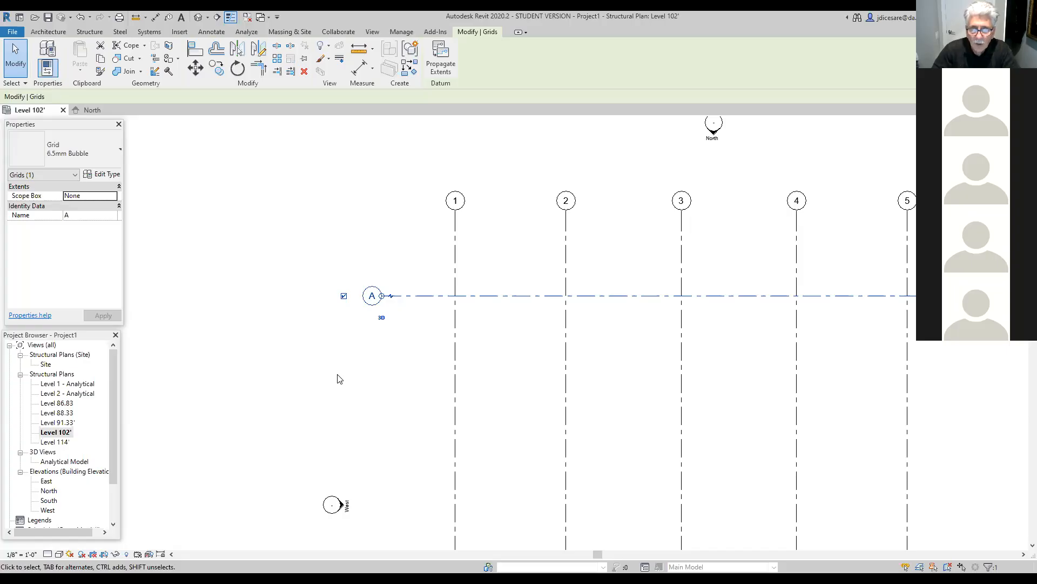
Draw a second horizontal grid line 24' south of grid A, with both ends aligned to grid A's ends.
{"action": "scroll", "coordinate": [339, 378], "scroll_direction": "down", "scroll_amount": 3}
{"action": "scroll", "coordinate": [340, 378], "scroll_direction": "up", "scroll_amount": 1}
{"action": "middle_click_drag", "start_coordinate": [355, 380], "coordinate": [345, 268]}
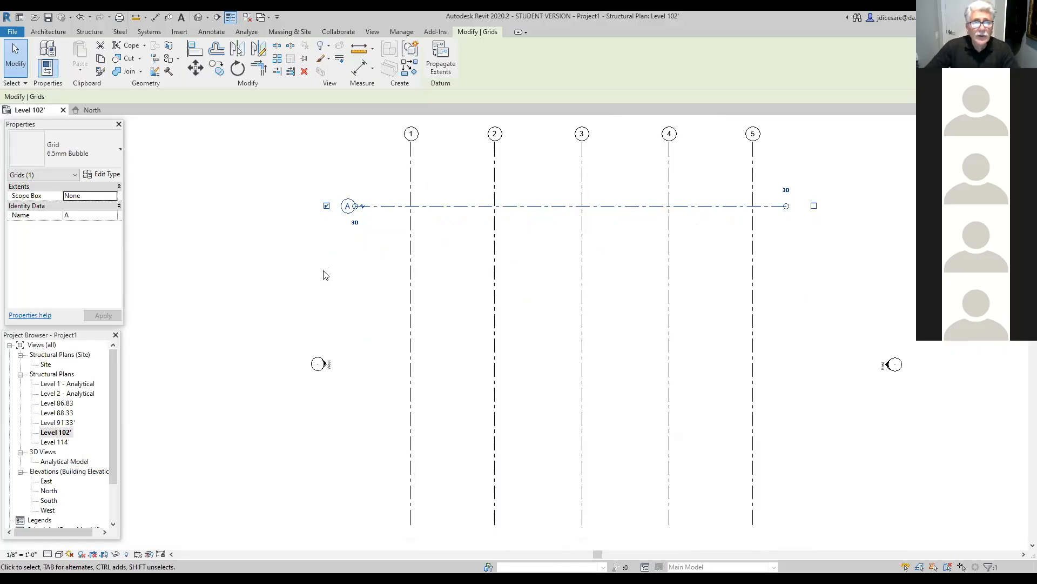
{"action": "left_click", "coordinate": [89, 32]}
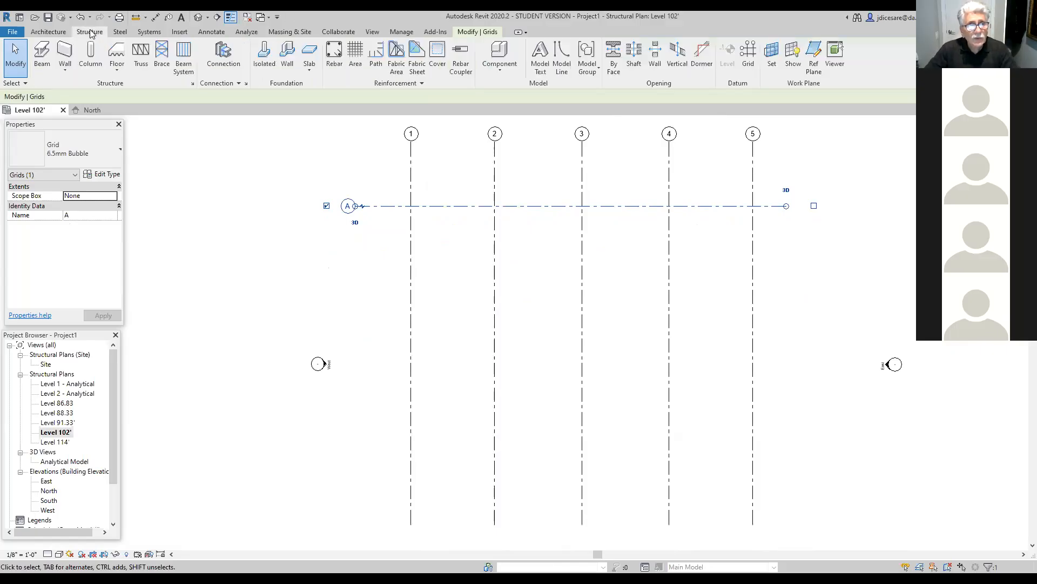
{"action": "left_click", "coordinate": [749, 57]}
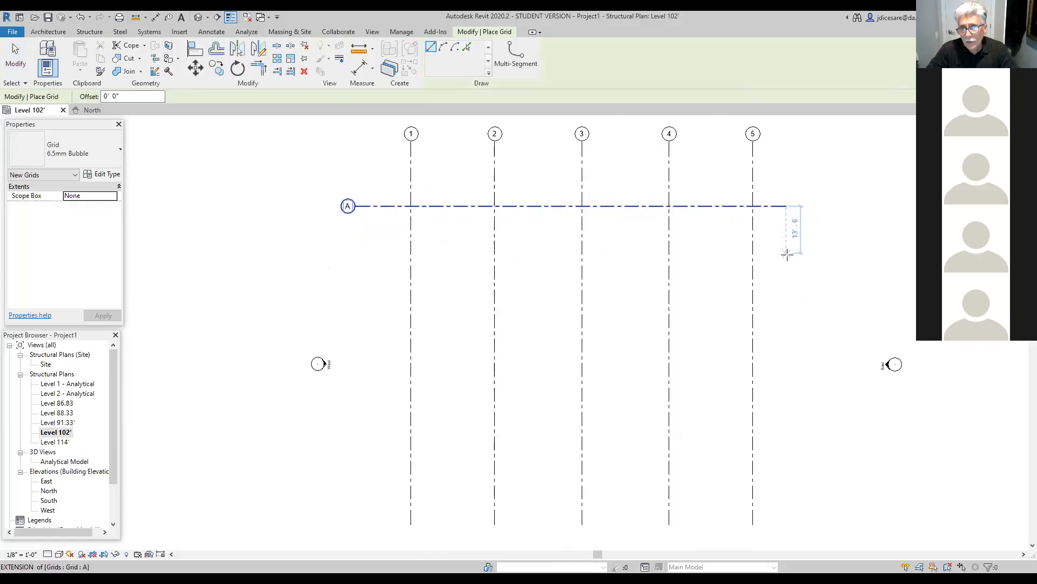
{"action": "type", "text": "24"}
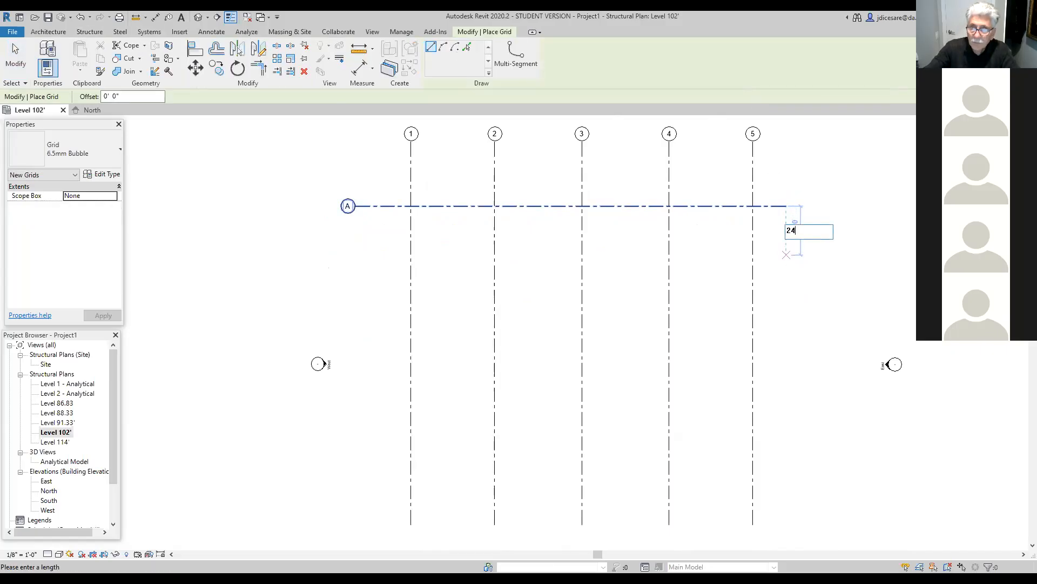
{"action": "key", "text": "Return"}
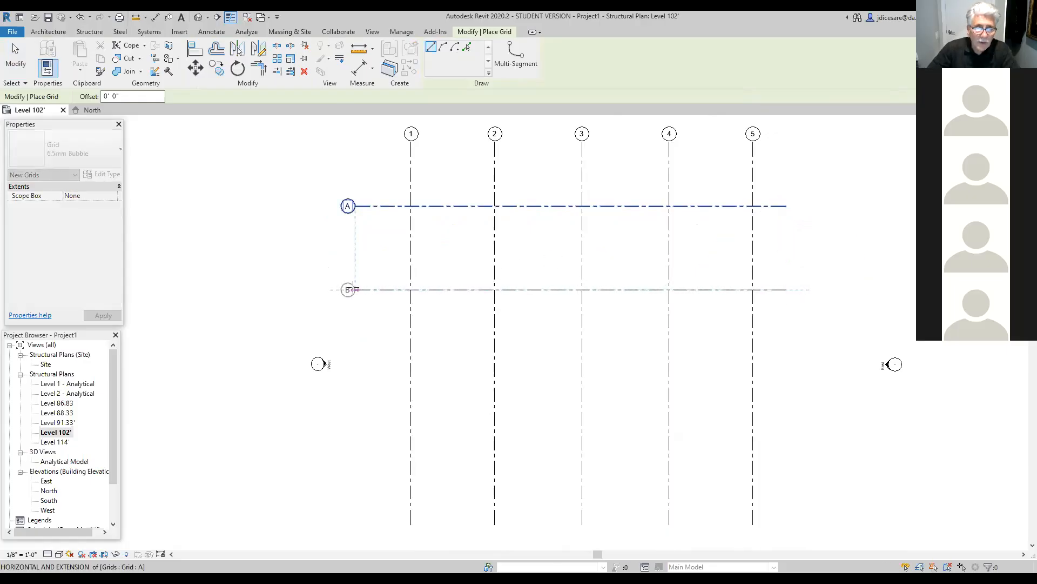
{"action": "left_click", "coordinate": [353, 289]}
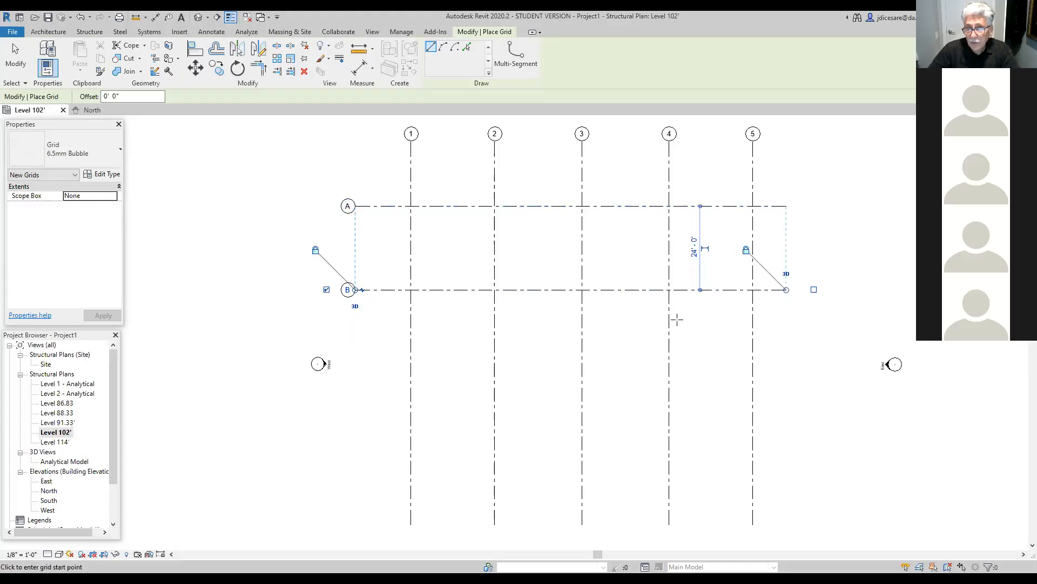
Draw a horizontal grid line 24' south of grid B, with both ends aligned to the grids above.
{"action": "left_click", "coordinate": [786, 290]}
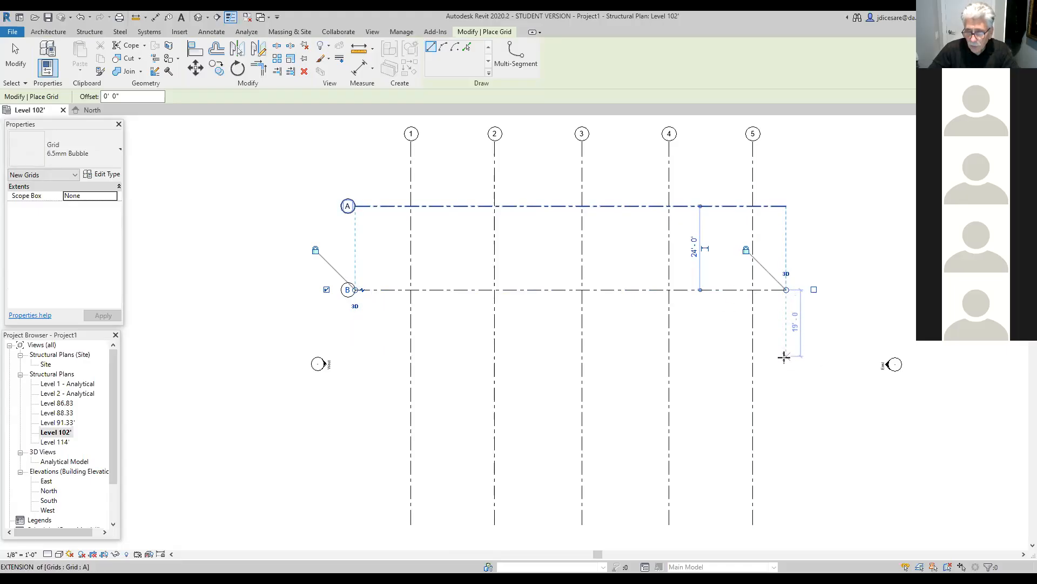
{"action": "type", "text": "24"}
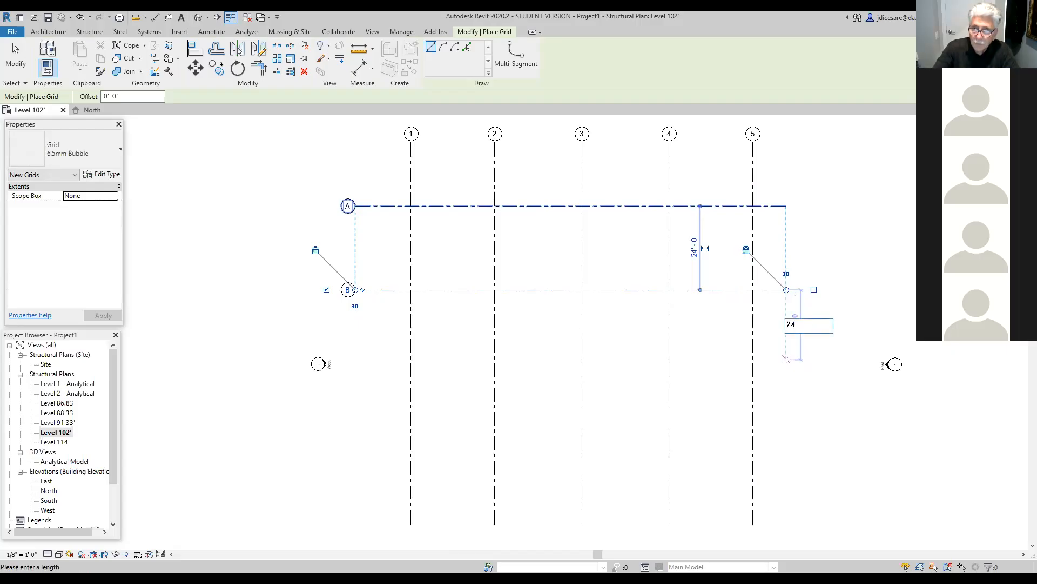
{"action": "key", "text": "Return"}
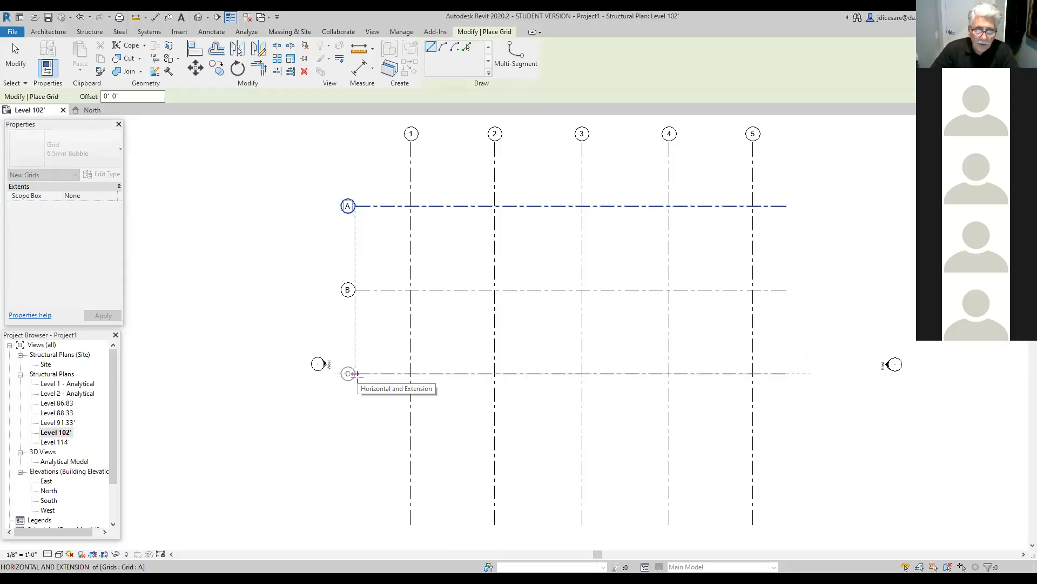
{"action": "left_click", "coordinate": [355, 373]}
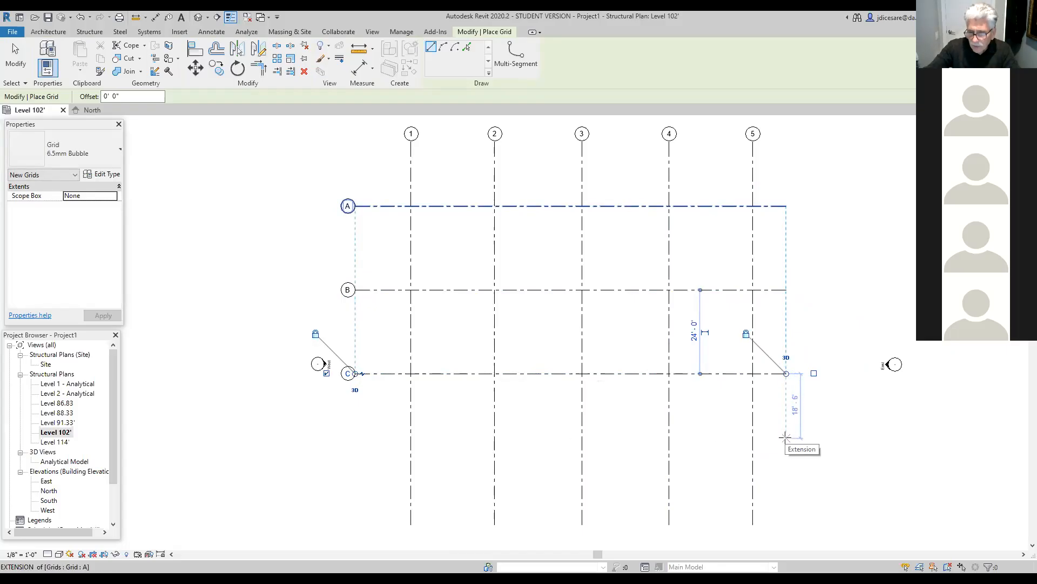
Add a horizontal grid line 24' south of grid C, aligned at both ends, and finish placing grids.
{"action": "type", "text": "24"}
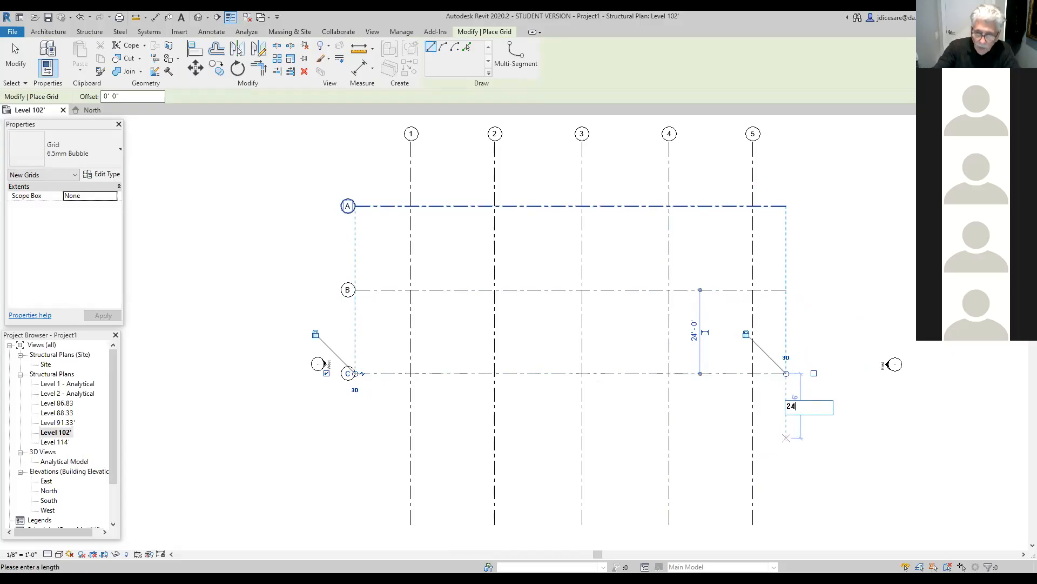
{"action": "key", "text": "Return"}
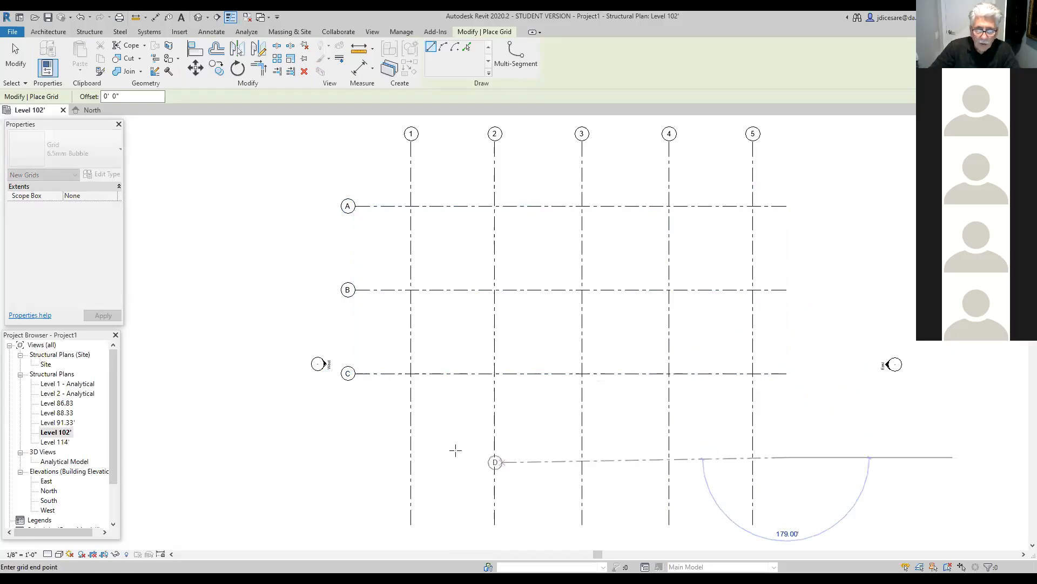
{"action": "left_click", "coordinate": [360, 449]}
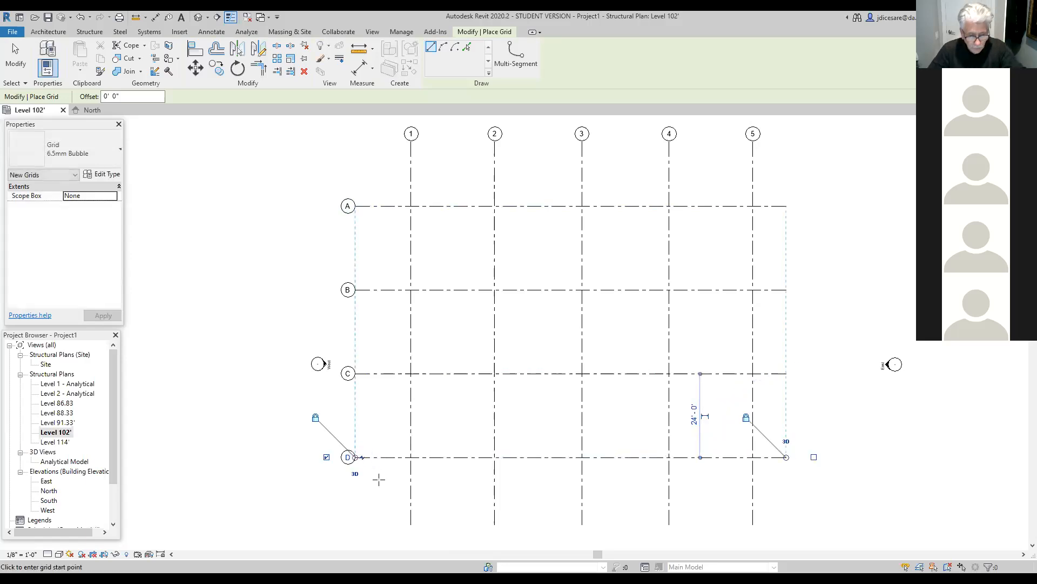
{"action": "key", "text": "Escape"}
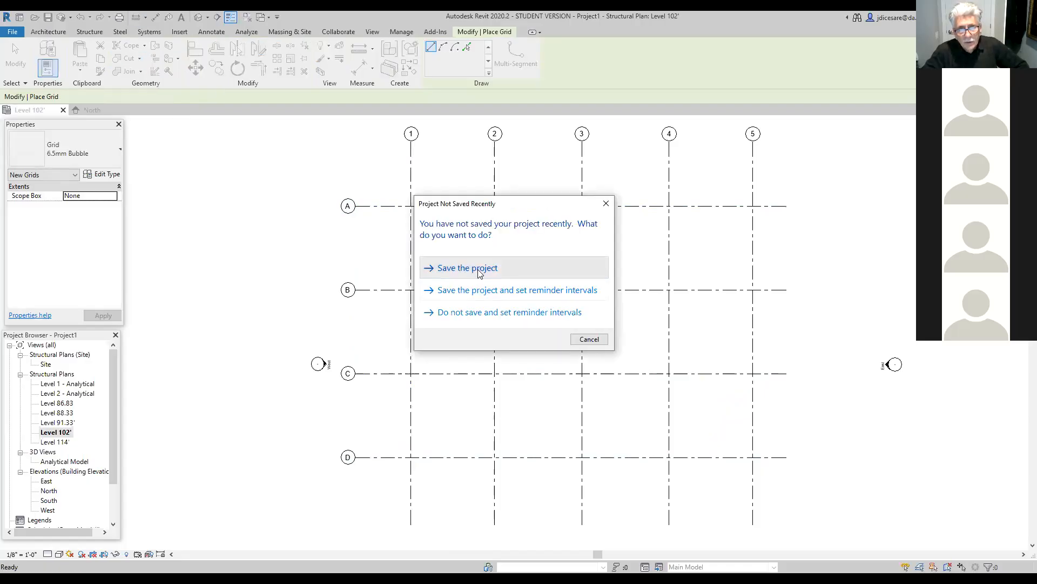
Save the project as "cLASS ASS" in the Rivet dwgs folder under Dawson, Courses, Dwg II.
{"action": "left_click", "coordinate": [479, 273]}
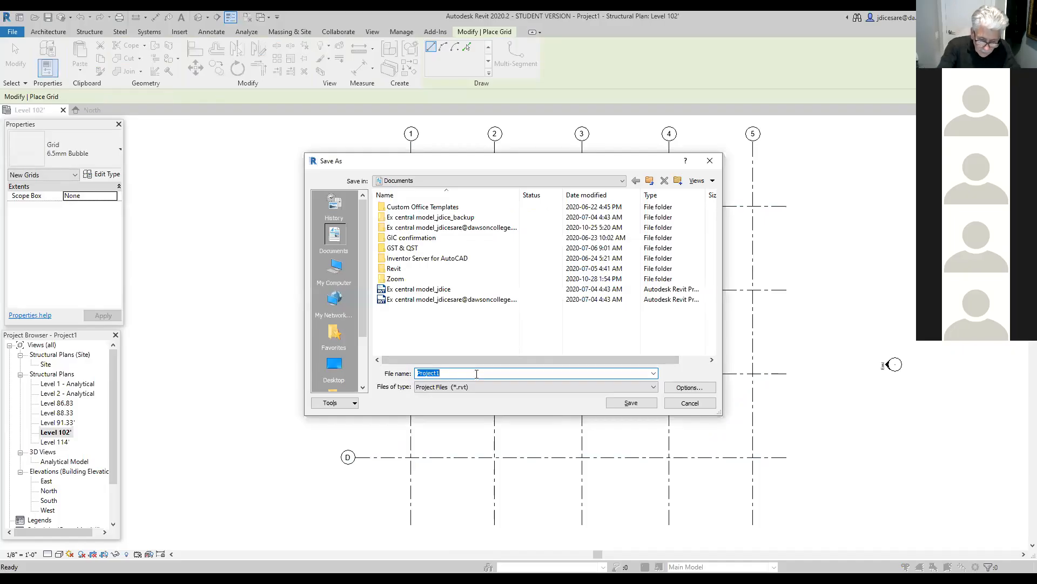
{"action": "type", "text": "cLASS"}
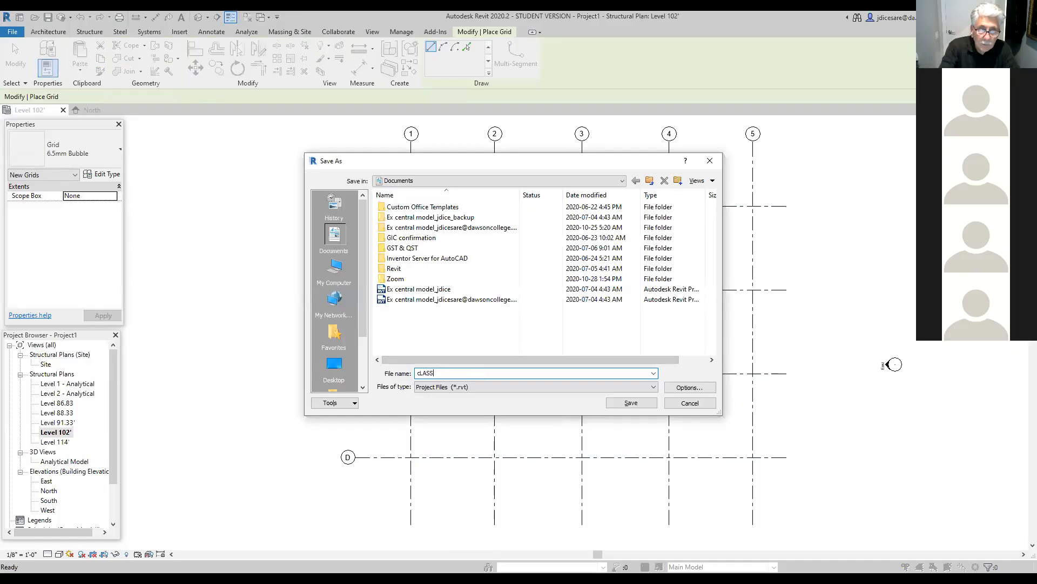
{"action": "type", "text": " ASS"}
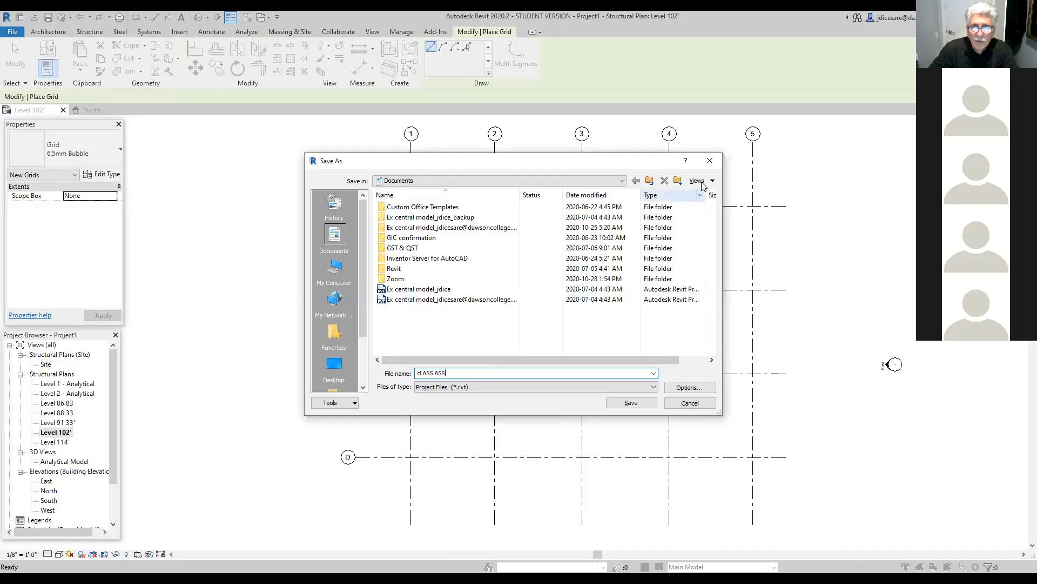
{"action": "left_click", "coordinate": [622, 181]}
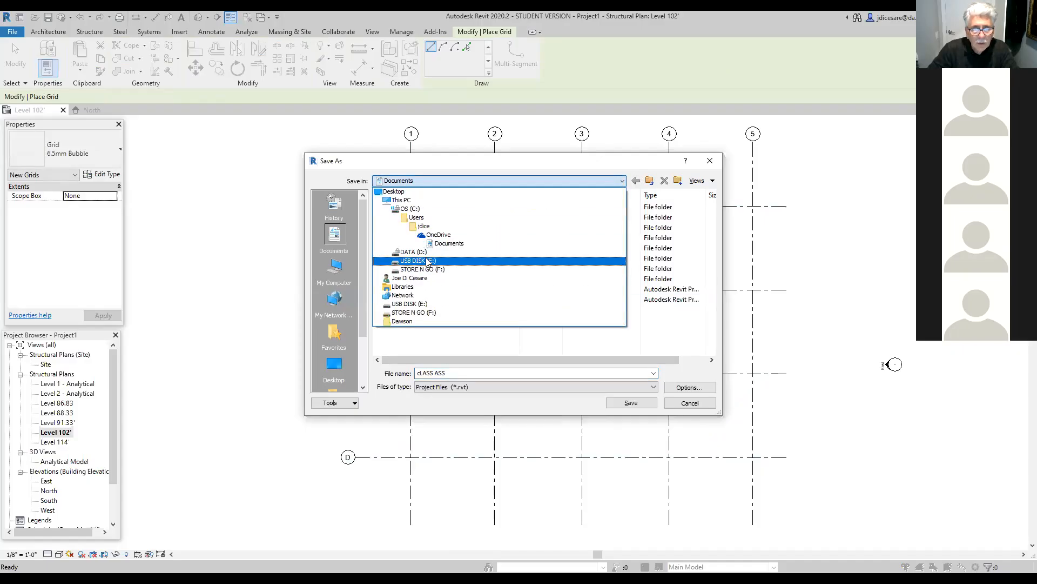
{"action": "left_click", "coordinate": [402, 321]}
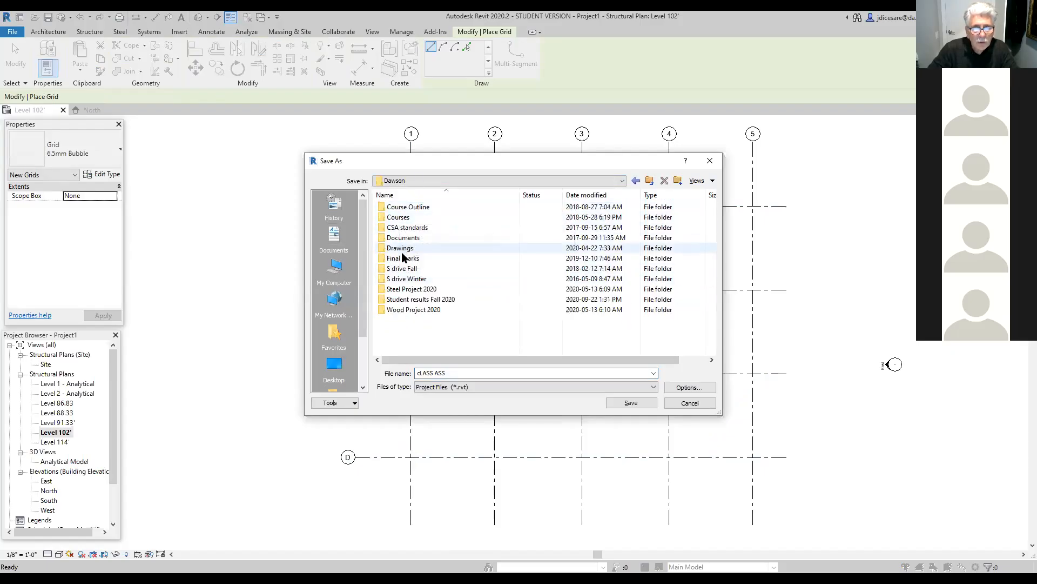
{"action": "double_click", "coordinate": [399, 217]}
{"action": "double_click", "coordinate": [402, 228]}
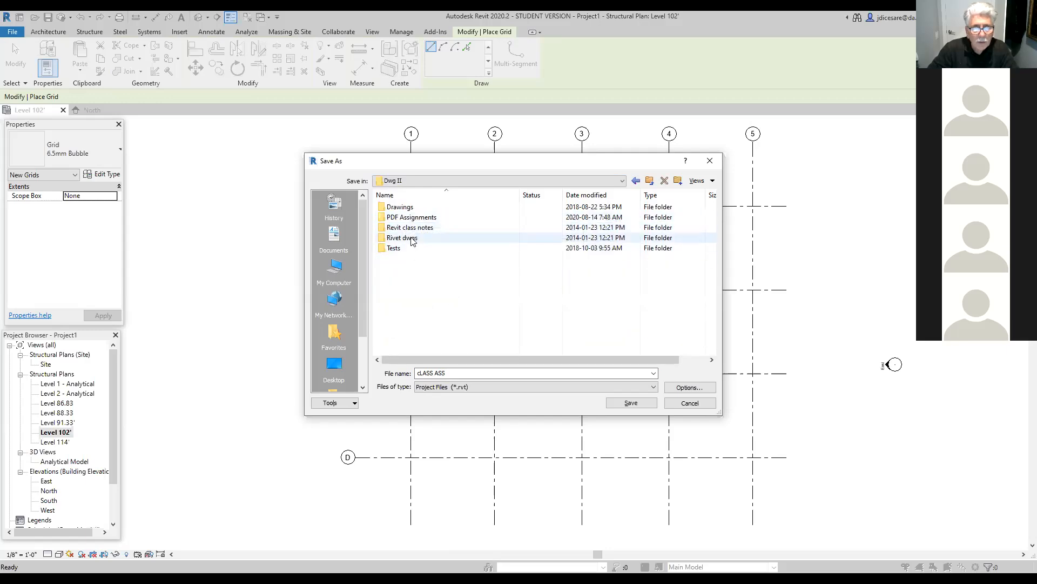
{"action": "left_click", "coordinate": [410, 241]}
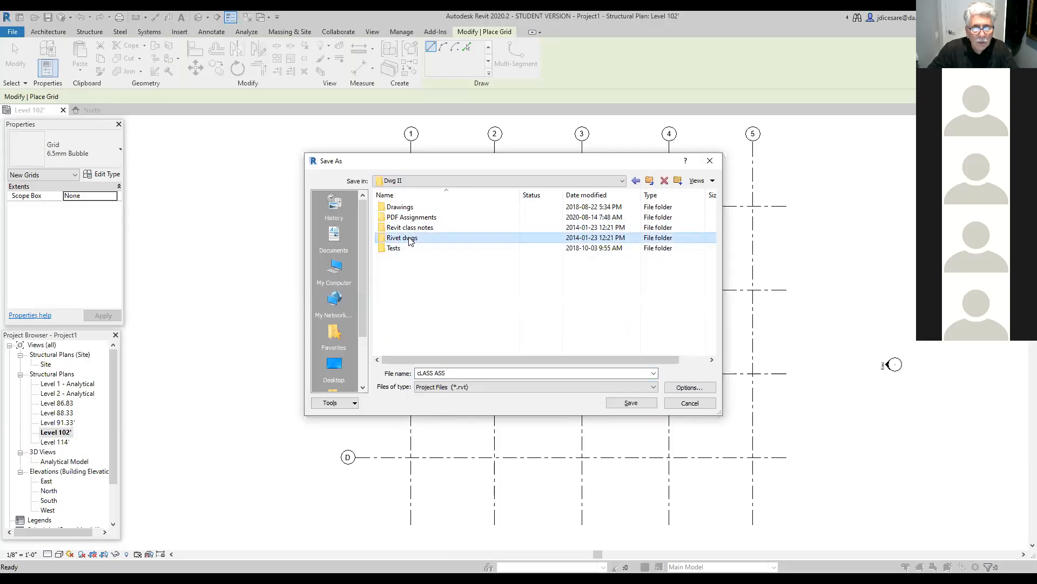
{"action": "double_click", "coordinate": [410, 241]}
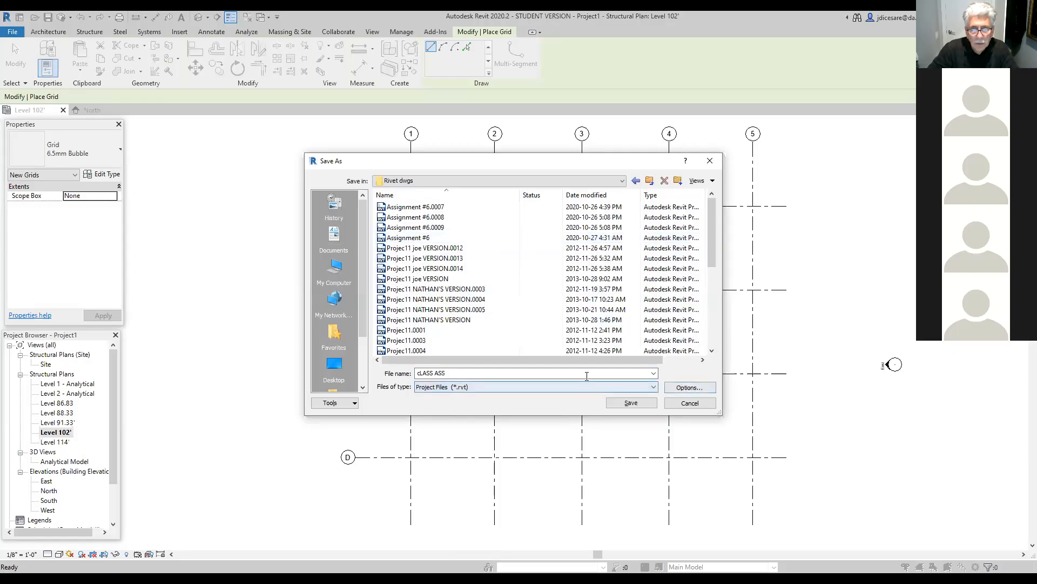
{"action": "left_click", "coordinate": [631, 403]}
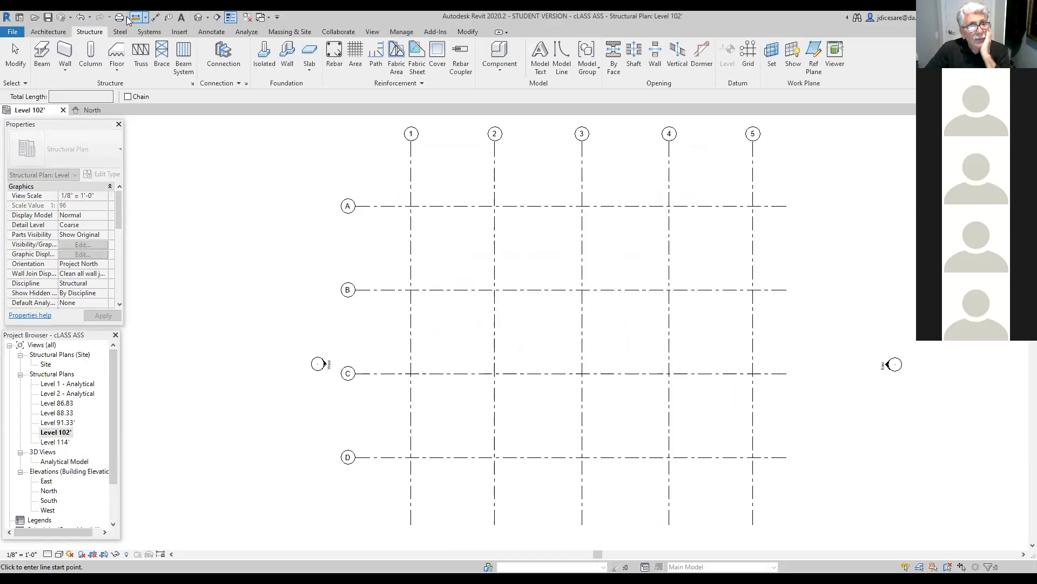
Measure the overall distance between grid lines A and D and the spacing between A and B.
{"action": "left_click", "coordinate": [386, 205]}
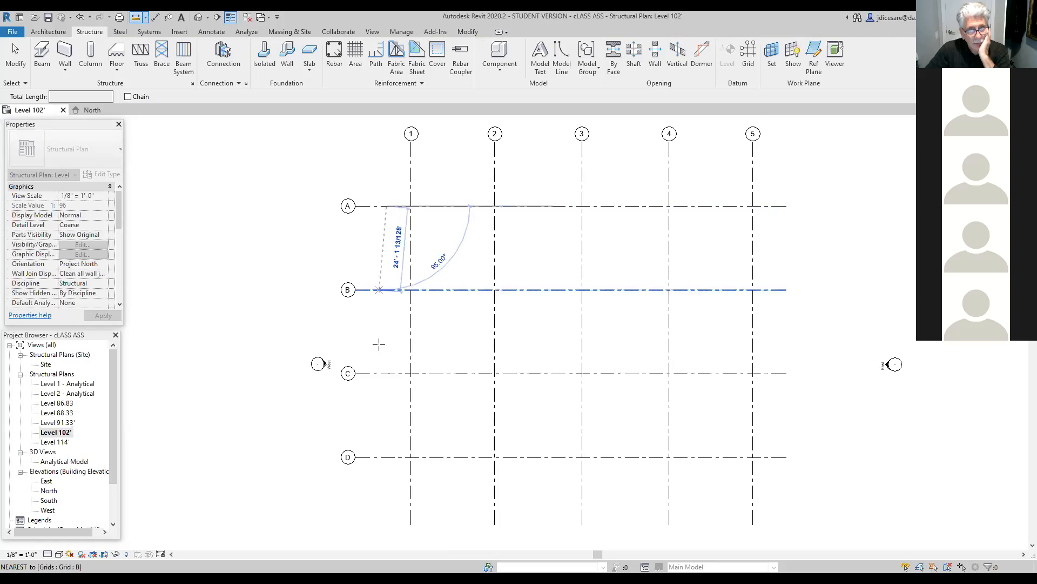
{"action": "left_click", "coordinate": [387, 457]}
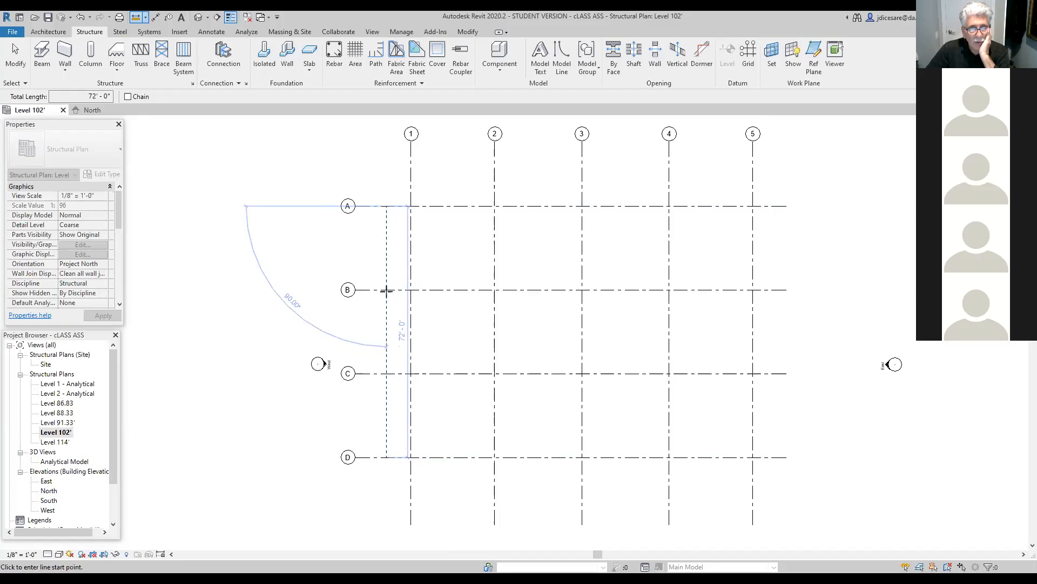
{"action": "left_click", "coordinate": [377, 206]}
{"action": "left_click", "coordinate": [377, 290]}
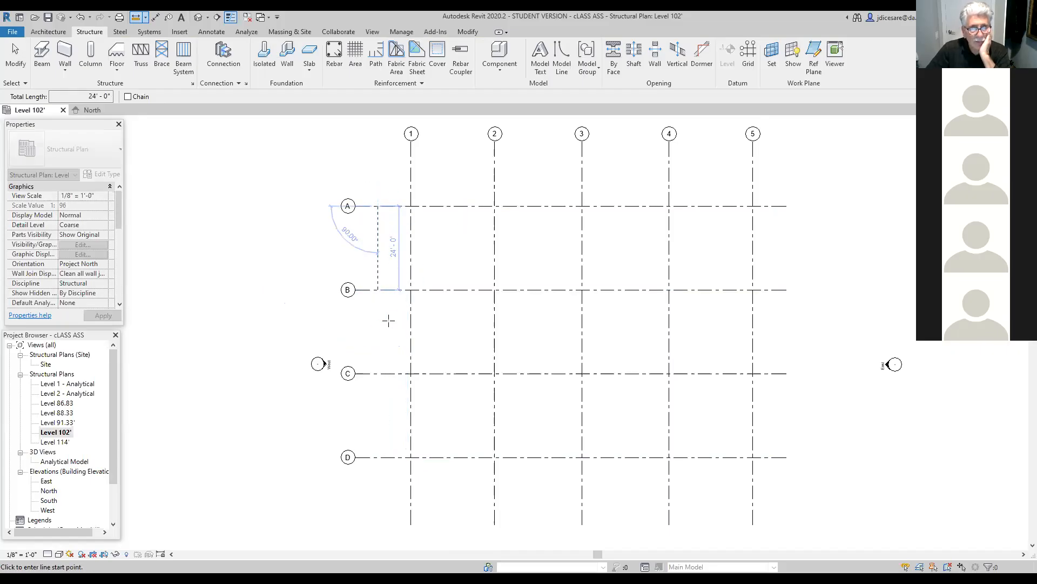
{"action": "key", "text": "Escape"}
{"action": "key", "text": "Escape"}
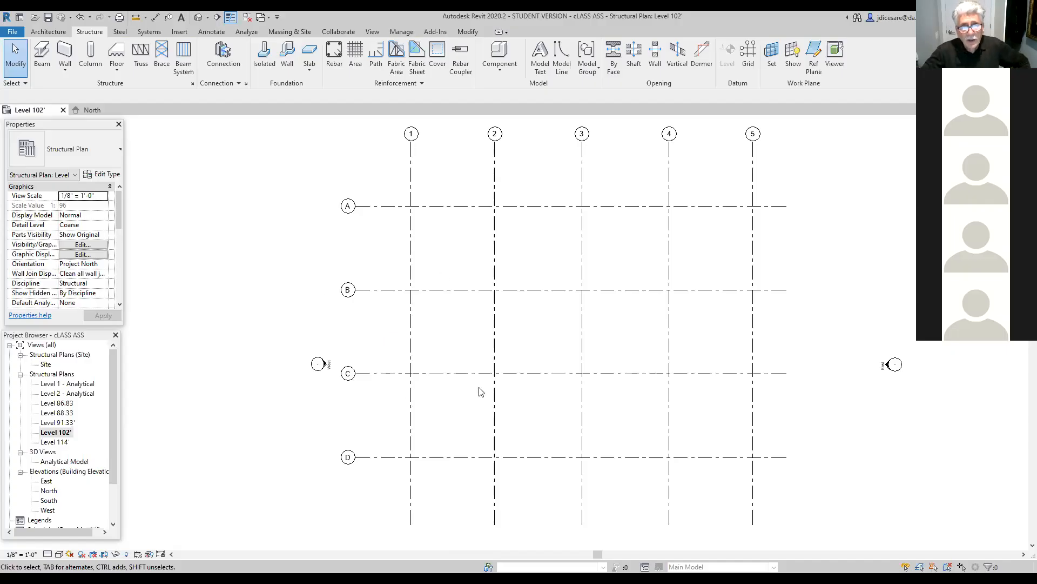
Change the type of grid line 1 to 6.5mm Bubble Custom Gap.
{"action": "left_click", "coordinate": [411, 179]}
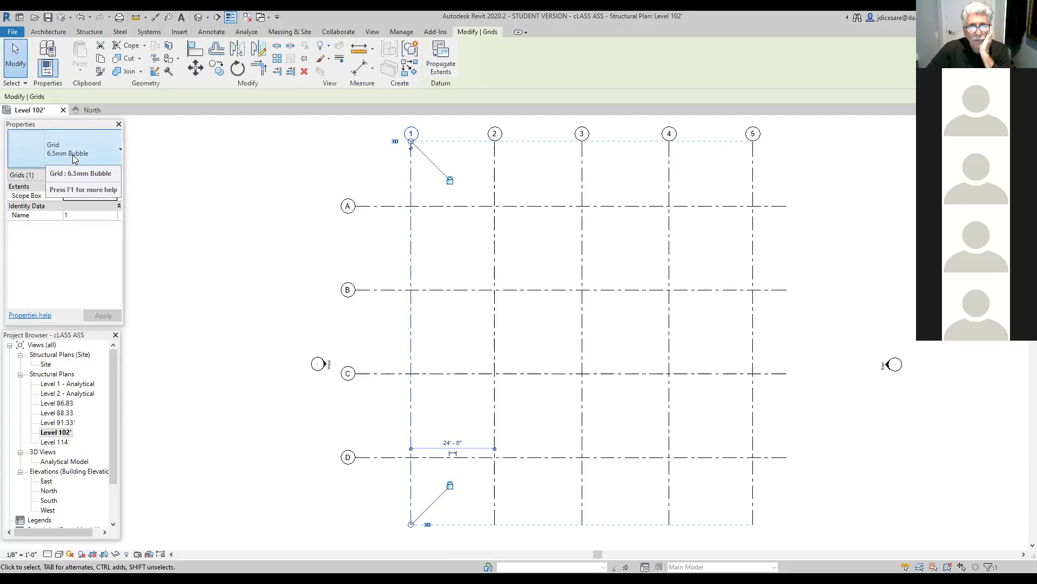
{"action": "left_click", "coordinate": [114, 155]}
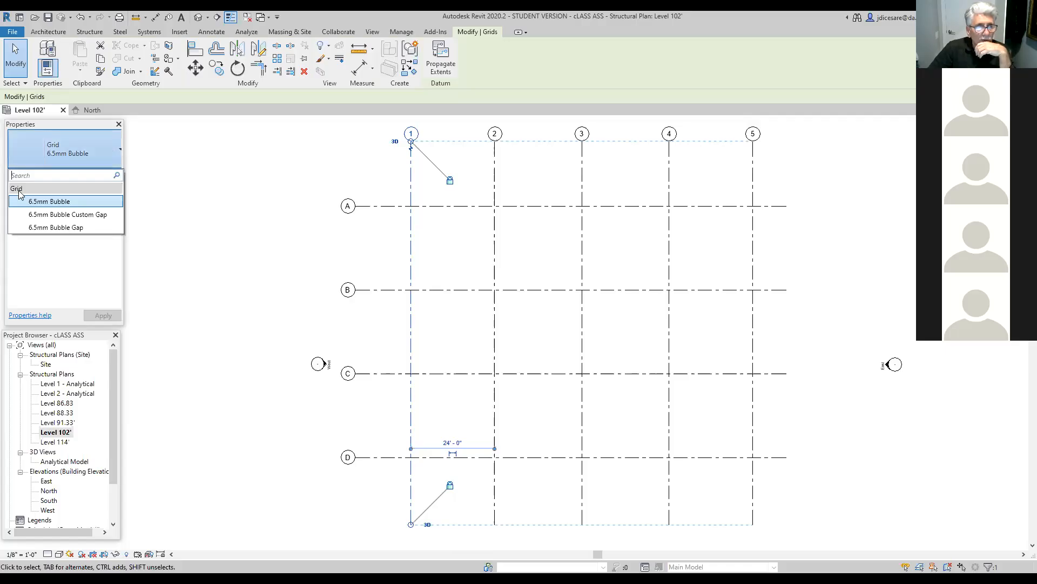
{"action": "left_click", "coordinate": [64, 215]}
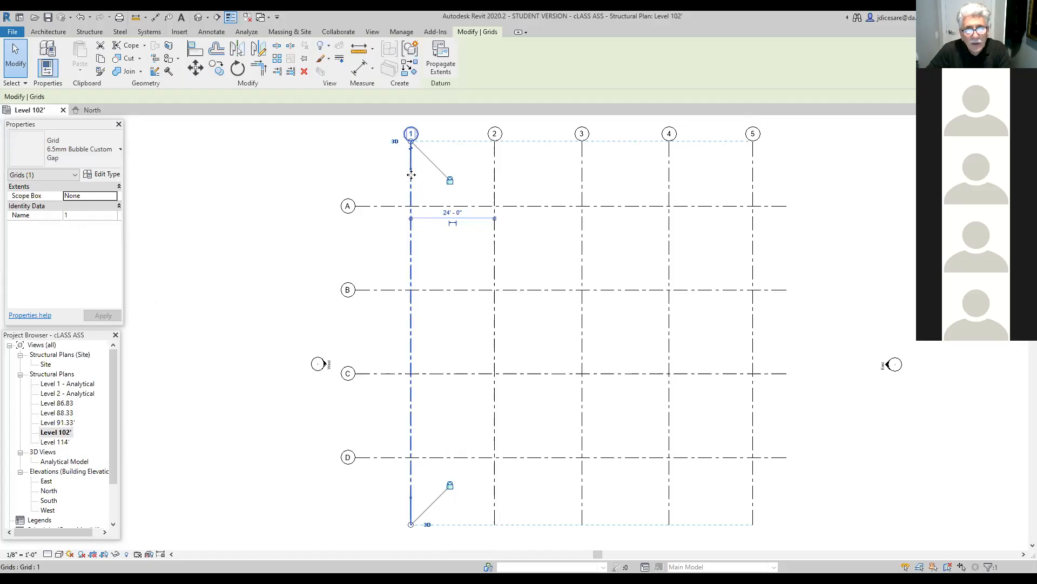
Change grid line 1 to the 6.5mm Bubble Gap type, with its gap running from just above grid A to its lower end.
{"action": "left_click_drag", "start_coordinate": [412, 172], "coordinate": [413, 205]}
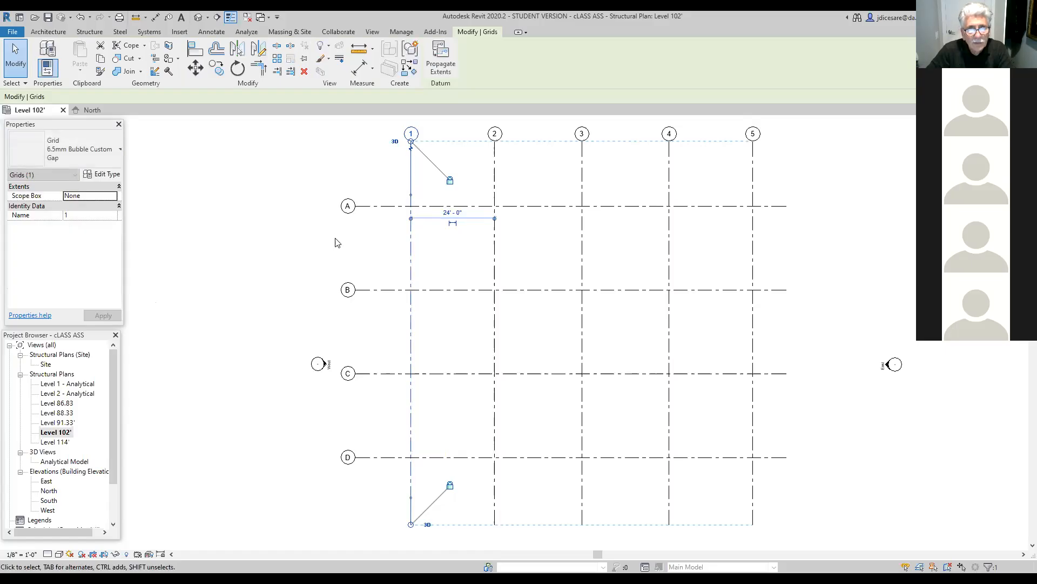
{"action": "left_click", "coordinate": [270, 267]}
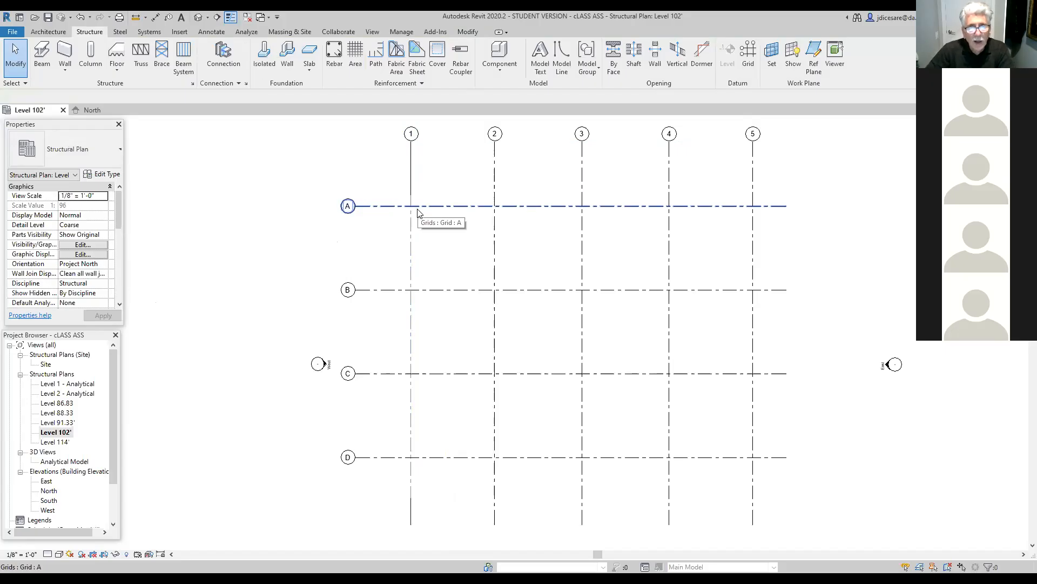
{"action": "left_click", "coordinate": [411, 180]}
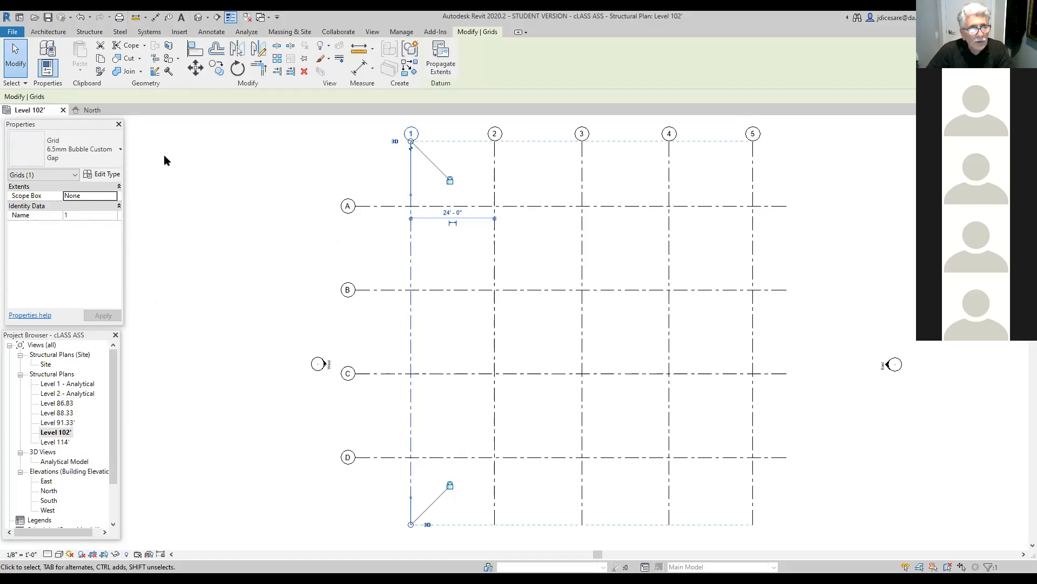
{"action": "left_click", "coordinate": [83, 153]}
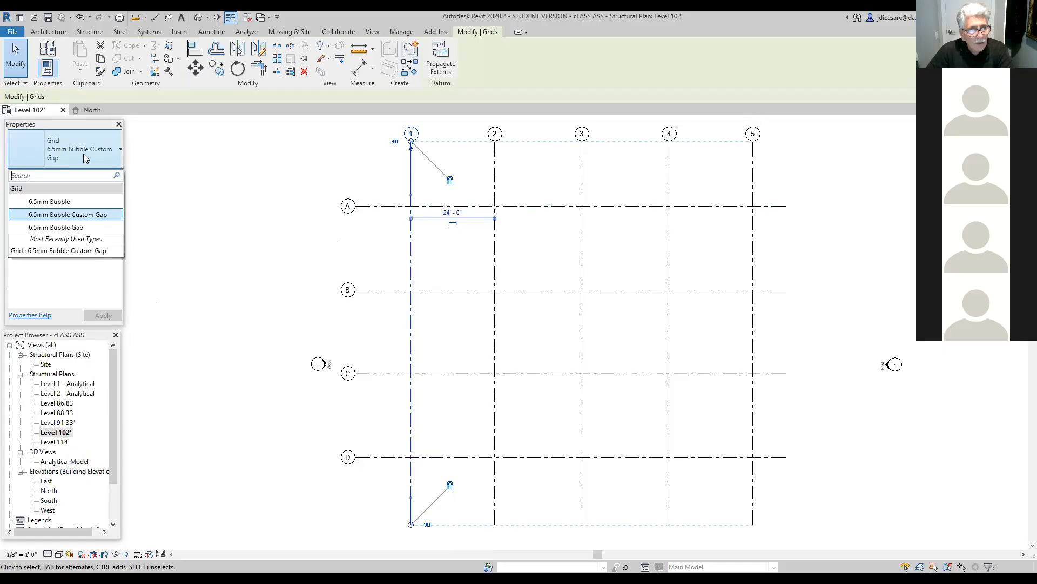
{"action": "left_click", "coordinate": [65, 228]}
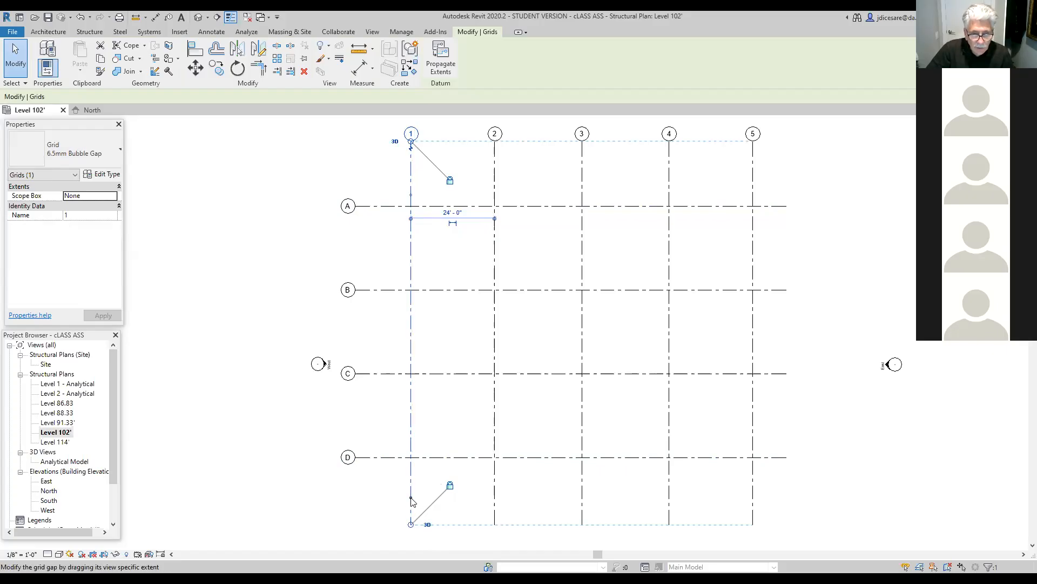
{"action": "left_click_drag", "start_coordinate": [412, 501], "coordinate": [412, 528]}
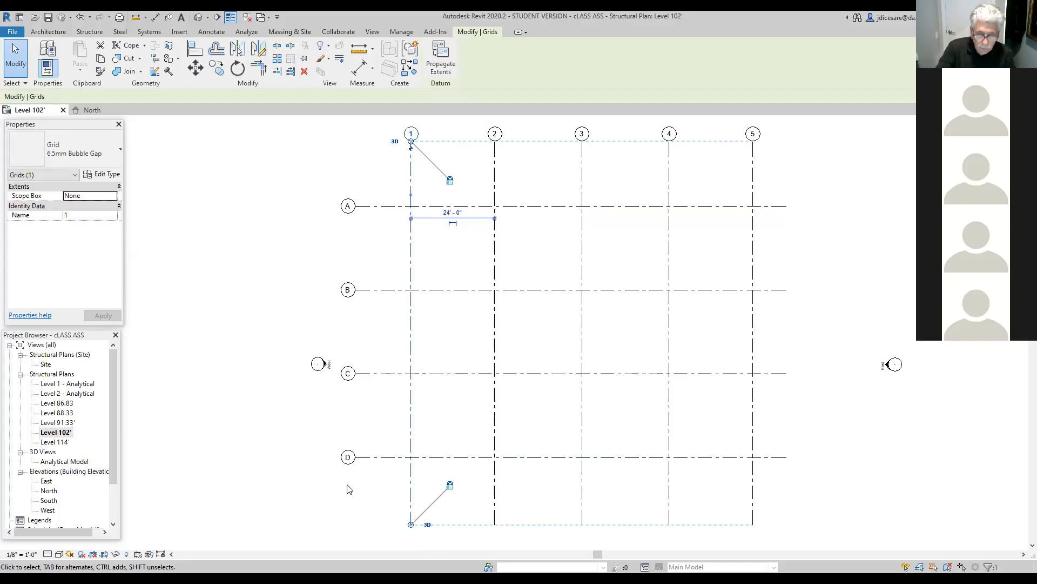
{"action": "key", "text": "Return"}
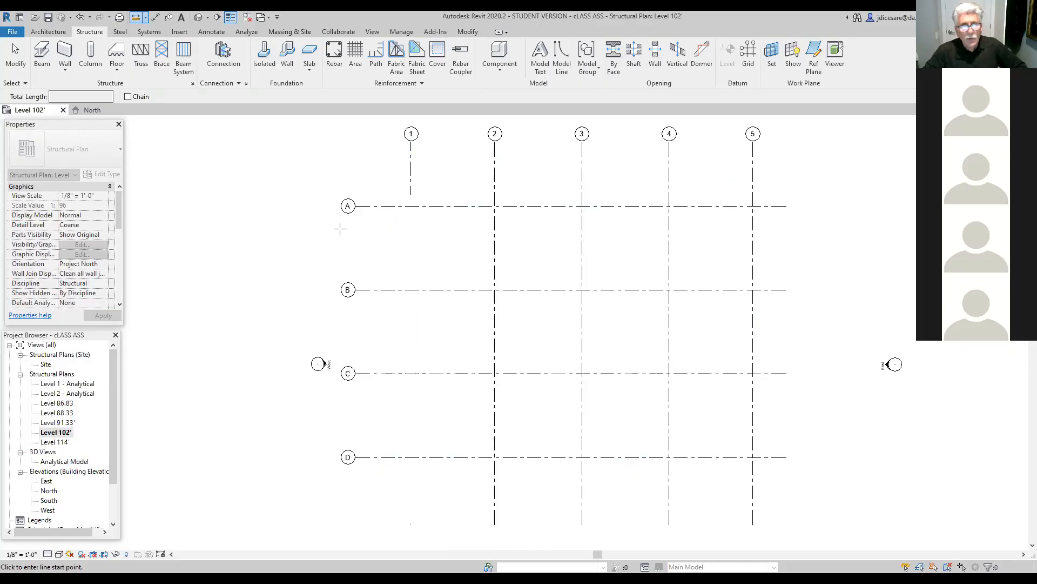
{"action": "key", "text": "Escape"}
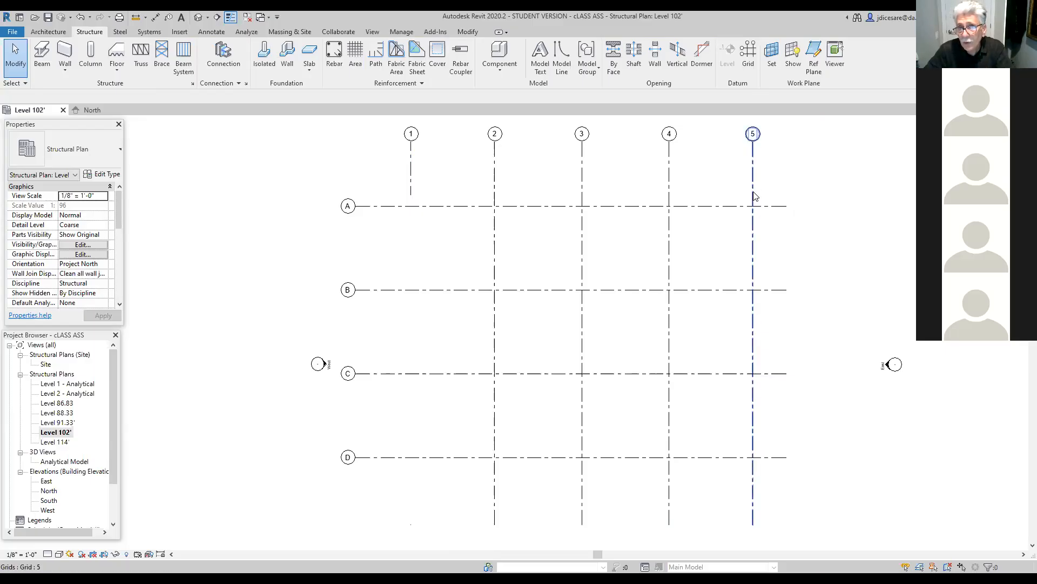
Change grid line 5 to 6.5mm Bubble Gap and stretch its gap from just above grid A to its lower end.
{"action": "left_click", "coordinate": [761, 193]}
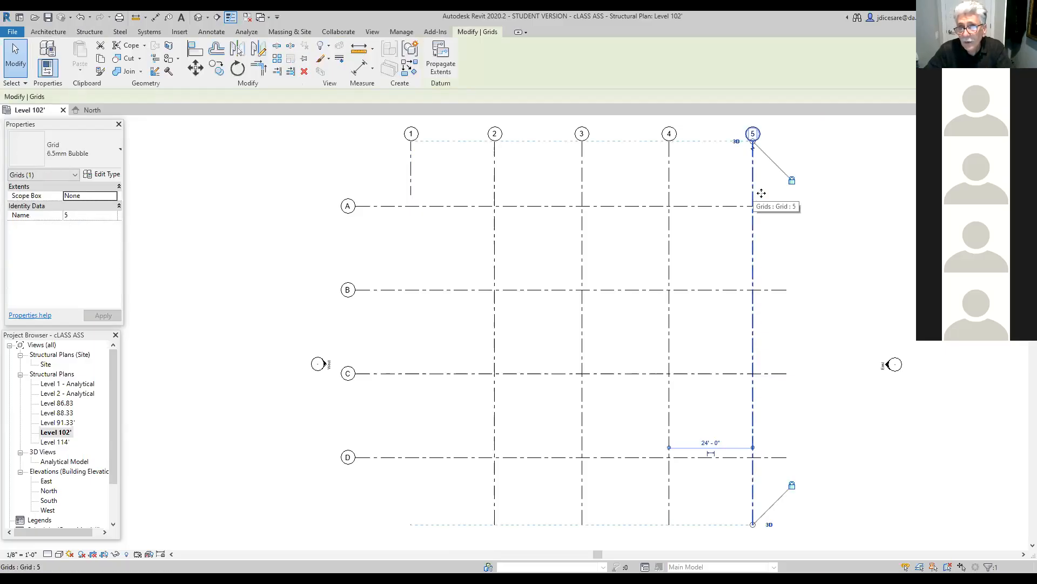
{"action": "left_click", "coordinate": [119, 152]}
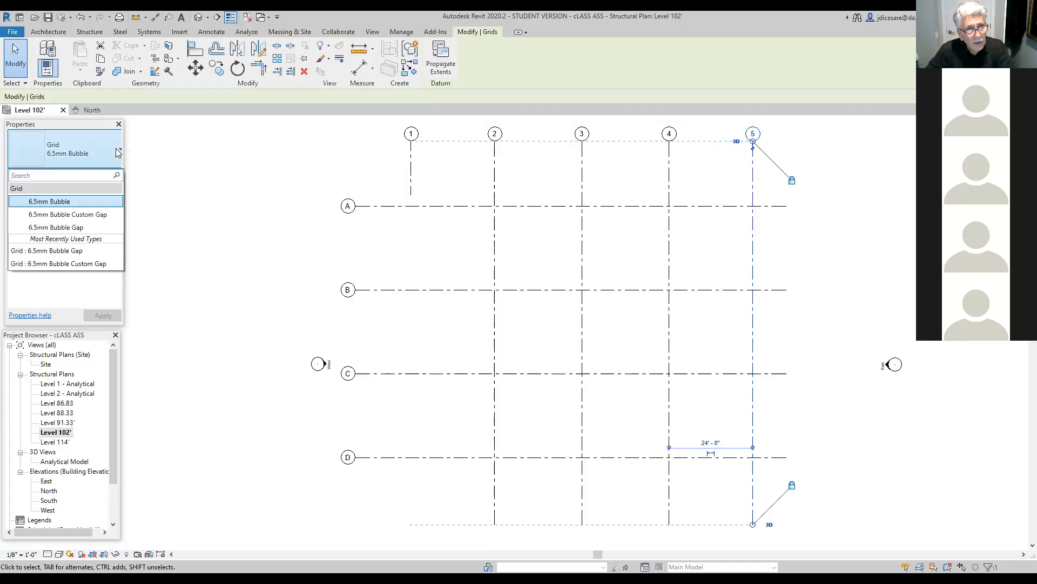
{"action": "left_click", "coordinate": [68, 227]}
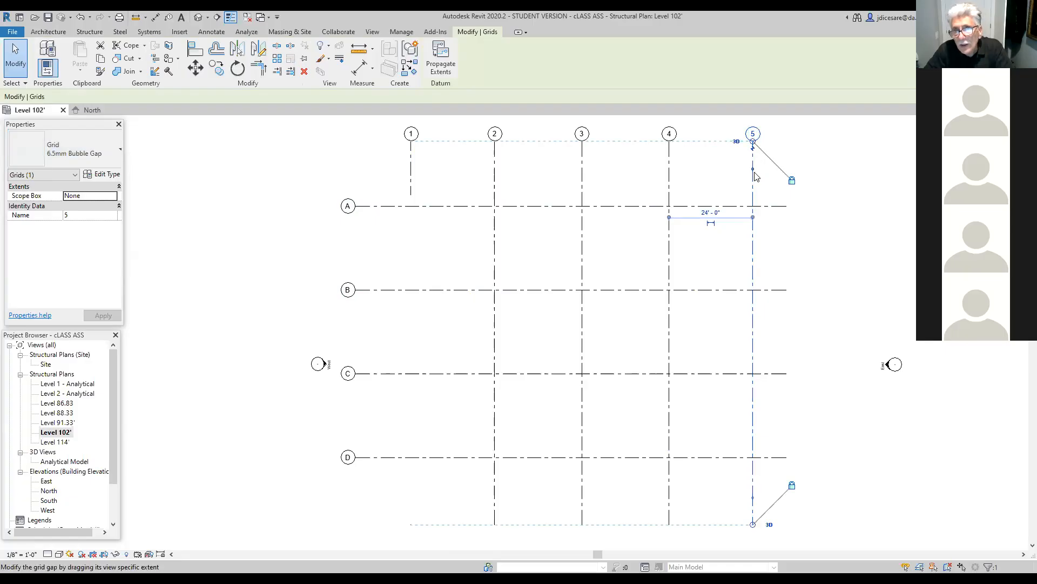
{"action": "left_click_drag", "start_coordinate": [754, 172], "coordinate": [754, 196]}
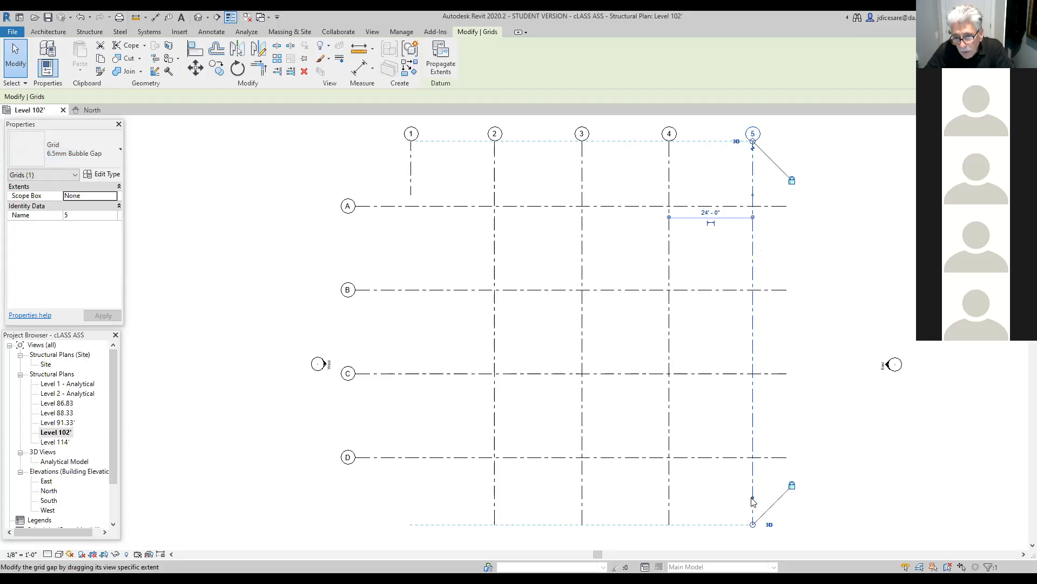
{"action": "left_click_drag", "start_coordinate": [754, 498], "coordinate": [755, 529]}
{"action": "left_click", "coordinate": [821, 505]}
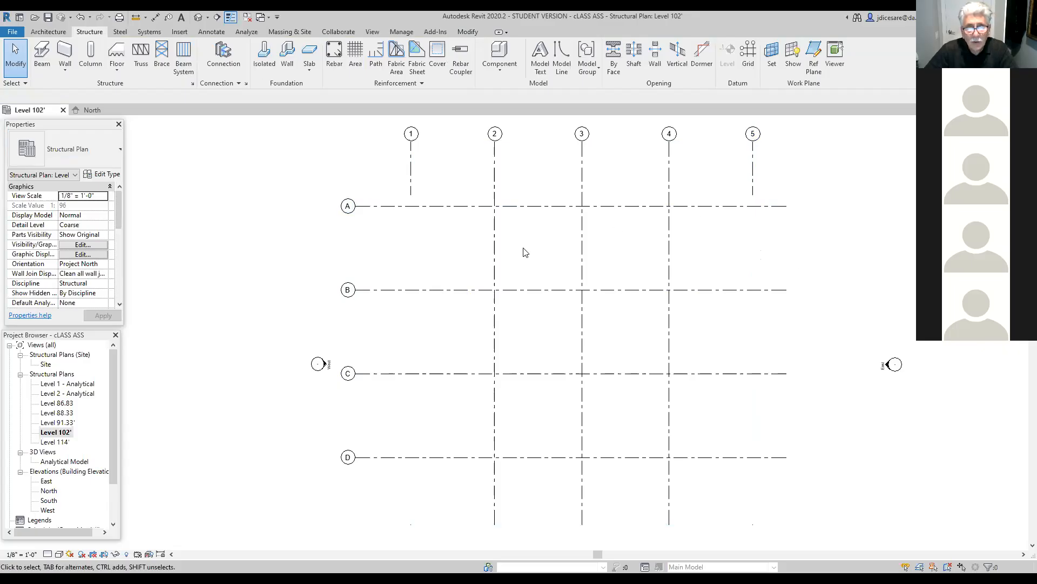
Change grid line A to 6.5mm Bubble Gap and stretch its gap from just west of grid 1 to its east end.
{"action": "left_click", "coordinate": [547, 210]}
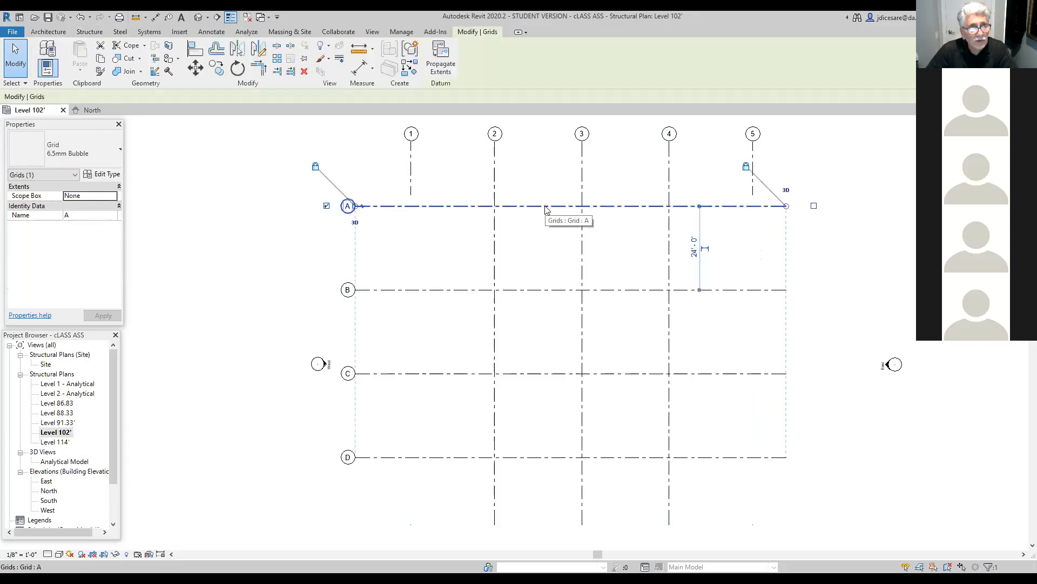
{"action": "left_click", "coordinate": [112, 155]}
{"action": "left_click", "coordinate": [78, 227]}
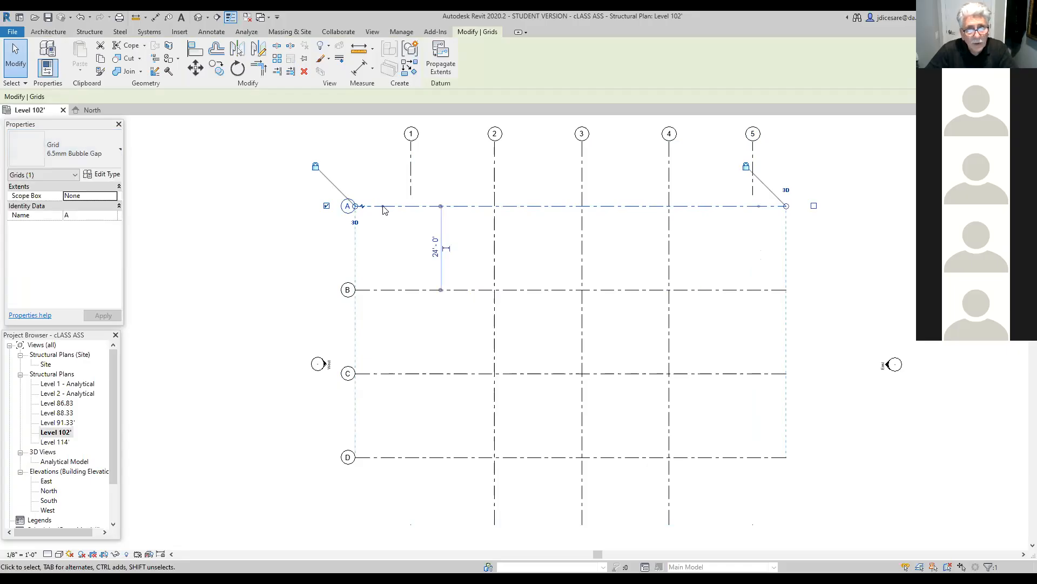
{"action": "left_click_drag", "start_coordinate": [390, 209], "coordinate": [400, 209]}
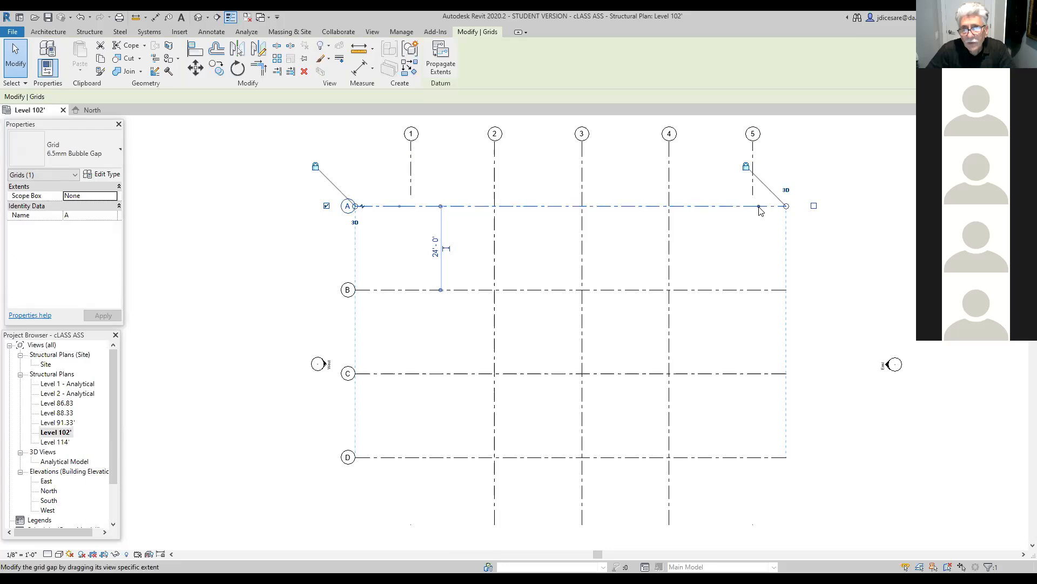
{"action": "left_click_drag", "start_coordinate": [778, 212], "coordinate": [785, 208]}
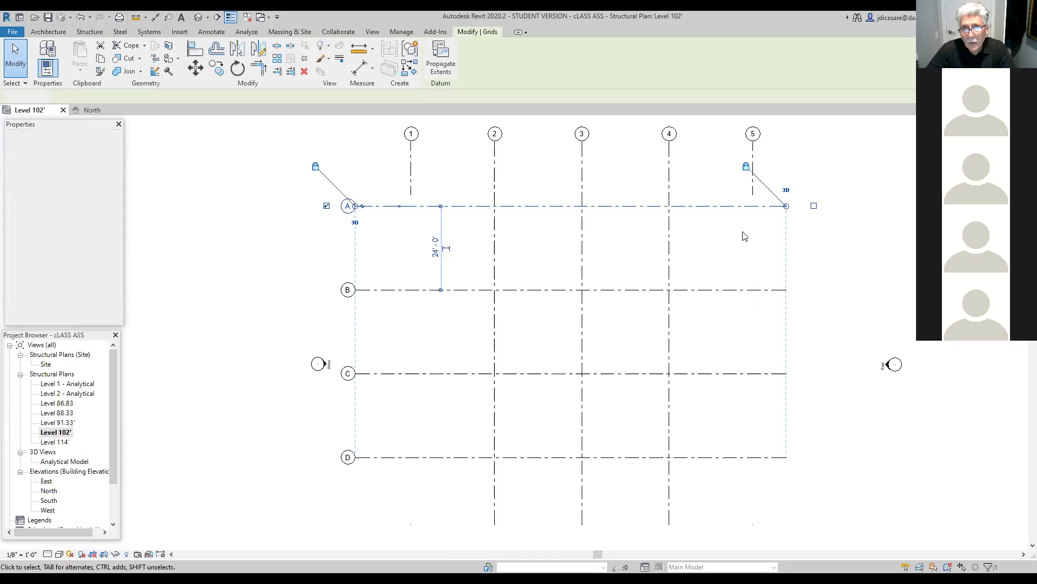
{"action": "left_click", "coordinate": [745, 236]}
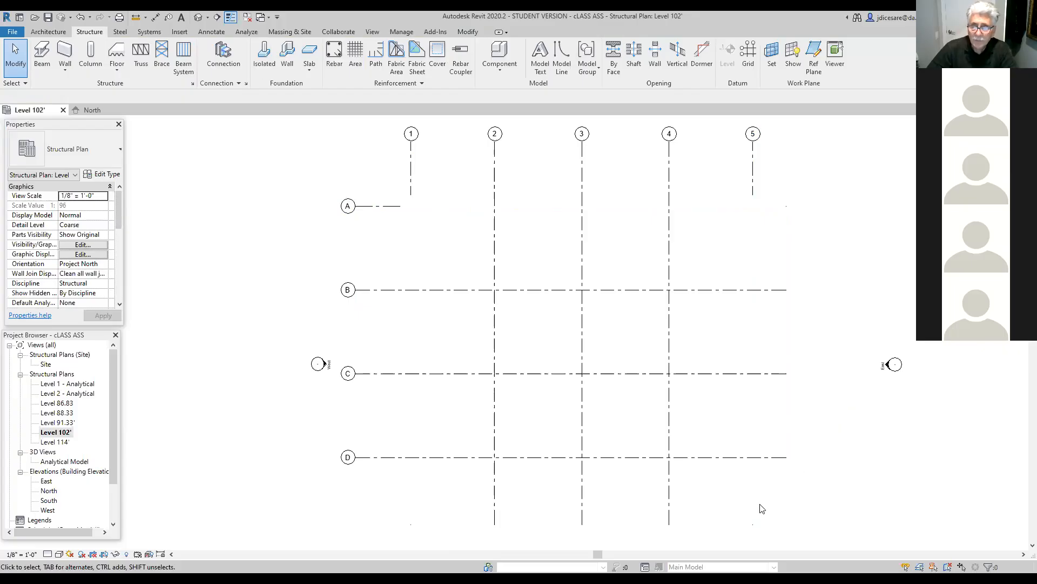
Change grid line D to 6.5mm Bubble Gap and stretch its gap from just west of grid 1 to its east end.
{"action": "left_click", "coordinate": [467, 457]}
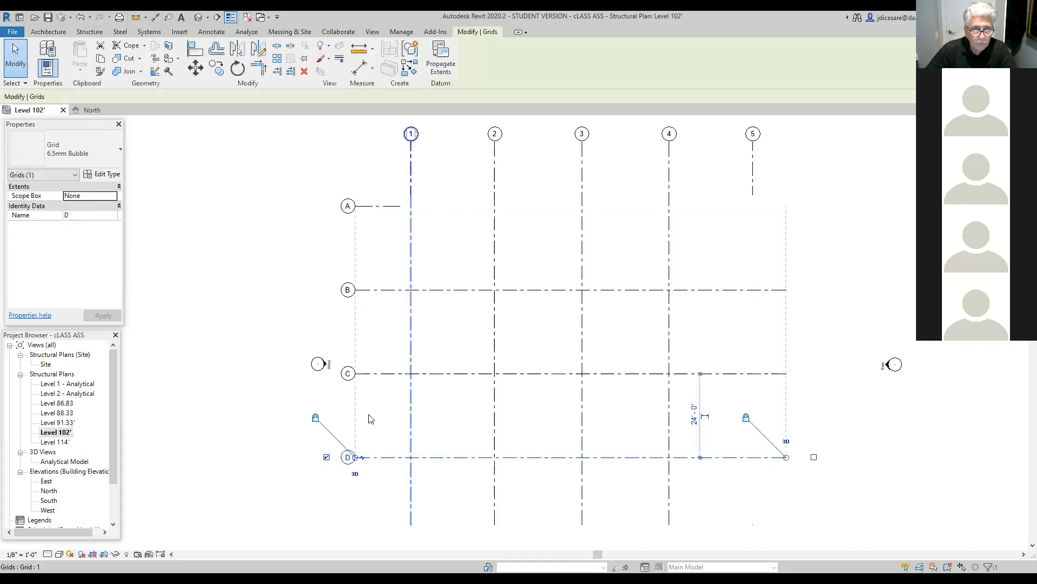
{"action": "left_click", "coordinate": [95, 159]}
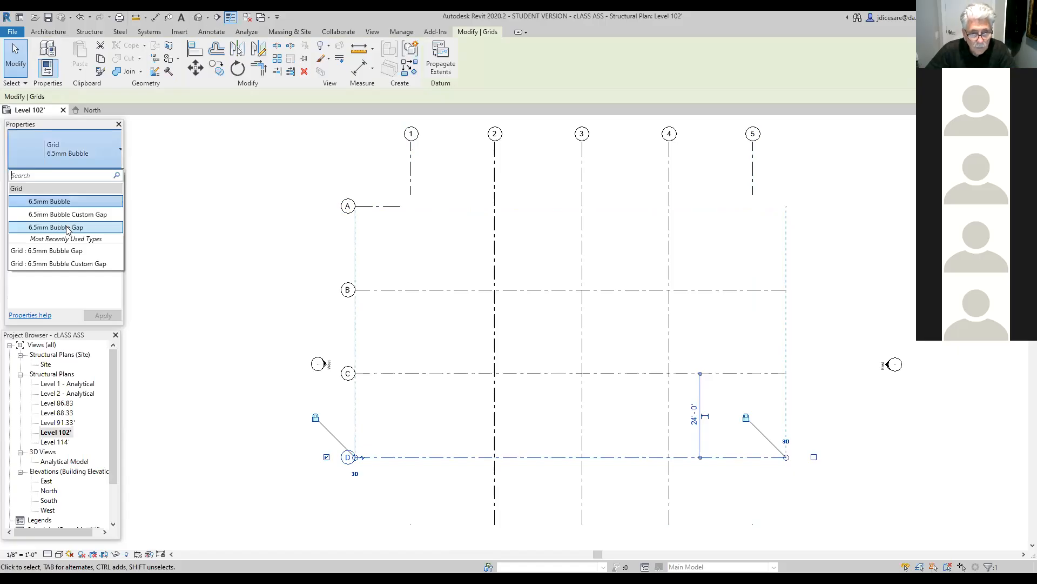
{"action": "left_click", "coordinate": [68, 227]}
{"action": "left_click_drag", "start_coordinate": [383, 459], "coordinate": [406, 462]}
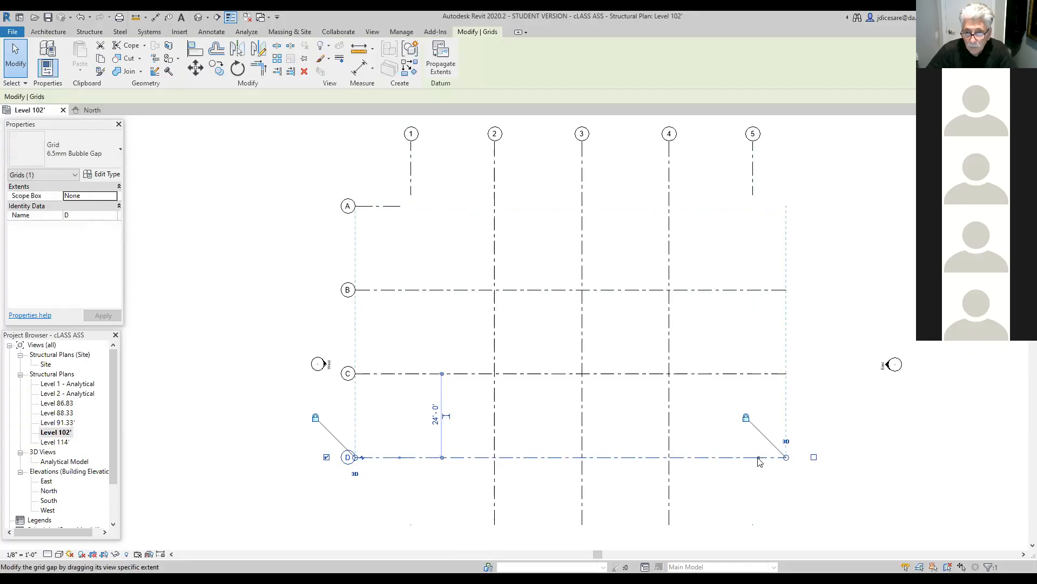
{"action": "left_click_drag", "start_coordinate": [759, 460], "coordinate": [786, 459]}
{"action": "left_click", "coordinate": [749, 492]}
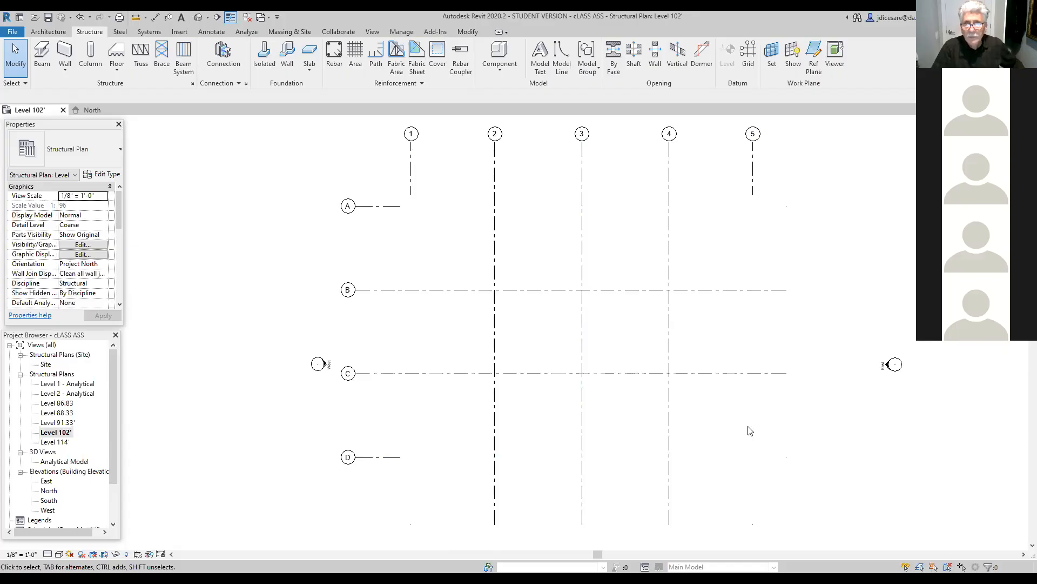
Try the 6.5mm Bubble Gap type on grid line B with its gap starting just west of grid 1, and undo it.
{"action": "left_click", "coordinate": [539, 291]}
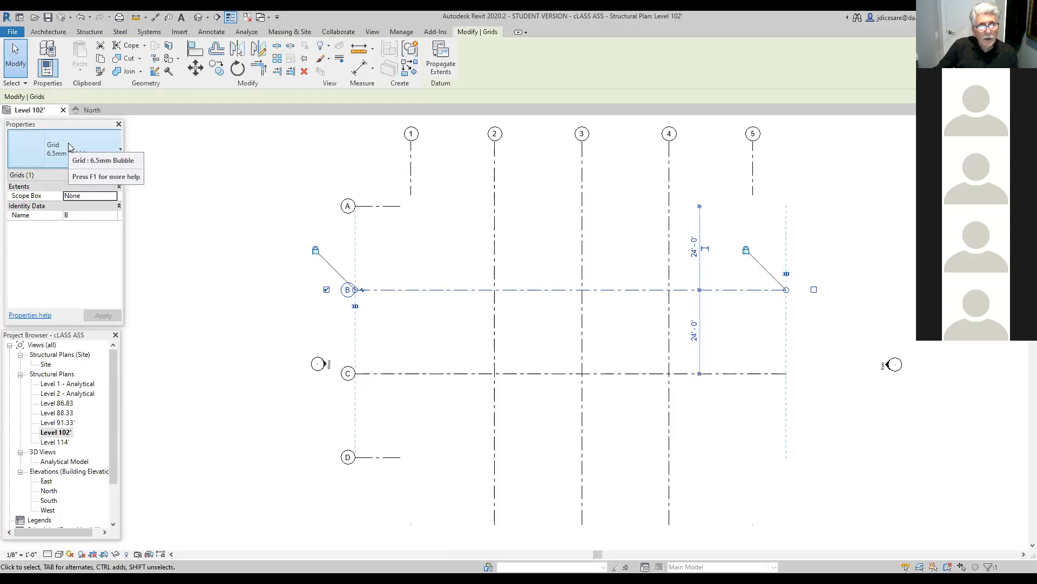
{"action": "left_click", "coordinate": [121, 153]}
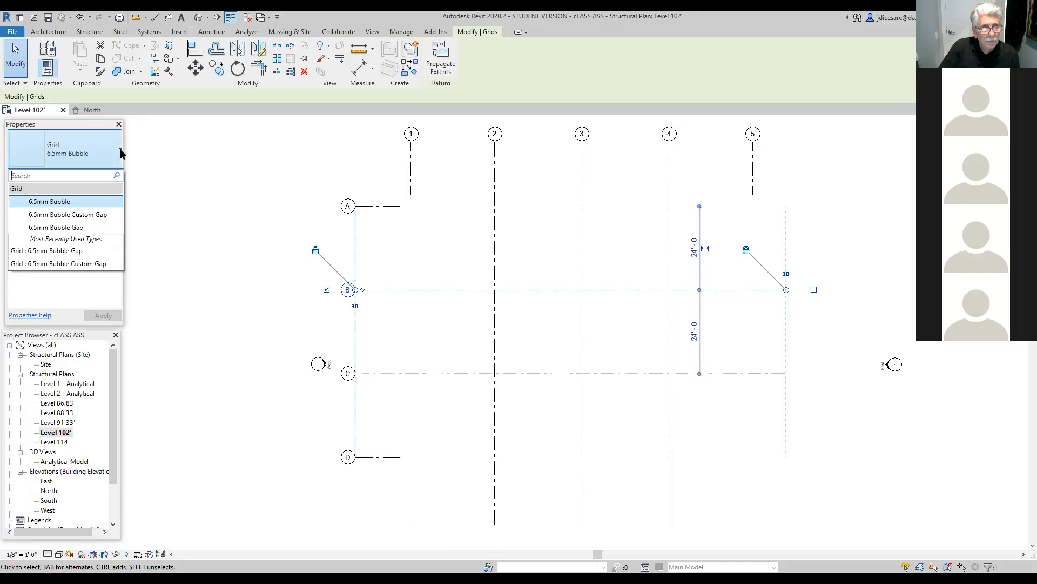
{"action": "left_click", "coordinate": [76, 232]}
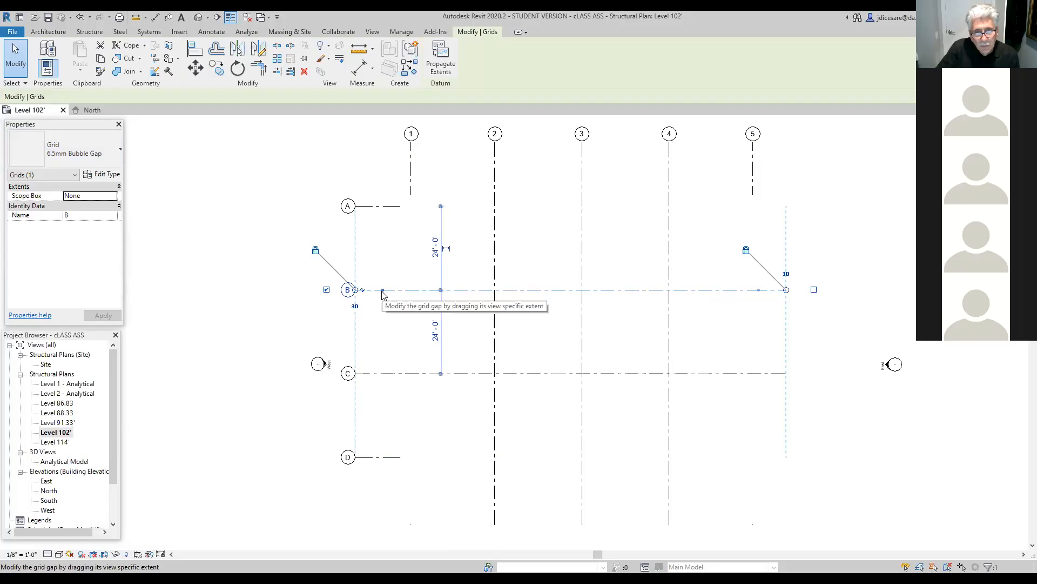
{"action": "left_click_drag", "start_coordinate": [383, 291], "coordinate": [401, 294]}
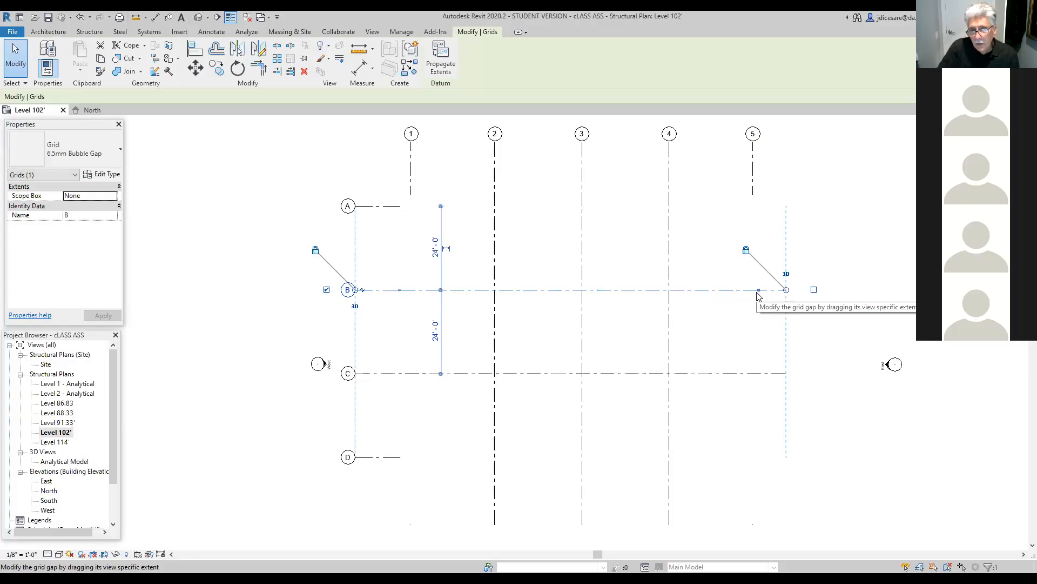
{"action": "left_click", "coordinate": [243, 313]}
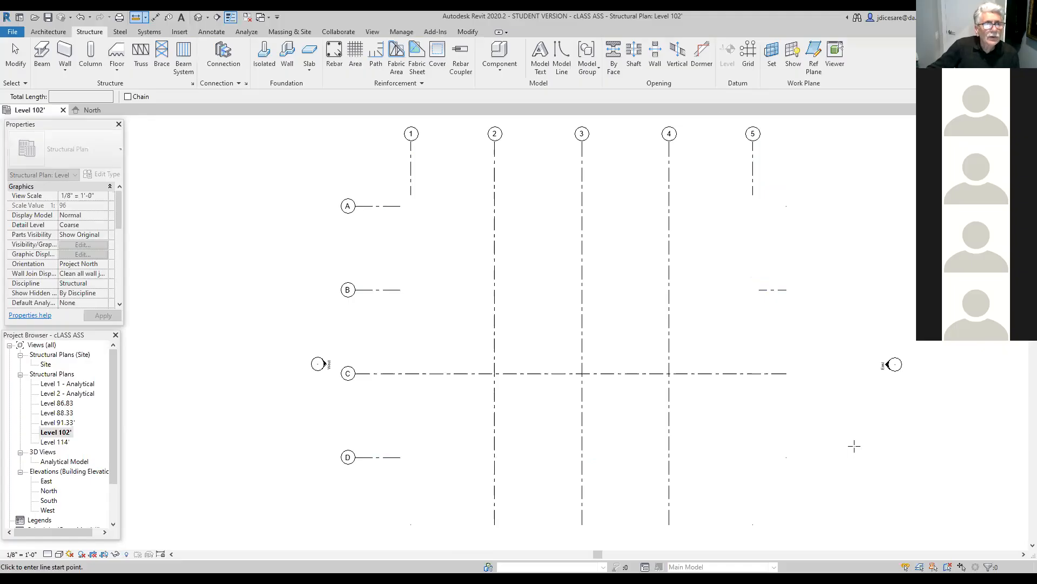
{"action": "left_click", "coordinate": [81, 18]}
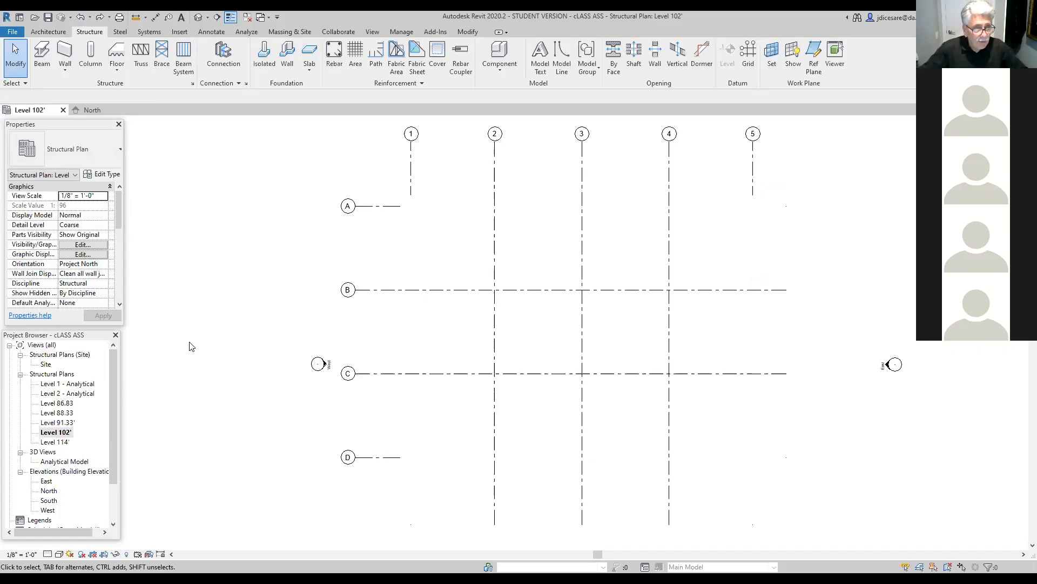
Check the grid lines in the North elevation and return to the Level 102' structural plan.
{"action": "double_click", "coordinate": [49, 490]}
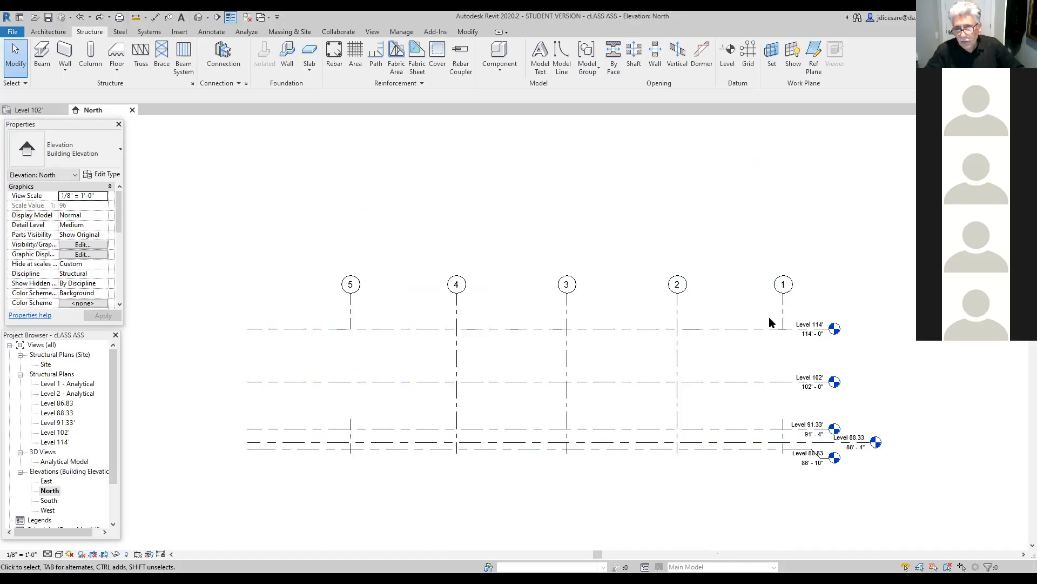
{"action": "double_click", "coordinate": [56, 433]}
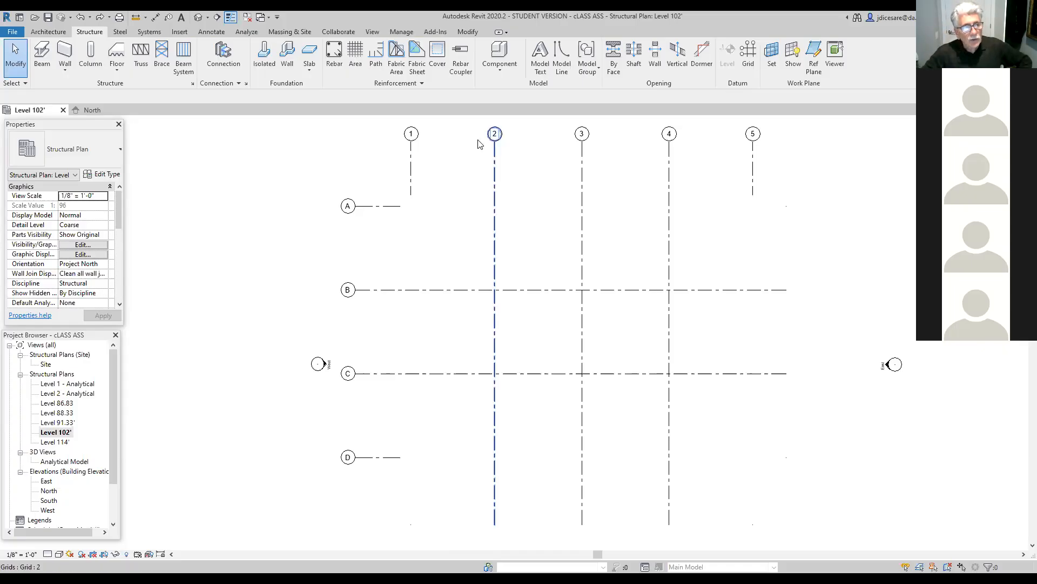
Start a structural wall using the Foundation - 300mm Concrete basic wall type.
{"action": "left_click", "coordinate": [66, 73]}
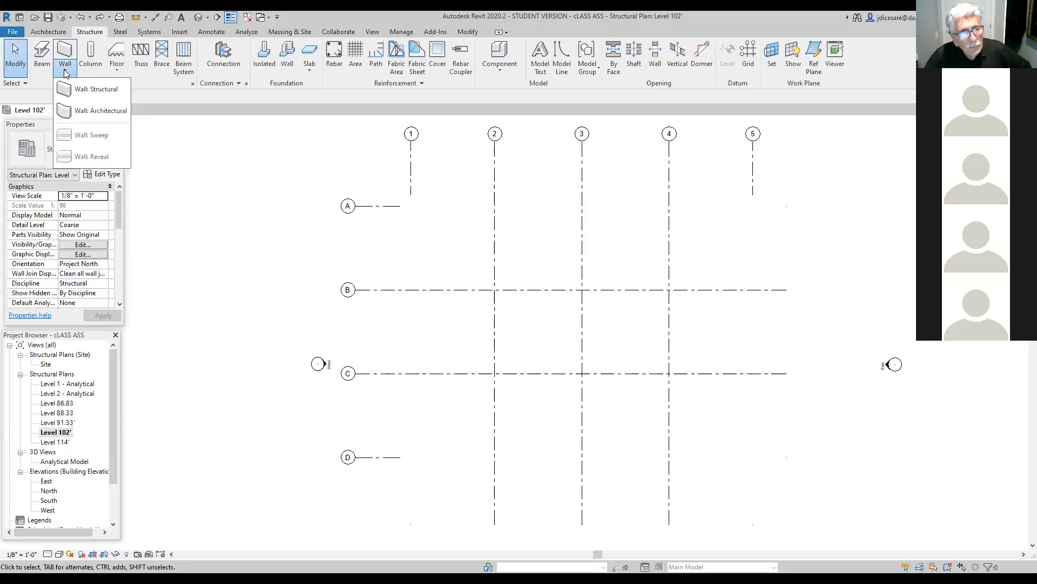
{"action": "left_click", "coordinate": [86, 89]}
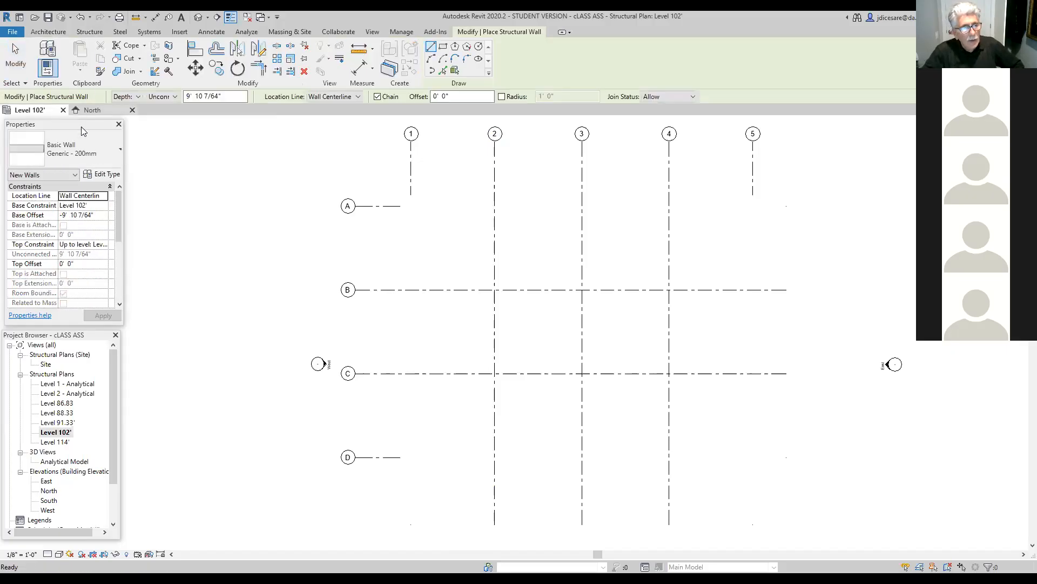
{"action": "left_click", "coordinate": [121, 153]}
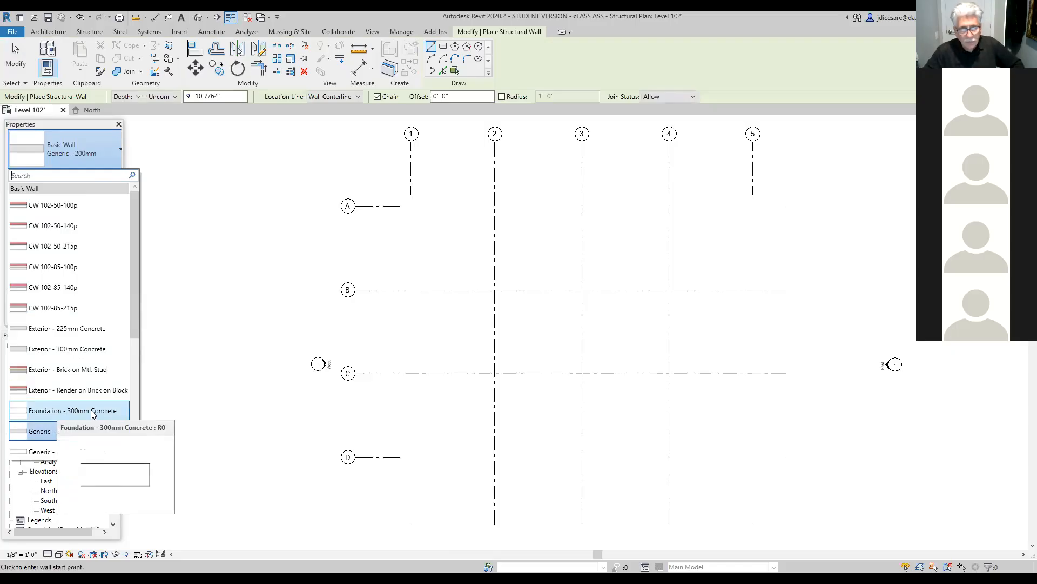
{"action": "left_click", "coordinate": [51, 415]}
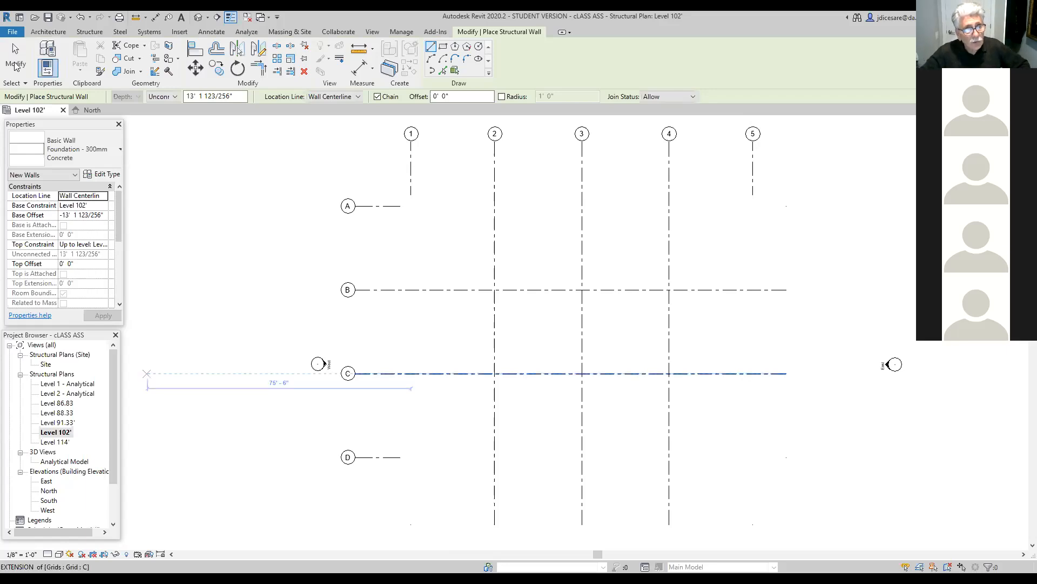
{"action": "left_click", "coordinate": [120, 152]}
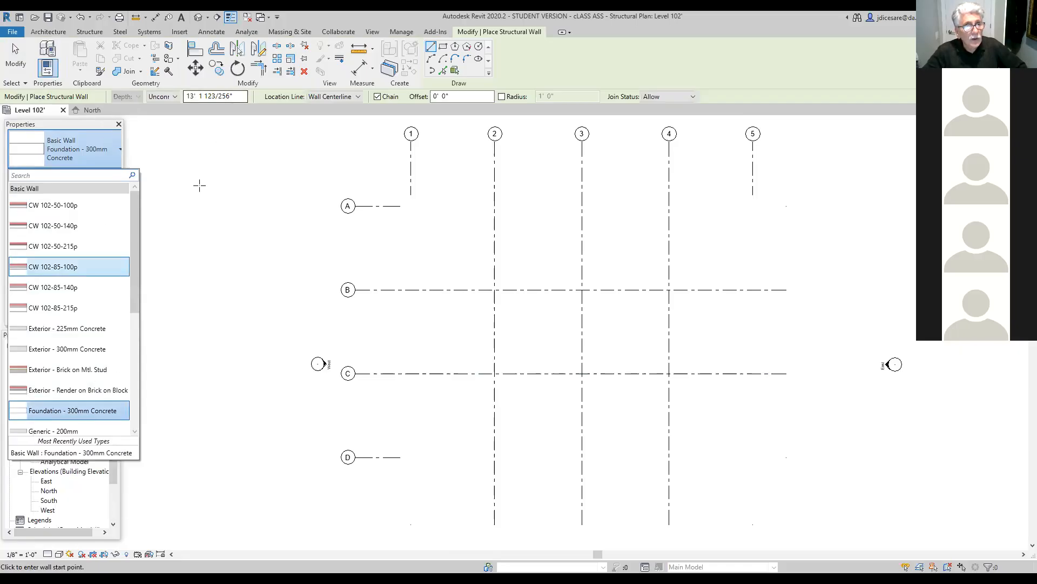
{"action": "left_click", "coordinate": [252, 172]}
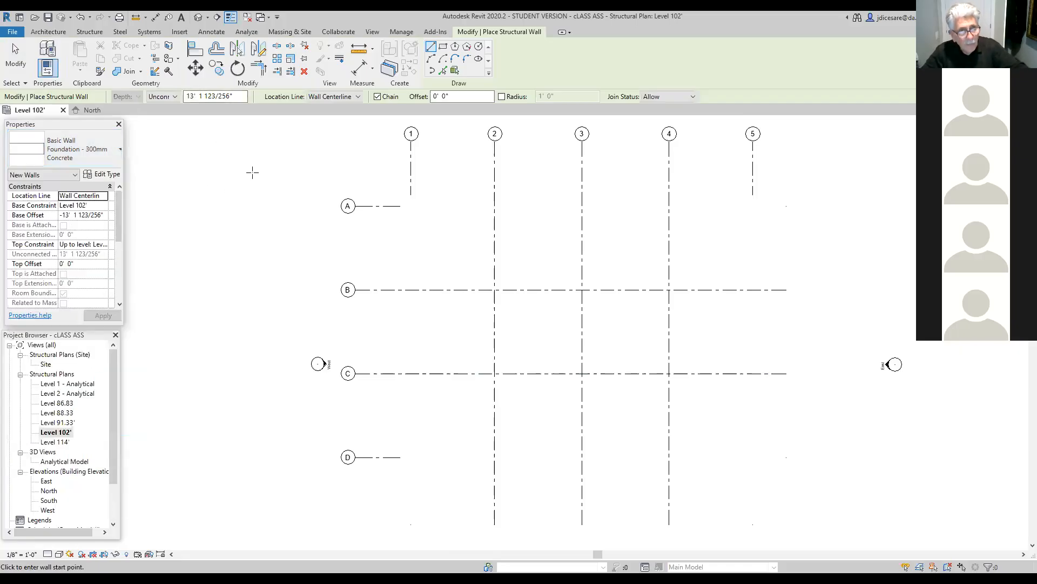
{"action": "left_click", "coordinate": [91, 32]}
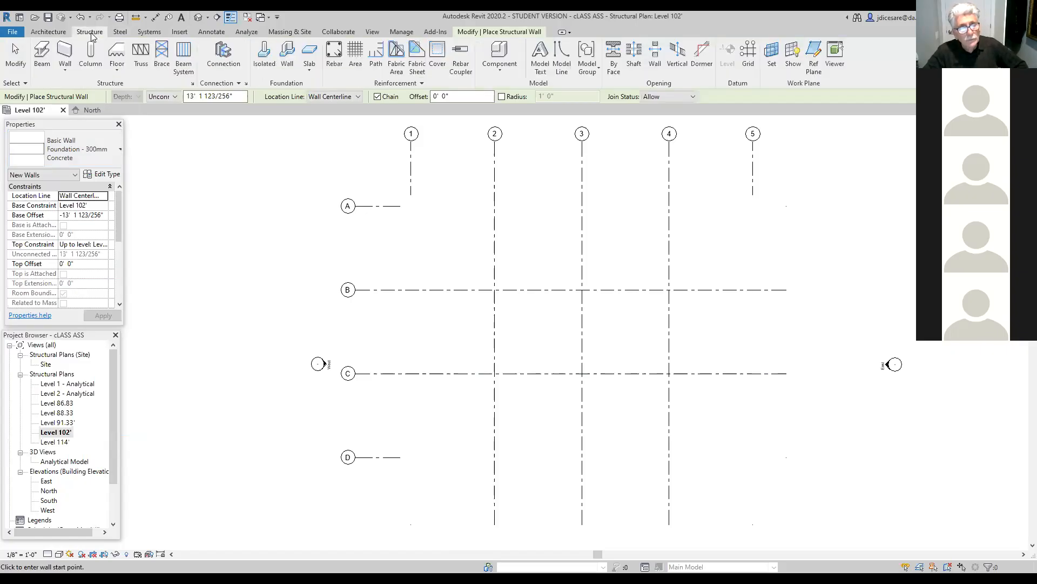
{"action": "left_click", "coordinate": [64, 73]}
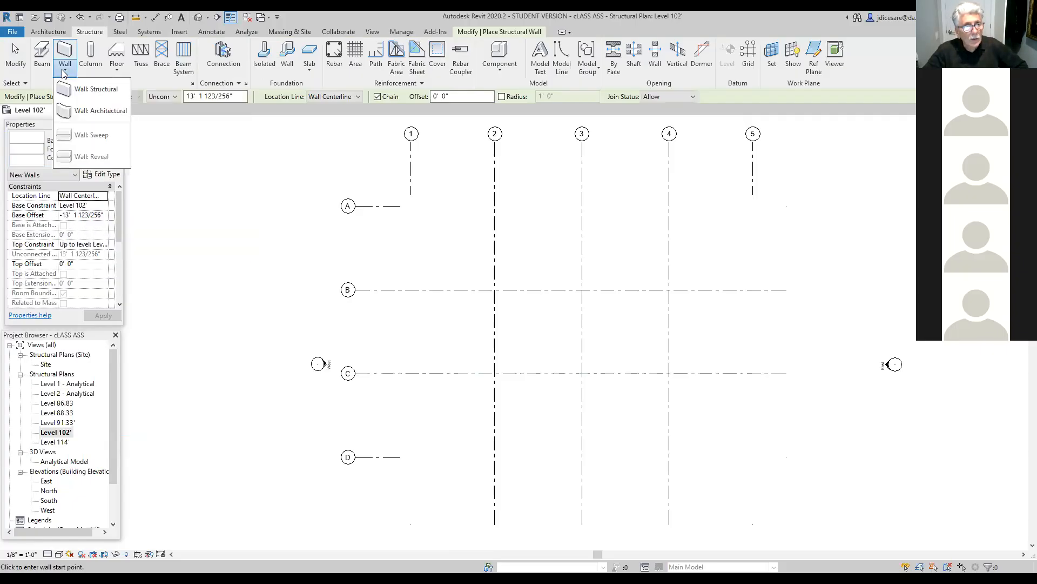
{"action": "left_click", "coordinate": [83, 91]}
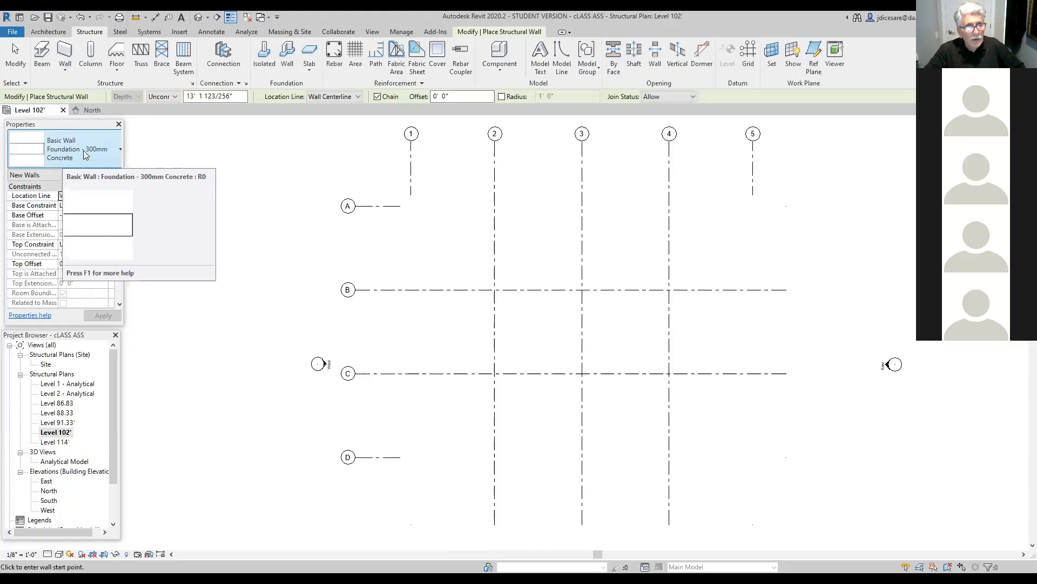
{"action": "left_click", "coordinate": [120, 153]}
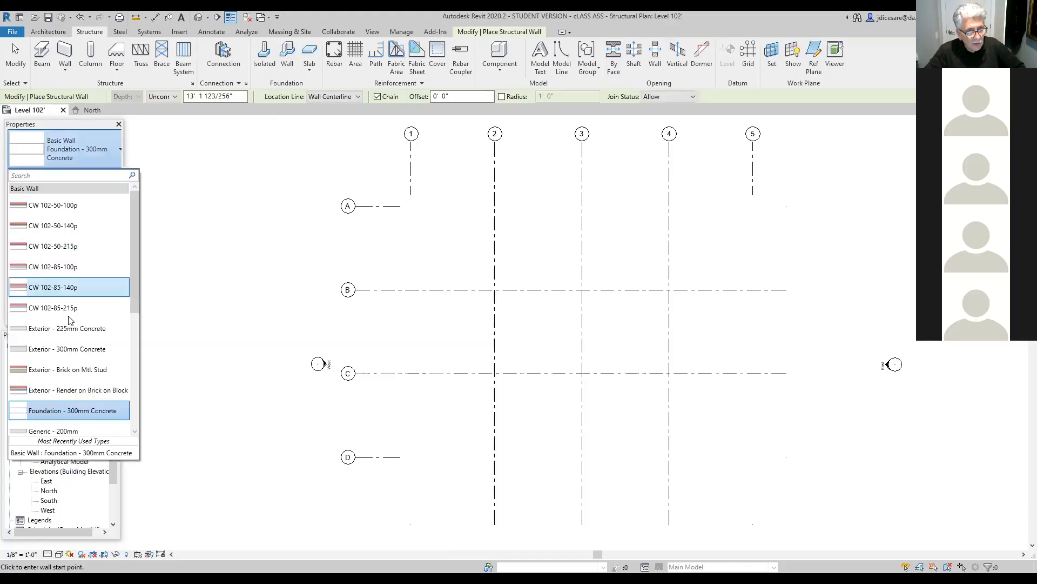
{"action": "left_click", "coordinate": [103, 415]}
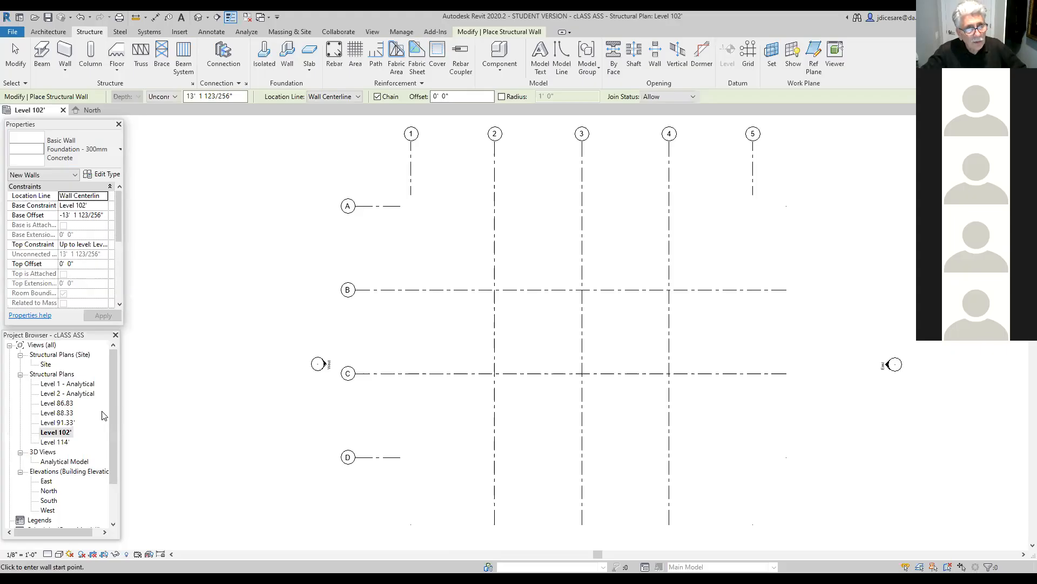
Duplicate the 300mm foundation wall type under the name Foundation - 12" Concrete.
{"action": "left_click", "coordinate": [107, 174]}
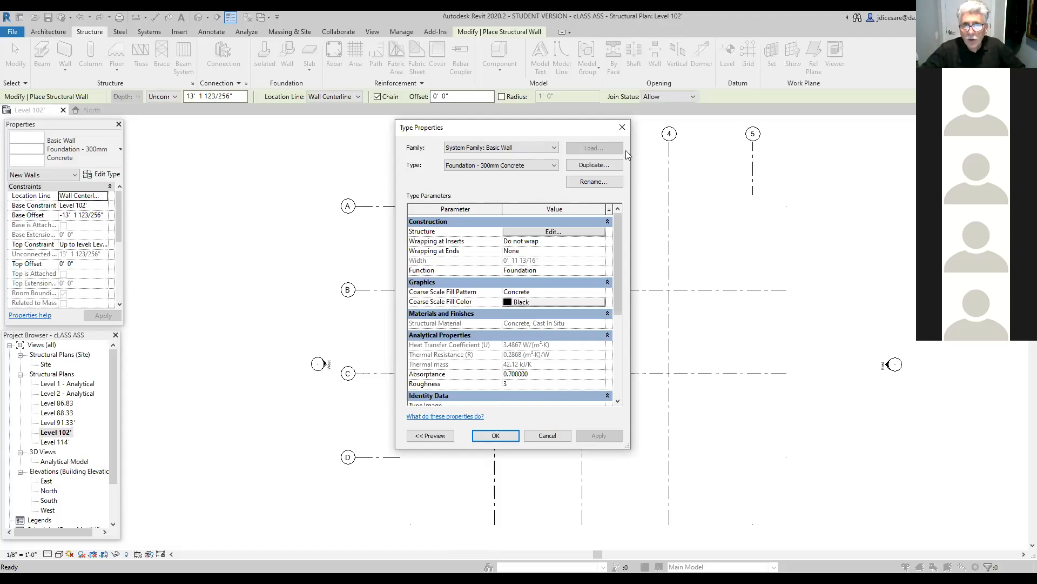
{"action": "left_click", "coordinate": [593, 166]}
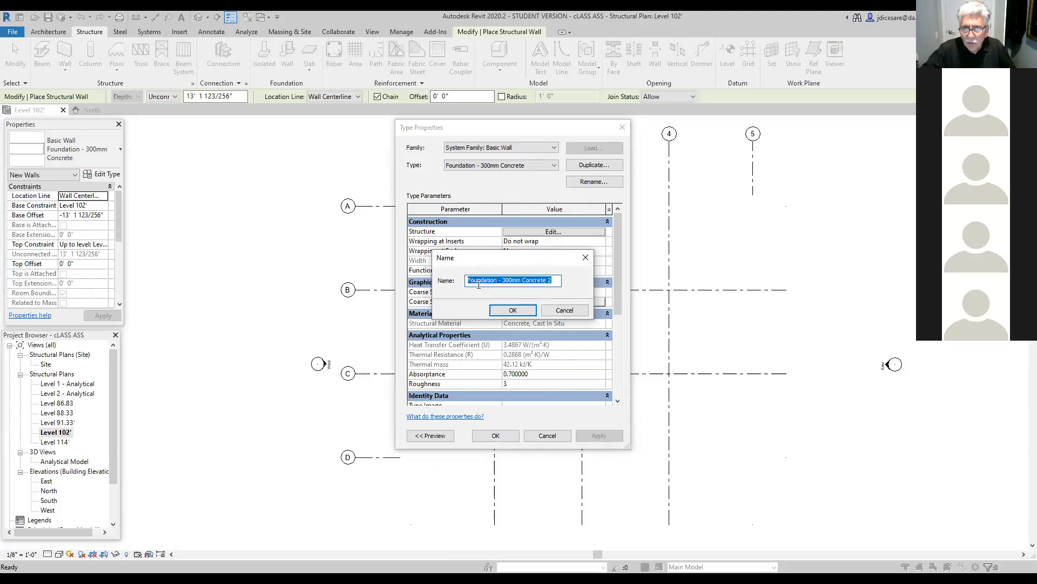
{"action": "left_click", "coordinate": [520, 280]}
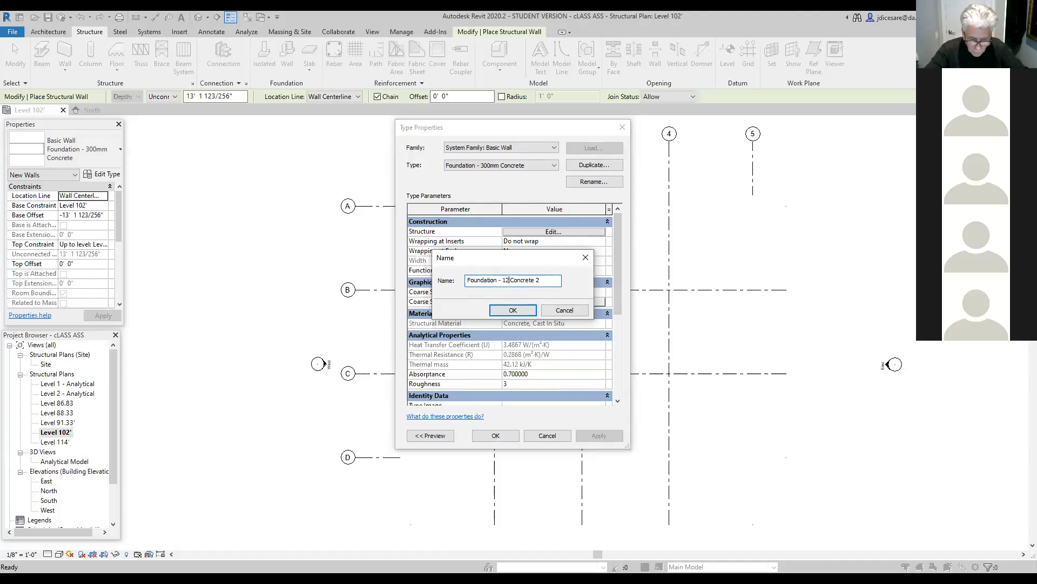
{"action": "type", "text": "12\""}
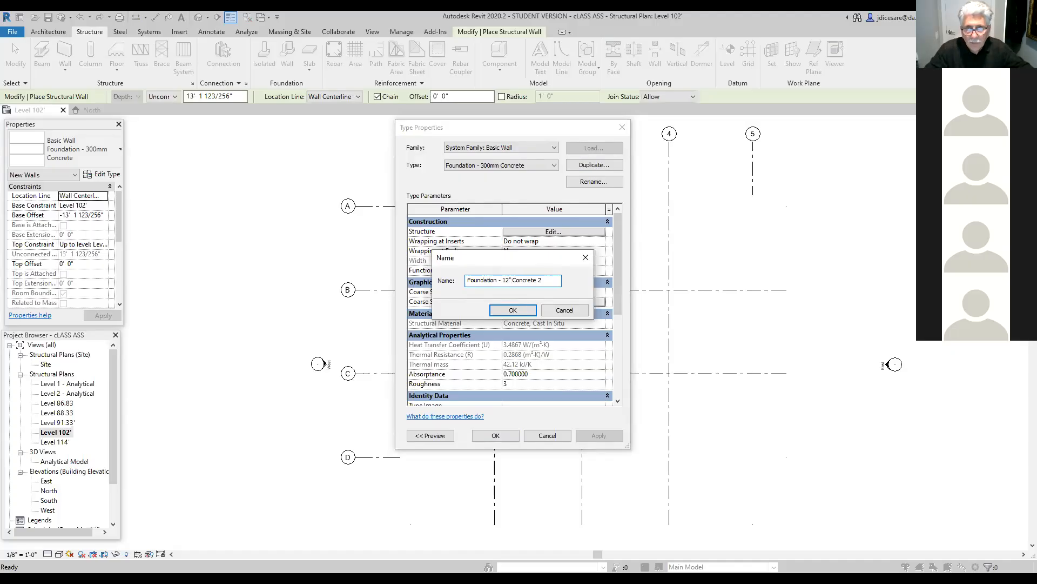
{"action": "key", "text": "BackSpace"}
{"action": "key", "text": "BackSpace"}
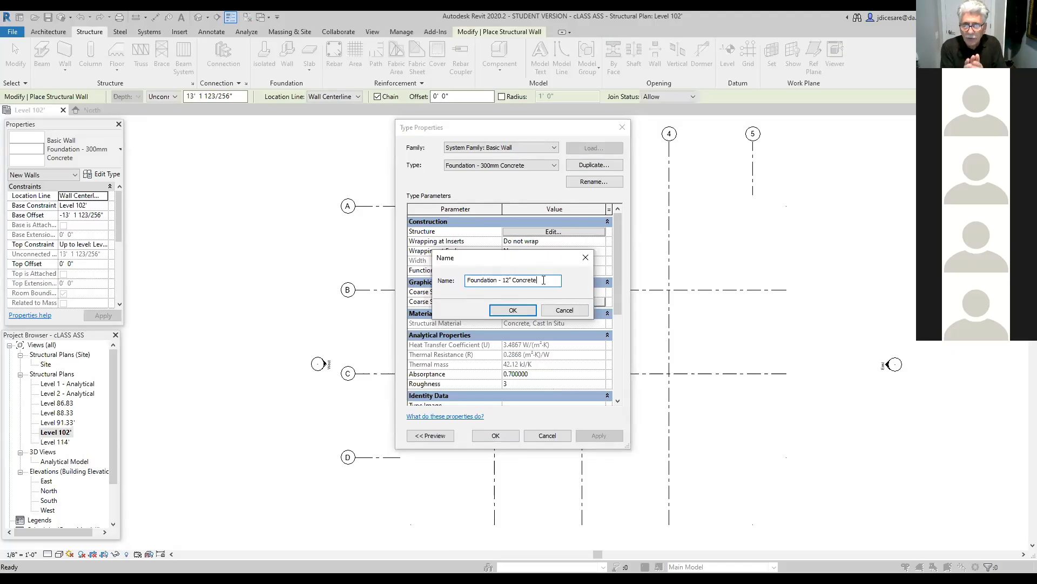
{"action": "left_click", "coordinate": [513, 311]}
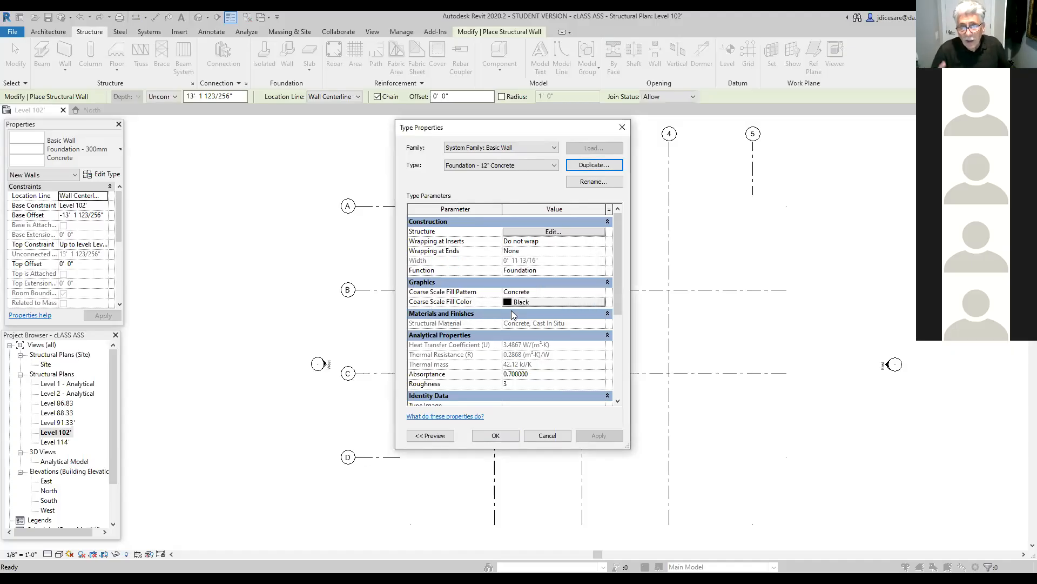
Set the concrete structure layer of the new foundation wall type to 0' 12" thick and accept the type properties.
{"action": "left_click", "coordinate": [555, 233]}
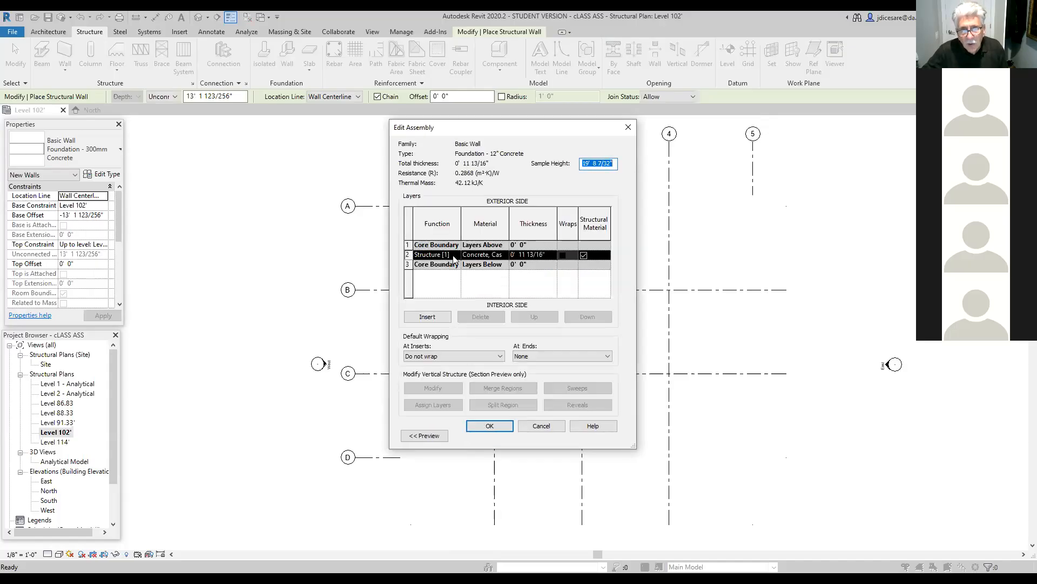
{"action": "left_click", "coordinate": [543, 255]}
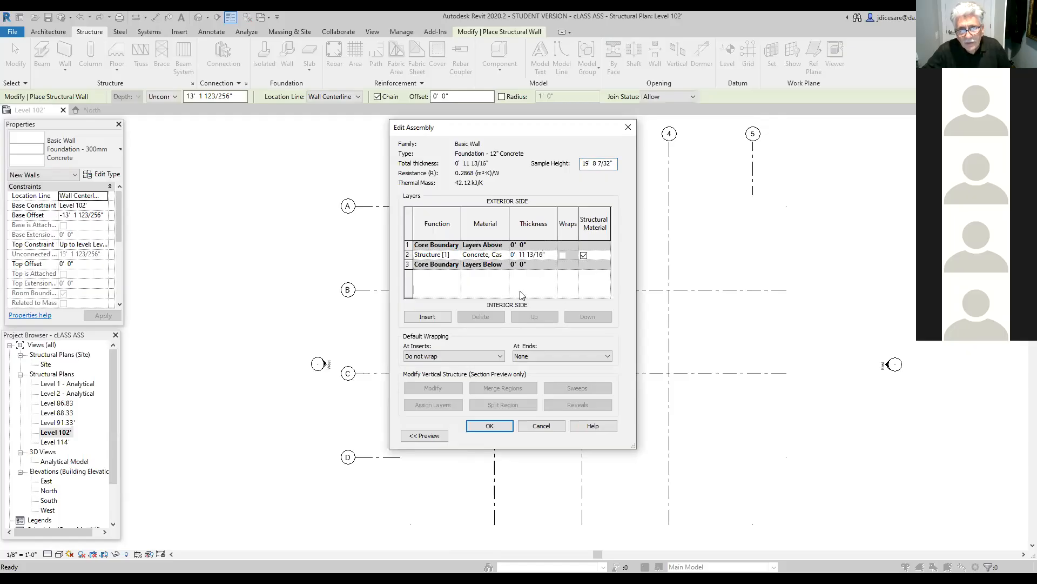
{"action": "key", "text": "BackSpace"}
{"action": "key", "text": "BackSpace"}
{"action": "key", "text": "BackSpace"}
{"action": "key", "text": "BackSpace"}
{"action": "key", "text": "BackSpace"}
{"action": "key", "text": "BackSpace"}
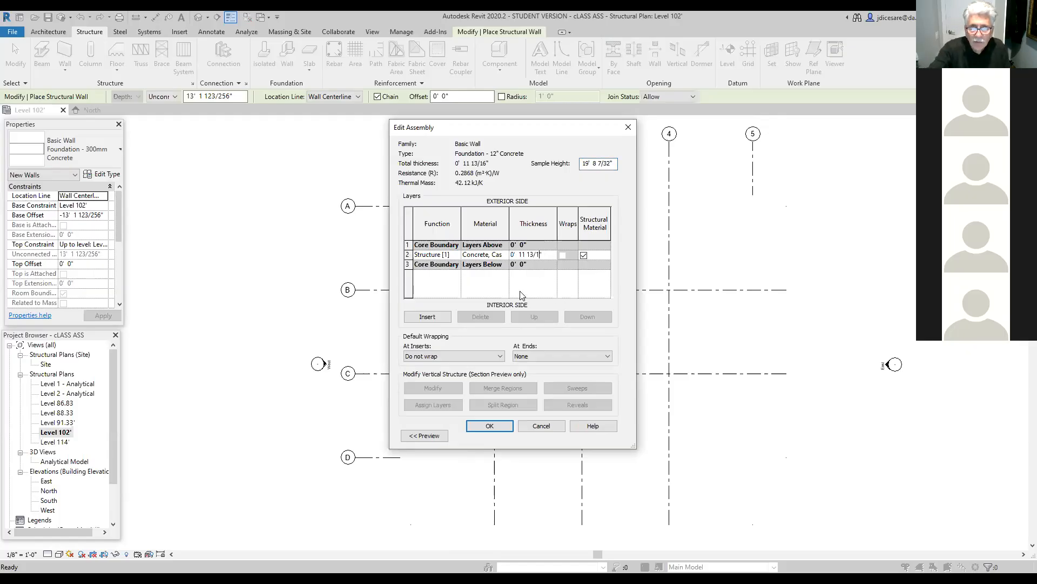
{"action": "key", "text": "BackSpace"}
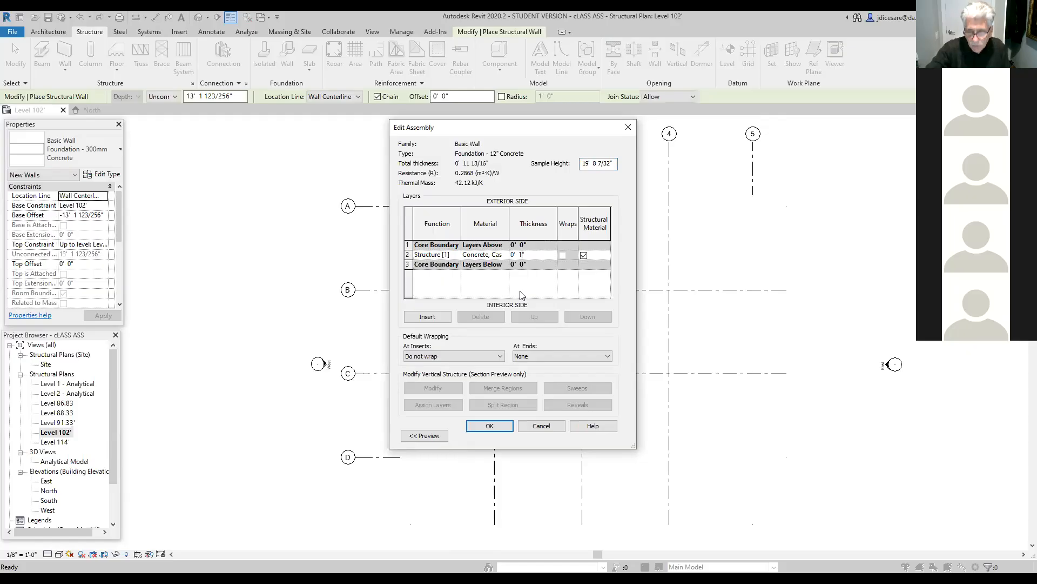
{"action": "type", "text": "2"}
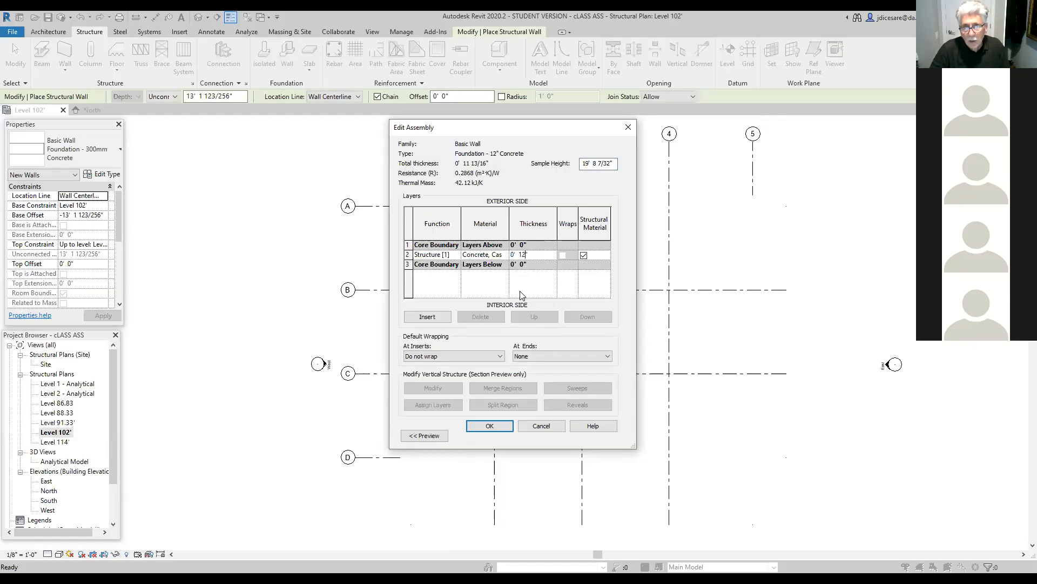
{"action": "left_click", "coordinate": [492, 427]}
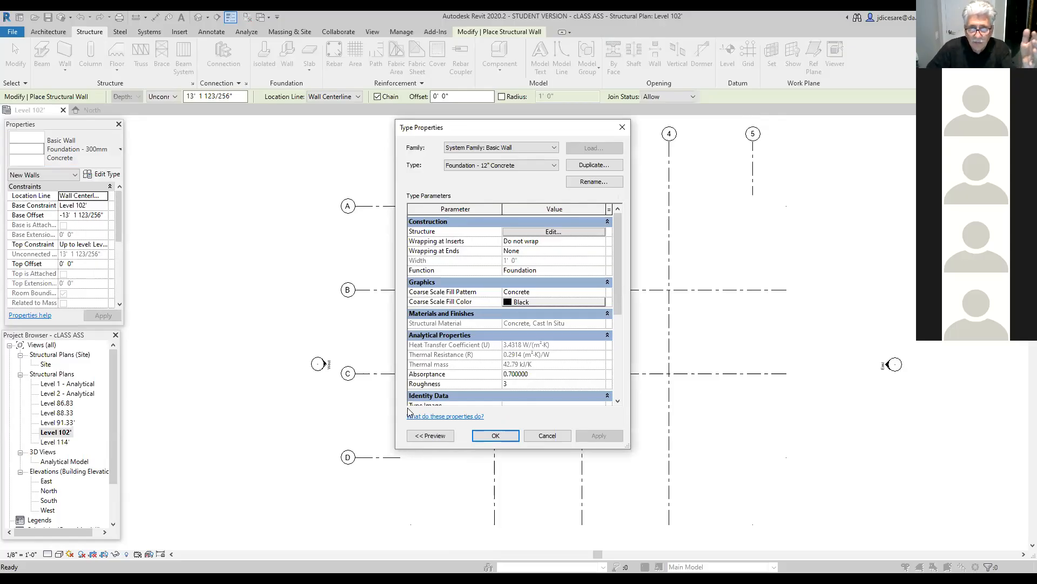
{"action": "left_click", "coordinate": [496, 435]}
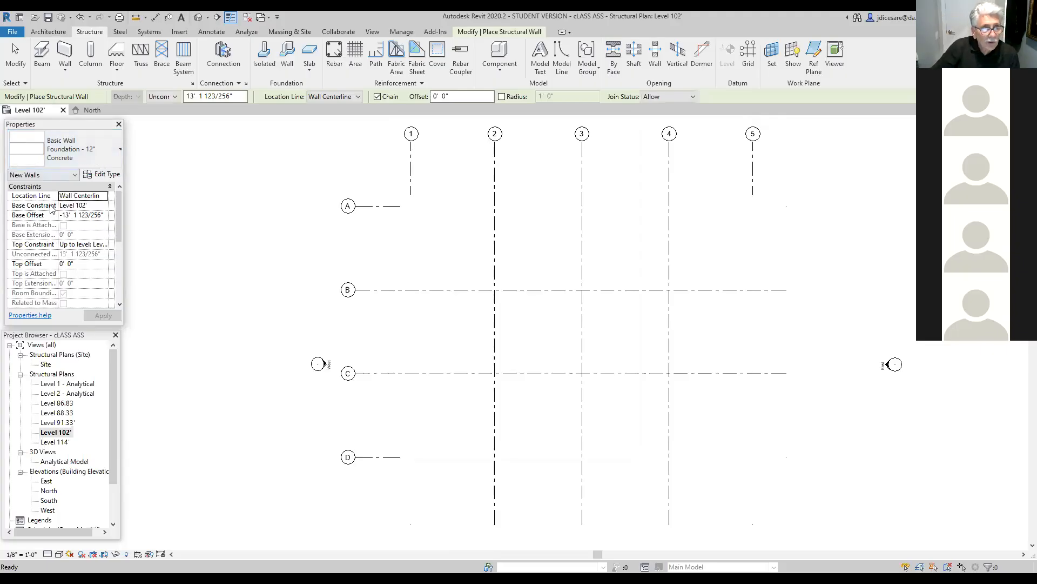
Constrain the new foundation walls from base Level 91.33' with a 0' 0" base offset up to Level 102'.
{"action": "left_click", "coordinate": [100, 245]}
{"action": "left_click", "coordinate": [103, 244]}
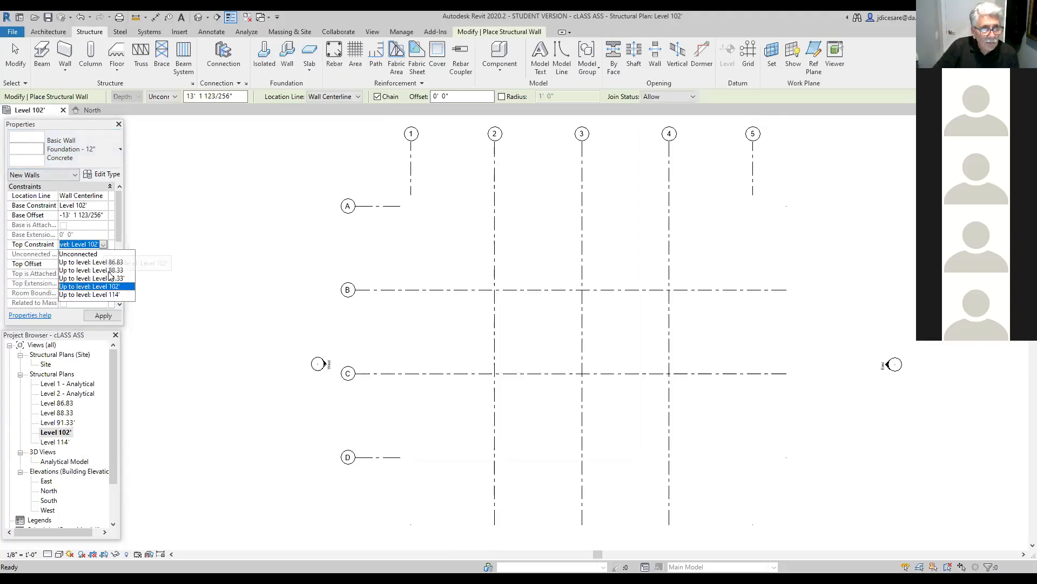
{"action": "left_click", "coordinate": [114, 287]}
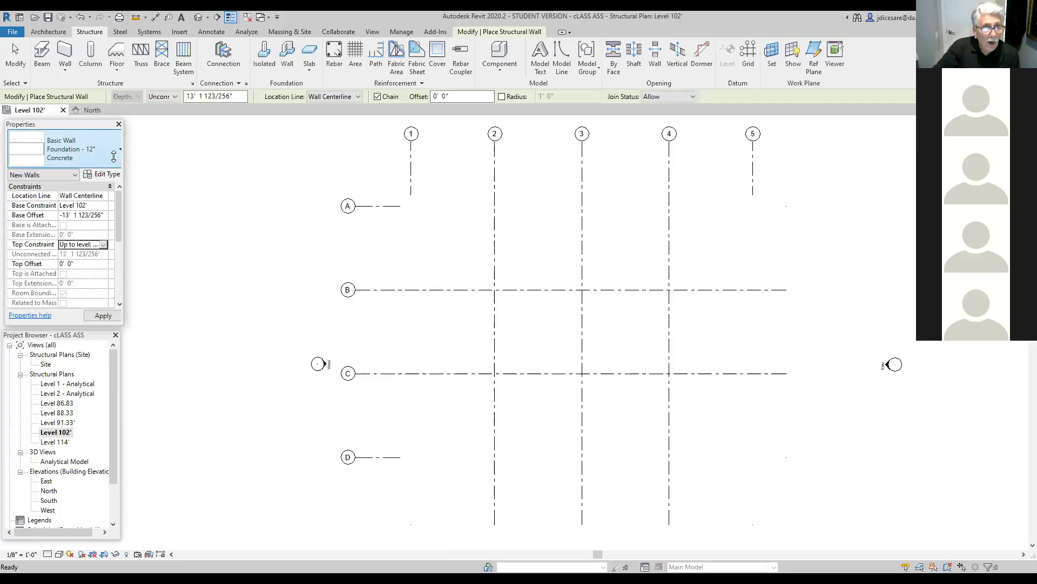
{"action": "left_click", "coordinate": [94, 205]}
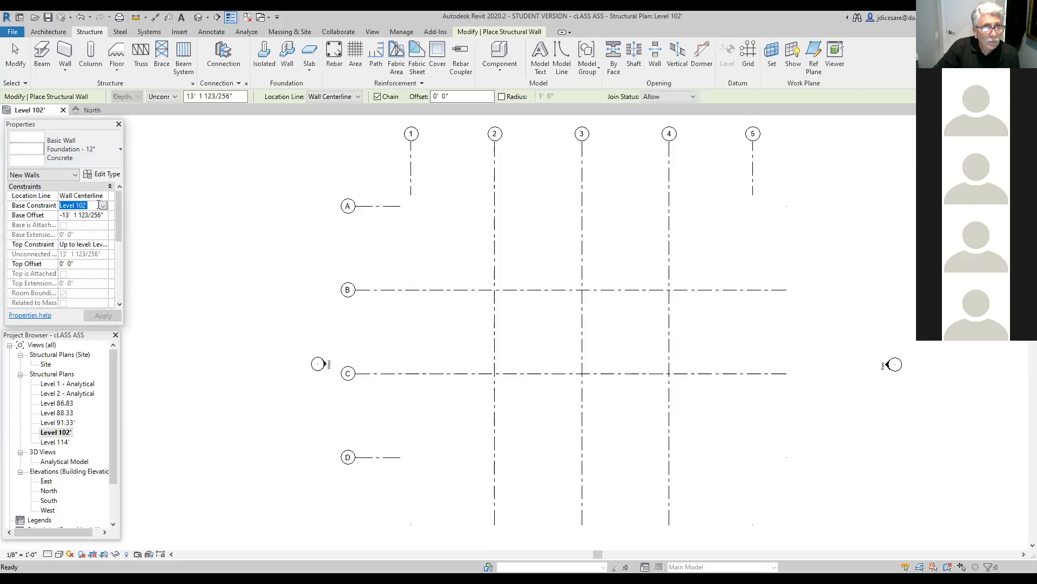
{"action": "left_click", "coordinate": [103, 205]}
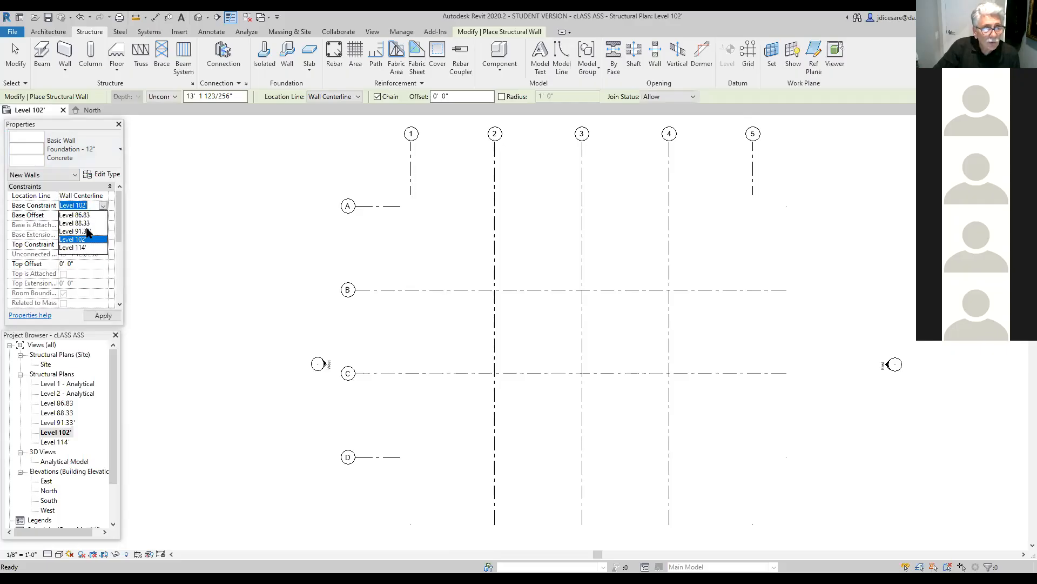
{"action": "left_click", "coordinate": [88, 231]}
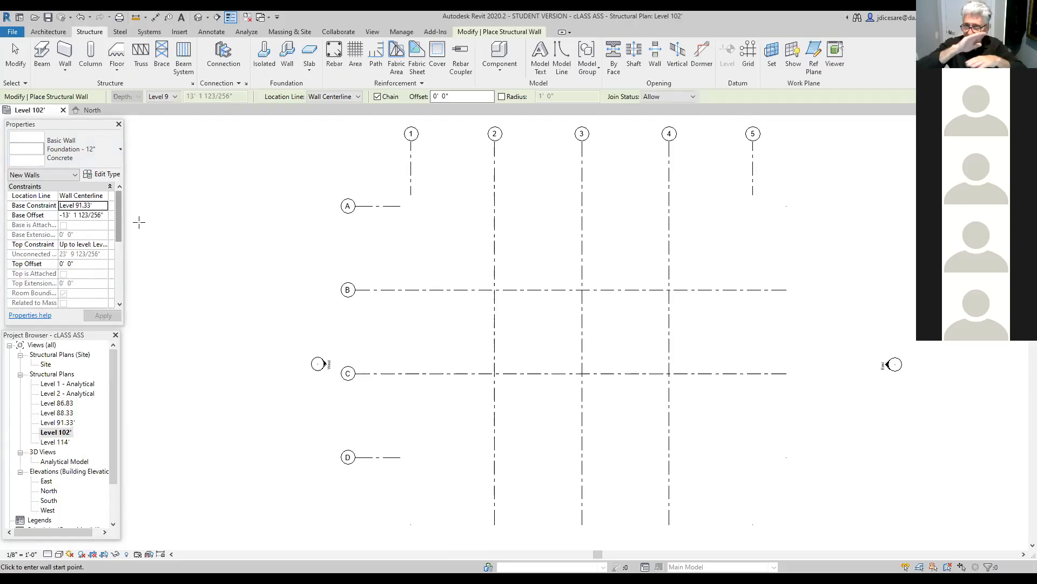
{"action": "left_click", "coordinate": [82, 215]}
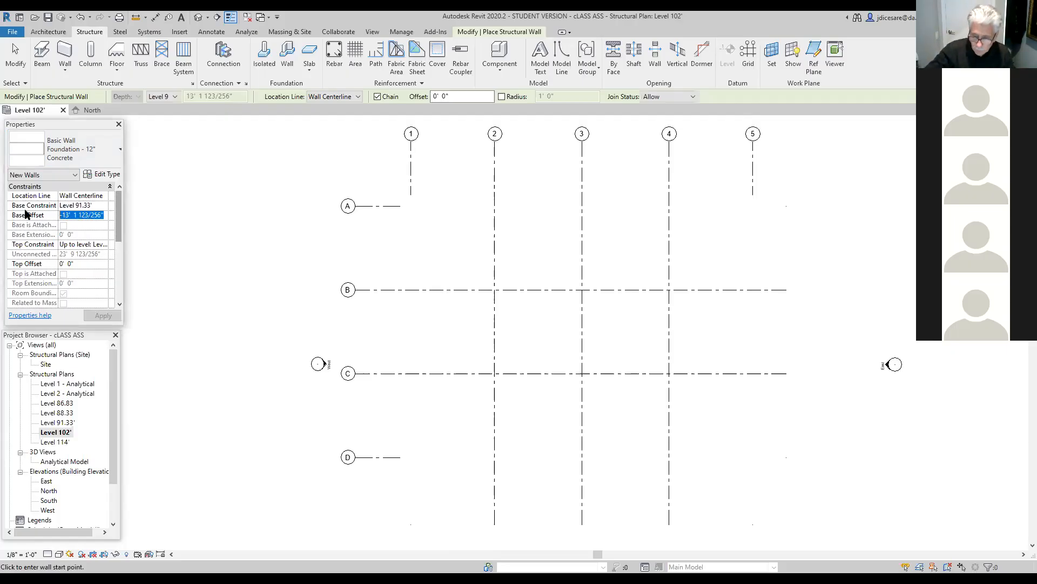
{"action": "type", "text": "0'  0"}
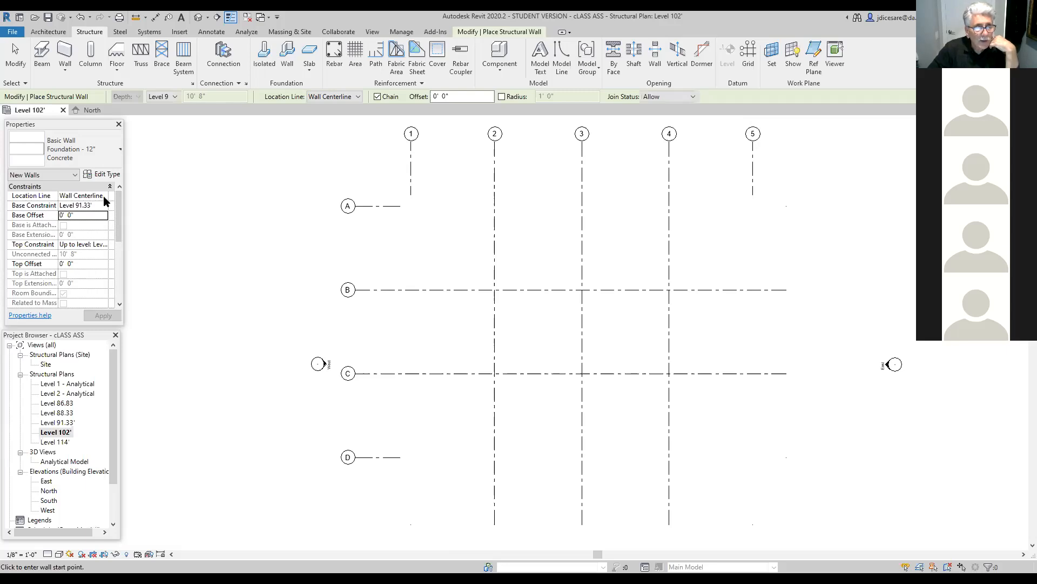
Set the location line for the new foundation walls to Finish Face: Interior.
{"action": "left_click", "coordinate": [104, 198]}
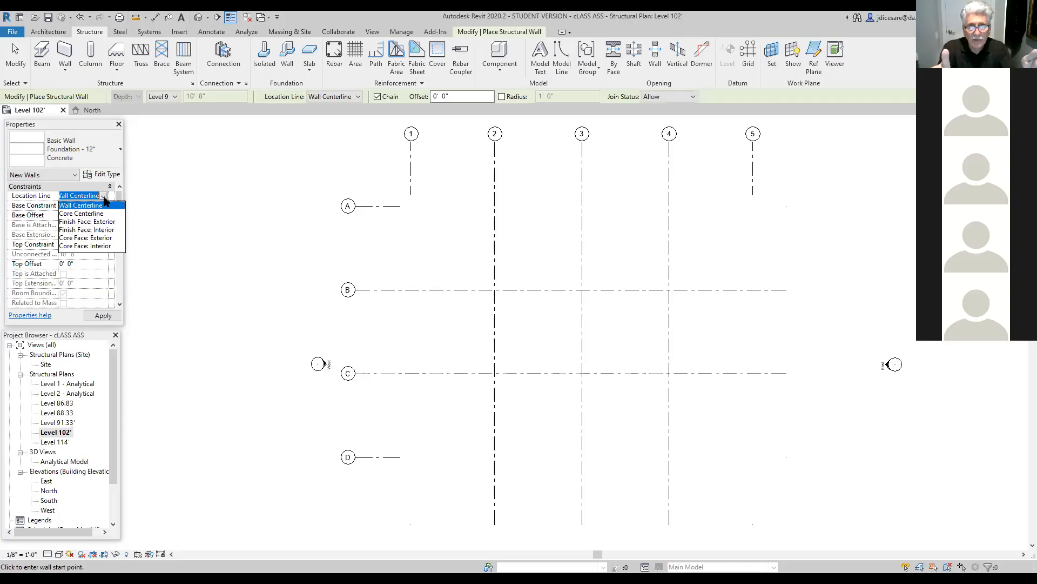
{"action": "left_click", "coordinate": [82, 230]}
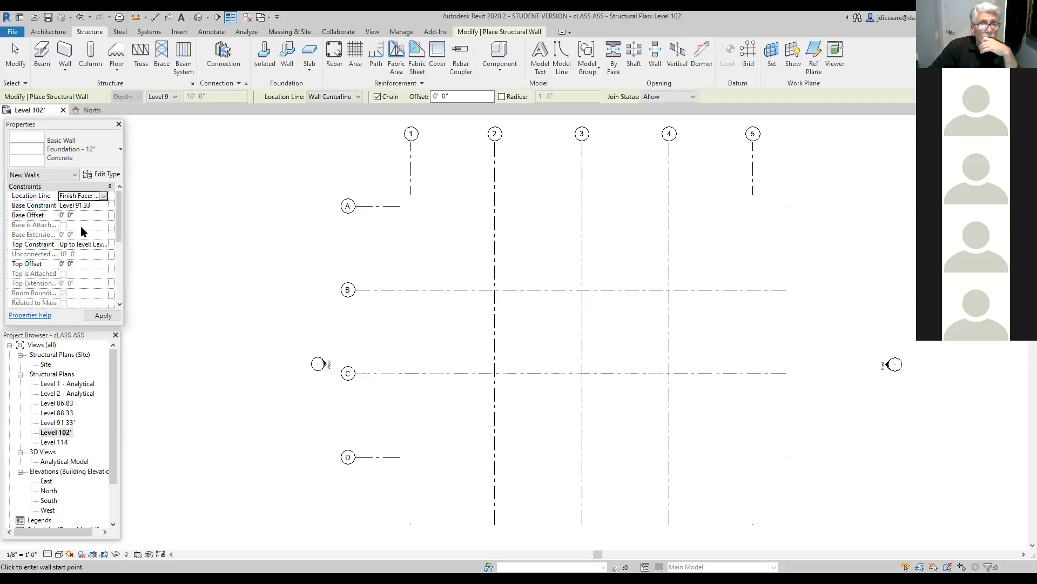
{"action": "left_click", "coordinate": [359, 96]}
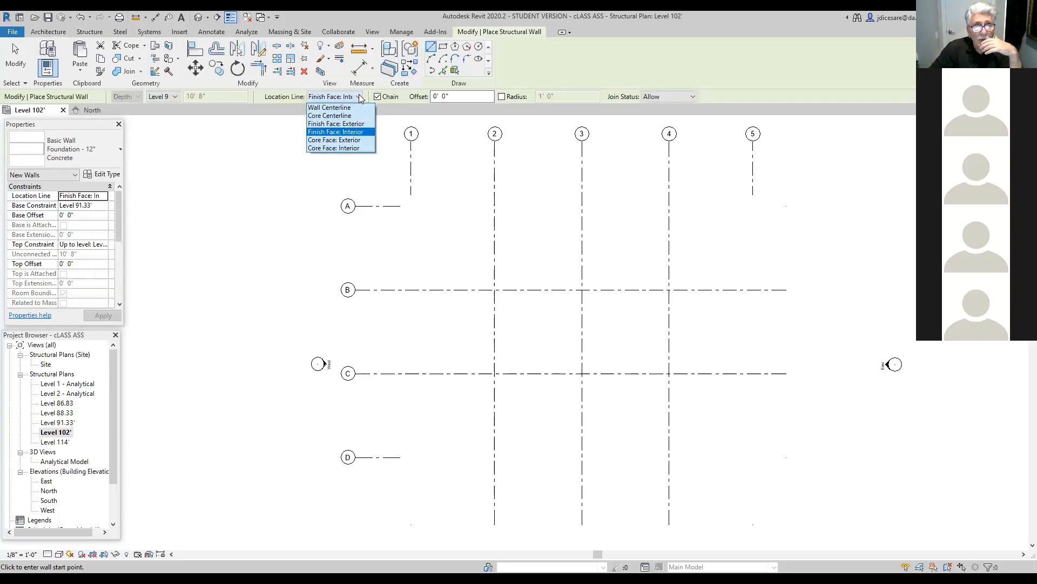
{"action": "left_click", "coordinate": [332, 133]}
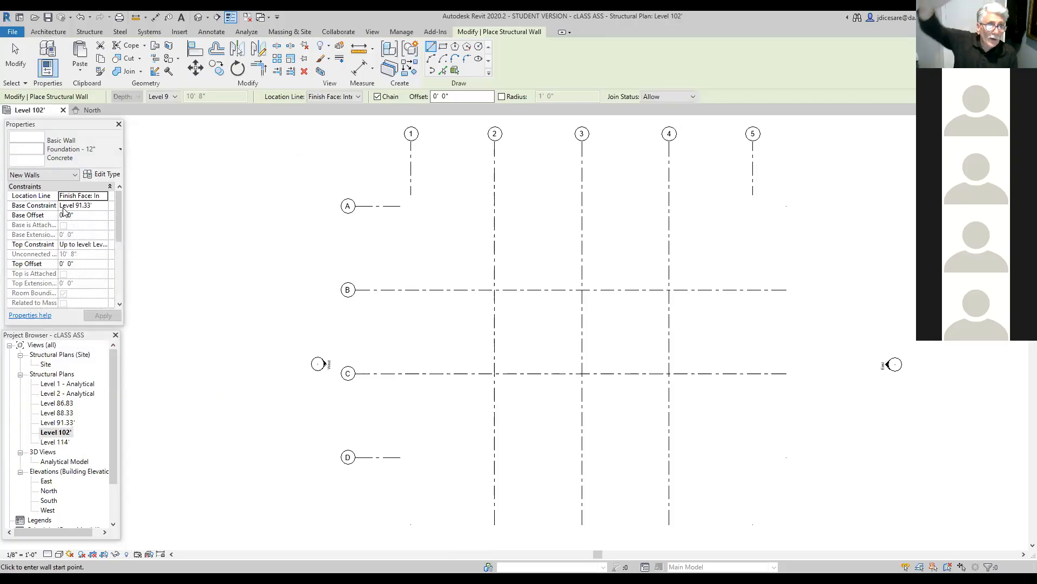
Draw a rectangle of foundation walls with top constraint Level 102' from grid intersection 1-A to intersection 5-D.
{"action": "left_click", "coordinate": [88, 247]}
{"action": "left_click", "coordinate": [103, 244]}
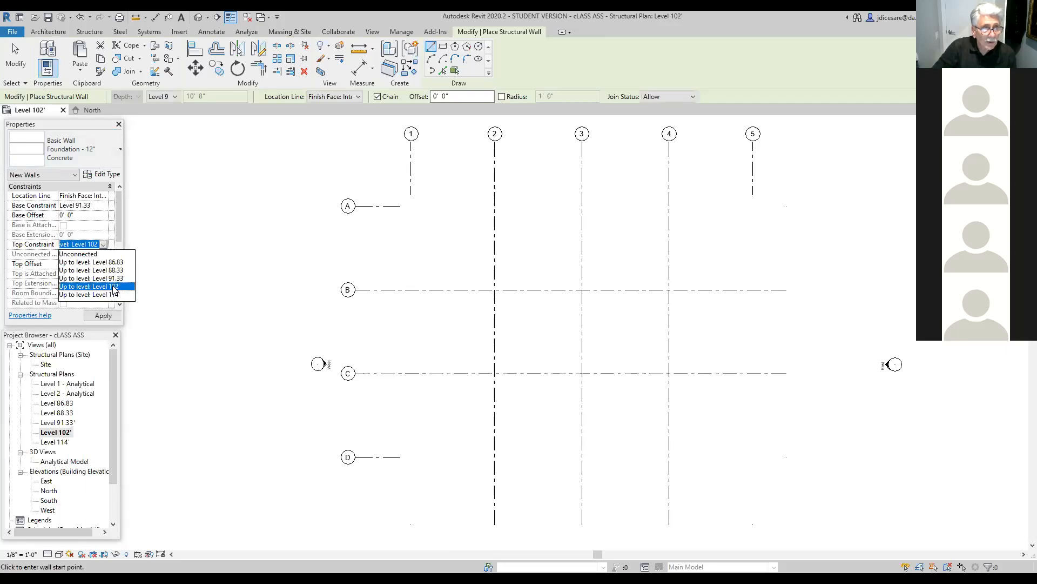
{"action": "left_click", "coordinate": [113, 289]}
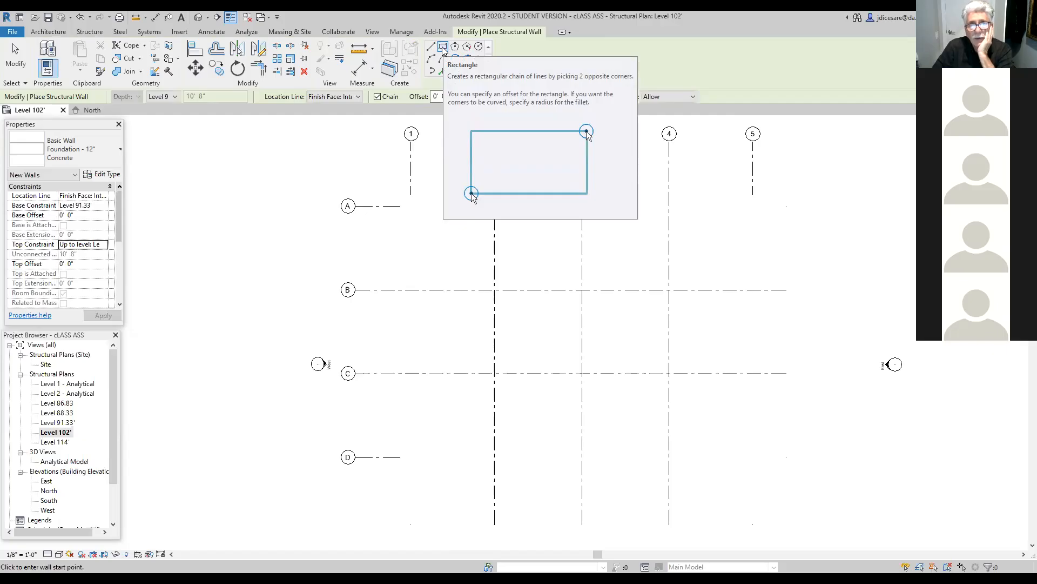
{"action": "left_click", "coordinate": [443, 48]}
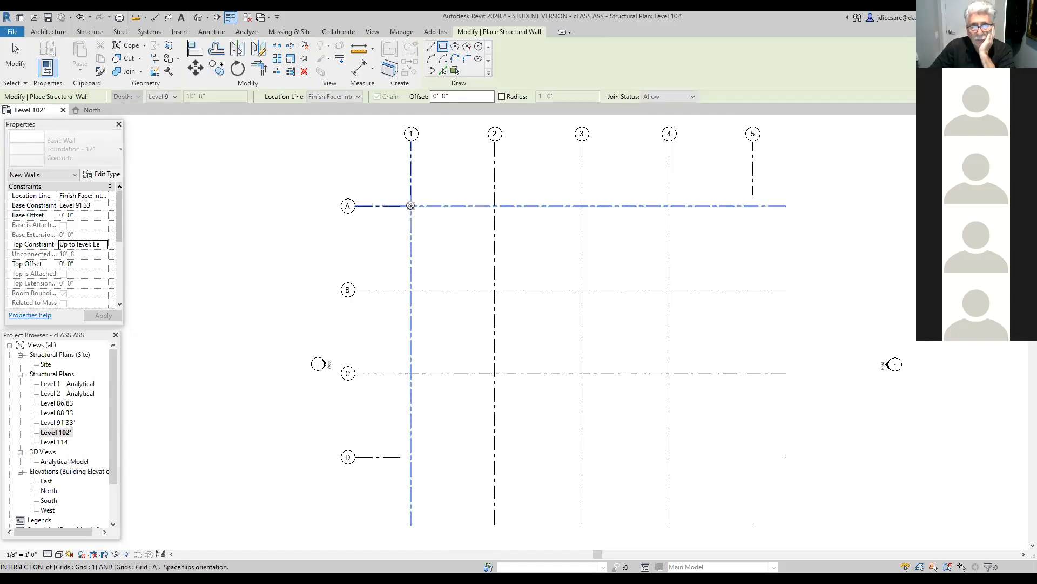
{"action": "left_click", "coordinate": [410, 206]}
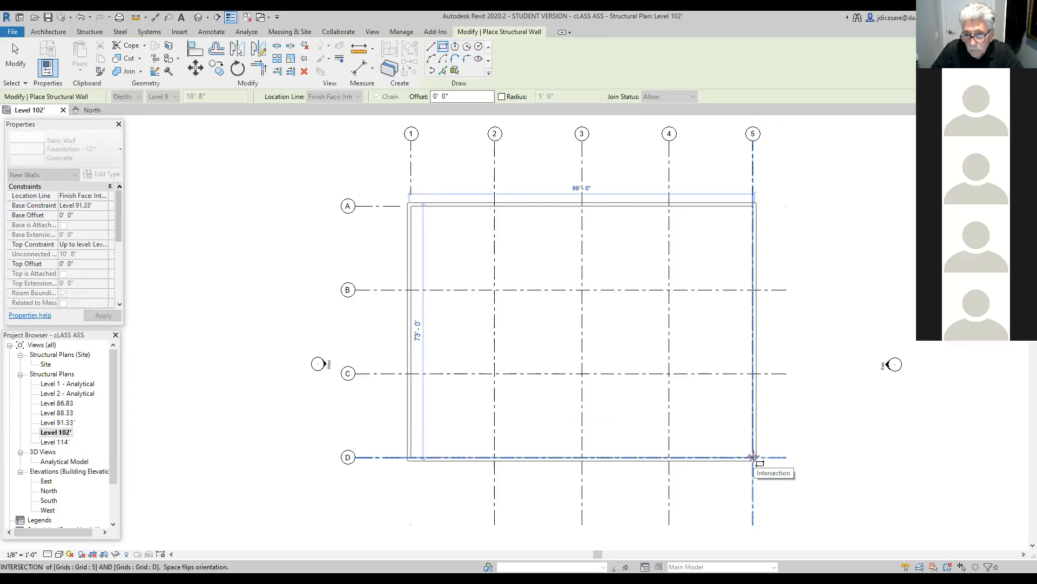
{"action": "left_click", "coordinate": [752, 456]}
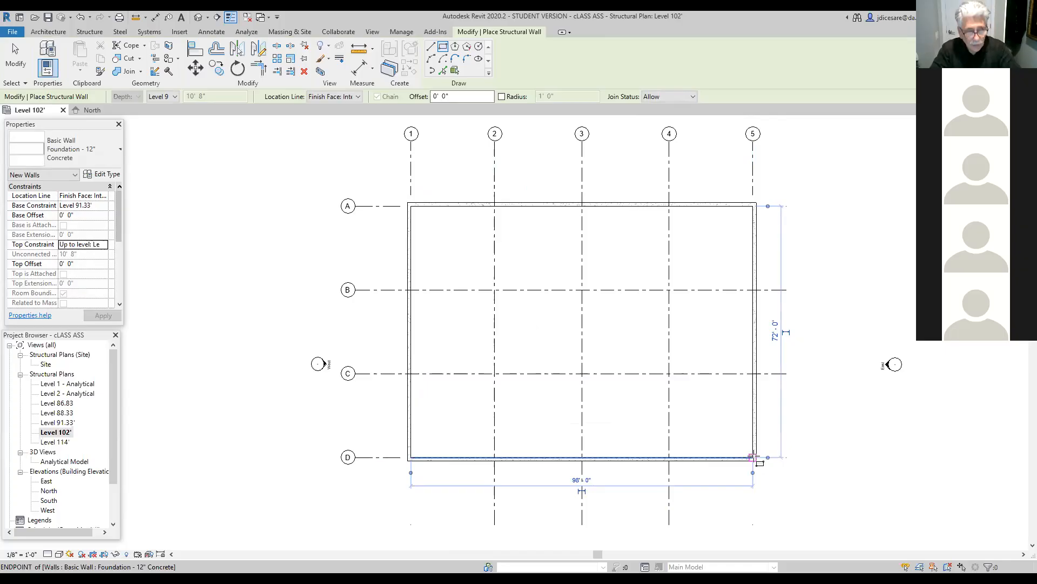
{"action": "key", "text": "Escape"}
{"action": "key", "text": "Escape"}
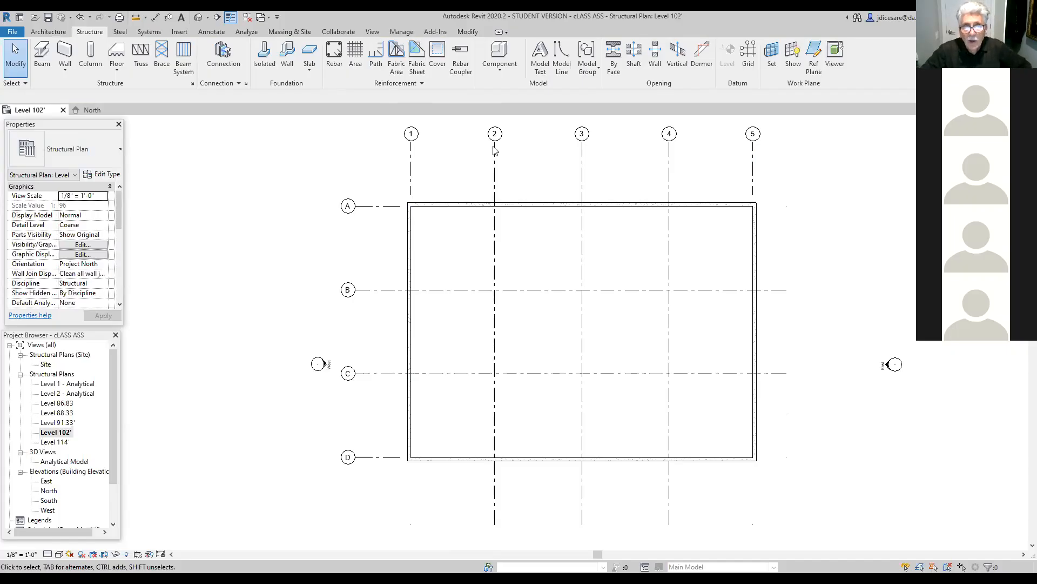
Select grid 1, compare an enclosing window selection of the four walls with a crossing selection including grids, and clear the selection.
{"action": "left_click", "coordinate": [412, 179]}
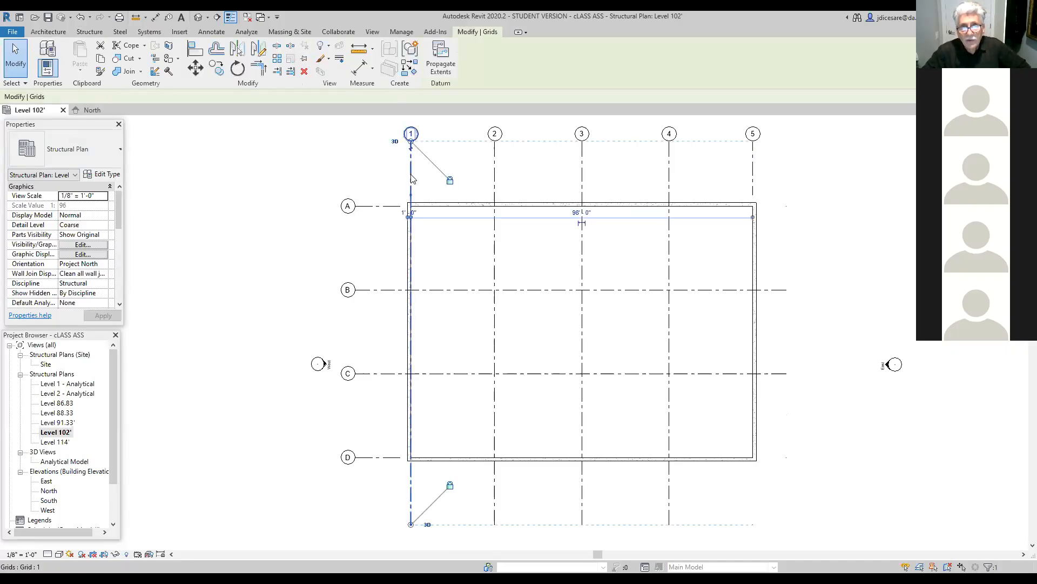
{"action": "left_click", "coordinate": [453, 269]}
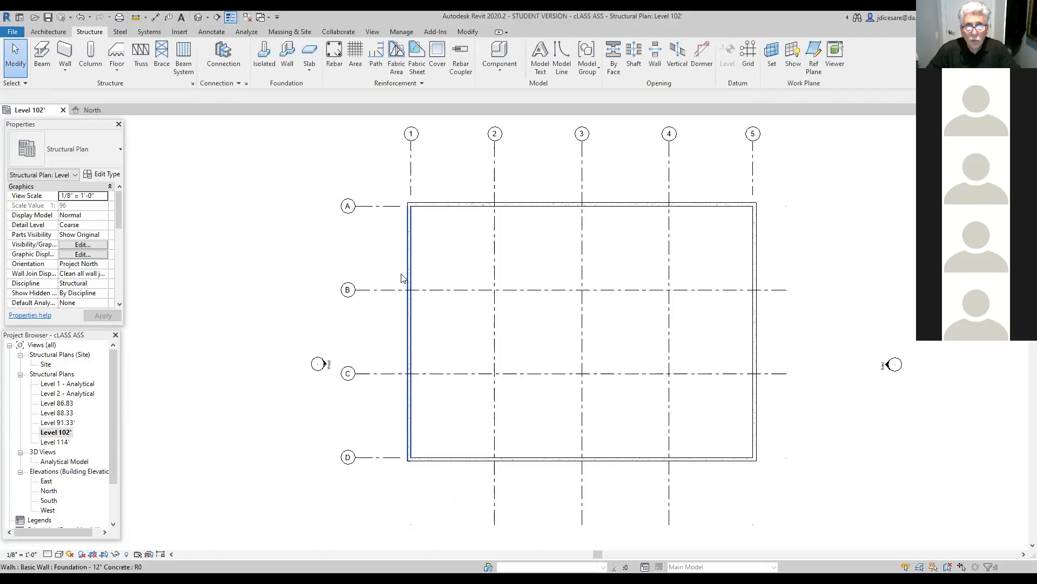
{"action": "left_click_drag", "start_coordinate": [383, 170], "coordinate": [775, 482]}
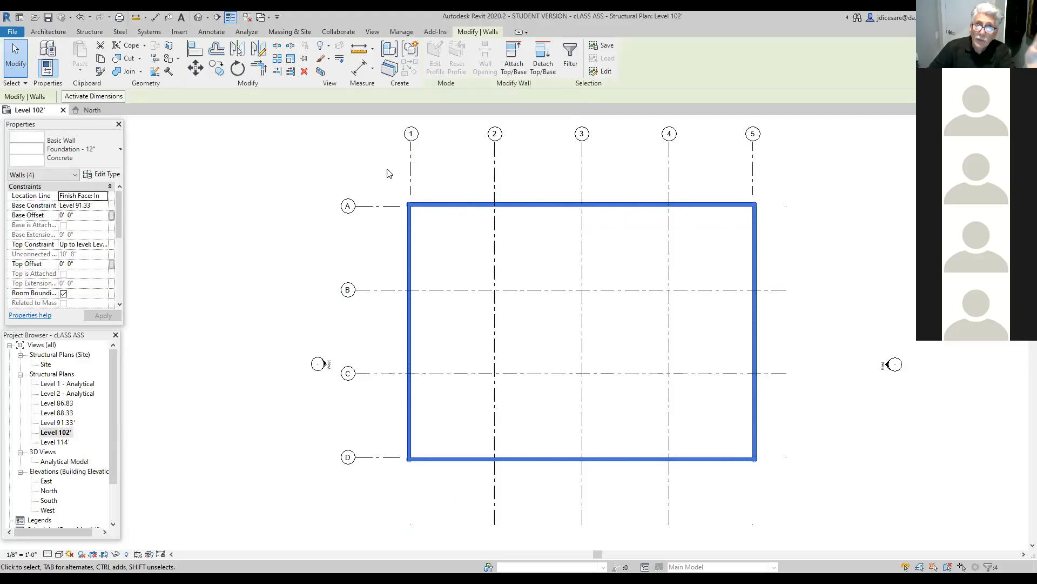
{"action": "left_click", "coordinate": [948, 523]}
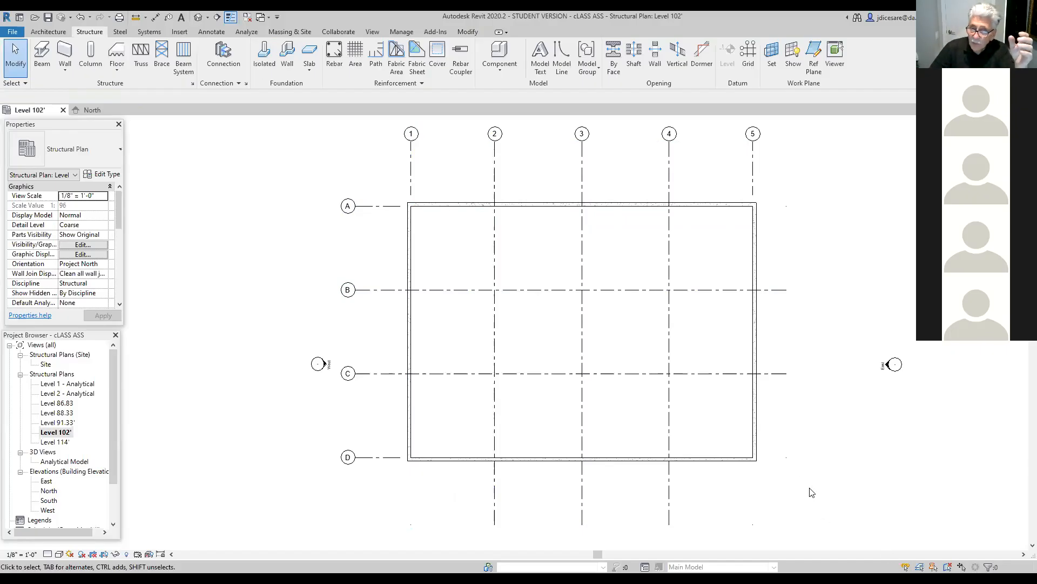
{"action": "left_click_drag", "start_coordinate": [767, 468], "coordinate": [378, 186]}
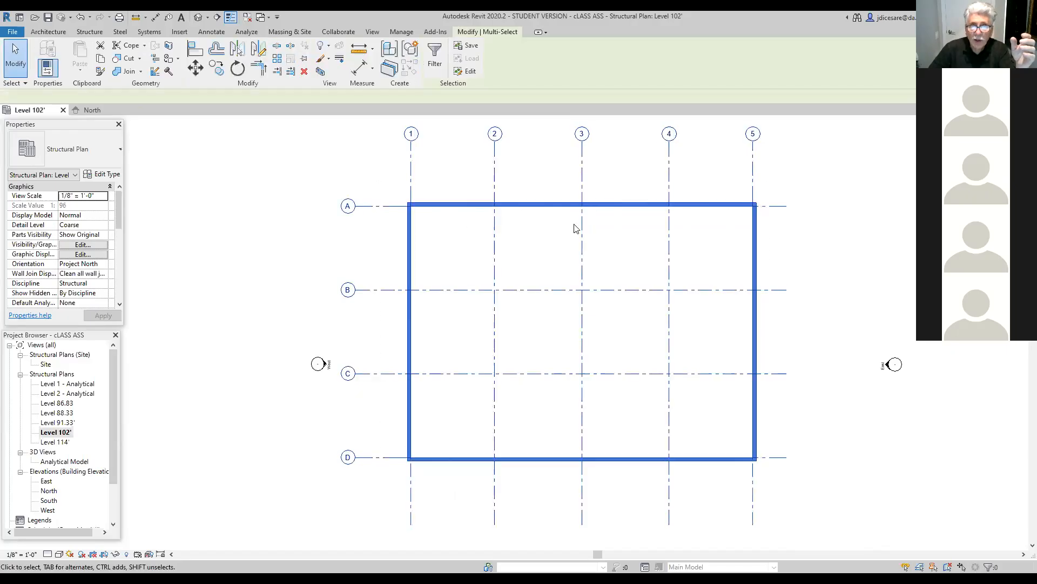
{"action": "left_click", "coordinate": [724, 501]}
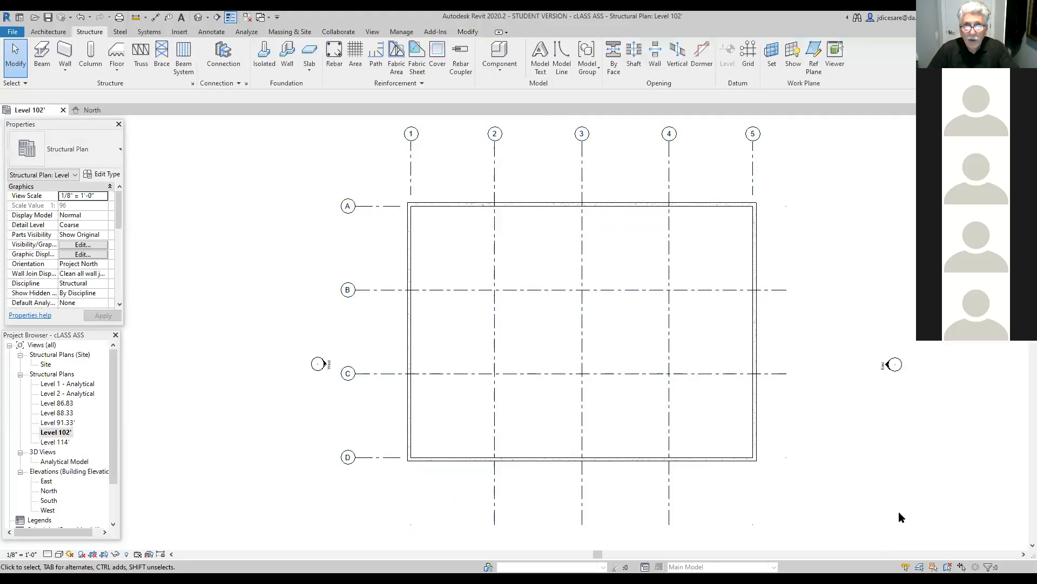
Select grids 1, 2 and 3 together and remove grid 2 from the selection.
{"action": "left_click", "coordinate": [412, 184]}
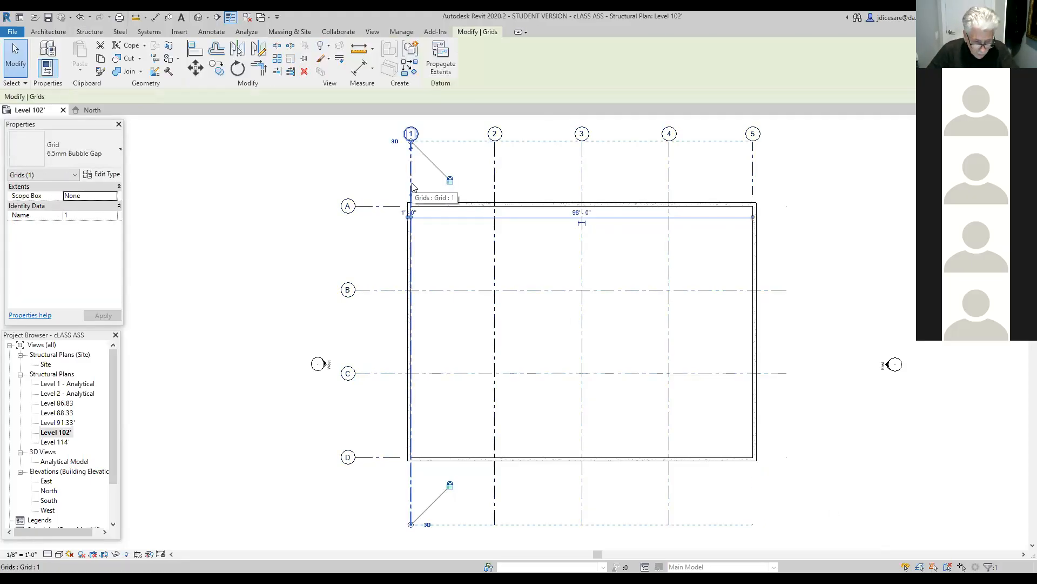
{"action": "left_click", "coordinate": [495, 186], "text": "ctrl"}
{"action": "left_click", "coordinate": [582, 181], "text": "ctrl"}
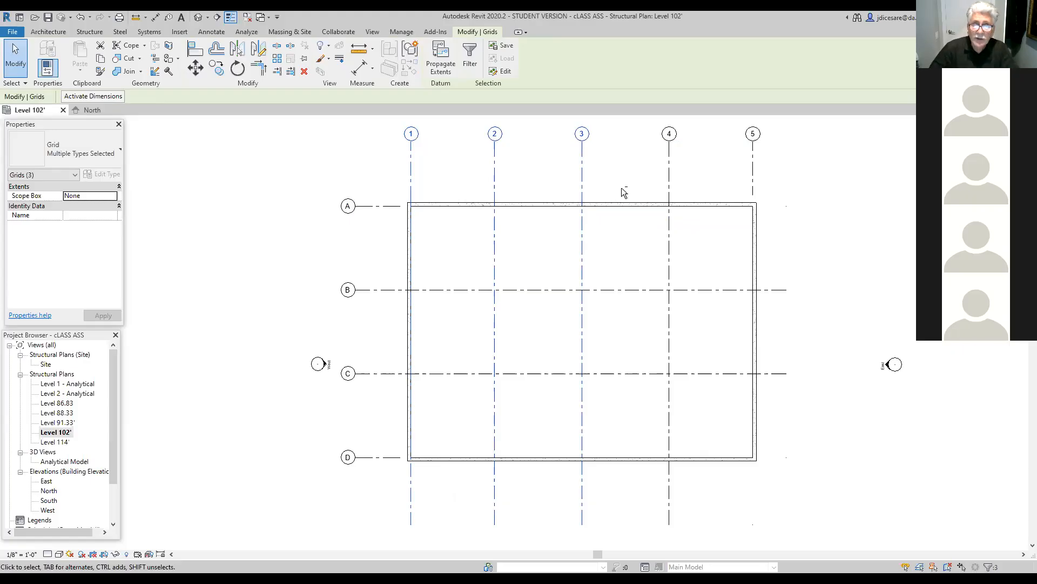
{"action": "left_click", "coordinate": [494, 176], "text": "shift"}
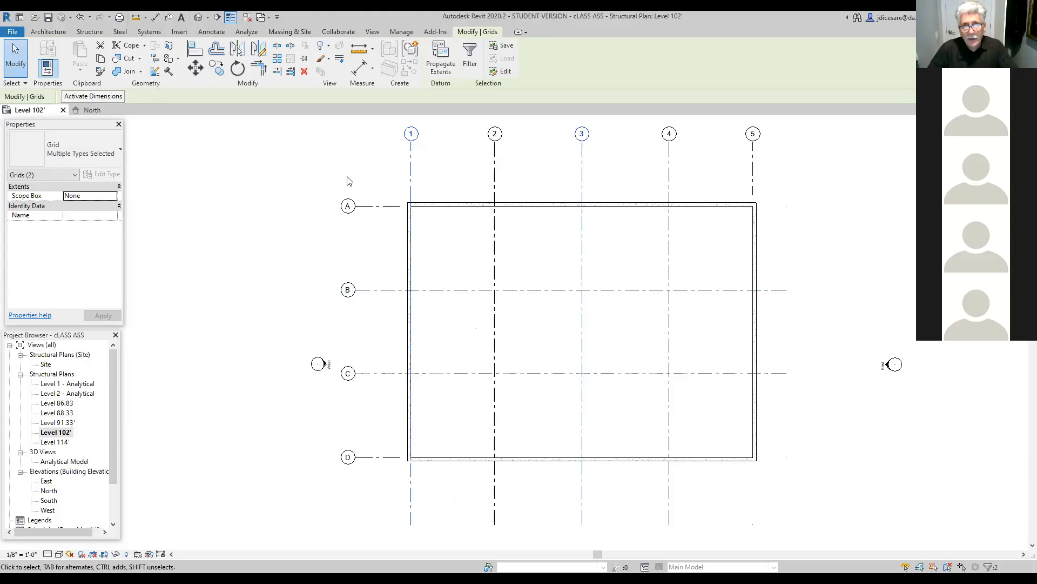
Window-select only the four foundation walls, crossing-select them together with all the grids, and clear the selection.
{"action": "left_click_drag", "start_coordinate": [371, 170], "coordinate": [772, 484]}
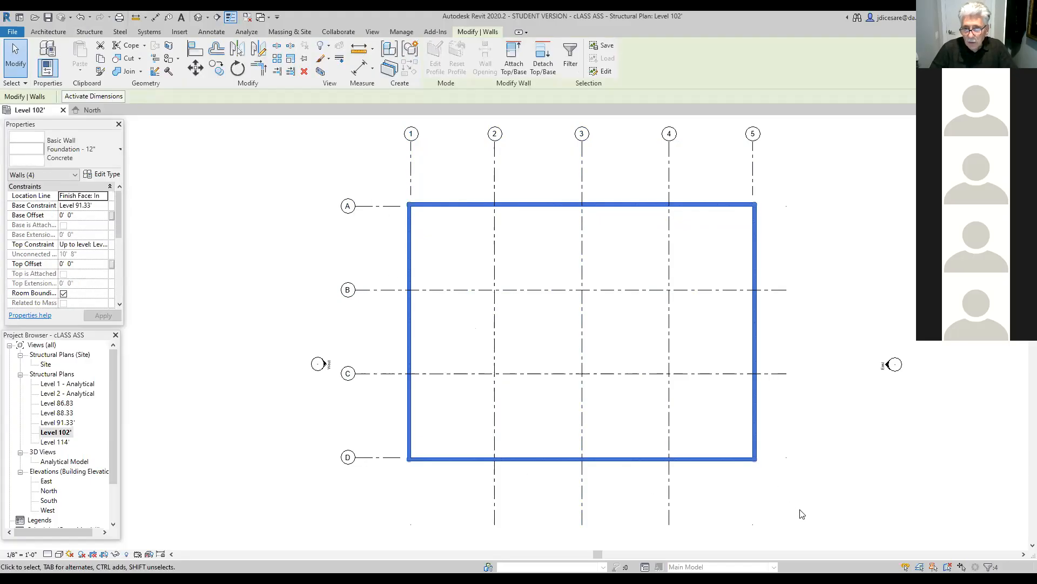
{"action": "left_click_drag", "start_coordinate": [786, 476], "coordinate": [370, 178]}
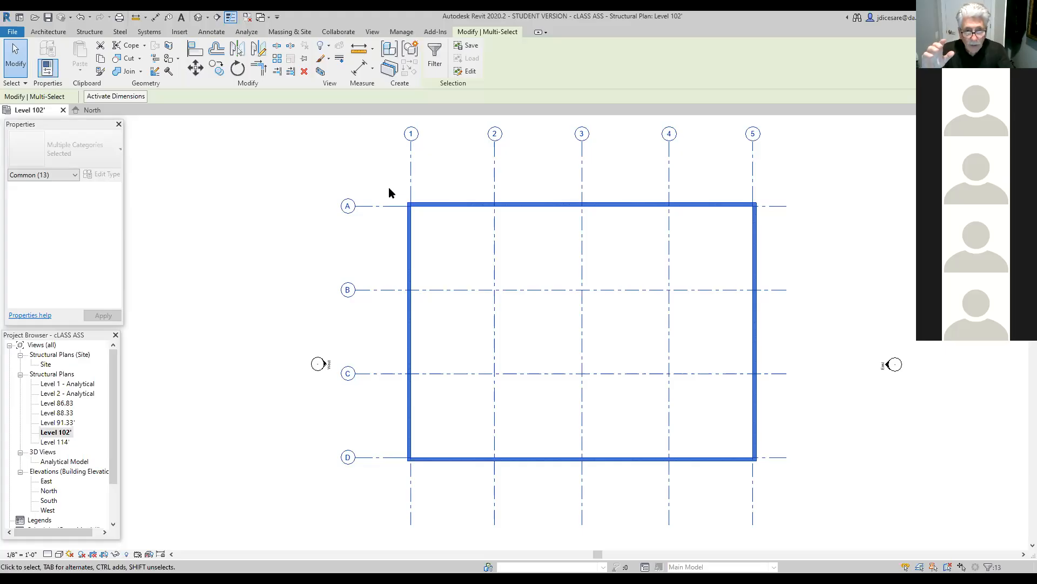
{"action": "key", "text": "Escape"}
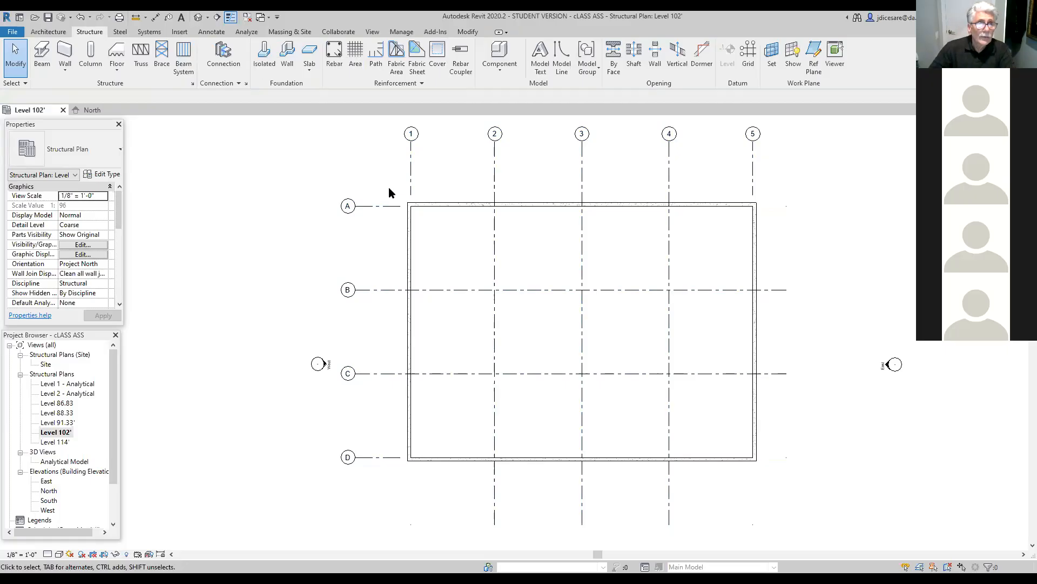
Delete the four foundation walls without affecting the grids.
{"action": "left_click_drag", "start_coordinate": [387, 187], "coordinate": [787, 486]}
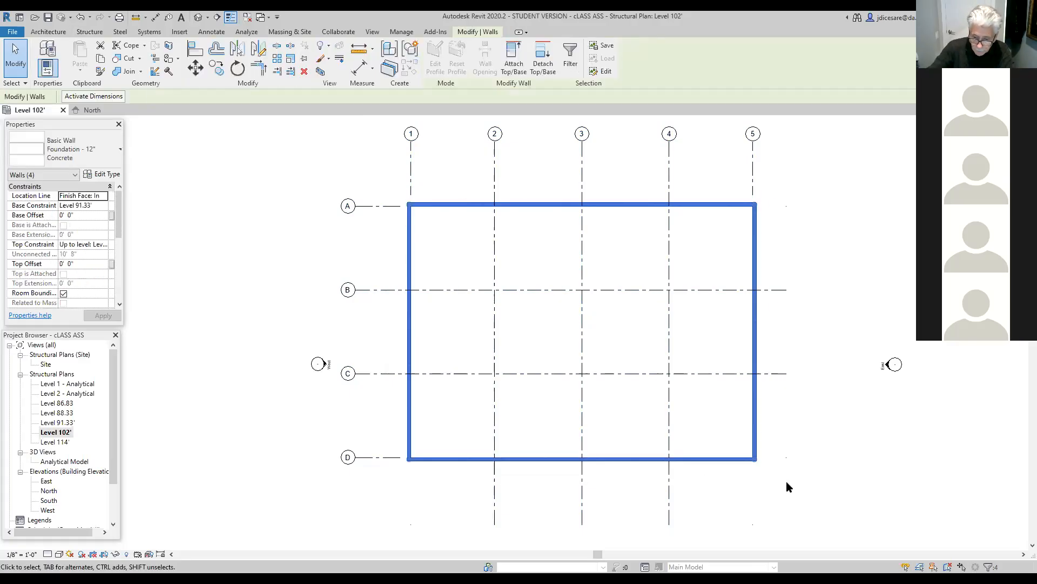
{"action": "key", "text": "Delete"}
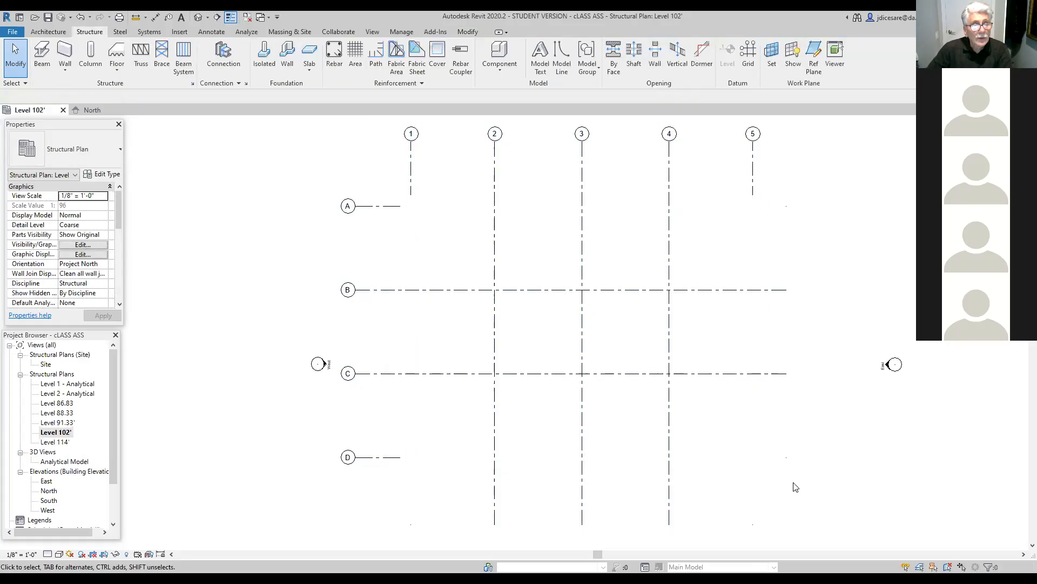
Draw a rectangle of Foundation - 12" Concrete structural walls from grid intersection 1-A to intersection 5-D and leave the wall command.
{"action": "left_click", "coordinate": [64, 68]}
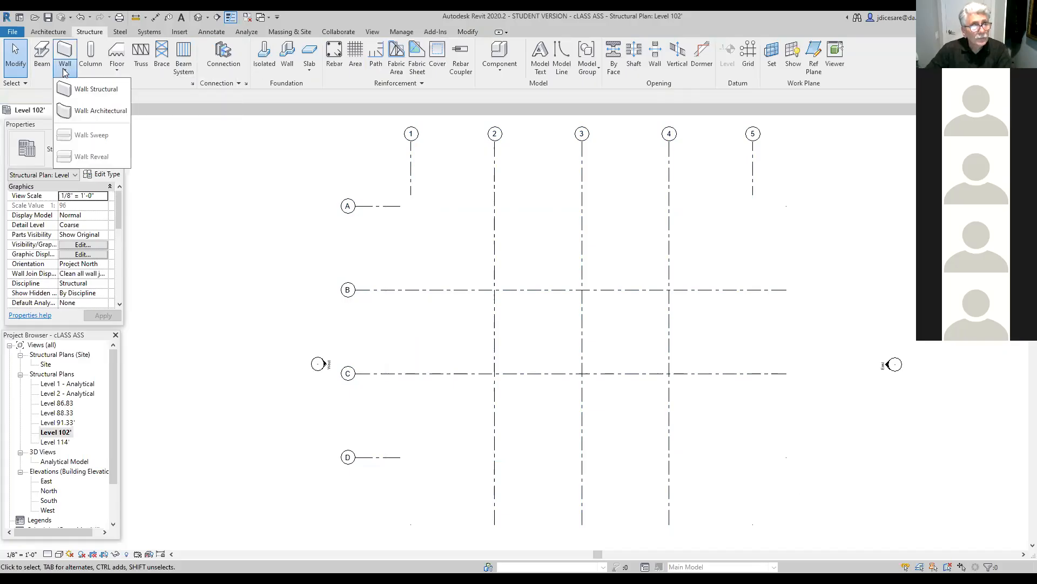
{"action": "left_click", "coordinate": [97, 91]}
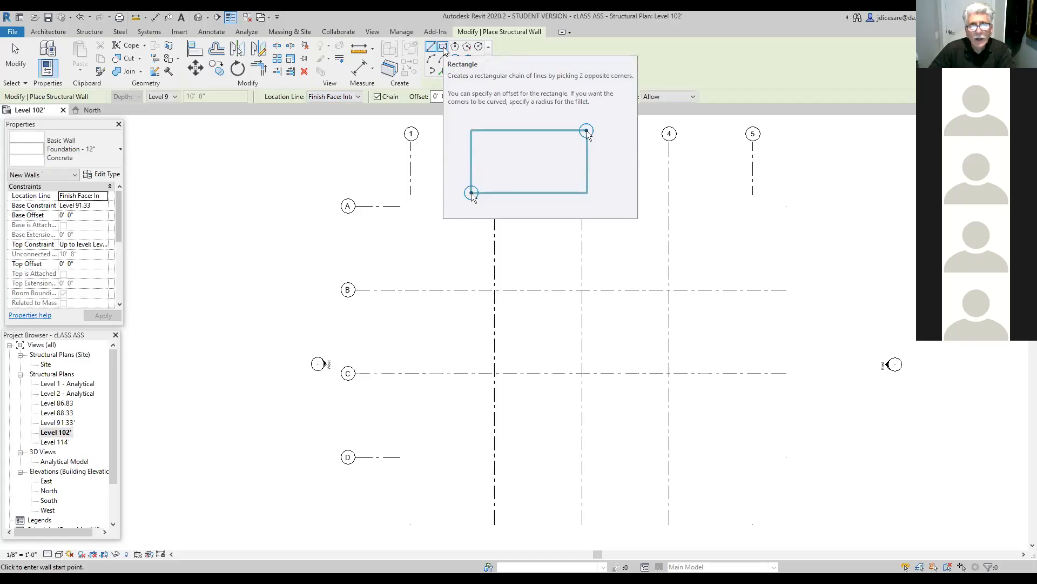
{"action": "left_click", "coordinate": [443, 48]}
{"action": "scroll", "coordinate": [425, 239], "scroll_direction": "up", "scroll_amount": 1}
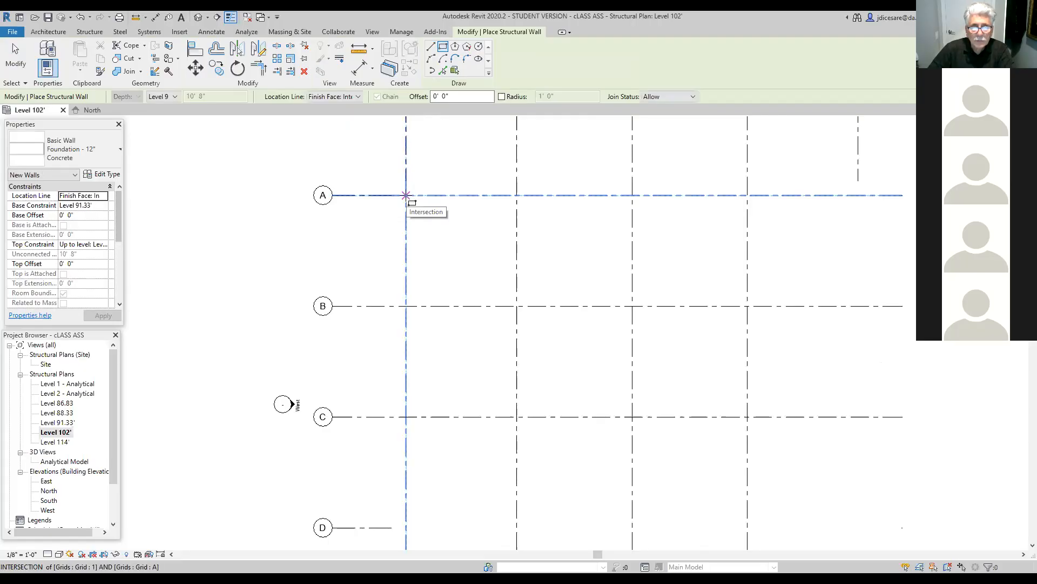
{"action": "left_click", "coordinate": [406, 195]}
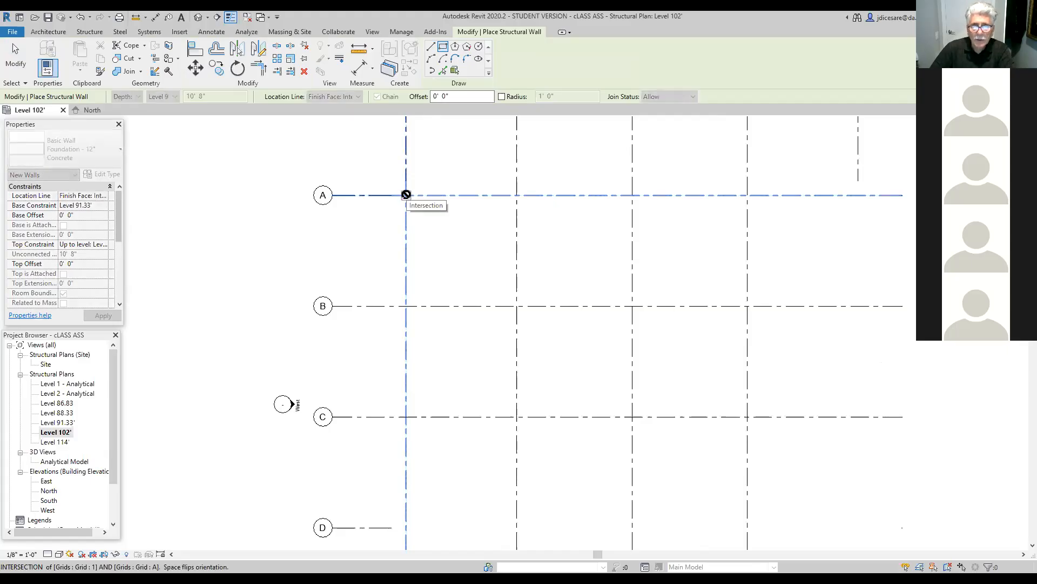
{"action": "middle_click_drag", "start_coordinate": [695, 472], "coordinate": [534, 319]}
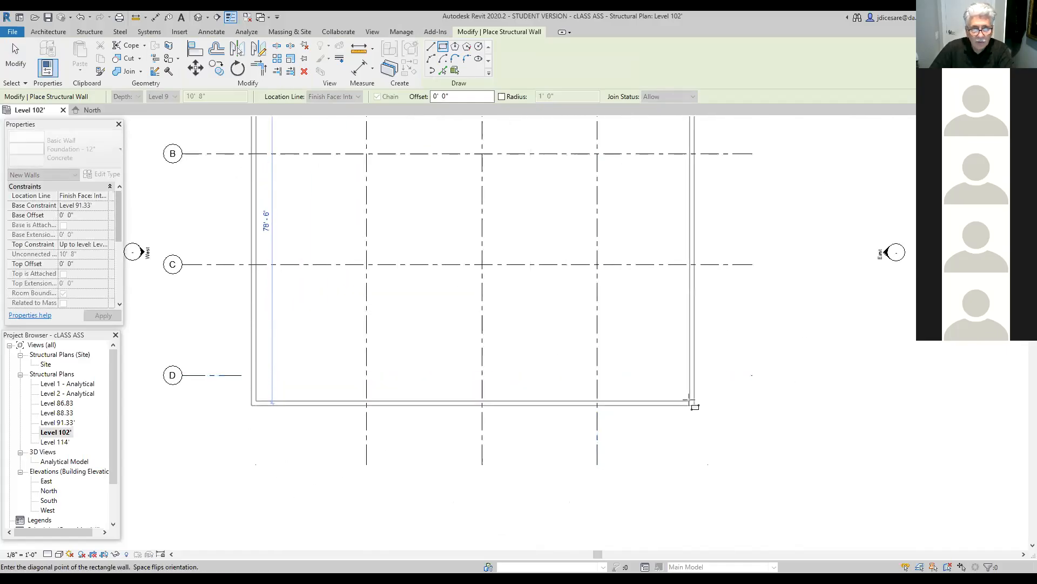
{"action": "scroll", "coordinate": [692, 402], "scroll_direction": "up", "scroll_amount": 2}
{"action": "scroll", "coordinate": [691, 402], "scroll_direction": "down", "scroll_amount": 4}
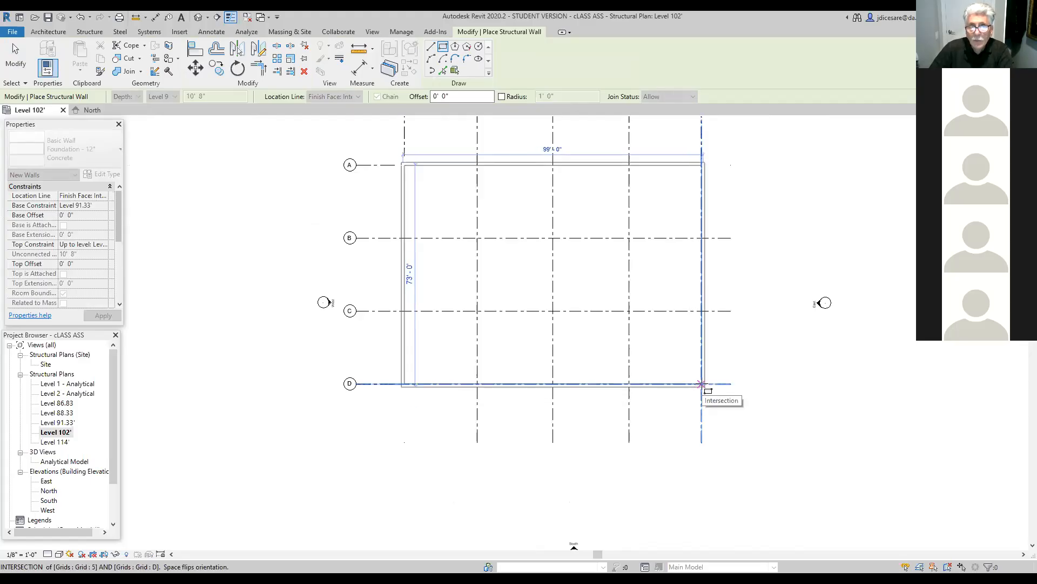
{"action": "left_click", "coordinate": [702, 383]}
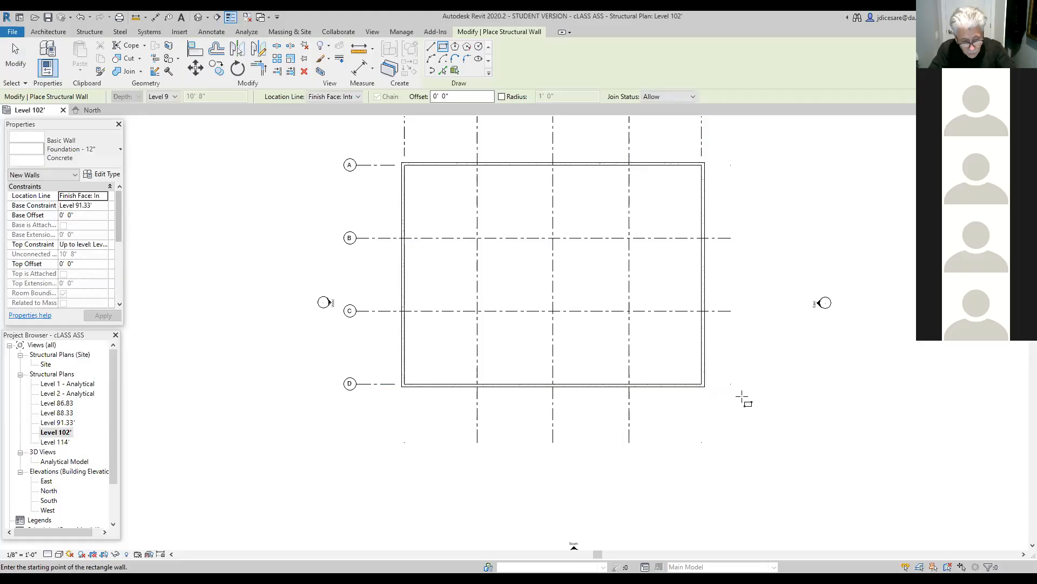
{"action": "key", "text": "Escape"}
{"action": "key", "text": "Escape"}
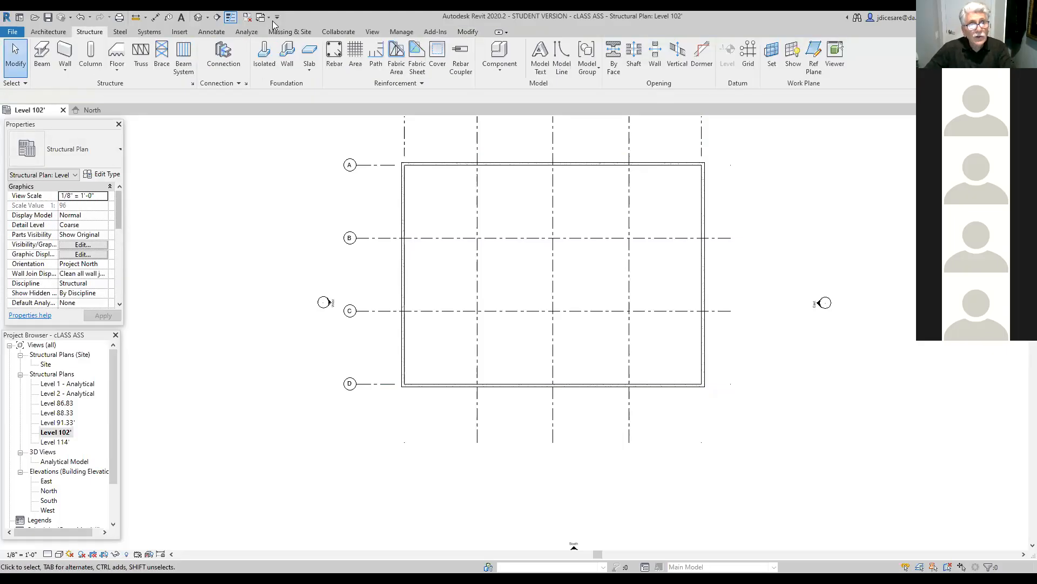
Open the default 3D view, inspect the foundation walls from several corner directions, and bring up the navigation wheel.
{"action": "left_click", "coordinate": [197, 18]}
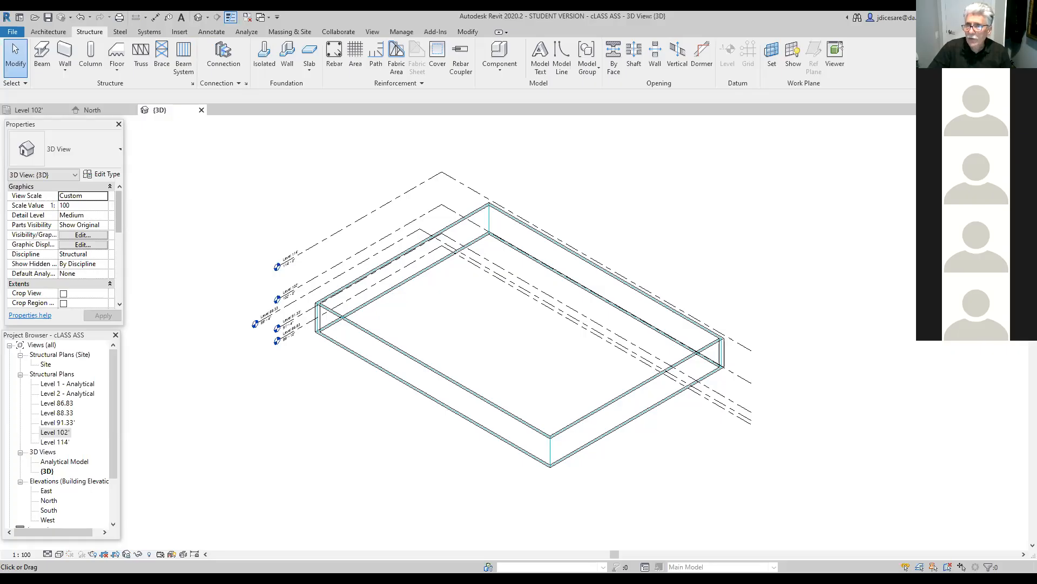
{"action": "left_click", "coordinate": [999, 147]}
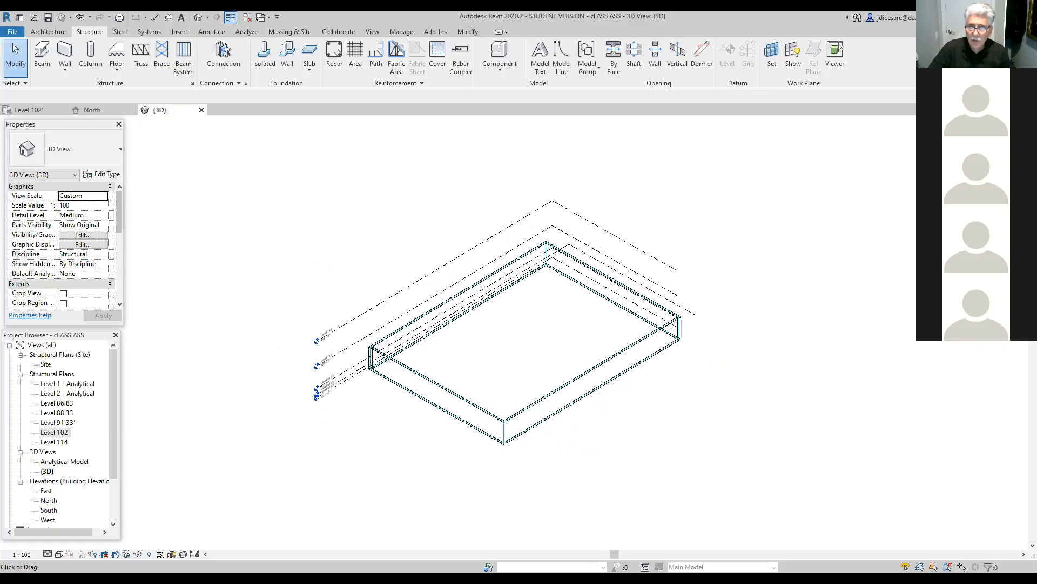
{"action": "left_click", "coordinate": [998, 145]}
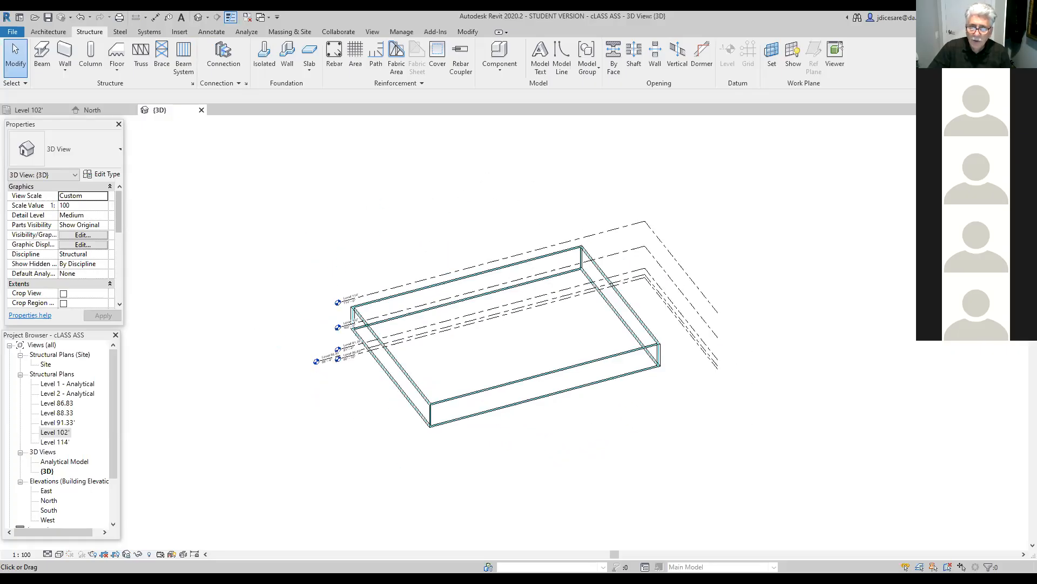
{"action": "left_click", "coordinate": [998, 146]}
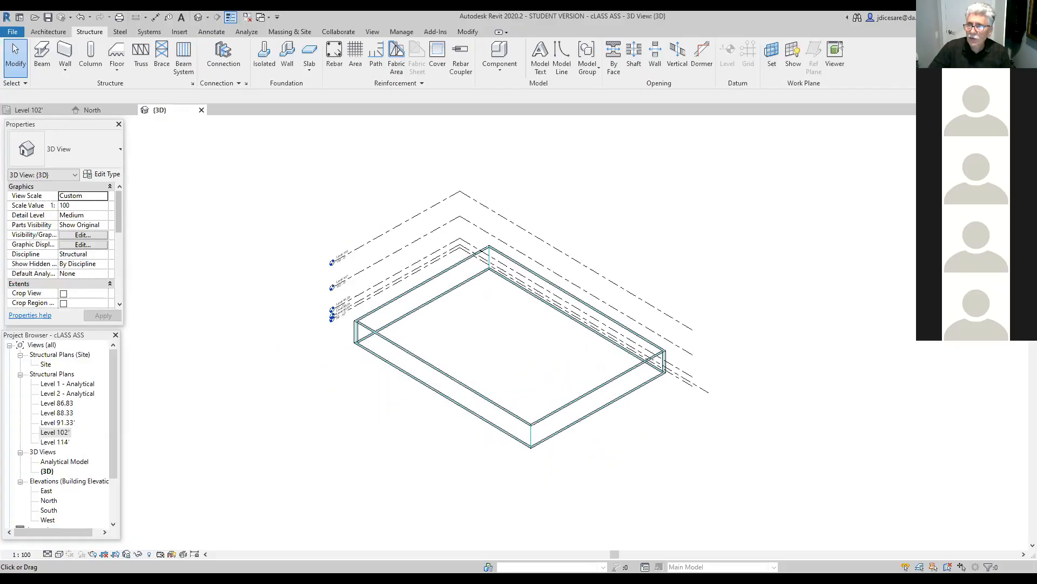
{"action": "left_click", "coordinate": [998, 146]}
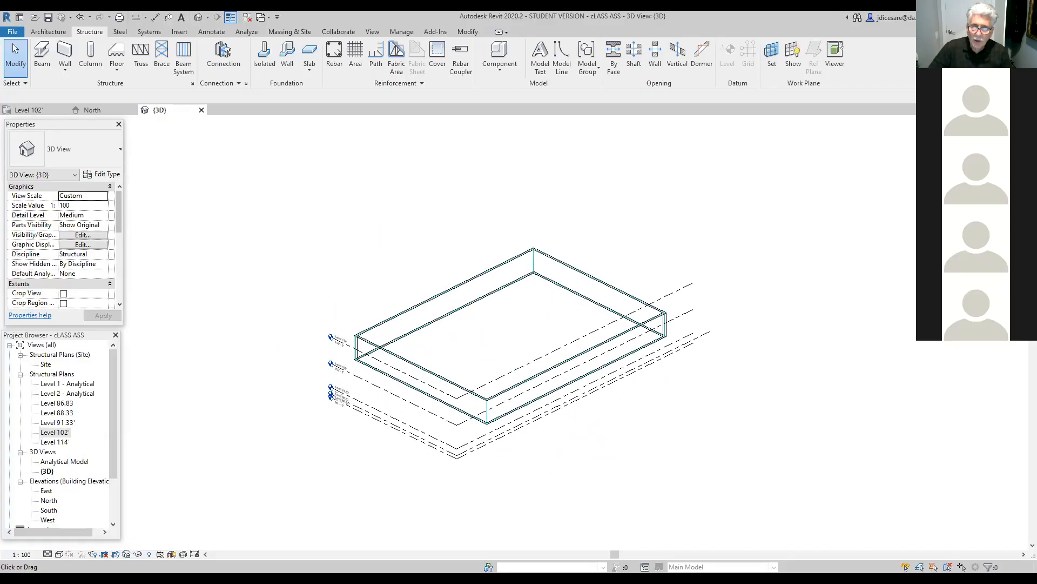
{"action": "left_click", "coordinate": [998, 146]}
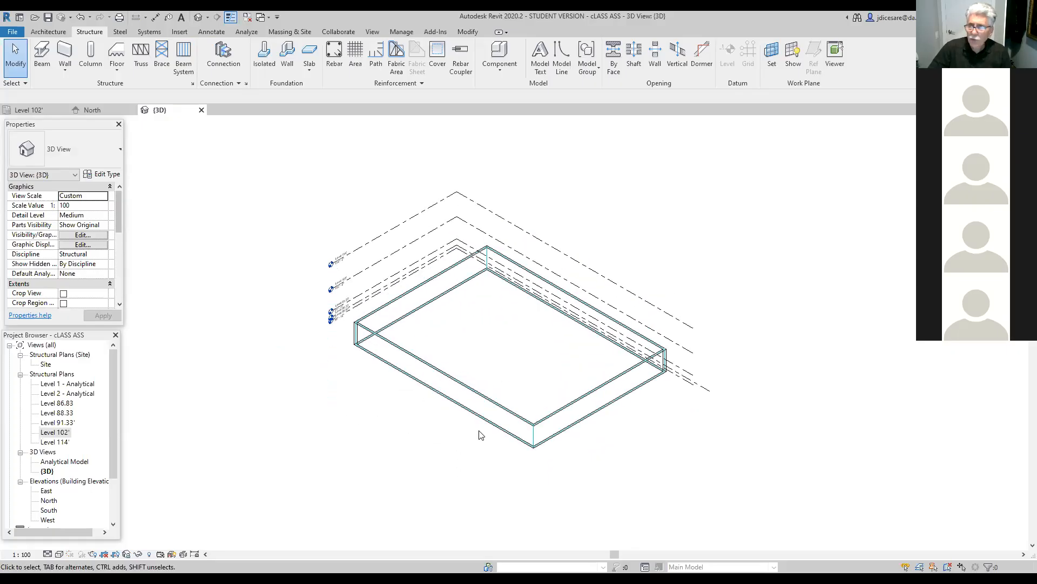
{"action": "left_click", "coordinate": [1019, 198]}
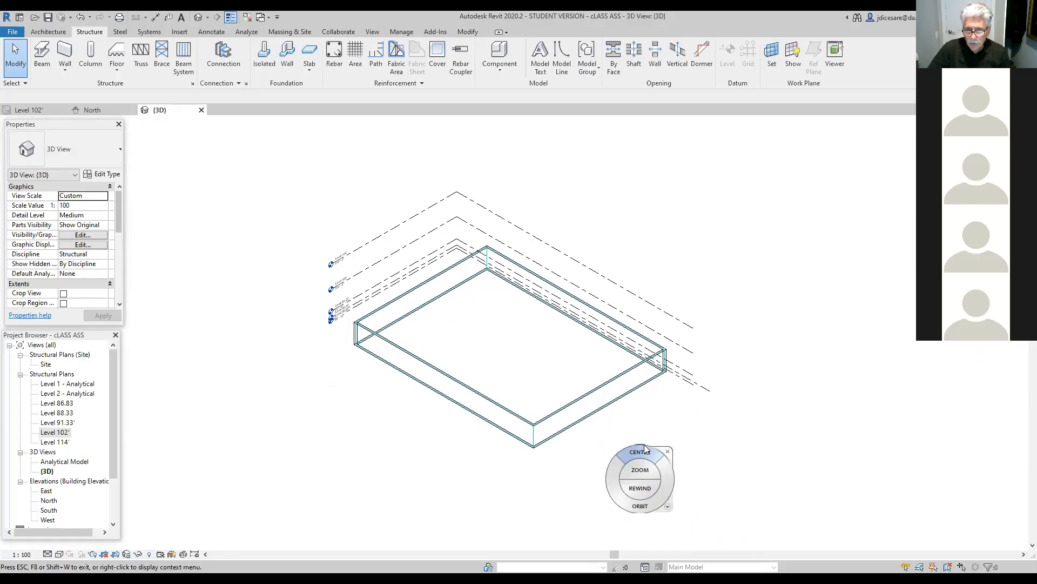
Orbit the foundation walls with the navigation wheel, dismiss the wheel, and return the 3D view to a corner orientation.
{"action": "mouse_move", "coordinate": [643, 494]}
{"action": "left_mouse_down"}
{"action": "mouse_move", "coordinate": [591, 476]}
{"action": "mouse_move", "coordinate": [620, 412]}
{"action": "mouse_move", "coordinate": [716, 440]}
{"action": "mouse_move", "coordinate": [621, 453]}
{"action": "mouse_move", "coordinate": [578, 244]}
{"action": "mouse_move", "coordinate": [629, 437]}
{"action": "mouse_move", "coordinate": [614, 468]}
{"action": "mouse_move", "coordinate": [520, 476]}
{"action": "mouse_move", "coordinate": [622, 411]}
{"action": "mouse_move", "coordinate": [653, 448]}
{"action": "mouse_move", "coordinate": [715, 417]}
{"action": "mouse_move", "coordinate": [712, 461]}
{"action": "mouse_move", "coordinate": [765, 513]}
{"action": "mouse_move", "coordinate": [669, 504]}
{"action": "mouse_move", "coordinate": [667, 484]}
{"action": "left_mouse_up"}
{"action": "left_click", "coordinate": [666, 465]}
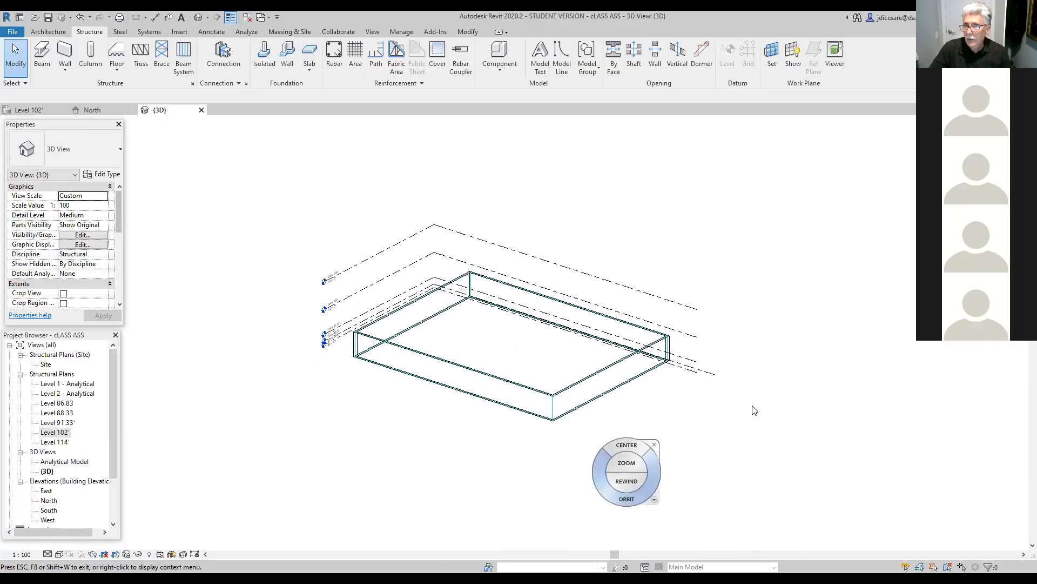
{"action": "key", "text": "Escape"}
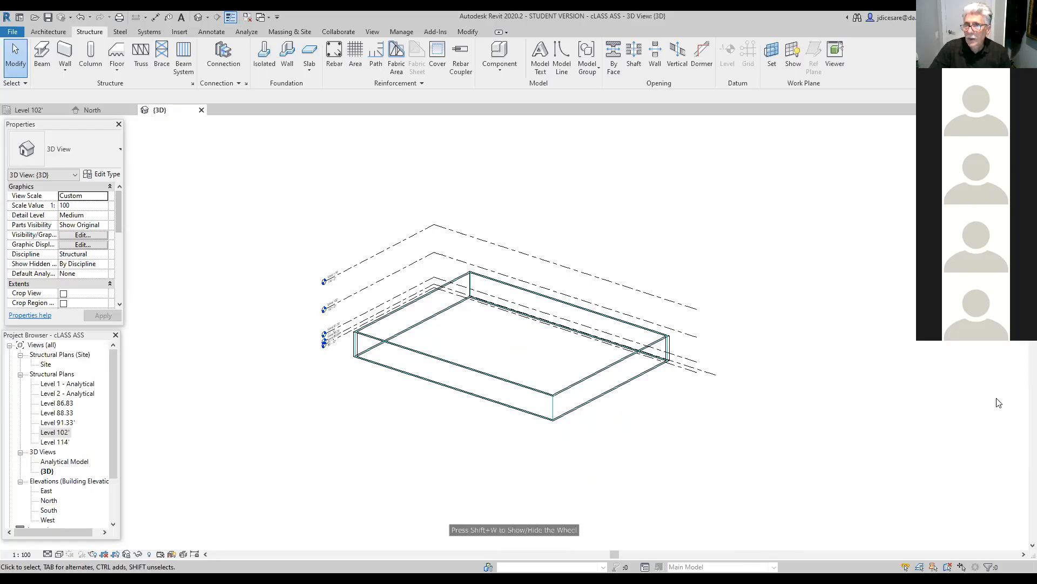
{"action": "left_click", "coordinate": [994, 154]}
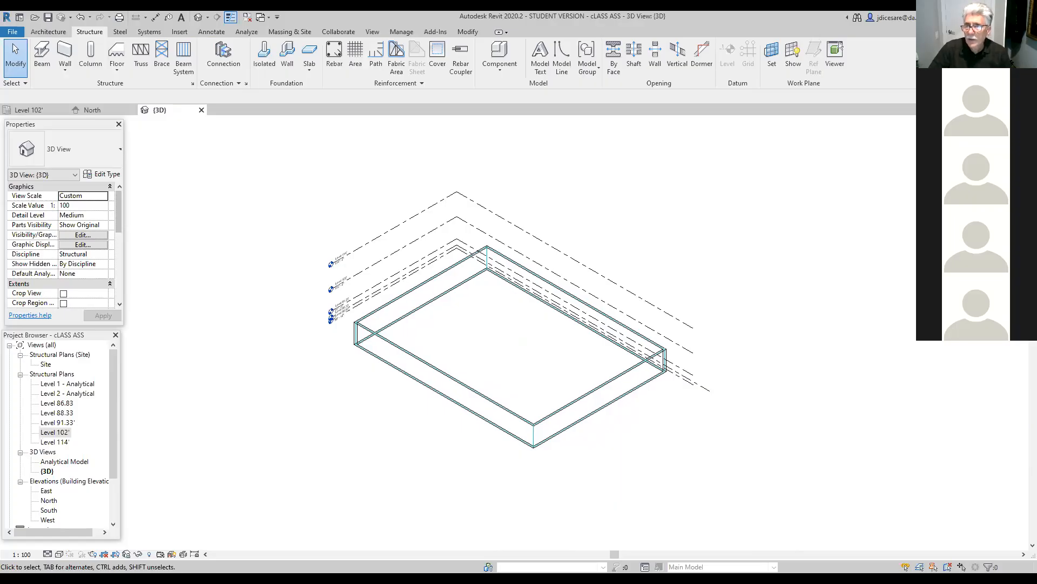
{"action": "left_click", "coordinate": [995, 145]}
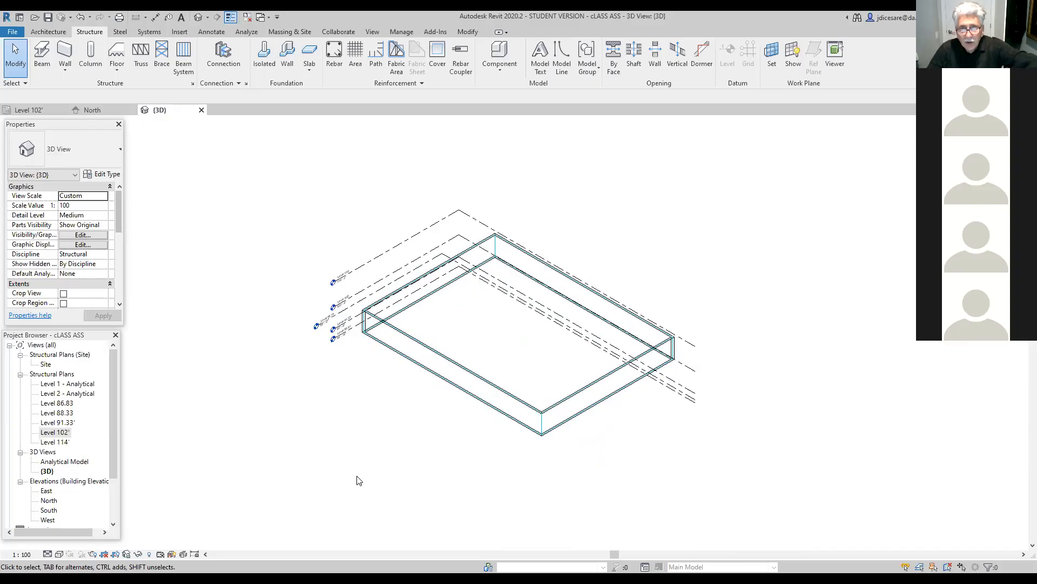
Compare the Shaded, Realistic, Consistent Colors and Hidden Line visual styles in the 3D view, finishing with Shaded.
{"action": "left_click", "coordinate": [58, 554]}
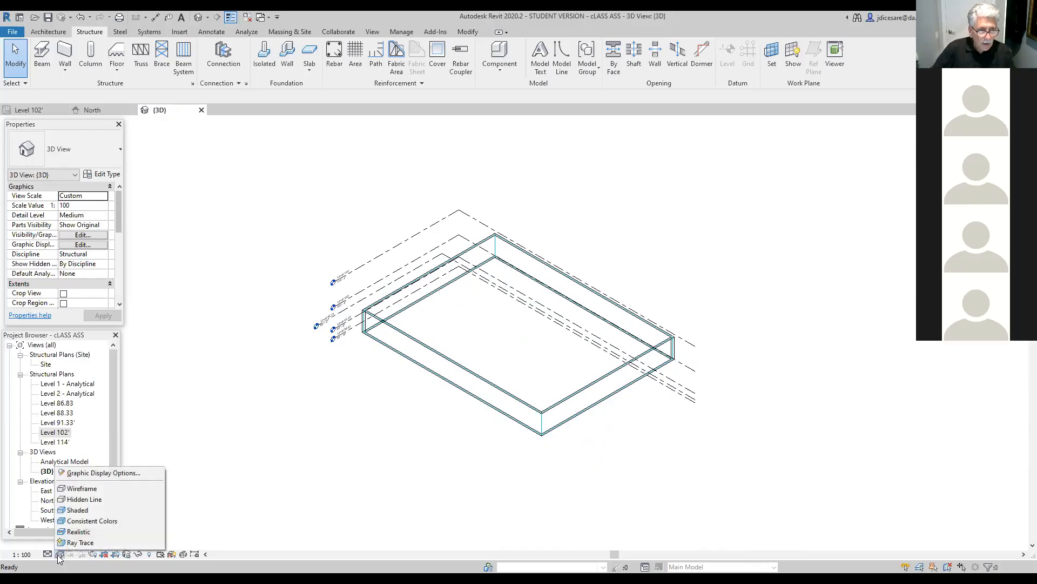
{"action": "left_click", "coordinate": [78, 510]}
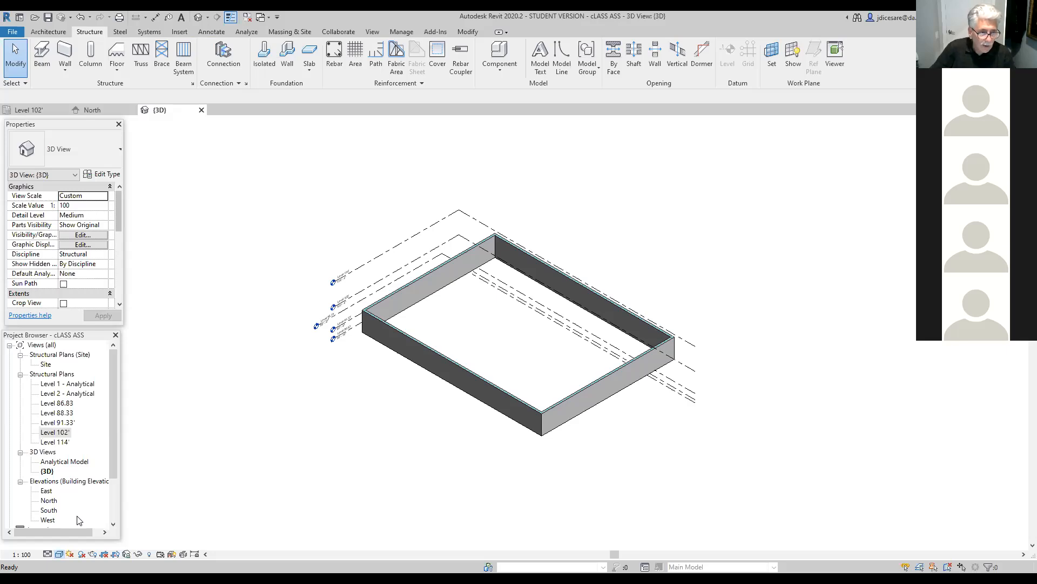
{"action": "left_click", "coordinate": [59, 555]}
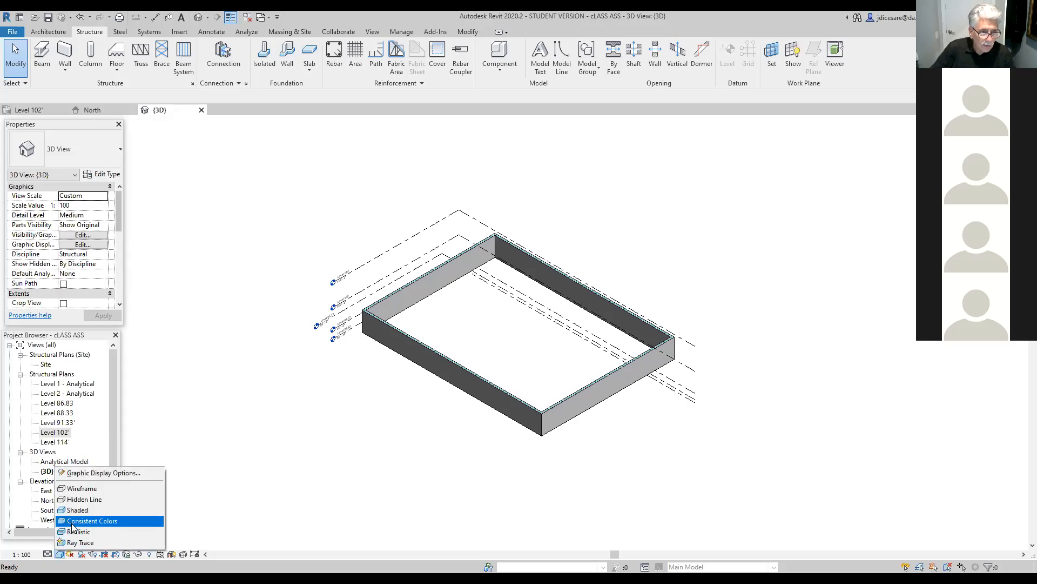
{"action": "left_click", "coordinate": [78, 531]}
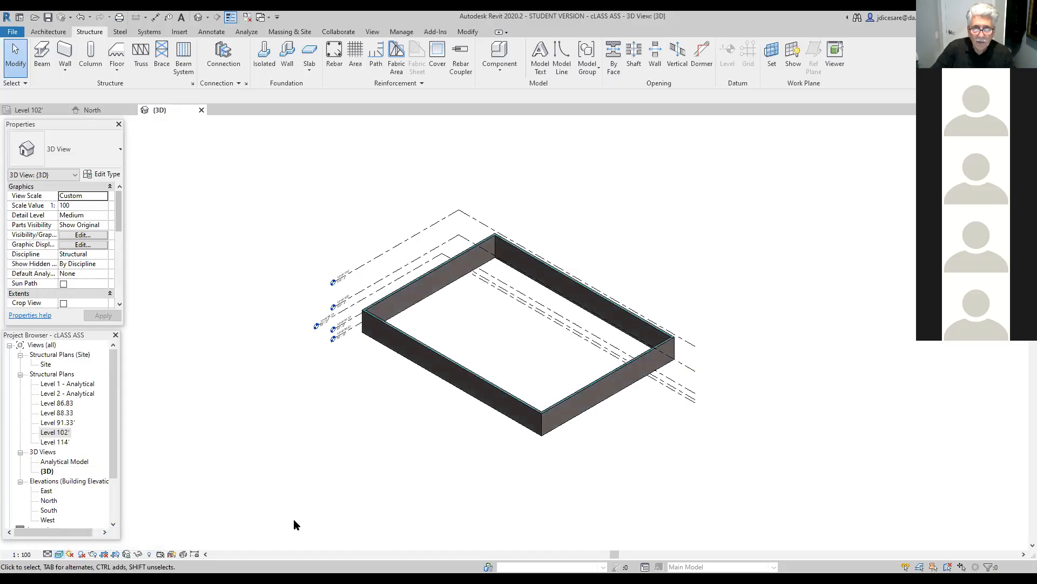
{"action": "left_click", "coordinate": [60, 554]}
{"action": "left_click", "coordinate": [89, 521]}
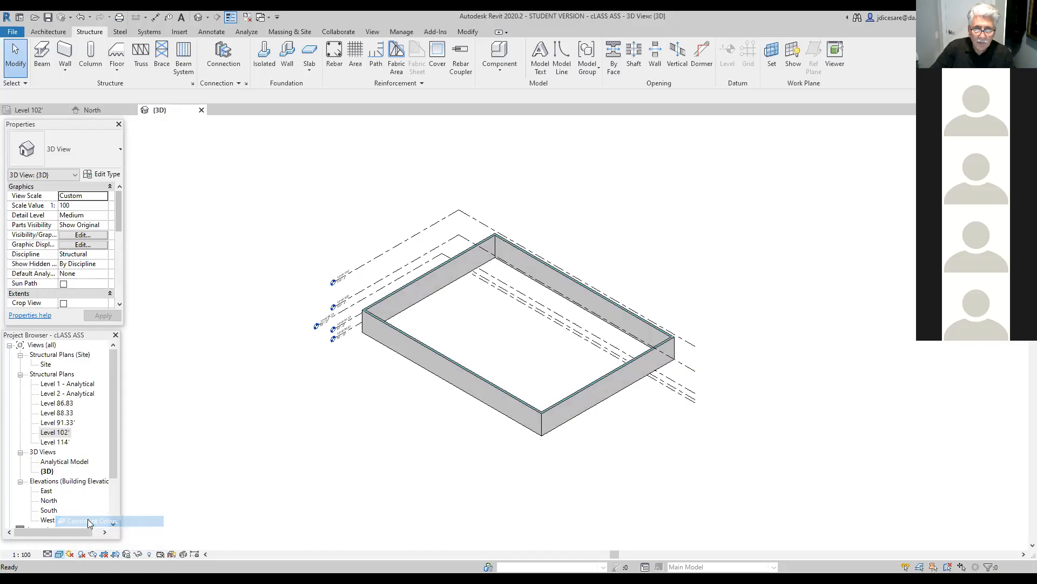
{"action": "left_click", "coordinate": [59, 554]}
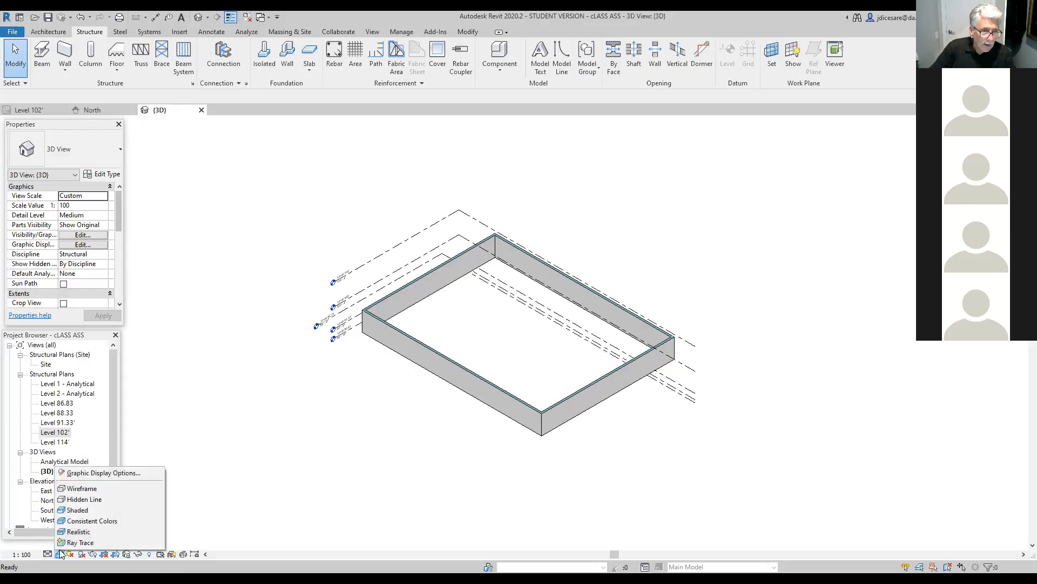
{"action": "left_click", "coordinate": [80, 499]}
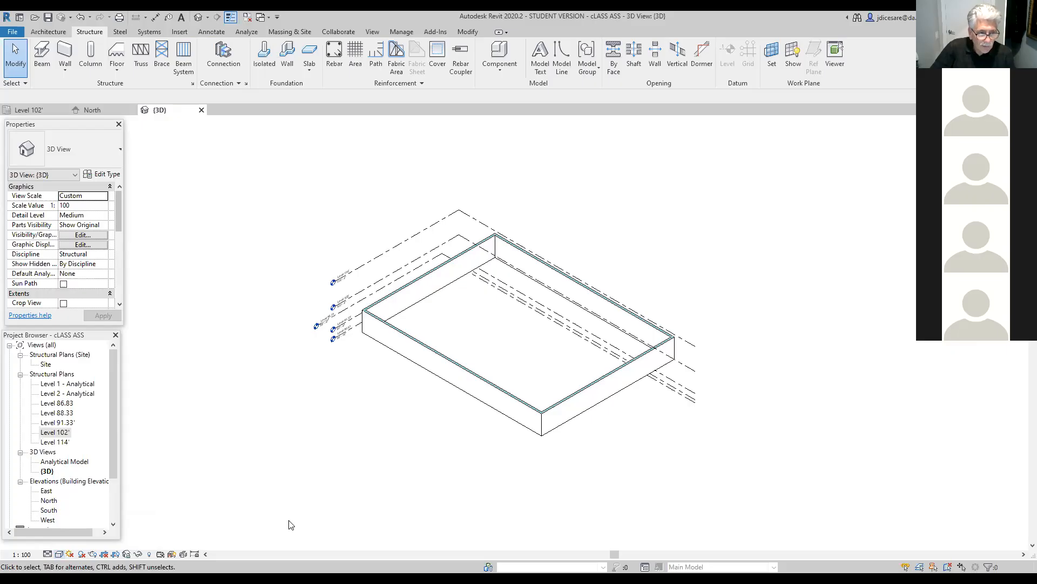
{"action": "left_click", "coordinate": [60, 554]}
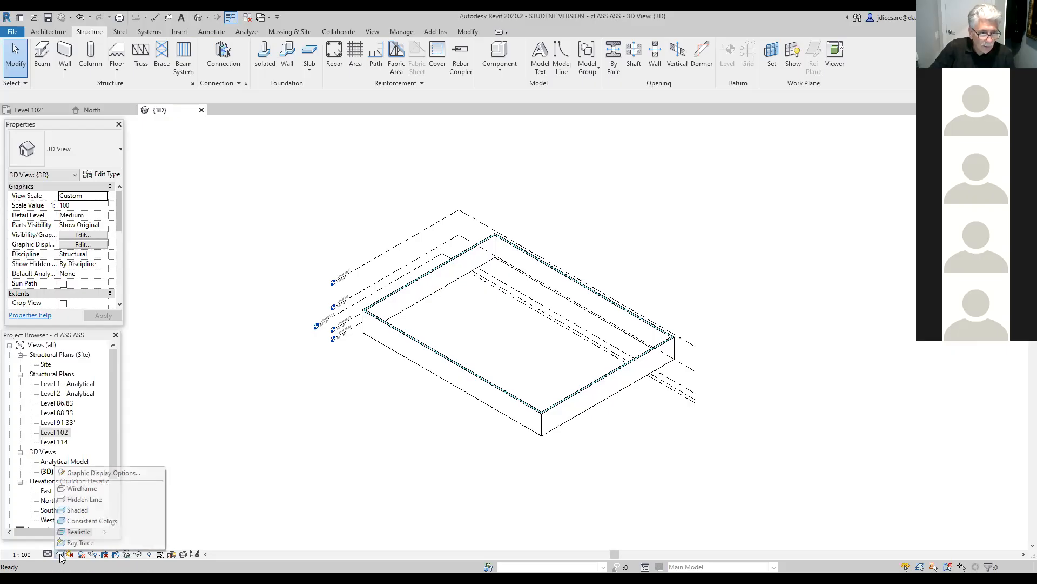
{"action": "left_click", "coordinate": [73, 510]}
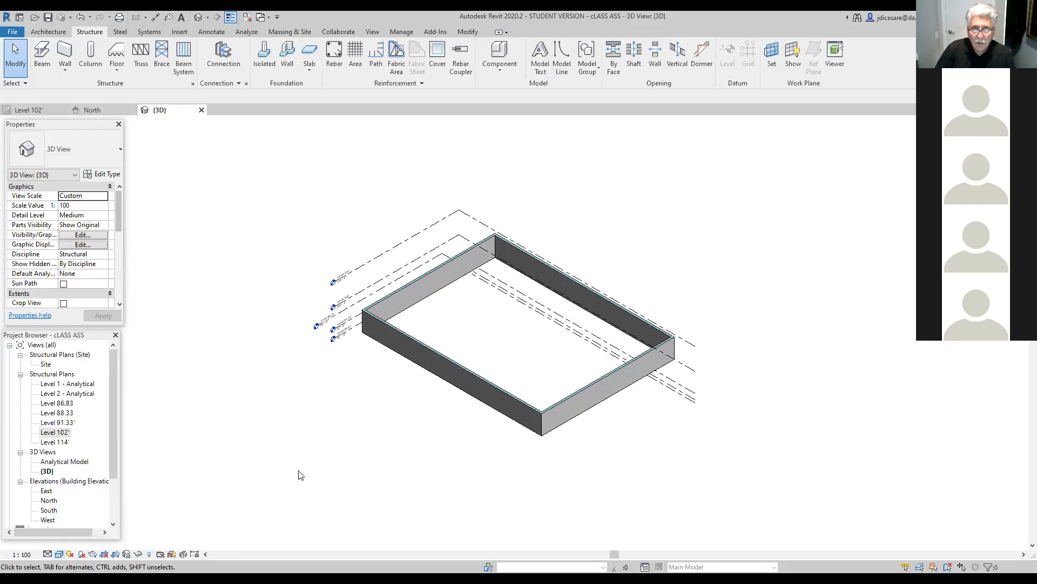
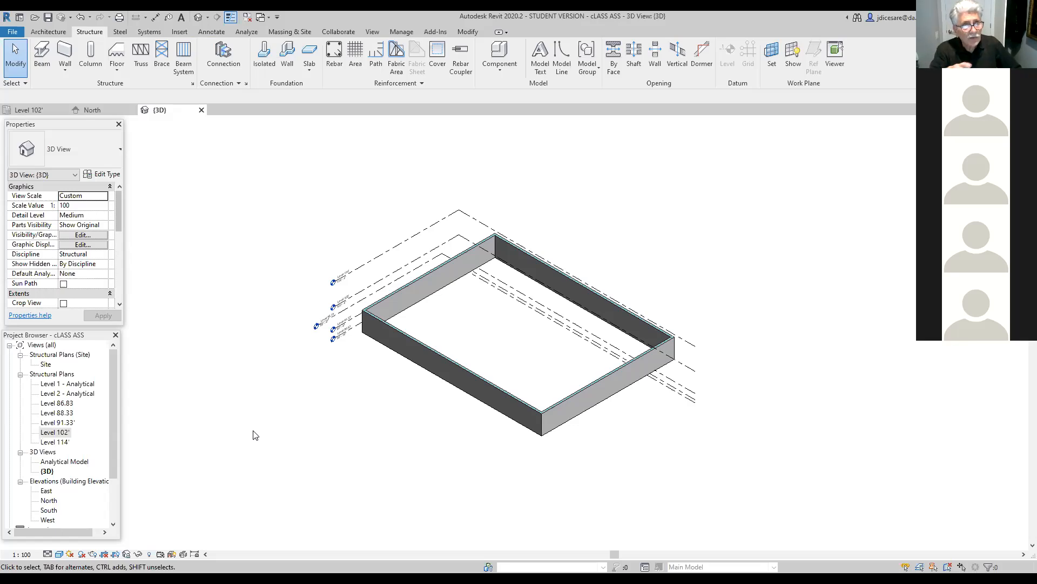
Close the North elevation and tile the 3D view and the Level 102' plan side by side with both models fully in view.
{"action": "left_click", "coordinate": [127, 109]}
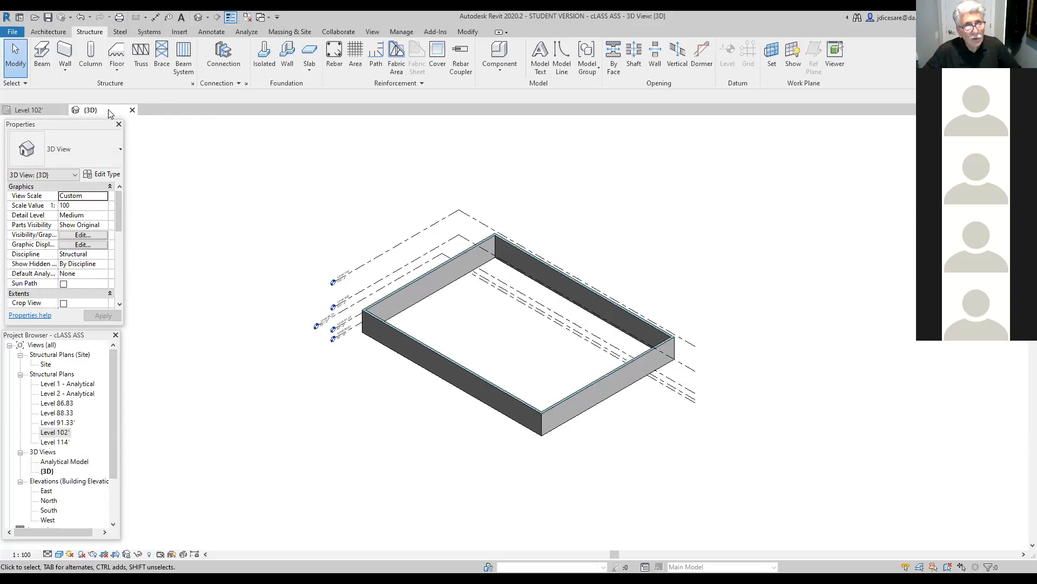
{"action": "left_click", "coordinate": [373, 31]}
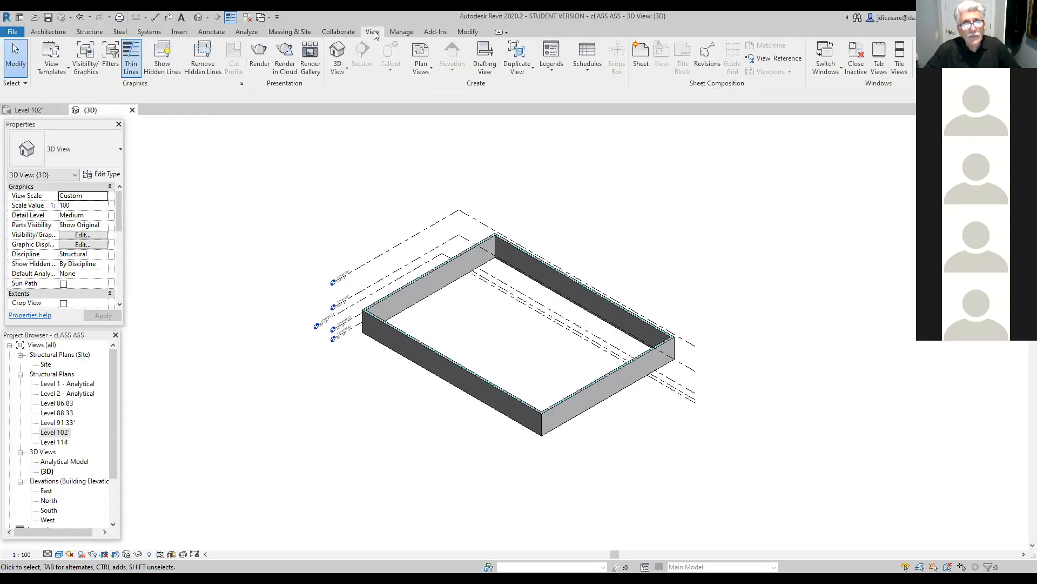
{"action": "left_click", "coordinate": [900, 59]}
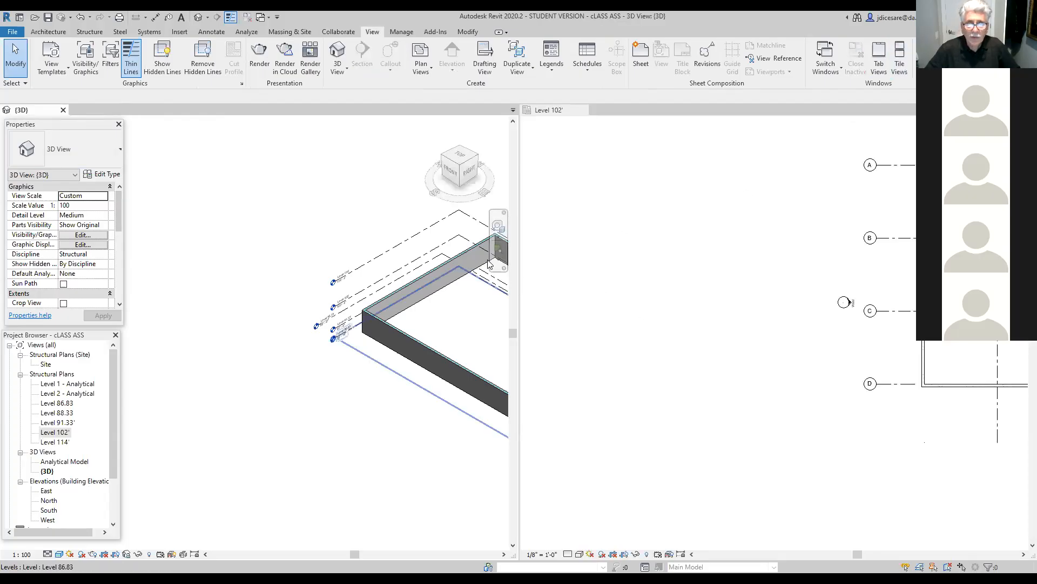
{"action": "scroll", "coordinate": [780, 299], "scroll_direction": "down", "scroll_amount": 1}
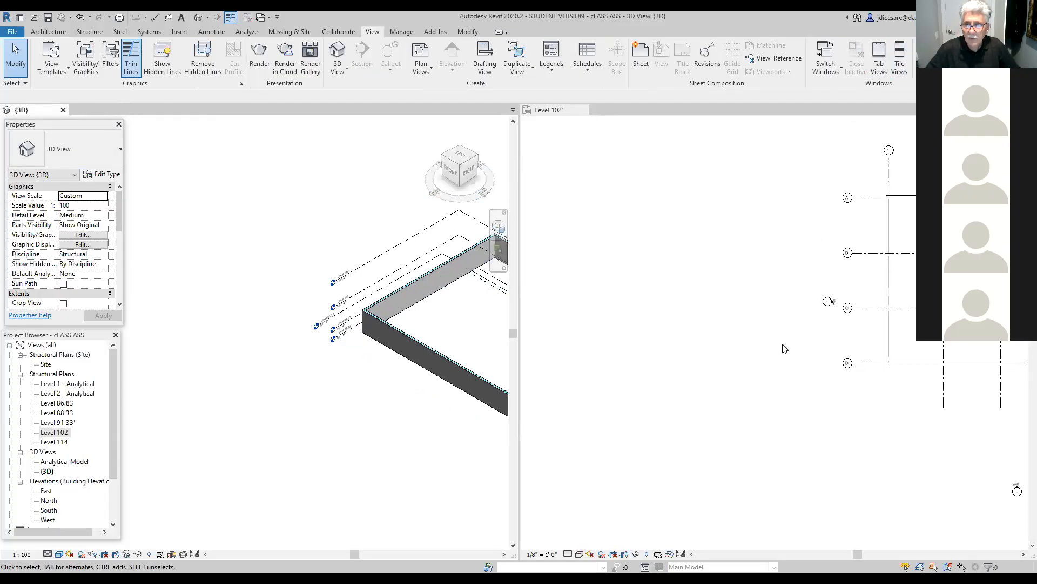
{"action": "scroll", "coordinate": [702, 354], "scroll_direction": "down", "scroll_amount": 3}
{"action": "middle_click_drag", "start_coordinate": [753, 366], "coordinate": [660, 371]}
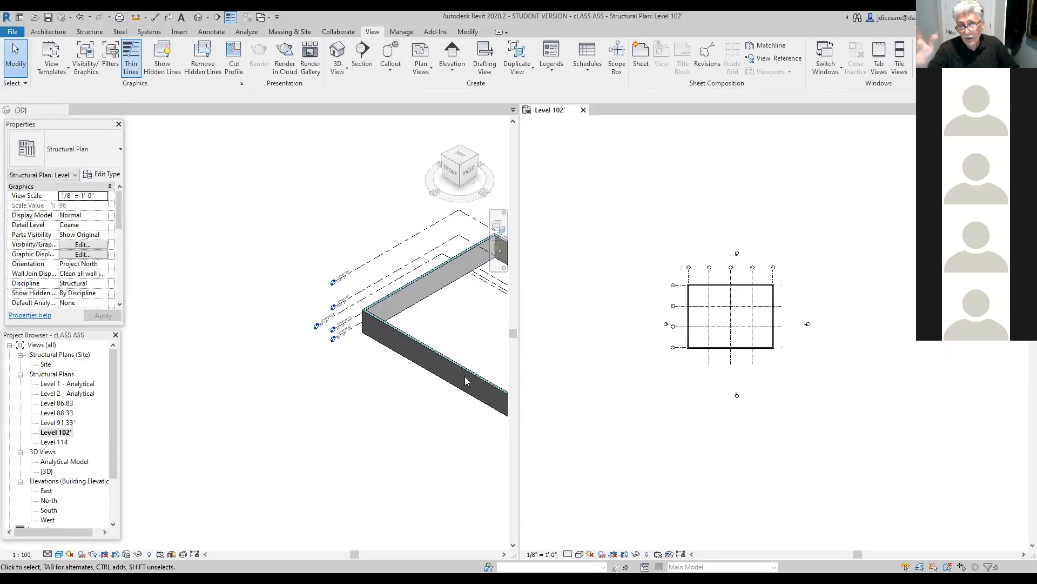
{"action": "scroll", "coordinate": [364, 429], "scroll_direction": "down", "scroll_amount": 2}
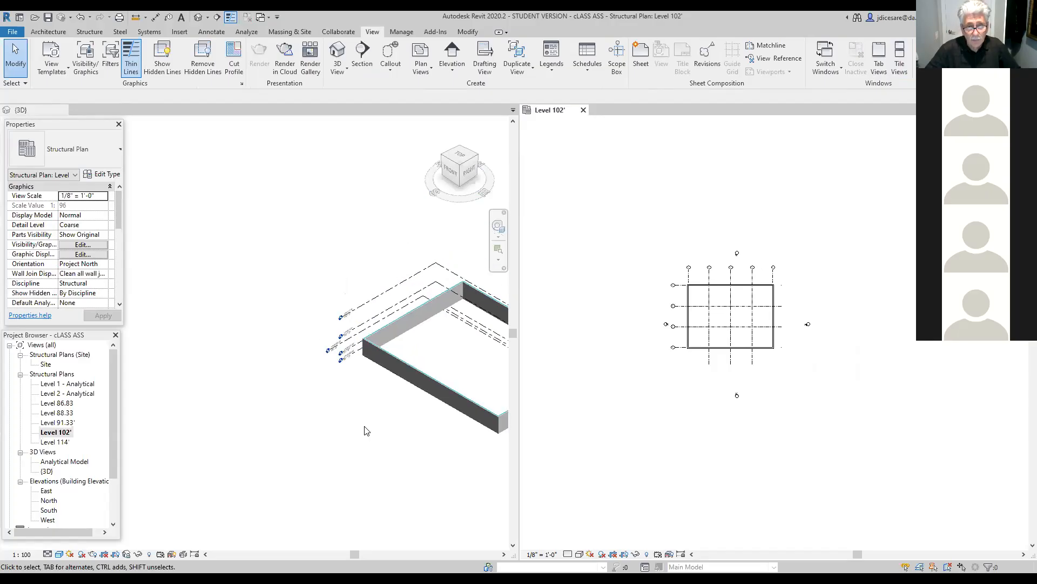
{"action": "middle_click_drag", "start_coordinate": [296, 381], "coordinate": [164, 363]}
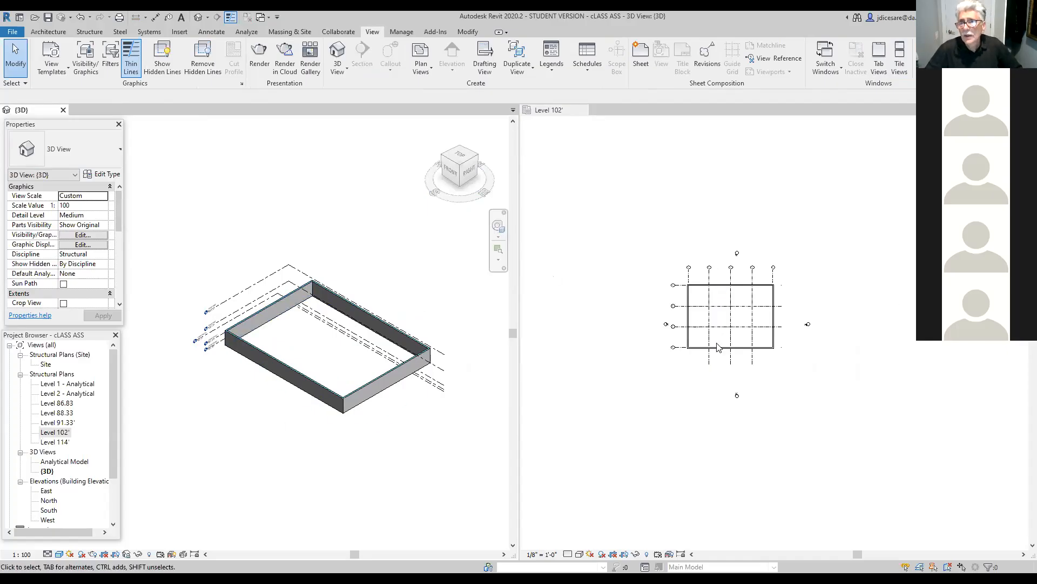
Return the tiled views to tabs and switch to the Level 102' structural plan, with the whole column grid in view.
{"action": "left_click", "coordinate": [879, 67]}
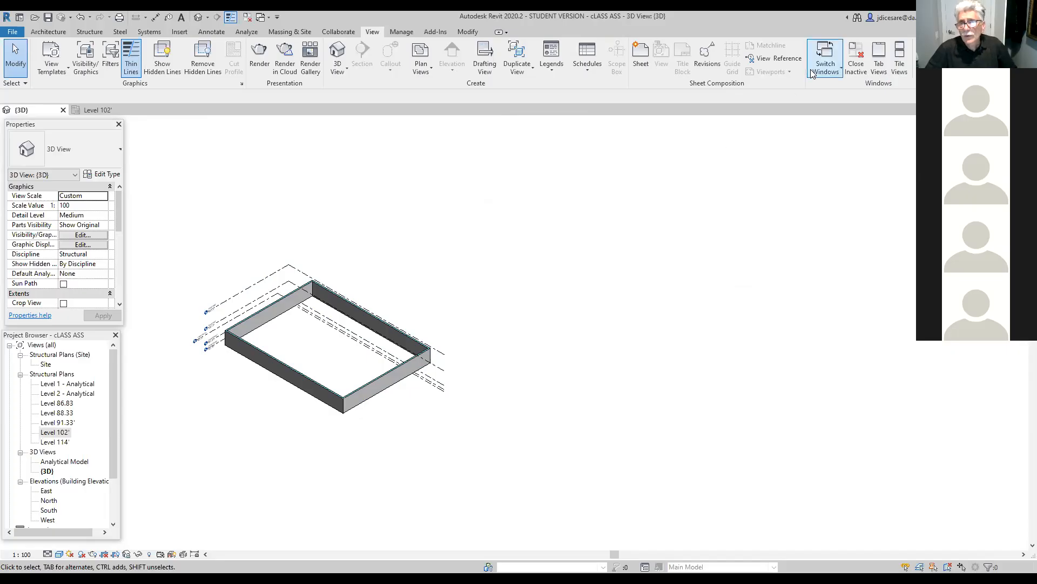
{"action": "left_click", "coordinate": [840, 70]}
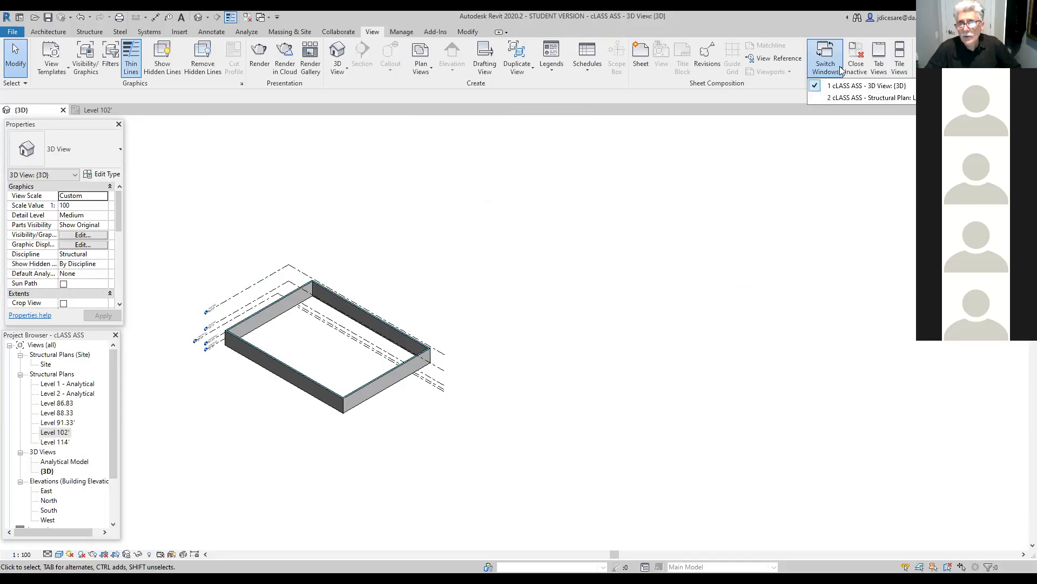
{"action": "left_click", "coordinate": [819, 101]}
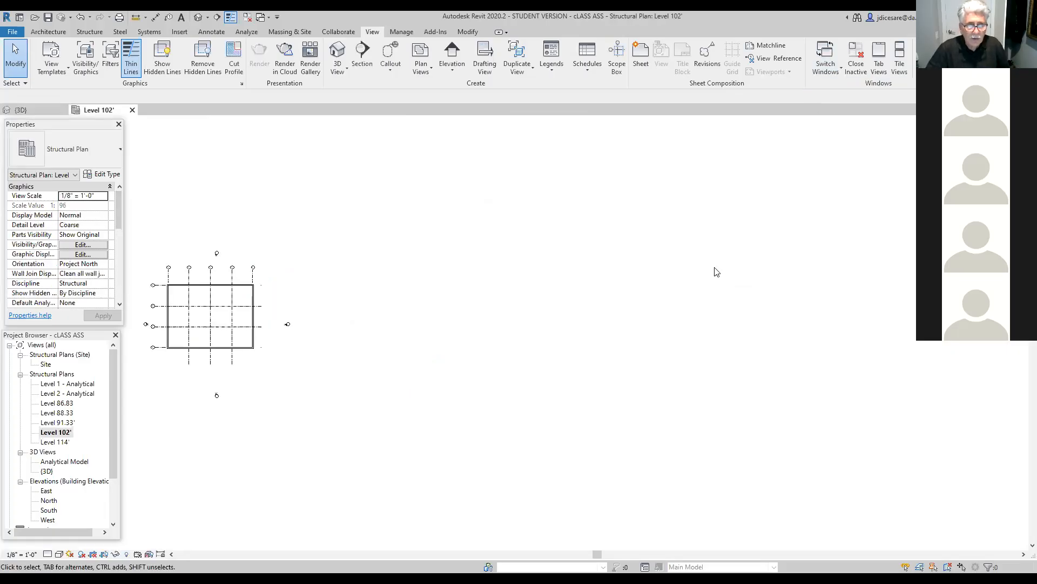
{"action": "scroll", "coordinate": [340, 434], "scroll_direction": "down", "scroll_amount": 3}
{"action": "middle_click_drag", "start_coordinate": [344, 433], "coordinate": [514, 399]}
{"action": "scroll", "coordinate": [515, 398], "scroll_direction": "up", "scroll_amount": 3}
{"action": "scroll", "coordinate": [515, 401], "scroll_direction": "up", "scroll_amount": 2}
{"action": "mouse_move", "coordinate": [505, 359]}
{"action": "middle_mouse_down"}
{"action": "mouse_move", "coordinate": [599, 375]}
{"action": "mouse_move", "coordinate": [627, 422]}
{"action": "mouse_move", "coordinate": [662, 429]}
{"action": "middle_mouse_up"}
{"action": "scroll", "coordinate": [625, 420], "scroll_direction": "up", "scroll_amount": 1}
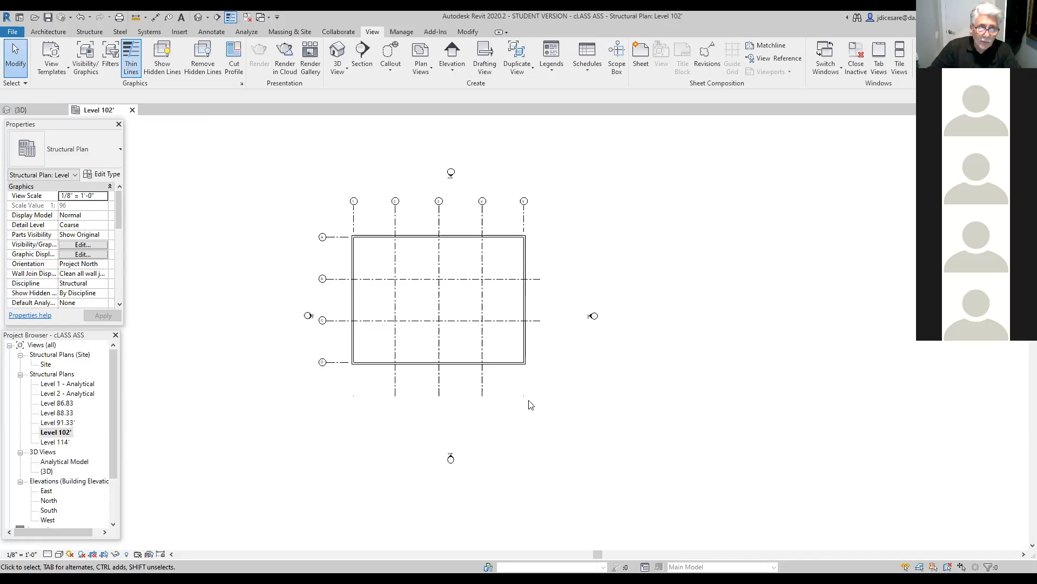
{"action": "scroll", "coordinate": [526, 405], "scroll_direction": "up", "scroll_amount": 2}
{"action": "middle_click_drag", "start_coordinate": [261, 433], "coordinate": [371, 468]}
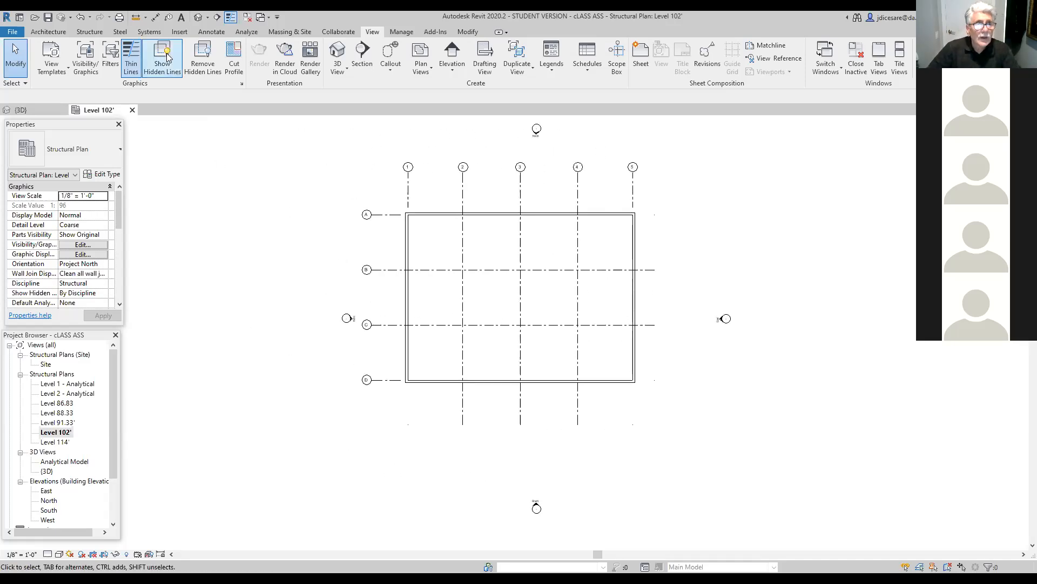
Measure the grid 1 foundation wall's outer face between its outside corners at grids D and A.
{"action": "left_click", "coordinate": [136, 17]}
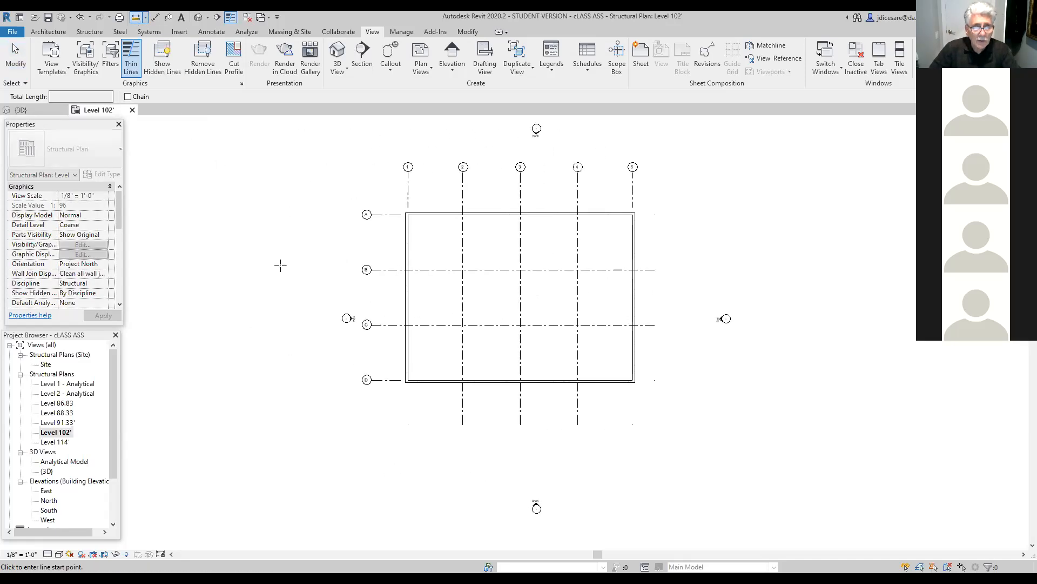
{"action": "scroll", "coordinate": [406, 394], "scroll_direction": "up", "scroll_amount": 2}
{"action": "left_click", "coordinate": [401, 375]}
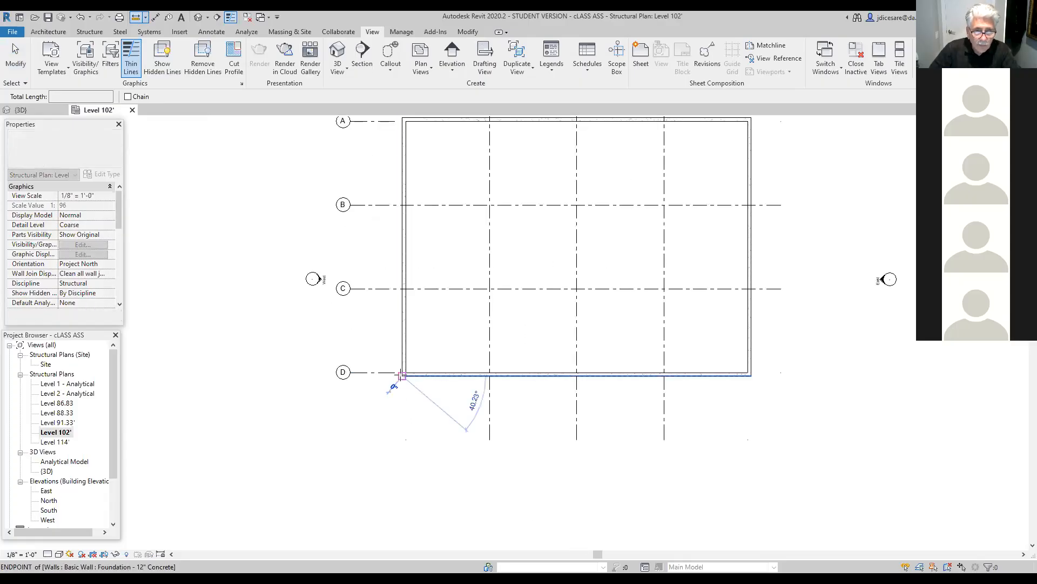
{"action": "left_click", "coordinate": [402, 118]}
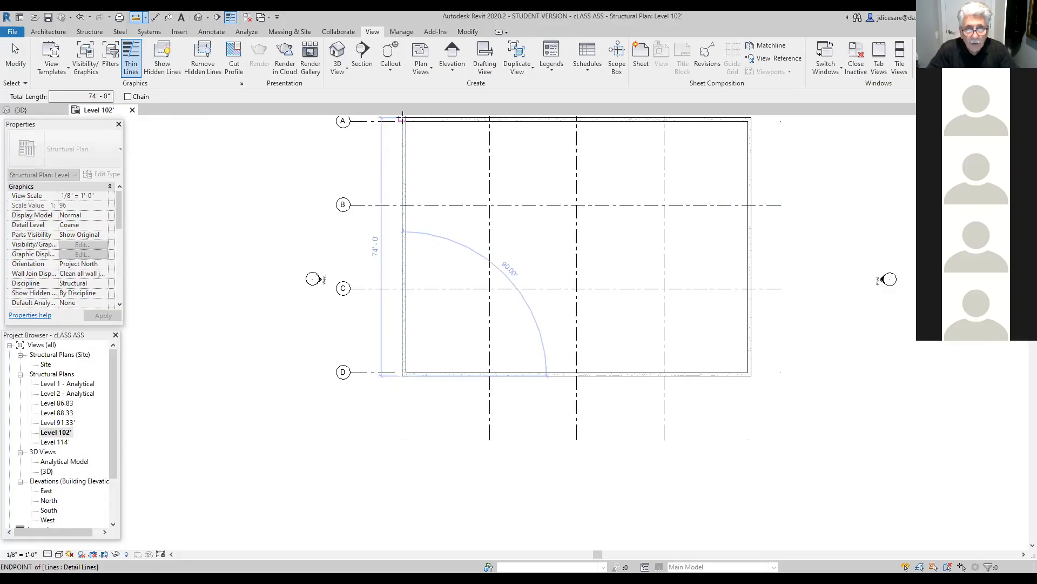
{"action": "key", "text": "Escape"}
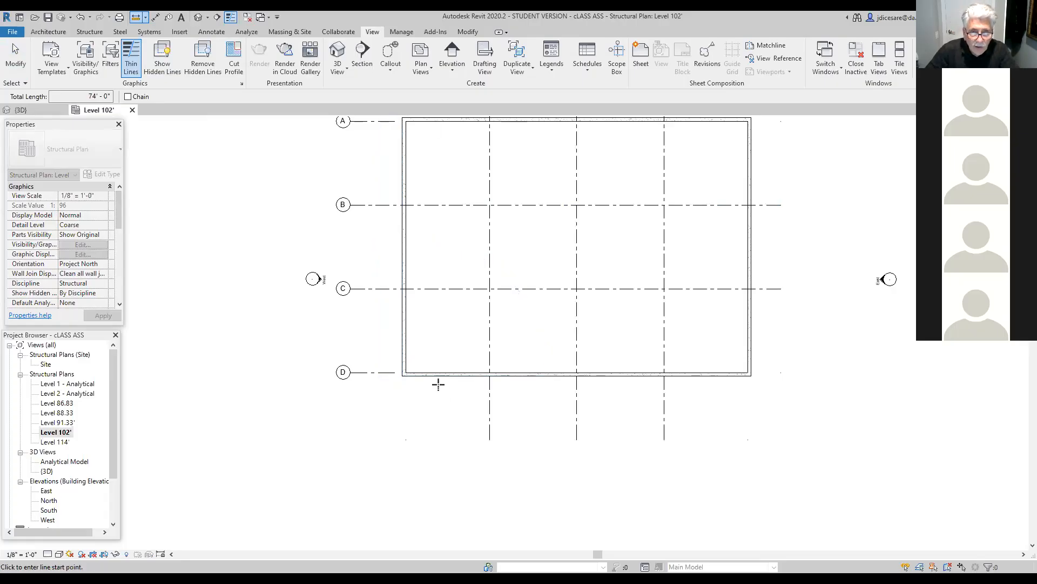
{"action": "scroll", "coordinate": [437, 383], "scroll_direction": "up", "scroll_amount": 2}
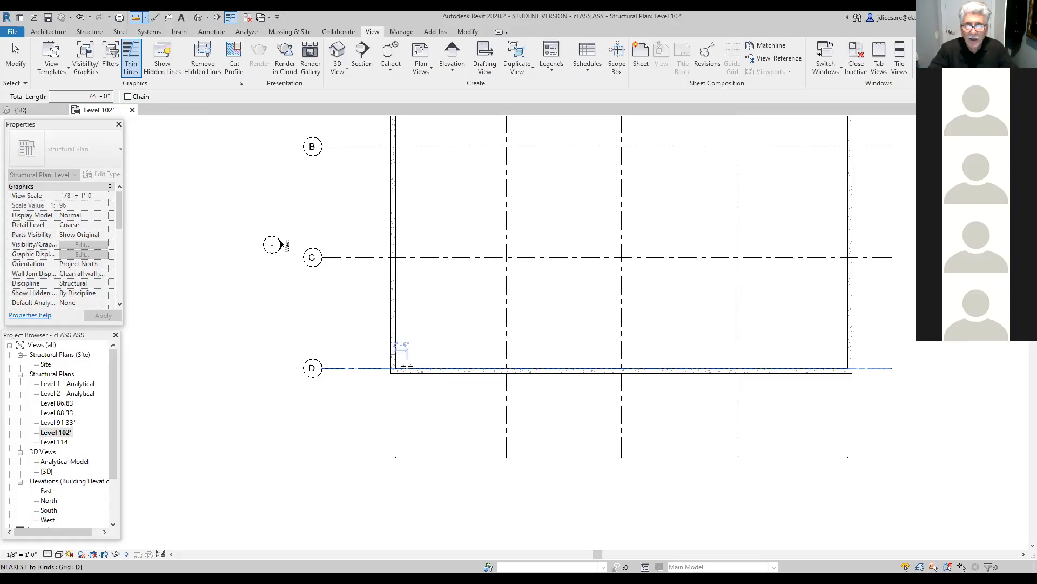
{"action": "scroll", "coordinate": [406, 433], "scroll_direction": "down", "scroll_amount": 2}
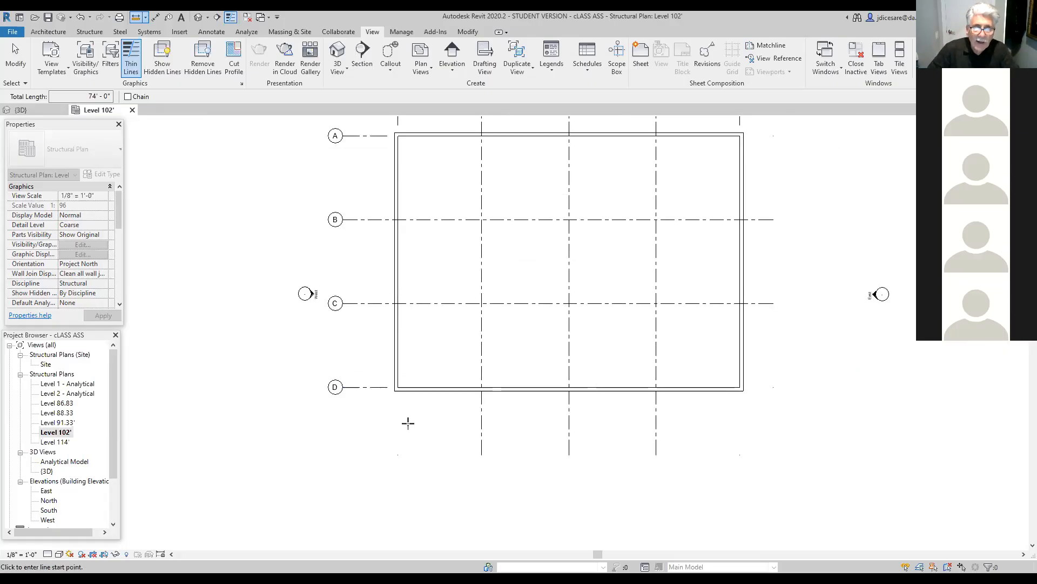
{"action": "middle_click_drag", "start_coordinate": [420, 303], "coordinate": [403, 358]}
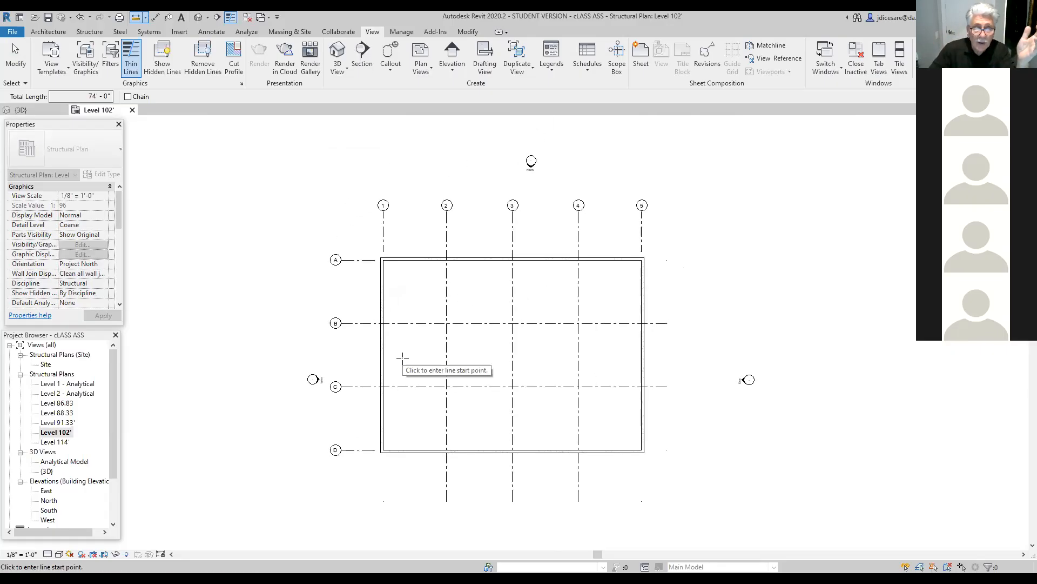
{"action": "scroll", "coordinate": [382, 308], "scroll_direction": "up", "scroll_amount": 1}
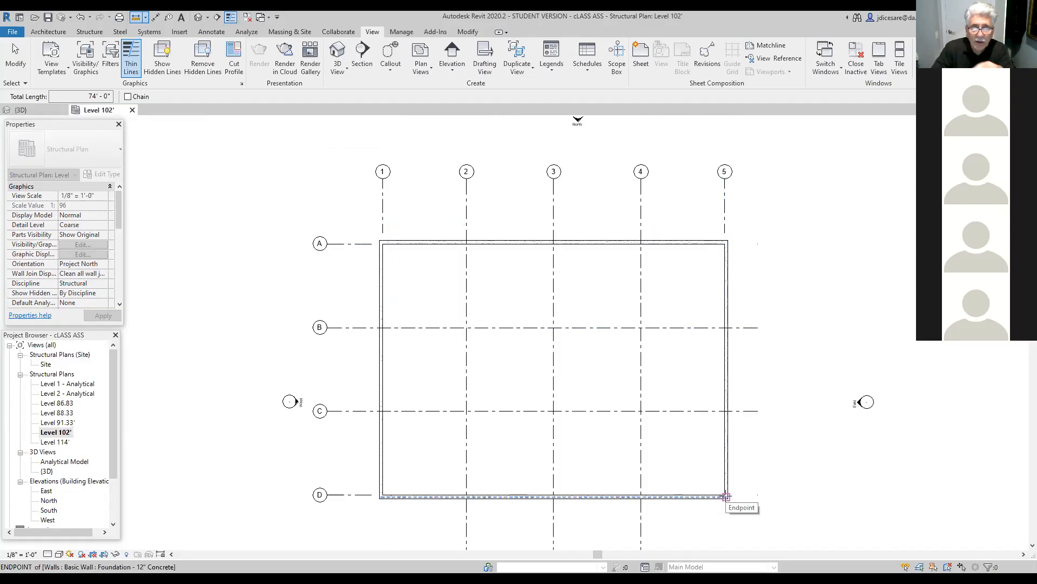
{"action": "key", "text": "Escape"}
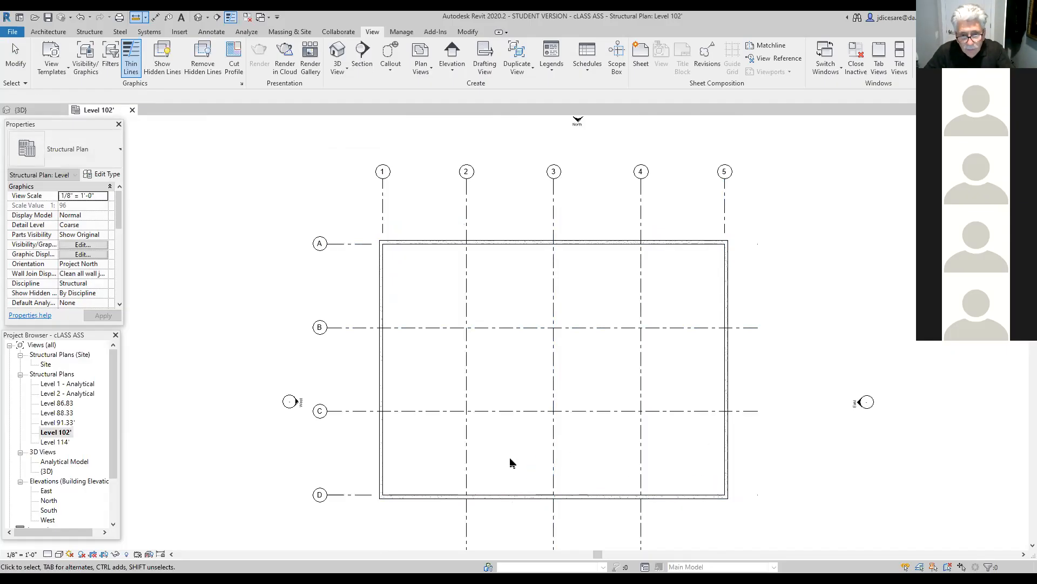
Flip the grid 1 foundation wall inward and back outward, and select the walls along grids A and 5 to check their spans.
{"action": "scroll", "coordinate": [458, 456], "scroll_direction": "up", "scroll_amount": 1}
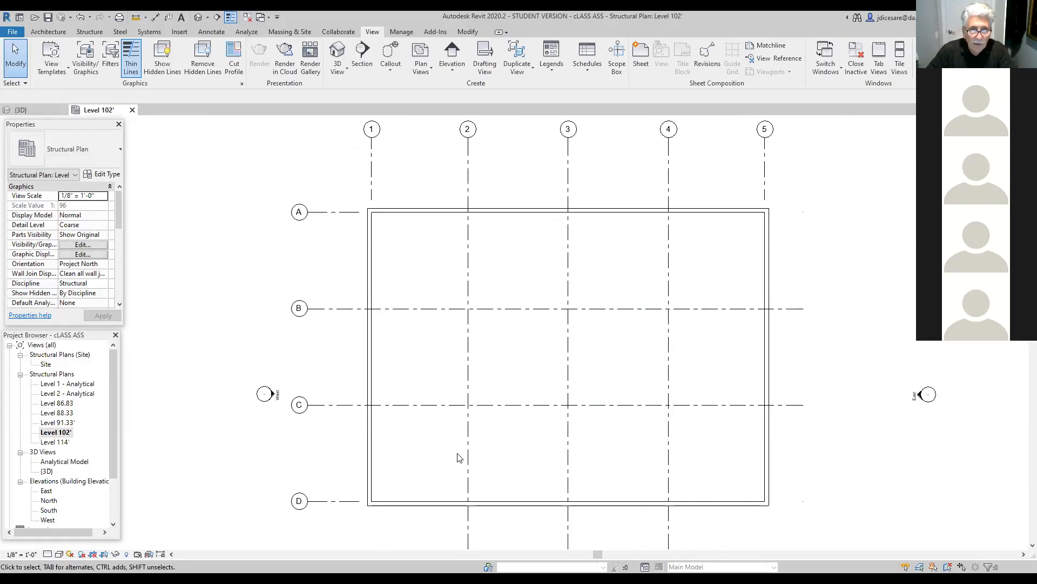
{"action": "left_click", "coordinate": [369, 360]}
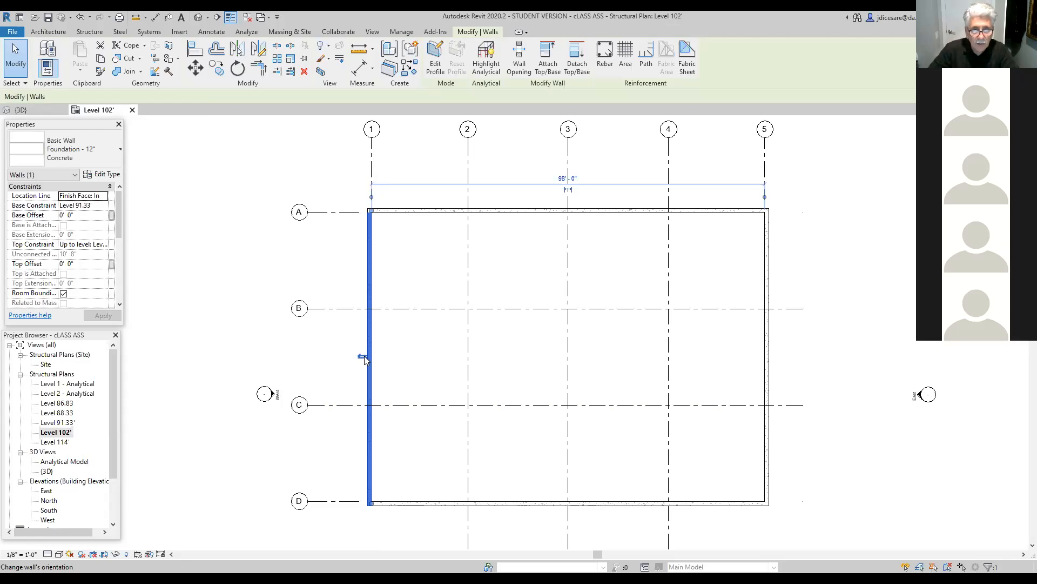
{"action": "left_click", "coordinate": [362, 357]}
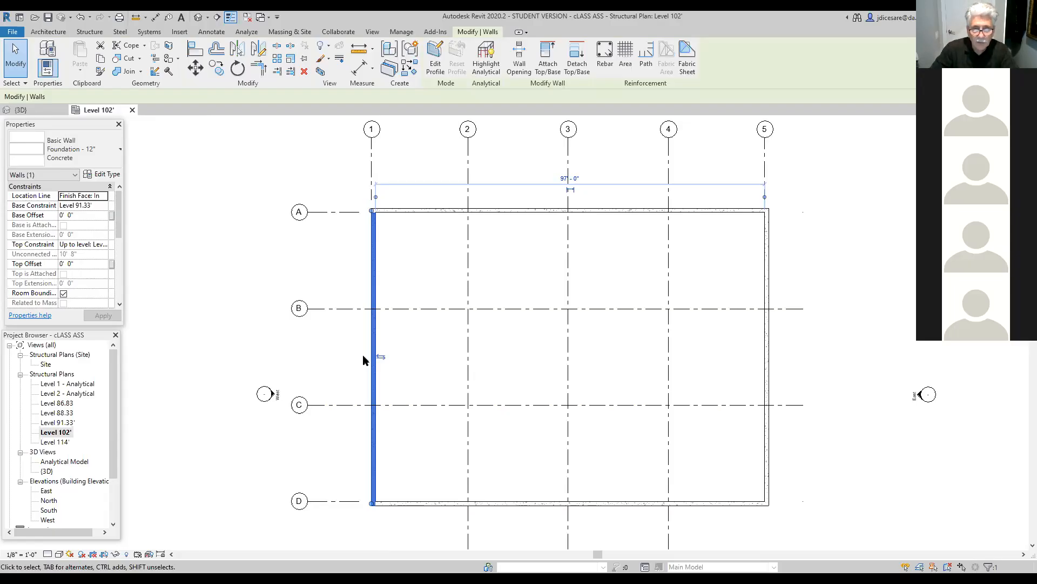
{"action": "left_click", "coordinate": [381, 356]}
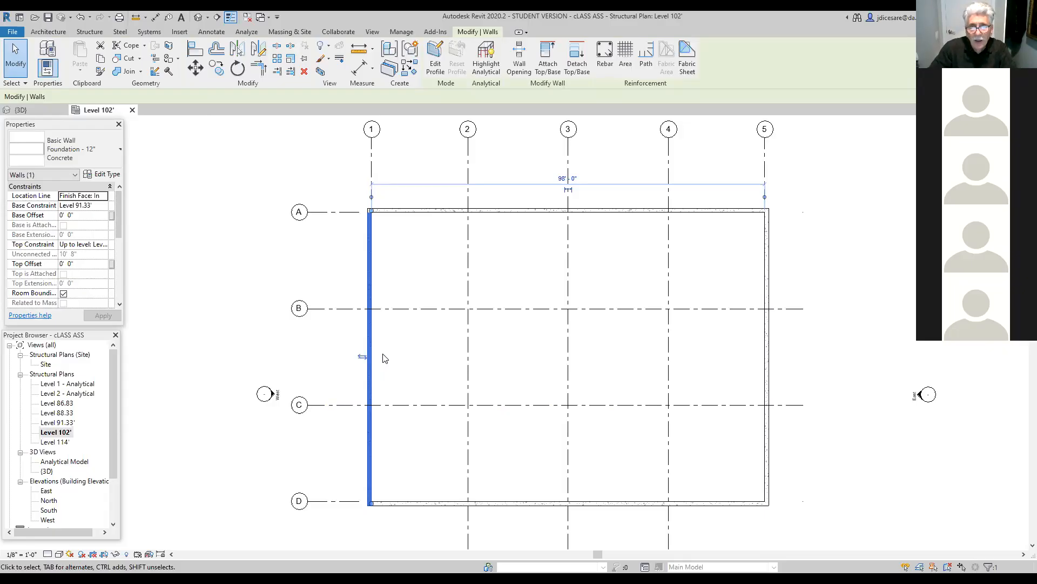
{"action": "left_click", "coordinate": [550, 212]}
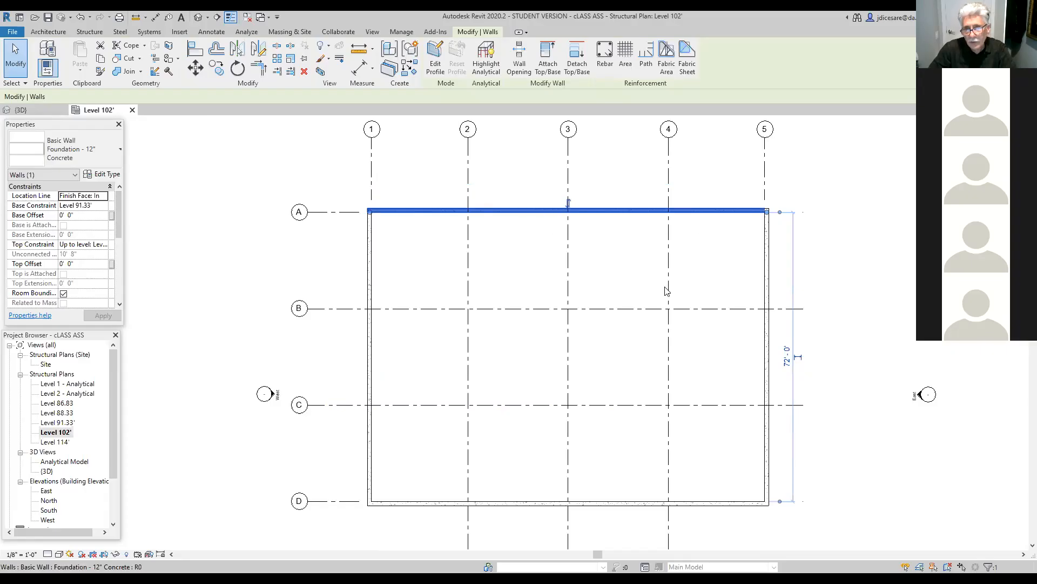
{"action": "left_click", "coordinate": [765, 345]}
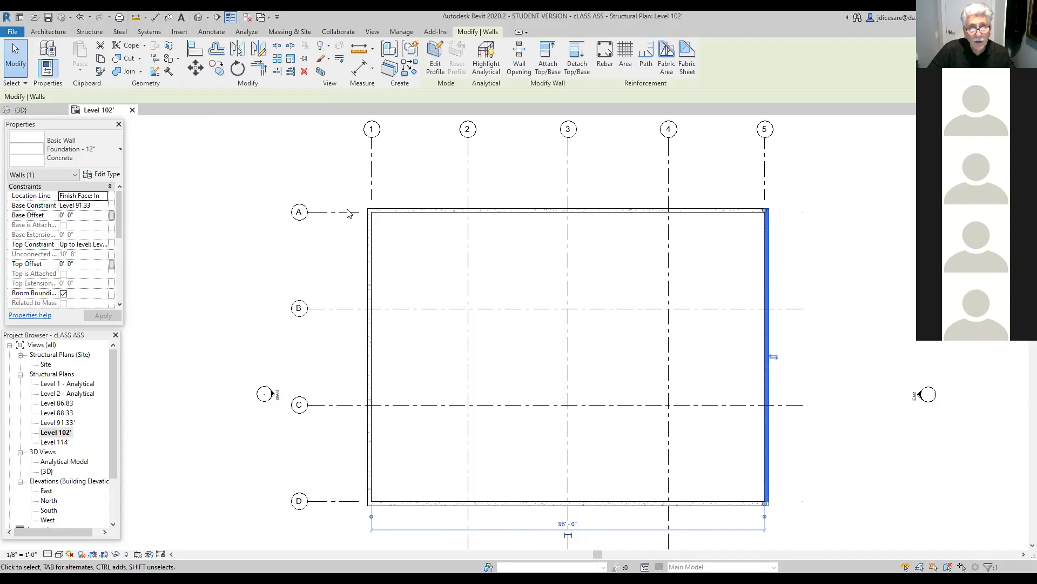
Measure the grid A foundation wall's outer face between its outside corners at grids 1 and 5.
{"action": "left_click", "coordinate": [136, 21]}
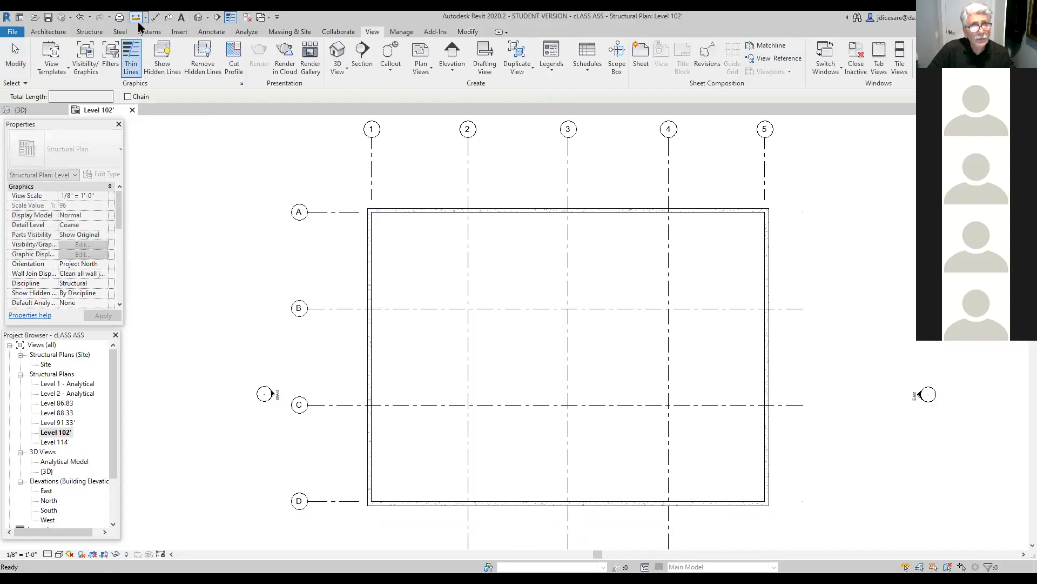
{"action": "scroll", "coordinate": [368, 208], "scroll_direction": "up", "scroll_amount": 2}
{"action": "left_click", "coordinate": [368, 203]}
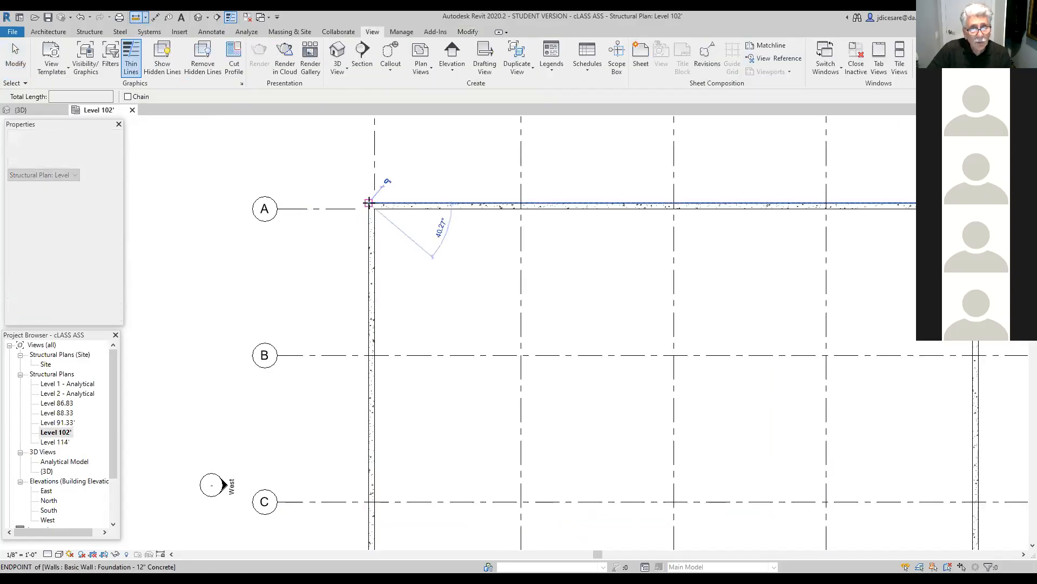
{"action": "scroll", "coordinate": [299, 241], "scroll_direction": "down", "scroll_amount": 3}
{"action": "scroll", "coordinate": [432, 189], "scroll_direction": "up", "scroll_amount": 3}
{"action": "left_click", "coordinate": [438, 170]}
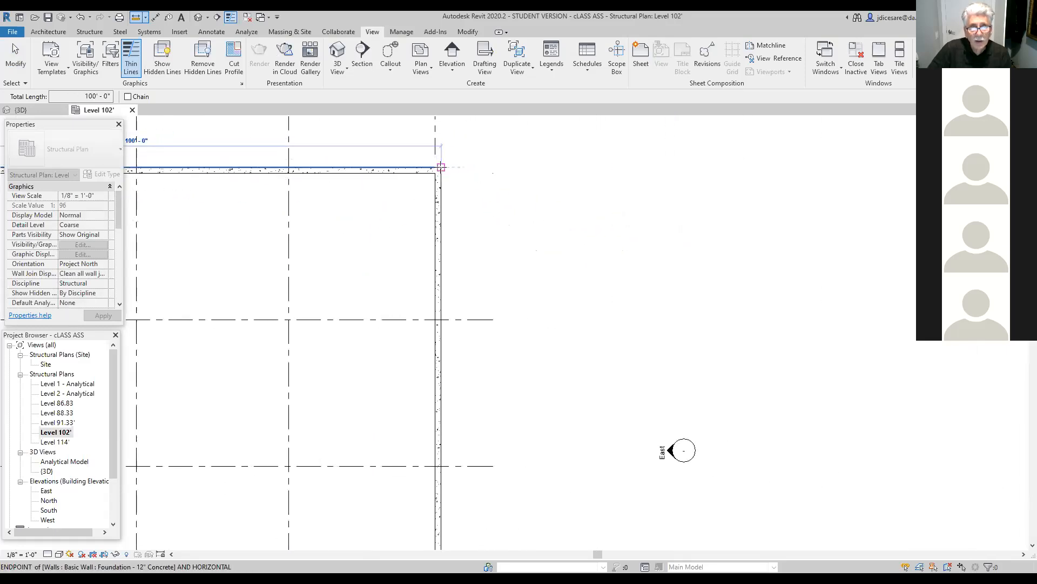
{"action": "mouse_move", "coordinate": [380, 310]}
{"action": "middle_mouse_down"}
{"action": "mouse_move", "coordinate": [586, 364]}
{"action": "mouse_move", "coordinate": [600, 352]}
{"action": "middle_mouse_up"}
{"action": "scroll", "coordinate": [442, 347], "scroll_direction": "down", "scroll_amount": 2}
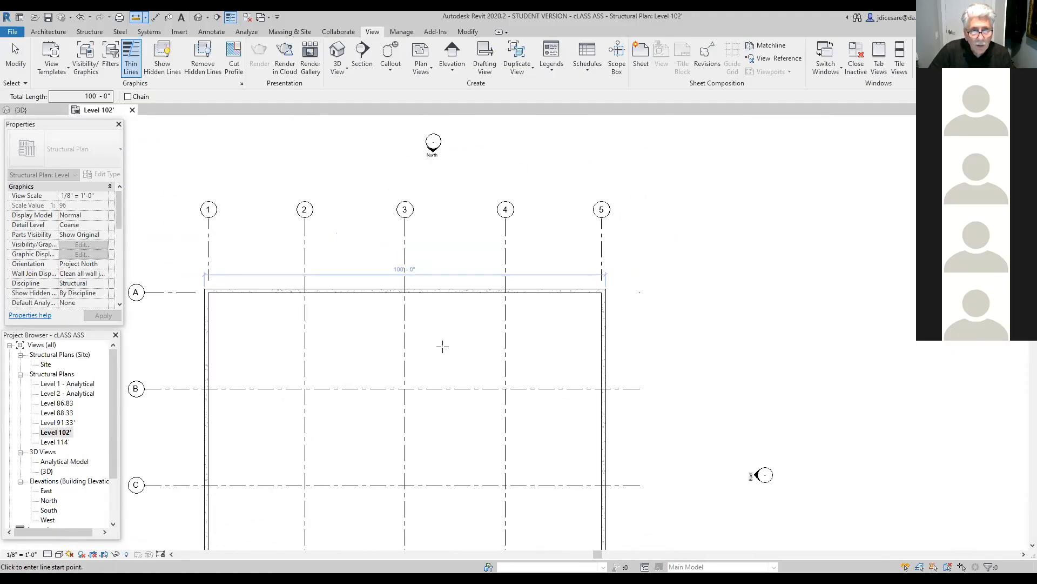
{"action": "left_click", "coordinate": [208, 292]}
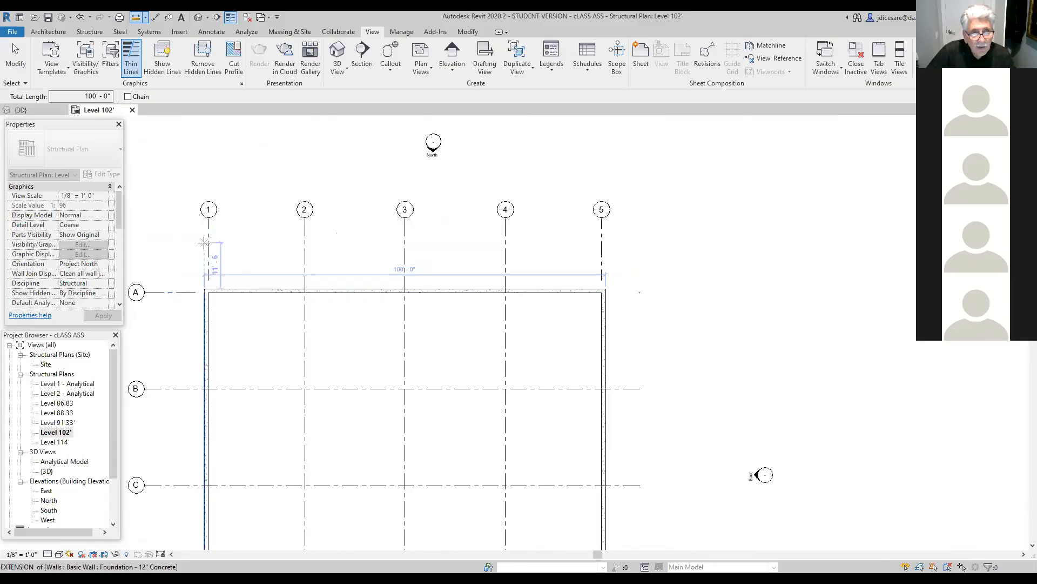
{"action": "key", "text": "Escape"}
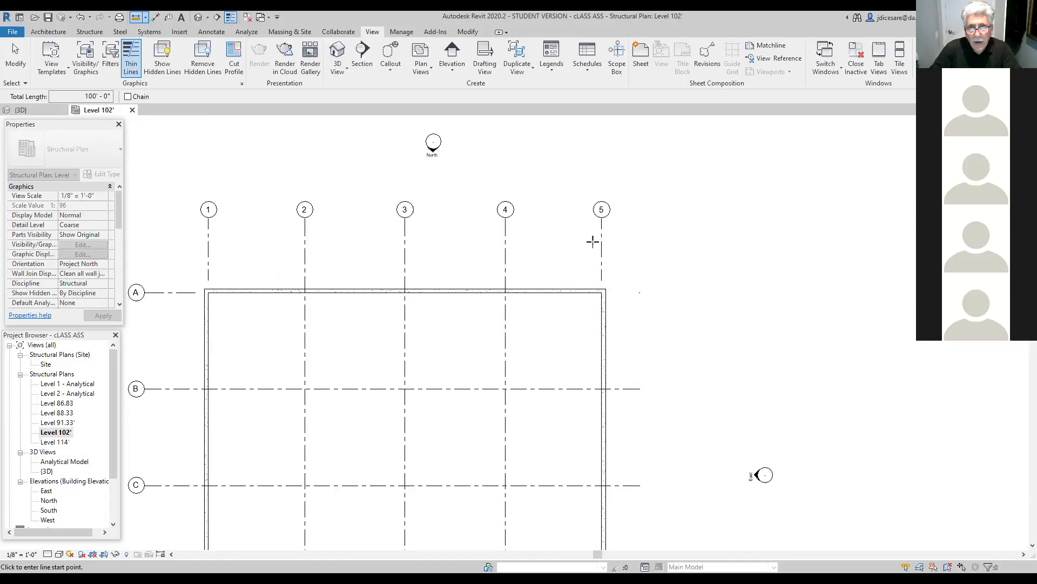
{"action": "left_click", "coordinate": [641, 271]}
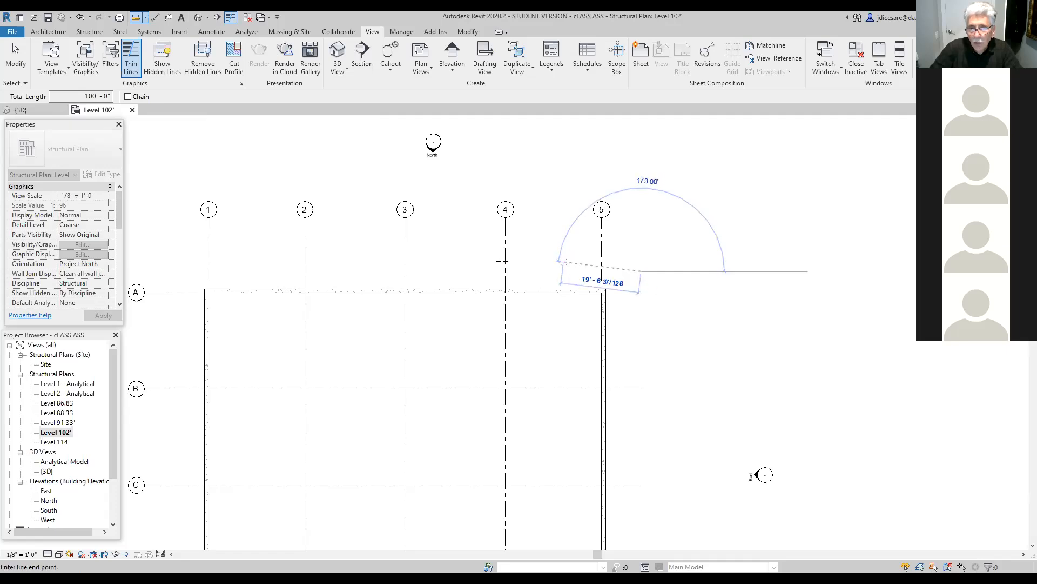
{"action": "key", "text": "Escape"}
{"action": "key", "text": "Escape"}
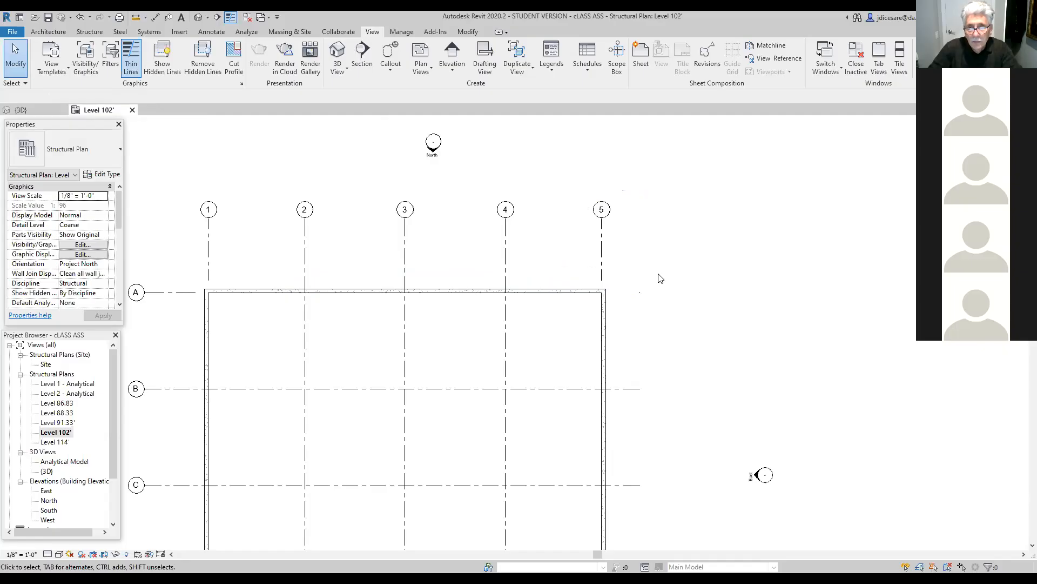
Move grids 2, 3, 4 and 5 together 1 foot toward grid 1.
{"action": "left_click_drag", "start_coordinate": [653, 269], "coordinate": [251, 237]}
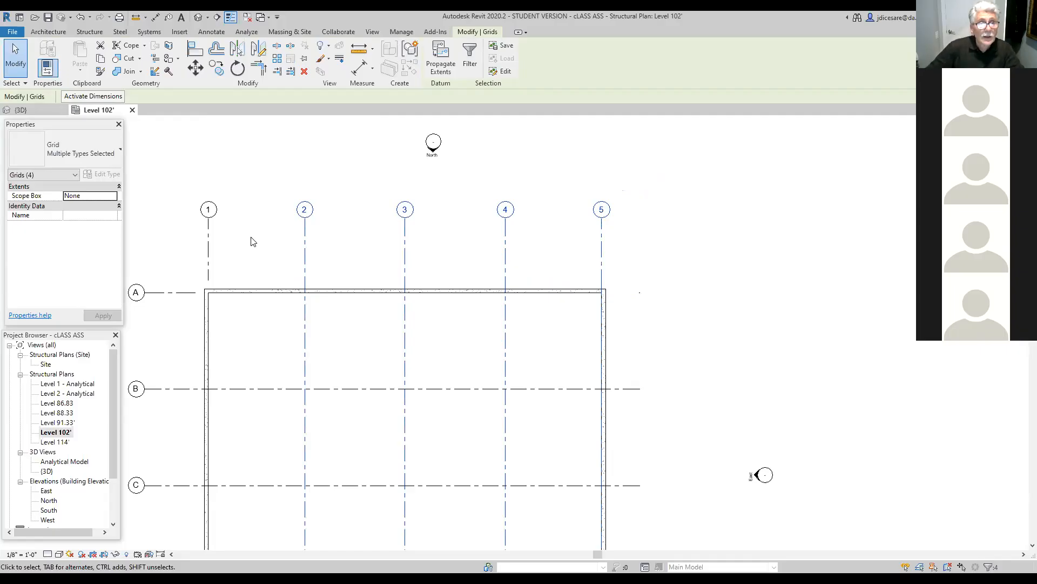
{"action": "left_click", "coordinate": [196, 72]}
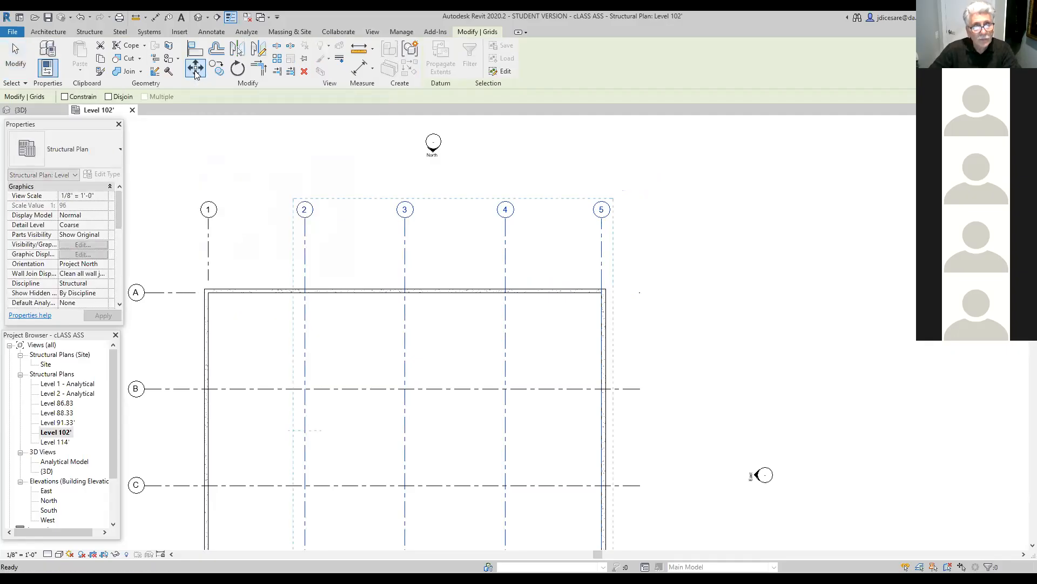
{"action": "scroll", "coordinate": [278, 347], "scroll_direction": "up", "scroll_amount": 1}
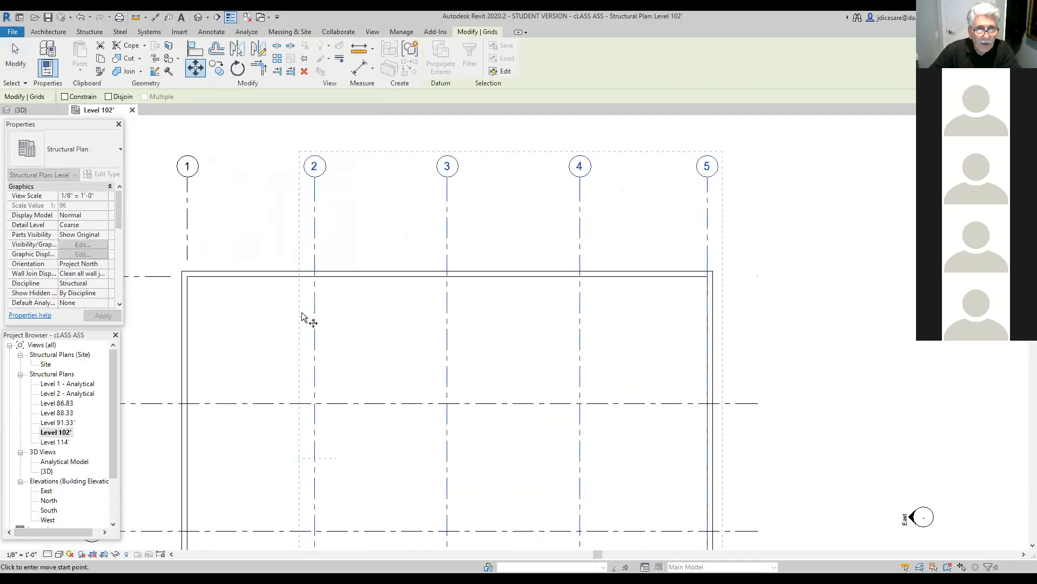
{"action": "left_click", "coordinate": [314, 270]}
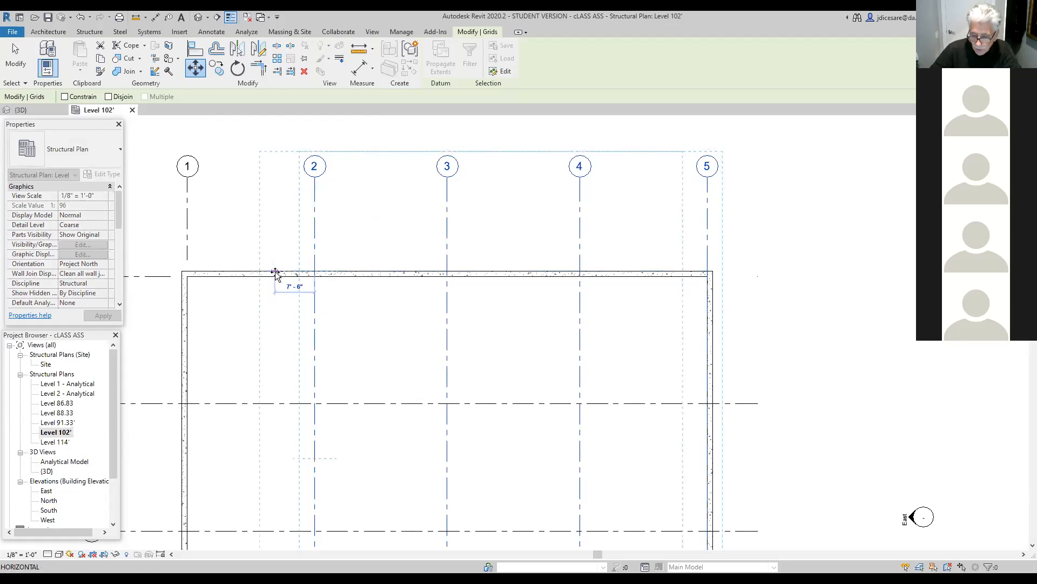
{"action": "type", "text": "1"}
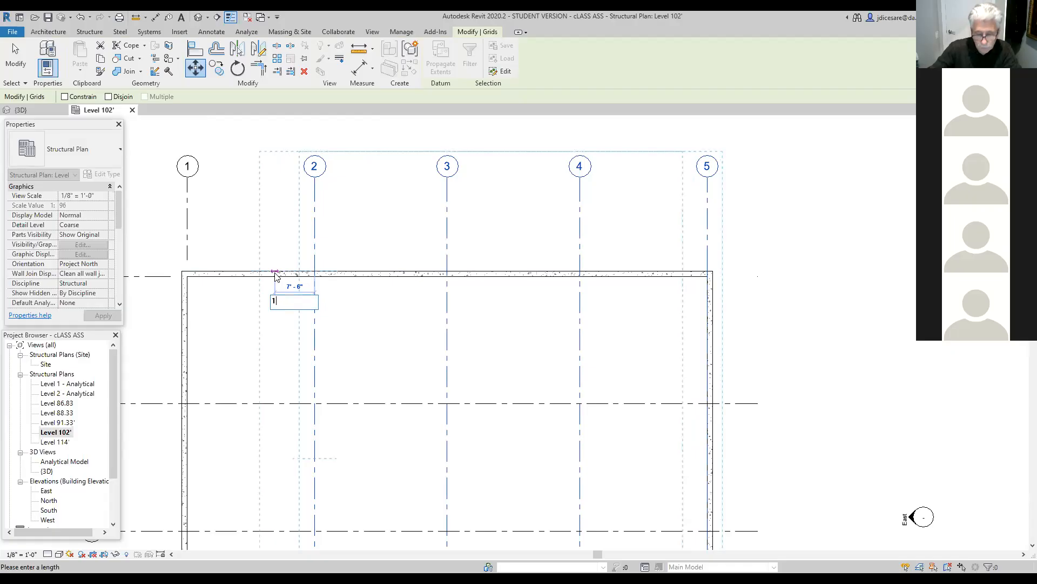
{"action": "key", "text": "Return"}
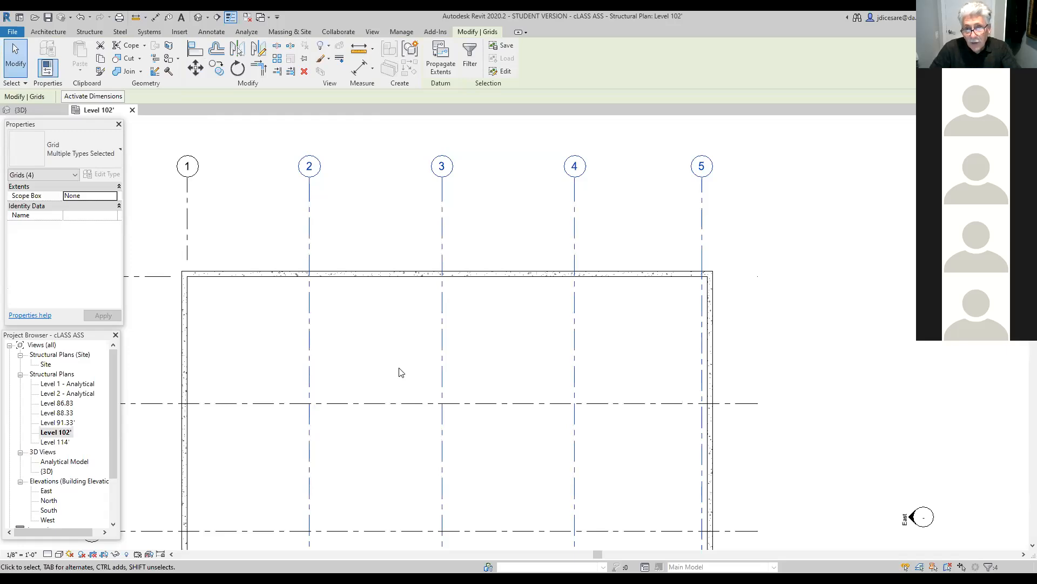
Undo the move of grids 2 to 5.
{"action": "left_click", "coordinate": [81, 18]}
{"action": "scroll", "coordinate": [458, 342], "scroll_direction": "down", "scroll_amount": 4}
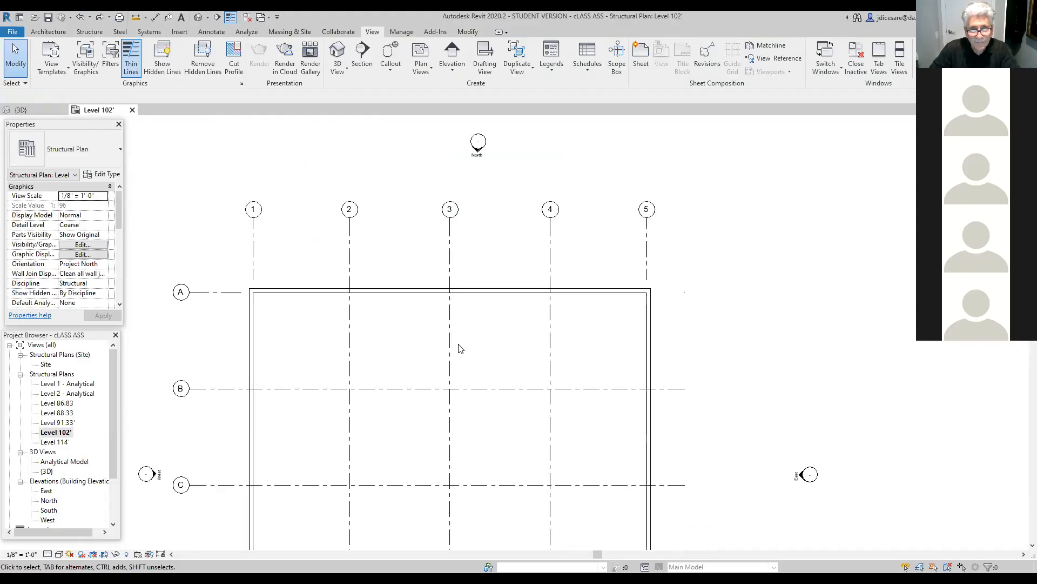
{"action": "middle_click_drag", "start_coordinate": [529, 433], "coordinate": [557, 375]}
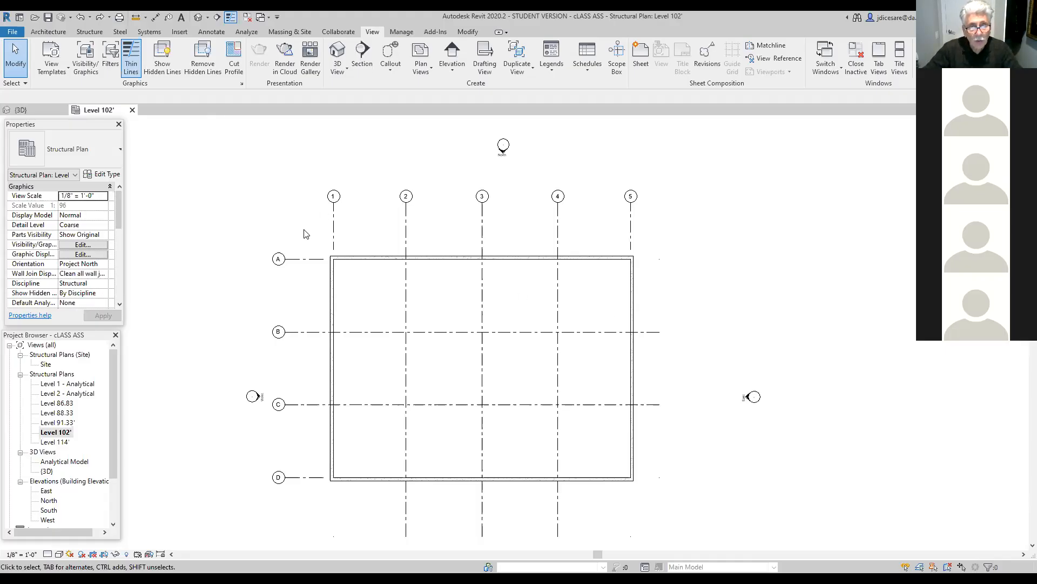
Select all four foundation walls and clear the selection without changing them.
{"action": "left_click_drag", "start_coordinate": [303, 229], "coordinate": [691, 511]}
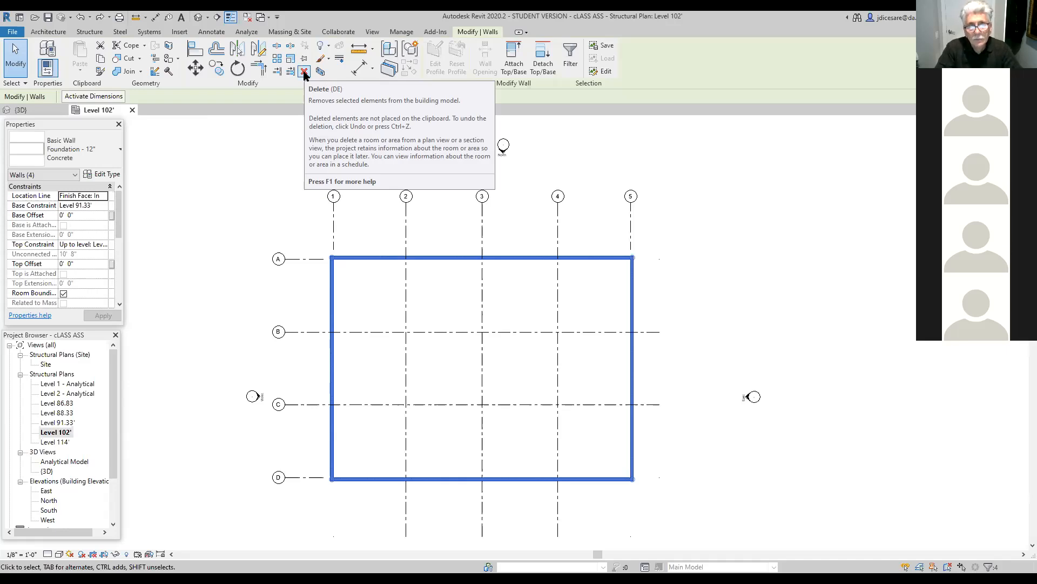
{"action": "left_click", "coordinate": [257, 195]}
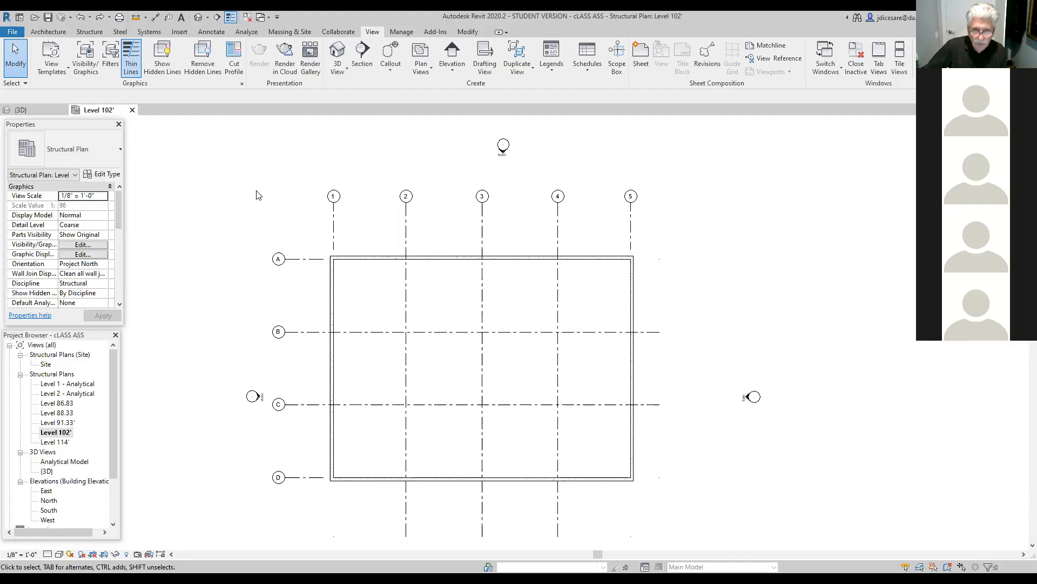
Open the default 3D view of the foundation and save the project.
{"action": "left_click", "coordinate": [200, 20]}
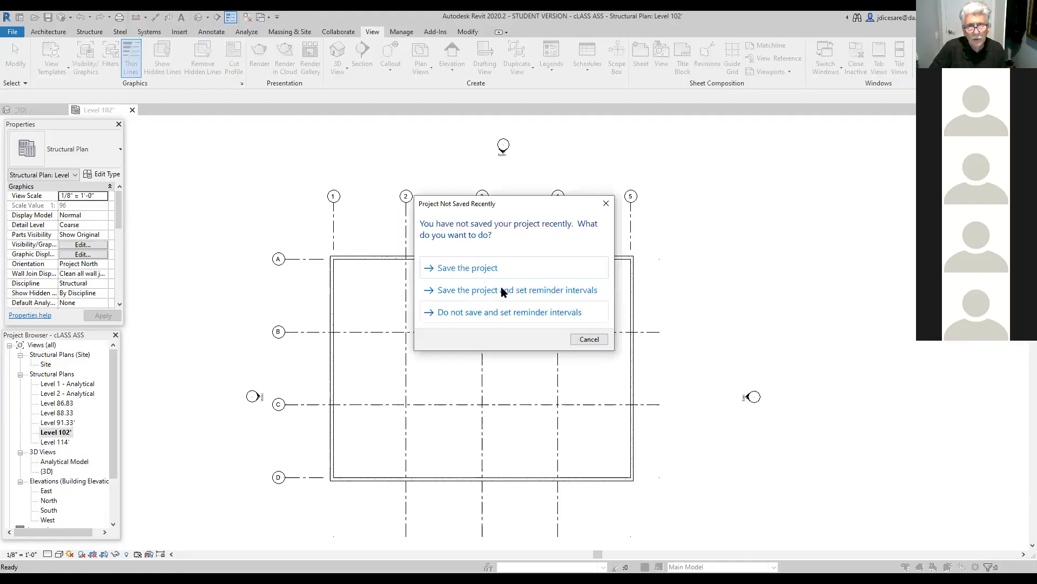
{"action": "left_click", "coordinate": [474, 272]}
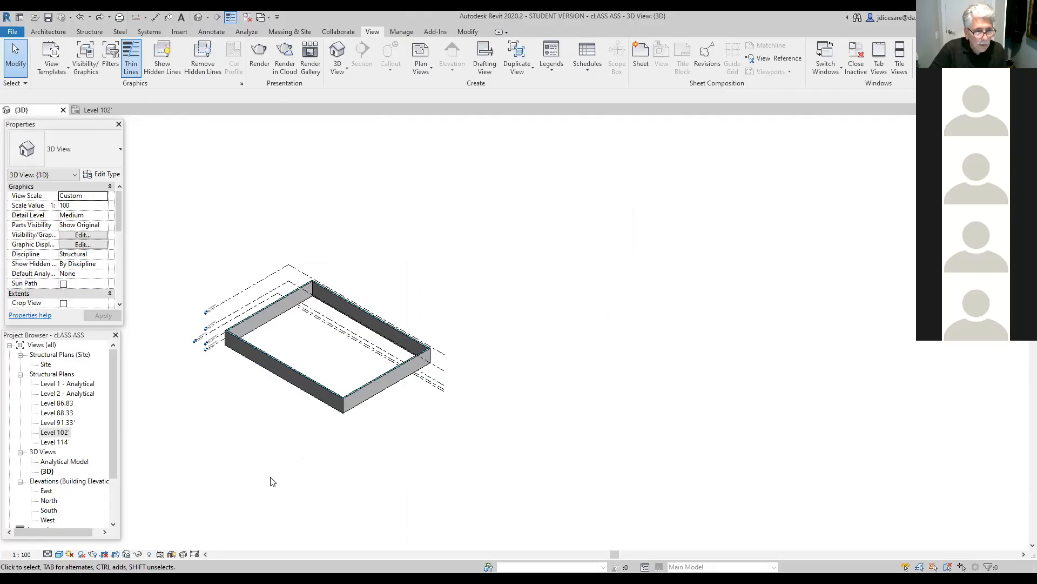
Examine the foundation walls and column grids closely in the 3D view.
{"action": "scroll", "coordinate": [277, 473], "scroll_direction": "up", "scroll_amount": 1}
{"action": "scroll", "coordinate": [276, 467], "scroll_direction": "up", "scroll_amount": 1}
{"action": "middle_click_drag", "start_coordinate": [386, 460], "coordinate": [504, 477]}
{"action": "scroll", "coordinate": [504, 477], "scroll_direction": "up", "scroll_amount": 1}
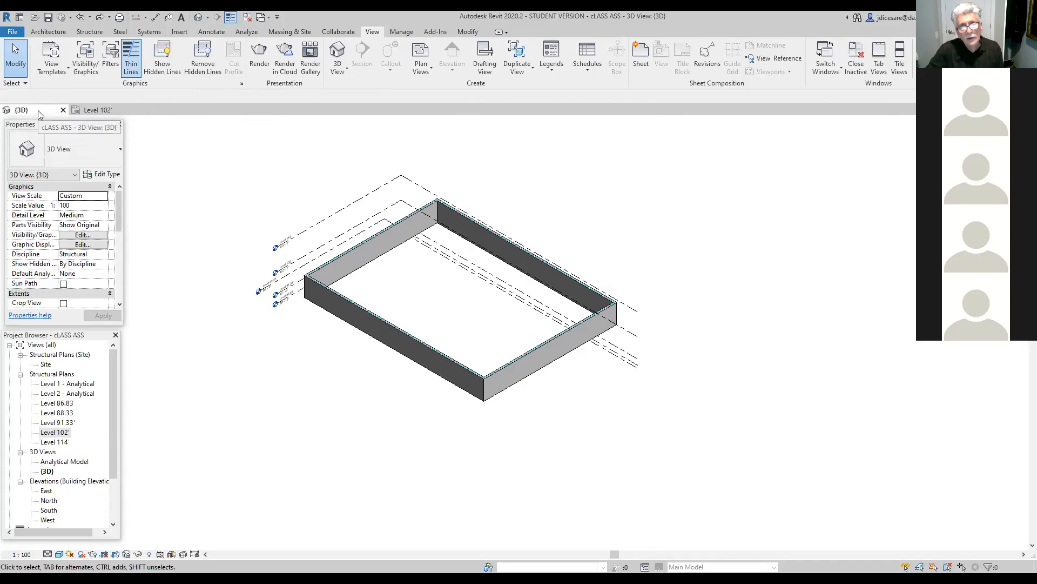
Return to the Level 102' plan and start a structural column with the Concrete-Rectangular-Column 300 x 450mm type.
{"action": "left_click", "coordinate": [115, 111]}
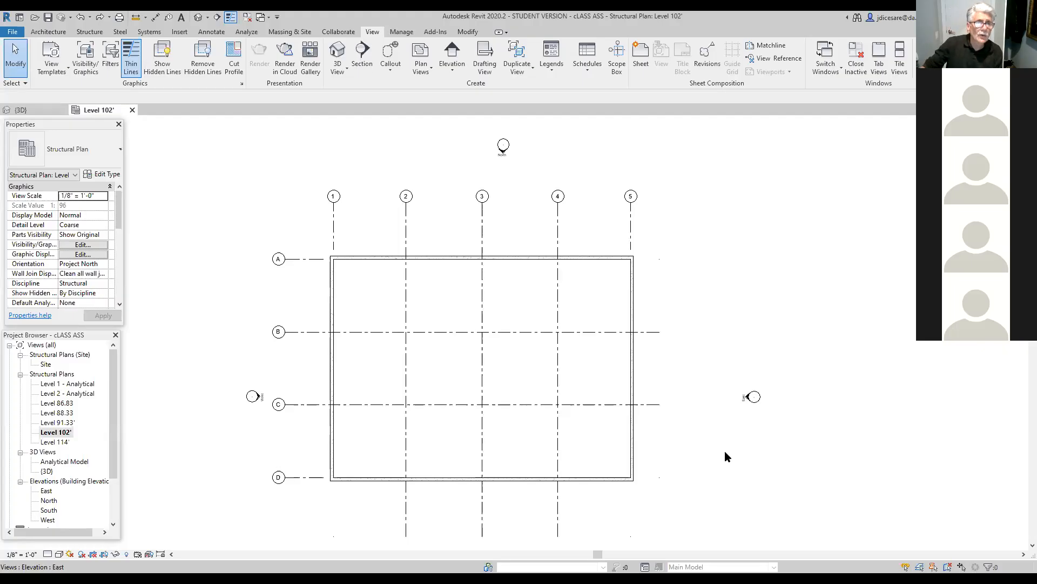
{"action": "left_click", "coordinate": [89, 32]}
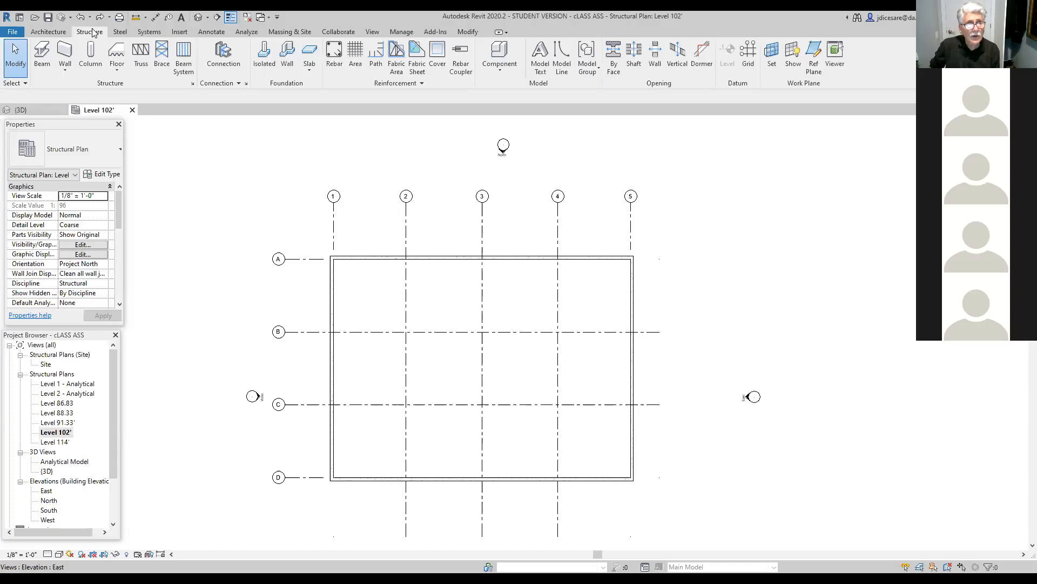
{"action": "left_click", "coordinate": [90, 66]}
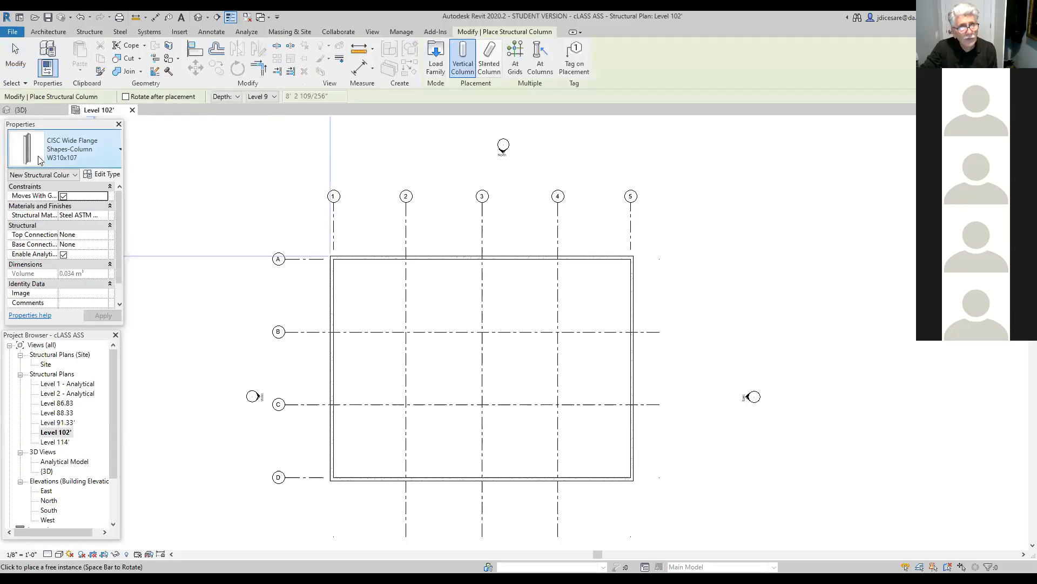
{"action": "left_click", "coordinate": [120, 152]}
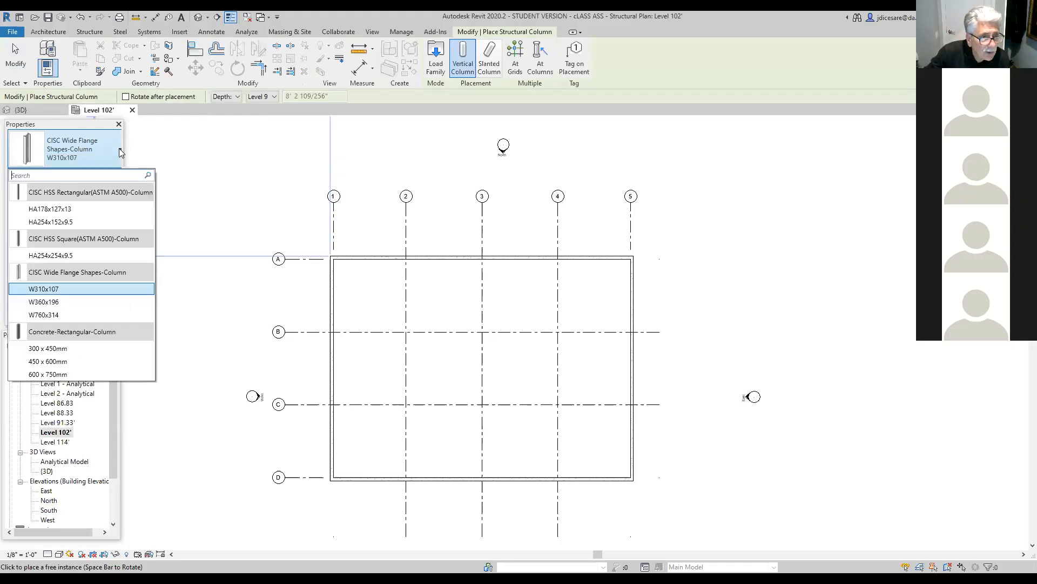
{"action": "left_click", "coordinate": [47, 348]}
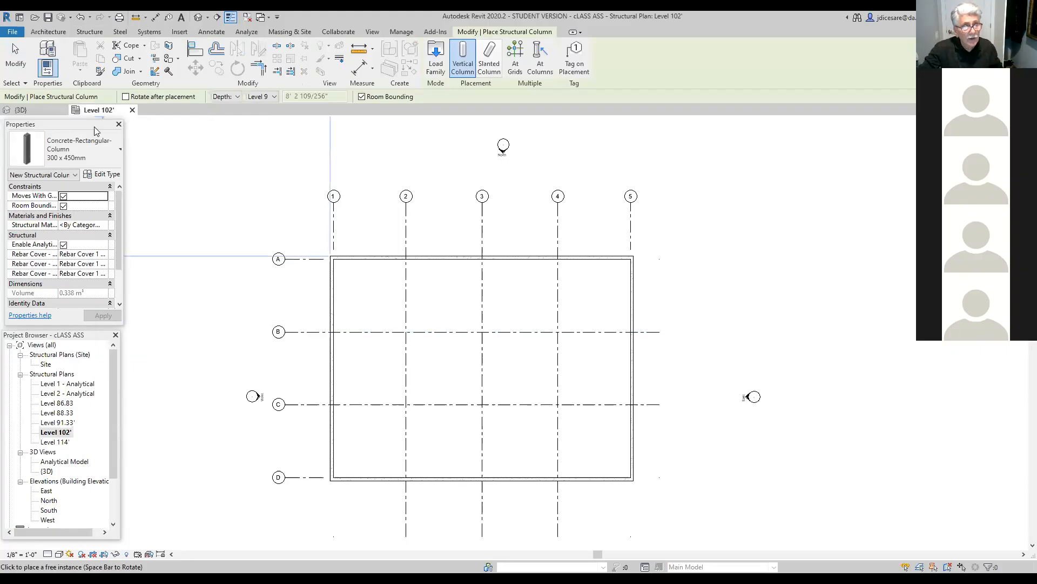
Rename the 300 x 450mm concrete column type as 16" x 16".
{"action": "left_click", "coordinate": [101, 175]}
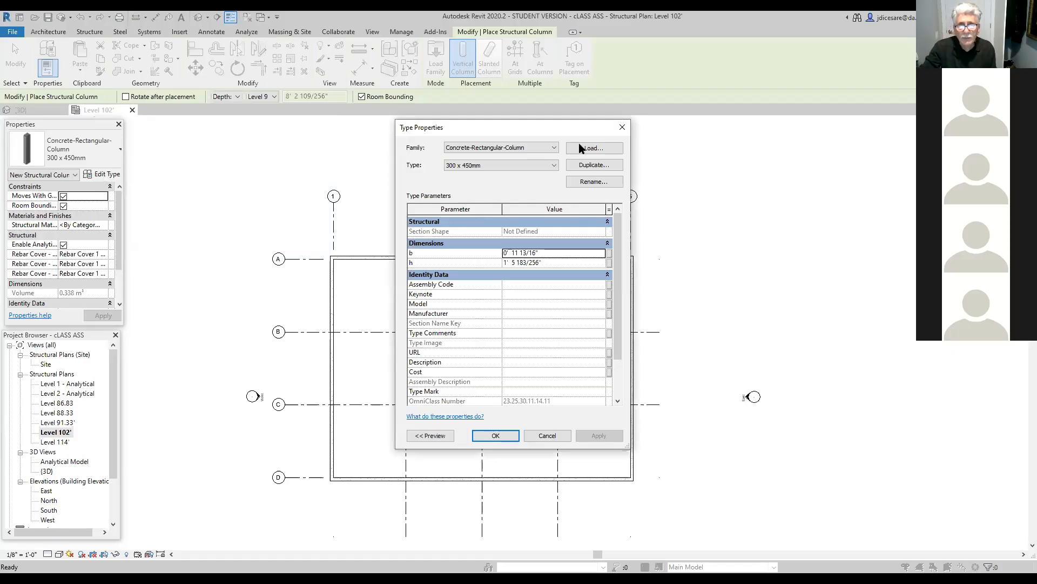
{"action": "left_click", "coordinate": [602, 182]}
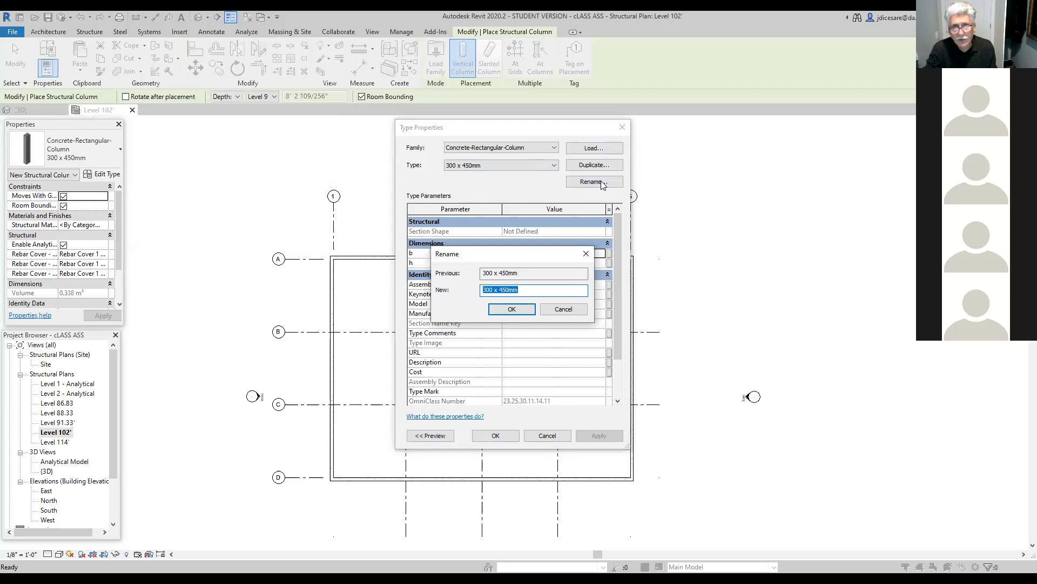
{"action": "left_click", "coordinate": [495, 290]}
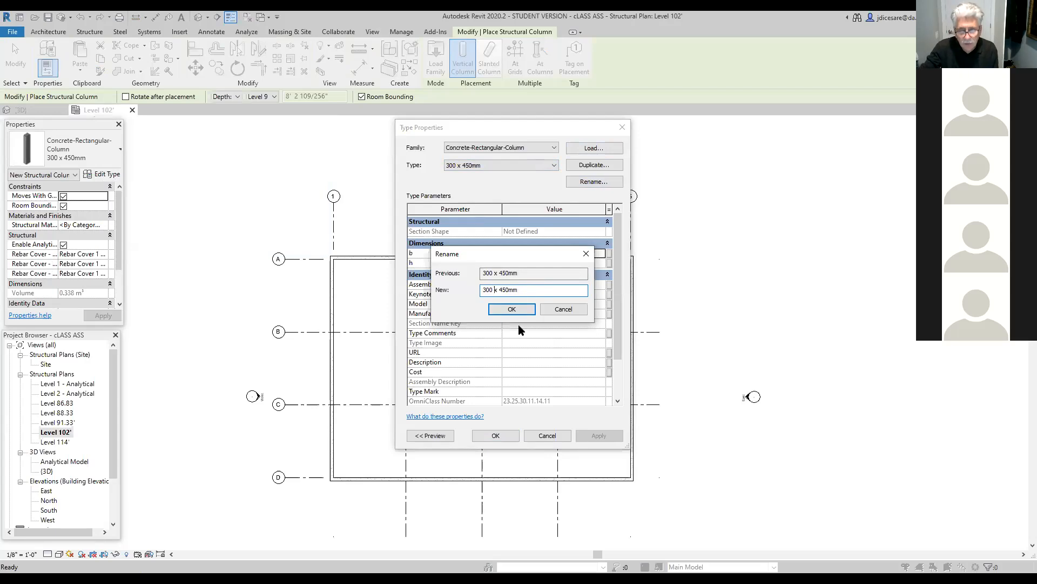
{"action": "key", "text": "BackSpace"}
{"action": "key", "text": "BackSpace"}
{"action": "key", "text": "BackSpace"}
{"action": "key", "text": "BackSpace"}
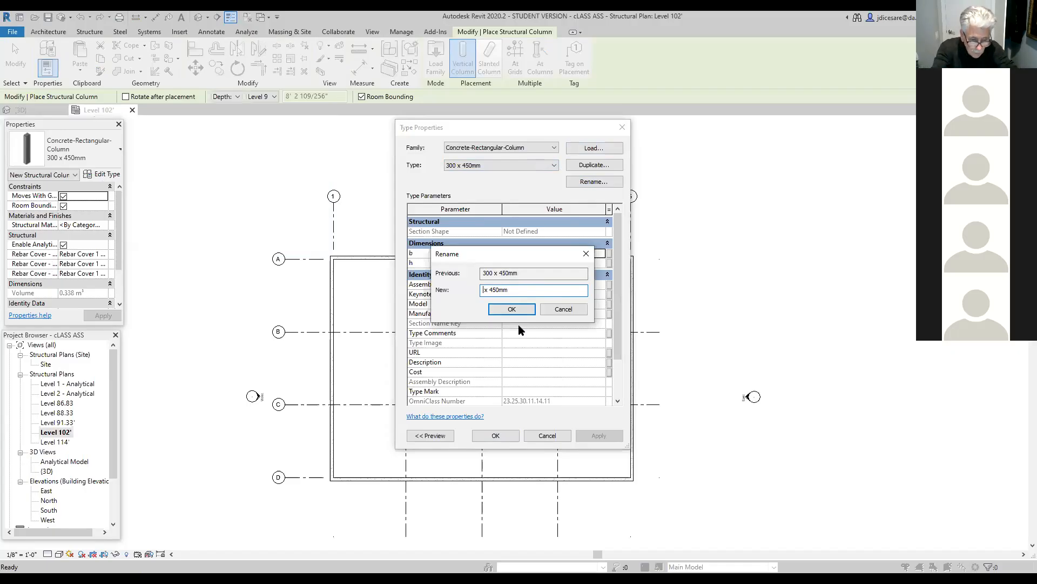
{"action": "type", "text": "16 "}
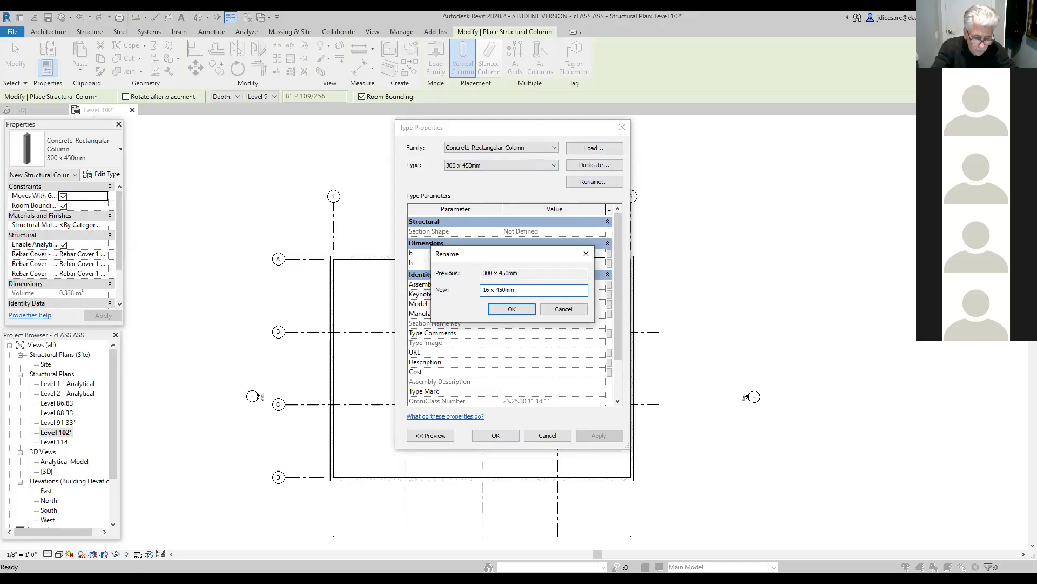
{"action": "type", "text": "\""}
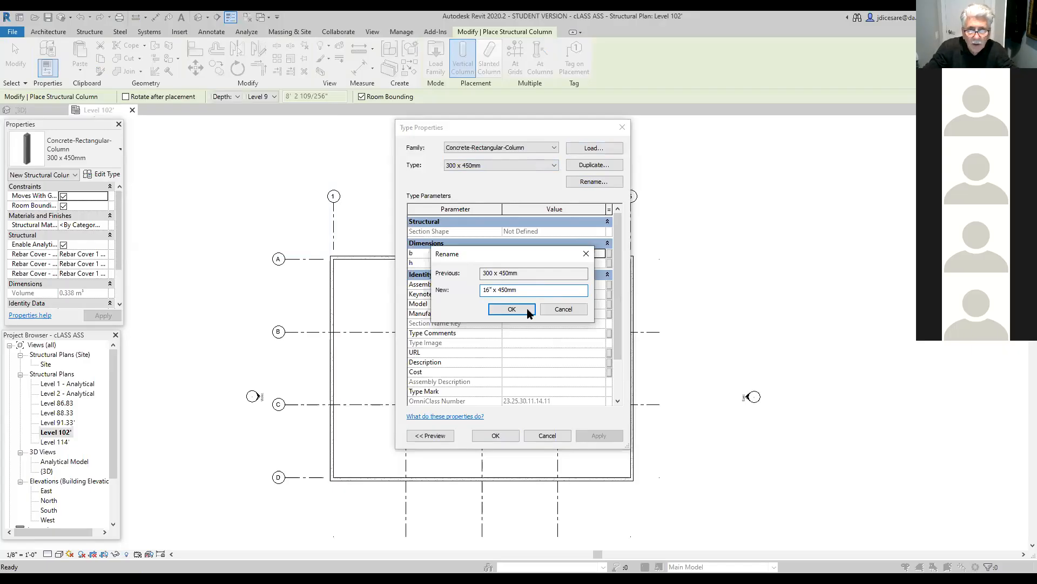
{"action": "left_click", "coordinate": [524, 289]}
{"action": "key", "text": "BackSpace"}
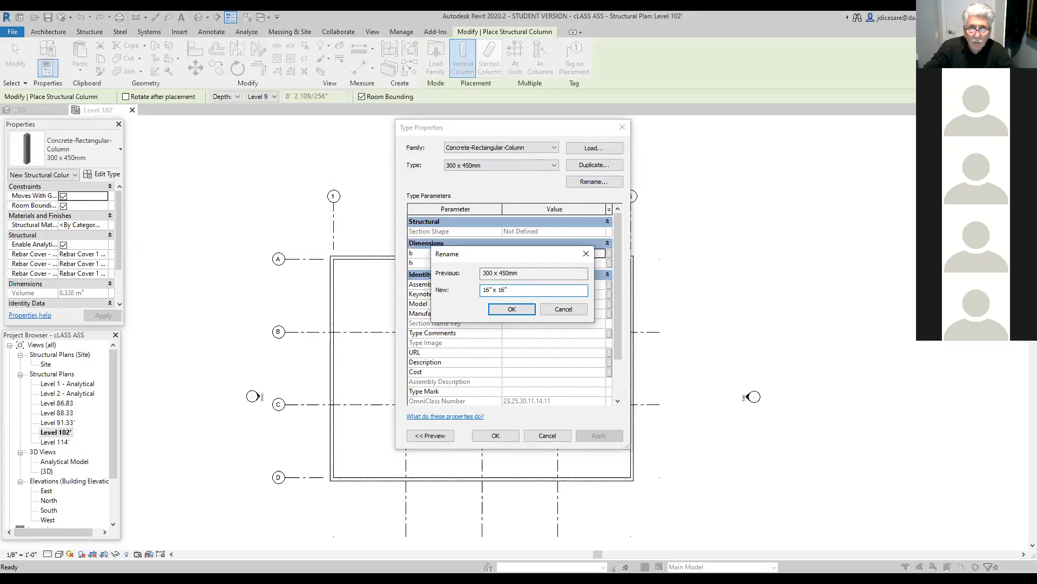
{"action": "left_click", "coordinate": [516, 310]}
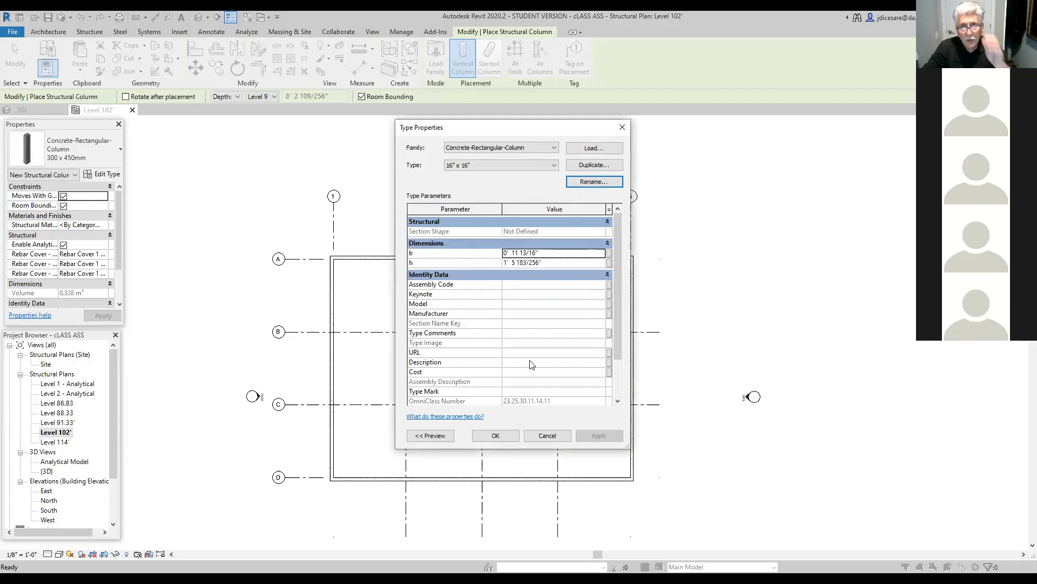
Set the column type's b dimension to 16".
{"action": "left_click", "coordinate": [515, 253]}
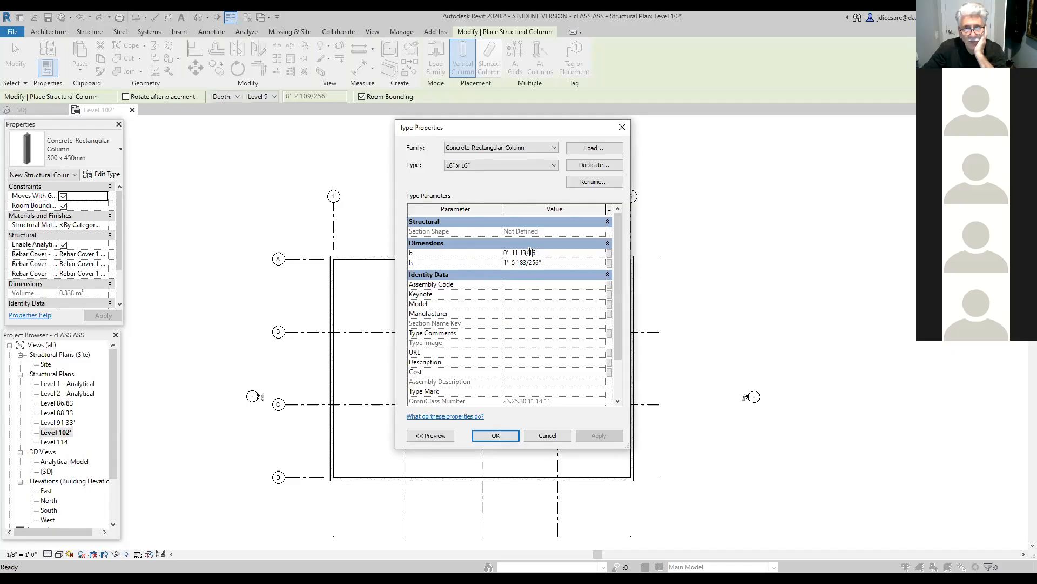
{"action": "key", "text": "BackSpace"}
{"action": "key", "text": "BackSpace"}
{"action": "key", "text": "BackSpace"}
{"action": "key", "text": "BackSpace"}
{"action": "key", "text": "BackSpace"}
{"action": "key", "text": "BackSpace"}
{"action": "key", "text": "BackSpace"}
{"action": "key", "text": "BackSpace"}
{"action": "key", "text": "BackSpace"}
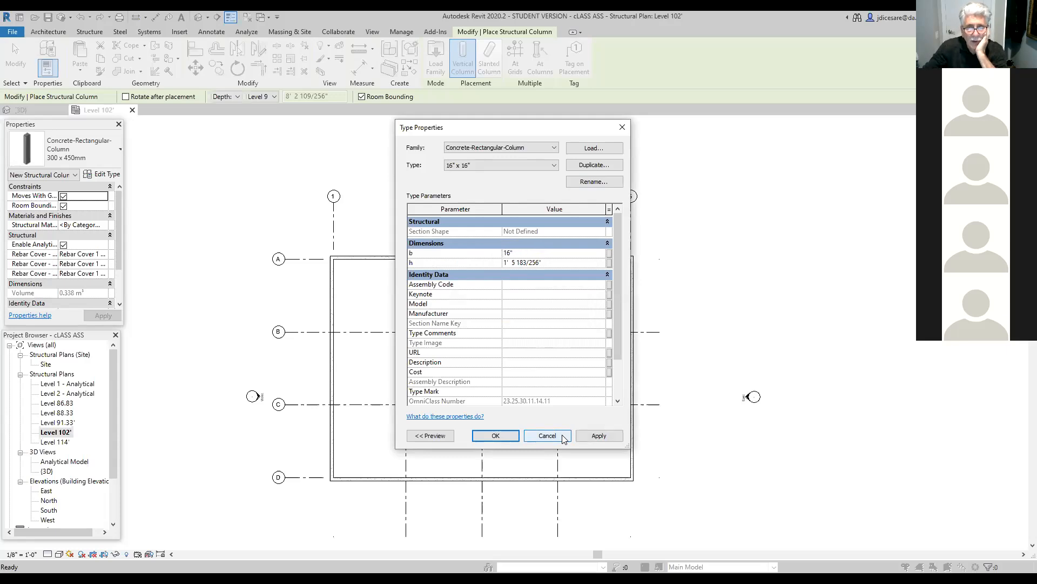
Set the column type's h dimension to 16" and accept the type properties.
{"action": "left_click", "coordinate": [523, 263]}
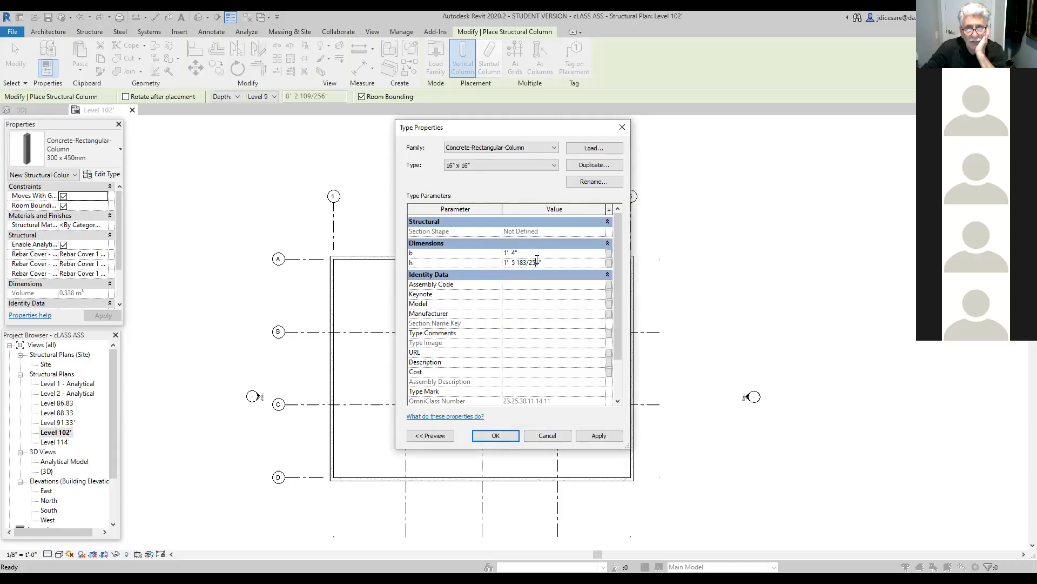
{"action": "key", "text": "BackSpace"}
{"action": "key", "text": "BackSpace"}
{"action": "key", "text": "BackSpace"}
{"action": "key", "text": "BackSpace"}
{"action": "key", "text": "BackSpace"}
{"action": "key", "text": "BackSpace"}
{"action": "key", "text": "BackSpace"}
{"action": "key", "text": "BackSpace"}
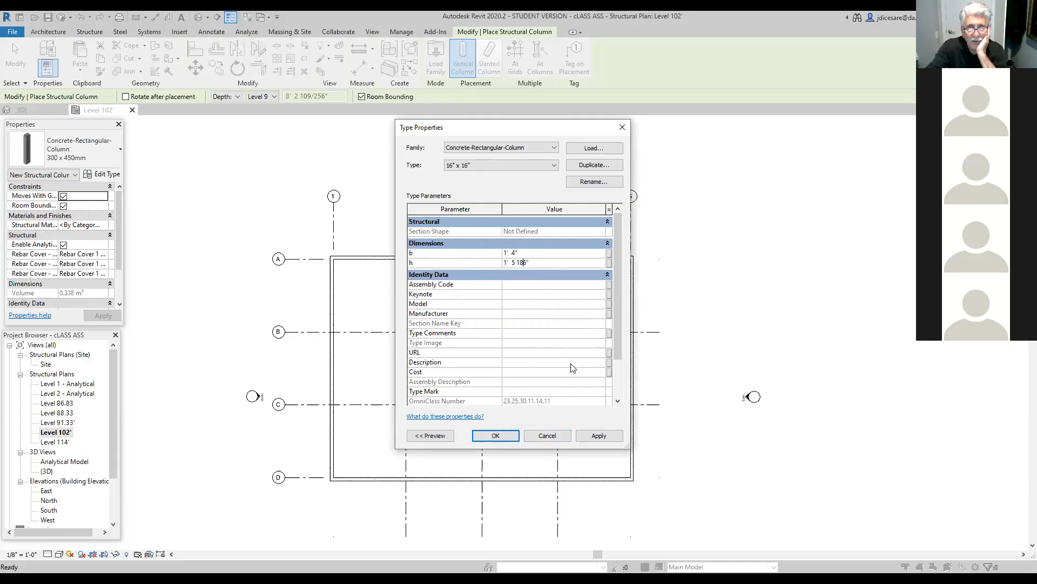
{"action": "key", "text": "BackSpace"}
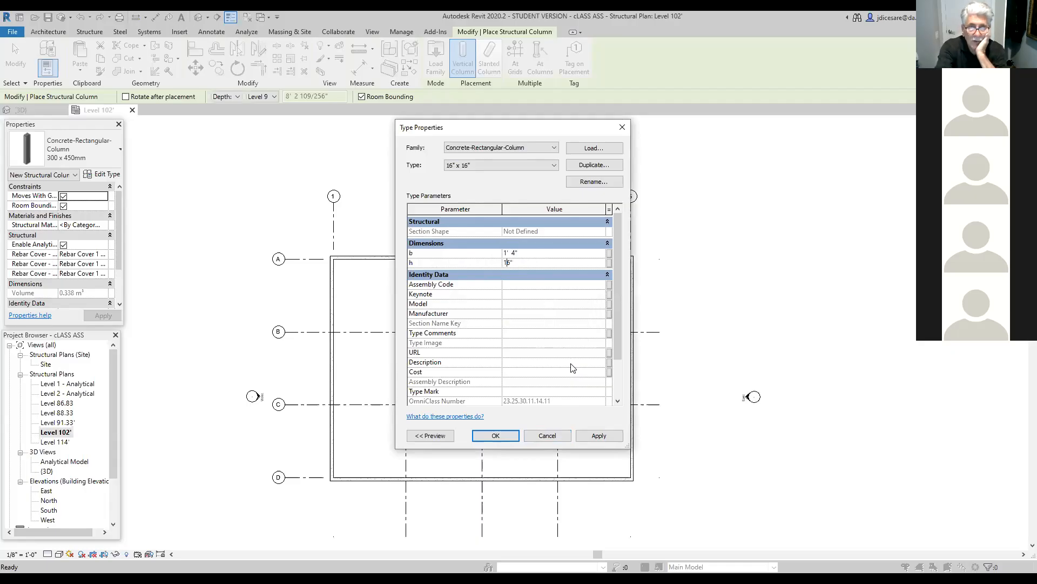
{"action": "left_click", "coordinate": [556, 334]}
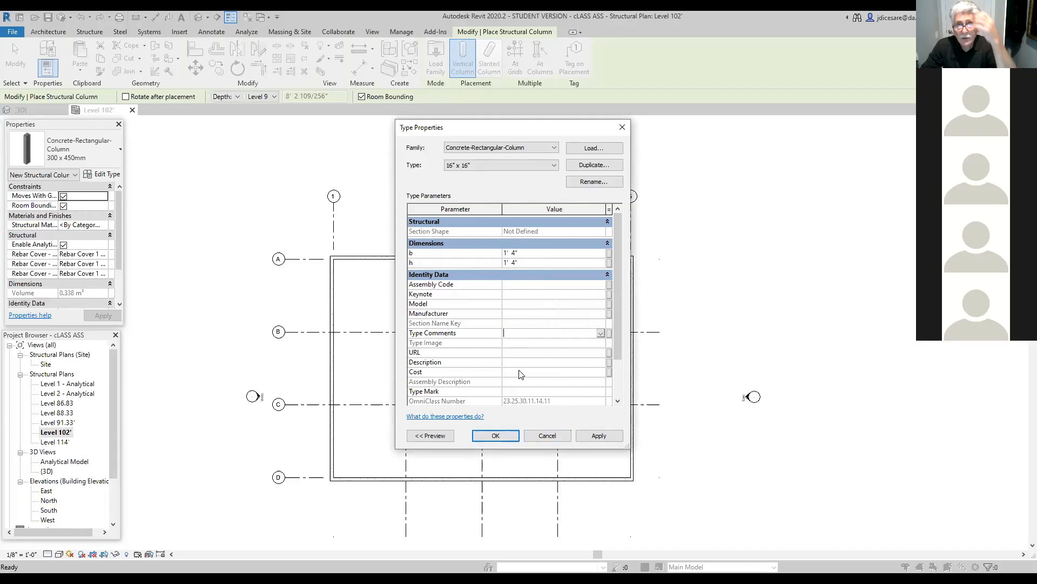
{"action": "left_click", "coordinate": [503, 436]}
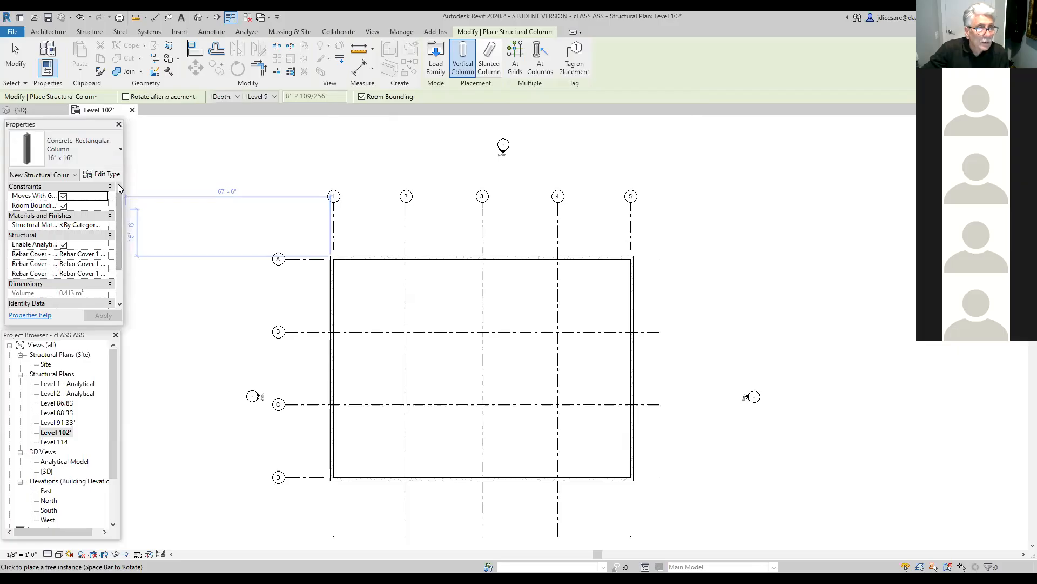
Check the new column's instance properties and the levels available for its depth.
{"action": "left_click_drag", "start_coordinate": [119, 261], "coordinate": [117, 221]}
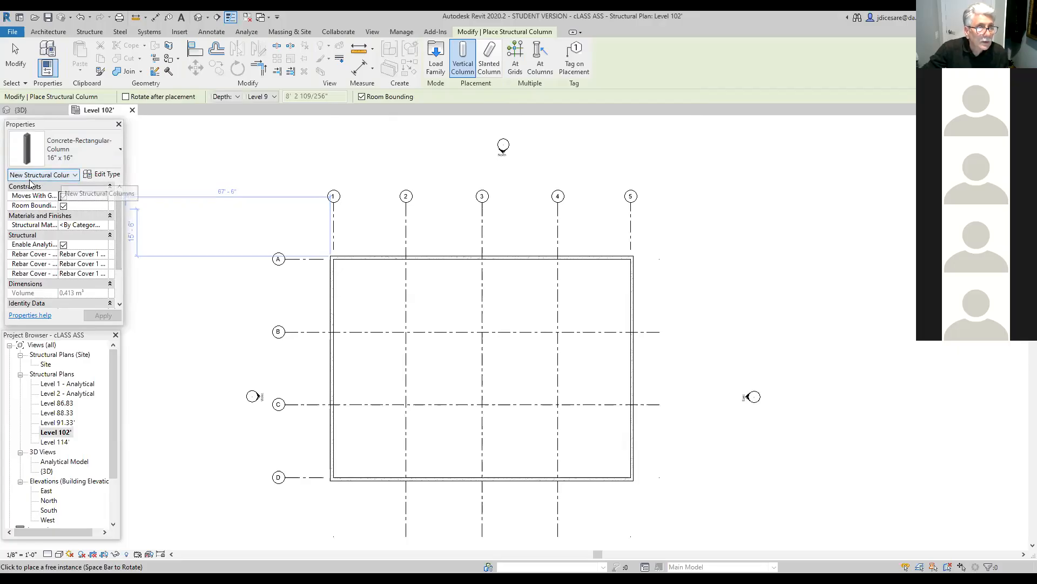
{"action": "left_click", "coordinate": [51, 175]}
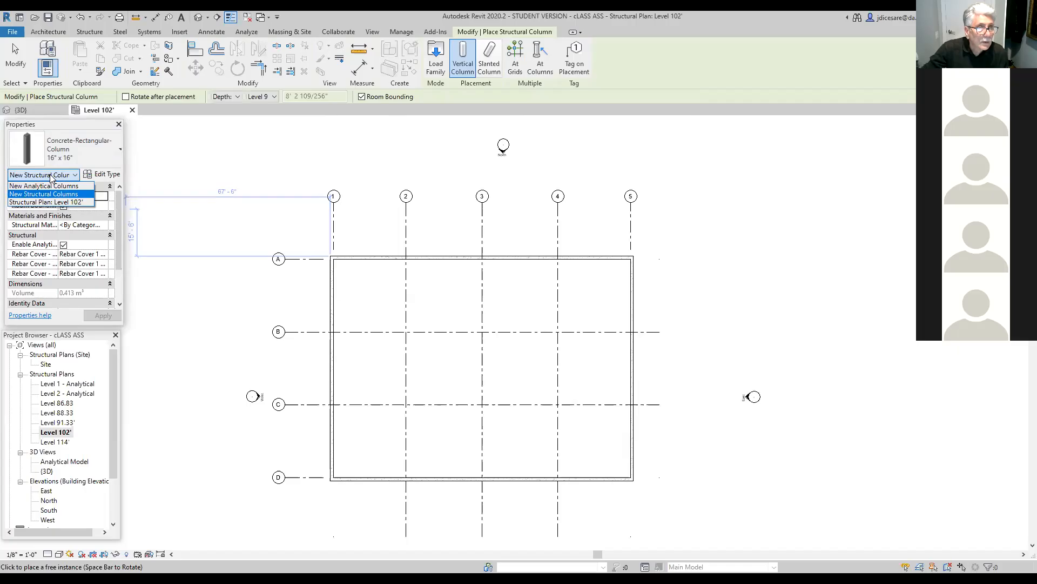
{"action": "left_click", "coordinate": [51, 176]}
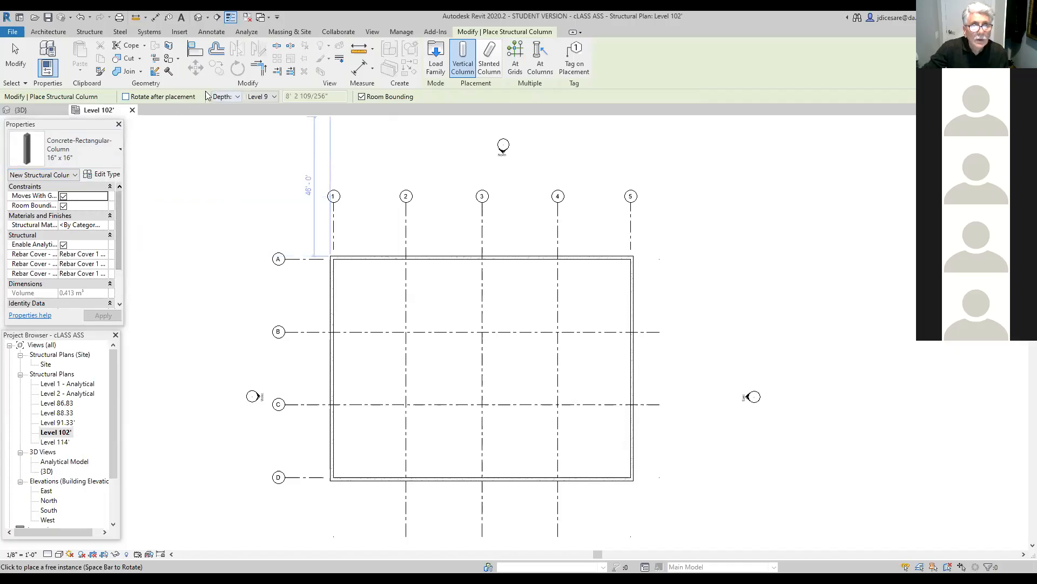
{"action": "left_click", "coordinate": [239, 101]}
{"action": "left_click", "coordinate": [240, 100]}
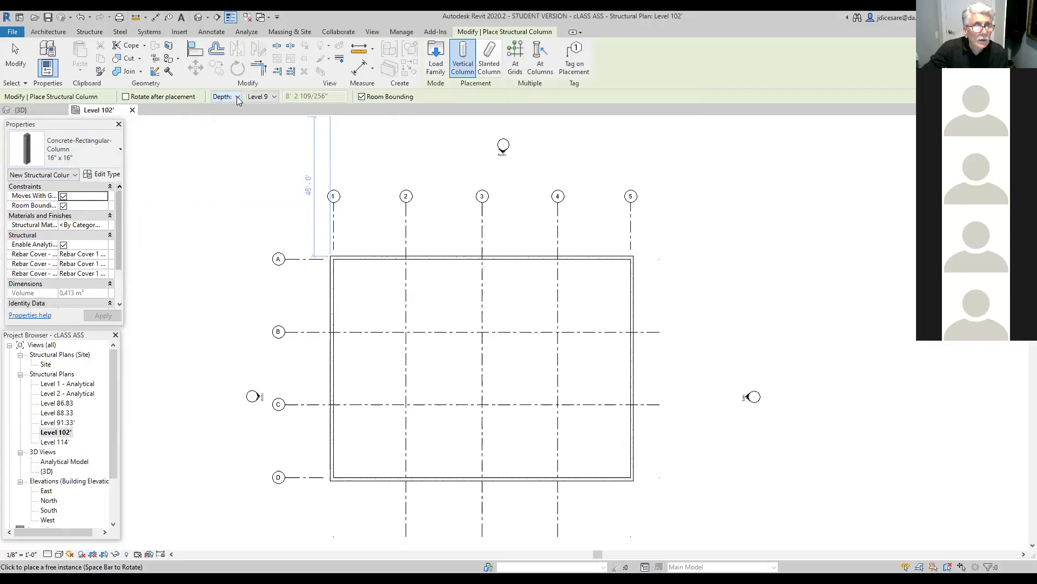
{"action": "left_click", "coordinate": [273, 98]}
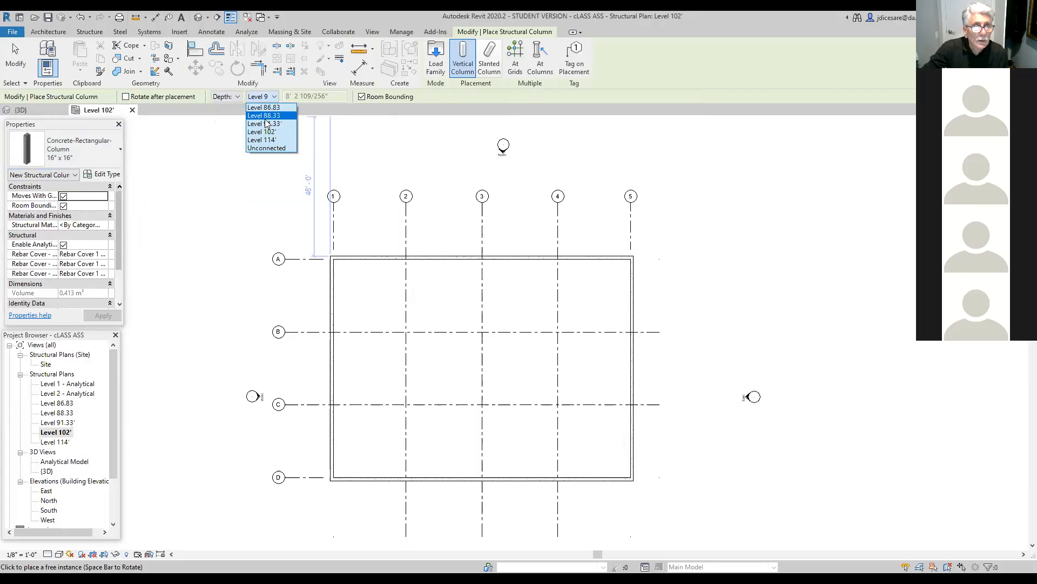
{"action": "left_click", "coordinate": [119, 237]}
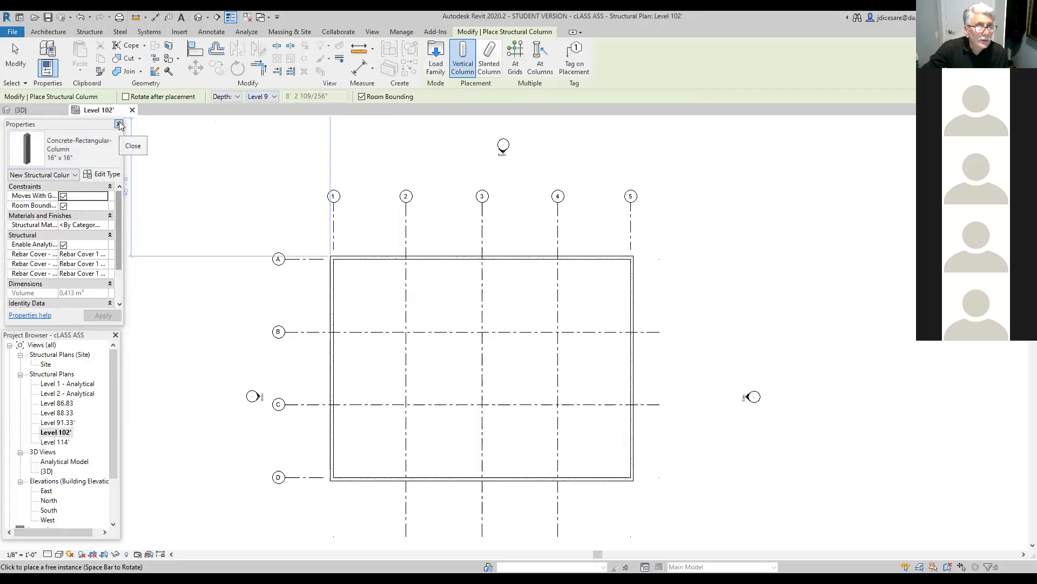
Close and restore the Properties palette, leaving the column placement command.
{"action": "left_click", "coordinate": [120, 125]}
{"action": "key", "text": "Escape"}
{"action": "key", "text": "Escape"}
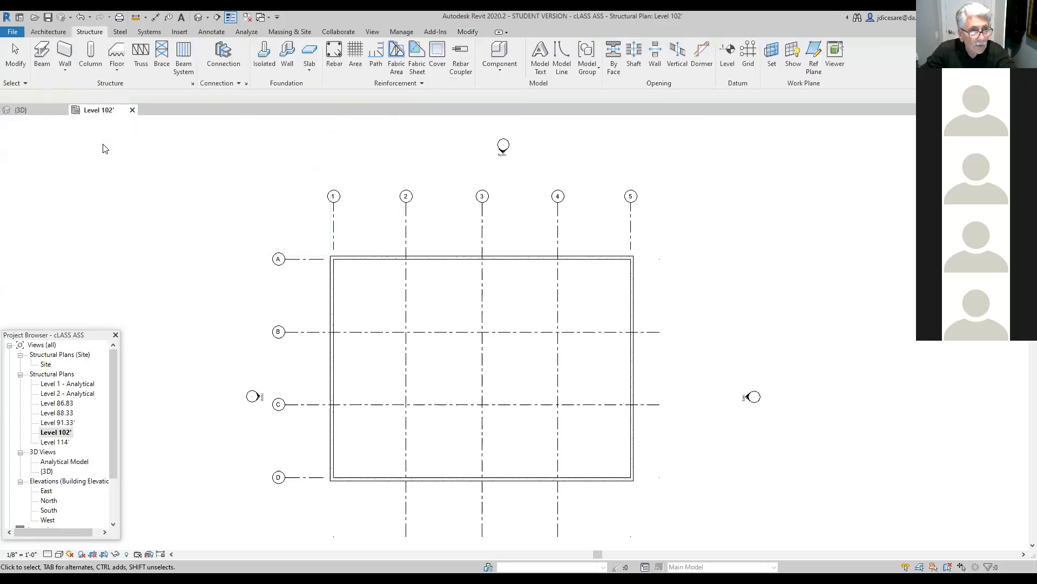
{"action": "right_click", "coordinate": [177, 425]}
{"action": "left_click", "coordinate": [195, 407]}
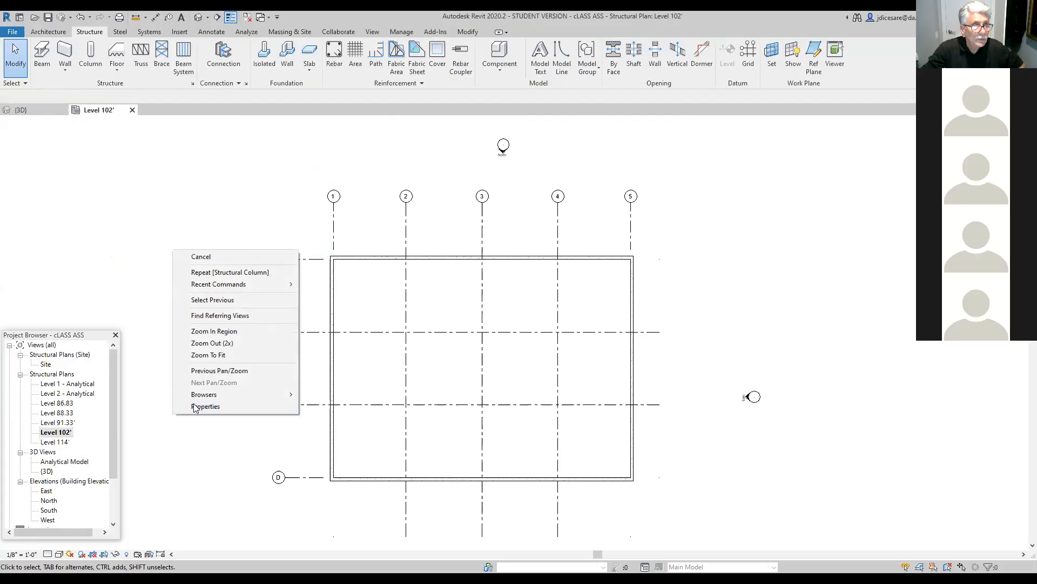
{"action": "left_click", "coordinate": [90, 54]}
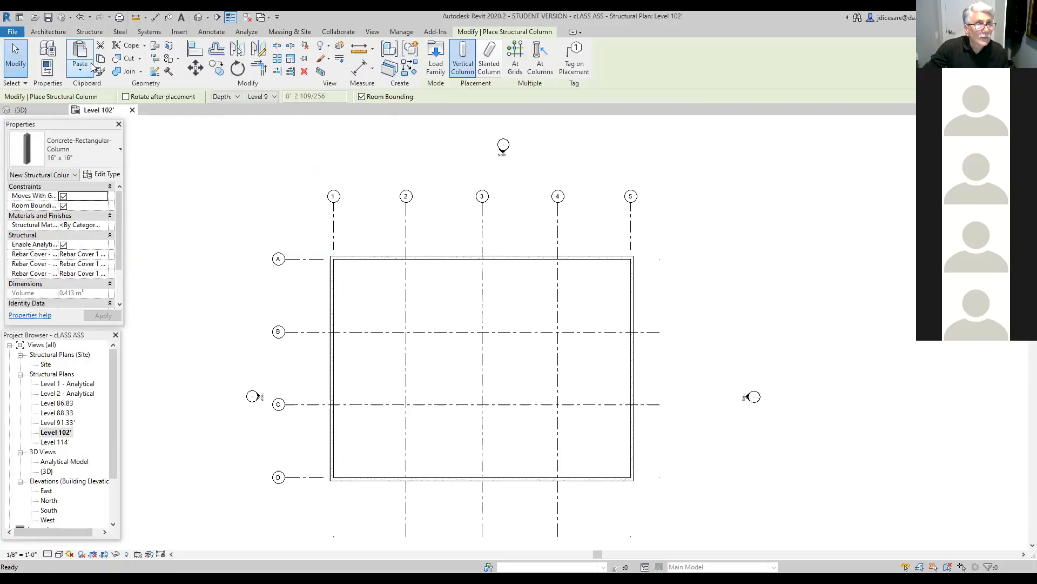
{"action": "left_click", "coordinate": [80, 151]}
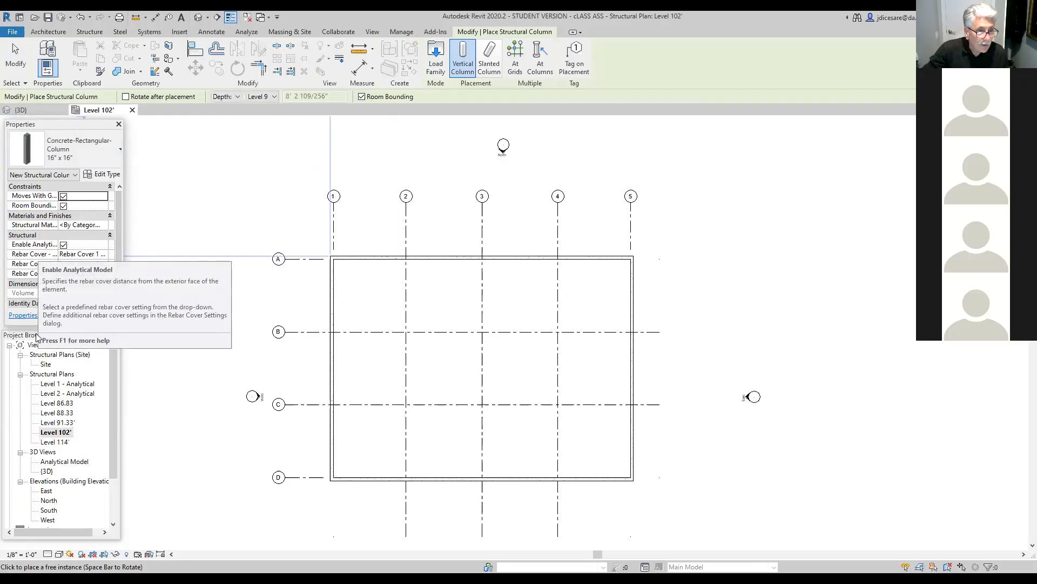
{"action": "left_click", "coordinate": [64, 433]}
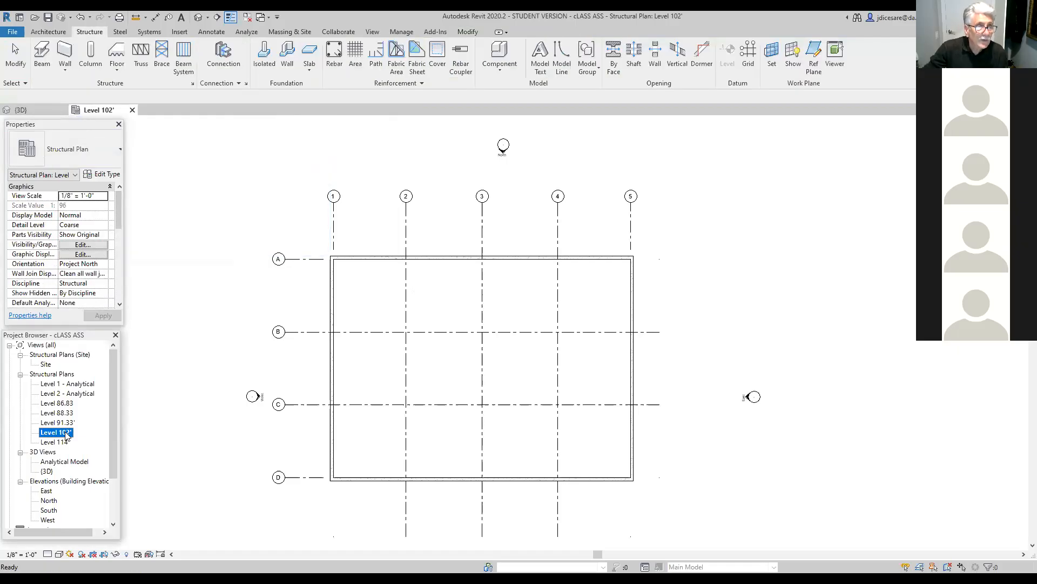
Place 16" x 16" structural columns at the intersections of grids 1 through 5 with grids A through D.
{"action": "left_click", "coordinate": [91, 67]}
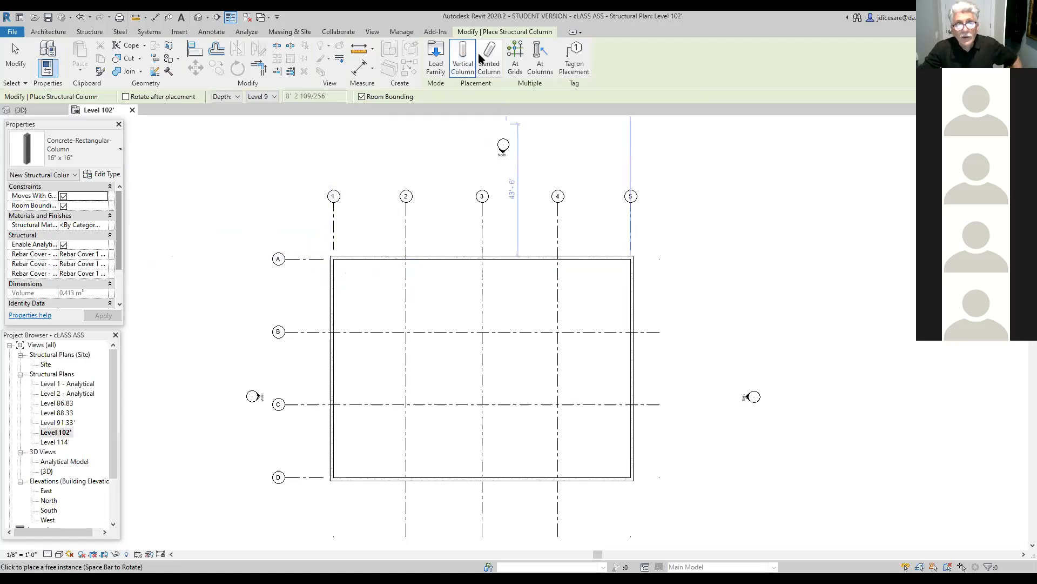
{"action": "left_click", "coordinate": [516, 59]}
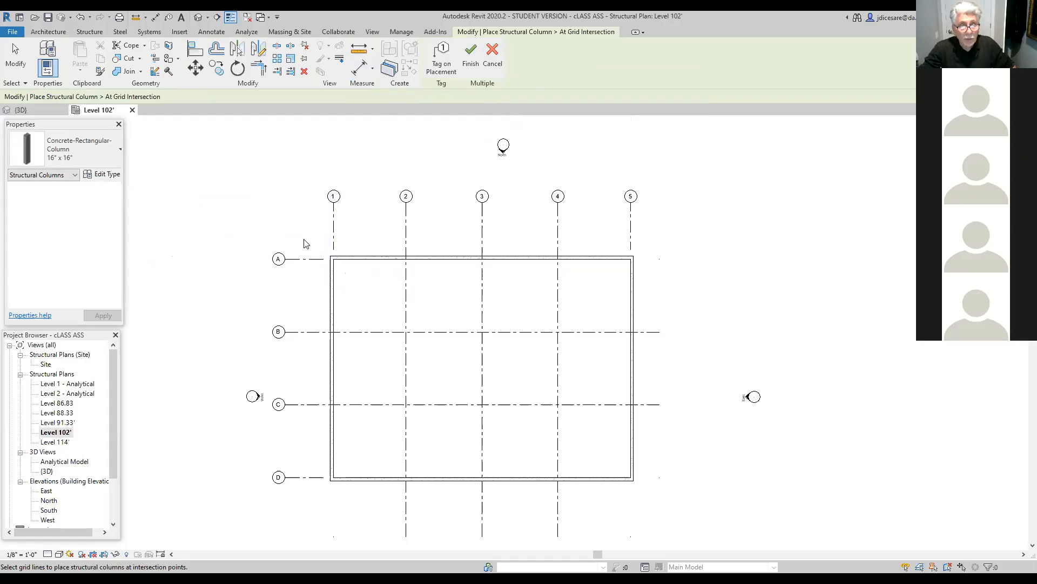
{"action": "left_click", "coordinate": [334, 237]}
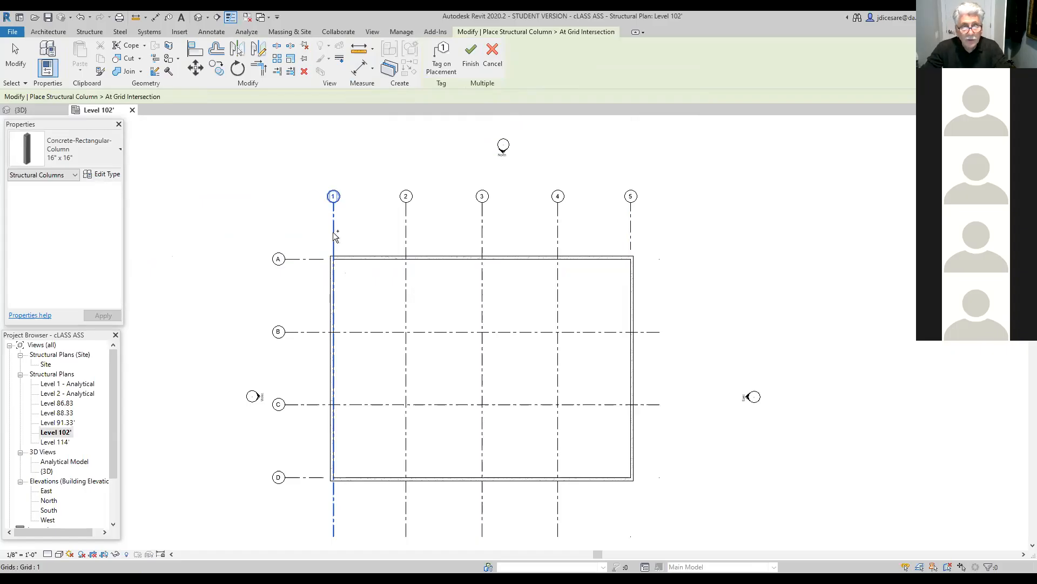
{"action": "left_click", "coordinate": [407, 243]}
{"action": "left_click", "coordinate": [483, 243]}
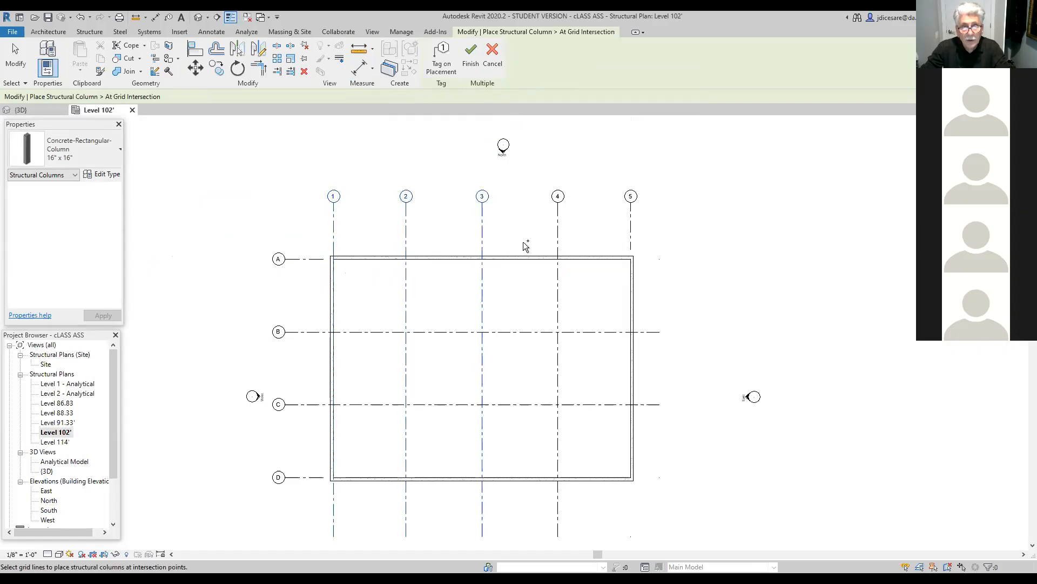
{"action": "left_click", "coordinate": [560, 245]}
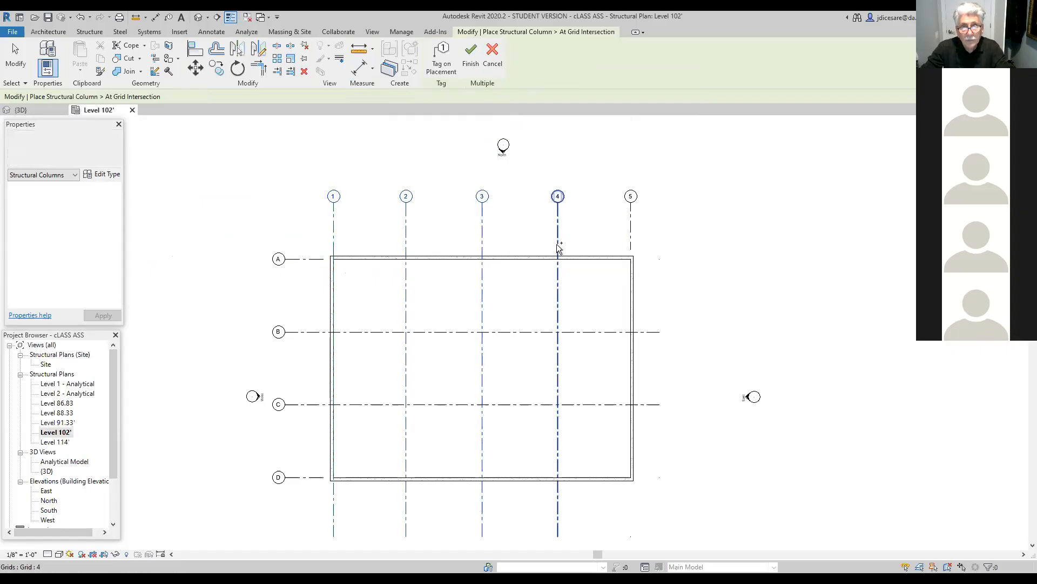
{"action": "left_click", "coordinate": [631, 238]}
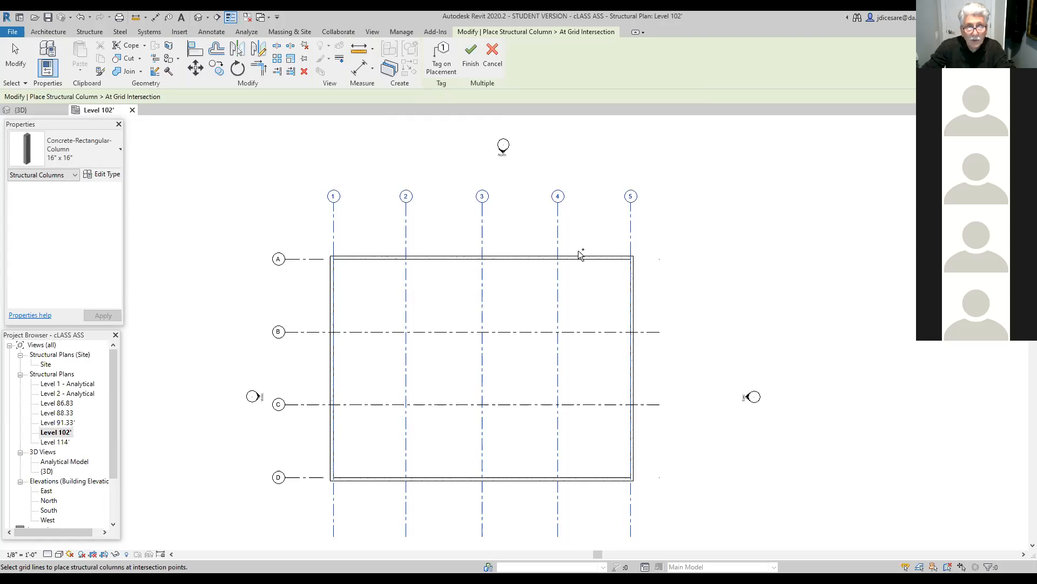
{"action": "left_click", "coordinate": [316, 260]}
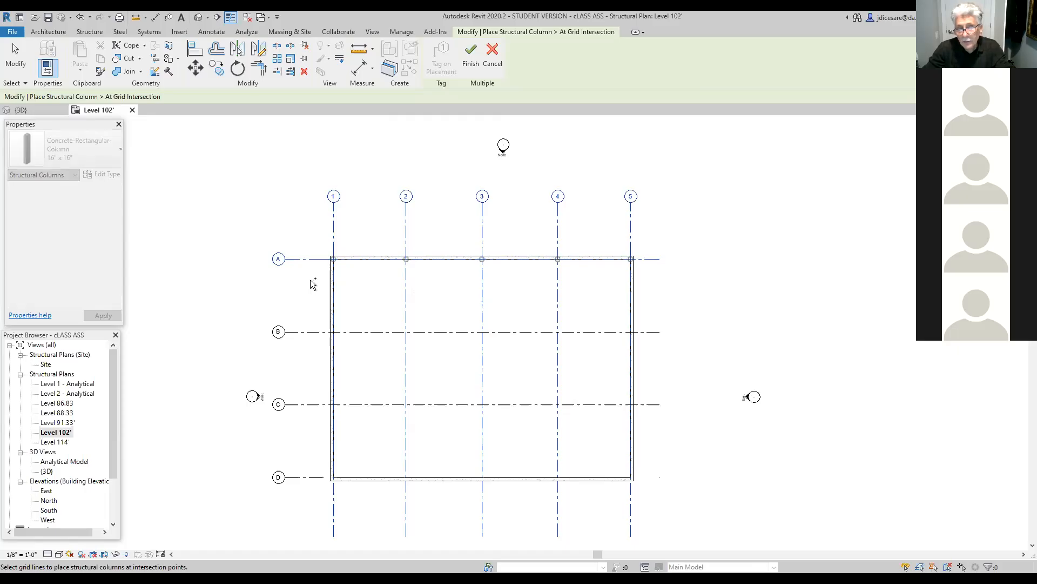
{"action": "left_click", "coordinate": [310, 332], "text": "ctrl"}
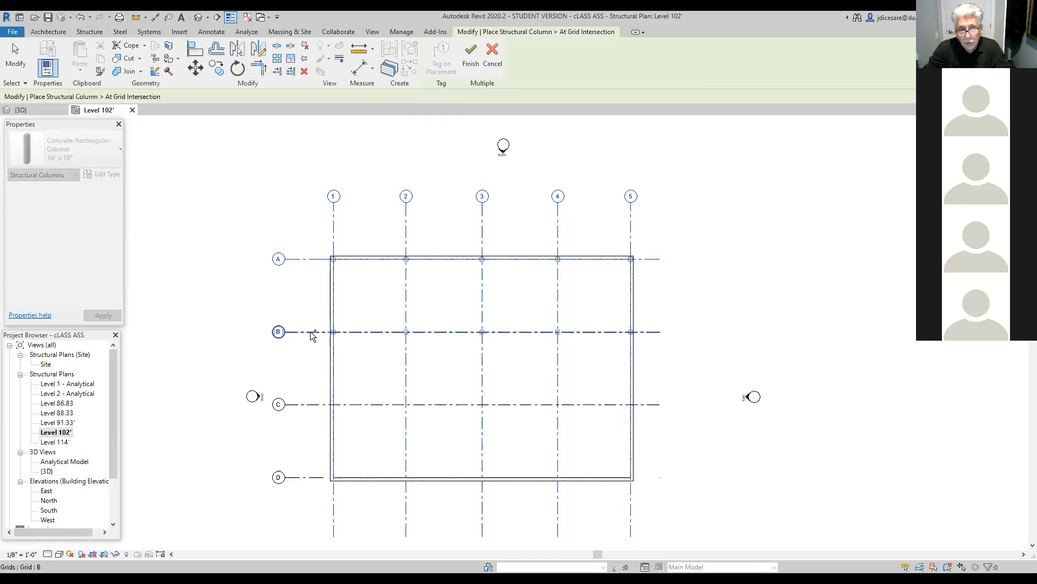
{"action": "left_click", "coordinate": [306, 404], "text": "ctrl"}
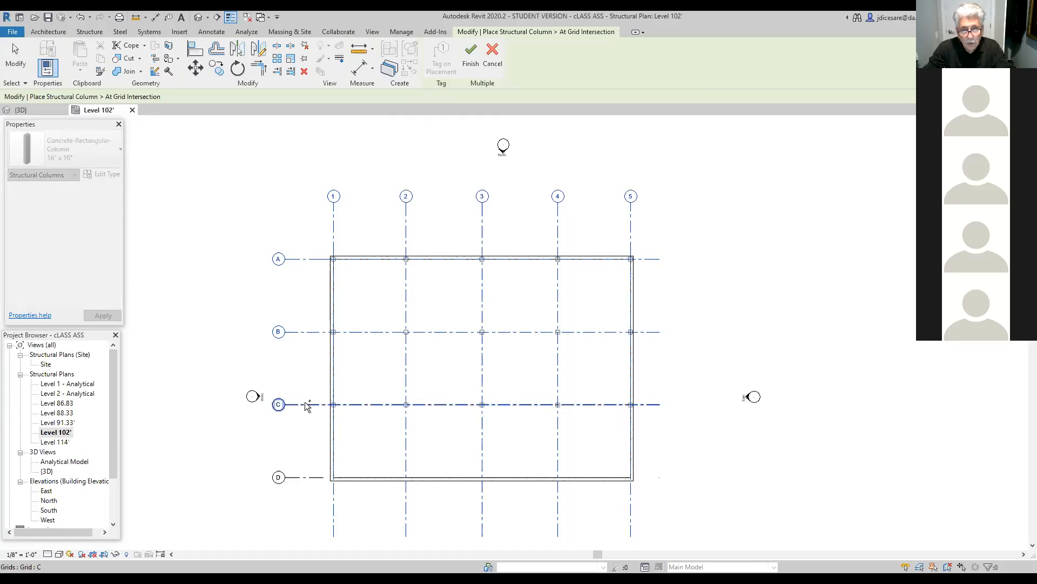
{"action": "left_click", "coordinate": [317, 479], "text": "ctrl"}
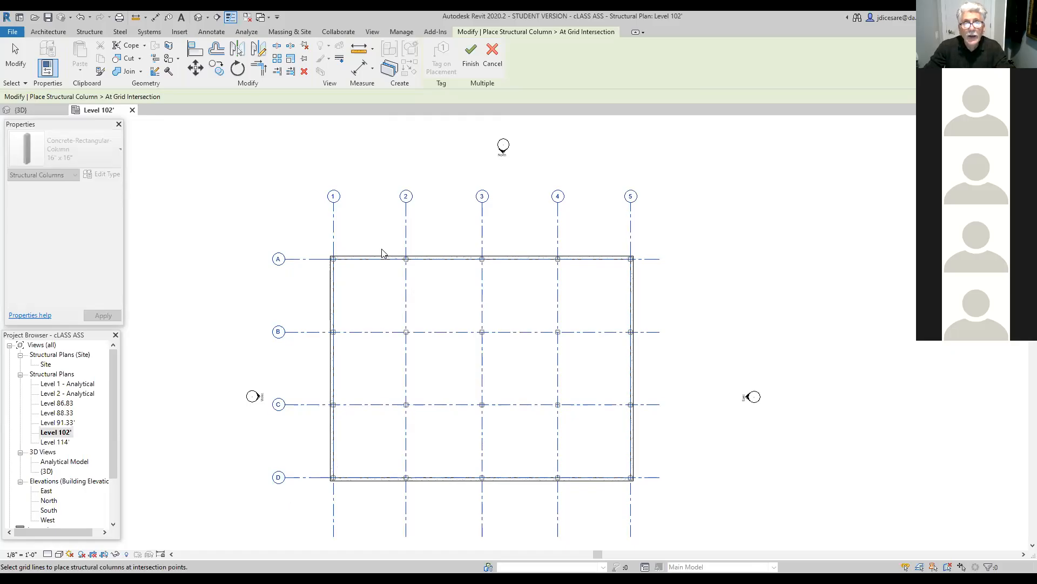
{"action": "left_click", "coordinate": [471, 51]}
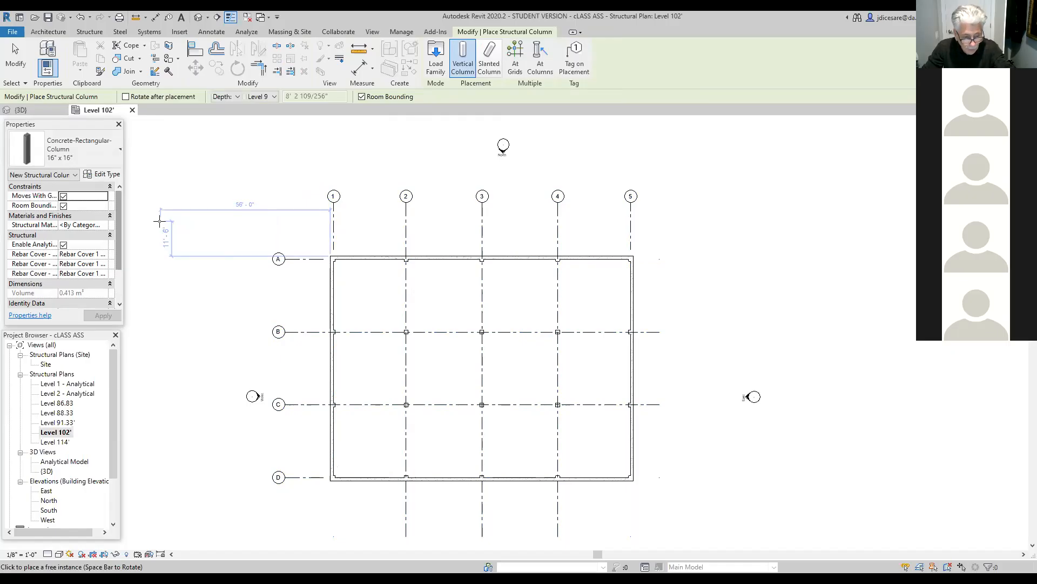
{"action": "key", "text": "Escape"}
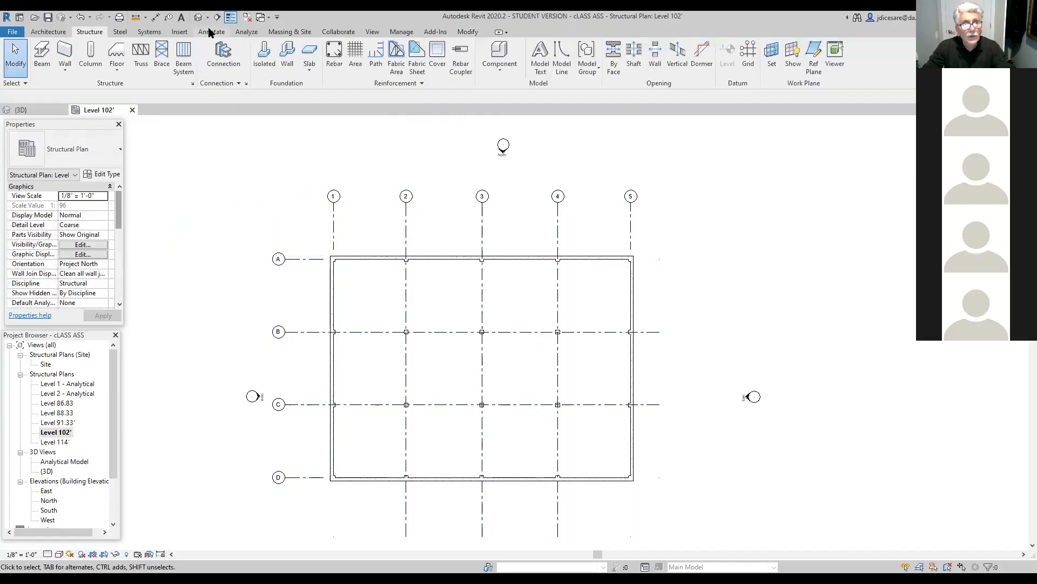
Check the placed columns in the 3D view, then return to the Level 102' plan and undo their placement.
{"action": "left_click", "coordinate": [199, 20]}
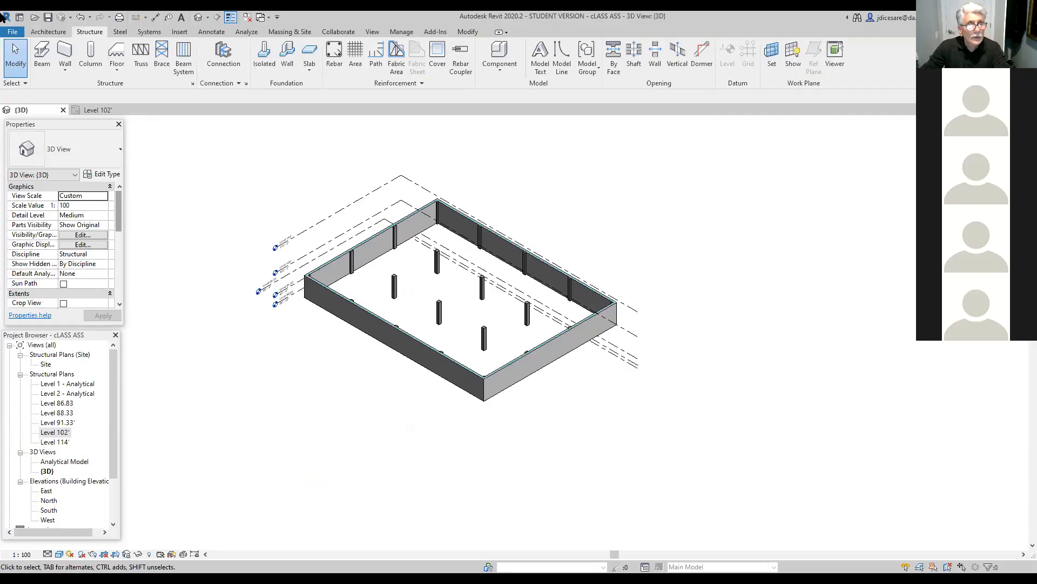
{"action": "left_click", "coordinate": [101, 110]}
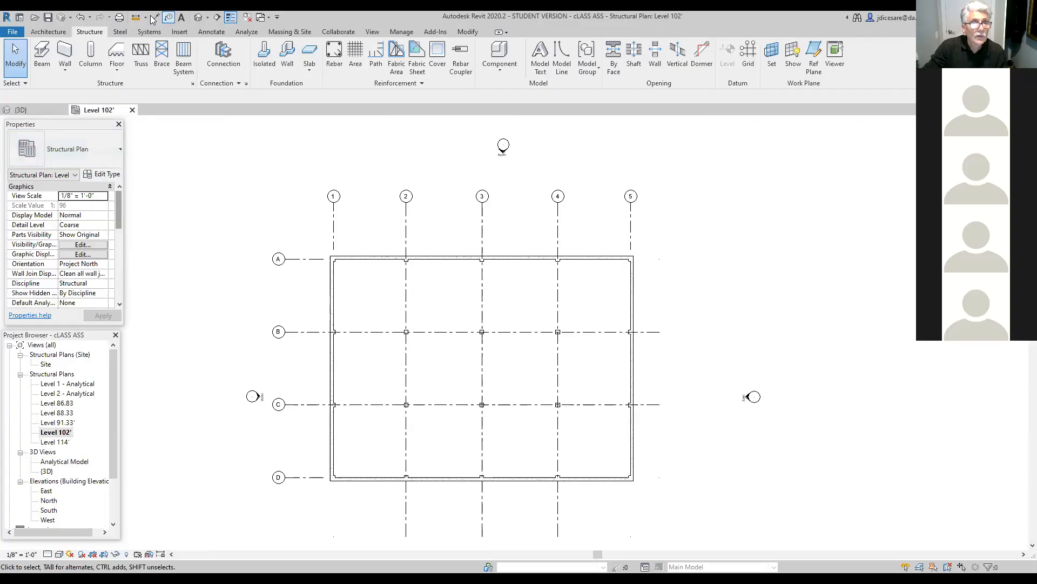
{"action": "left_click", "coordinate": [80, 16]}
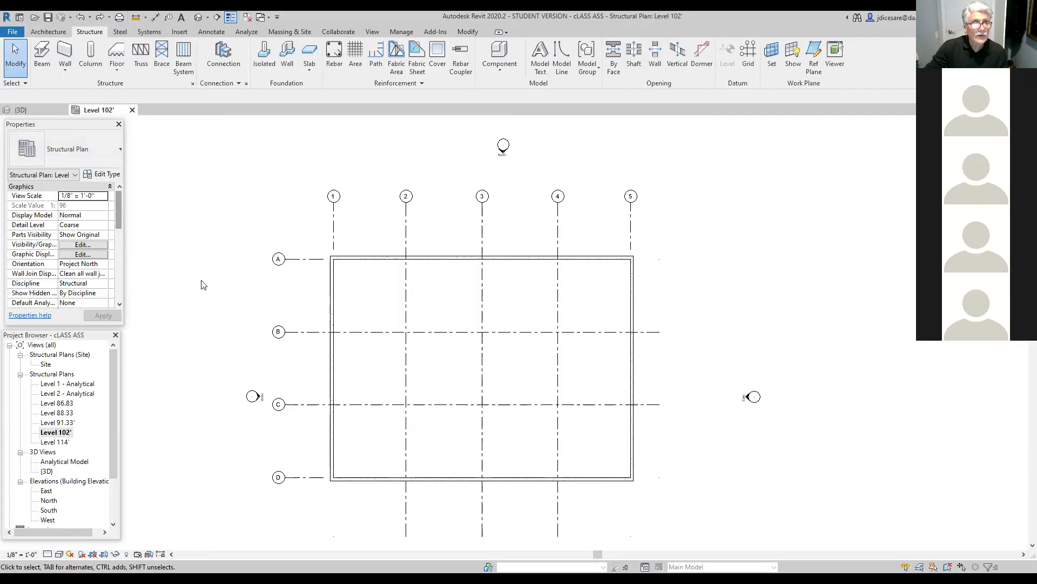
Start placing 16" x 16" vertical structural columns with their depth set to Level 91.33'.
{"action": "left_click", "coordinate": [86, 67]}
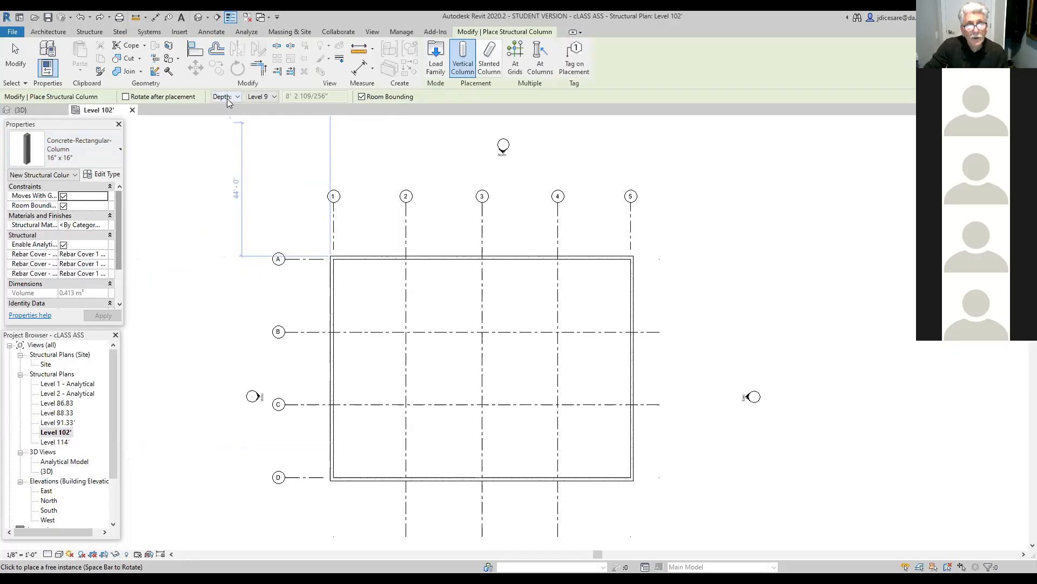
{"action": "left_click", "coordinate": [274, 97]}
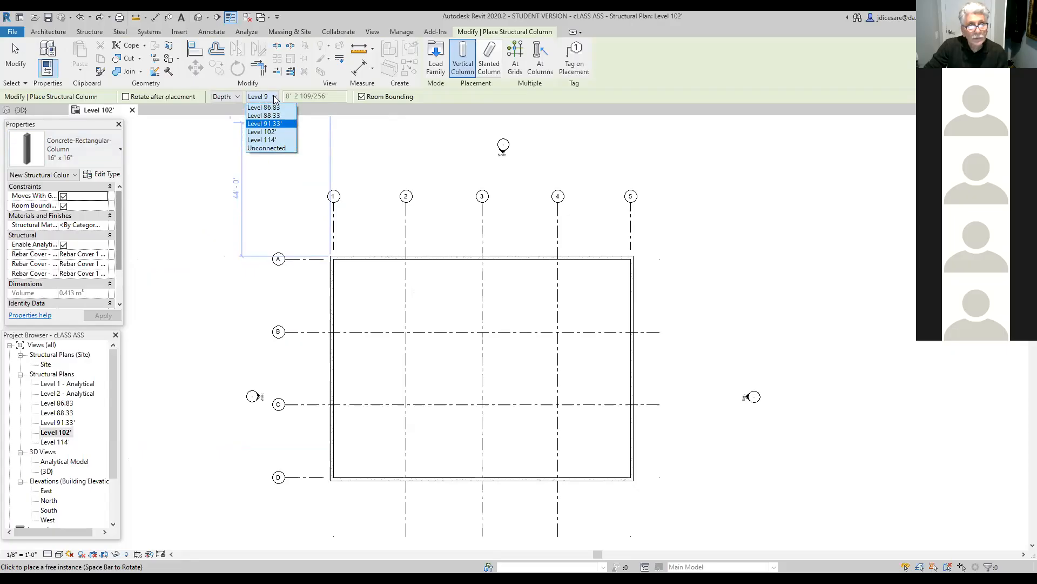
{"action": "left_click", "coordinate": [268, 123]}
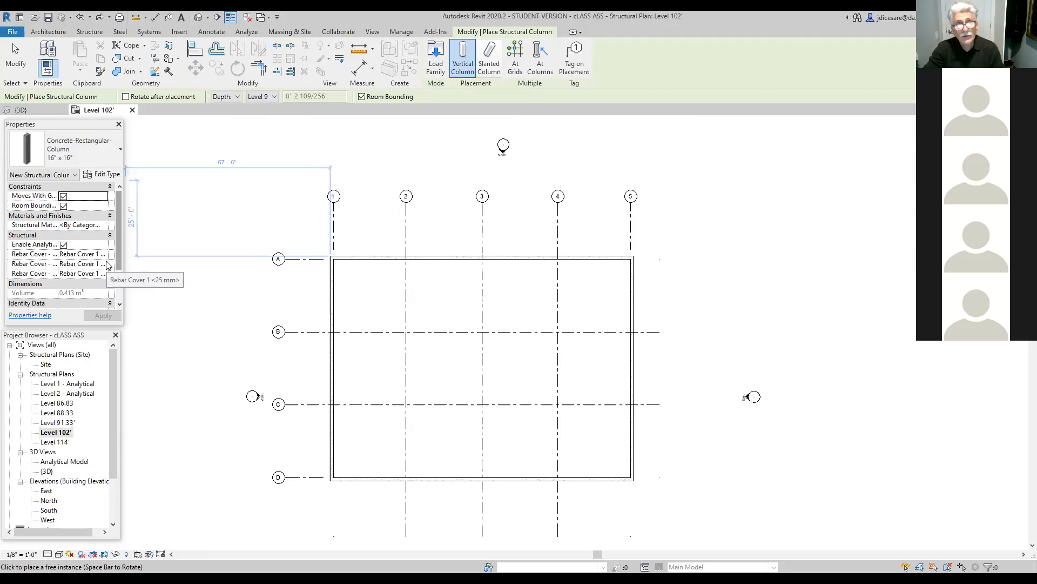
{"action": "left_click", "coordinate": [514, 60]}
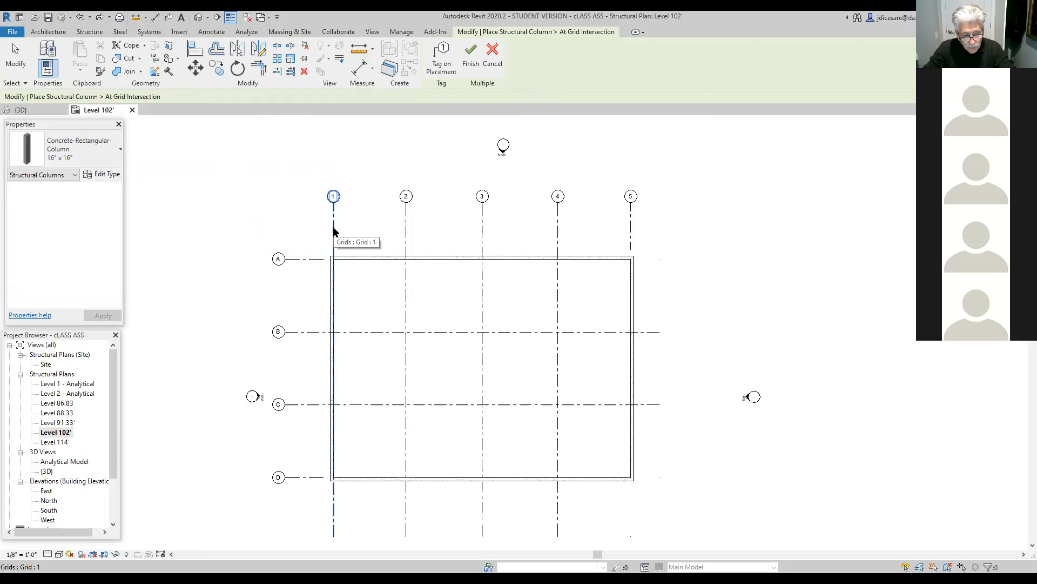
{"action": "left_click", "coordinate": [334, 231]}
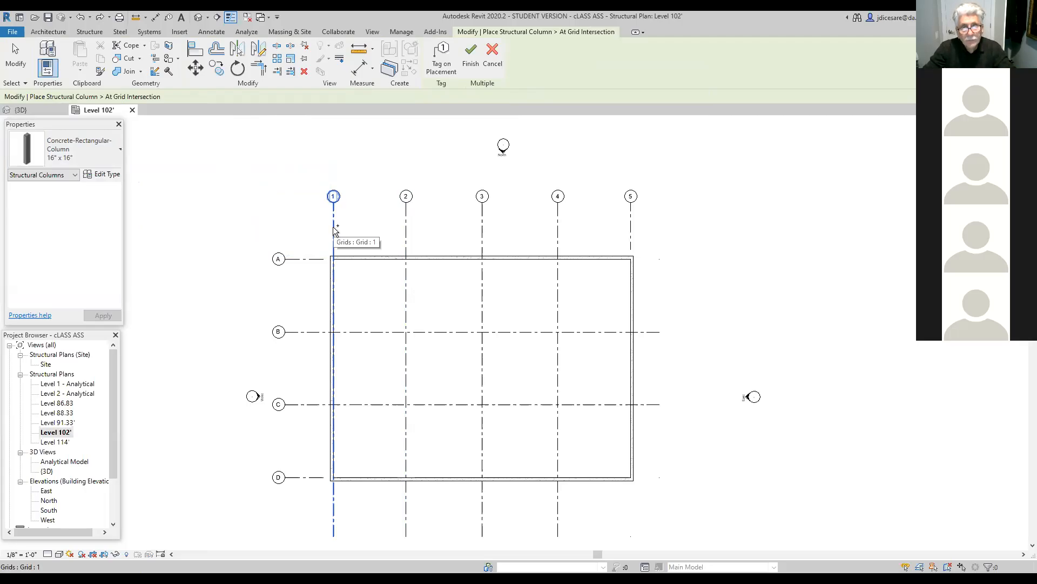
{"action": "left_click", "coordinate": [407, 231]}
{"action": "left_click_drag", "start_coordinate": [654, 237], "coordinate": [476, 220]}
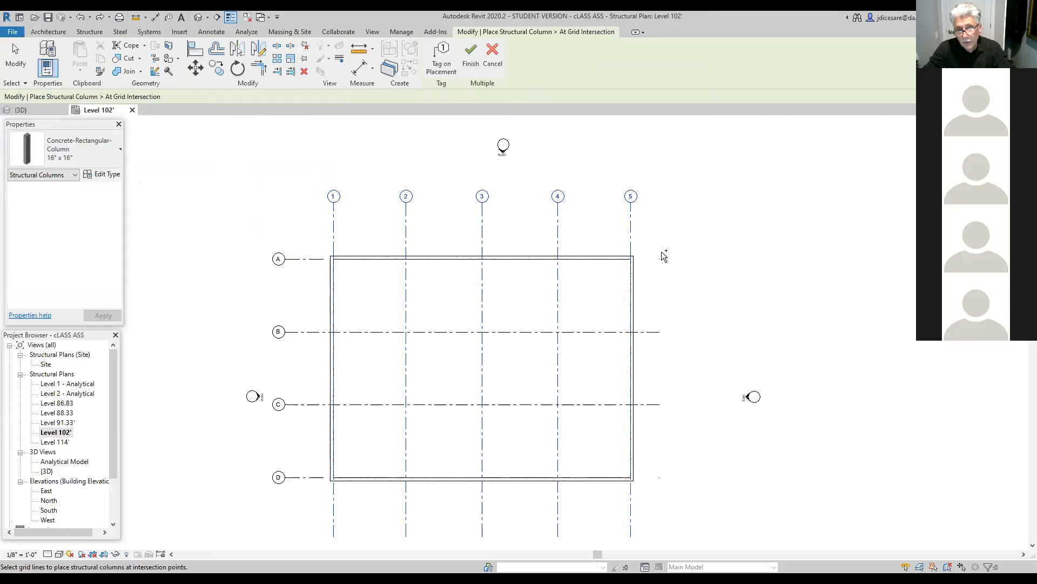
{"action": "left_click_drag", "start_coordinate": [317, 493], "coordinate": [267, 206]}
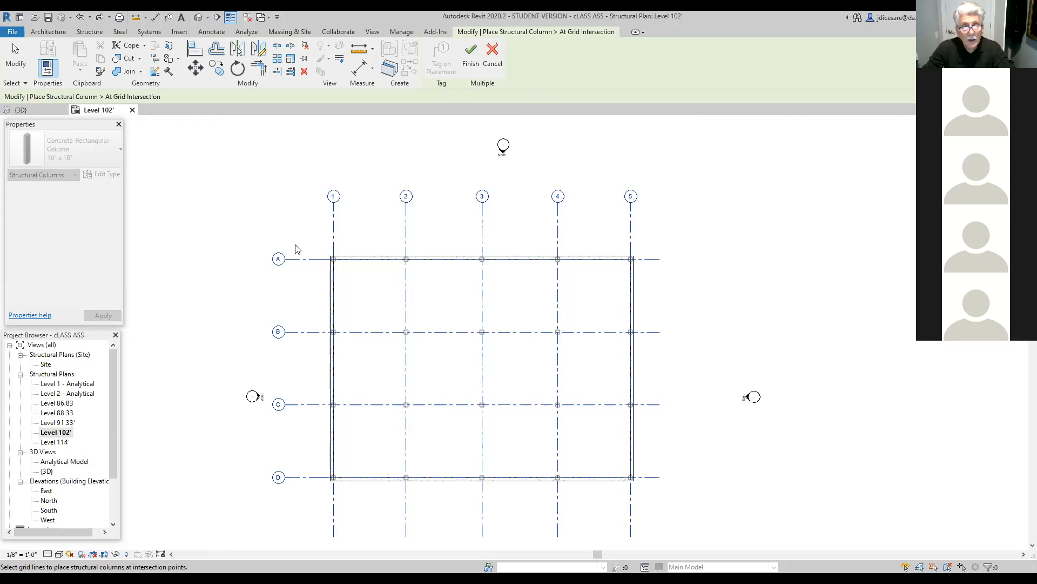
{"action": "left_click", "coordinate": [765, 276]}
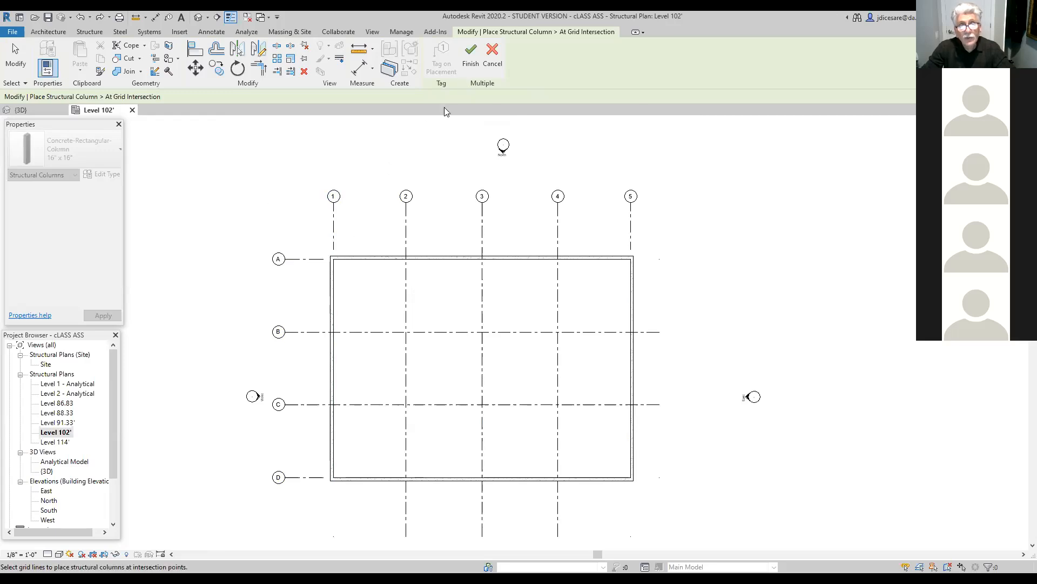
{"action": "key", "text": "Escape"}
{"action": "key", "text": "Escape"}
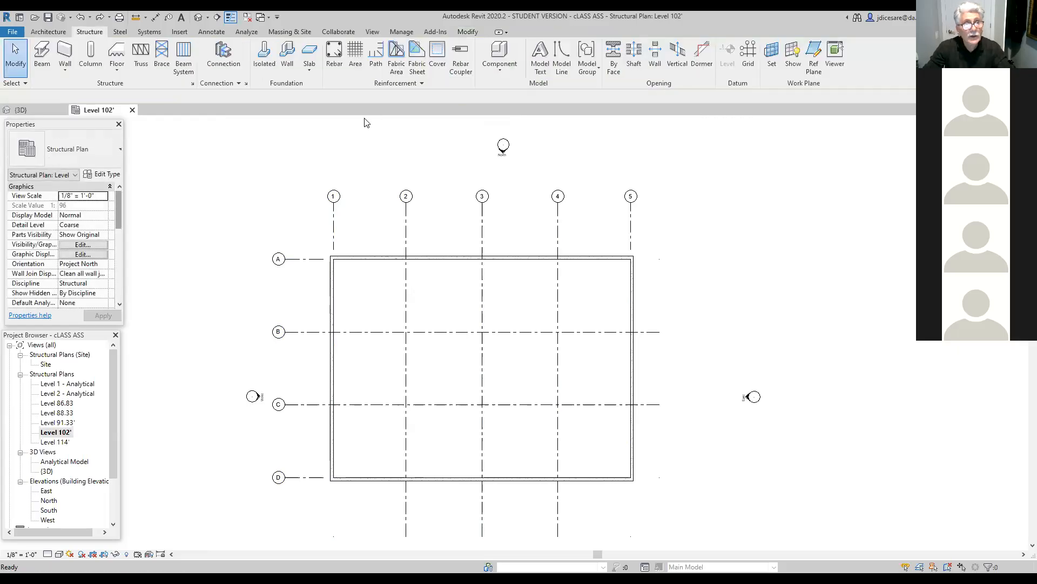
Place 16" x 16" structural columns at every intersection of grids 1–5 and A–D, selecting all grids together.
{"action": "left_click", "coordinate": [95, 71]}
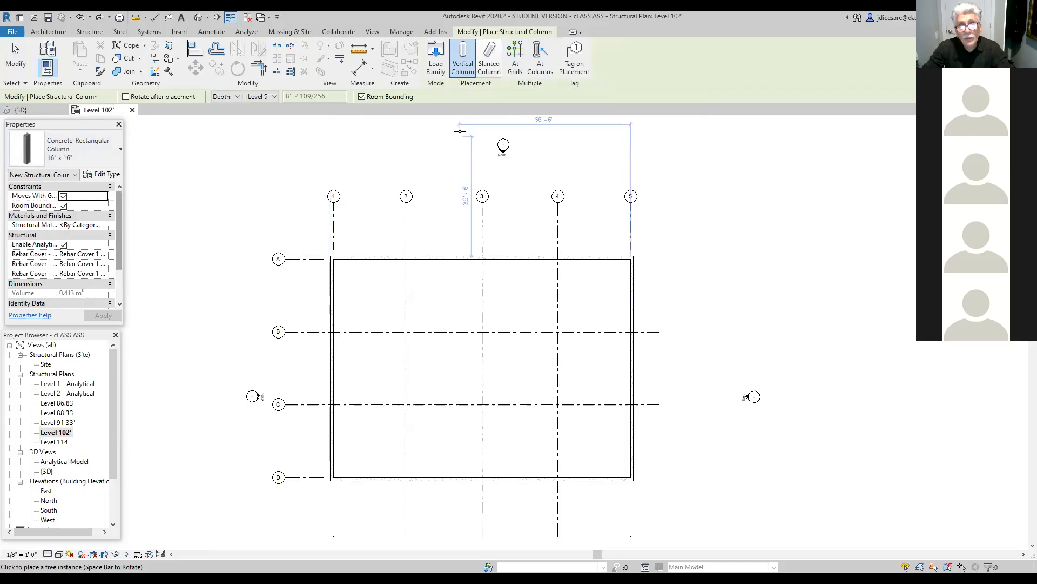
{"action": "left_click", "coordinate": [516, 67]}
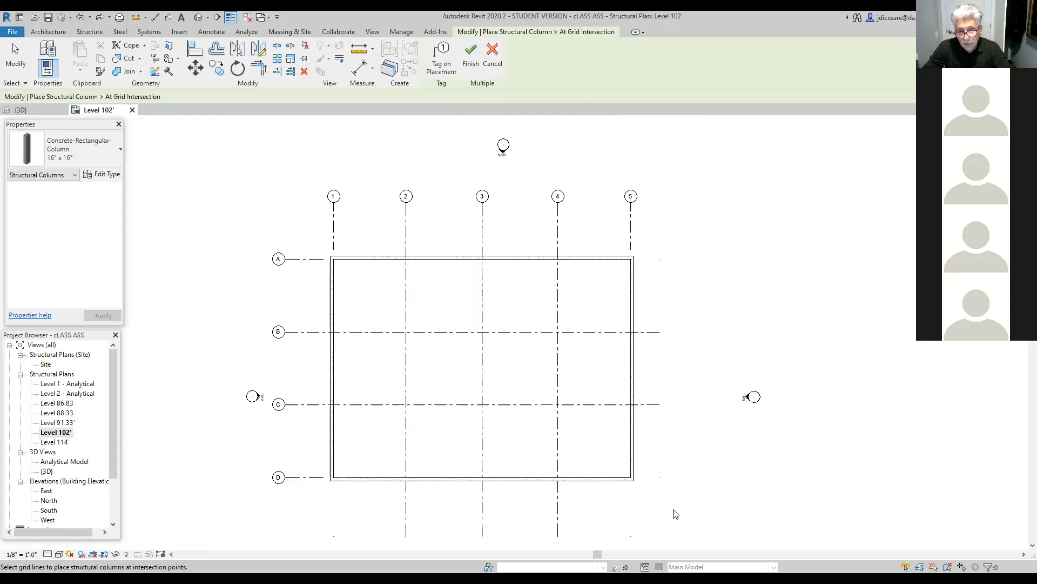
{"action": "left_click_drag", "start_coordinate": [678, 503], "coordinate": [313, 242]}
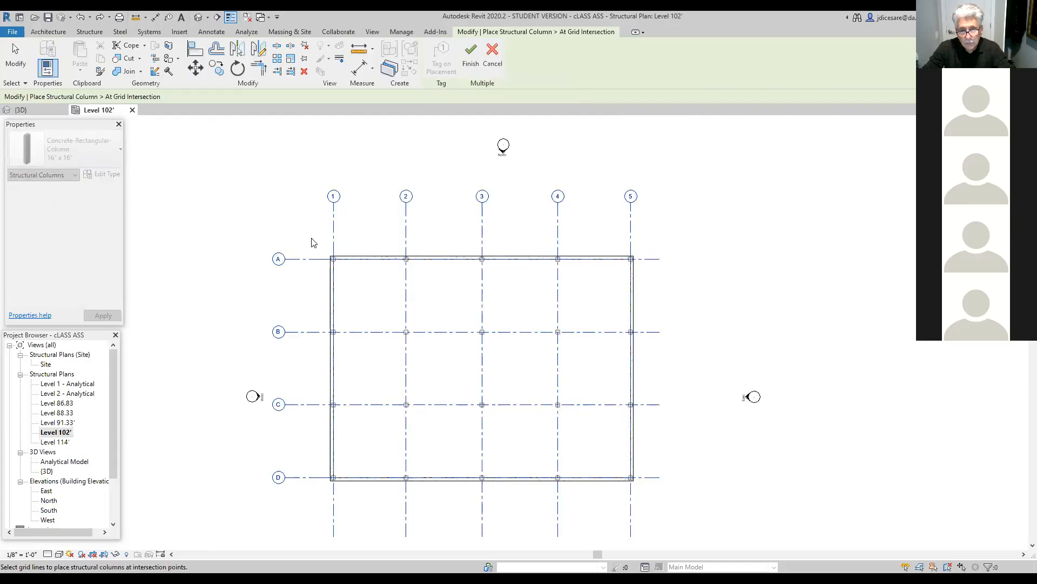
{"action": "left_click", "coordinate": [471, 53]}
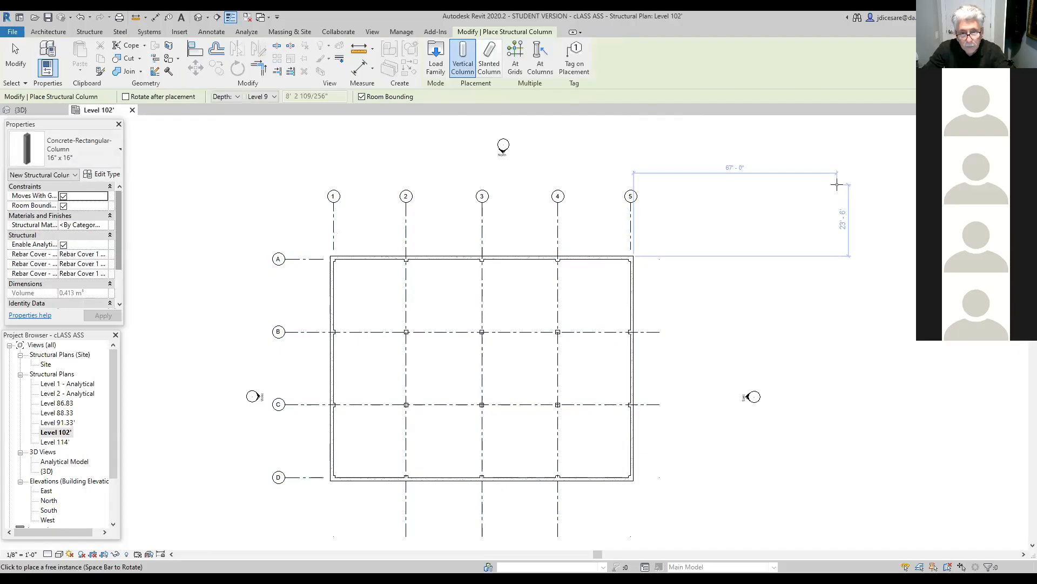
{"action": "key", "text": "Escape"}
{"action": "key", "text": "Escape"}
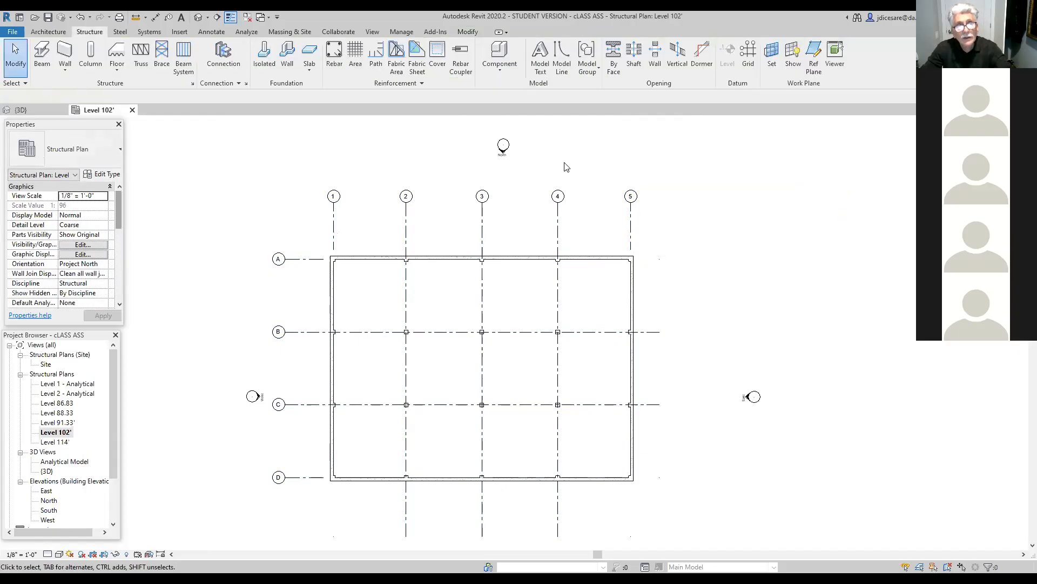
Examine the placed columns and foundation walls up close in the 3D view.
{"action": "left_click", "coordinate": [198, 17]}
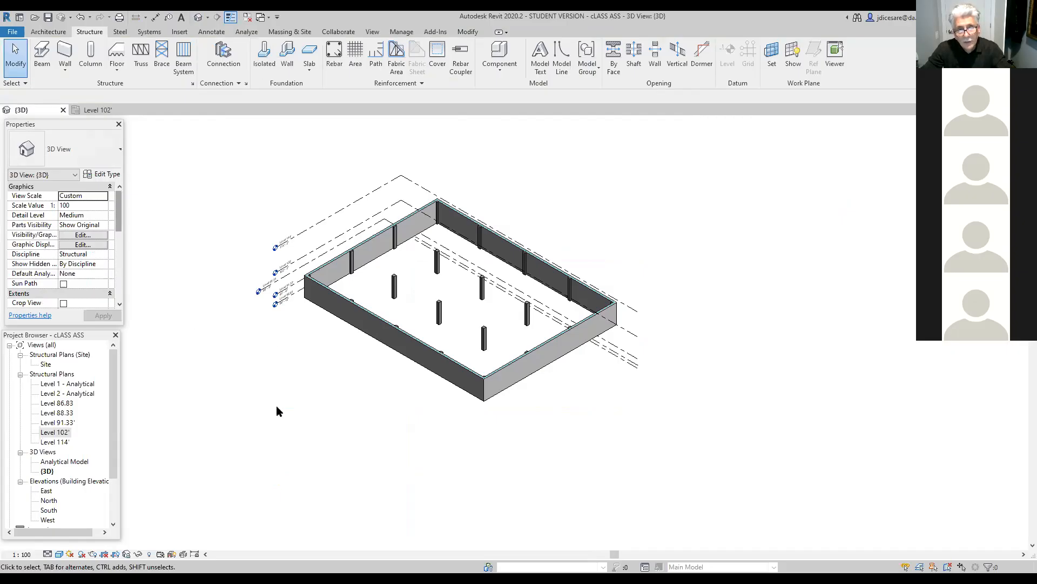
{"action": "scroll", "coordinate": [296, 414], "scroll_direction": "up", "scroll_amount": 3}
{"action": "middle_click_drag", "start_coordinate": [317, 405], "coordinate": [310, 522]}
{"action": "scroll", "coordinate": [310, 490], "scroll_direction": "up", "scroll_amount": 2}
{"action": "middle_click_drag", "start_coordinate": [294, 426], "coordinate": [266, 408]}
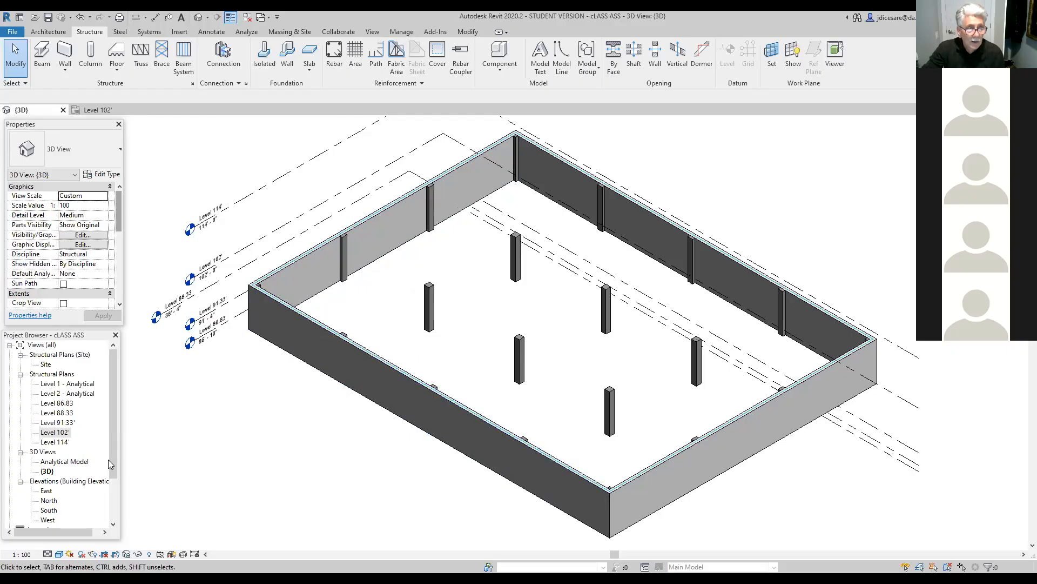
Return to the Level 102' plan, start a structural column, and review the column types available in the project.
{"action": "left_click", "coordinate": [97, 112]}
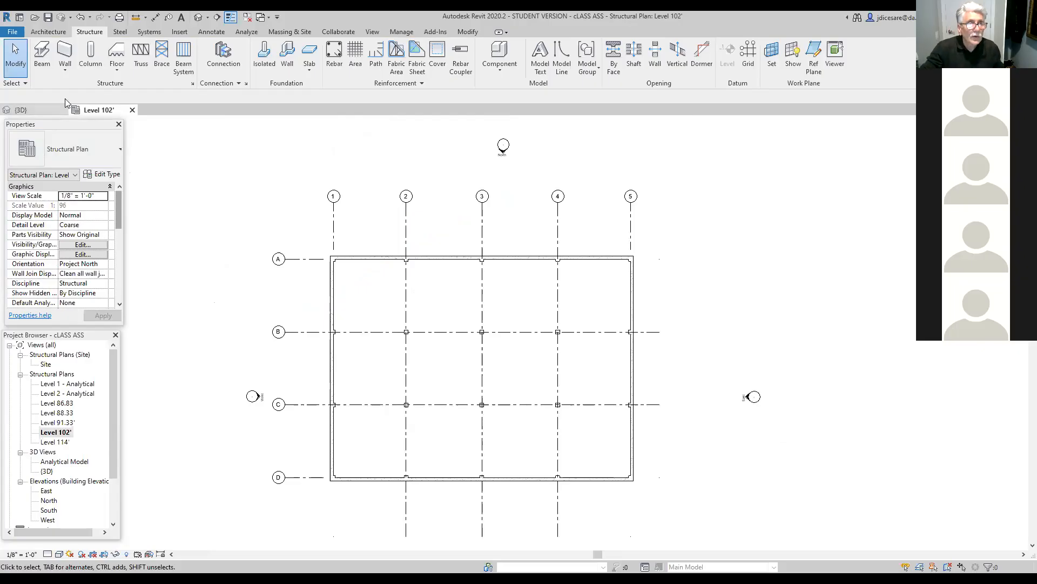
{"action": "left_click", "coordinate": [91, 65]}
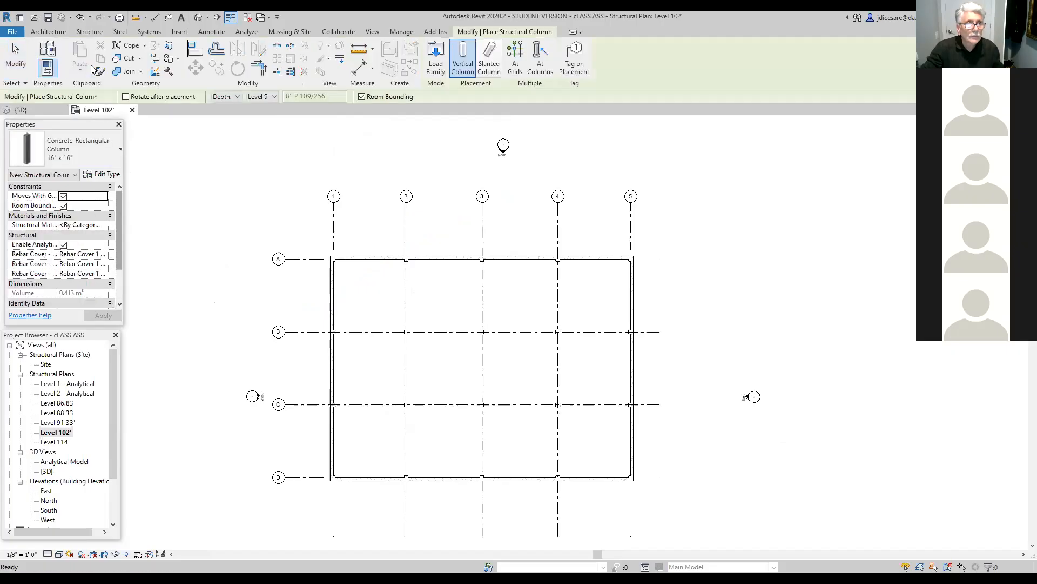
{"action": "left_click", "coordinate": [119, 150]}
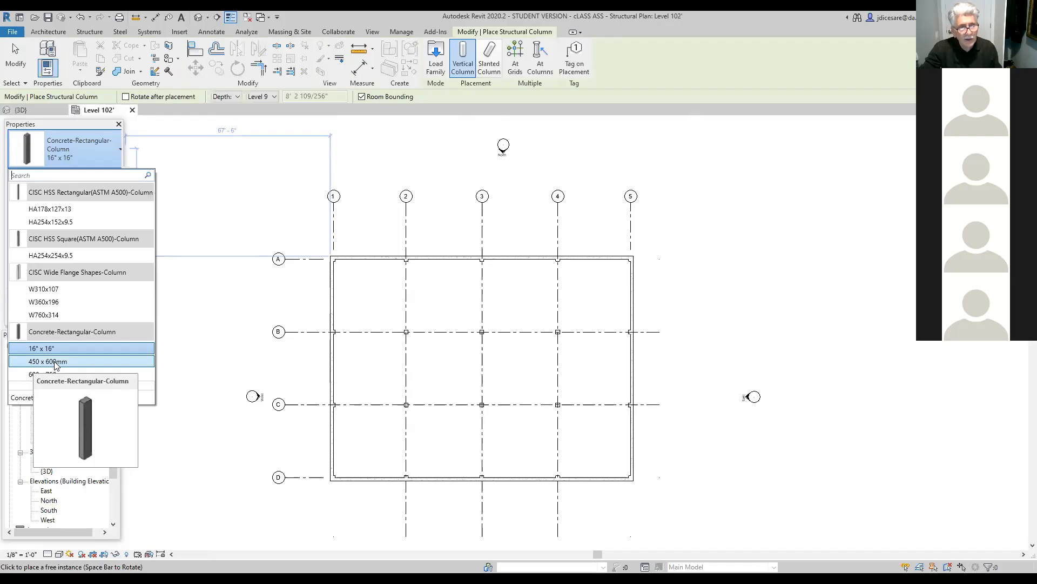
{"action": "left_click", "coordinate": [121, 152]}
{"action": "left_click", "coordinate": [121, 151]}
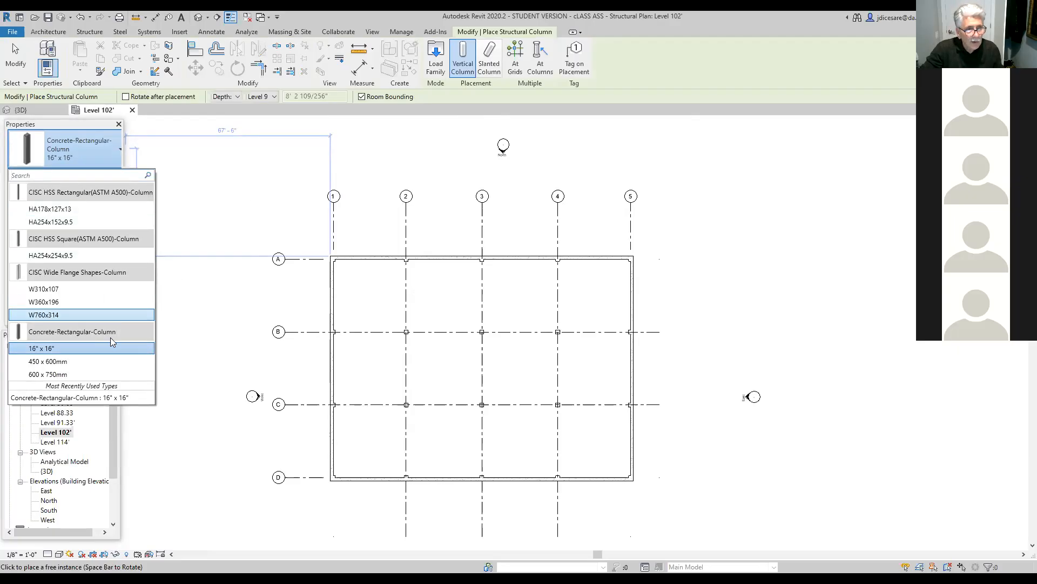
{"action": "mouse_move", "coordinate": [95, 337]}
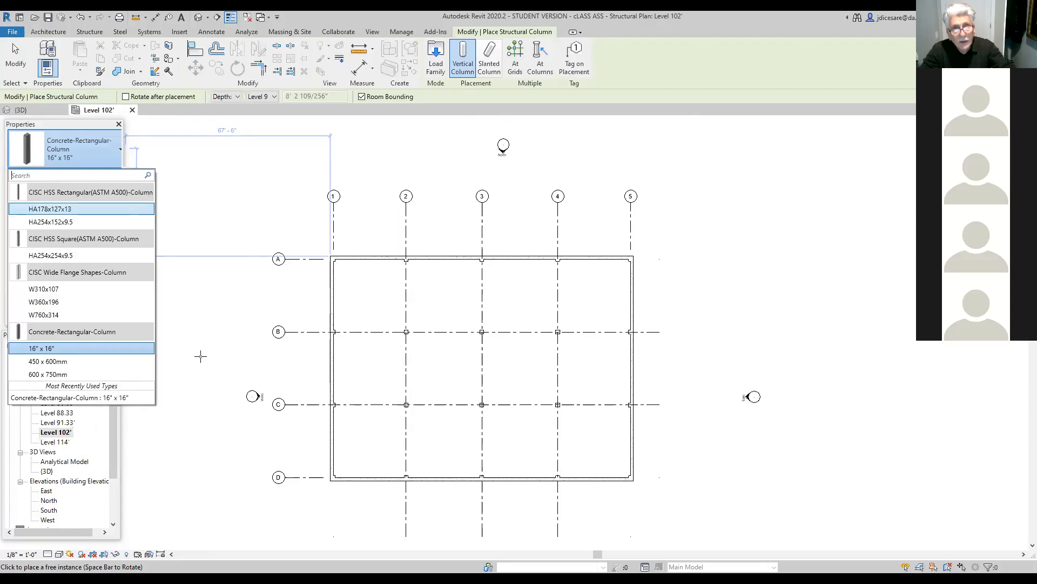
{"action": "left_click", "coordinate": [342, 234]}
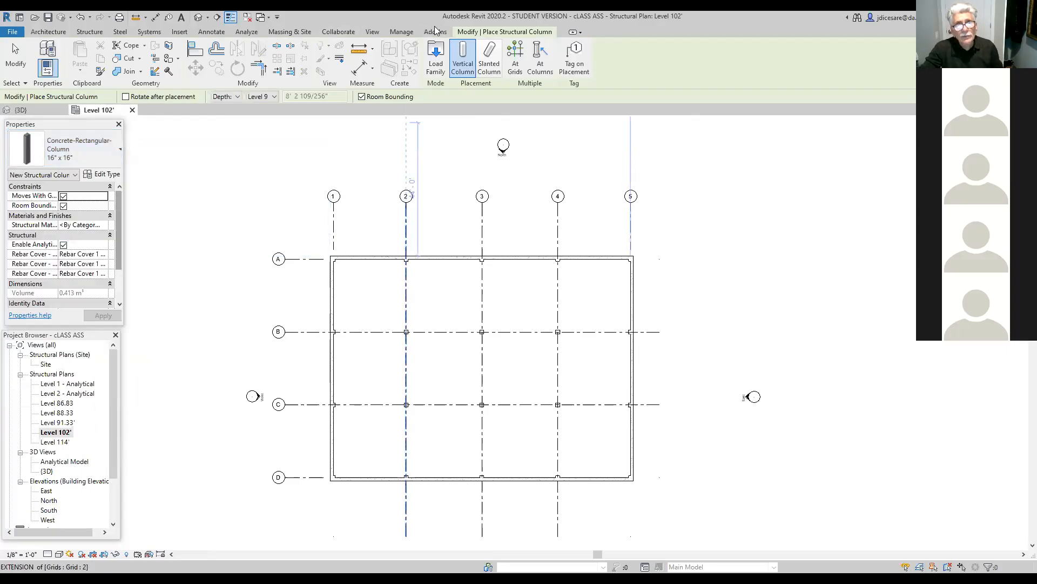
Start loading a family from the Canada library and check the contents of its Columns folder.
{"action": "left_click", "coordinate": [180, 32]}
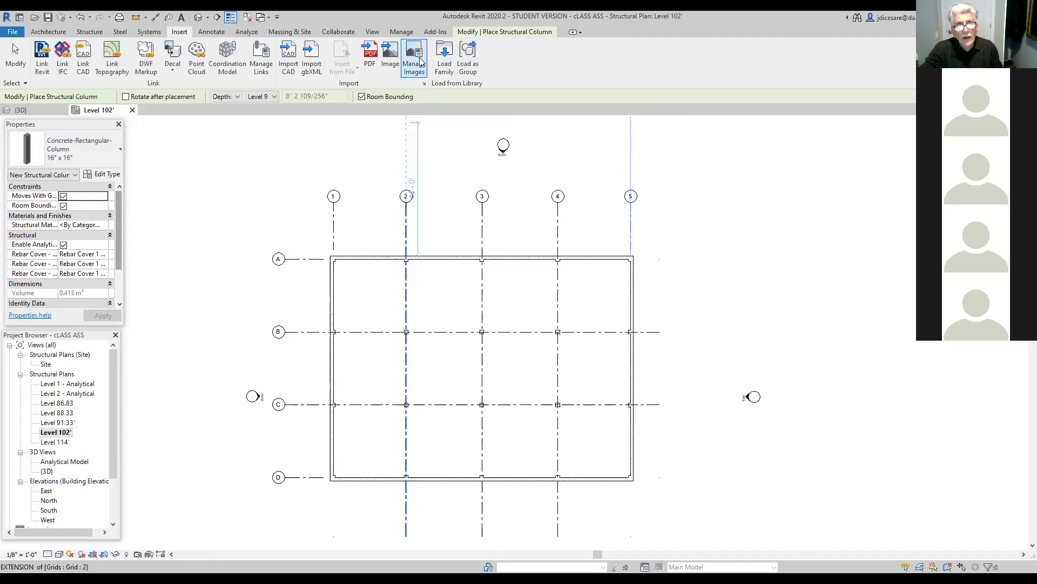
{"action": "left_click", "coordinate": [444, 58]}
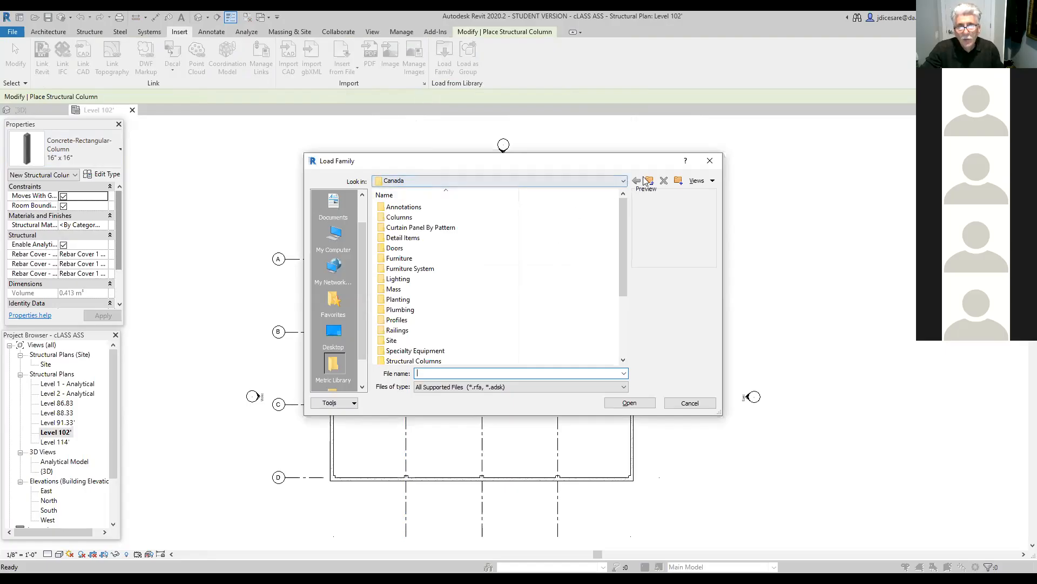
{"action": "left_click", "coordinate": [623, 181]}
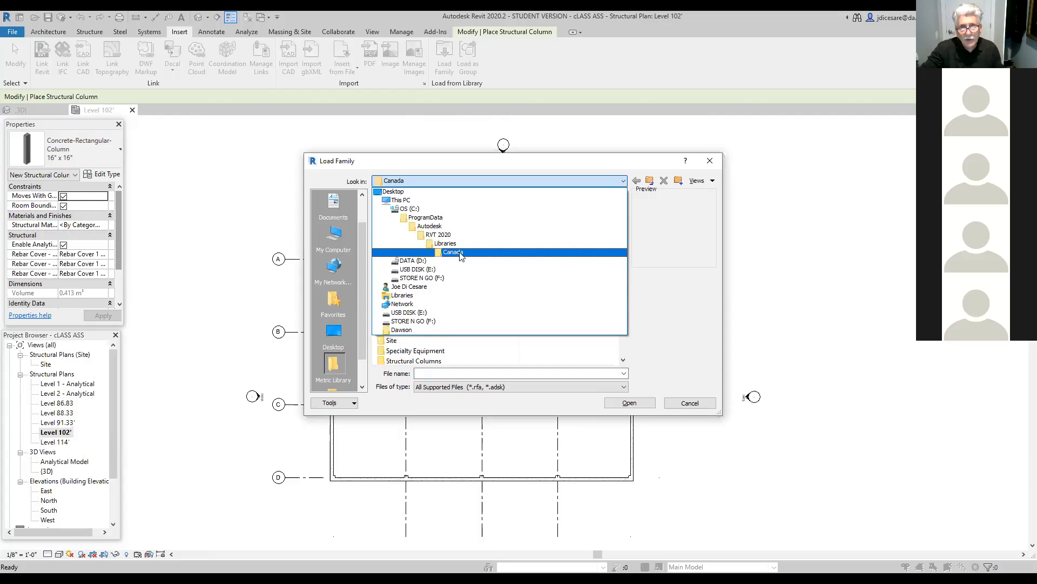
{"action": "left_click", "coordinate": [461, 253]}
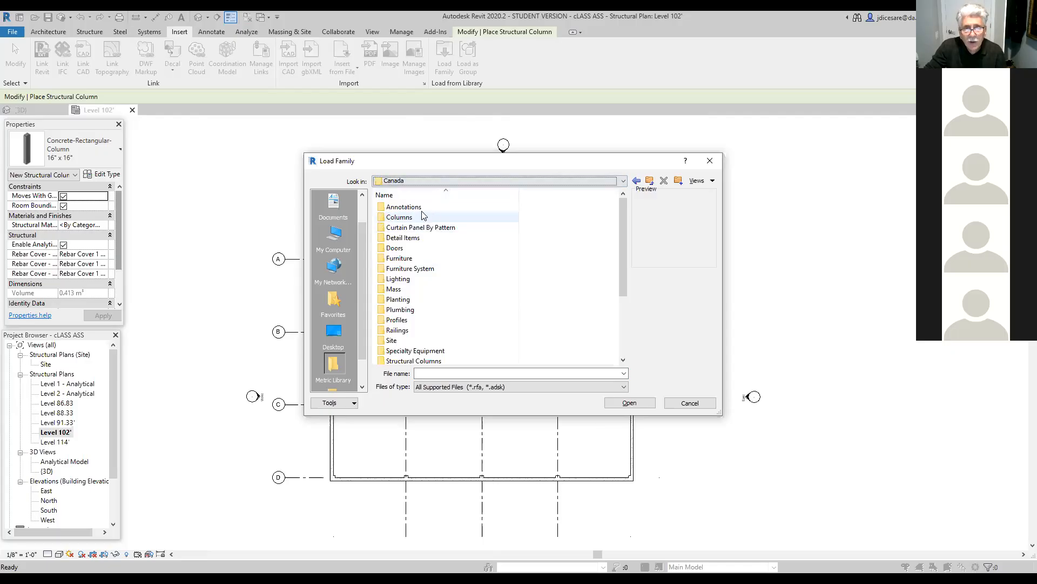
{"action": "left_click", "coordinate": [401, 219]}
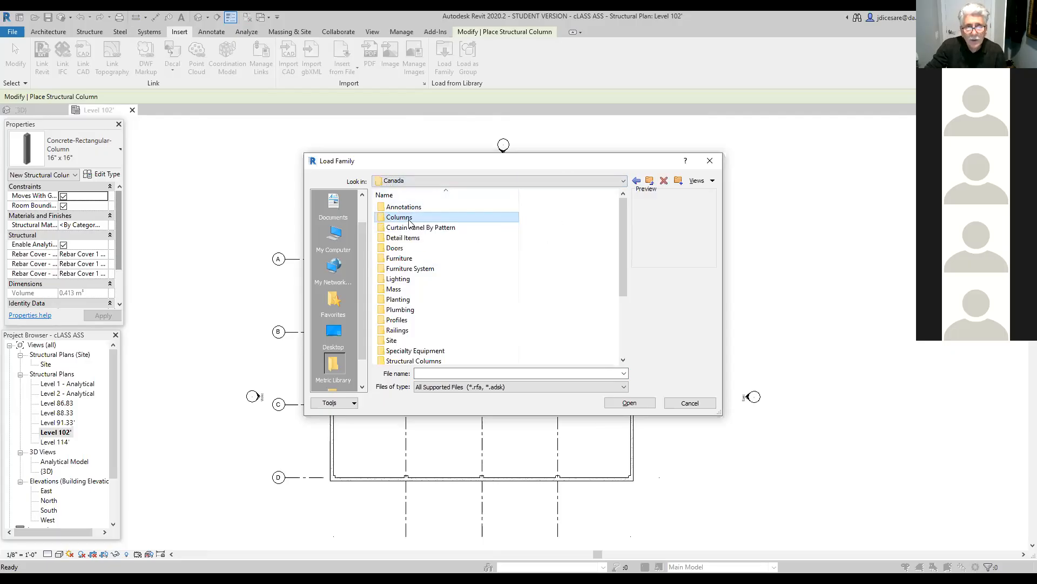
{"action": "double_click", "coordinate": [403, 219]}
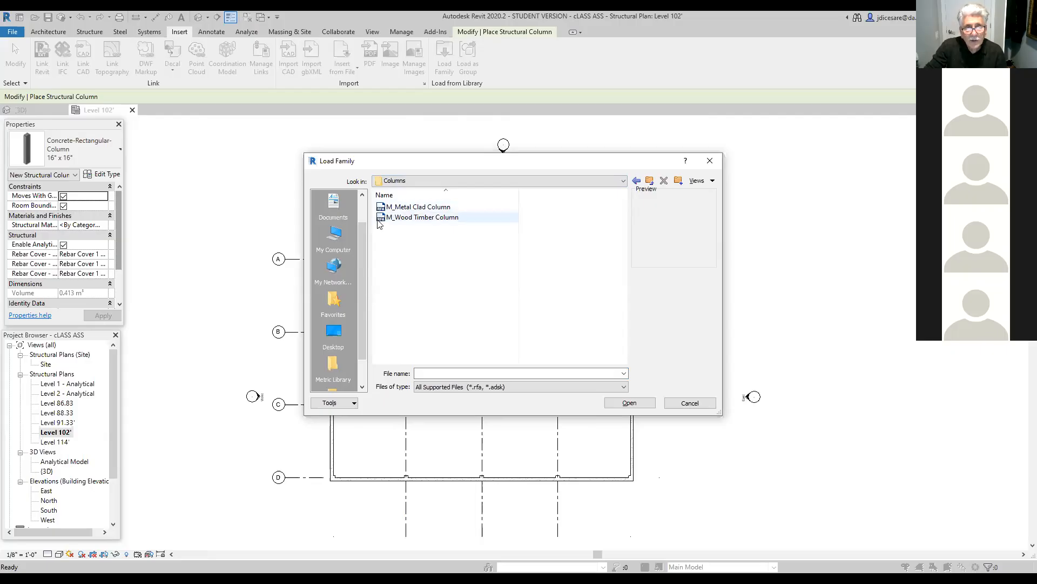
{"action": "left_click", "coordinate": [650, 180]}
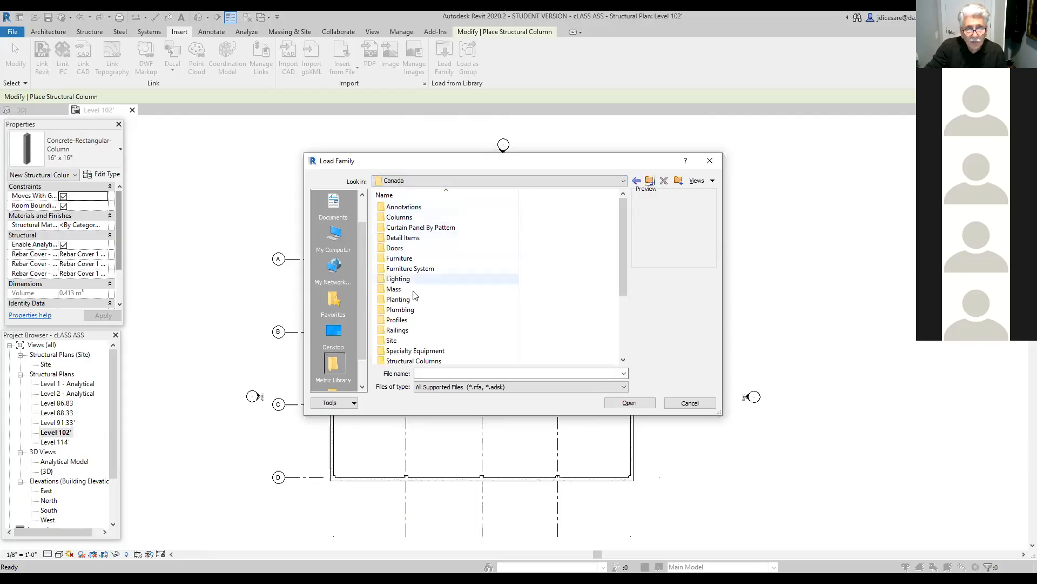
Load the M_Concrete-Square-Column family from the library's Structural Columns, Concrete folder and end column placement.
{"action": "scroll", "coordinate": [409, 304], "scroll_direction": "down", "scroll_amount": 1}
{"action": "scroll", "coordinate": [409, 303], "scroll_direction": "down", "scroll_amount": 2}
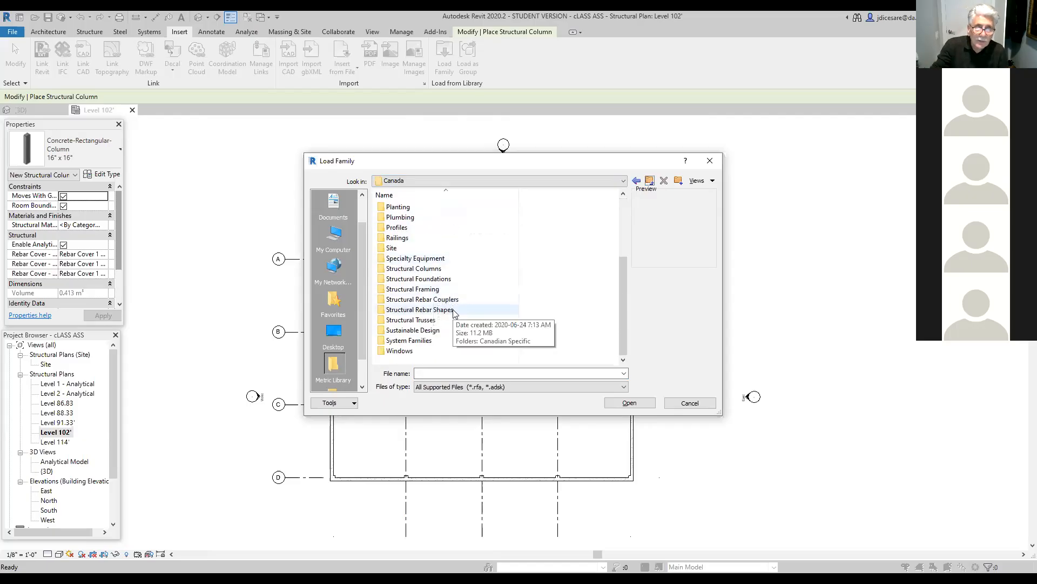
{"action": "double_click", "coordinate": [391, 268]}
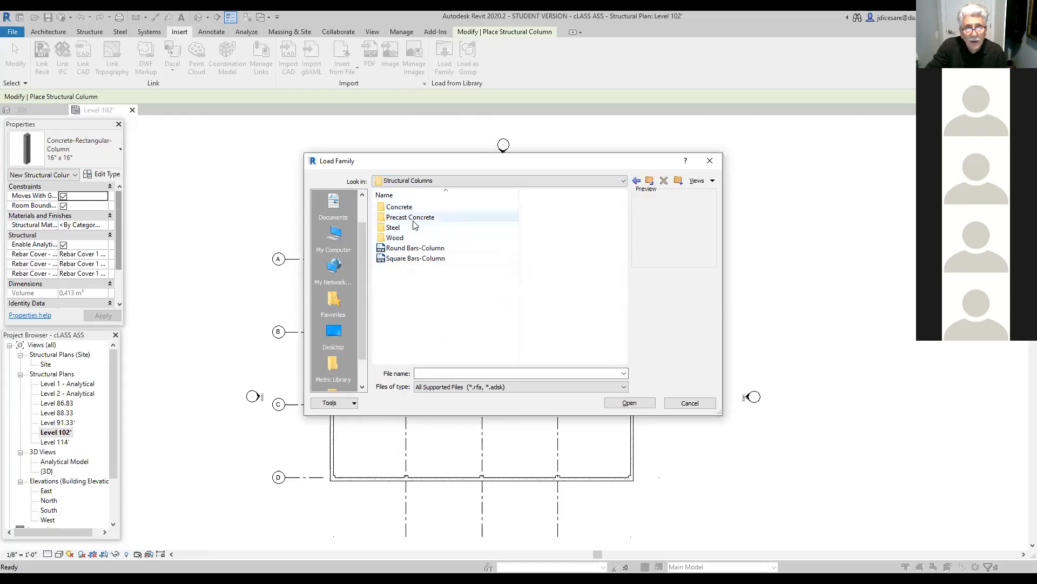
{"action": "double_click", "coordinate": [399, 208]}
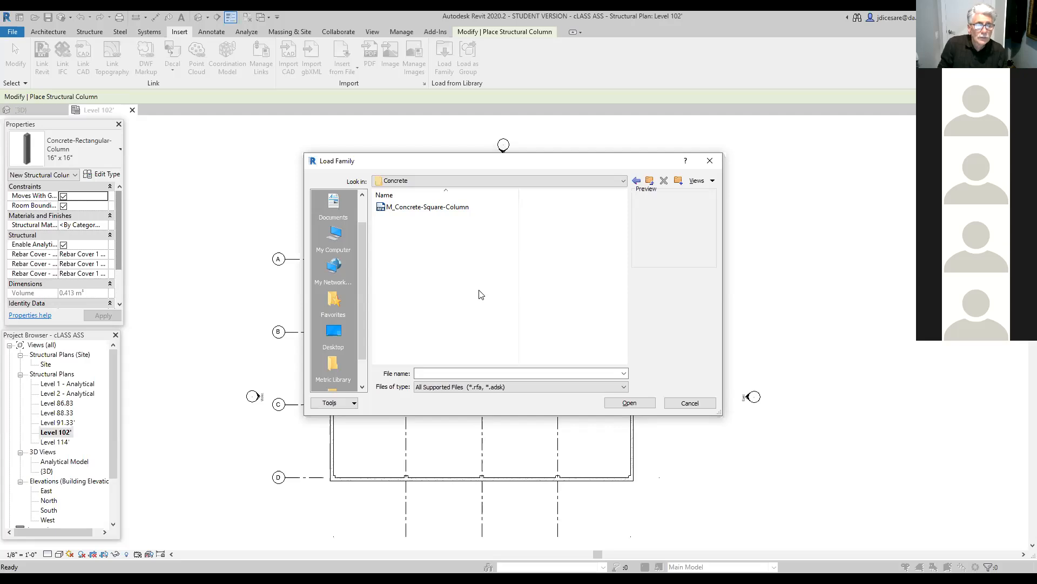
{"action": "double_click", "coordinate": [452, 210]}
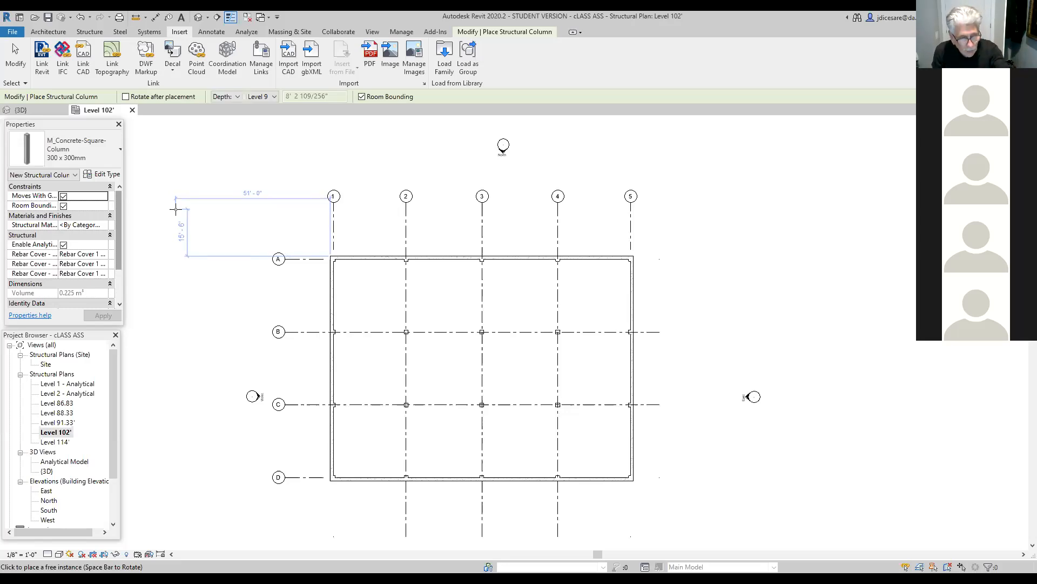
{"action": "key", "text": "Escape"}
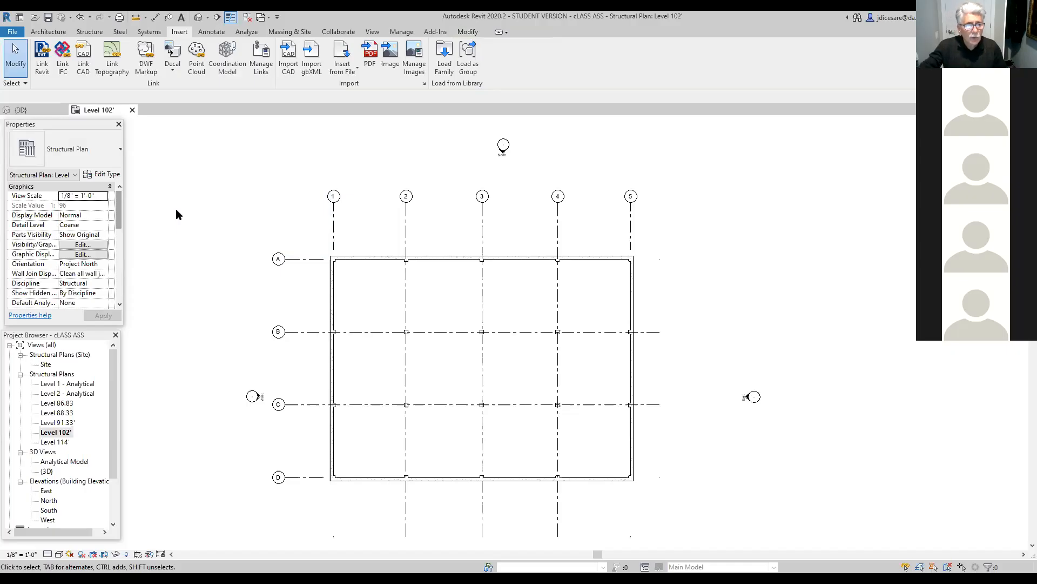
Start a structural wall foundation in the Level 102' plan using the Bearing Footing - 900 x 300 type.
{"action": "left_click", "coordinate": [90, 32]}
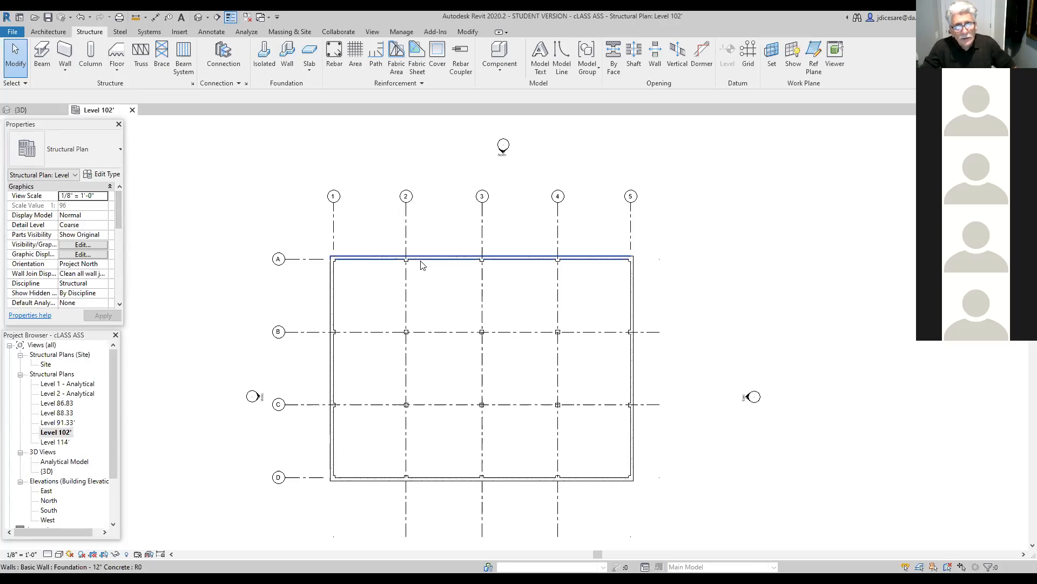
{"action": "scroll", "coordinate": [668, 292], "scroll_direction": "down", "scroll_amount": 1}
{"action": "scroll", "coordinate": [687, 311], "scroll_direction": "up", "scroll_amount": 1}
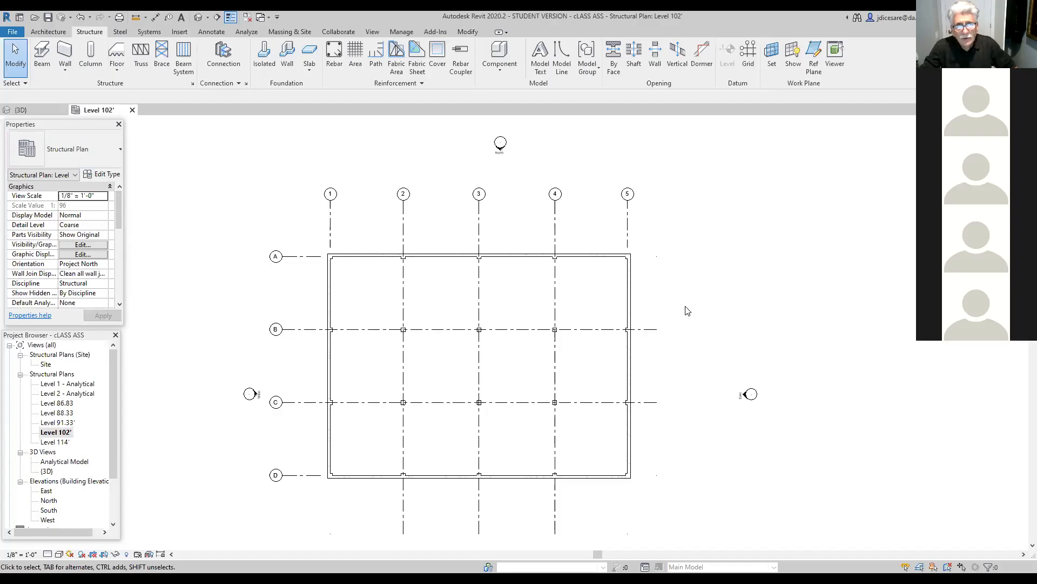
{"action": "scroll", "coordinate": [675, 346], "scroll_direction": "up", "scroll_amount": 1}
{"action": "middle_click_drag", "start_coordinate": [711, 298], "coordinate": [701, 338]}
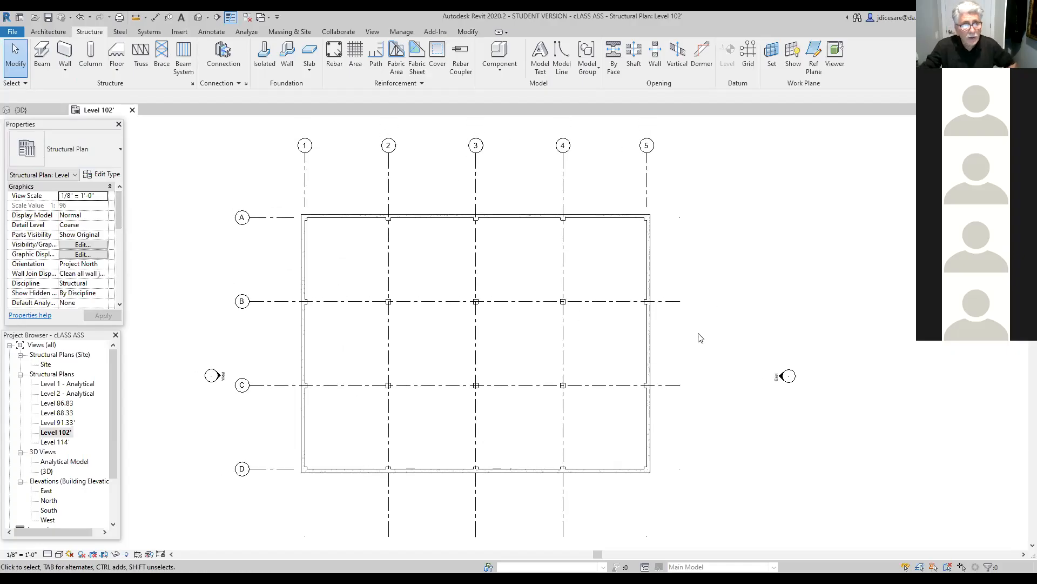
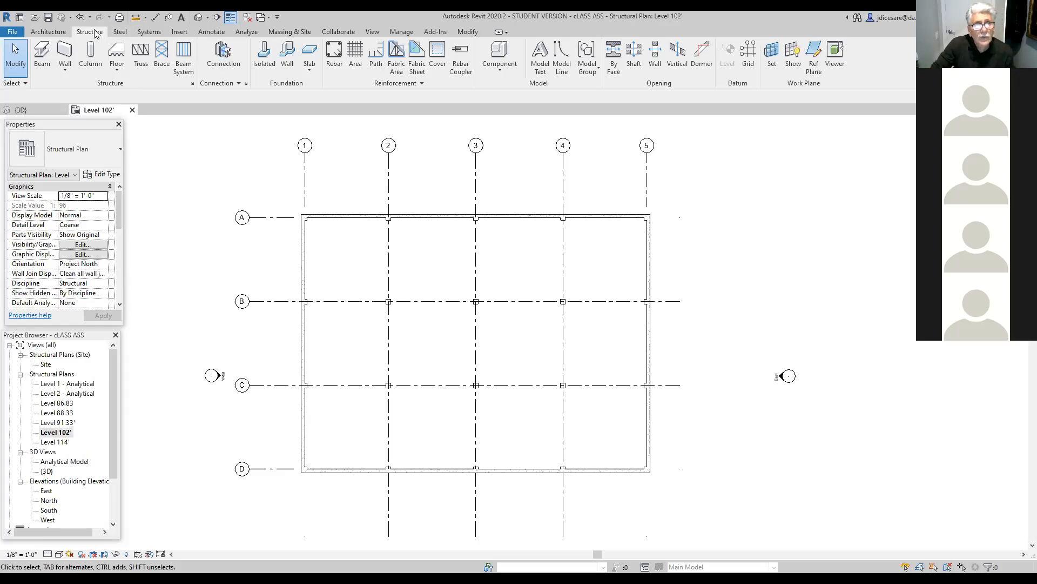
{"action": "left_click", "coordinate": [290, 68]}
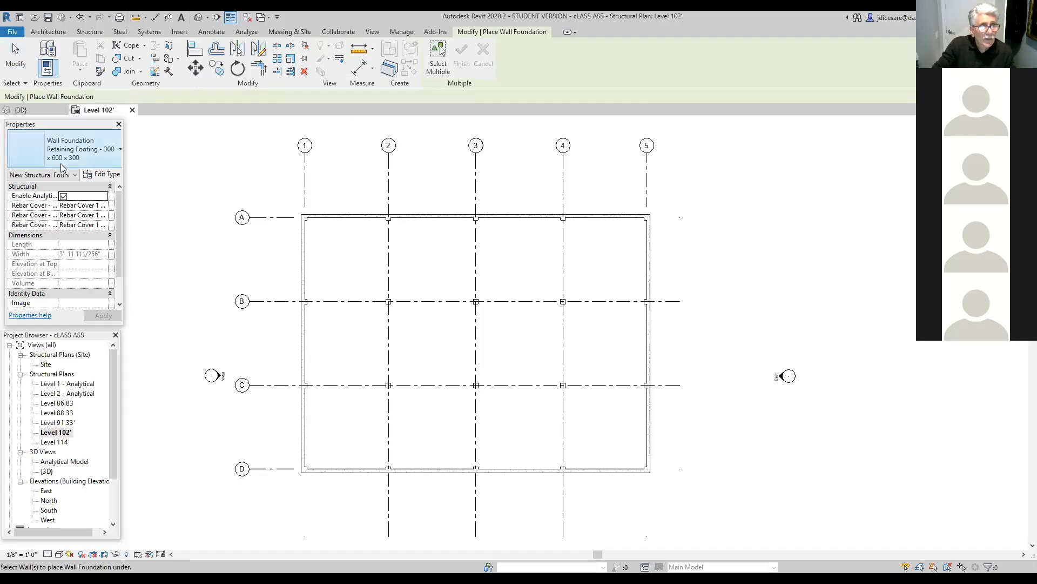
{"action": "left_click", "coordinate": [121, 148]}
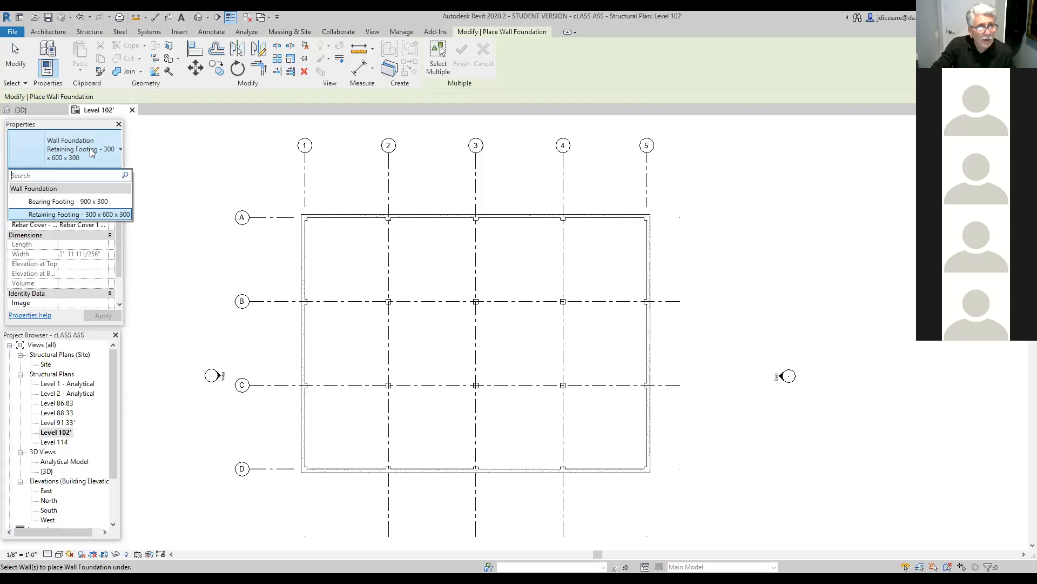
{"action": "left_click", "coordinate": [66, 202]}
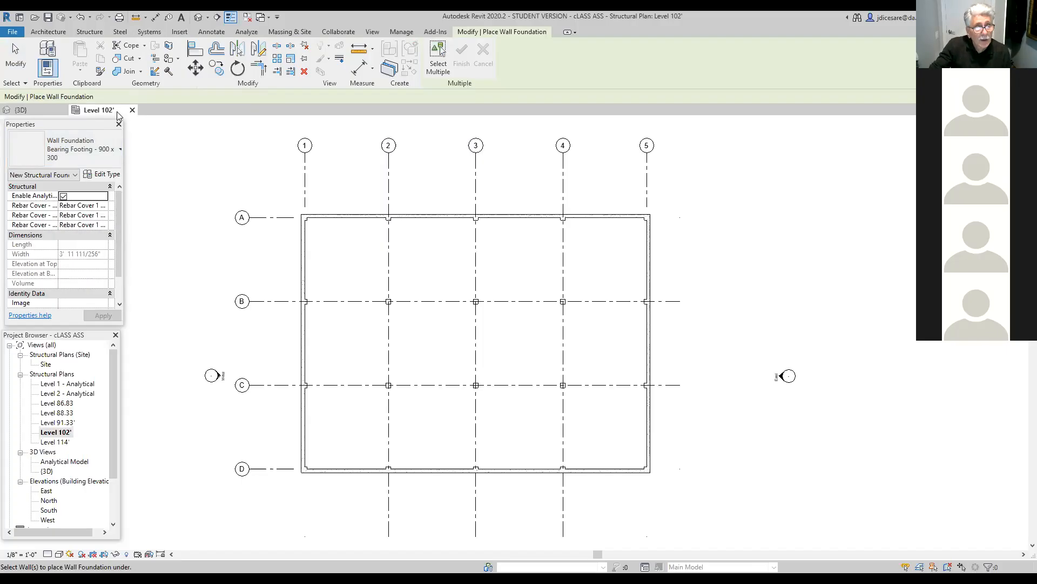
Rename the selected wall foundation type as "Bearing Footing - 1'-8" x 12".
{"action": "left_click", "coordinate": [108, 174]}
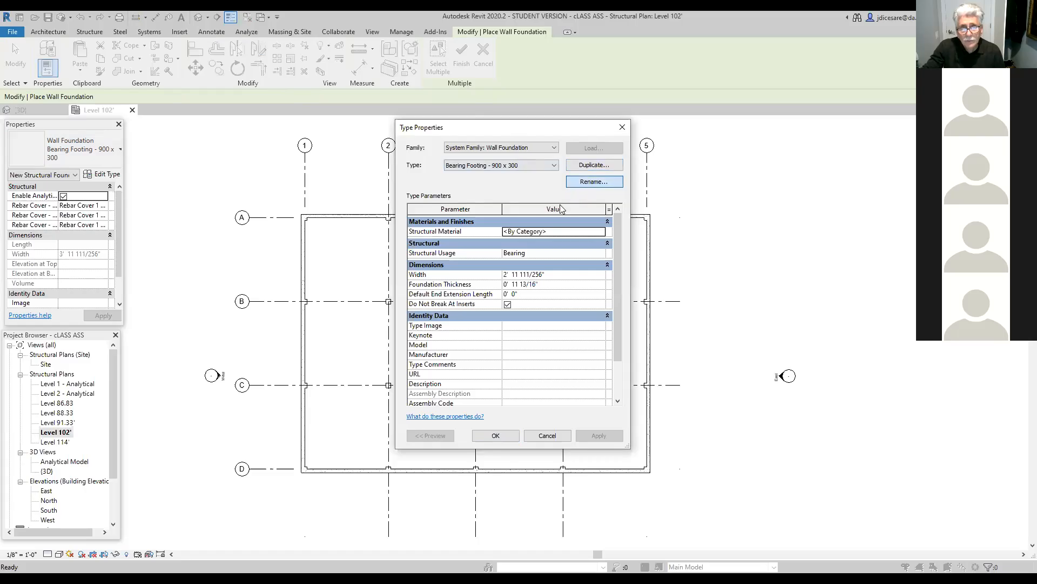
{"action": "left_click", "coordinate": [593, 182]}
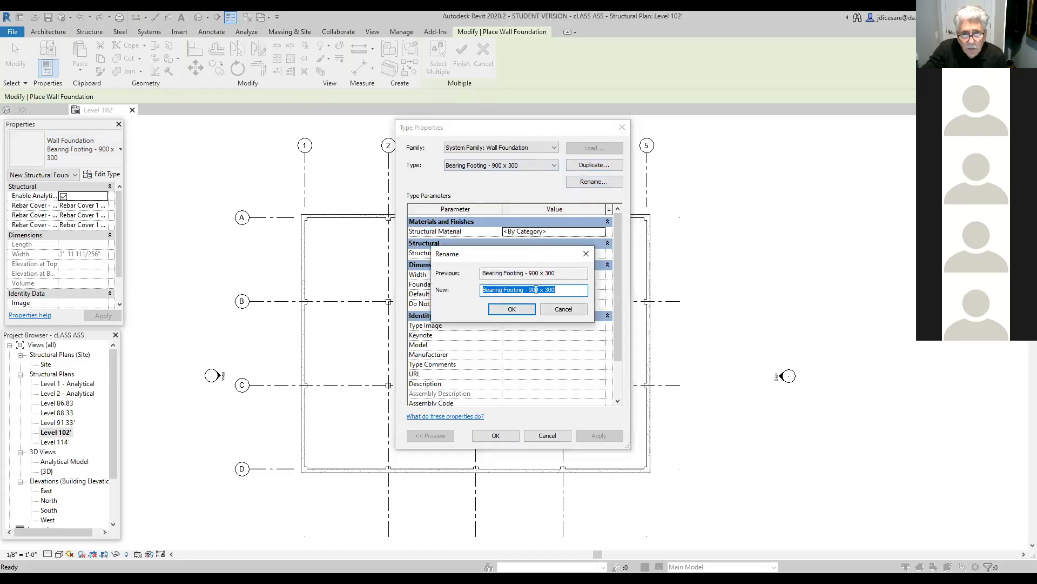
{"action": "left_click", "coordinate": [557, 290]}
{"action": "key", "text": "BackSpace"}
{"action": "key", "text": "BackSpace"}
{"action": "key", "text": "BackSpace"}
{"action": "key", "text": "BackSpace"}
{"action": "type", "text": "1'-8\""}
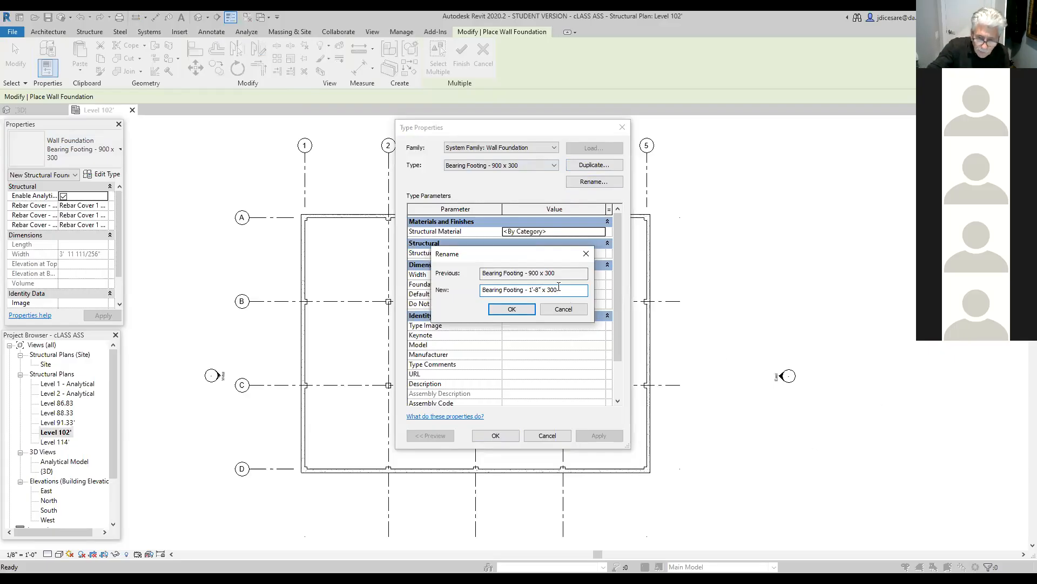
{"action": "key", "text": "BackSpace"}
{"action": "type", "text": "12"}
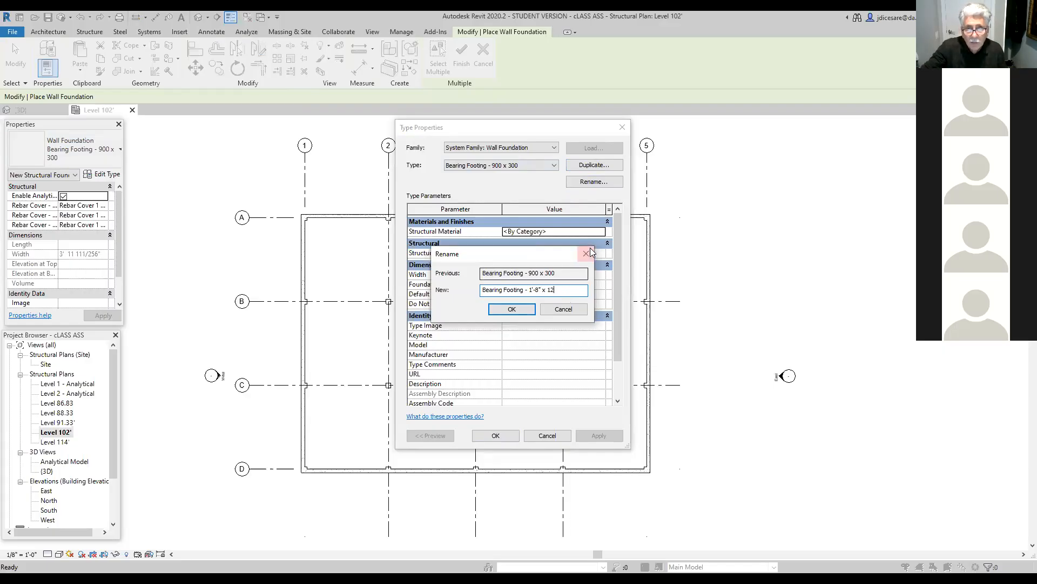
{"action": "left_click", "coordinate": [511, 309]}
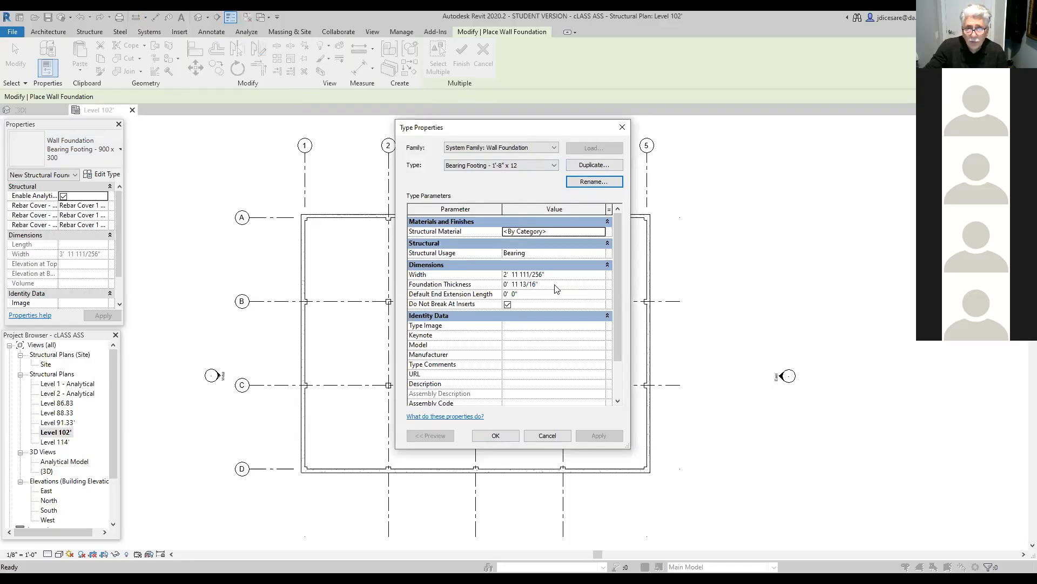
Set the bearing footing type's width to 1' 8".
{"action": "left_click", "coordinate": [543, 274]}
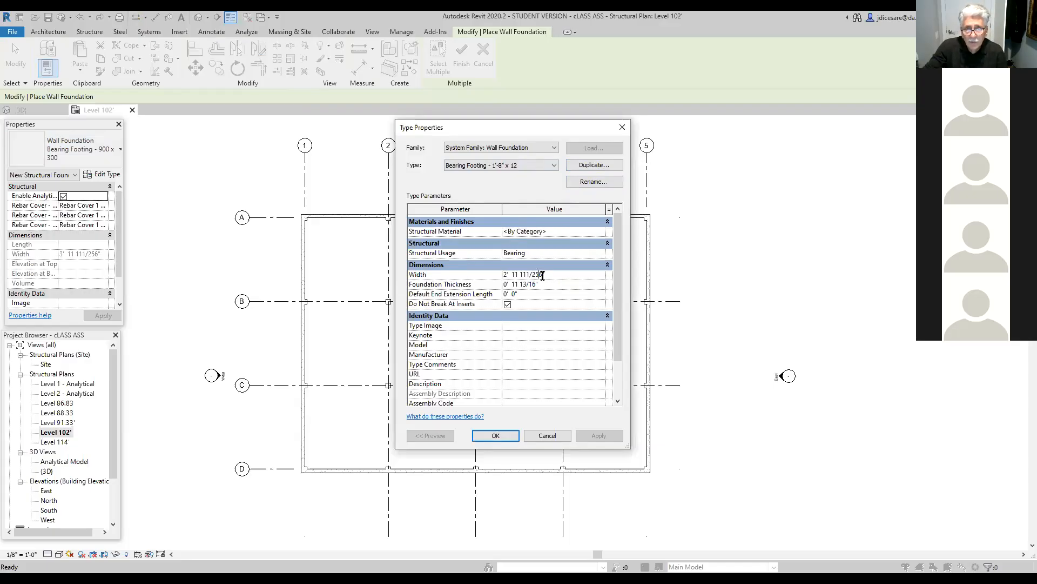
{"action": "key", "text": "BackSpace"}
{"action": "key", "text": "BackSpace"}
{"action": "key", "text": "BackSpace"}
{"action": "key", "text": "BackSpace"}
{"action": "key", "text": "BackSpace"}
{"action": "key", "text": "BackSpace"}
{"action": "key", "text": "BackSpace"}
{"action": "key", "text": "BackSpace"}
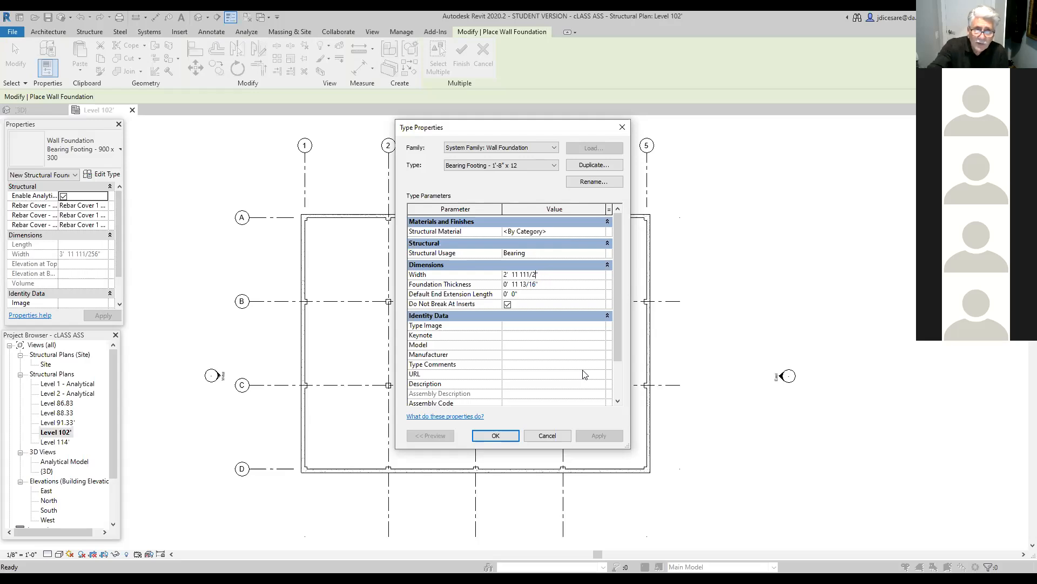
{"action": "key", "text": "BackSpace"}
{"action": "key", "text": "BackSpace"}
{"action": "type", "text": "8"}
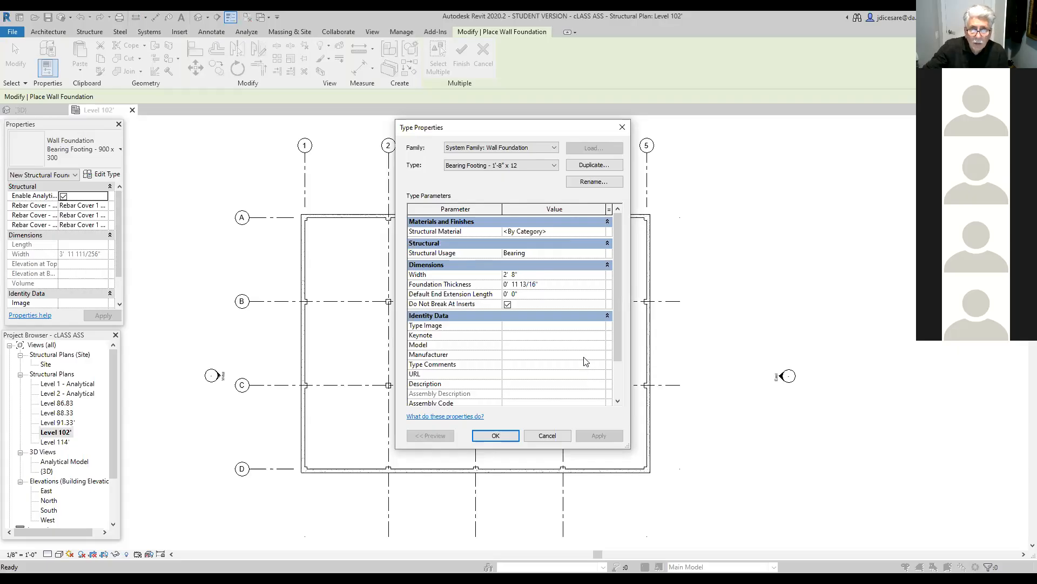
{"action": "left_click", "coordinate": [506, 274]}
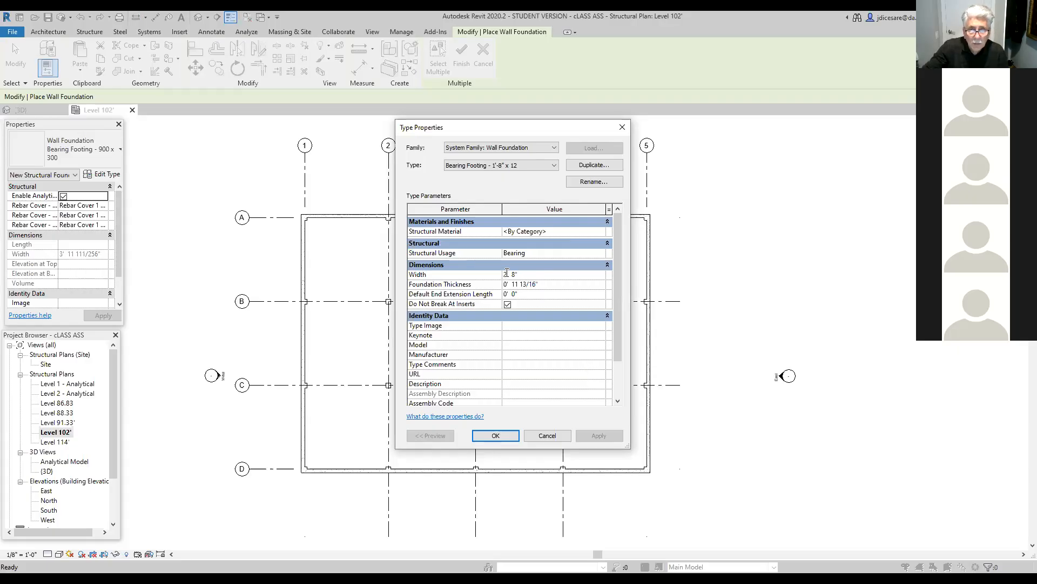
{"action": "key", "text": "BackSpace"}
{"action": "type", "text": "1"}
Set the bearing footing type's foundation thickness to 12" and accept the type properties.
{"action": "left_click", "coordinate": [535, 283]}
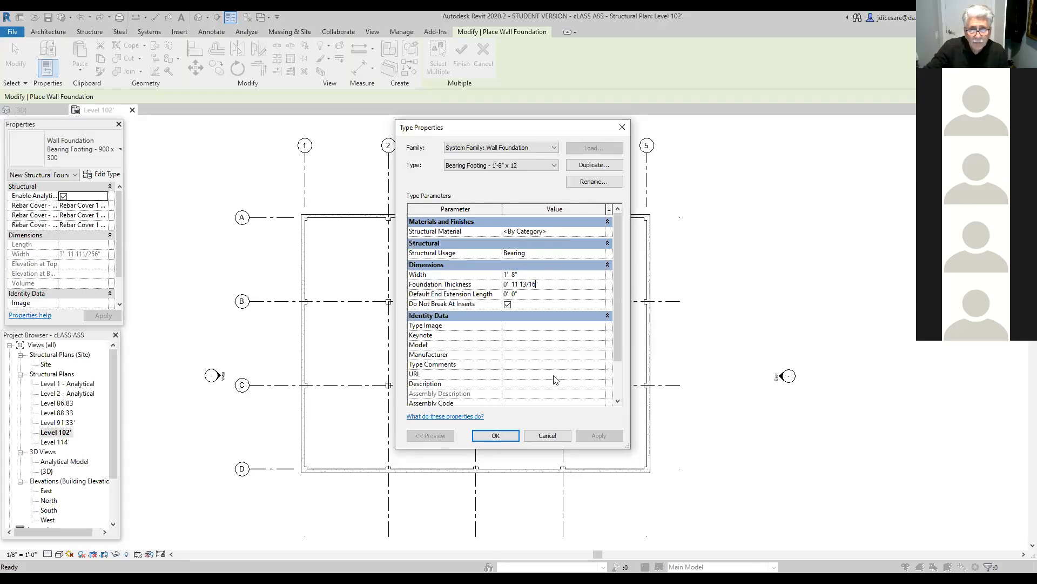
{"action": "key", "text": "BackSpace"}
{"action": "key", "text": "BackSpace"}
{"action": "key", "text": "BackSpace"}
{"action": "key", "text": "BackSpace"}
{"action": "key", "text": "BackSpace"}
{"action": "key", "text": "BackSpace"}
{"action": "key", "text": "BackSpace"}
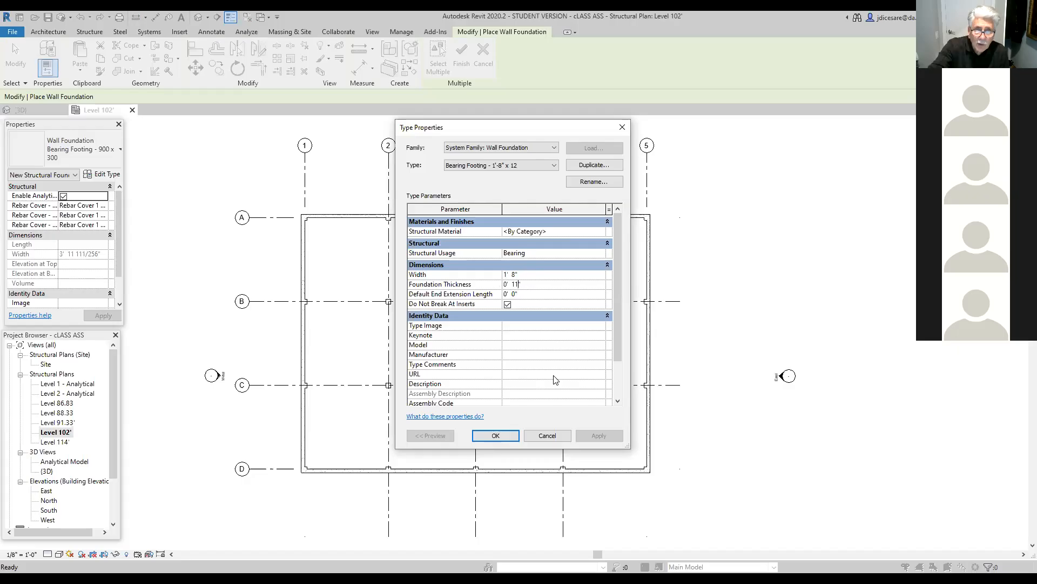
{"action": "type", "text": "2"}
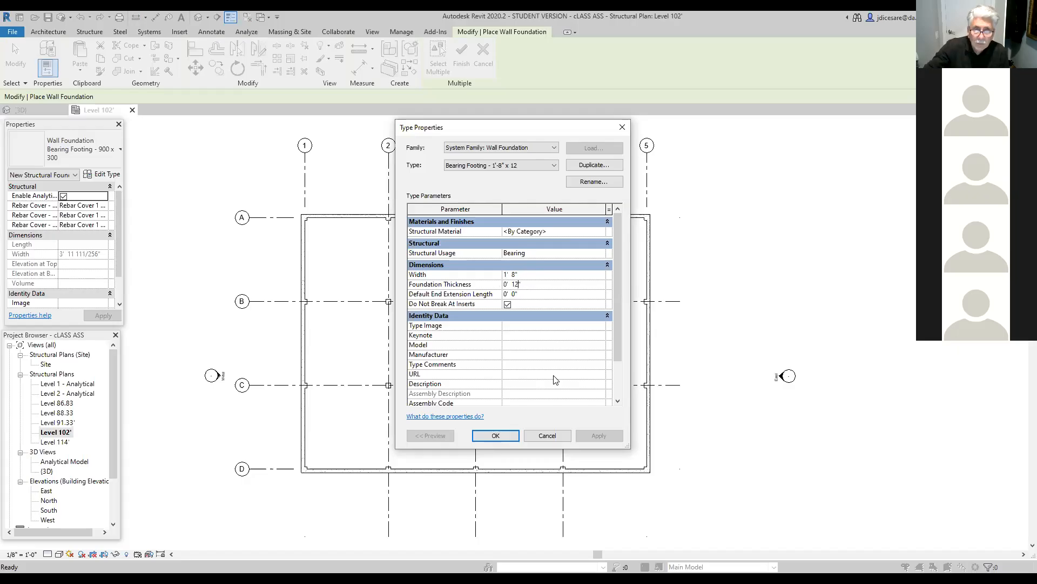
{"action": "left_click", "coordinate": [554, 376]}
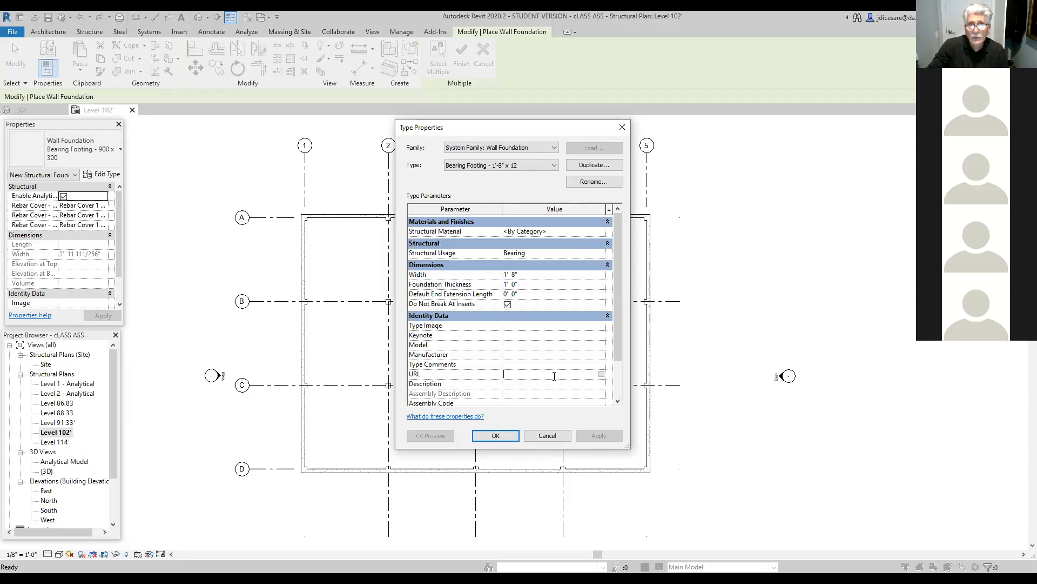
{"action": "left_click", "coordinate": [510, 439]}
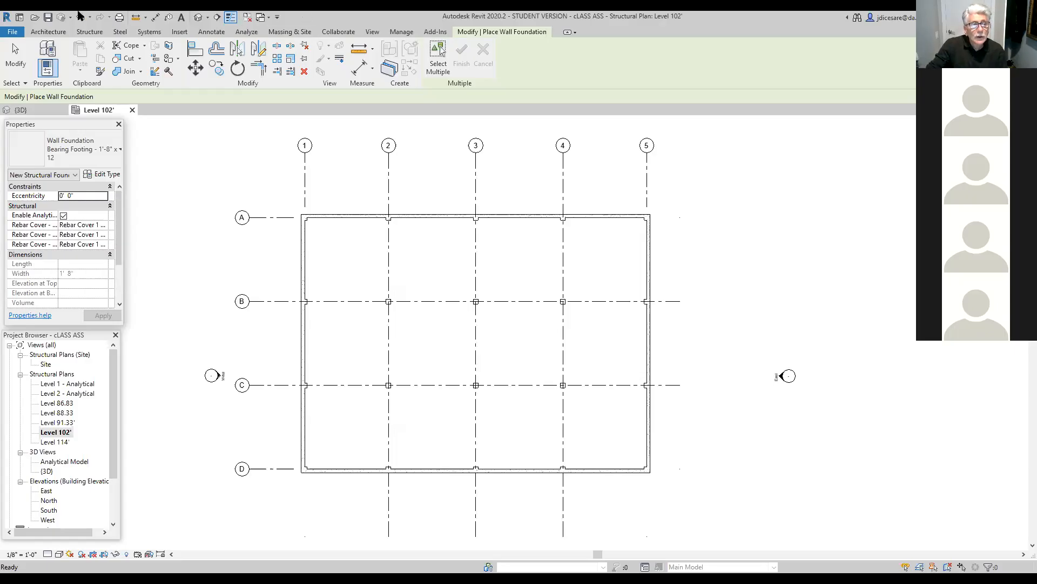
{"action": "left_click", "coordinate": [90, 32]}
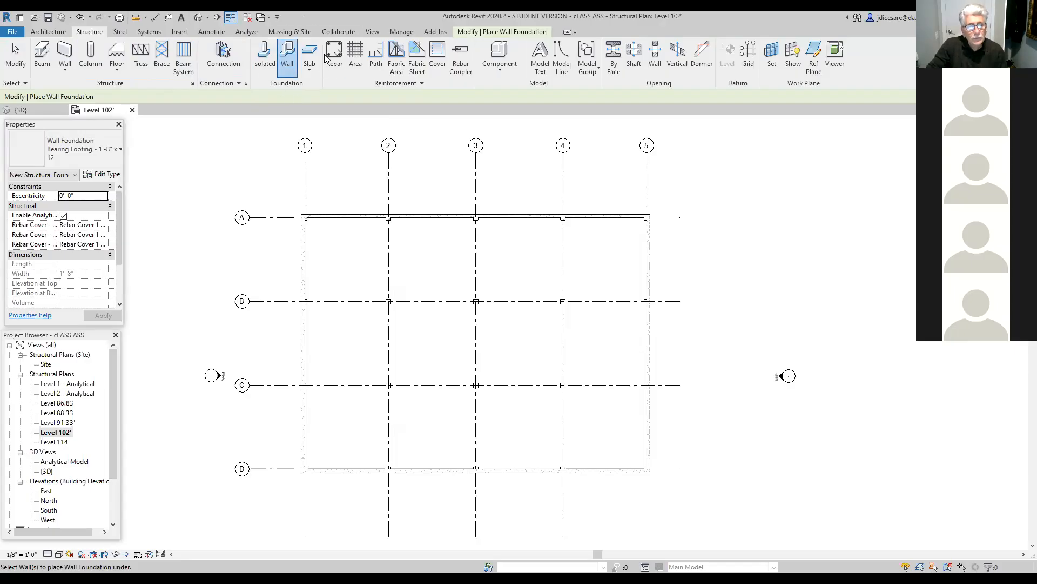
{"action": "left_click", "coordinate": [287, 55]}
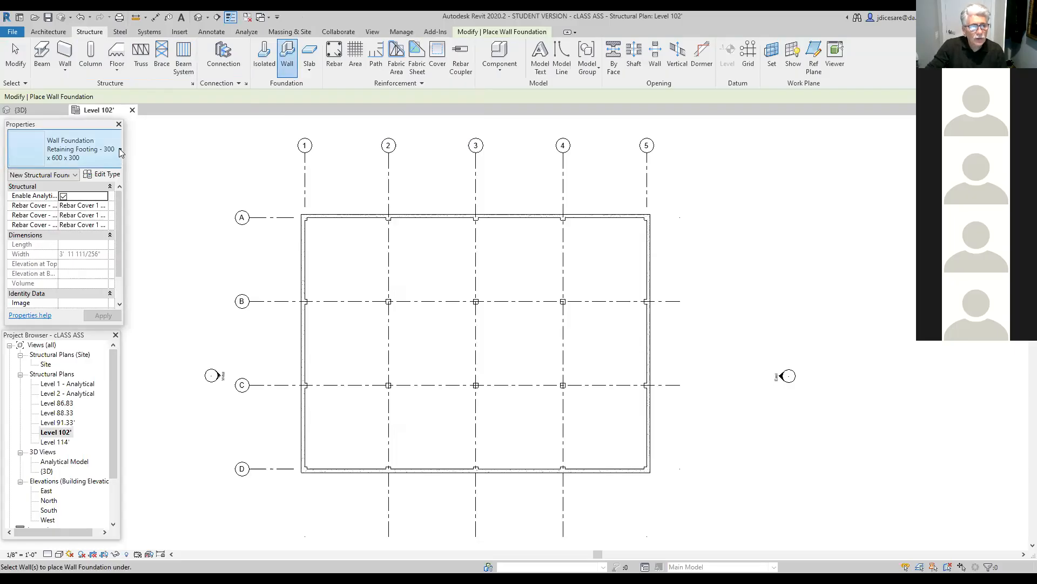
{"action": "left_click", "coordinate": [119, 150]}
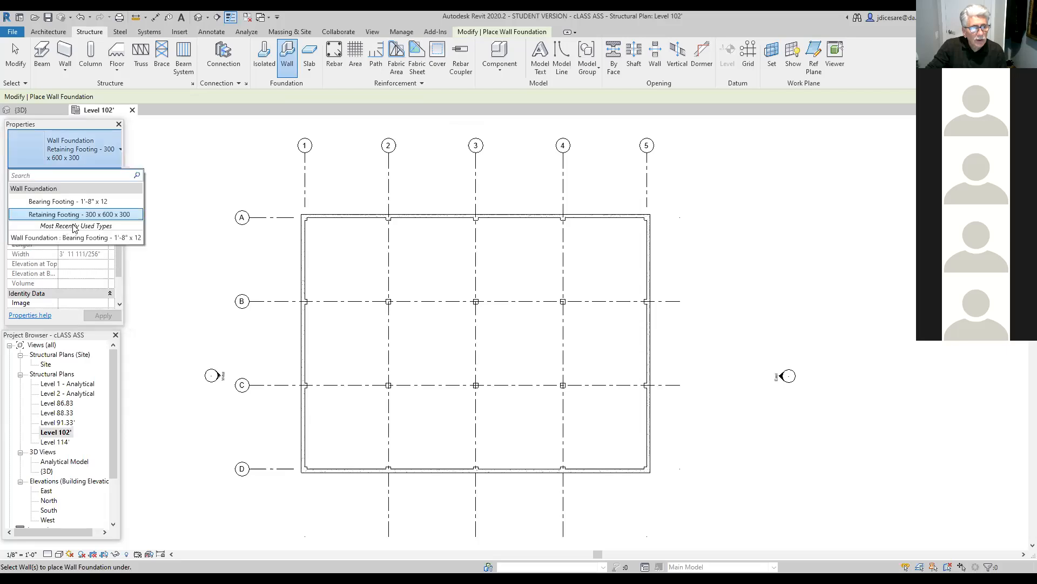
{"action": "left_click", "coordinate": [60, 202]}
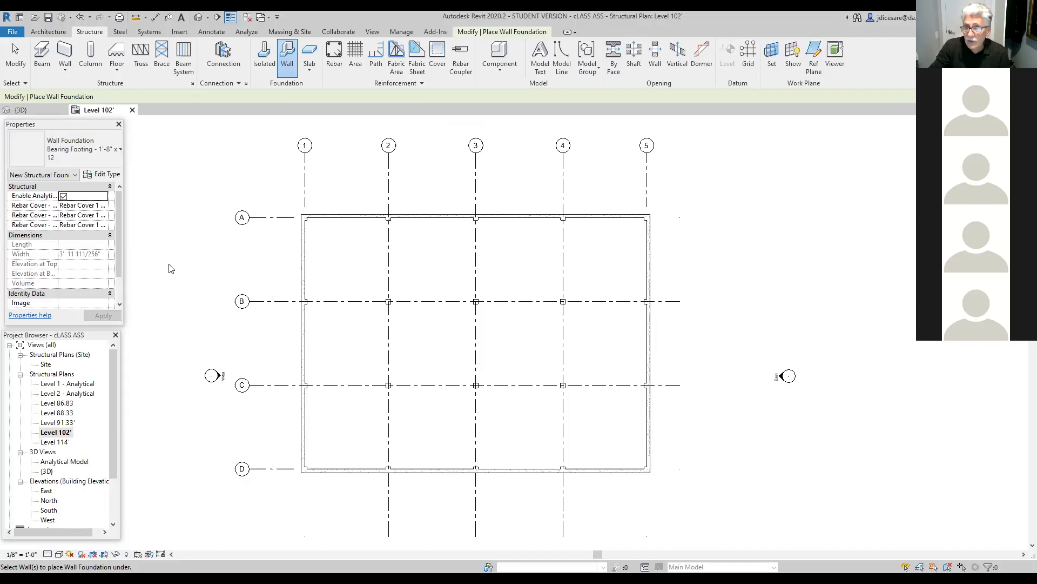
{"action": "left_click", "coordinate": [106, 175]}
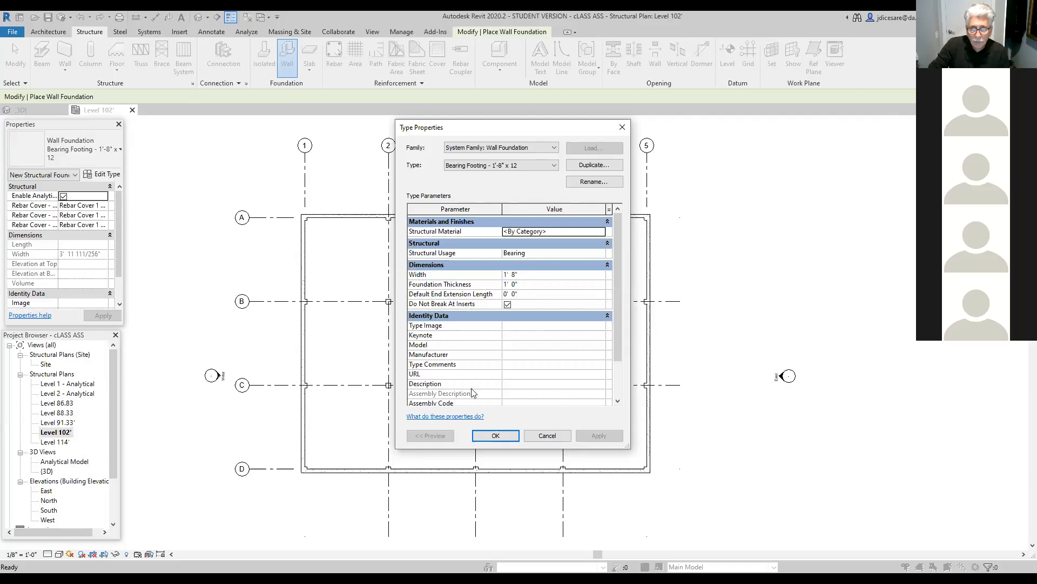
{"action": "left_click", "coordinate": [494, 436]}
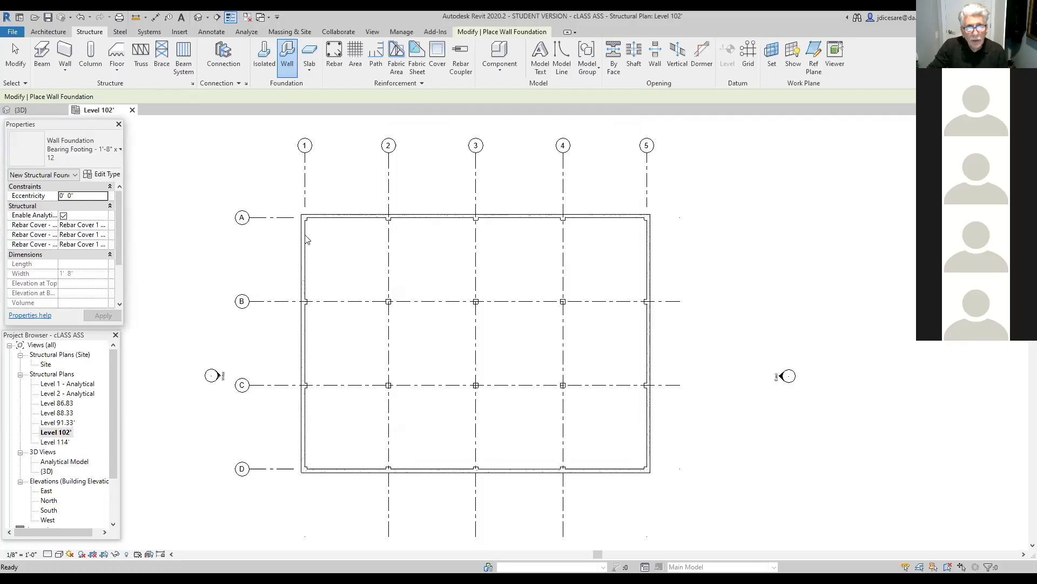
{"action": "left_click", "coordinate": [350, 220]}
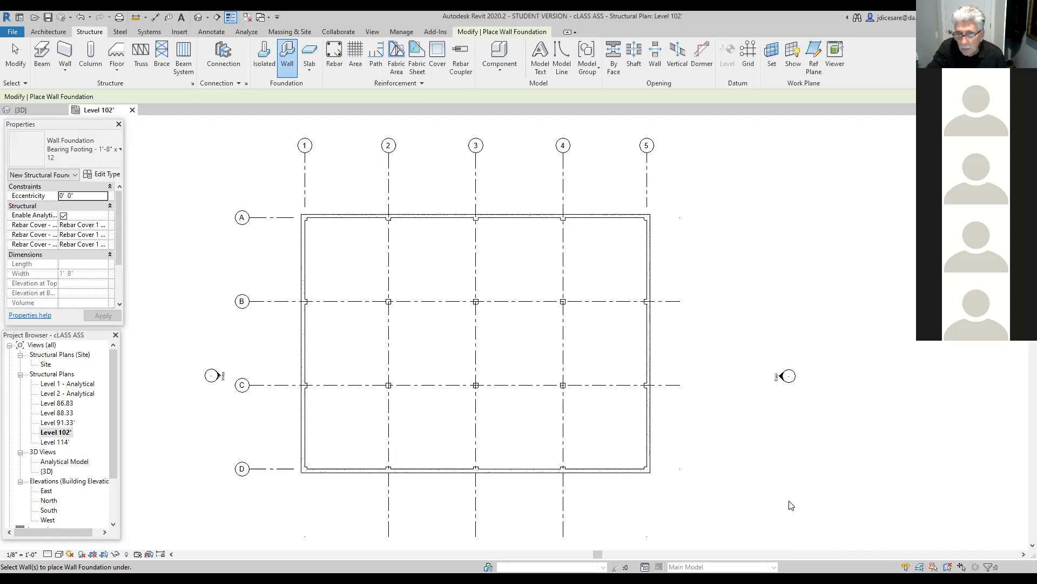
{"action": "left_click", "coordinate": [67, 153]}
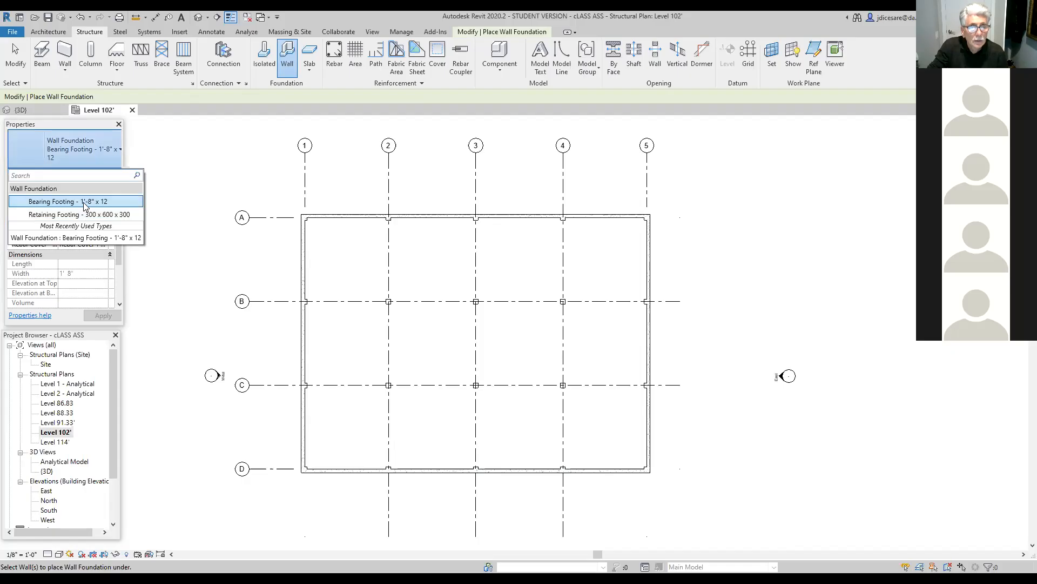
{"action": "left_click", "coordinate": [83, 202]}
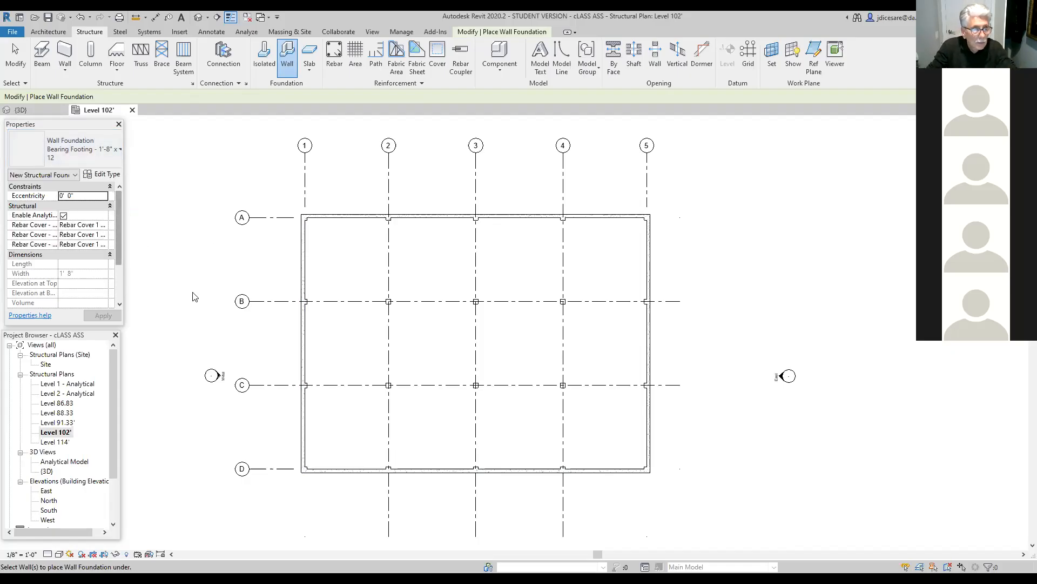
{"action": "left_click", "coordinate": [58, 433]}
{"action": "left_click", "coordinate": [61, 434]}
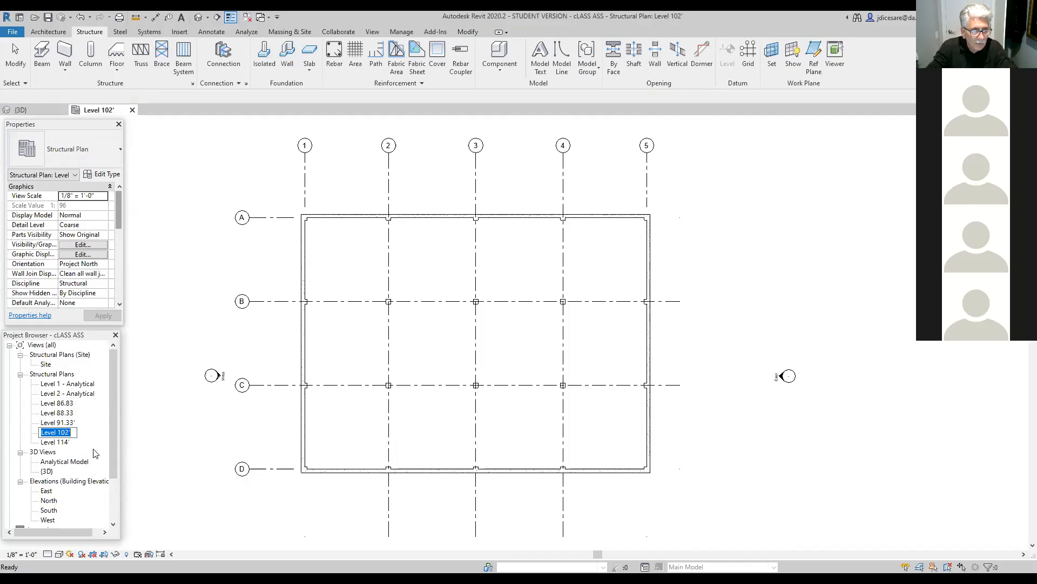
{"action": "key", "text": "Escape"}
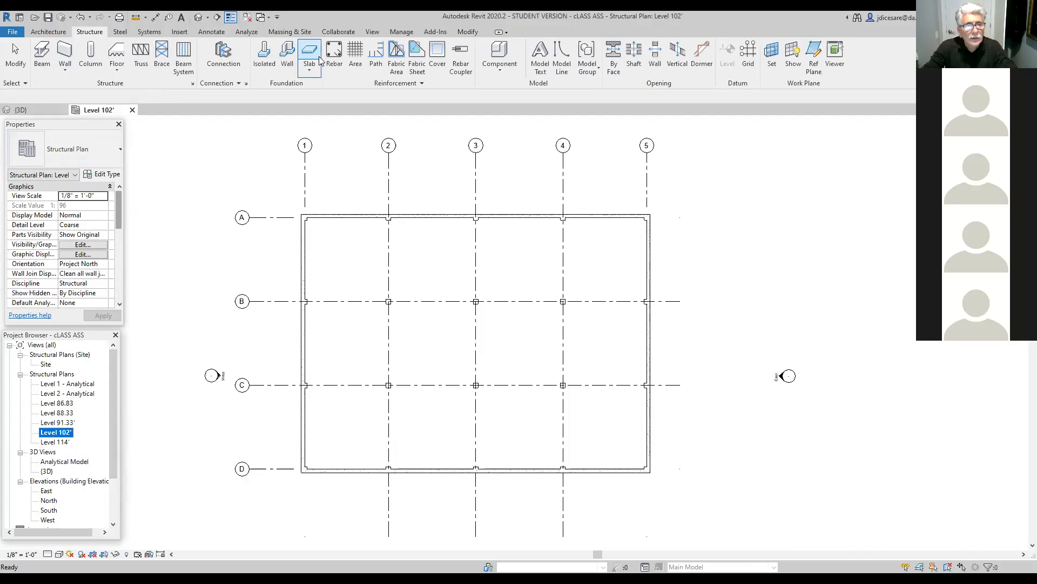
Place Bearing Footing - 1'-8" x 12 wall foundations under the perimeter foundation walls using multiple selection.
{"action": "left_click", "coordinate": [296, 64]}
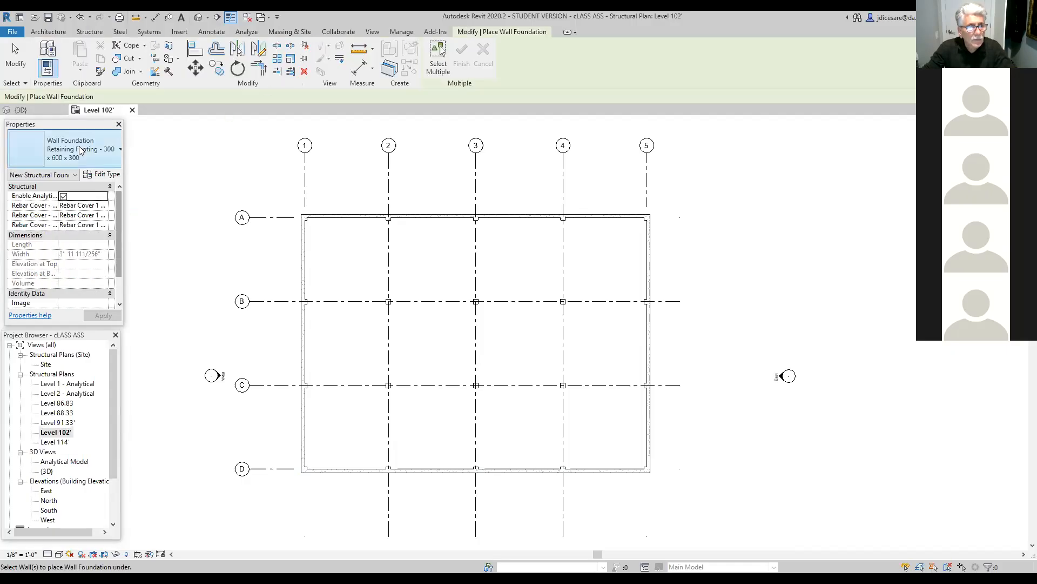
{"action": "left_click", "coordinate": [118, 150]}
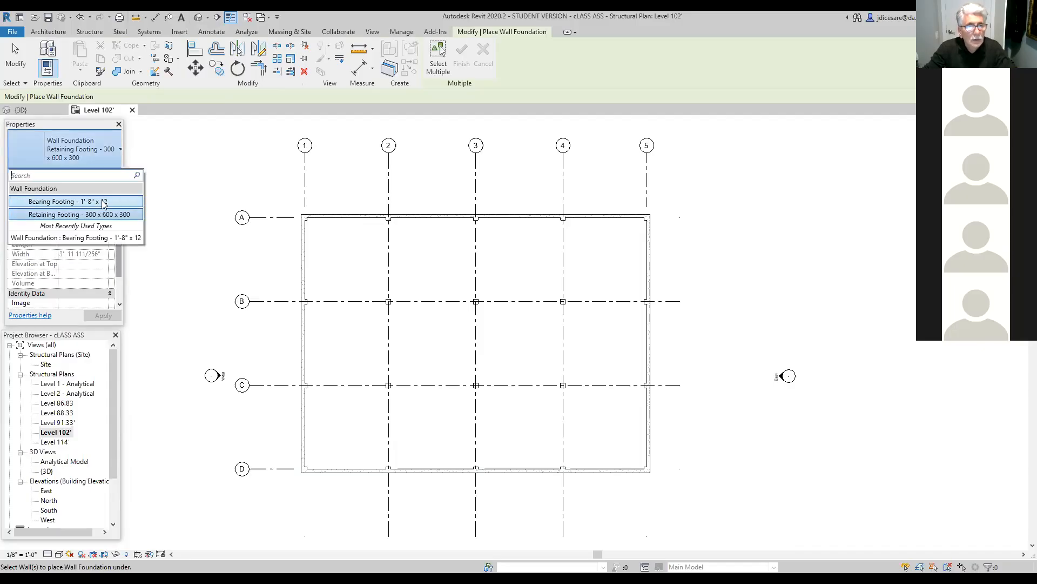
{"action": "left_click", "coordinate": [103, 202]}
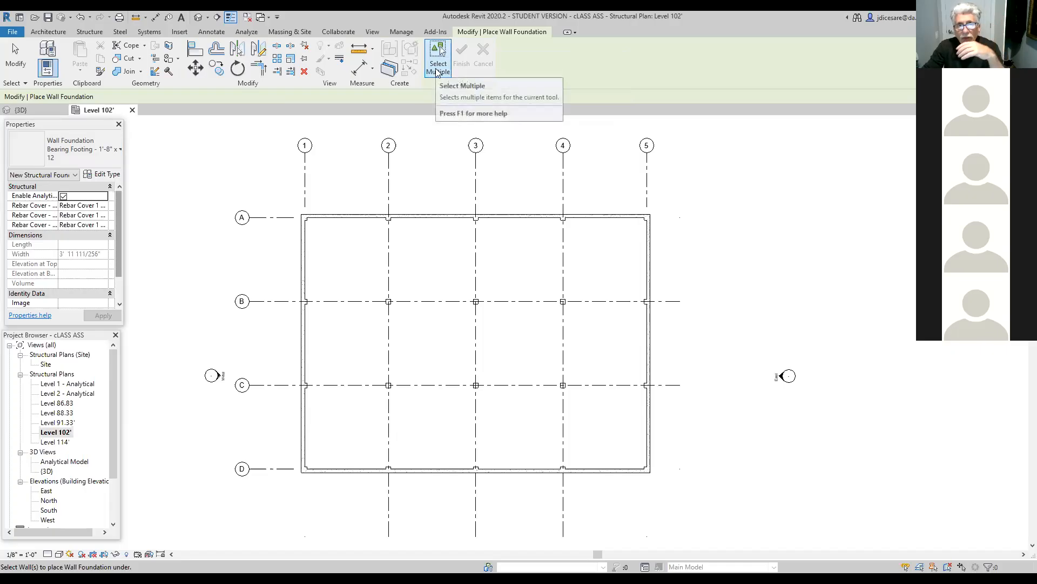
{"action": "left_click", "coordinate": [441, 63]}
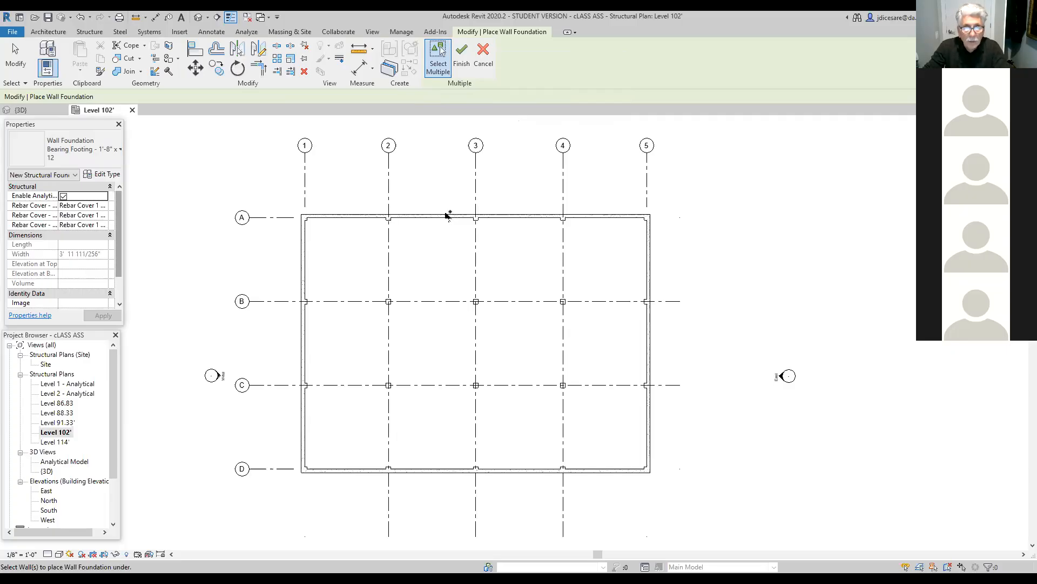
{"action": "left_click", "coordinate": [649, 278]}
{"action": "left_click", "coordinate": [592, 475]}
{"action": "left_click", "coordinate": [306, 430]}
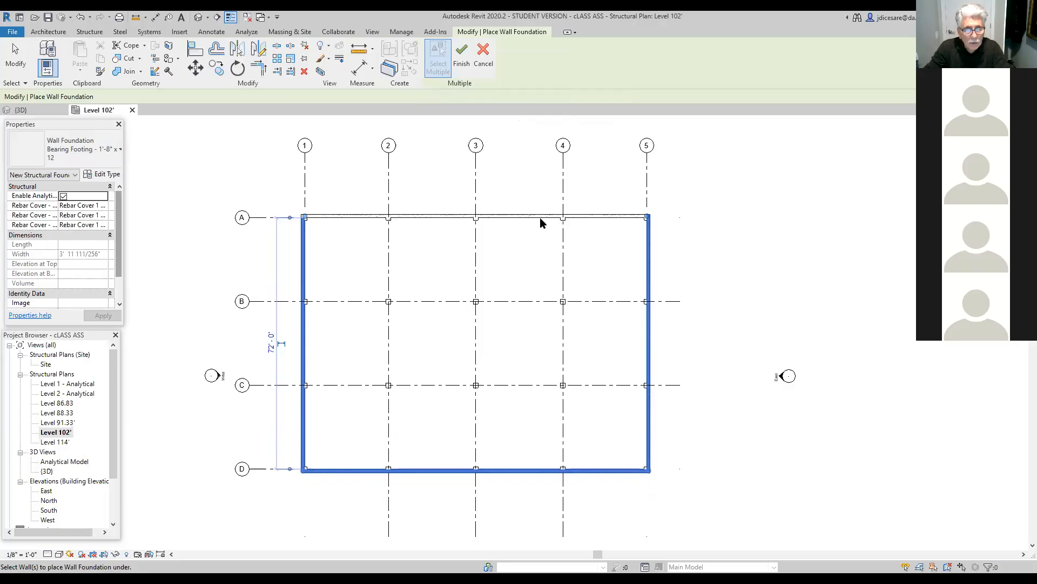
{"action": "left_click", "coordinate": [462, 56]}
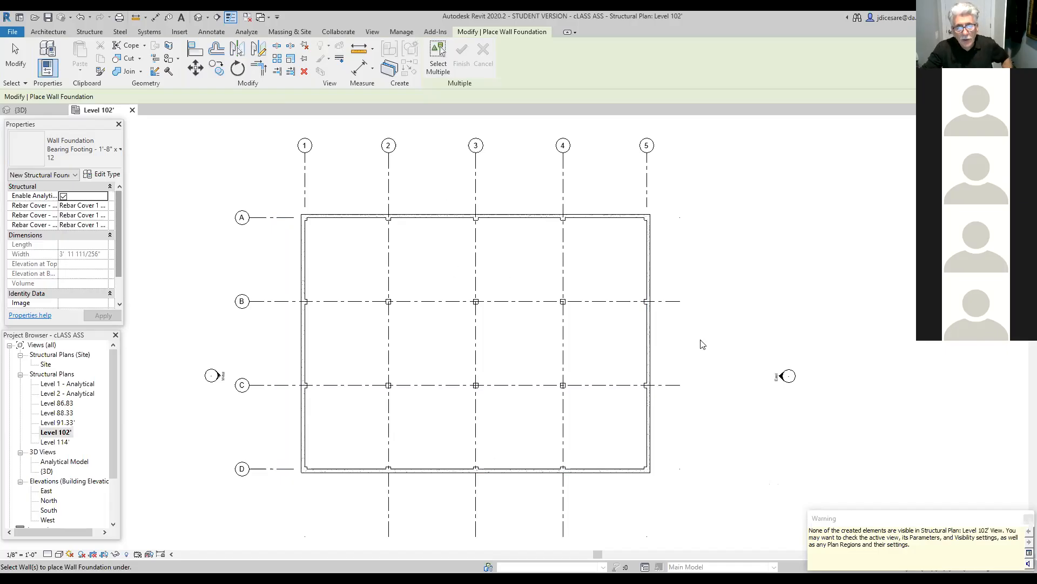
Check the wall footings in the 3D view, return to the Level 102' plan and end foundation placement.
{"action": "left_click", "coordinate": [198, 21]}
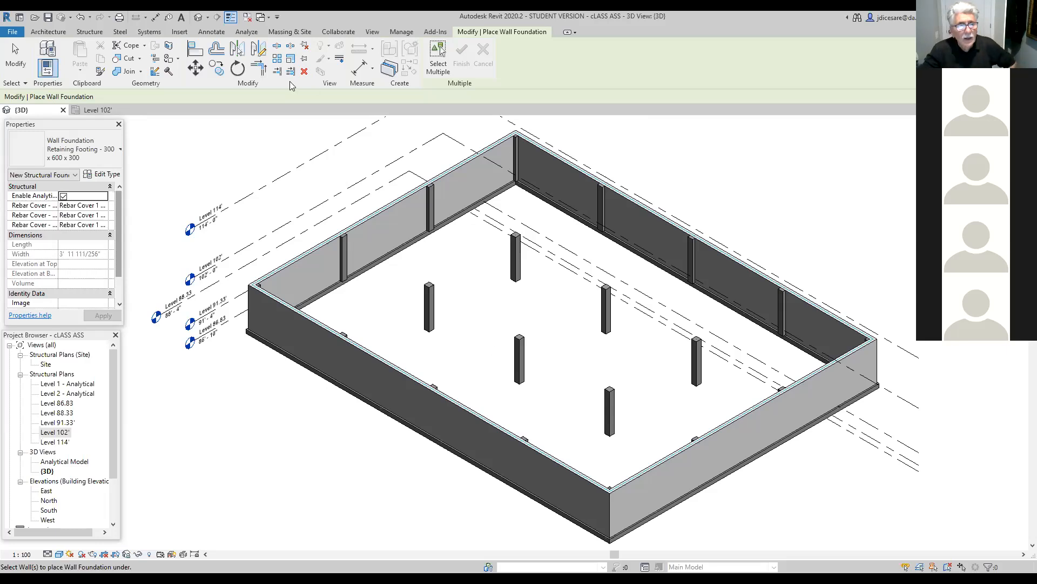
{"action": "left_click", "coordinate": [94, 110]}
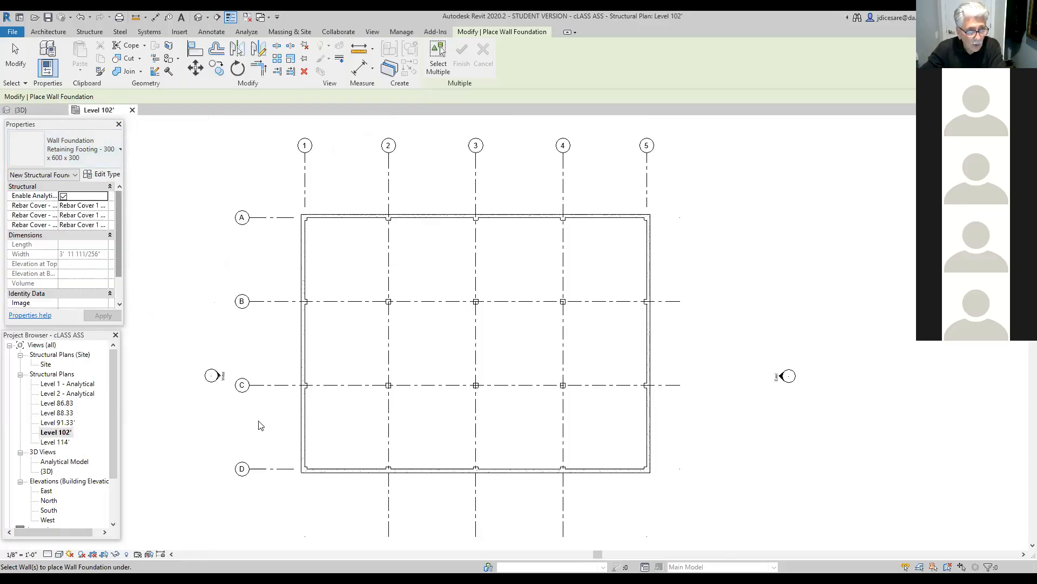
{"action": "key", "text": "Escape"}
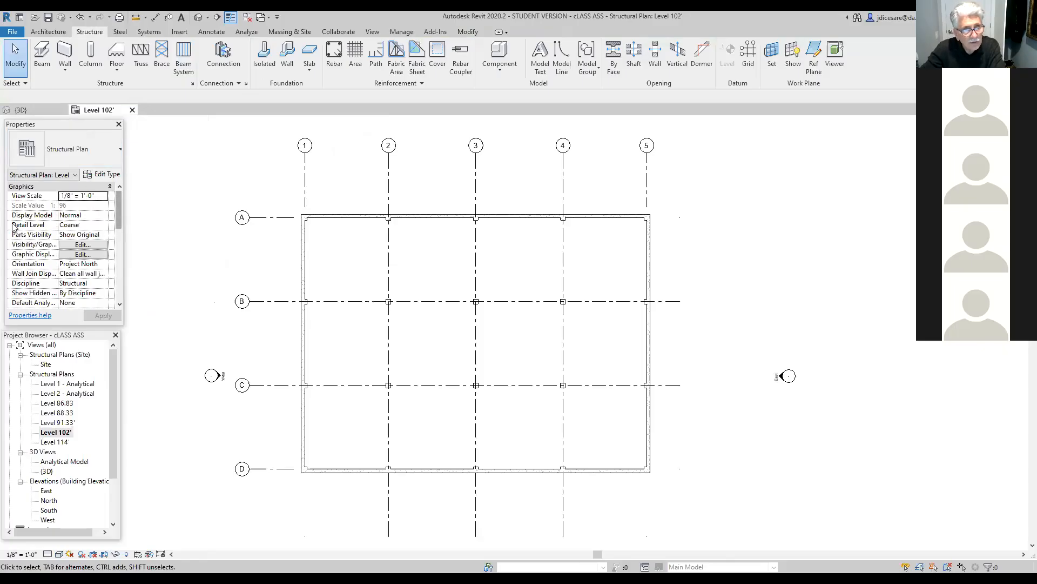
Review the Level 102' plan's view range settings and their help link, and close the settings.
{"action": "left_click_drag", "start_coordinate": [118, 209], "coordinate": [117, 273]}
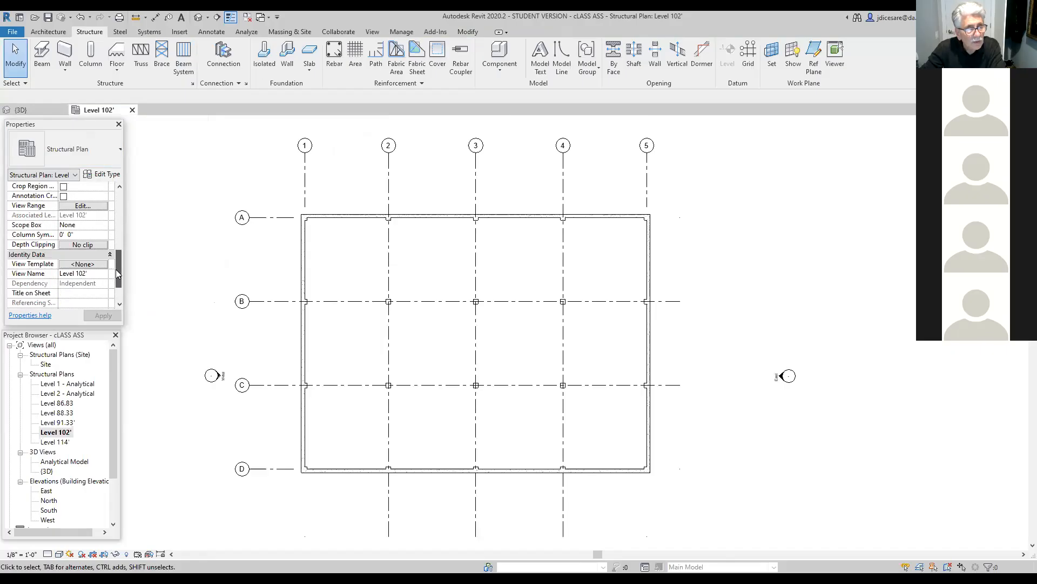
{"action": "left_click", "coordinate": [81, 206]}
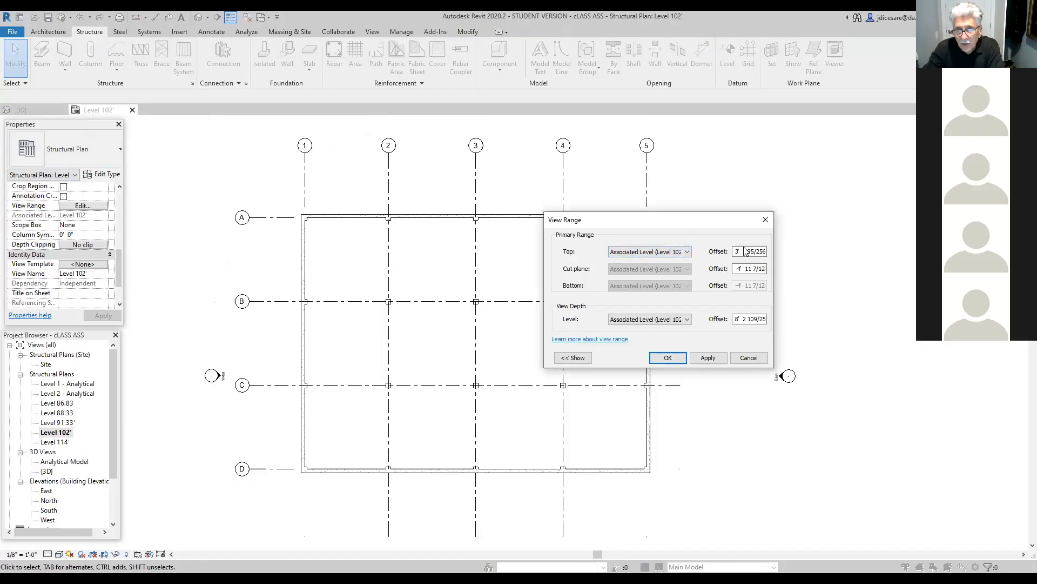
{"action": "left_click", "coordinate": [593, 340]}
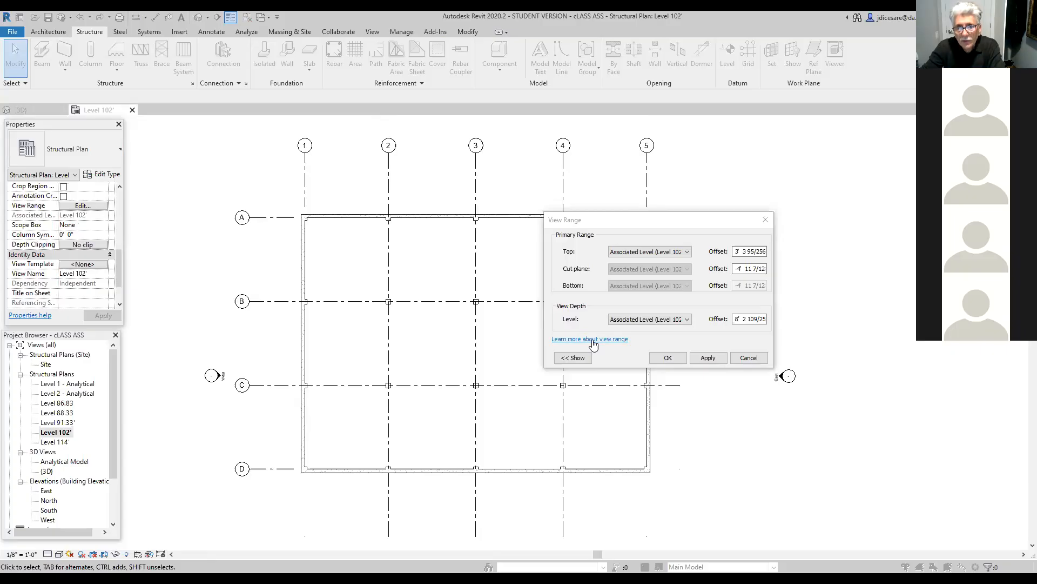
{"action": "left_click", "coordinate": [592, 341]}
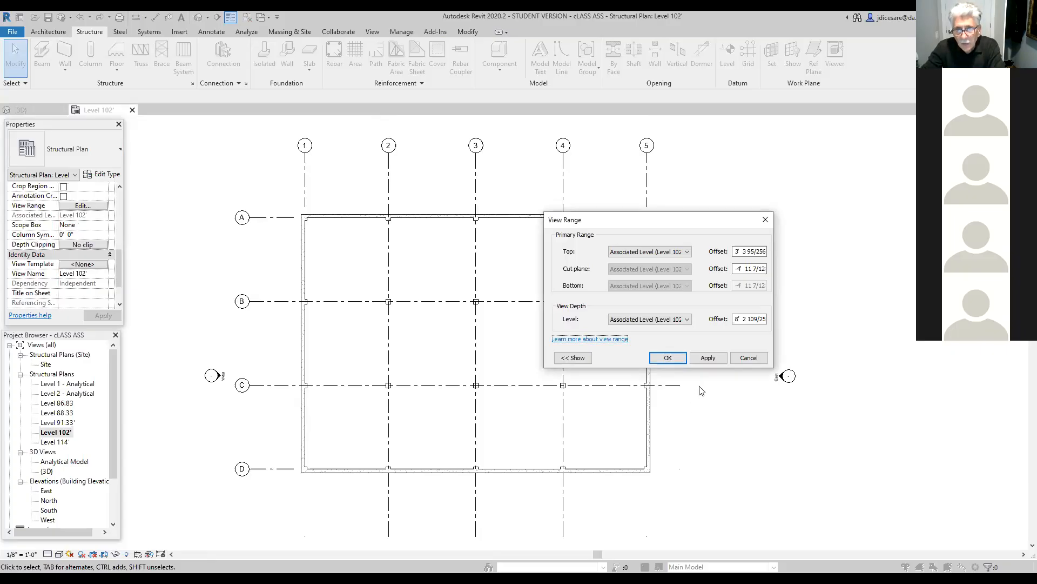
{"action": "left_click", "coordinate": [668, 357]}
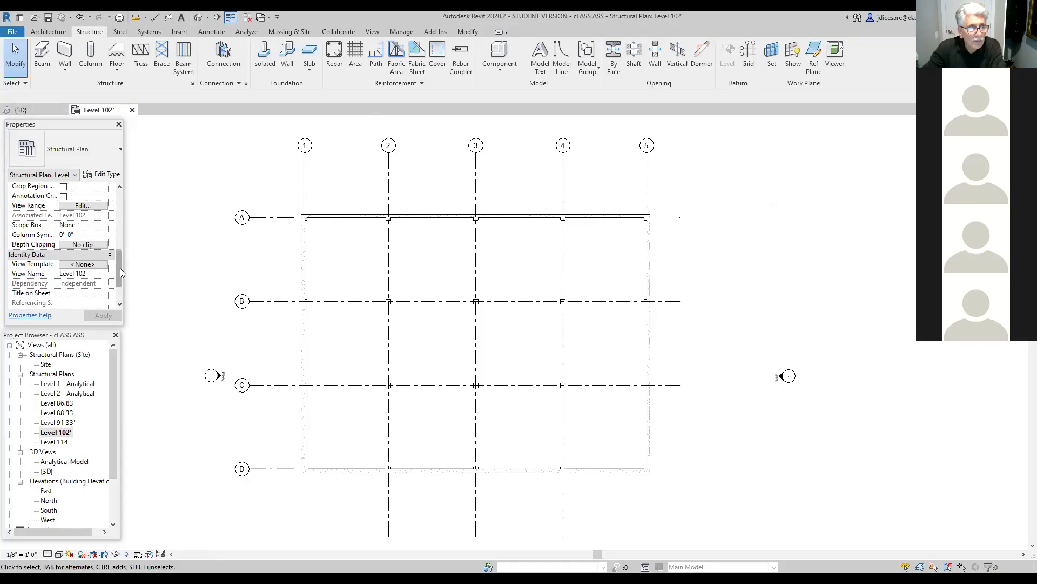
Set the Level 102' plan's underlay range to base Level 86.83 and top Level 102'.
{"action": "left_click_drag", "start_coordinate": [120, 277], "coordinate": [120, 247]}
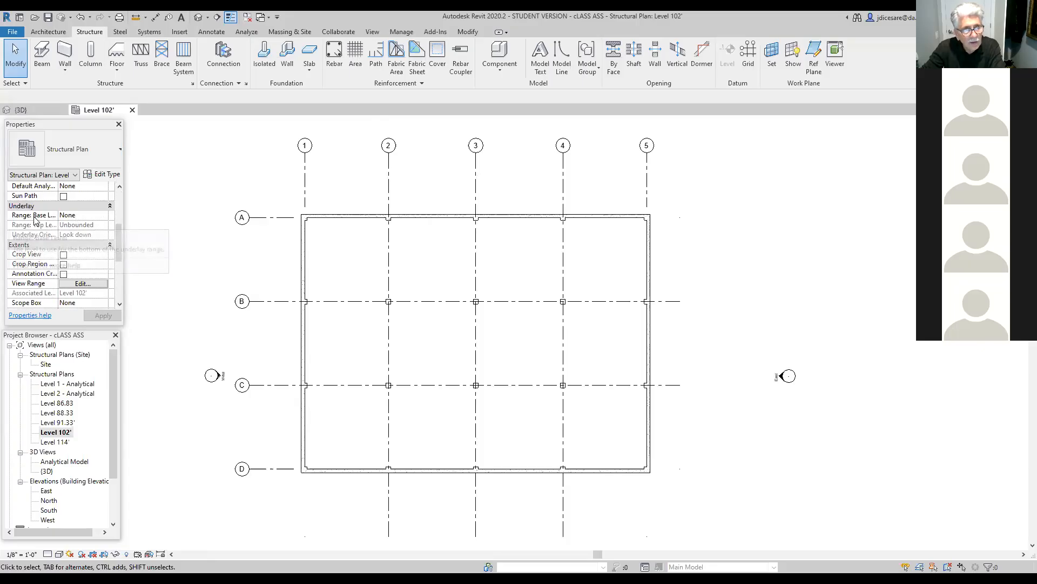
{"action": "left_click", "coordinate": [96, 216]}
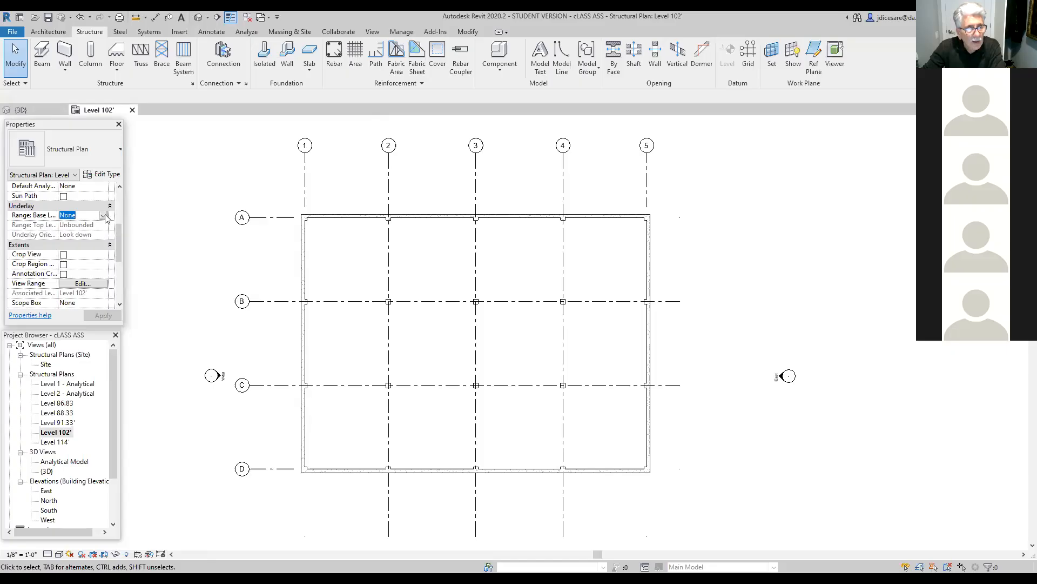
{"action": "left_click", "coordinate": [103, 216]}
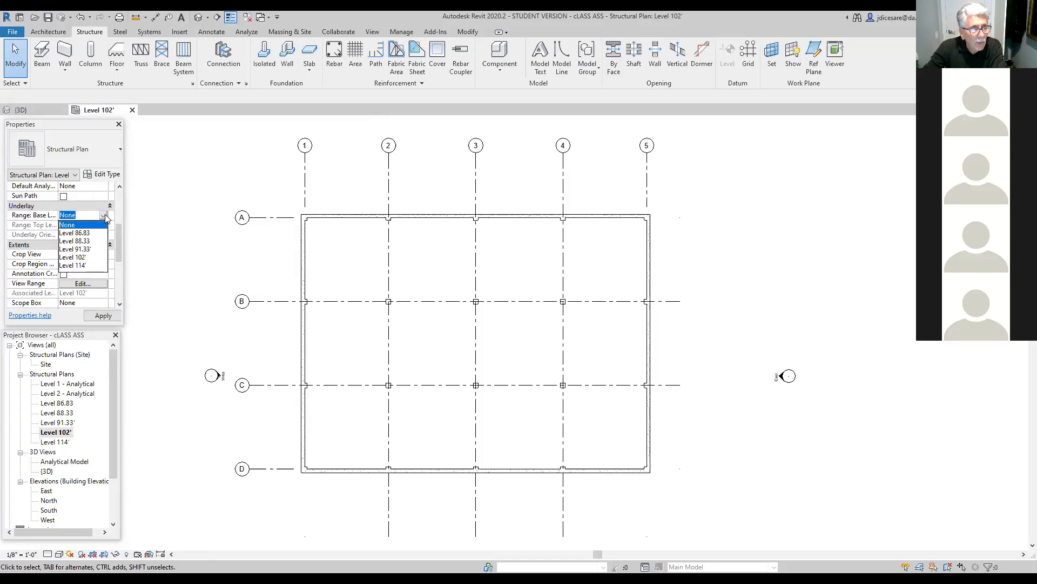
{"action": "left_click", "coordinate": [83, 233]}
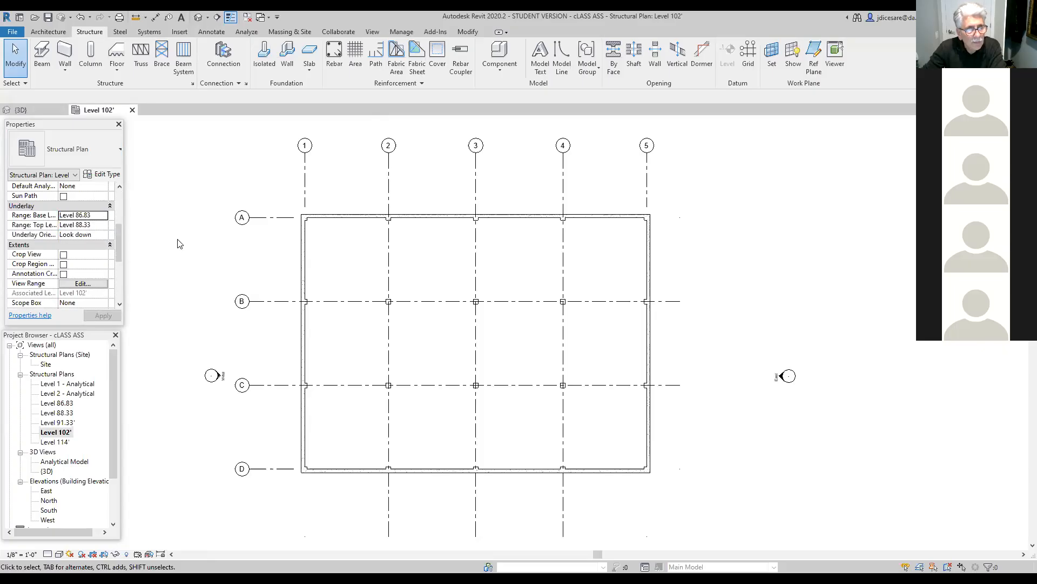
{"action": "left_click", "coordinate": [102, 225]}
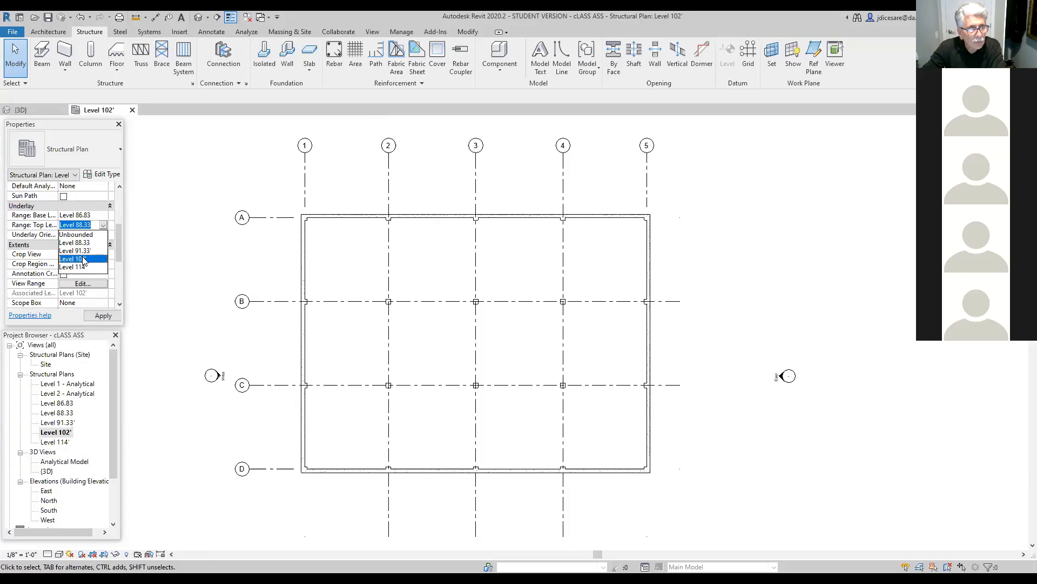
{"action": "left_click", "coordinate": [84, 259]}
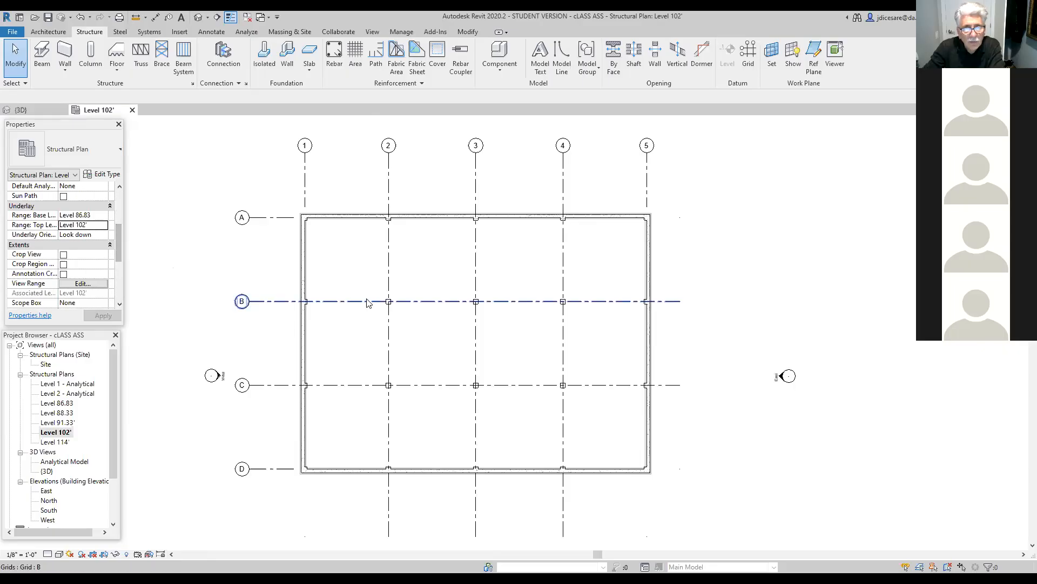
Examine the footing lines along the foundation walls in the Level 102' plan.
{"action": "scroll", "coordinate": [365, 300], "scroll_direction": "up", "scroll_amount": 2}
{"action": "scroll", "coordinate": [292, 341], "scroll_direction": "down", "scroll_amount": 2}
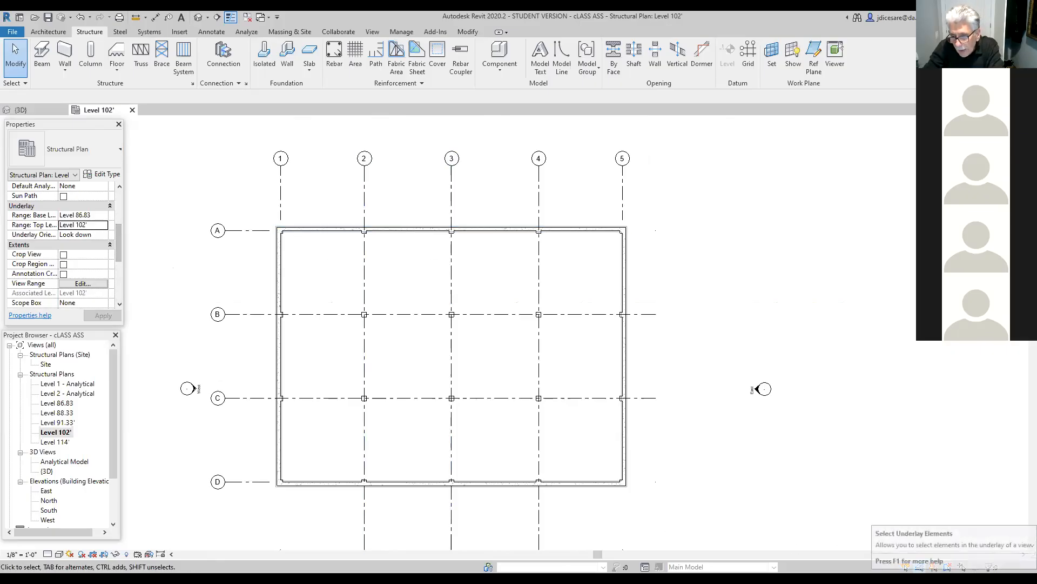
{"action": "scroll", "coordinate": [635, 504], "scroll_direction": "up", "scroll_amount": 1}
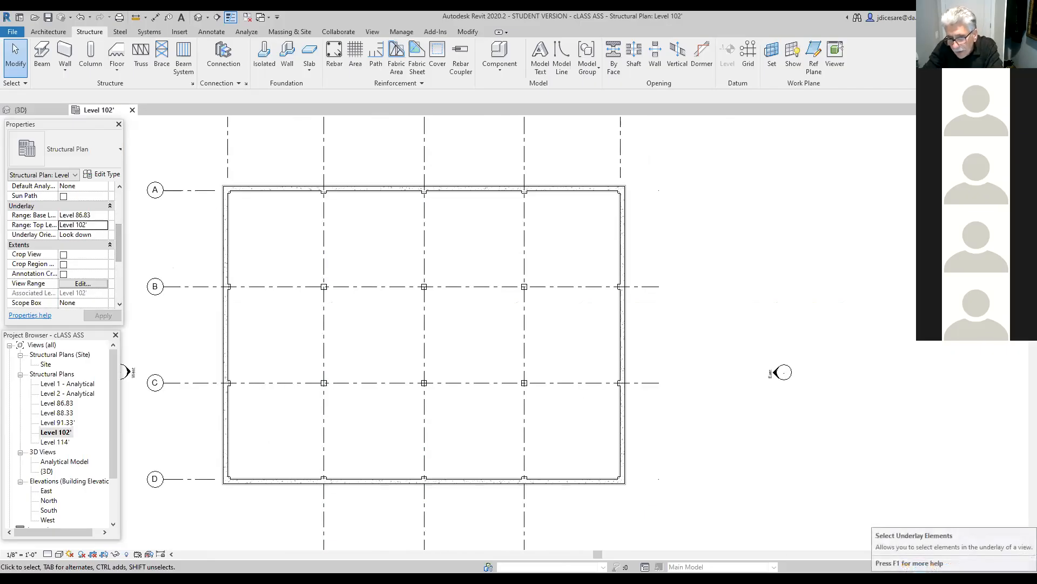
{"action": "scroll", "coordinate": [625, 481], "scroll_direction": "up", "scroll_amount": 4}
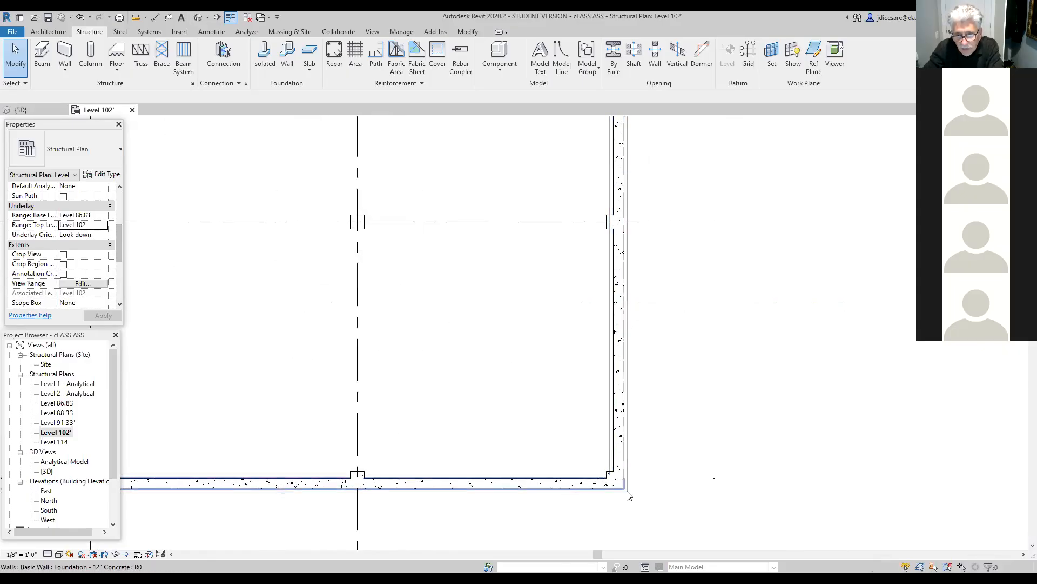
{"action": "scroll", "coordinate": [427, 401], "scroll_direction": "down", "scroll_amount": 4}
{"action": "scroll", "coordinate": [397, 389], "scroll_direction": "down", "scroll_amount": 2}
{"action": "middle_click_drag", "start_coordinate": [361, 377], "coordinate": [463, 412]}
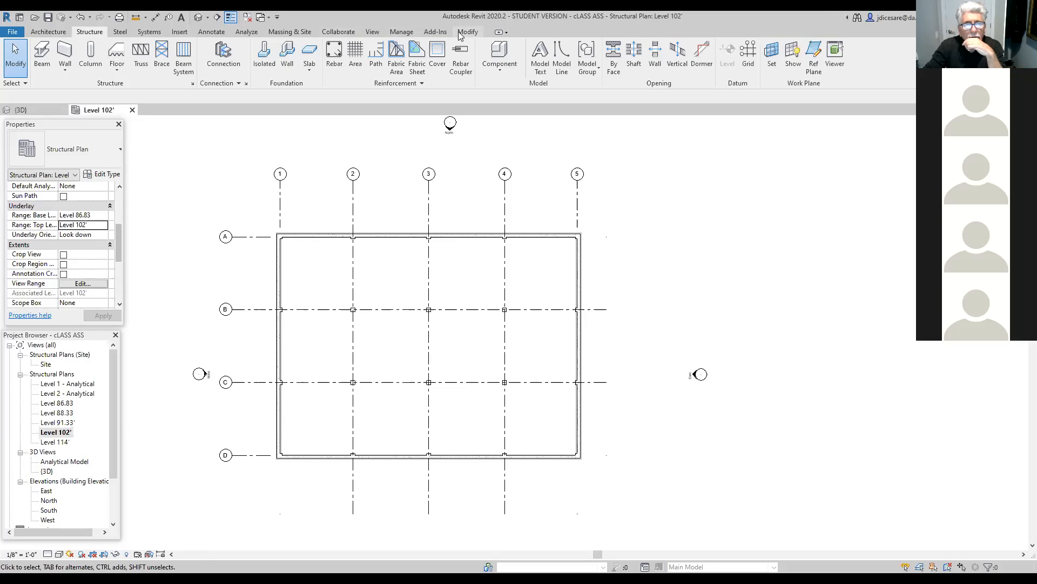
Accept the project's Halftone/Underlay settings with no weight or pattern override and halftone turned off, and check the plan.
{"action": "left_click", "coordinate": [402, 33]}
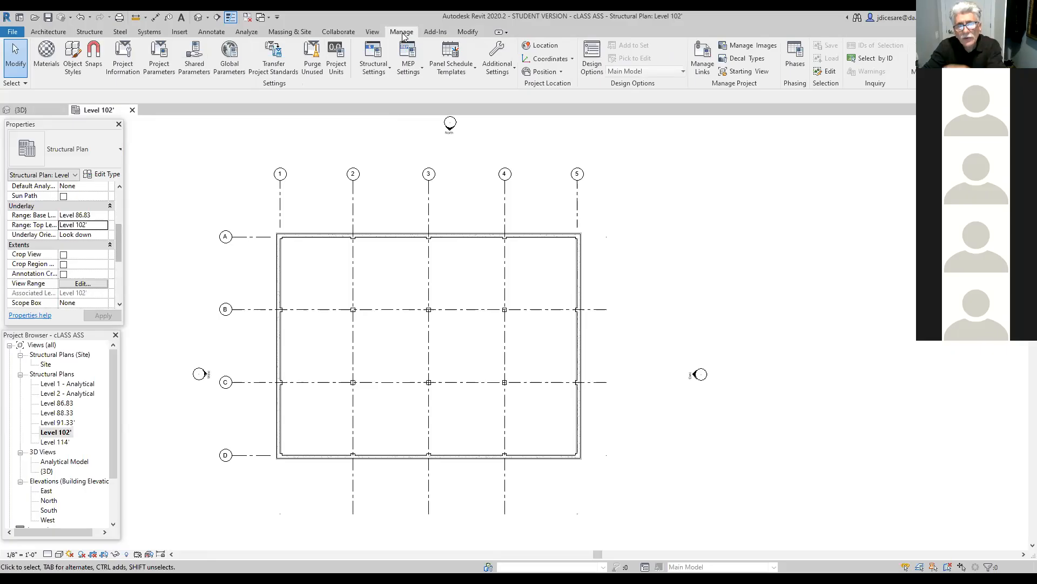
{"action": "left_click", "coordinate": [502, 73]}
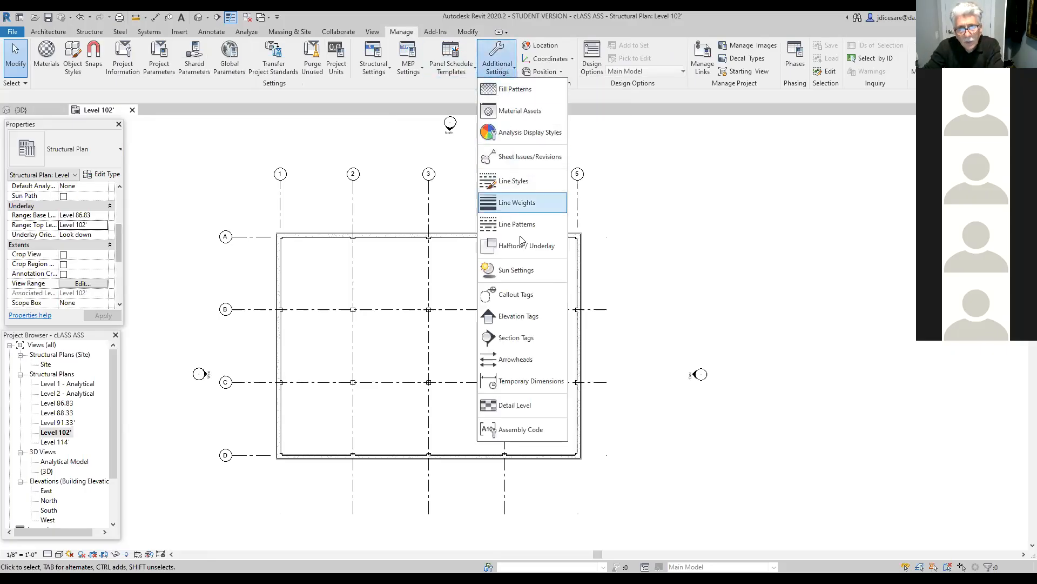
{"action": "left_click", "coordinate": [519, 247]}
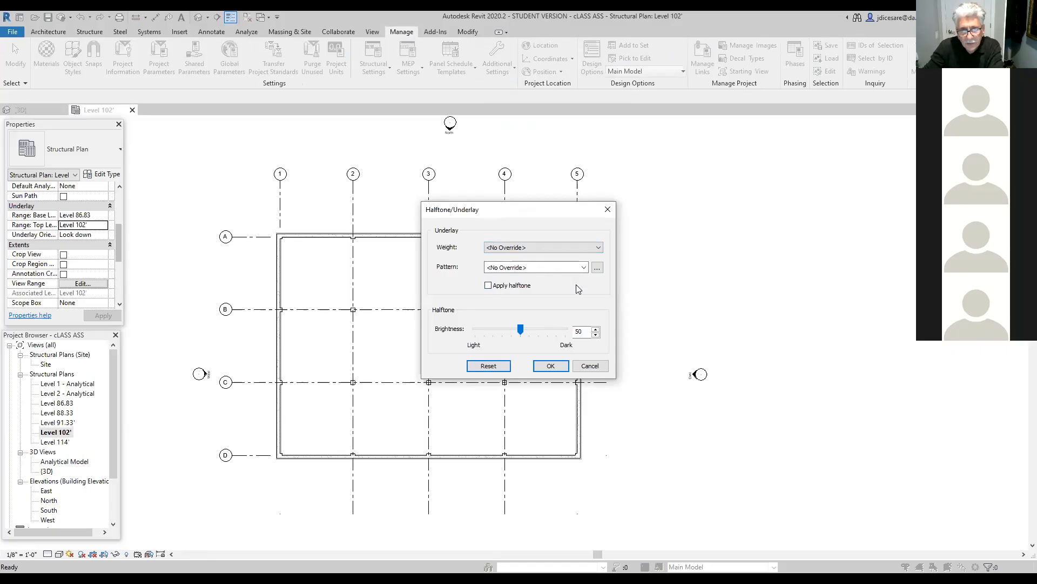
{"action": "left_click", "coordinate": [559, 370]}
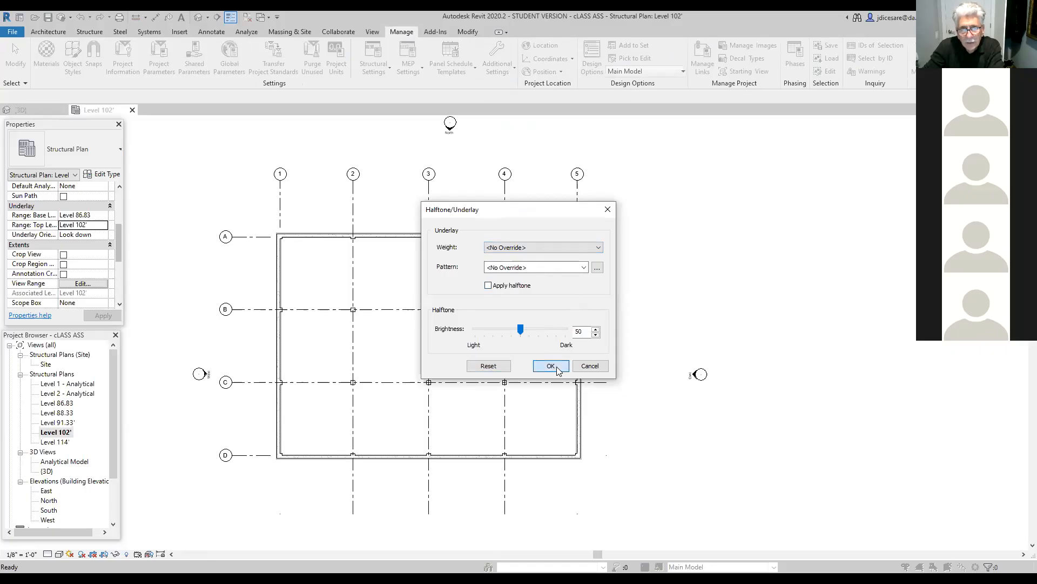
{"action": "scroll", "coordinate": [620, 360], "scroll_direction": "up", "scroll_amount": 3}
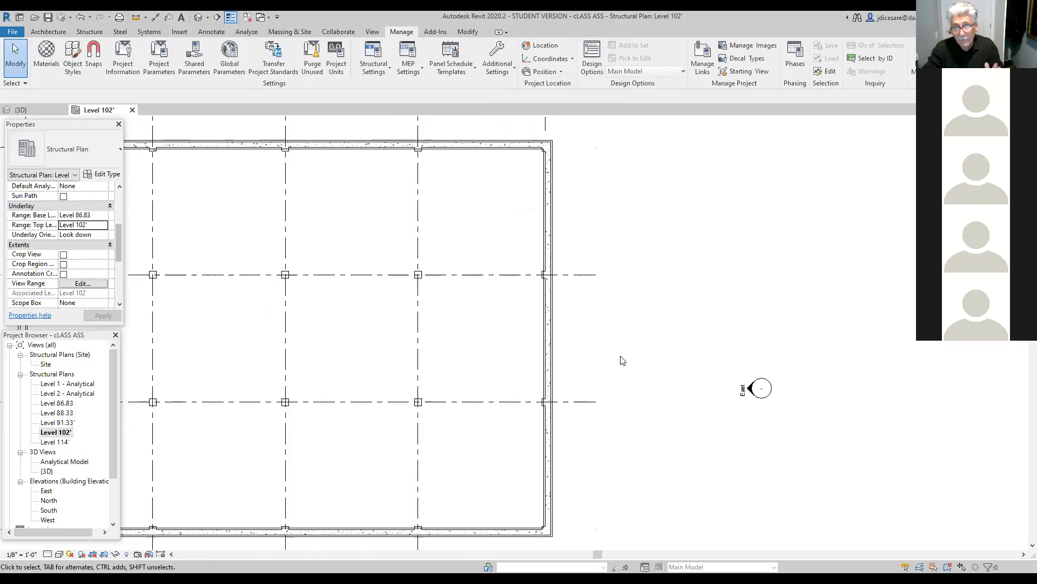
{"action": "scroll", "coordinate": [623, 360], "scroll_direction": "down", "scroll_amount": 4}
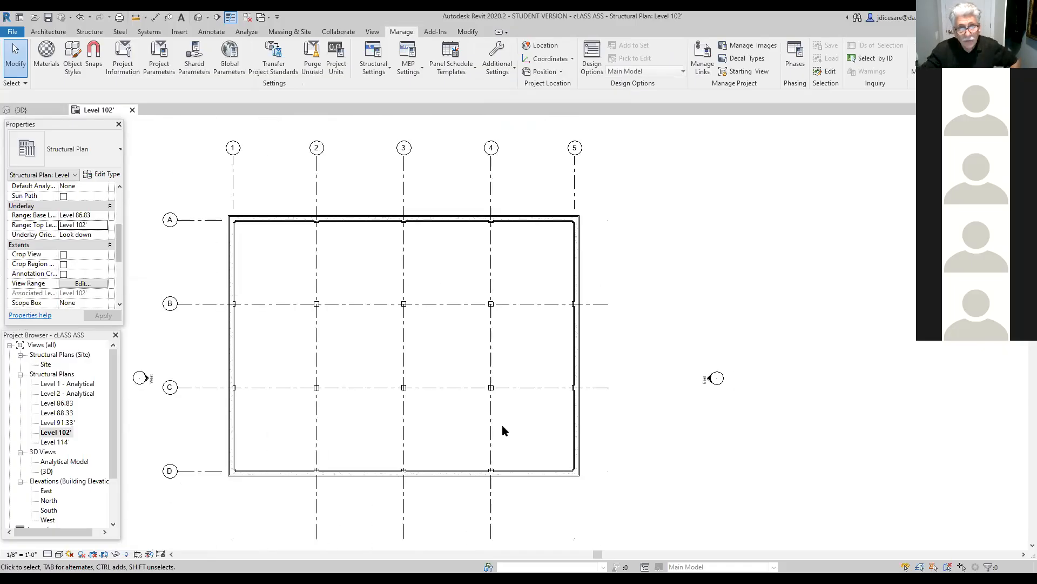
{"action": "middle_click_drag", "start_coordinate": [532, 352], "coordinate": [550, 352]}
{"action": "scroll", "coordinate": [507, 364], "scroll_direction": "up", "scroll_amount": 2}
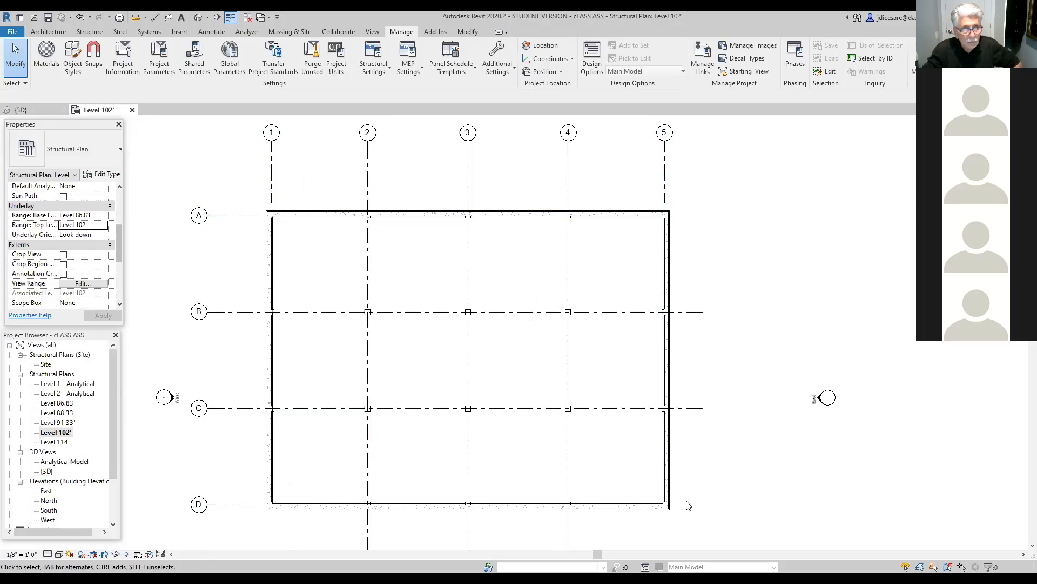
Review the Halftone/Underlay settings again, including the Apply halftone option, and close them.
{"action": "left_click", "coordinate": [56, 432]}
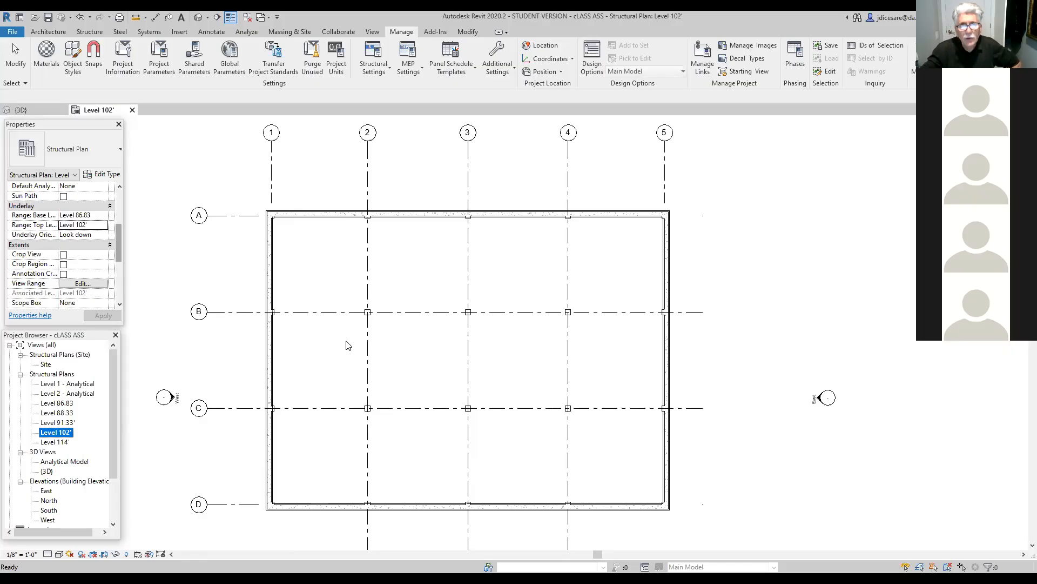
{"action": "left_click", "coordinate": [401, 32]}
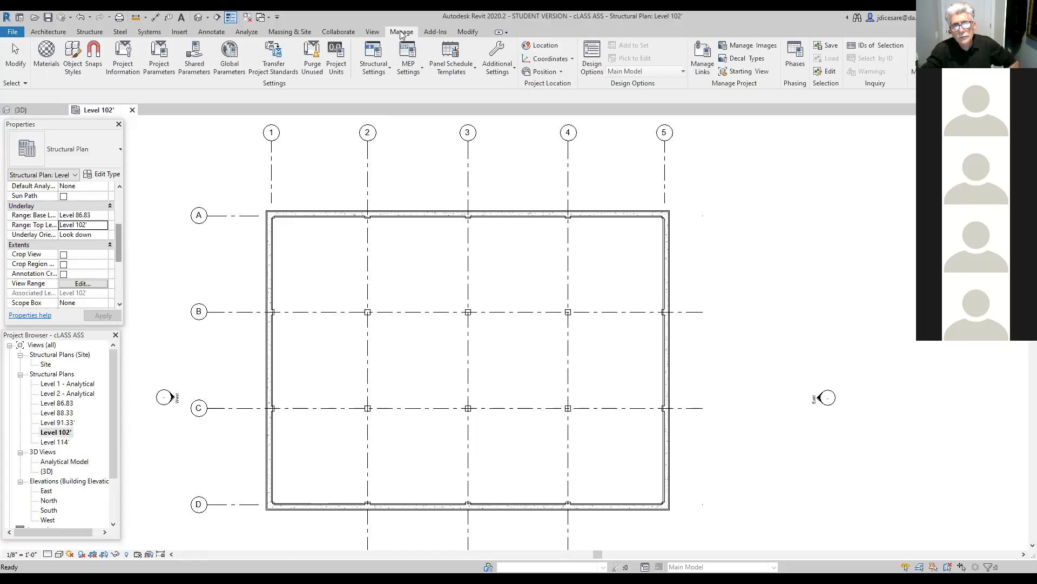
{"action": "left_click", "coordinate": [501, 72]}
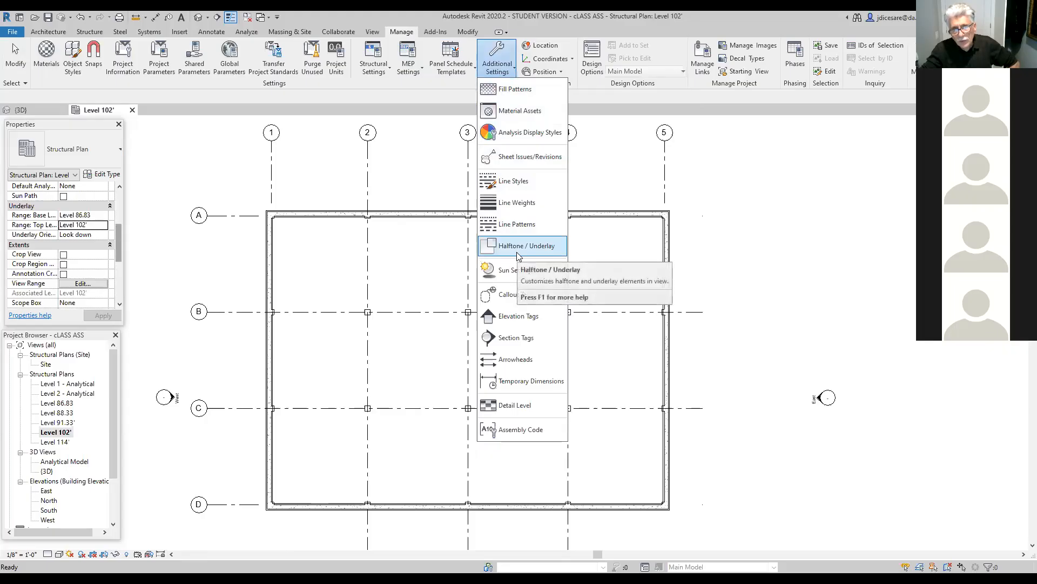
{"action": "left_click", "coordinate": [511, 247]}
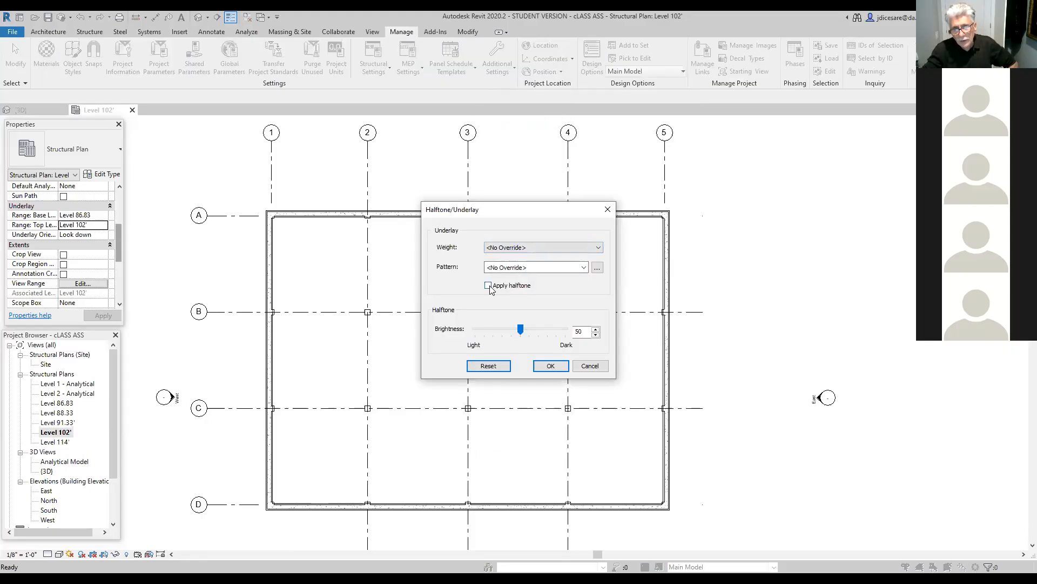
{"action": "left_click", "coordinate": [553, 368]}
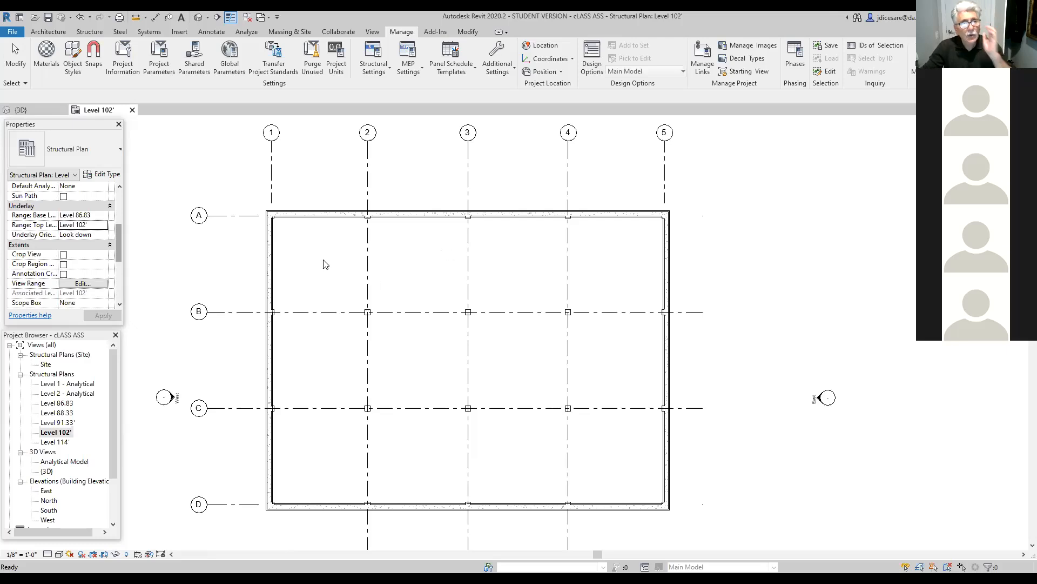
Start placing an isolated foundation and save the project.
{"action": "left_click", "coordinate": [90, 32]}
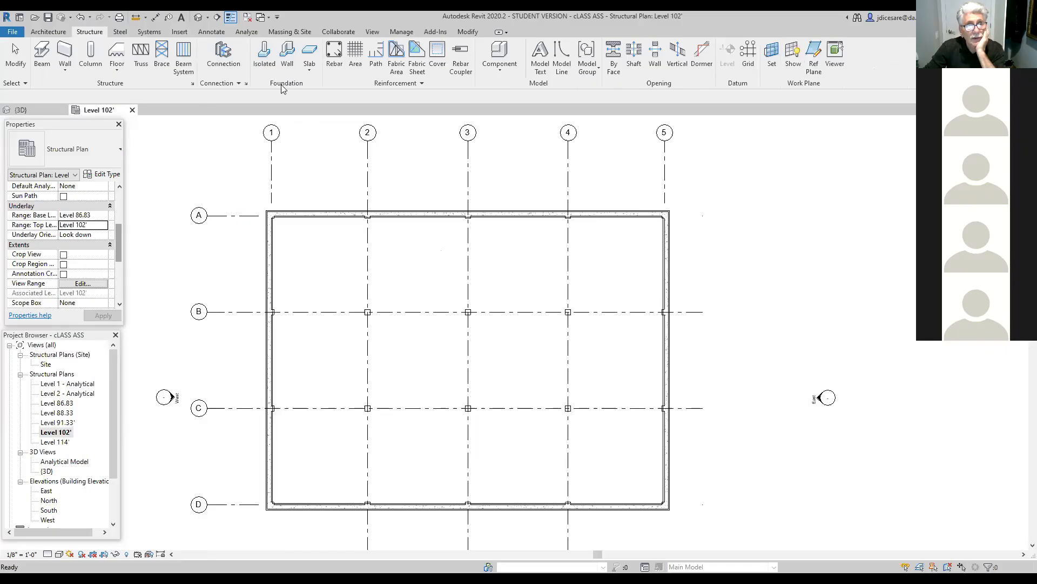
{"action": "left_click", "coordinate": [259, 64]}
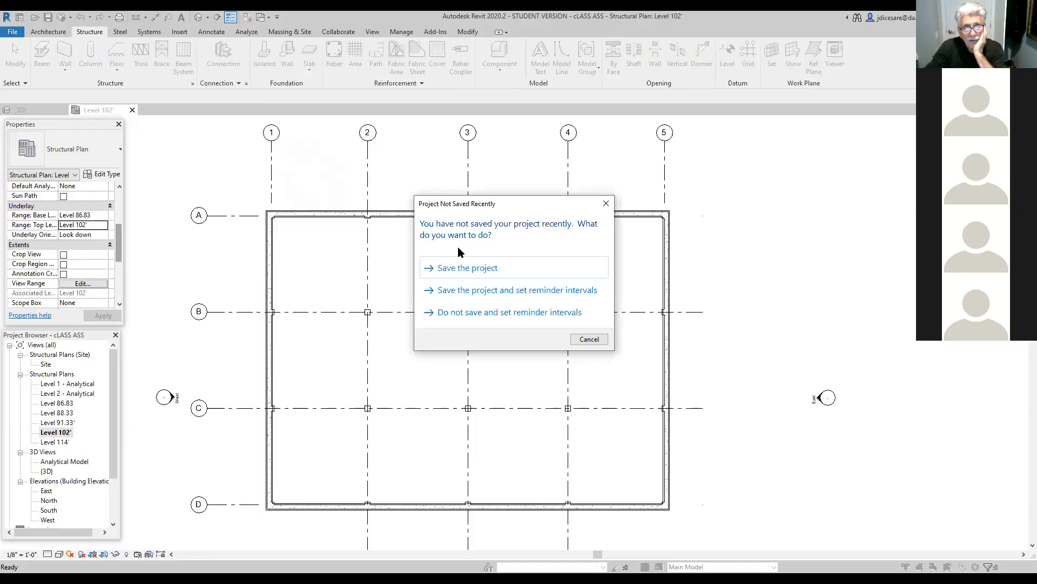
{"action": "left_click", "coordinate": [454, 268]}
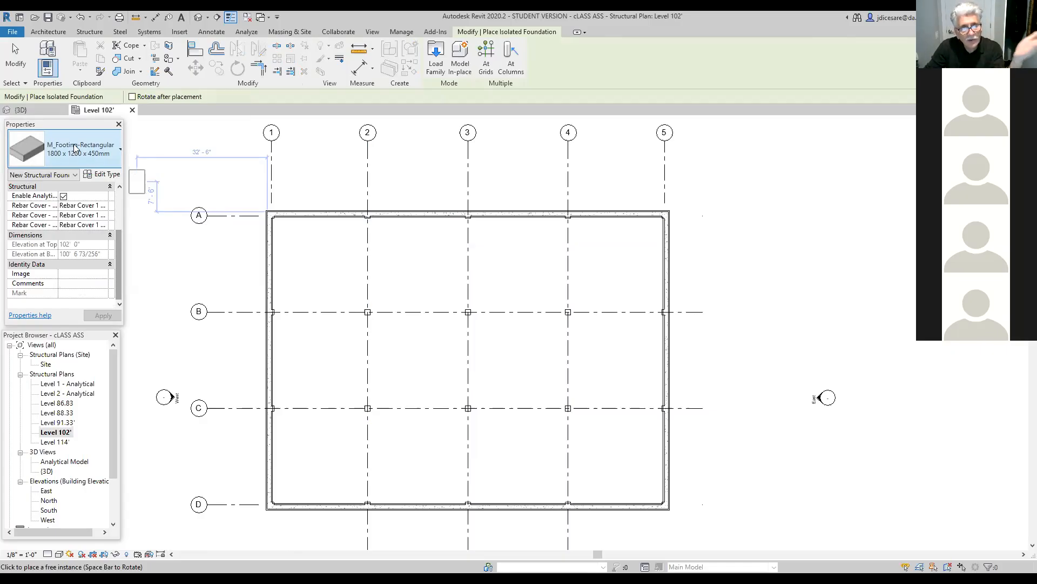
Rename the M_Footing-Rectangular type 1800 x 1200 x 450mm as F1 in its type properties.
{"action": "left_click", "coordinate": [117, 152]}
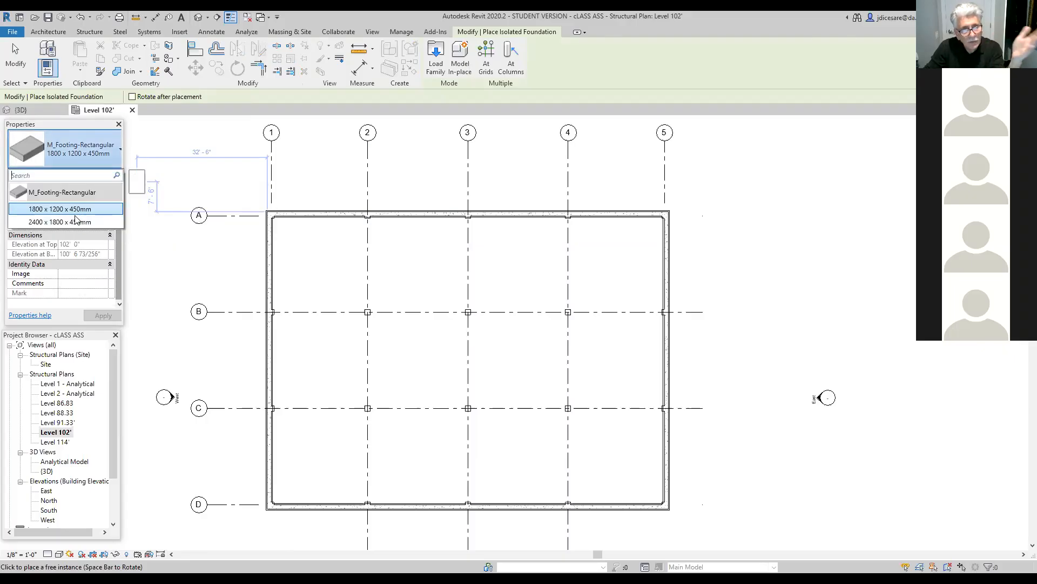
{"action": "left_click", "coordinate": [91, 152]}
{"action": "left_click", "coordinate": [108, 174]}
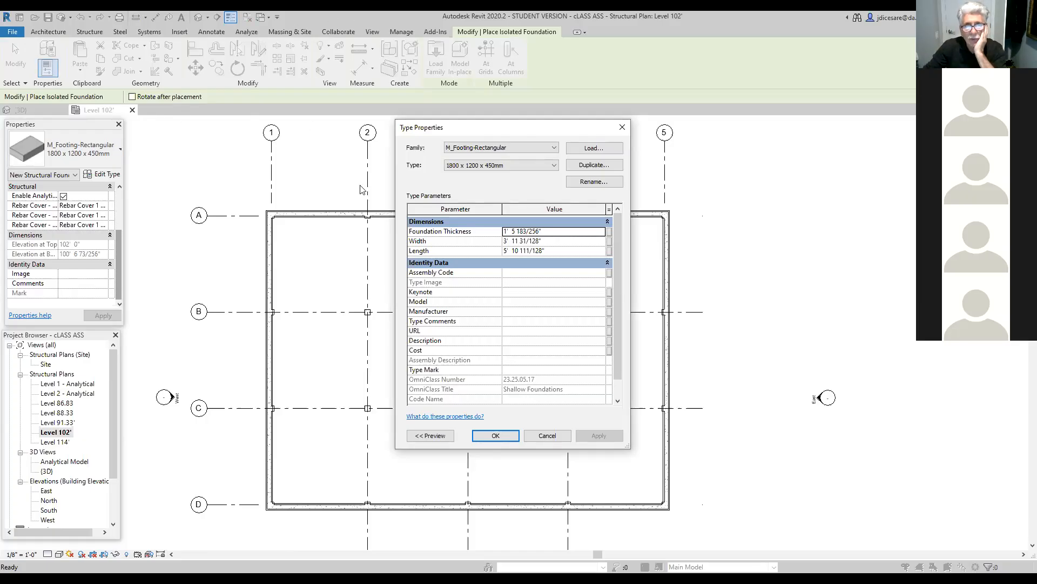
{"action": "left_click", "coordinate": [595, 184]}
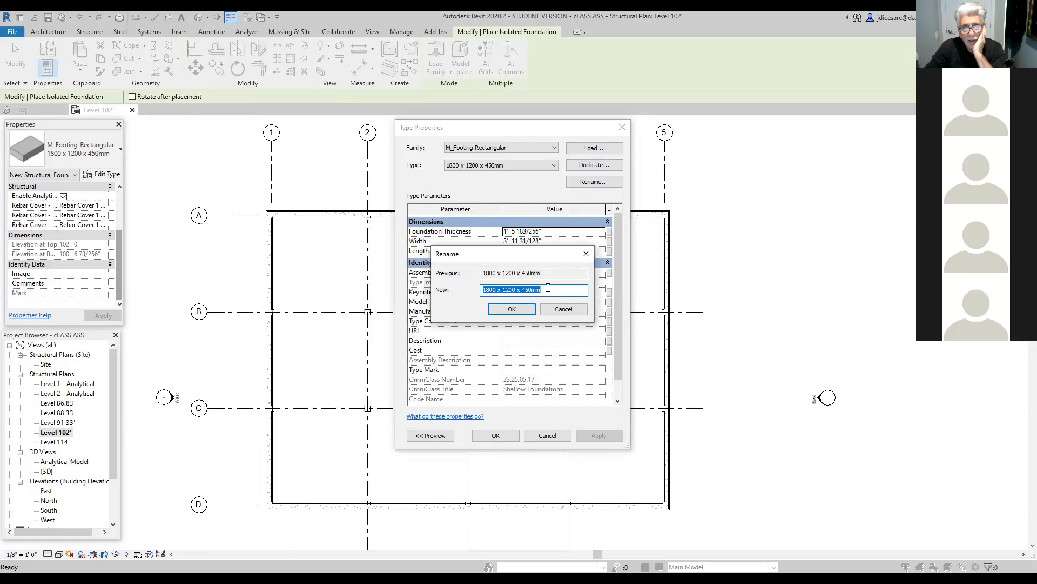
{"action": "left_click_drag", "start_coordinate": [551, 291], "coordinate": [458, 309]}
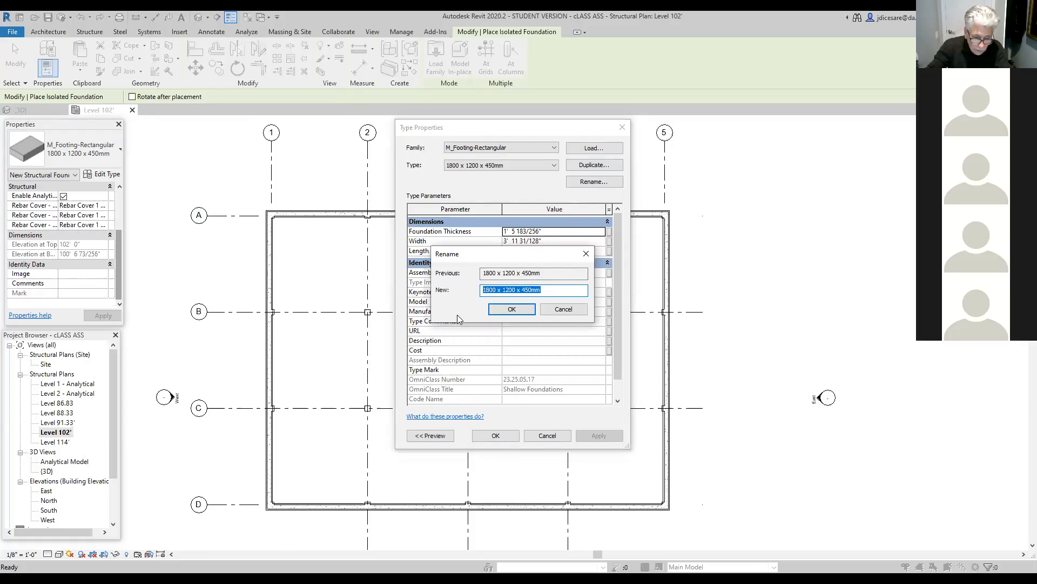
{"action": "type", "text": "f"}
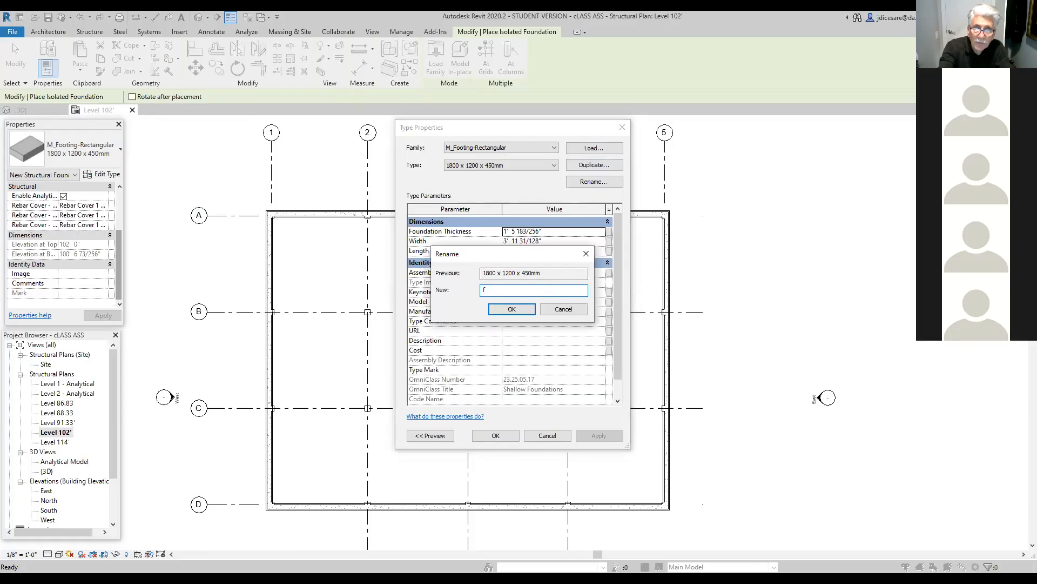
{"action": "key", "text": "BackSpace"}
{"action": "type", "text": "F1"}
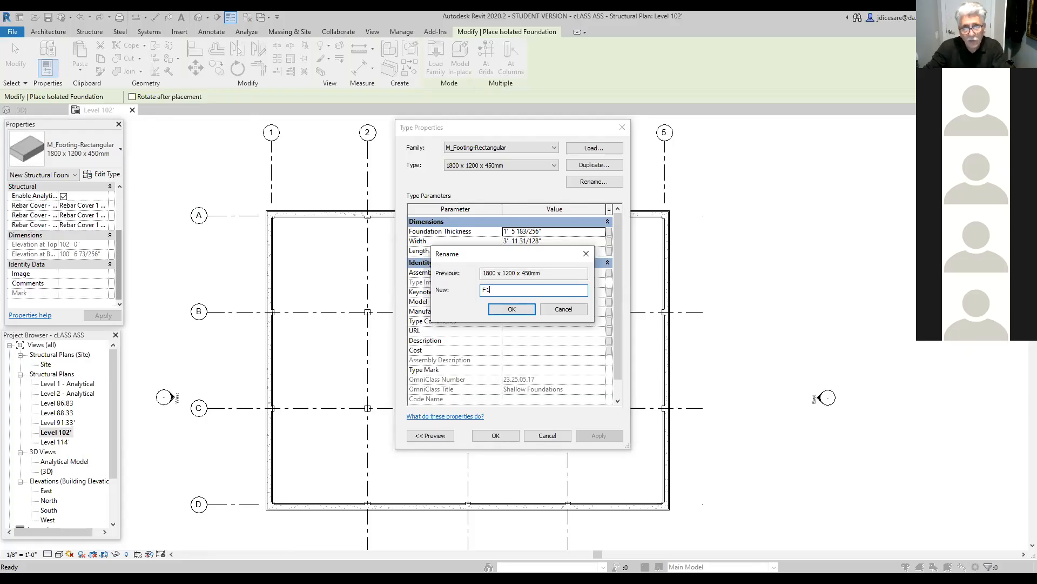
{"action": "left_click", "coordinate": [519, 310]}
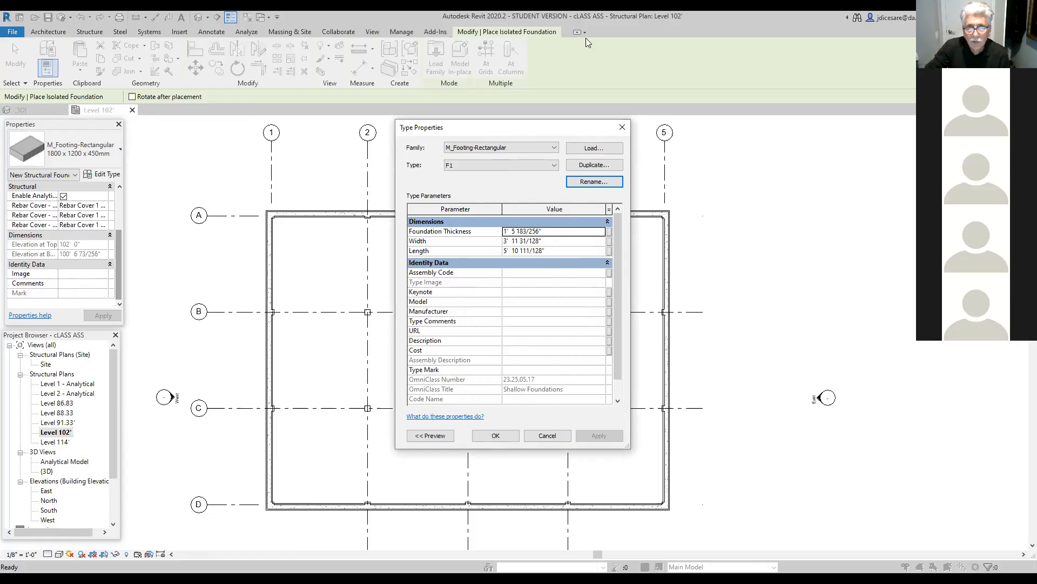
Set the foundation thickness of the F1 footing type to 1' 11".
{"action": "left_click", "coordinate": [543, 231]}
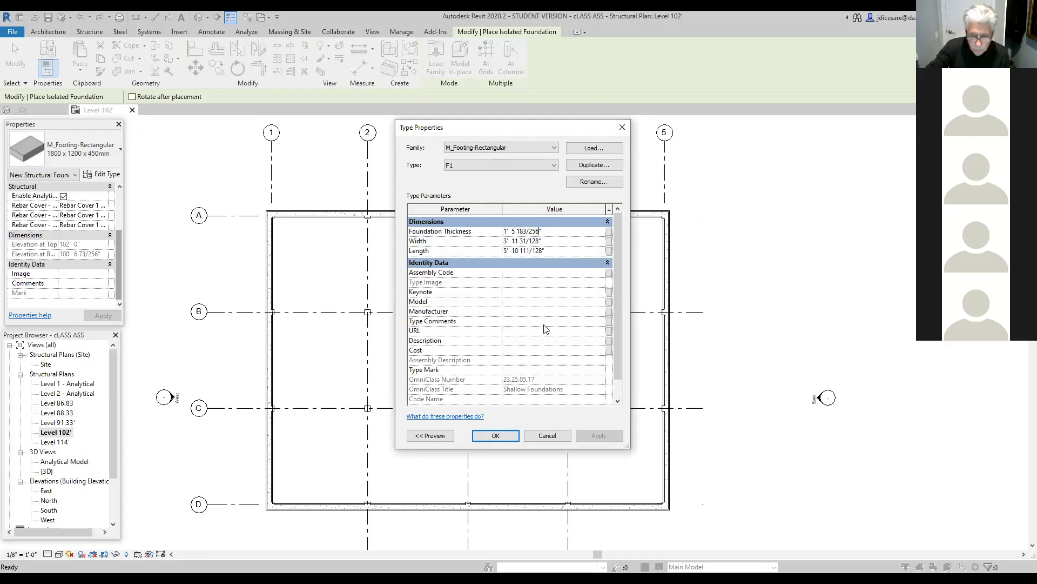
{"action": "key", "text": "BackSpace"}
{"action": "key", "text": "BackSpace"}
{"action": "key", "text": "BackSpace"}
{"action": "key", "text": "BackSpace"}
{"action": "key", "text": "BackSpace"}
{"action": "key", "text": "BackSpace"}
{"action": "key", "text": "BackSpace"}
{"action": "key", "text": "BackSpace"}
{"action": "key", "text": "BackSpace"}
{"action": "key", "text": "BackSpace"}
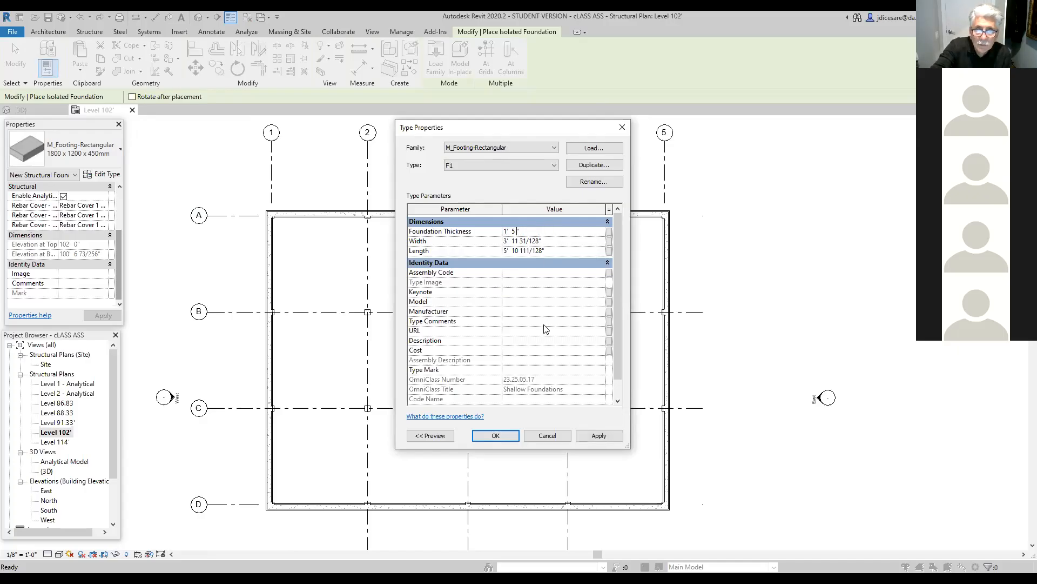
{"action": "type", "text": "11"}
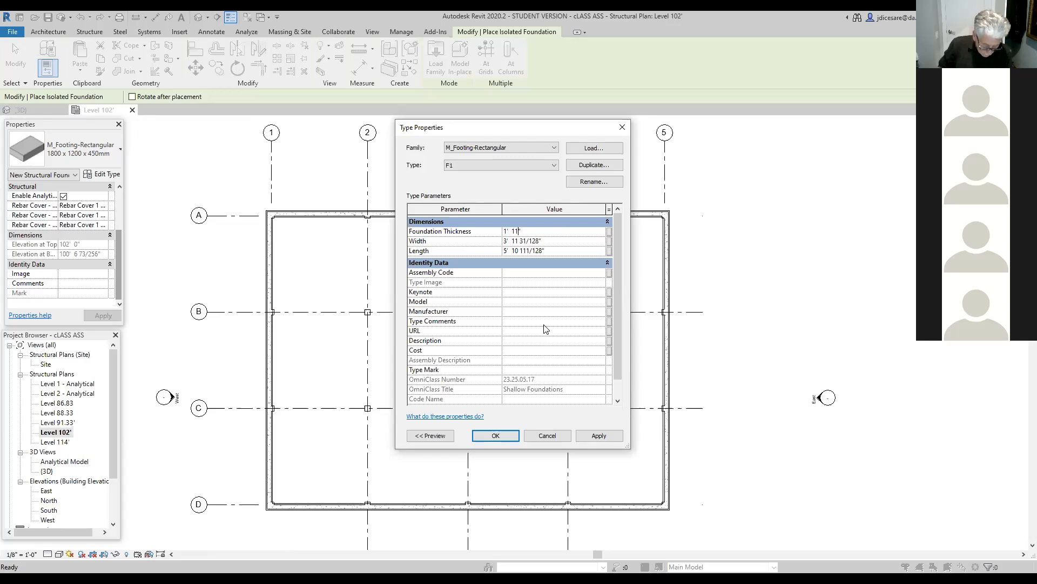
Set the F1 footing type's width and length to 9' each and accept the type properties.
{"action": "key", "text": "Tab"}
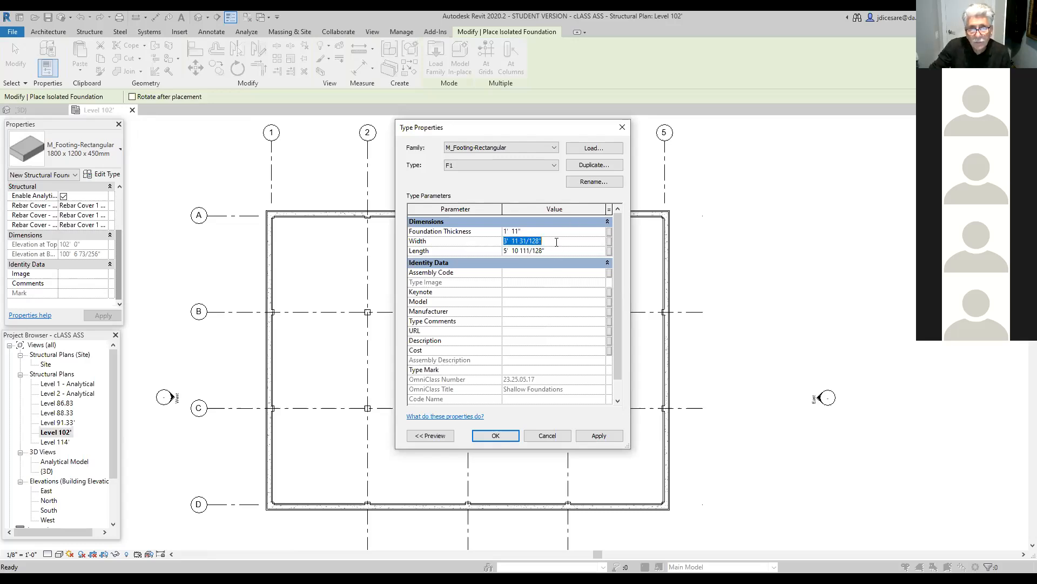
{"action": "type", "text": "9"}
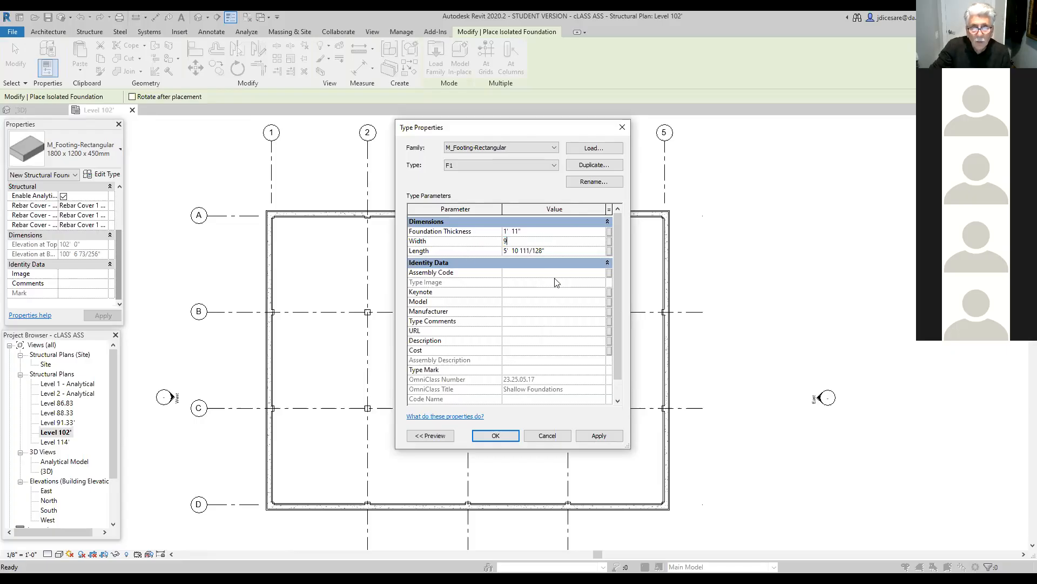
{"action": "left_click", "coordinate": [557, 249]}
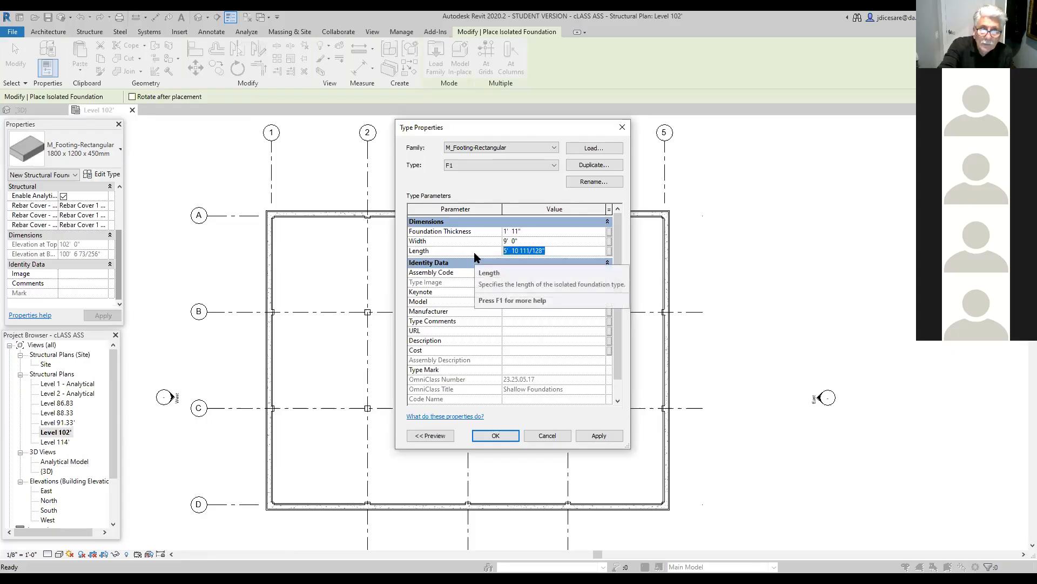
{"action": "type", "text": "9"}
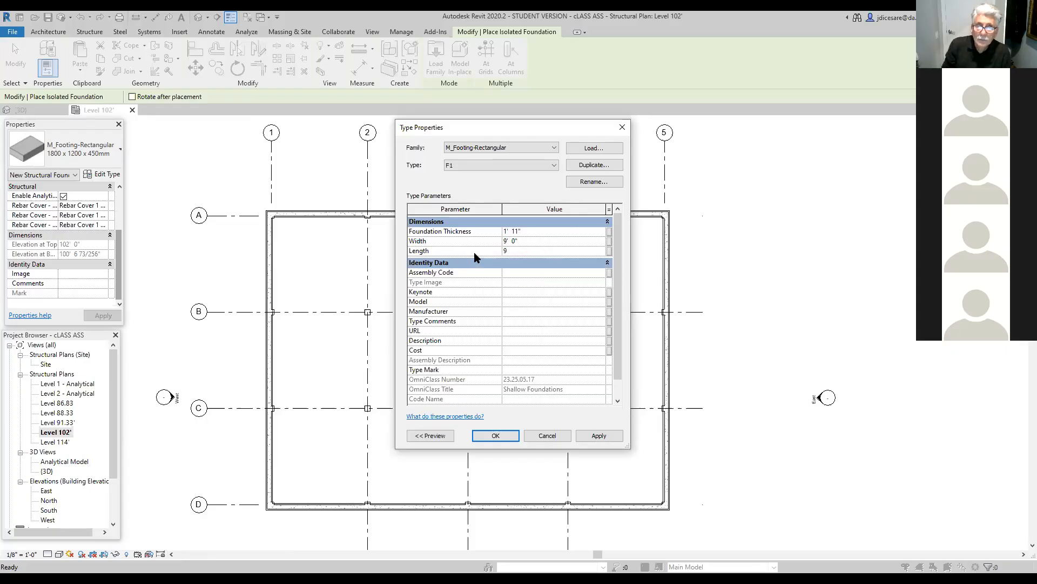
{"action": "key", "text": "Return"}
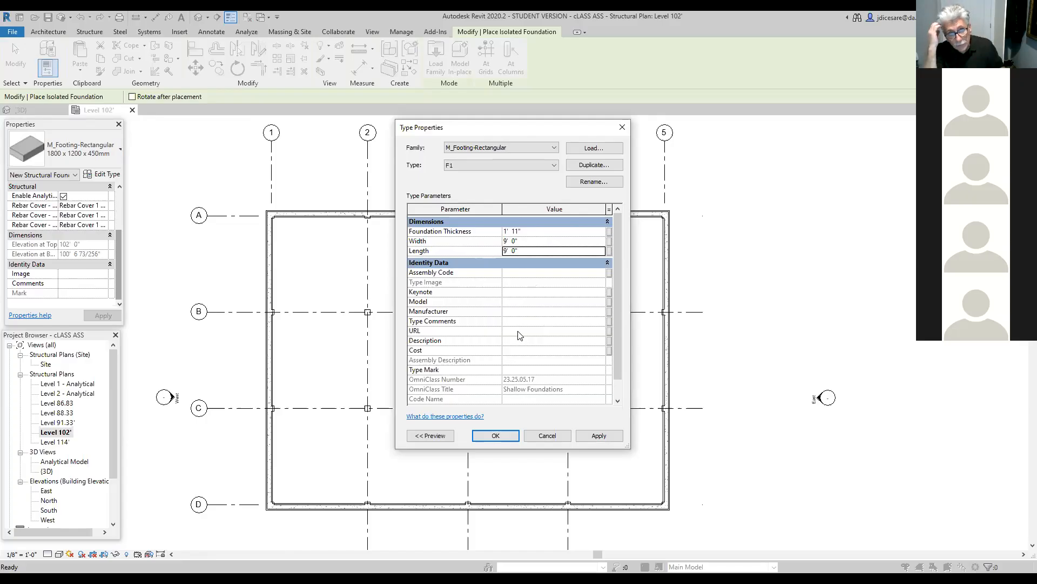
{"action": "left_click", "coordinate": [495, 436]}
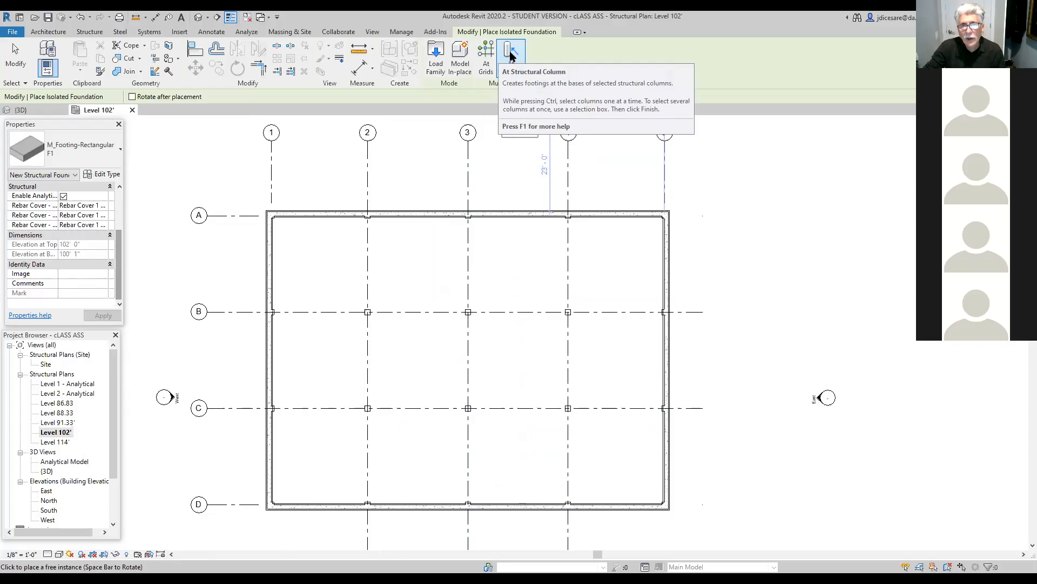
Place F1 footings at the six interior columns where grids B and C cross grids 2, 3 and 4.
{"action": "left_click", "coordinate": [510, 54]}
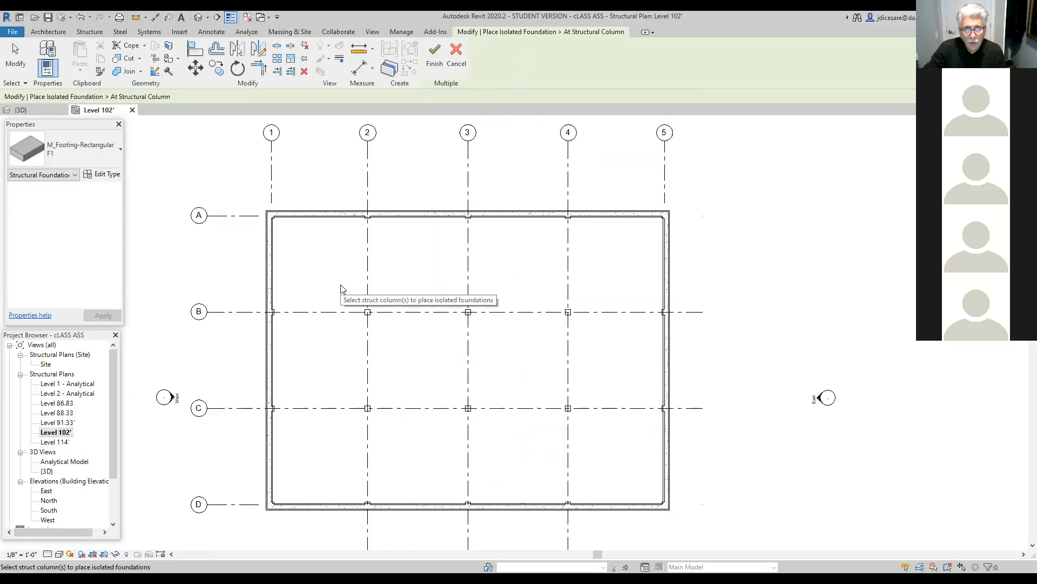
{"action": "left_click_drag", "start_coordinate": [341, 300], "coordinate": [586, 441]}
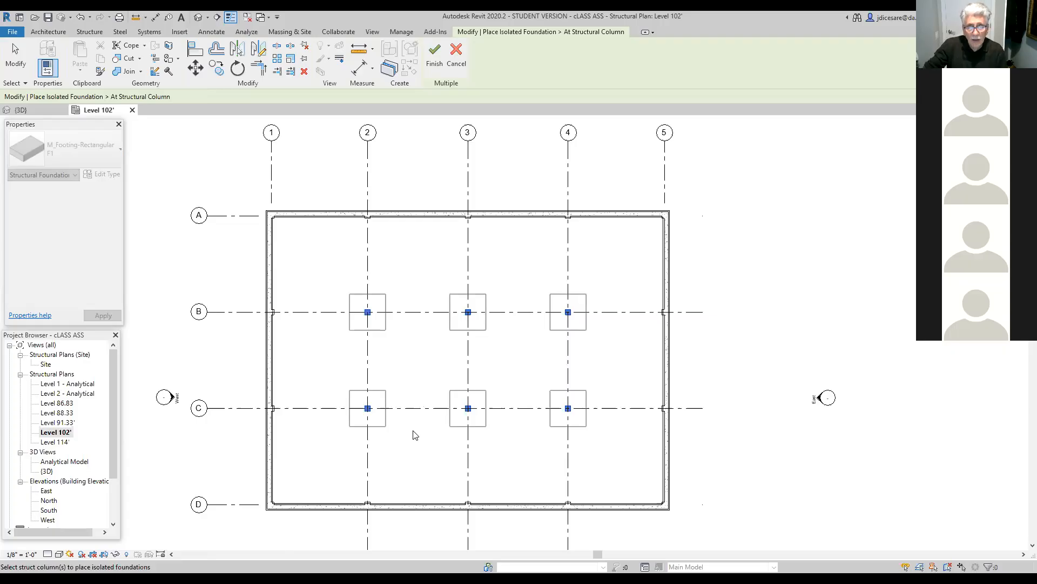
{"action": "left_click", "coordinate": [437, 61]}
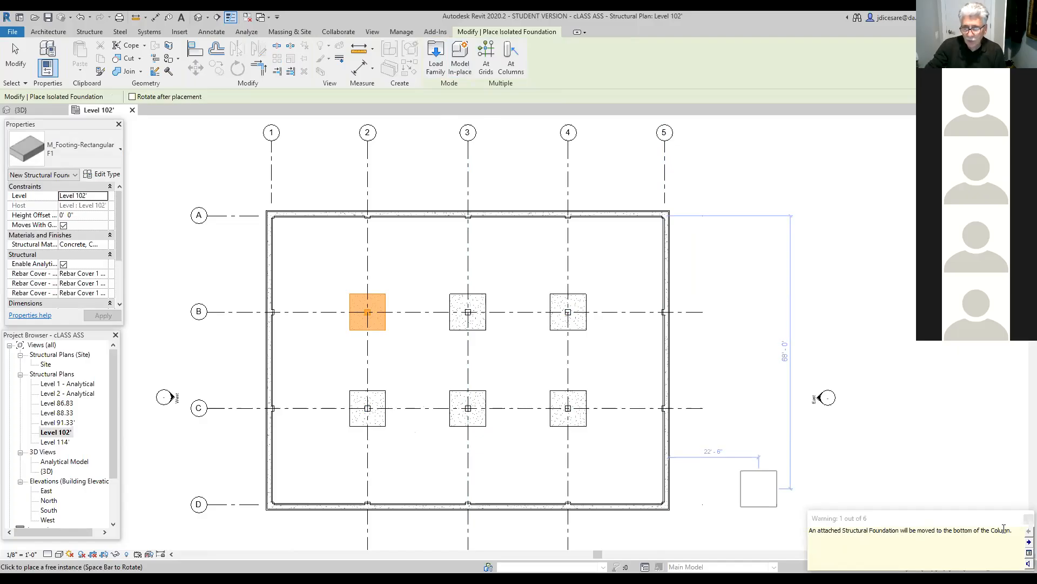
{"action": "key", "text": "Return"}
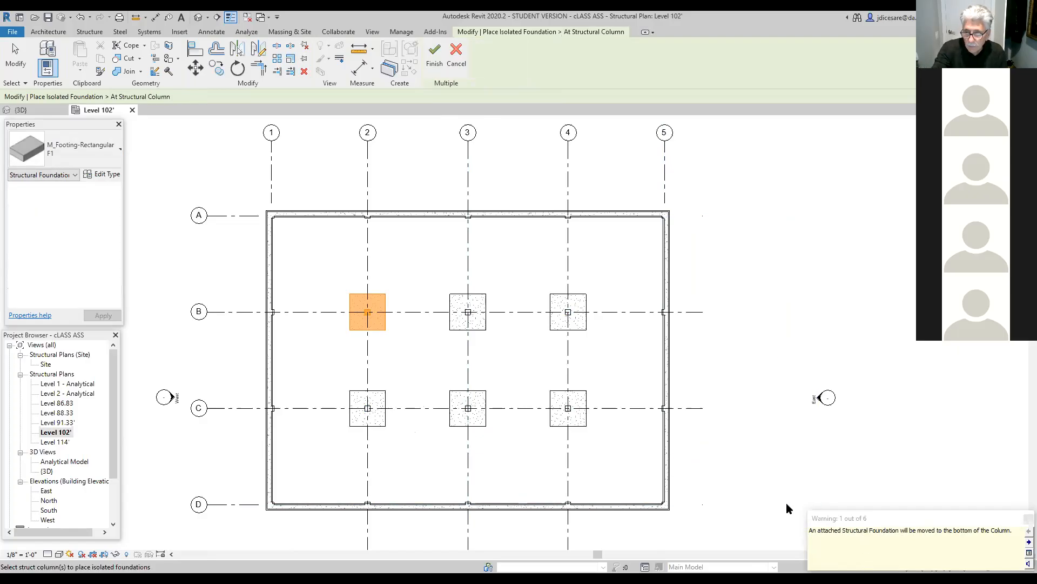
{"action": "key", "text": "Escape"}
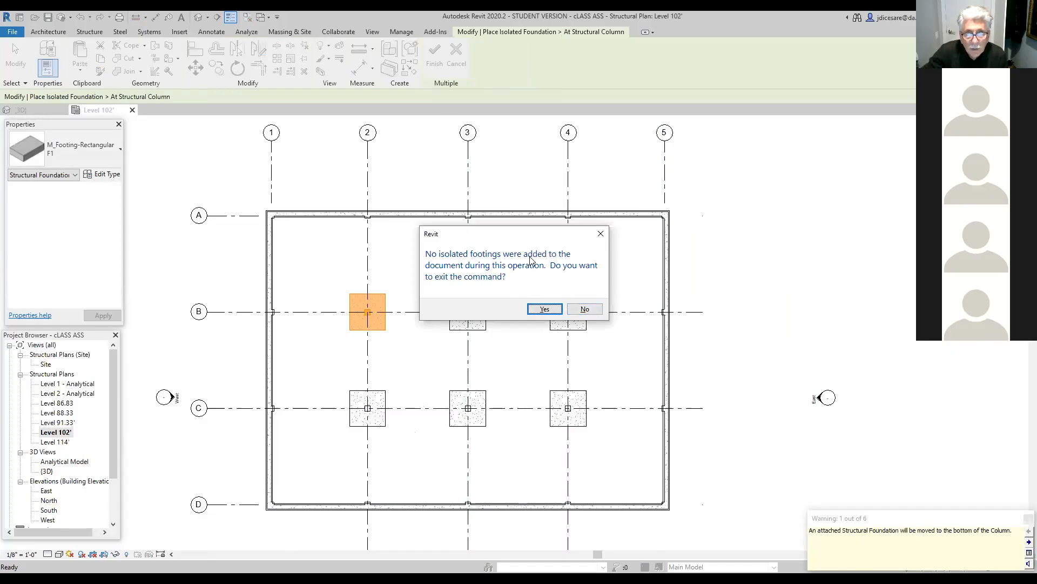
{"action": "left_click", "coordinate": [584, 309]}
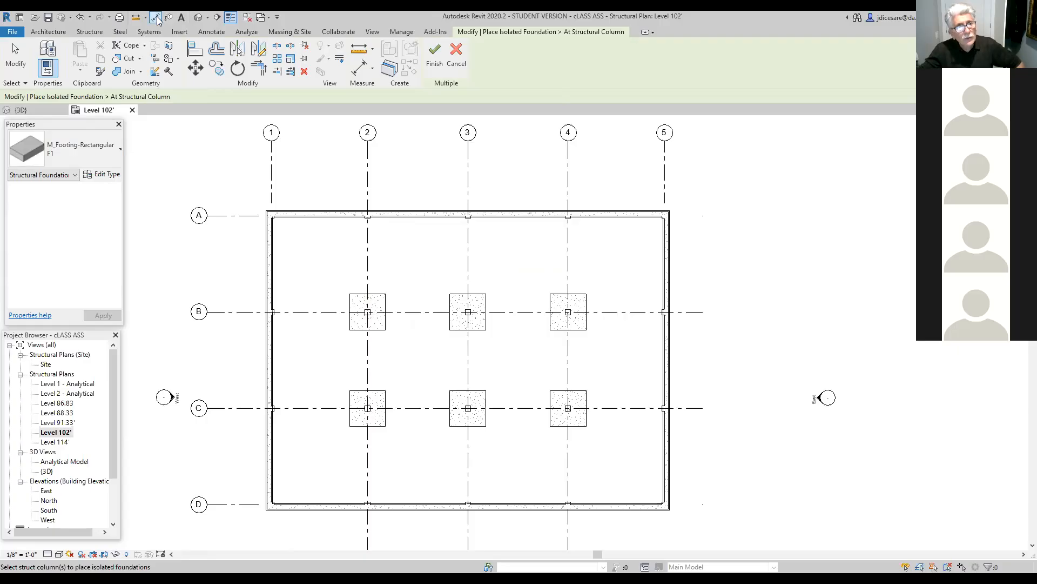
Inspect the interior column footings in 3D and in the Level 102' plan, and exit the footing placement command.
{"action": "left_click", "coordinate": [199, 18]}
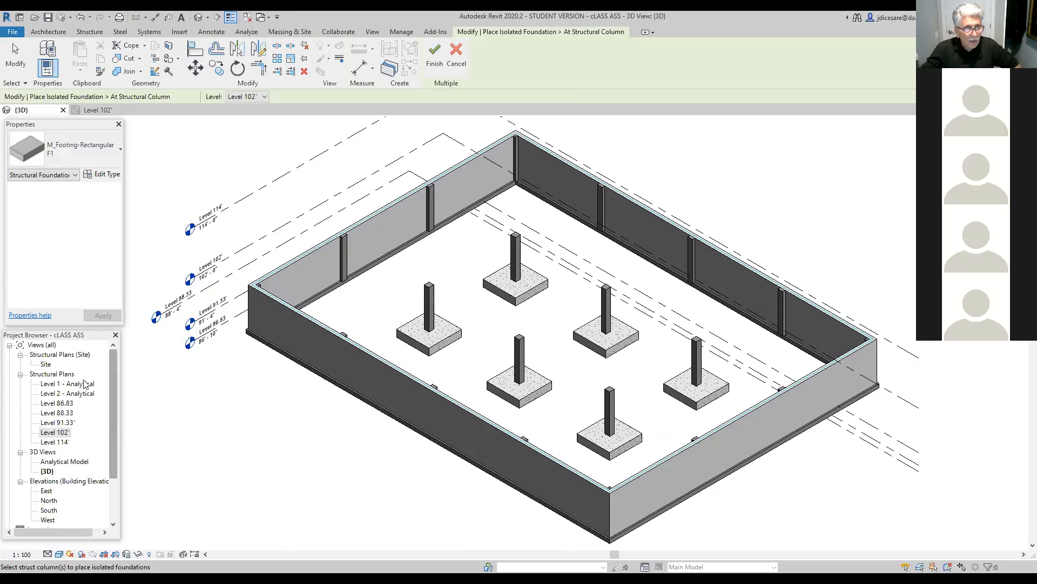
{"action": "left_click", "coordinate": [103, 109]}
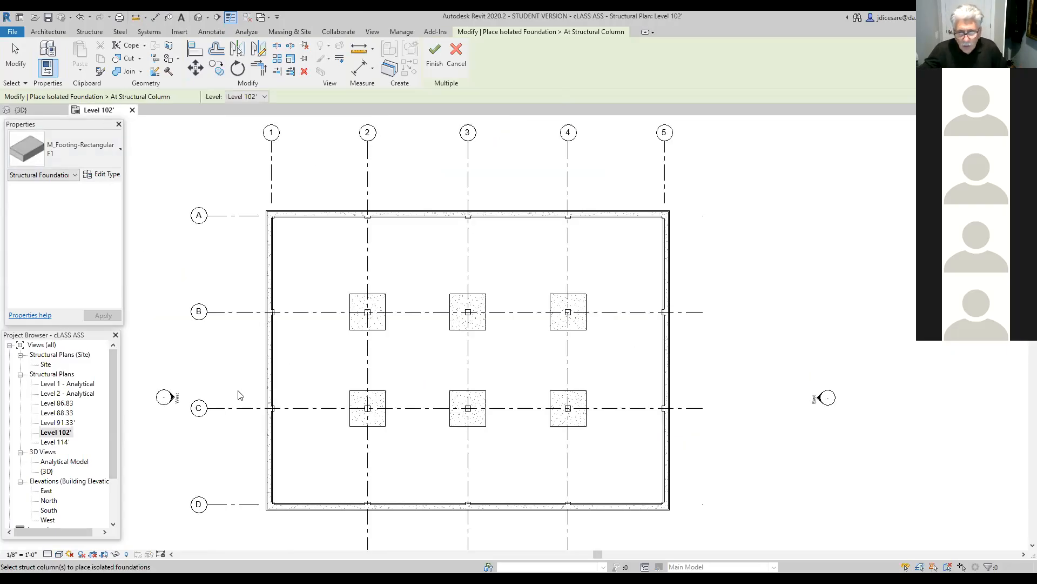
{"action": "scroll", "coordinate": [371, 437], "scroll_direction": "up", "scroll_amount": 2}
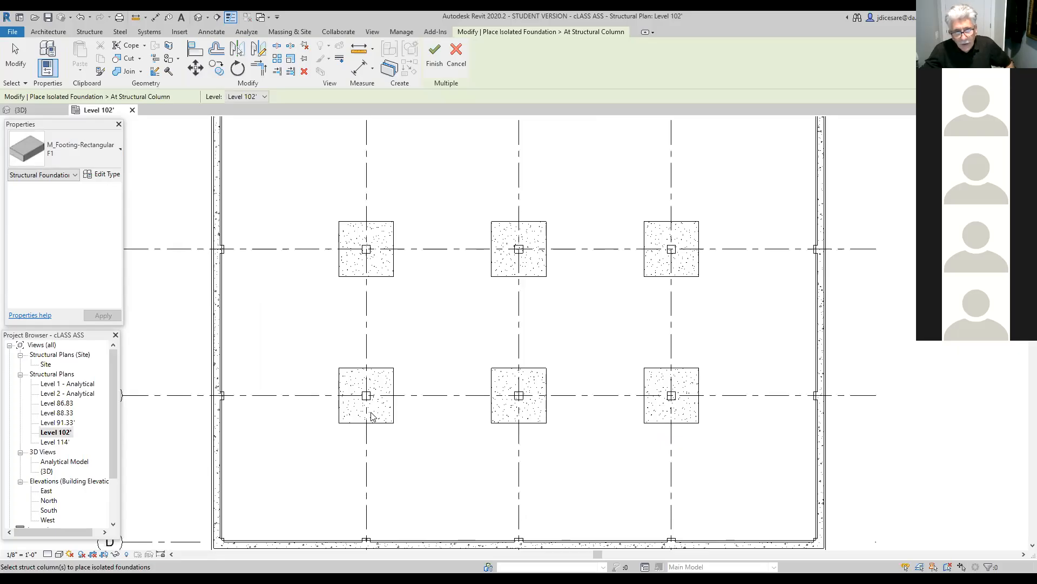
{"action": "scroll", "coordinate": [371, 416], "scroll_direction": "down", "scroll_amount": 1}
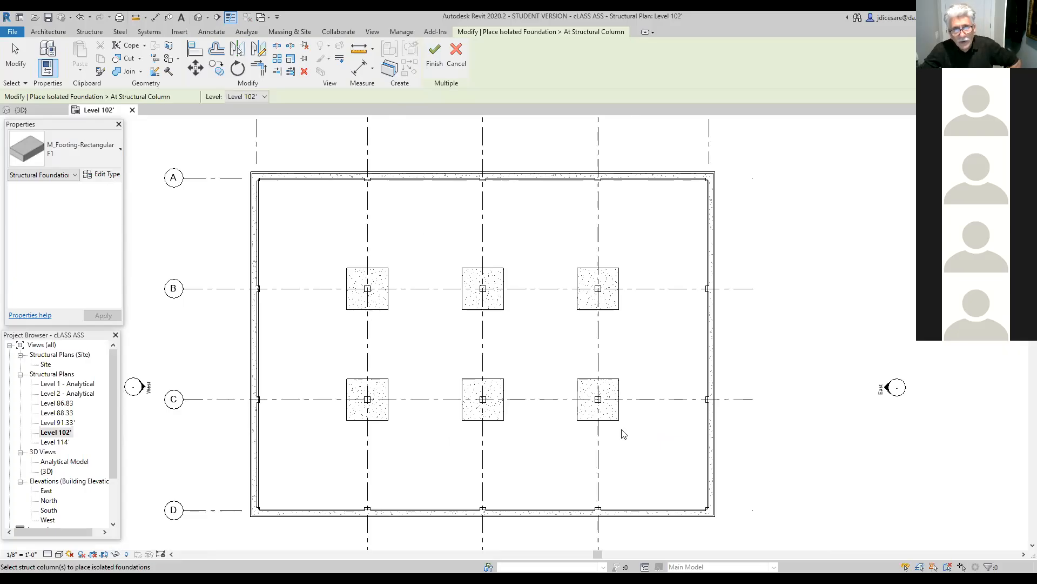
{"action": "left_click", "coordinate": [437, 54]}
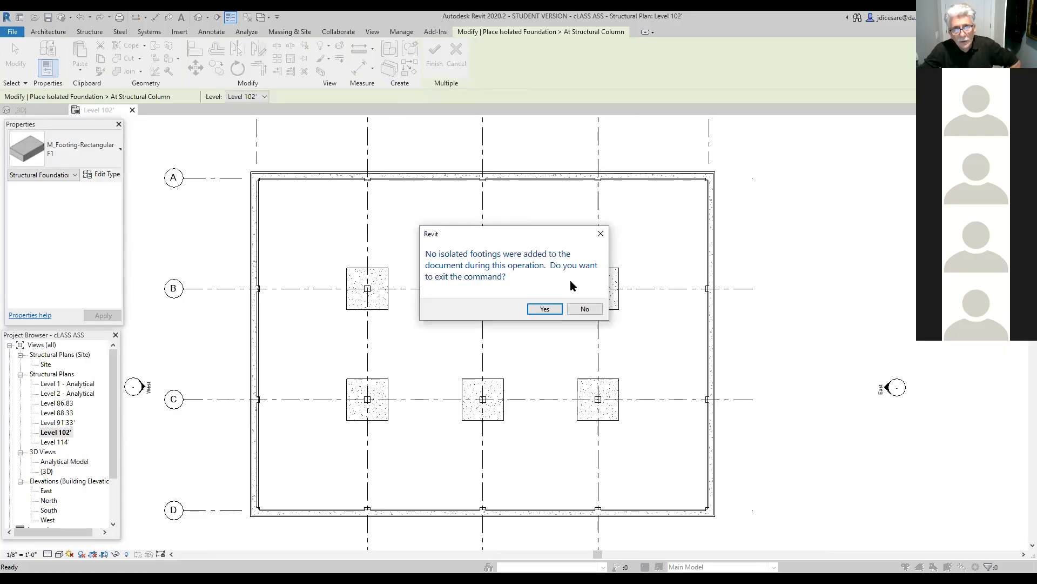
{"action": "left_click", "coordinate": [544, 310]}
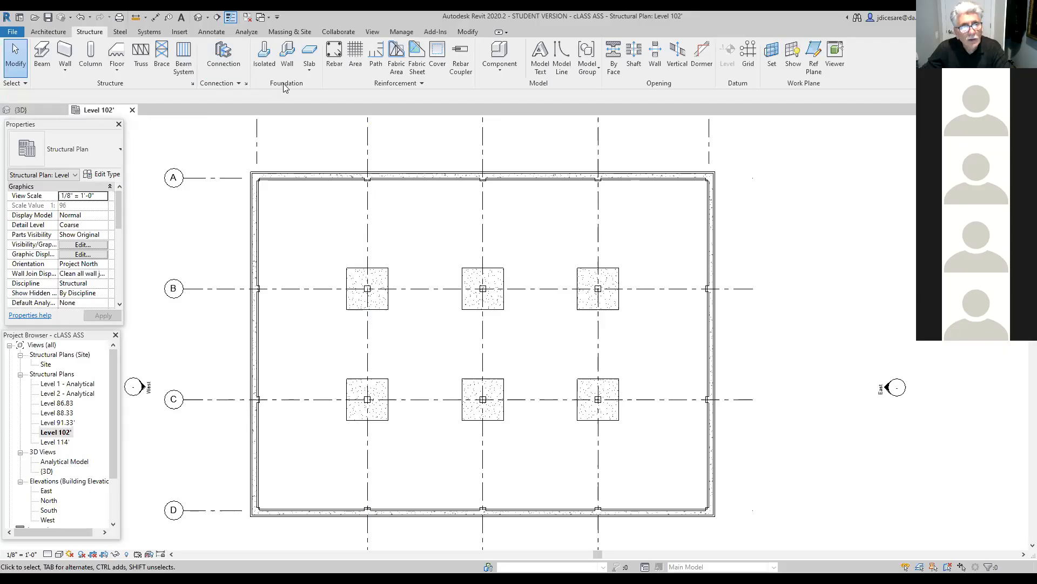
Start another isolated foundation and duplicate the F1 footing type as F2.
{"action": "left_click", "coordinate": [265, 61]}
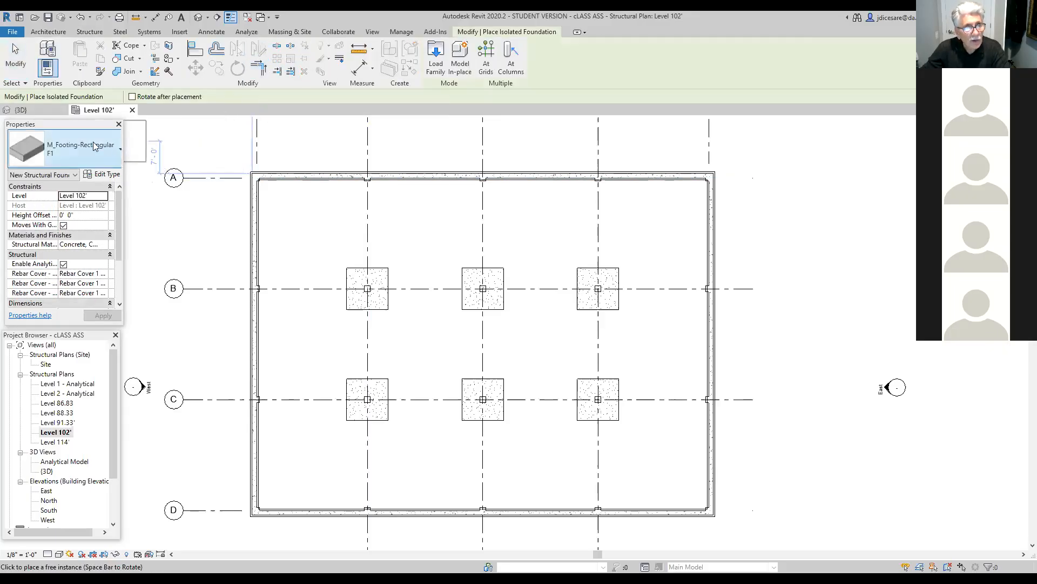
{"action": "left_click", "coordinate": [107, 174]}
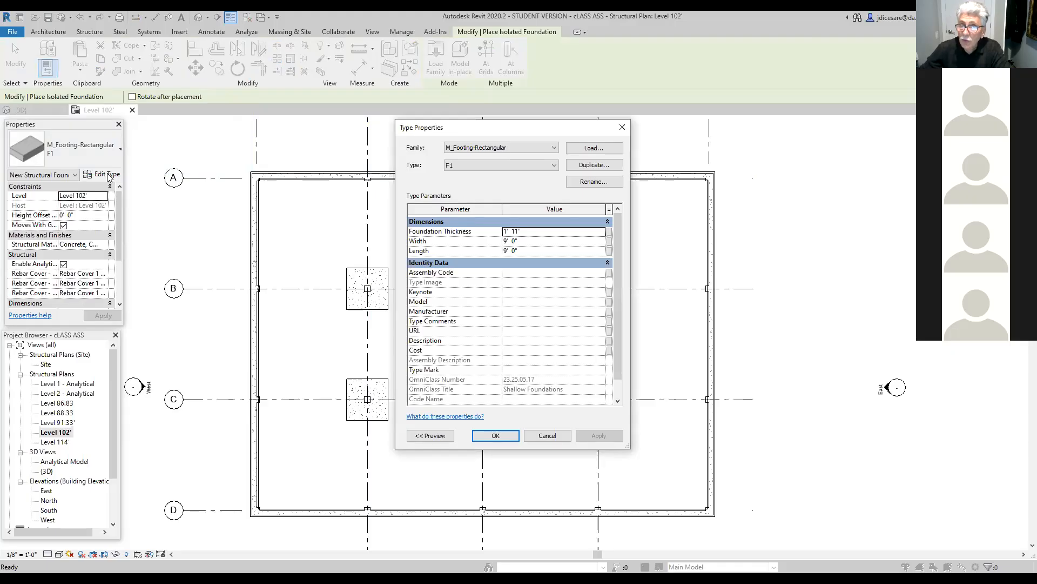
{"action": "left_click", "coordinate": [594, 165]}
{"action": "left_click", "coordinate": [479, 282]}
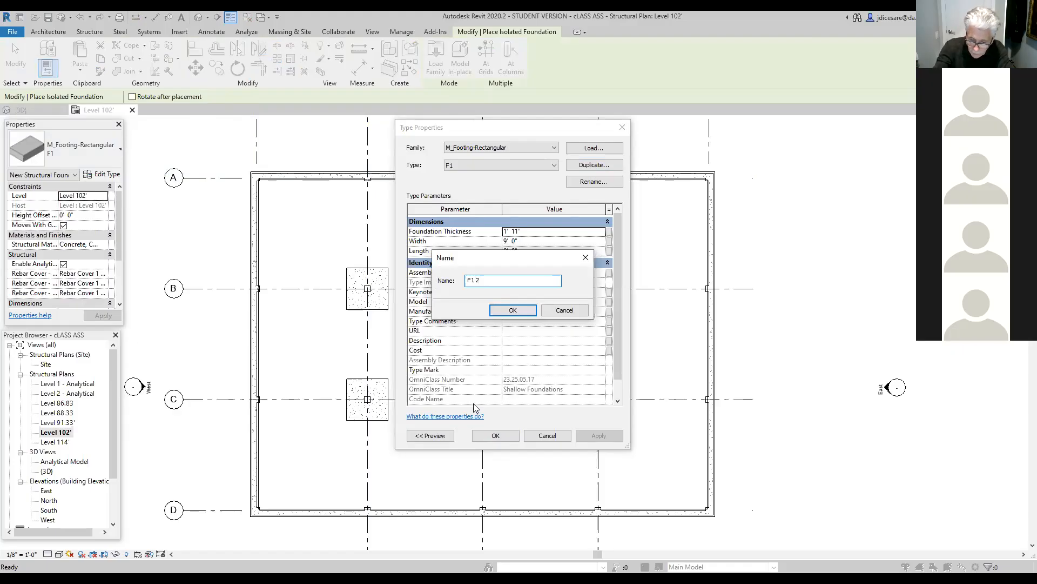
{"action": "key", "text": "BackSpace"}
{"action": "key", "text": "BackSpace"}
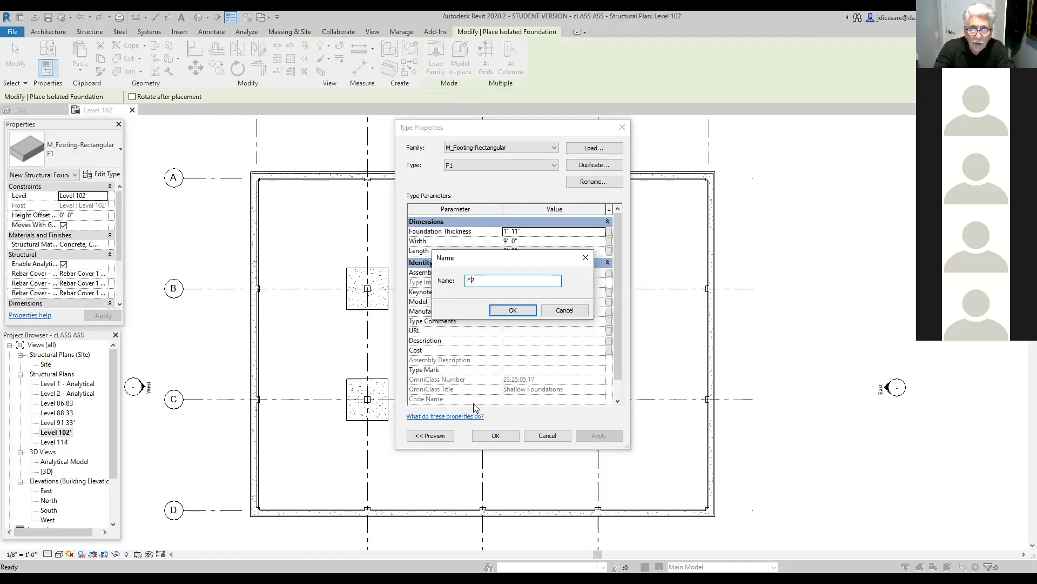
{"action": "left_click", "coordinate": [515, 311]}
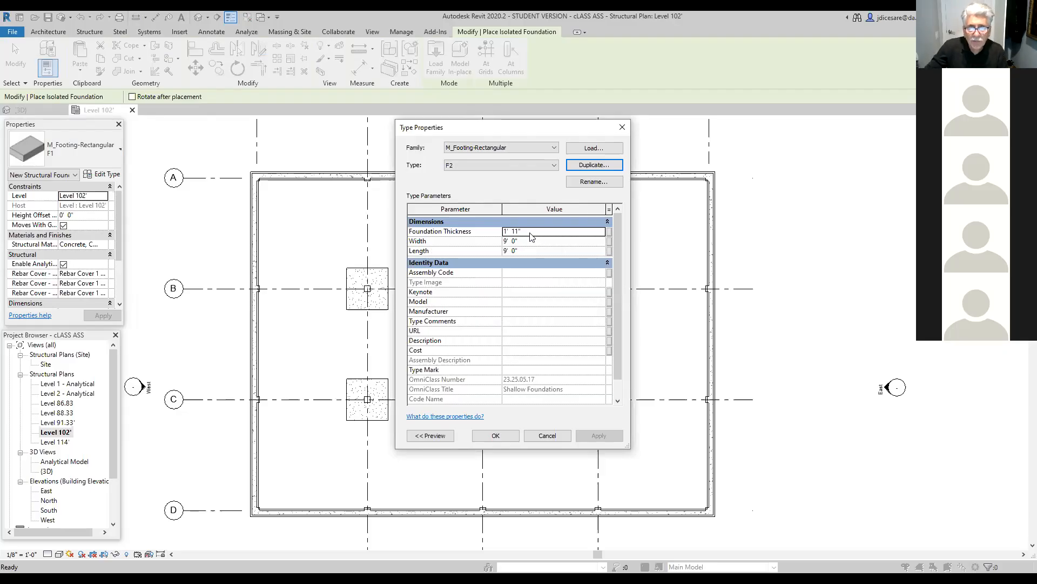
Set the F2 footing type's thickness to 1' 10" and its width and length to 8' each, and accept the properties.
{"action": "left_click", "coordinate": [520, 232]}
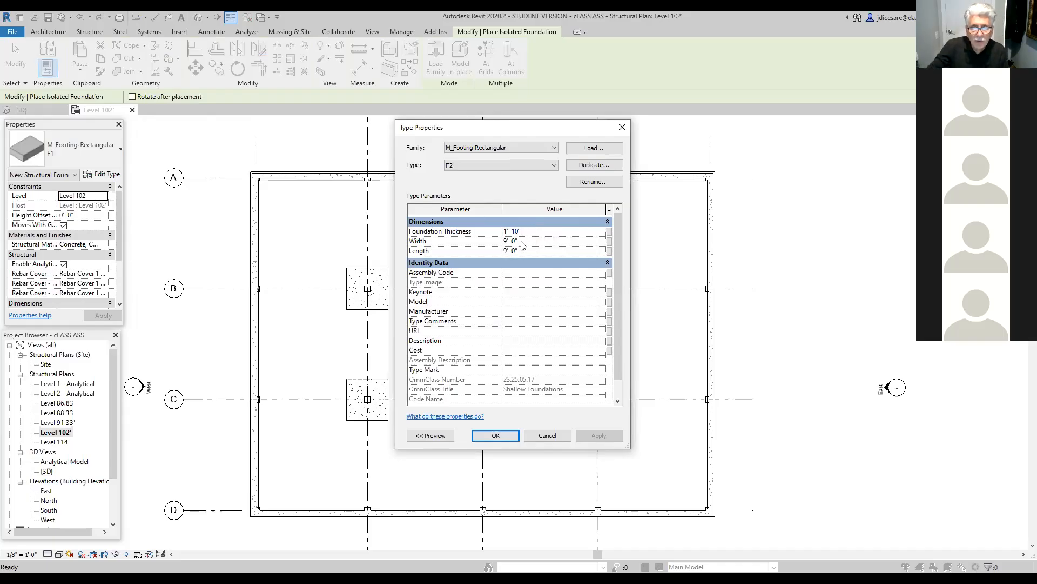
{"action": "left_click", "coordinate": [523, 241]}
{"action": "left_click_drag", "start_coordinate": [533, 241], "coordinate": [477, 236]}
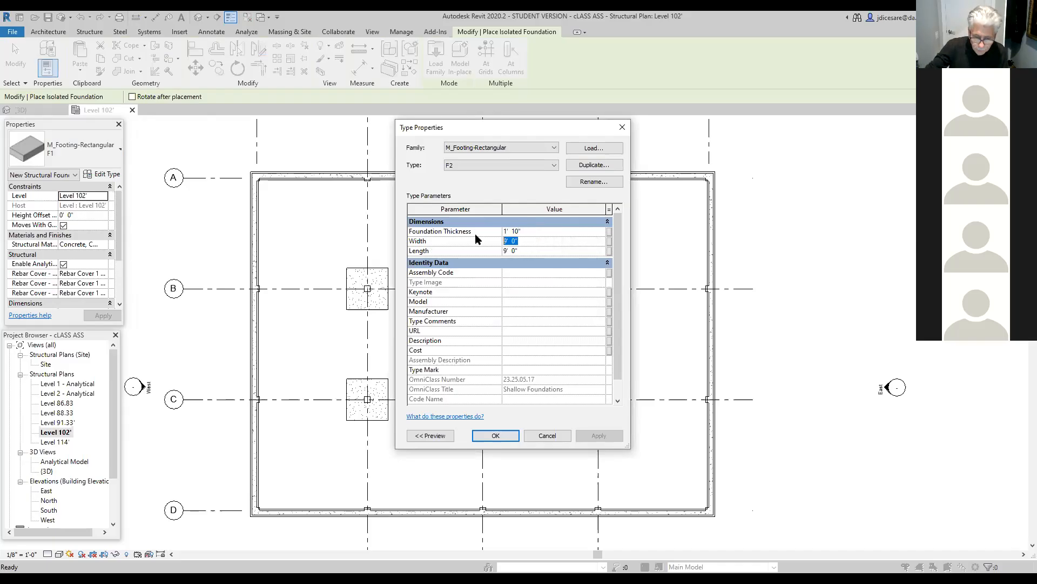
{"action": "type", "text": "8"}
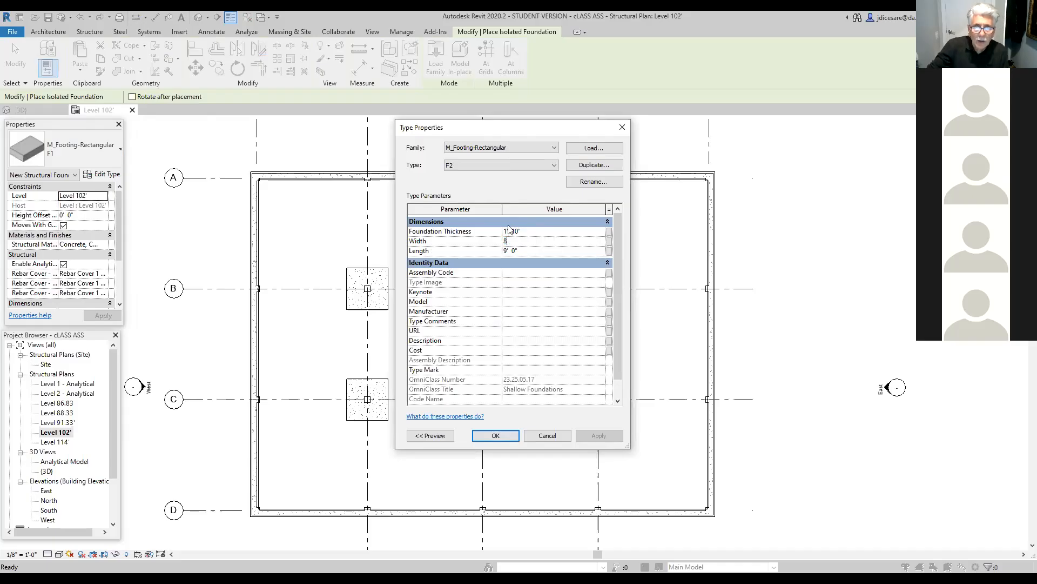
{"action": "left_click", "coordinate": [525, 248]}
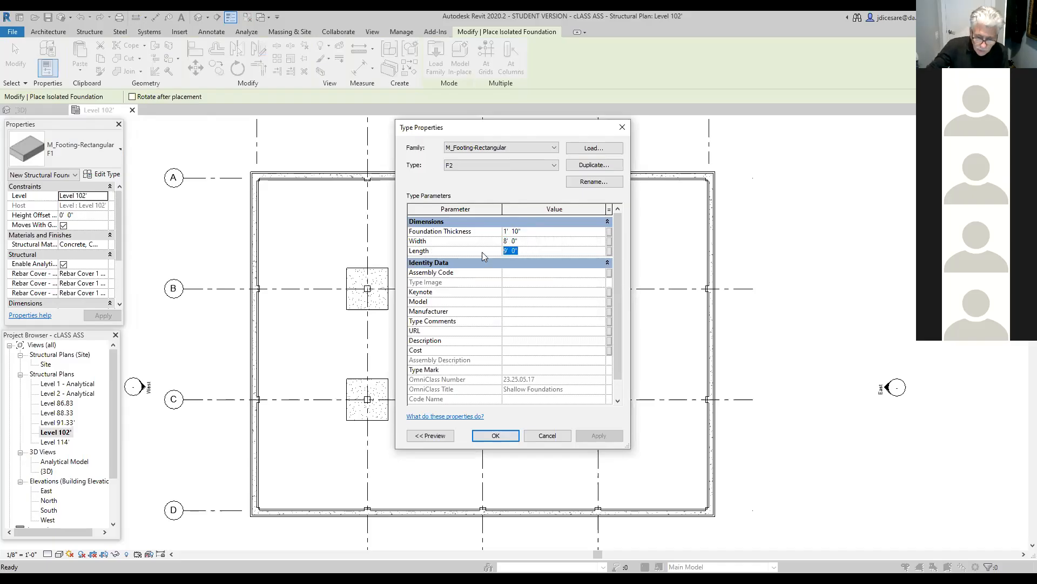
{"action": "type", "text": "8"}
{"action": "left_click", "coordinate": [524, 301]}
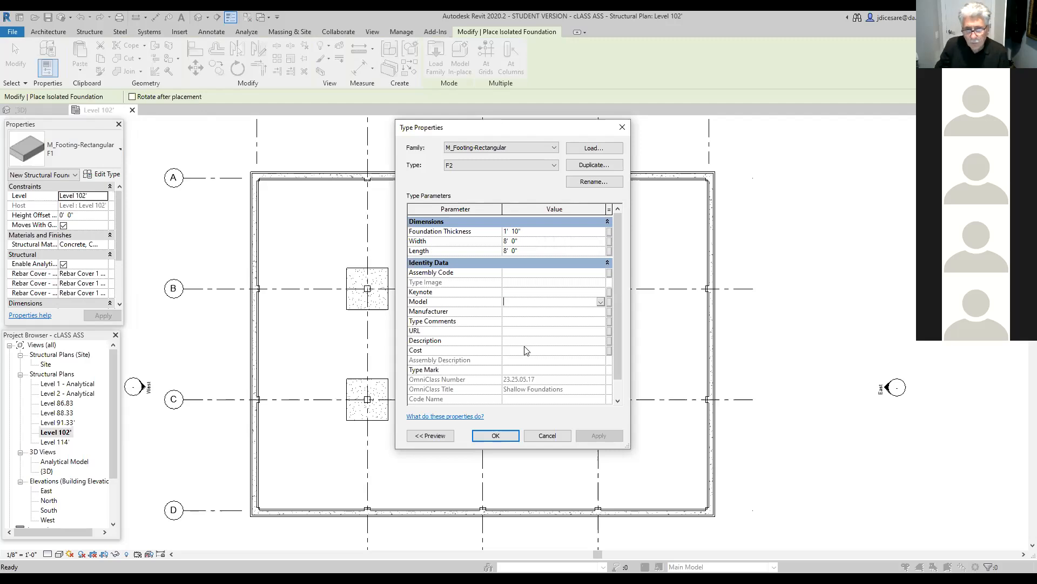
{"action": "left_click", "coordinate": [502, 440]}
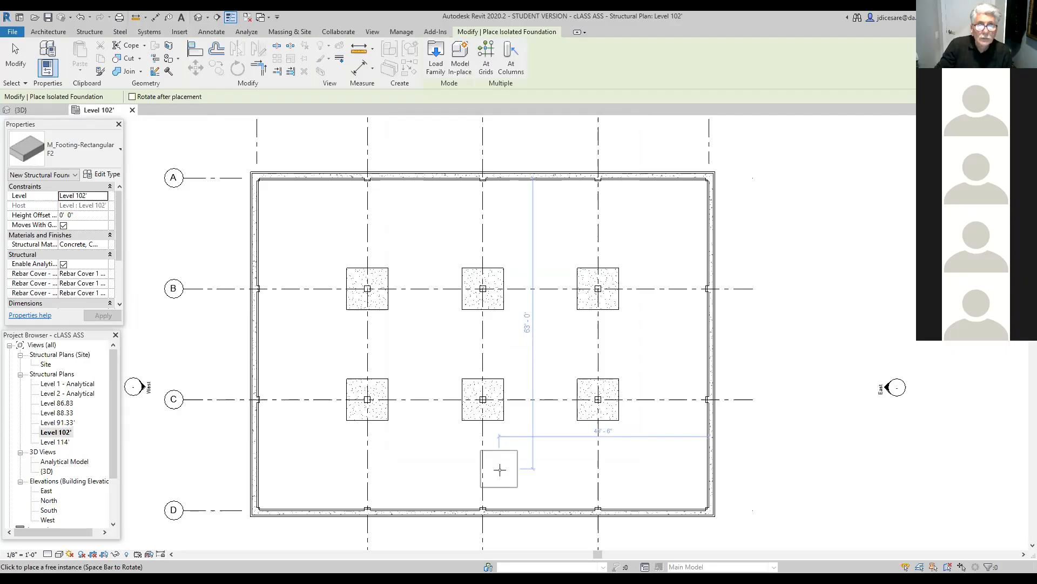
Place an F2 footing at the perimeter wall column where grids D and 3 cross, and exit the footing placement command.
{"action": "scroll", "coordinate": [513, 408], "scroll_direction": "down", "scroll_amount": 1}
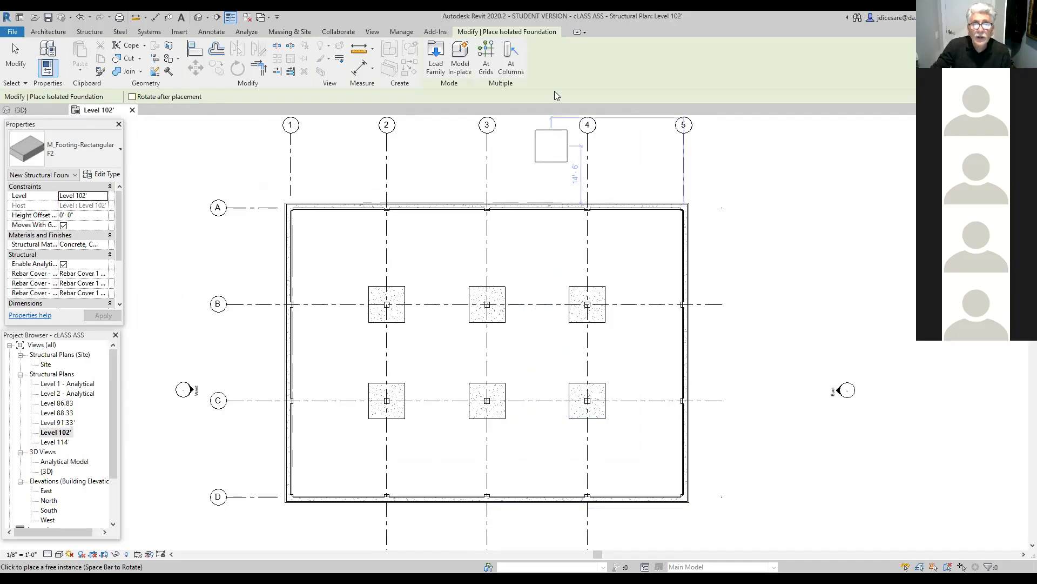
{"action": "left_click", "coordinate": [509, 53]}
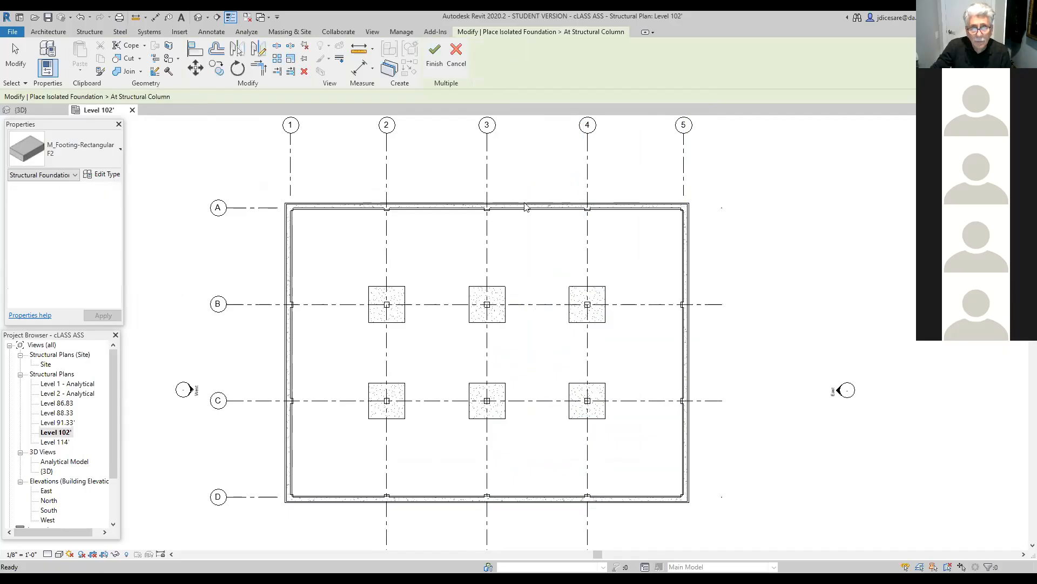
{"action": "left_click", "coordinate": [486, 497]}
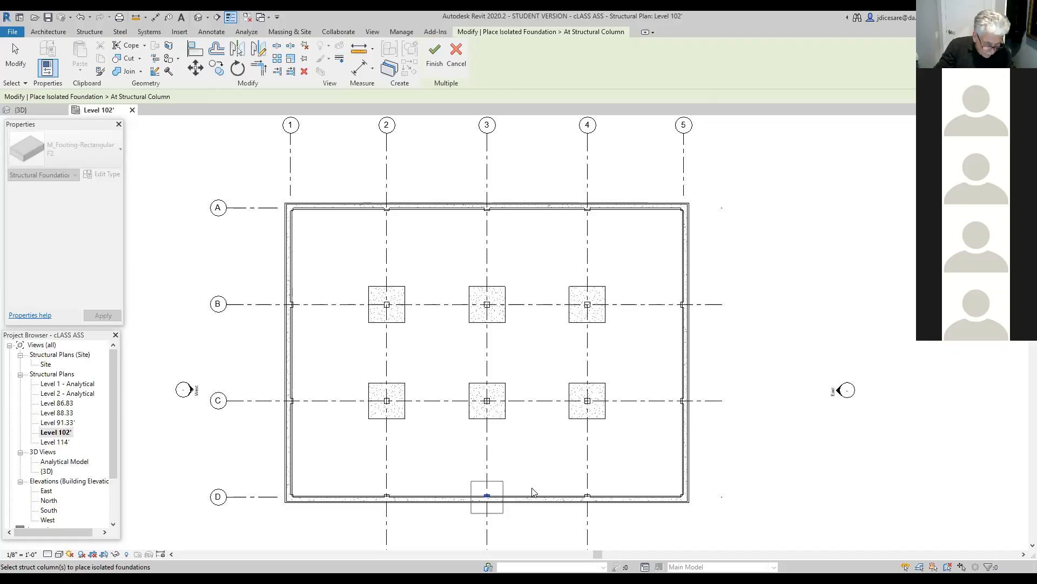
{"action": "left_click", "coordinate": [434, 54]}
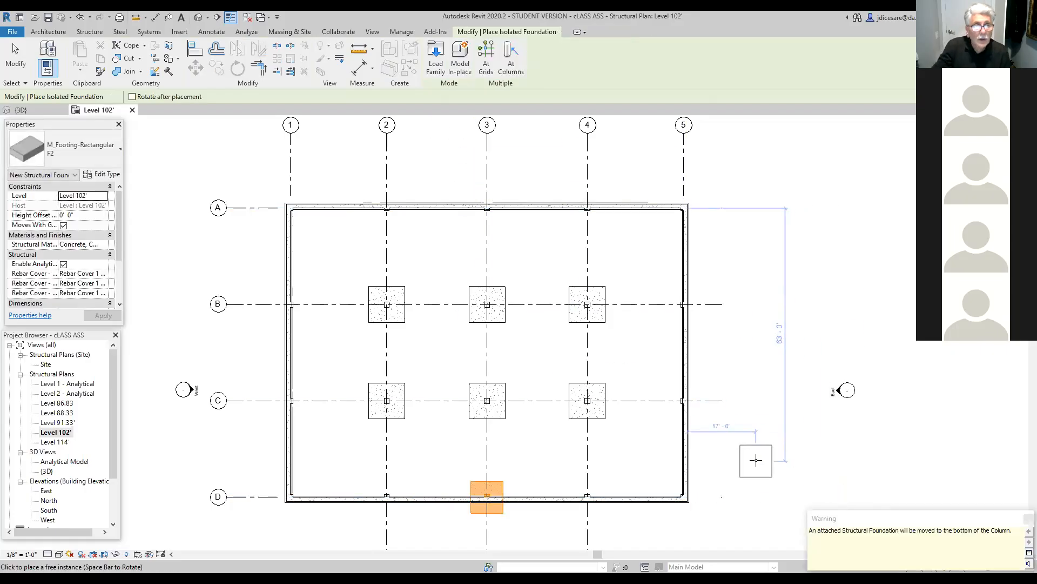
{"action": "key", "text": "Escape"}
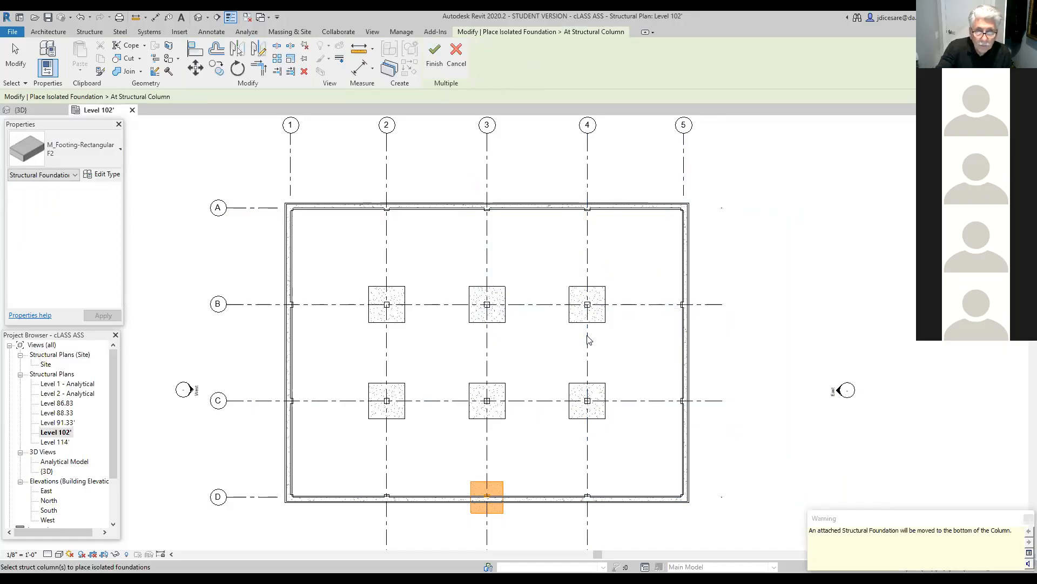
{"action": "left_click", "coordinate": [435, 52]}
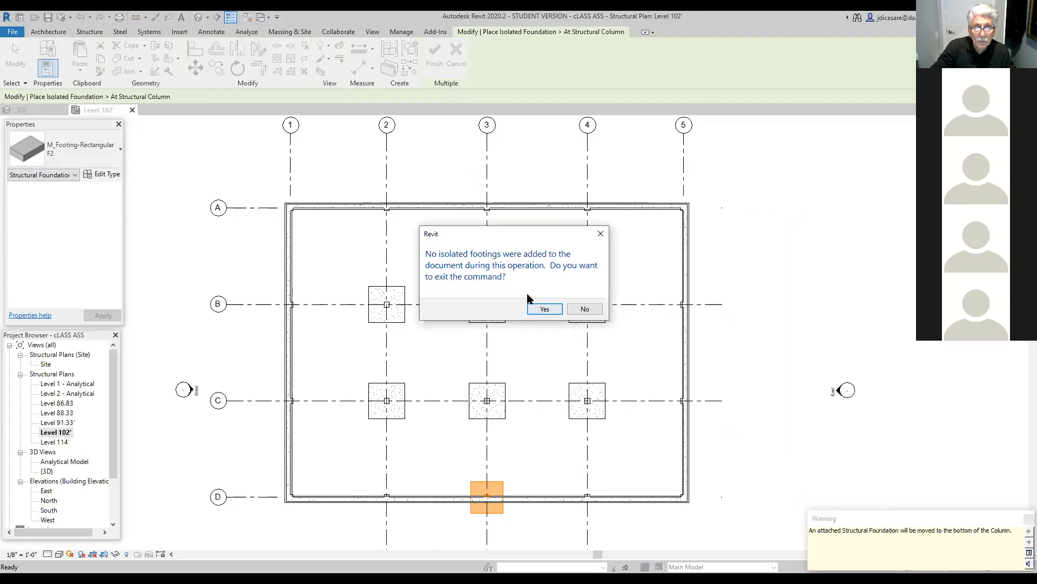
{"action": "left_click", "coordinate": [544, 308]}
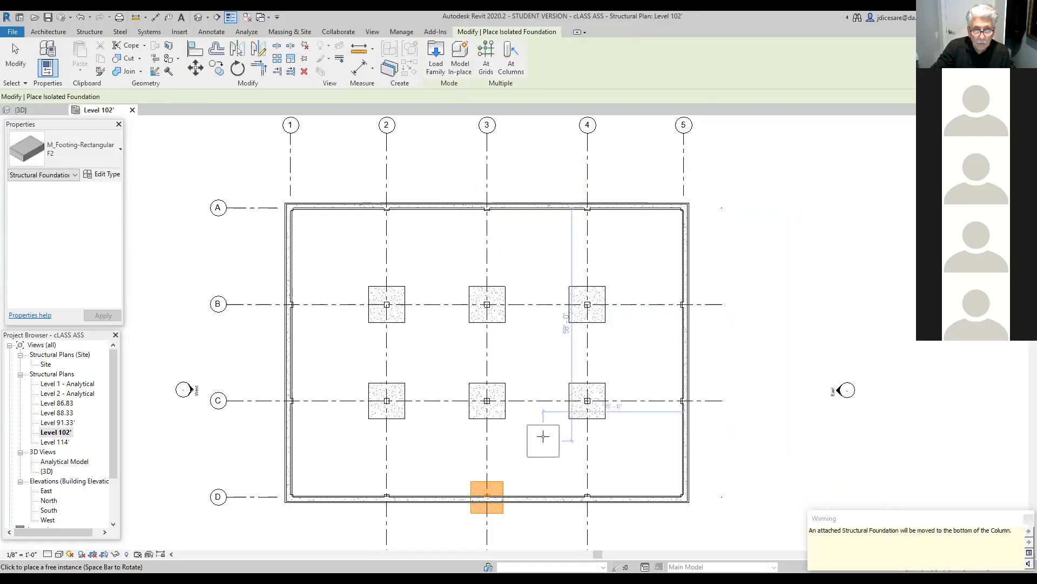
{"action": "key", "text": "Escape"}
{"action": "key", "text": "Escape"}
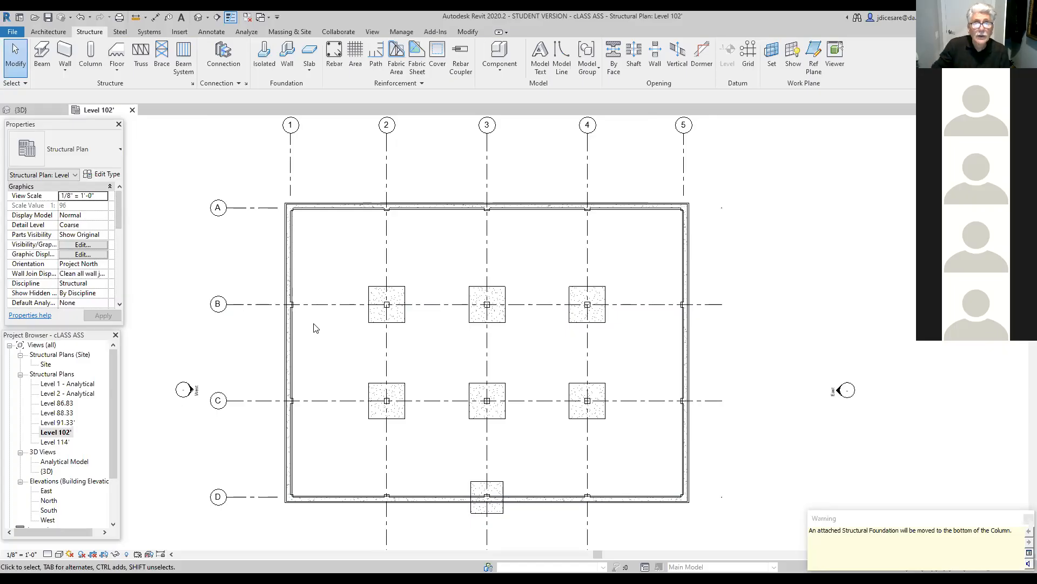
{"action": "left_click", "coordinate": [262, 56]}
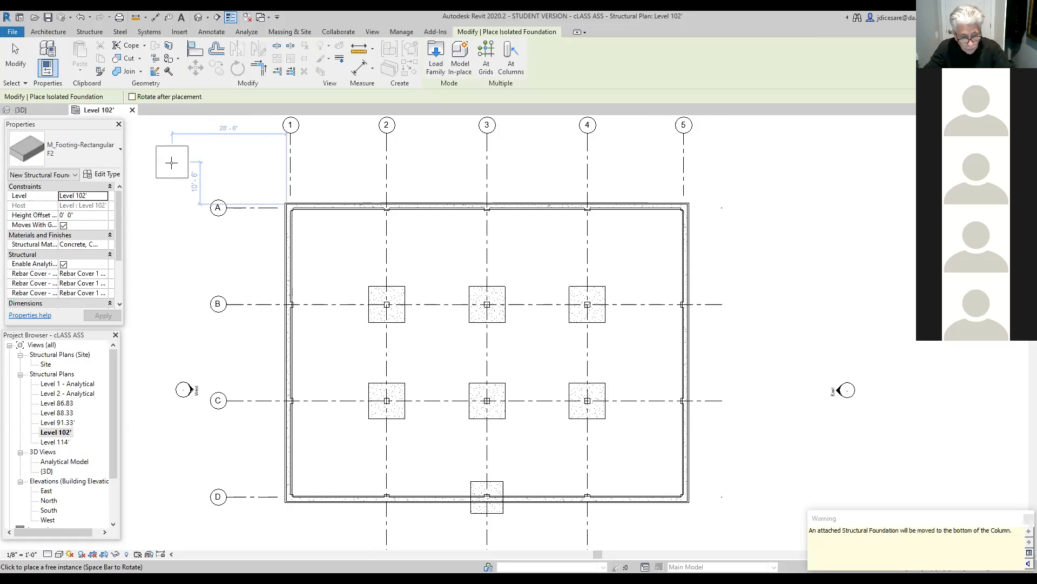
{"action": "key", "text": "Escape"}
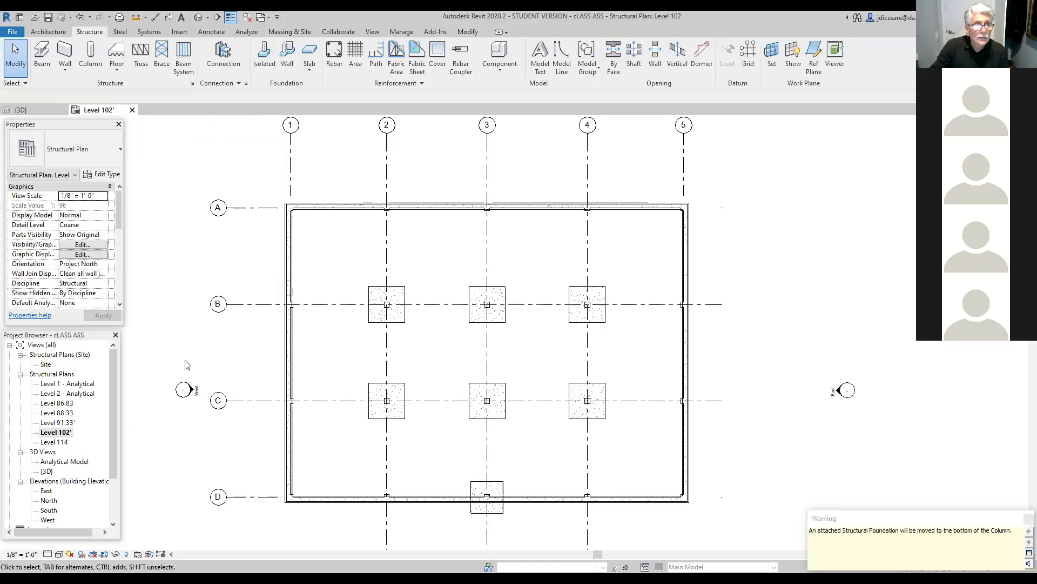
{"action": "left_click", "coordinate": [89, 61]}
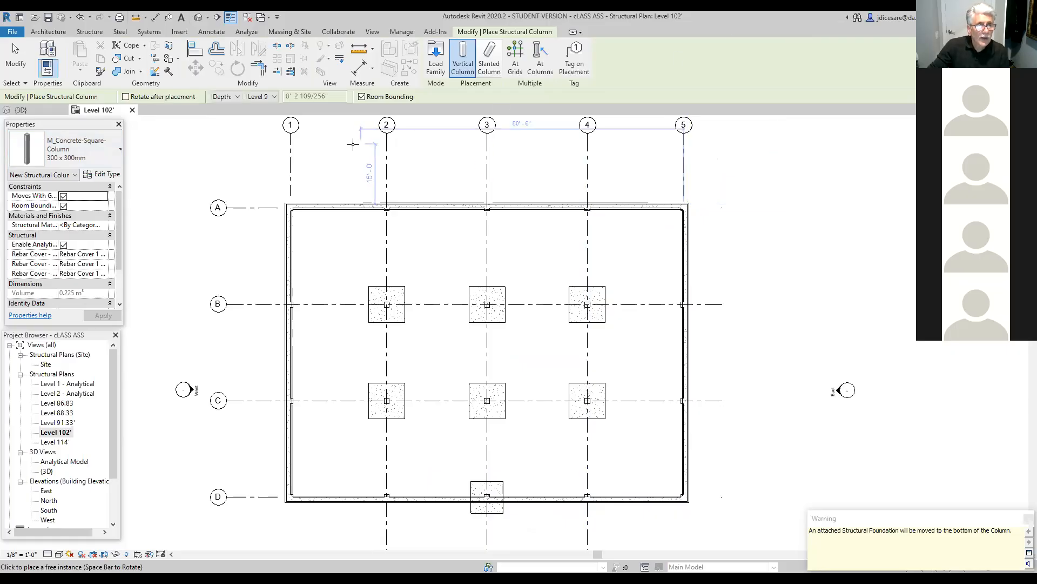
{"action": "left_click", "coordinate": [108, 176]}
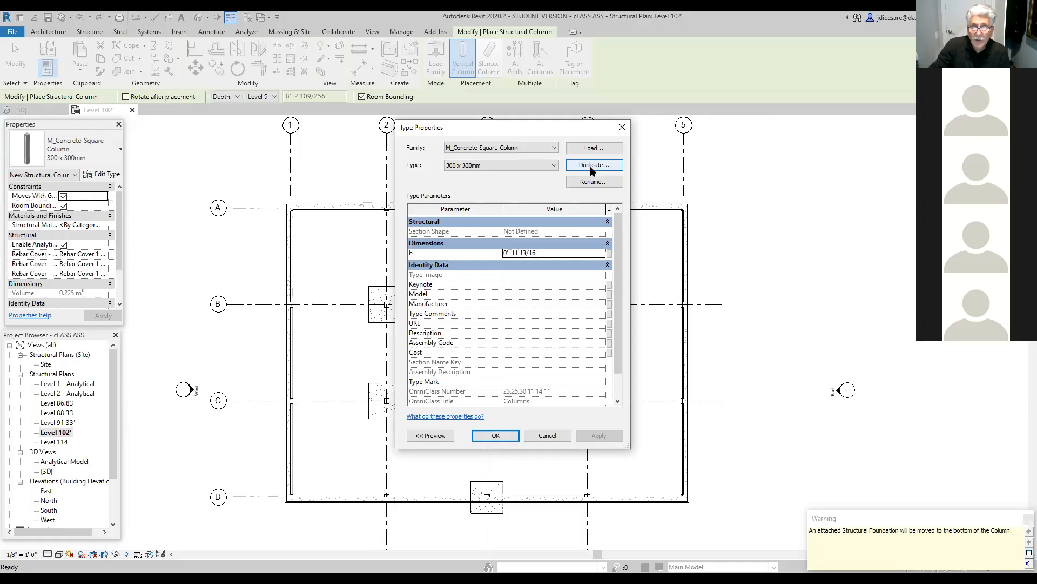
{"action": "left_click", "coordinate": [496, 436]}
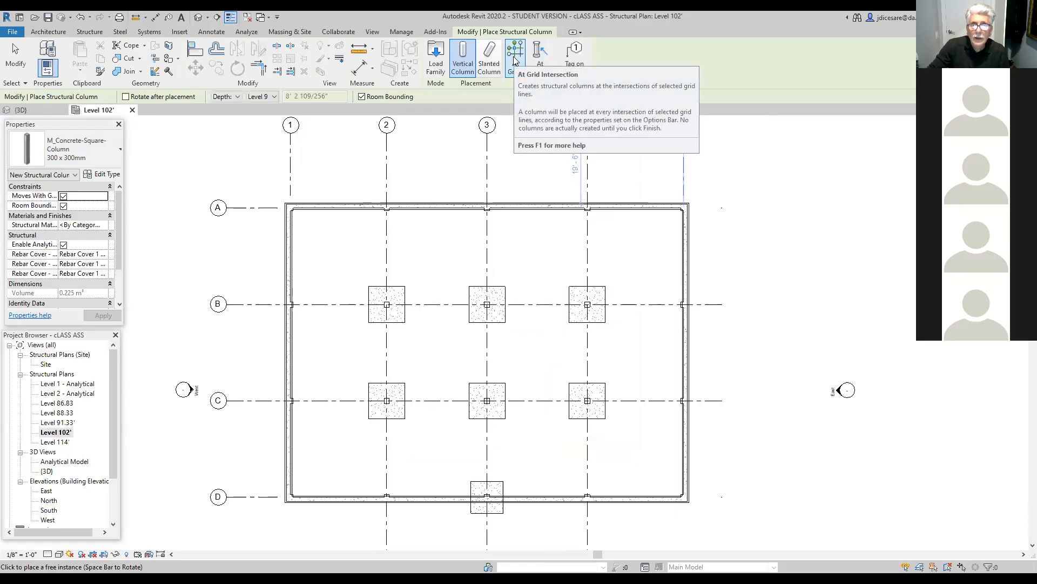
{"action": "left_click", "coordinate": [515, 59]}
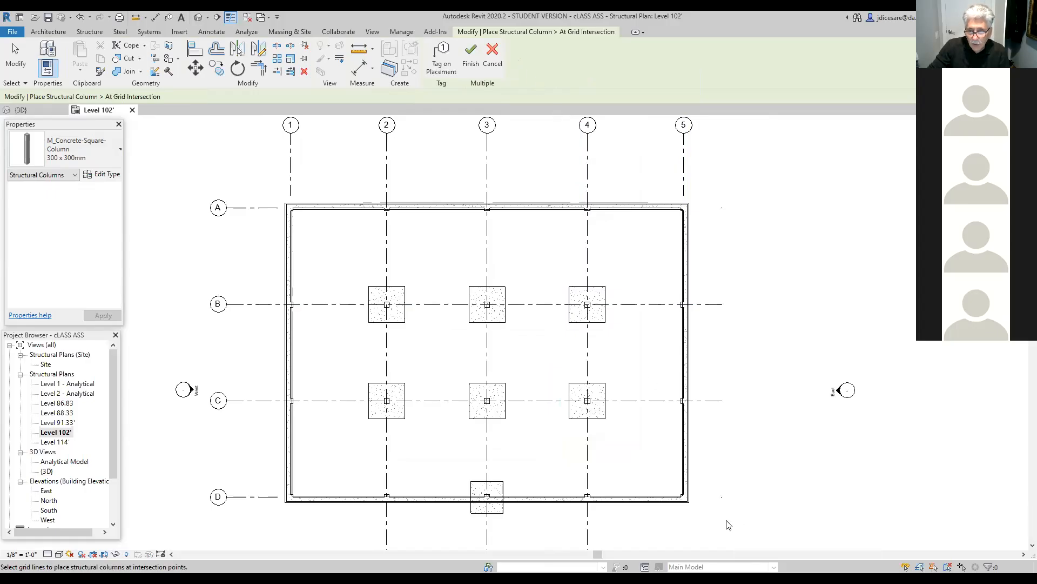
{"action": "left_click_drag", "start_coordinate": [725, 518], "coordinate": [267, 183]}
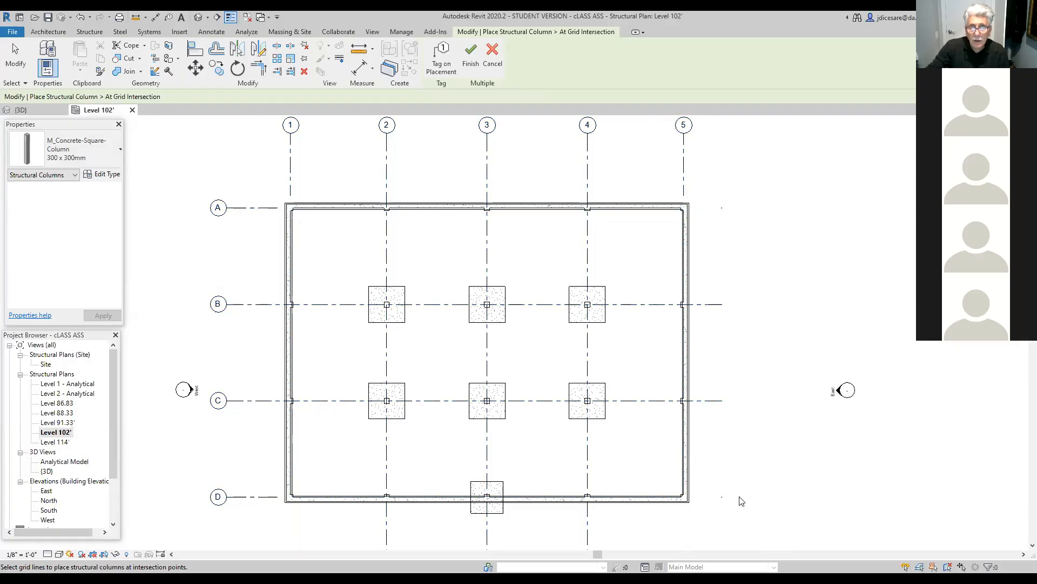
{"action": "left_click_drag", "start_coordinate": [721, 516], "coordinate": [254, 180]}
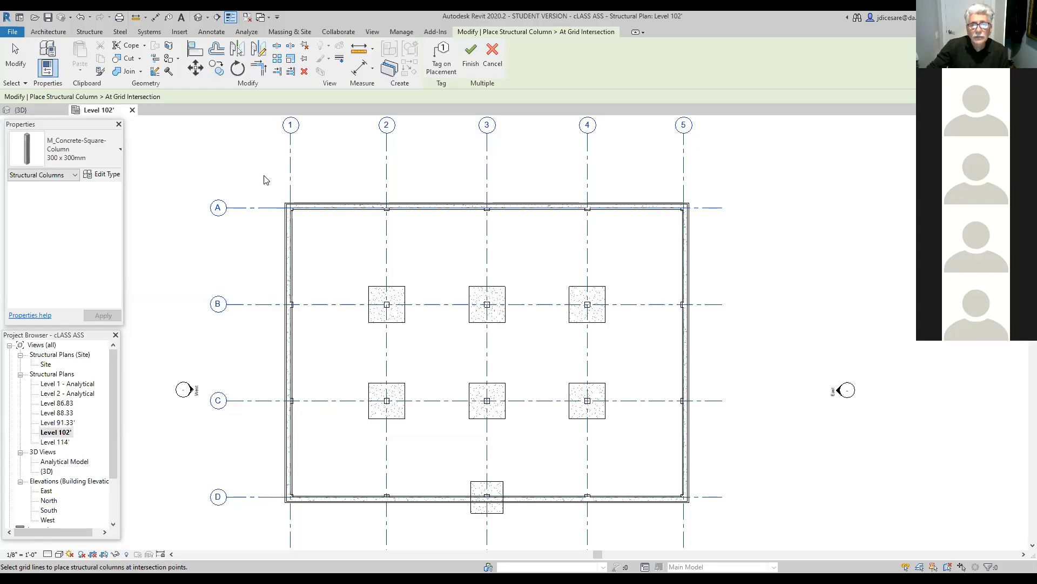
{"action": "left_click", "coordinate": [497, 66]}
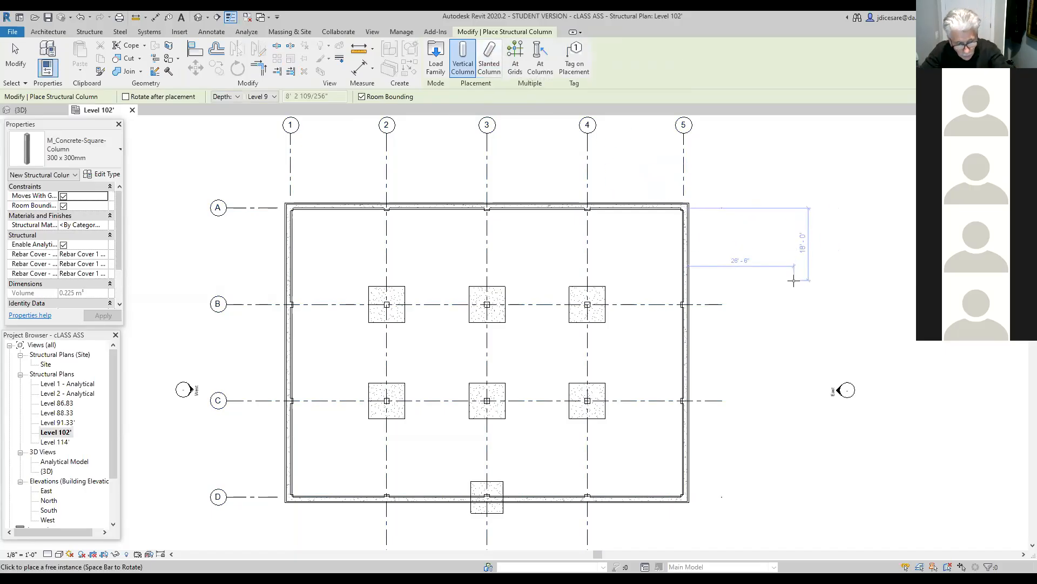
{"action": "key", "text": "Escape"}
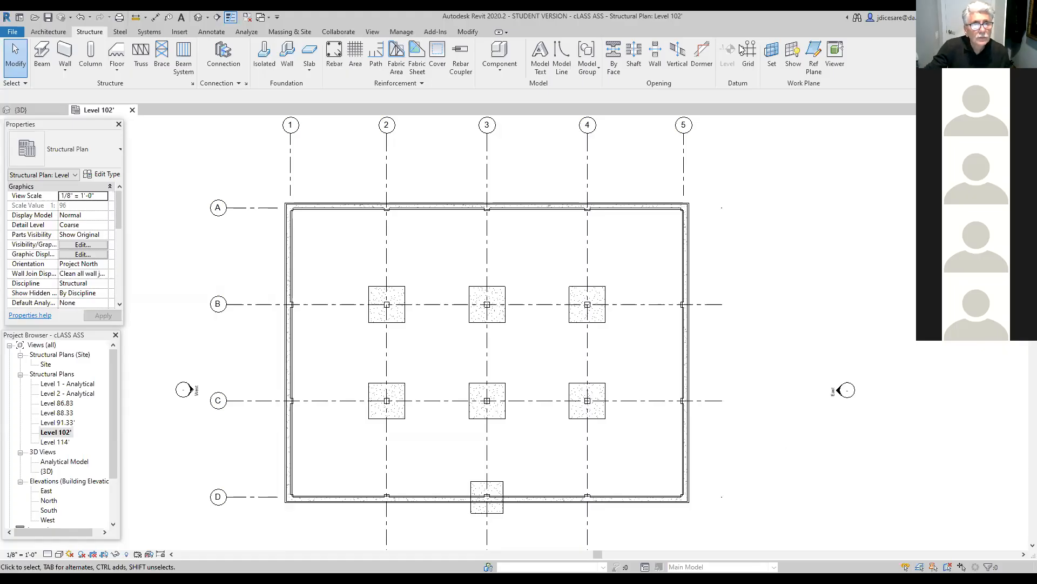
Start another isolated foundation and duplicate the F2 footing type as F3.
{"action": "left_click", "coordinate": [264, 54]}
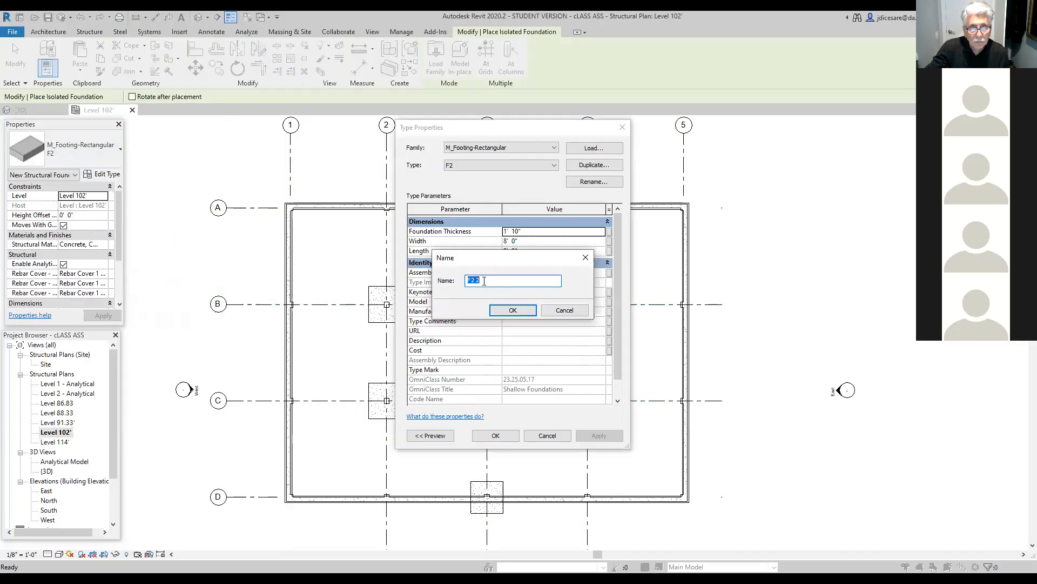
{"action": "left_click", "coordinate": [491, 280]}
{"action": "key", "text": "BackSpace"}
{"action": "key", "text": "BackSpace"}
{"action": "key", "text": "BackSpace"}
{"action": "type", "text": "3"}
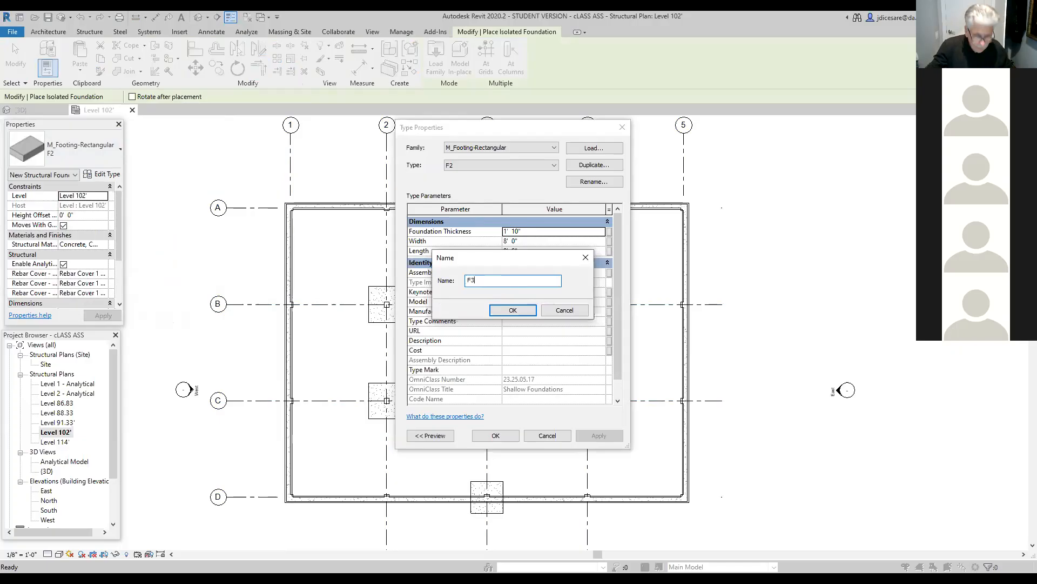
{"action": "left_click", "coordinate": [514, 311]}
Set the F3 footing type's foundation thickness to 1' 8".
{"action": "left_click", "coordinate": [519, 231]}
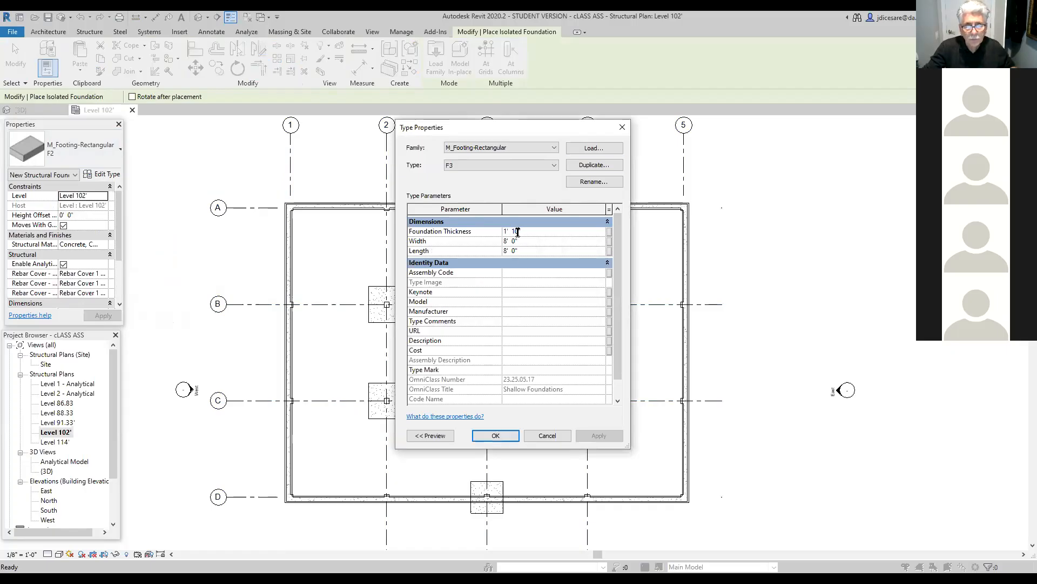
{"action": "key", "text": "BackSpace"}
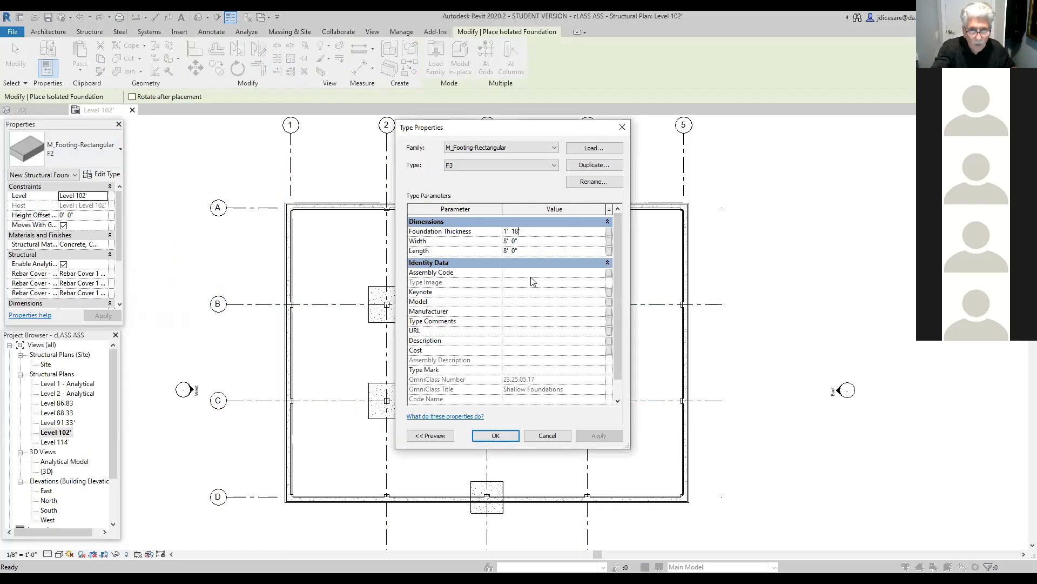
{"action": "key", "text": "BackSpace"}
{"action": "type", "text": "8"}
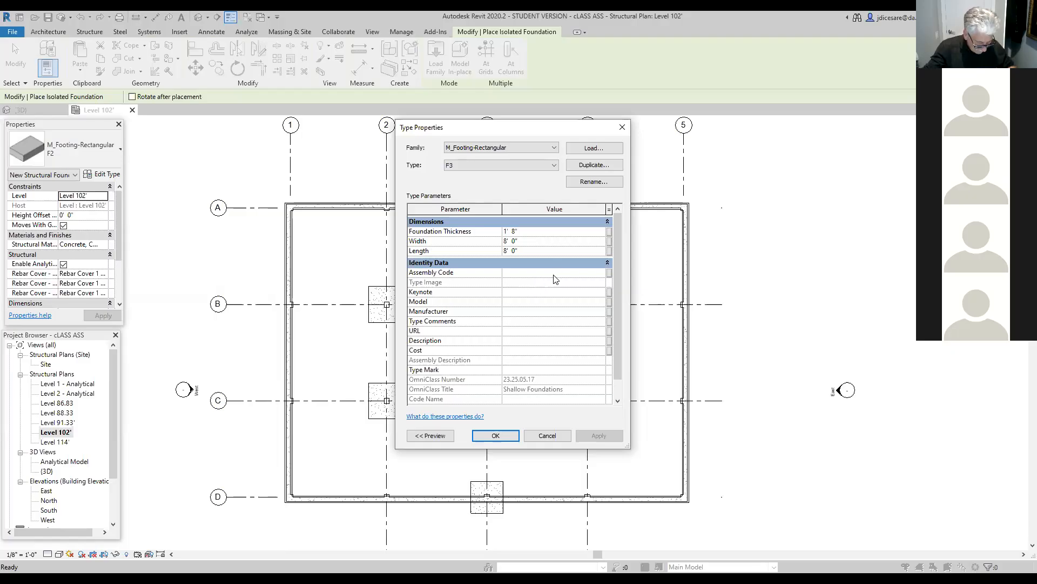
Set the F3 footing type's width and length to 7.5 feet each, and accept the type properties.
{"action": "left_click", "coordinate": [534, 237]}
{"action": "left_click", "coordinate": [531, 240]}
{"action": "left_click_drag", "start_coordinate": [531, 239], "coordinate": [465, 250]}
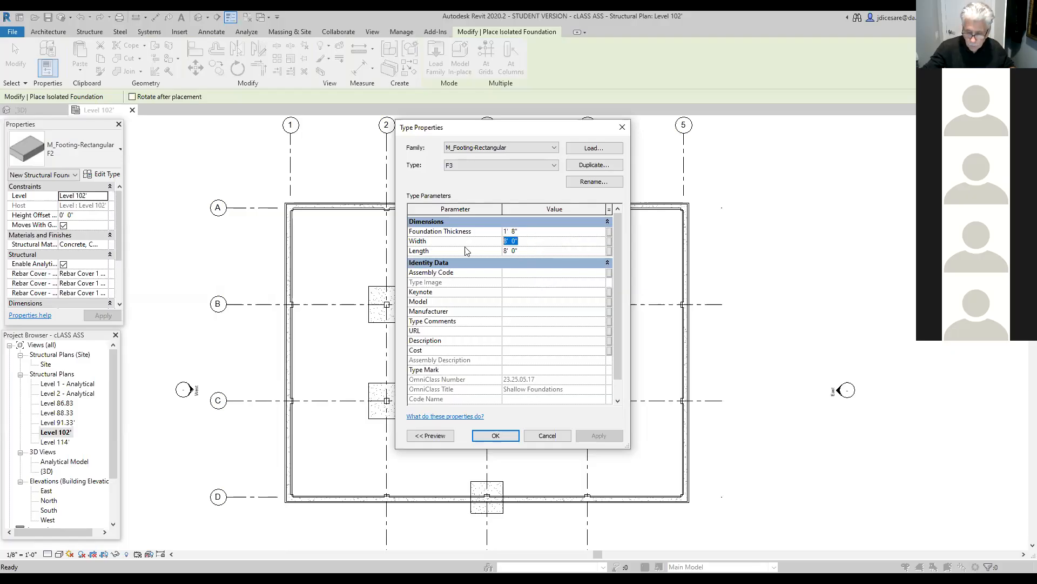
{"action": "type", "text": "7"}
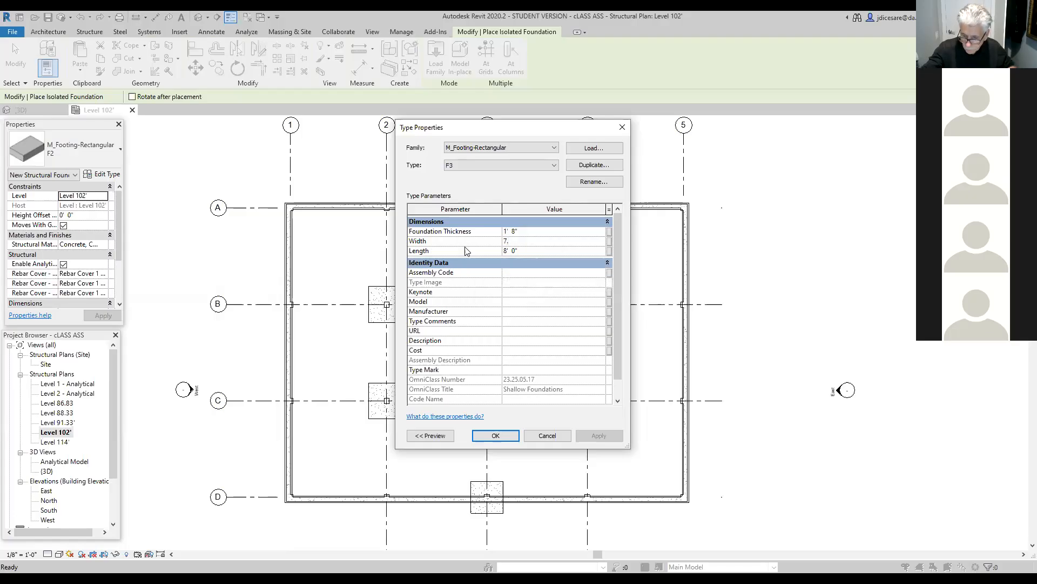
{"action": "type", "text": ".5"}
{"action": "left_click_drag", "start_coordinate": [527, 248], "coordinate": [476, 247]}
{"action": "type", "text": "7"}
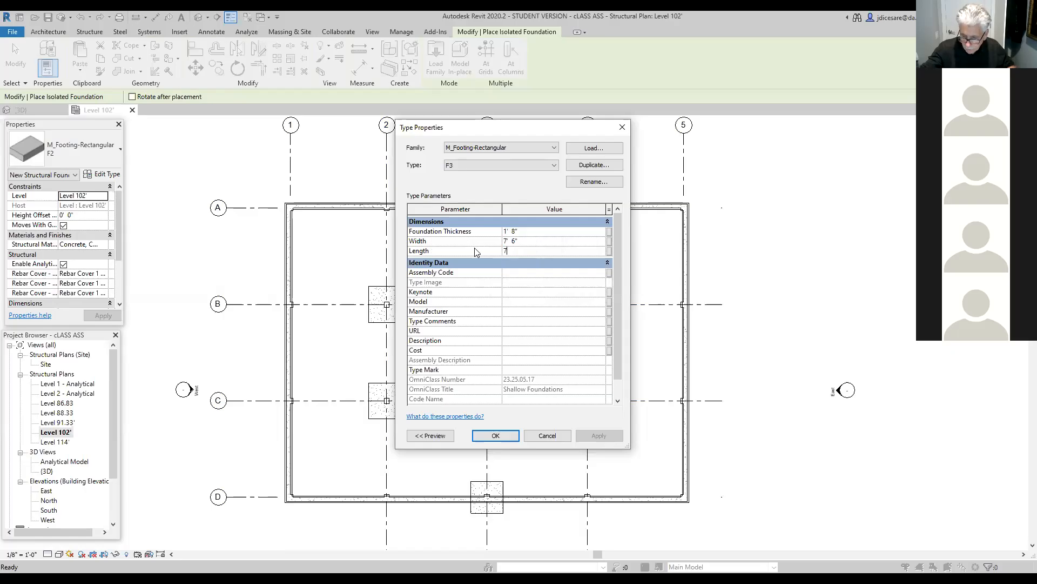
{"action": "type", "text": ".5"}
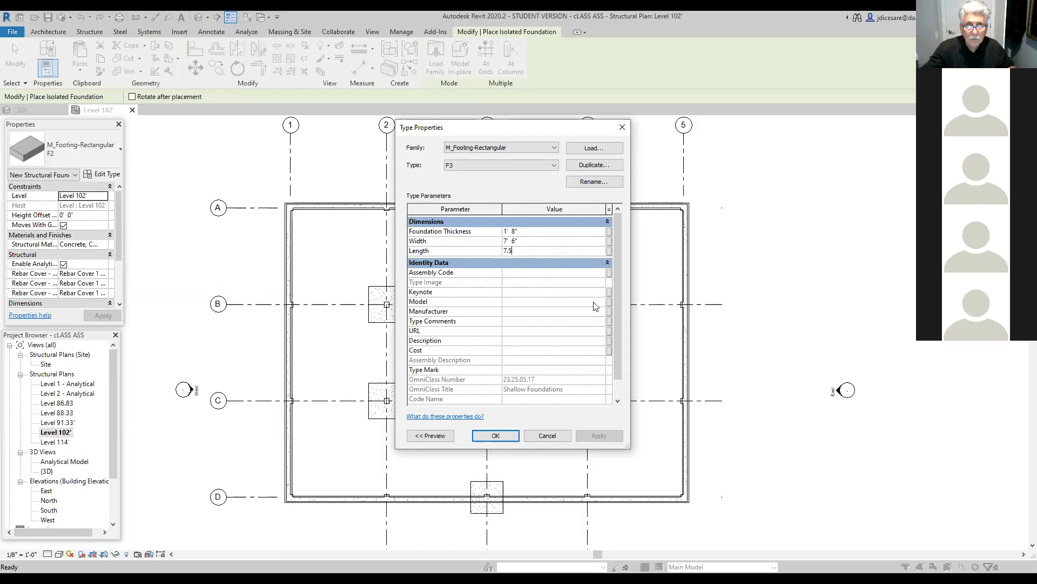
{"action": "left_click", "coordinate": [549, 295]}
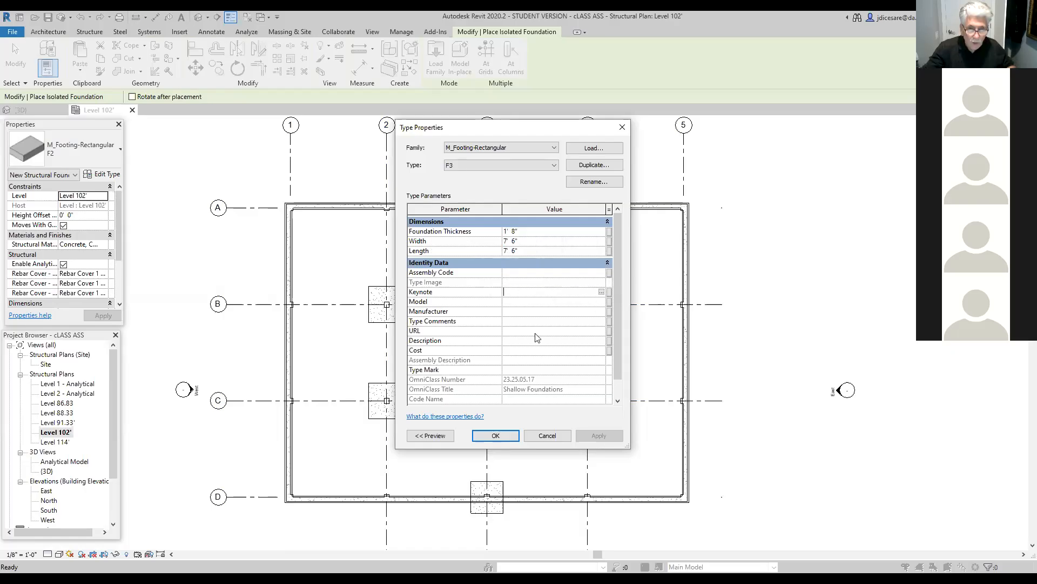
{"action": "left_click", "coordinate": [502, 443]}
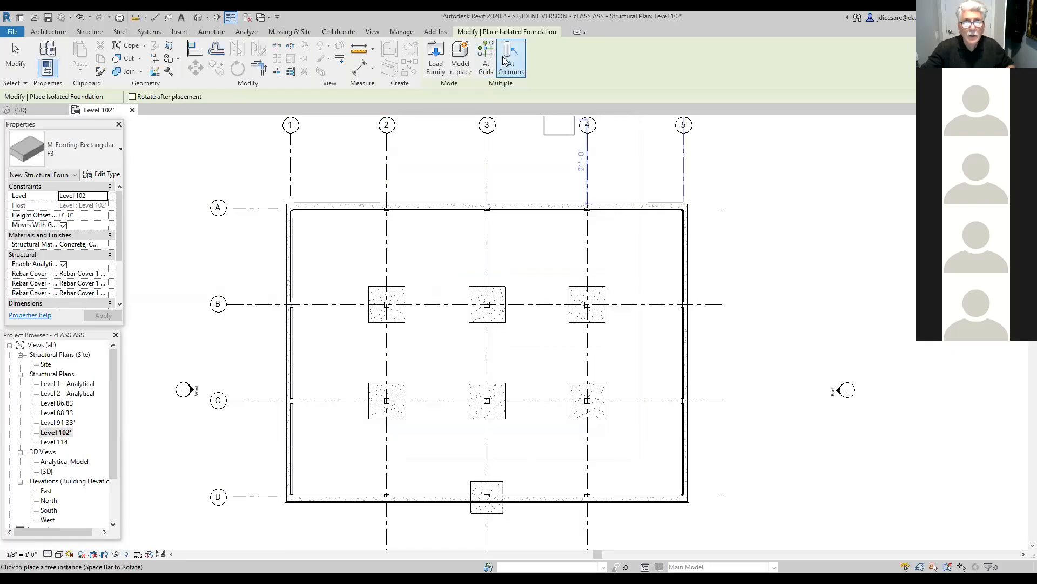
Place F3 footings at the wall columns at B-5, C-5, D-4 and D-2, and exit the footing placement command.
{"action": "left_click", "coordinate": [511, 61]}
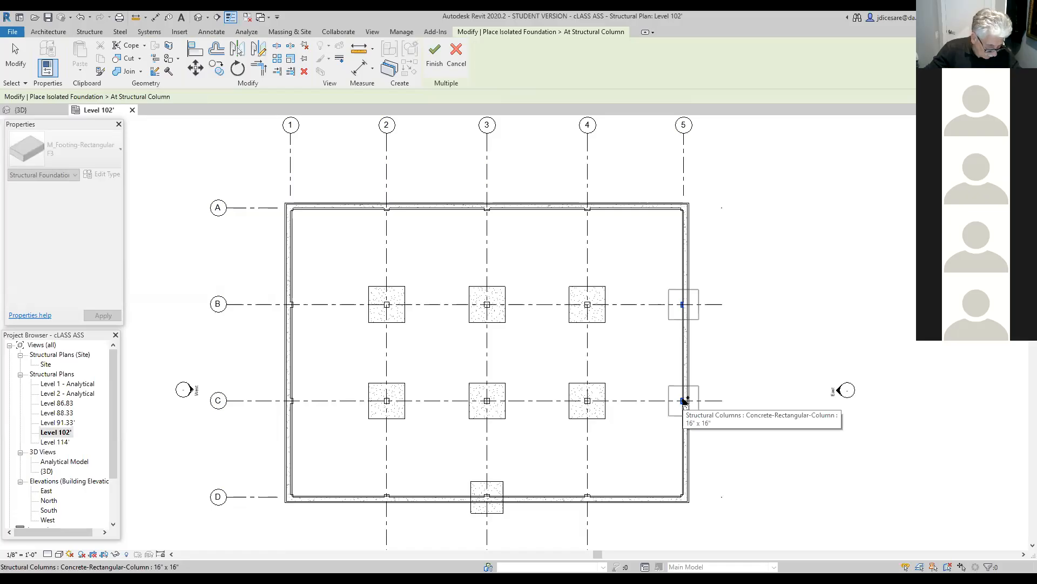
{"action": "left_click", "coordinate": [589, 496]}
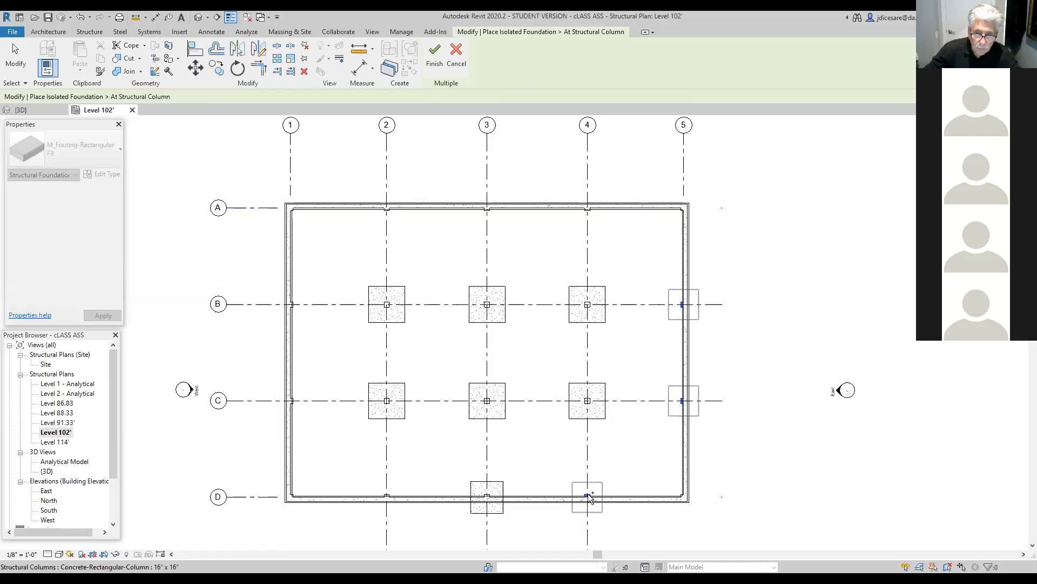
{"action": "left_click", "coordinate": [386, 496]}
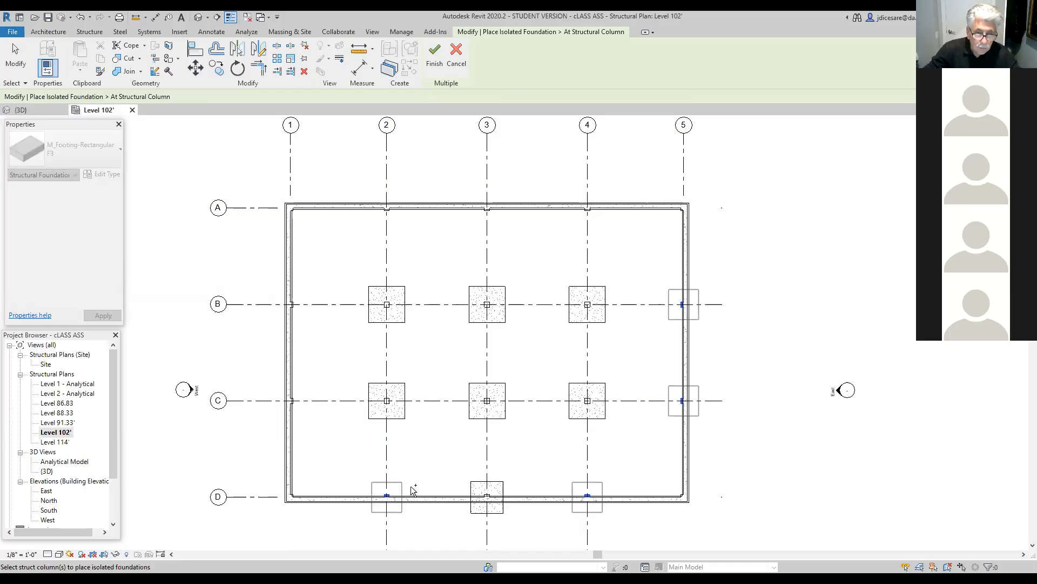
{"action": "left_click", "coordinate": [434, 54]}
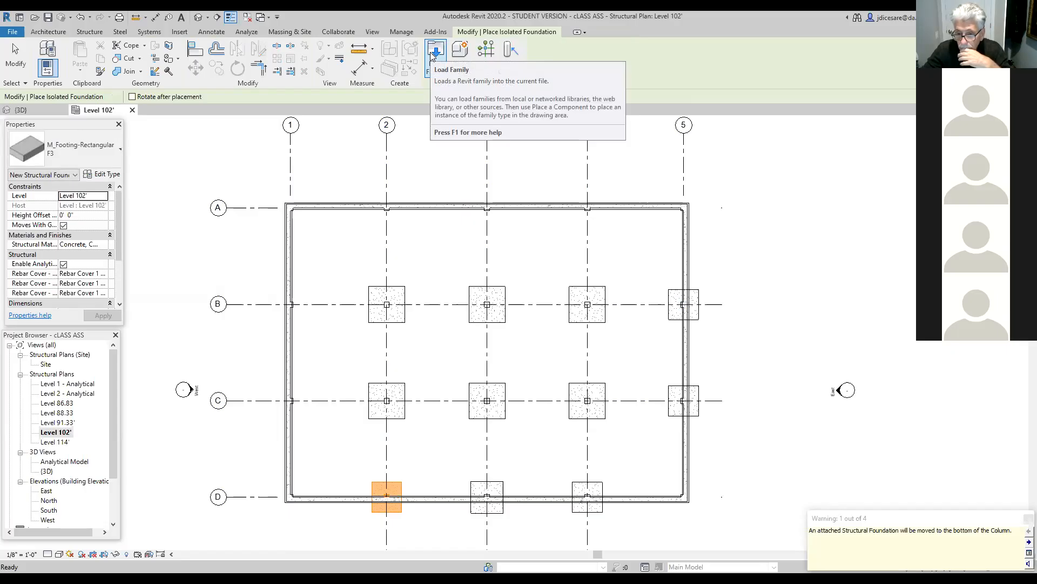
{"action": "key", "text": "Return"}
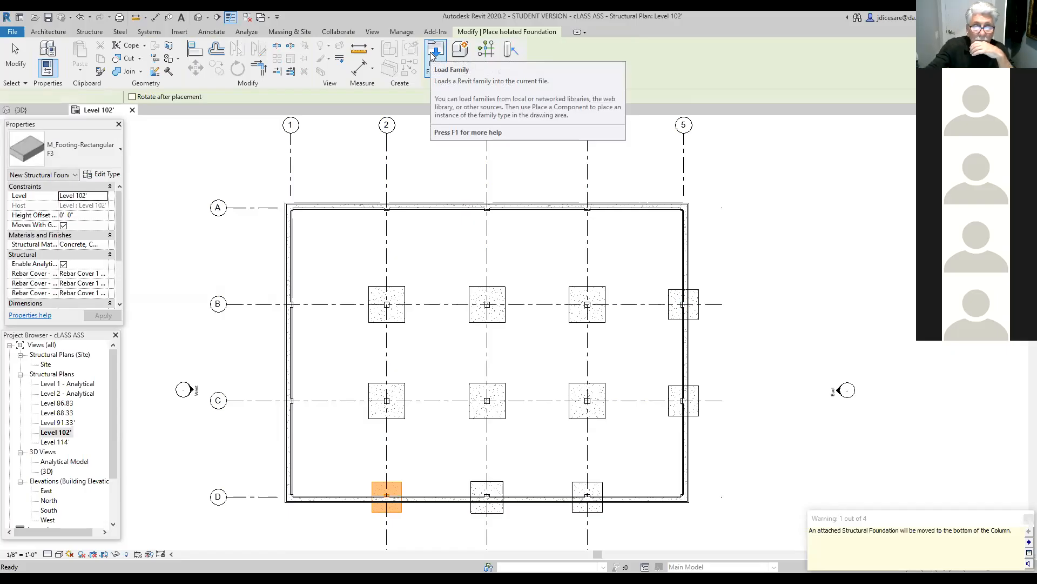
{"action": "left_click", "coordinate": [432, 54]}
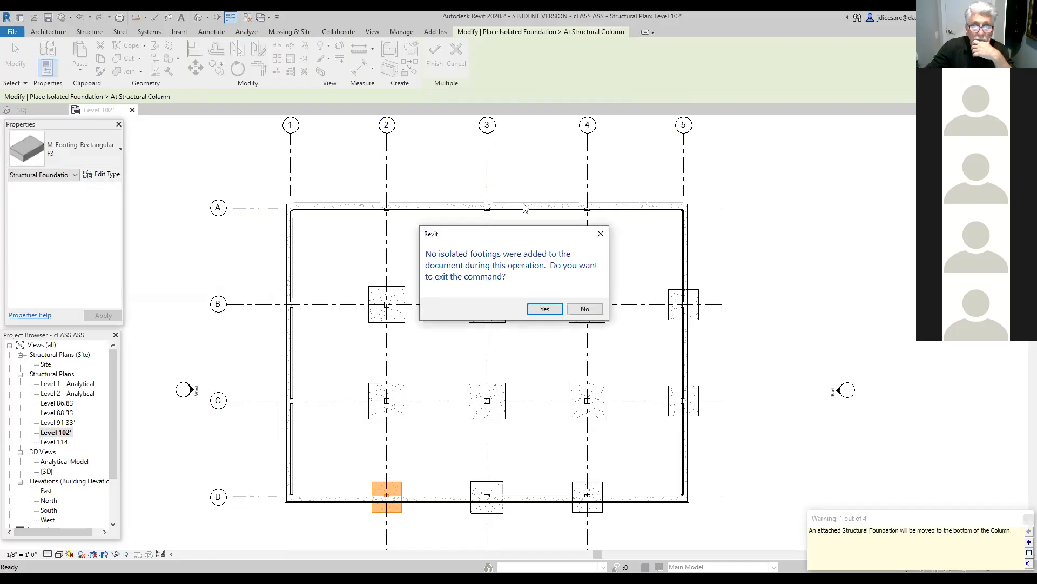
{"action": "left_click", "coordinate": [547, 310]}
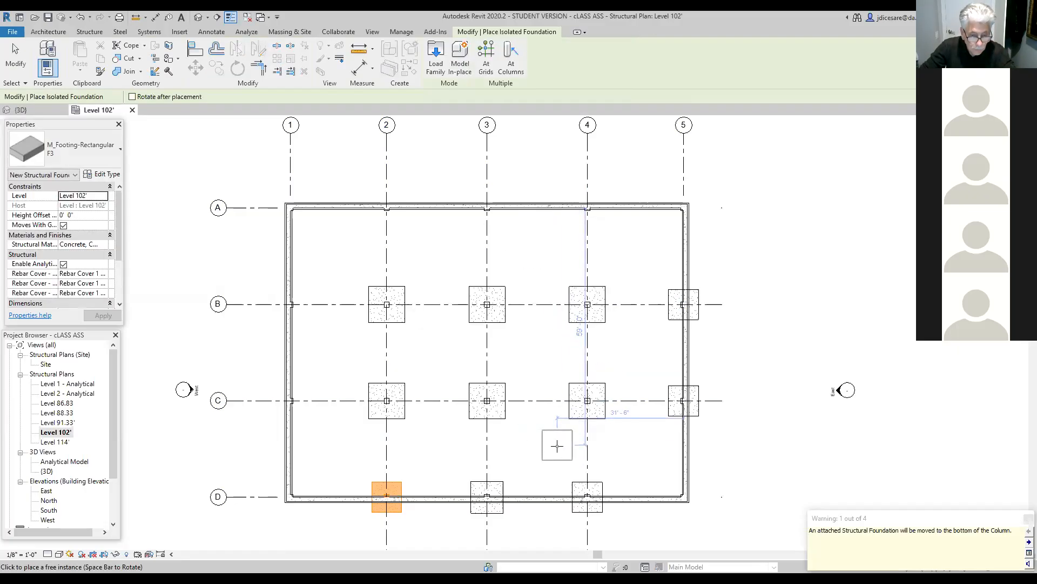
{"action": "key", "text": "Escape"}
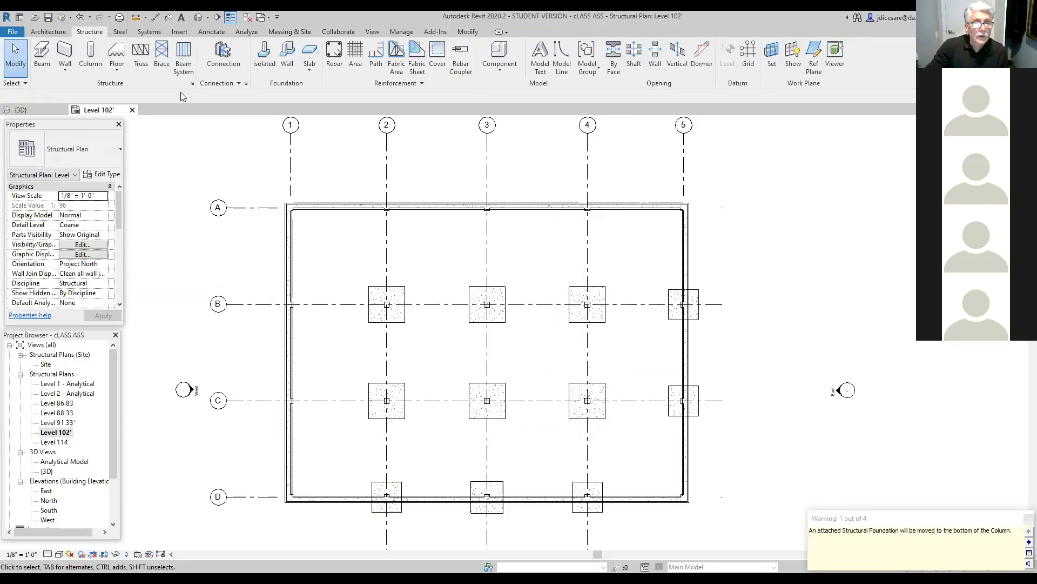
Start another isolated foundation and duplicate the F3 footing type as F4.
{"action": "left_click", "coordinate": [267, 63]}
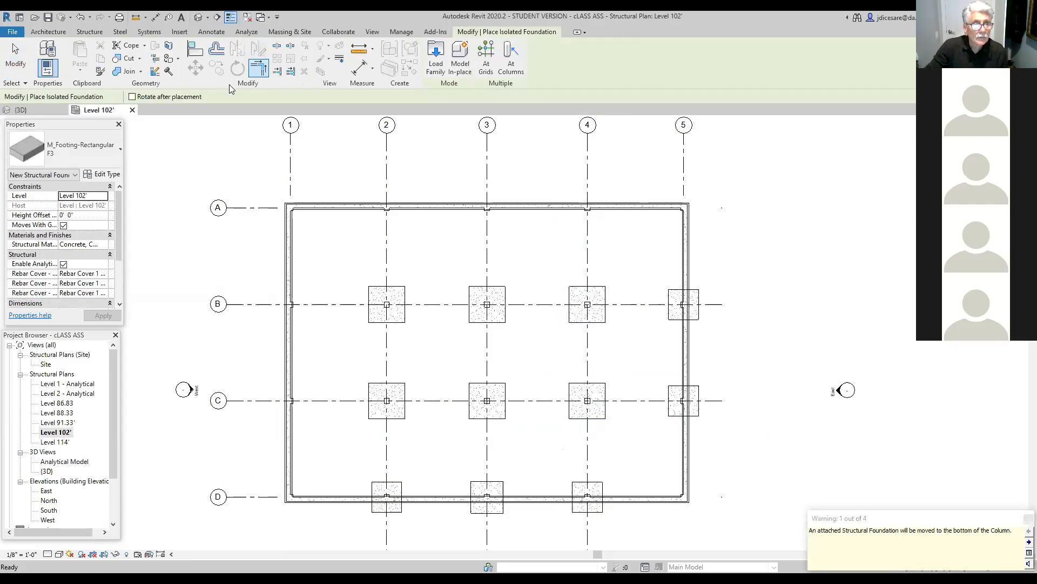
{"action": "left_click", "coordinate": [102, 175]}
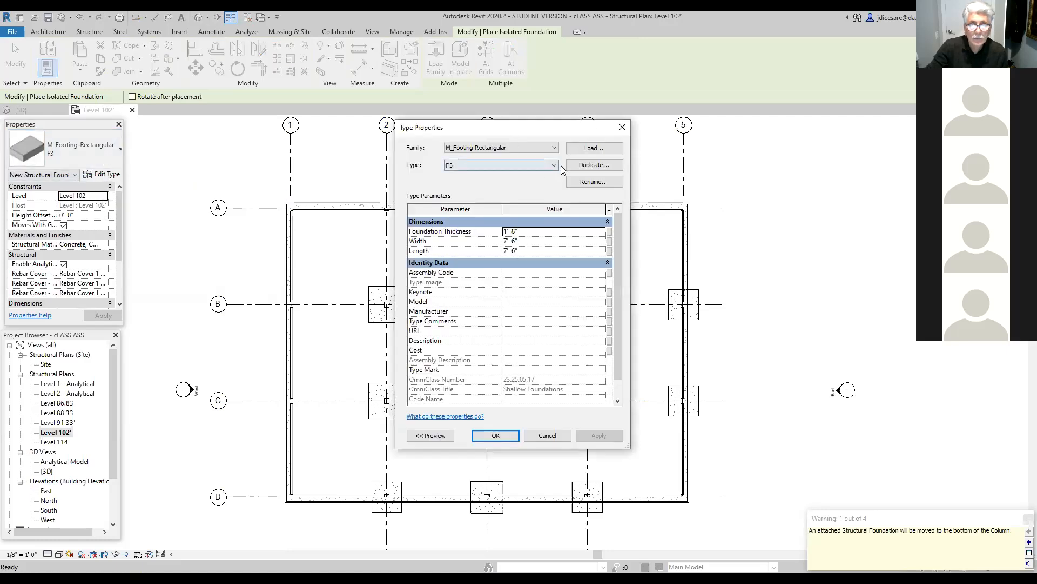
{"action": "left_click", "coordinate": [592, 164]}
{"action": "left_click", "coordinate": [485, 278]}
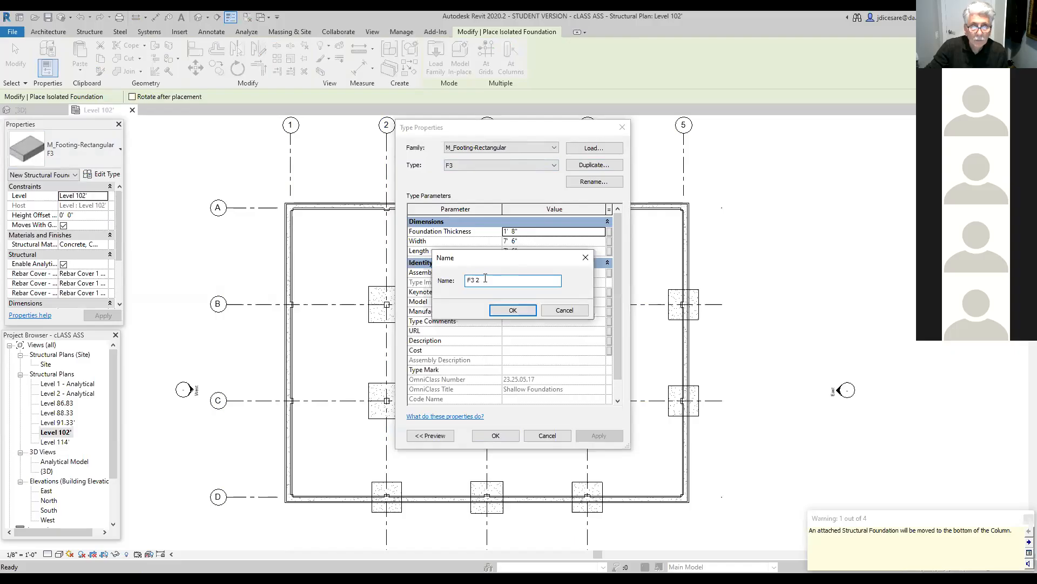
{"action": "key", "text": "BackSpace"}
{"action": "key", "text": "BackSpace"}
{"action": "key", "text": "BackSpace"}
{"action": "type", "text": "4"}
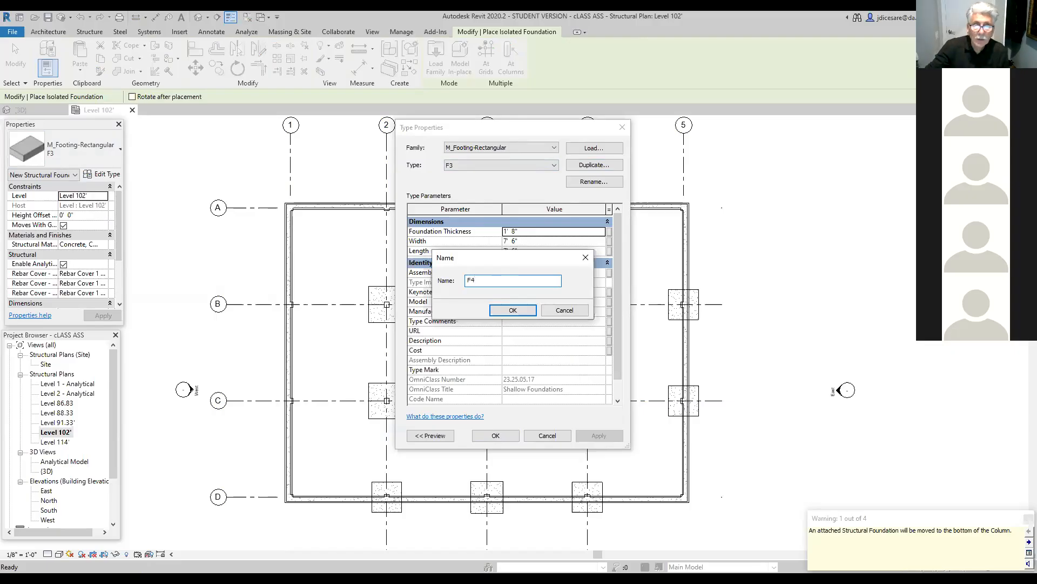
{"action": "left_click", "coordinate": [513, 312]}
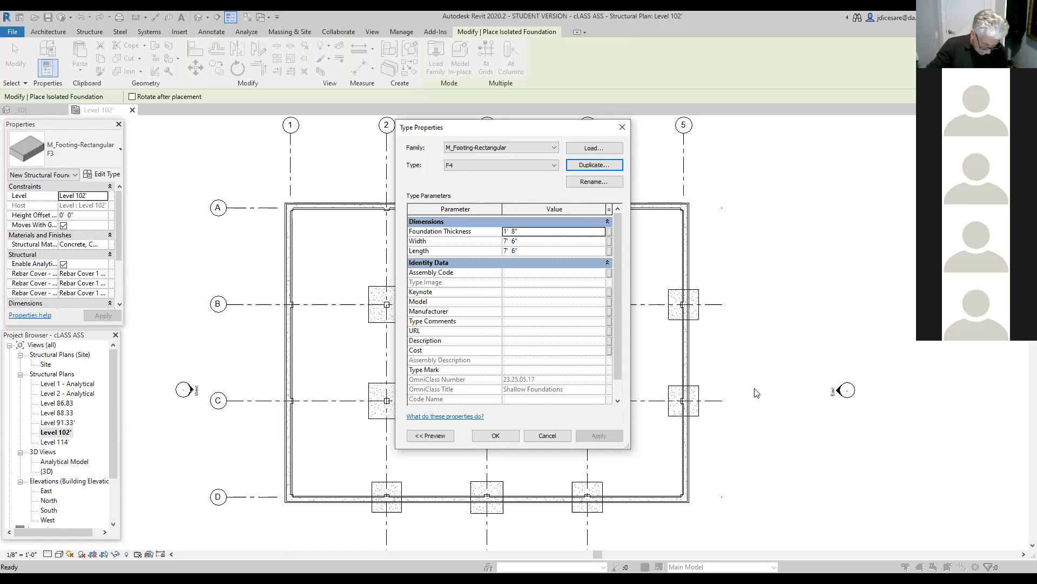
Set the F4 footing type's foundation thickness to 1' 7".
{"action": "left_click", "coordinate": [518, 231]}
{"action": "key", "text": "BackSpace"}
{"action": "key", "text": "BackSpace"}
{"action": "type", "text": "7"}
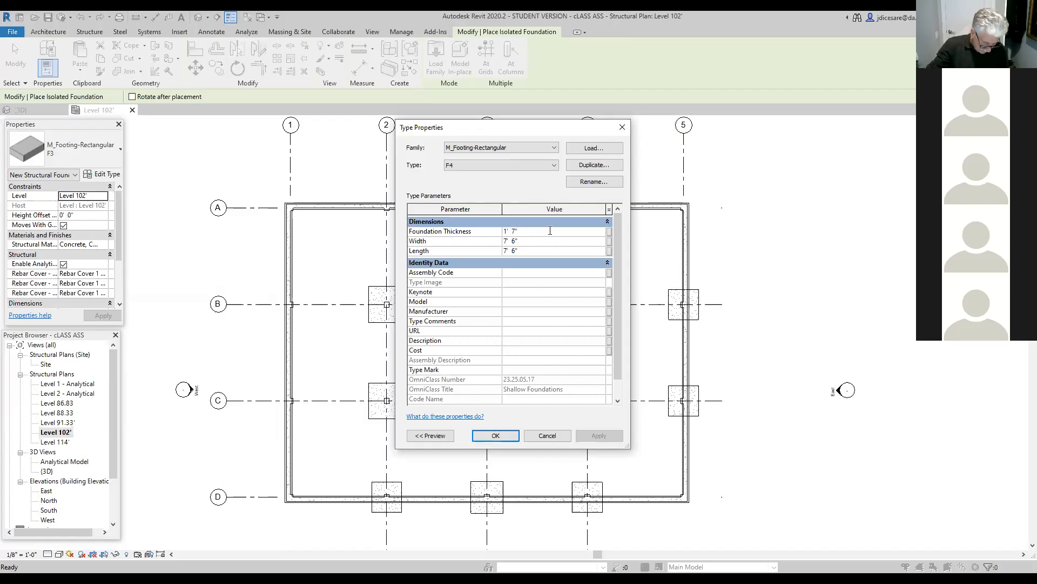
Set the F4 footing type's width and length to 7' each, and accept the type properties.
{"action": "left_click", "coordinate": [525, 239]}
{"action": "left_click", "coordinate": [524, 238]}
{"action": "key", "text": "BackSpace"}
{"action": "key", "text": "BackSpace"}
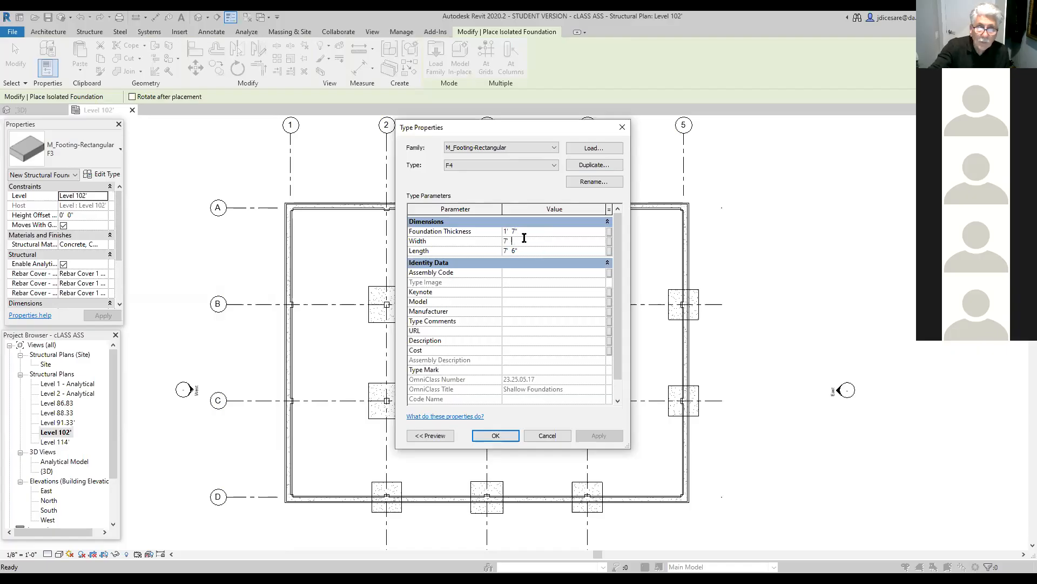
{"action": "left_click", "coordinate": [519, 250]}
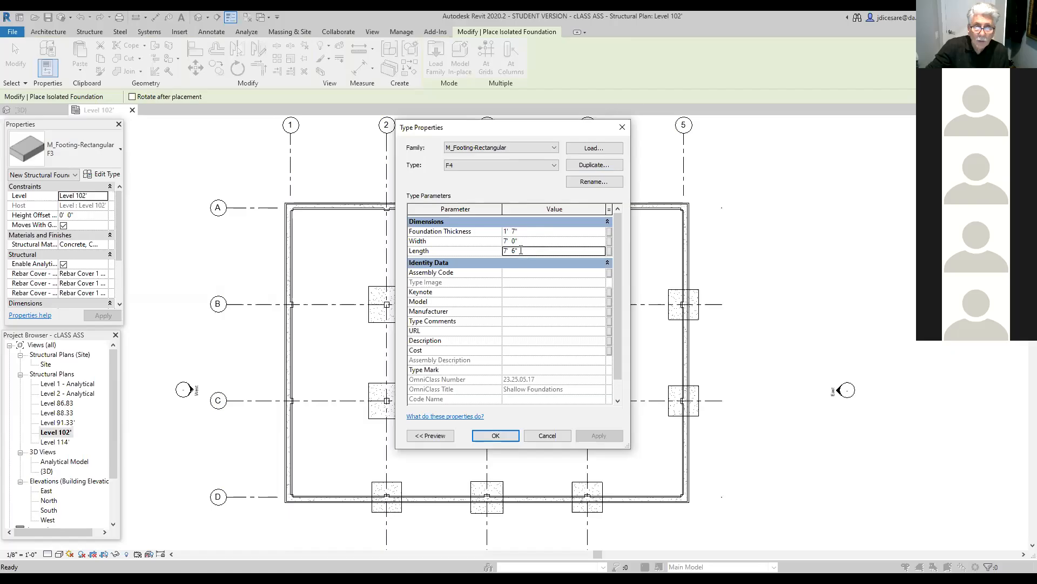
{"action": "key", "text": "BackSpace"}
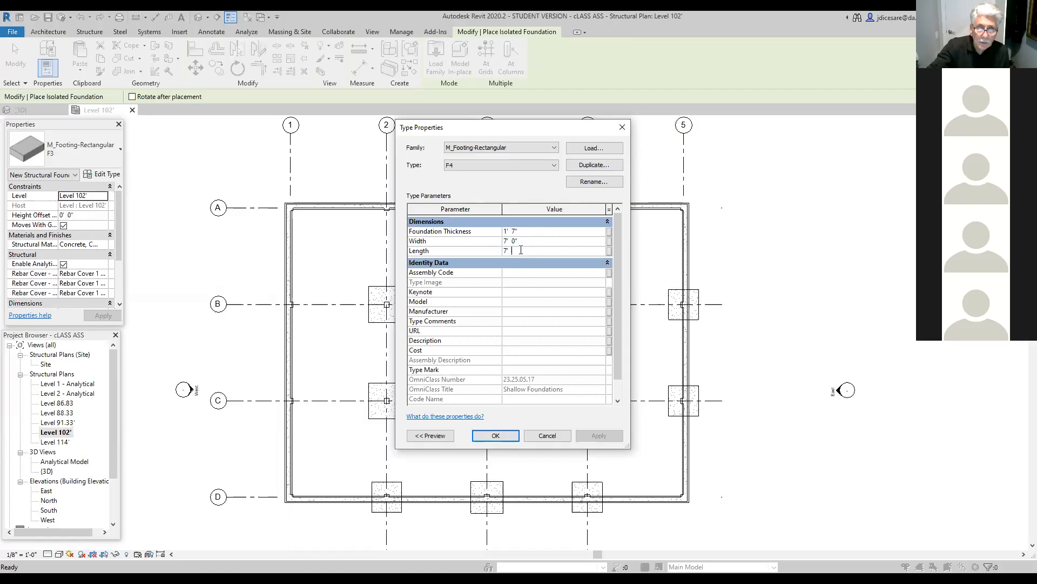
{"action": "left_click", "coordinate": [503, 442]}
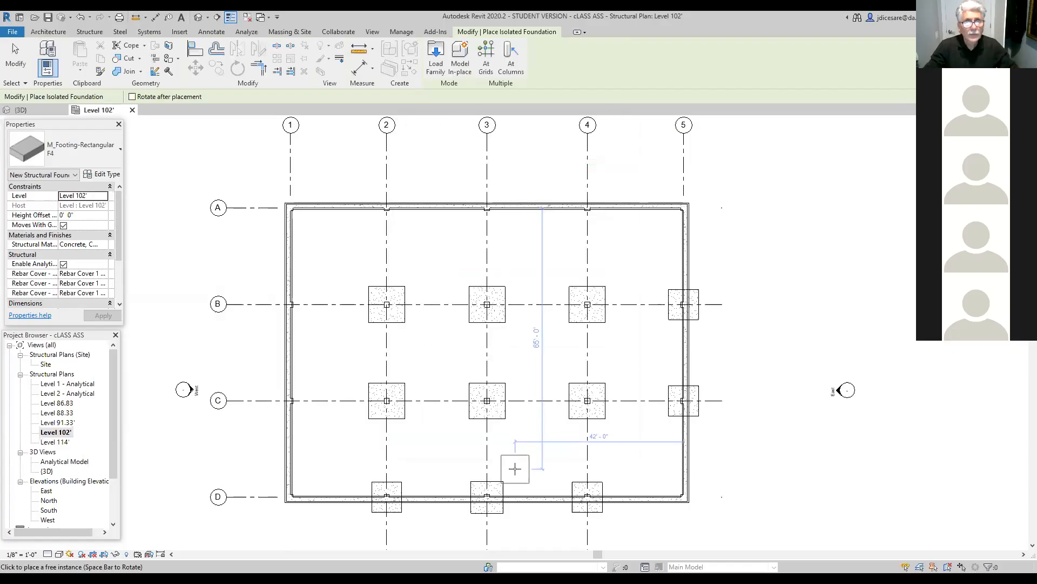
Place F4 footings at the wall columns at B-1, C-1, A-2, A-3 and A-4, and exit the placement command.
{"action": "left_click", "coordinate": [509, 55]}
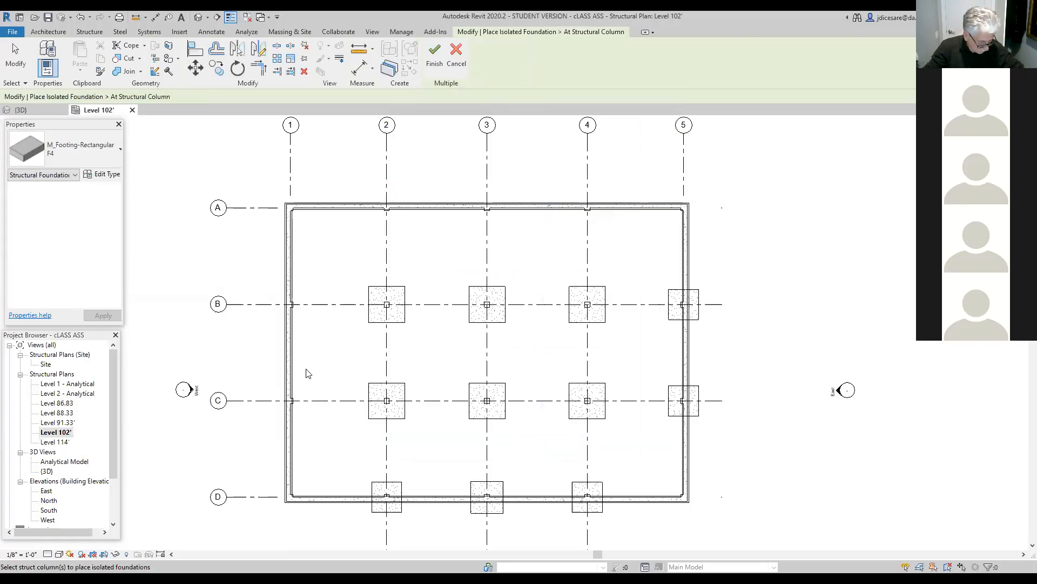
{"action": "left_click", "coordinate": [292, 307]}
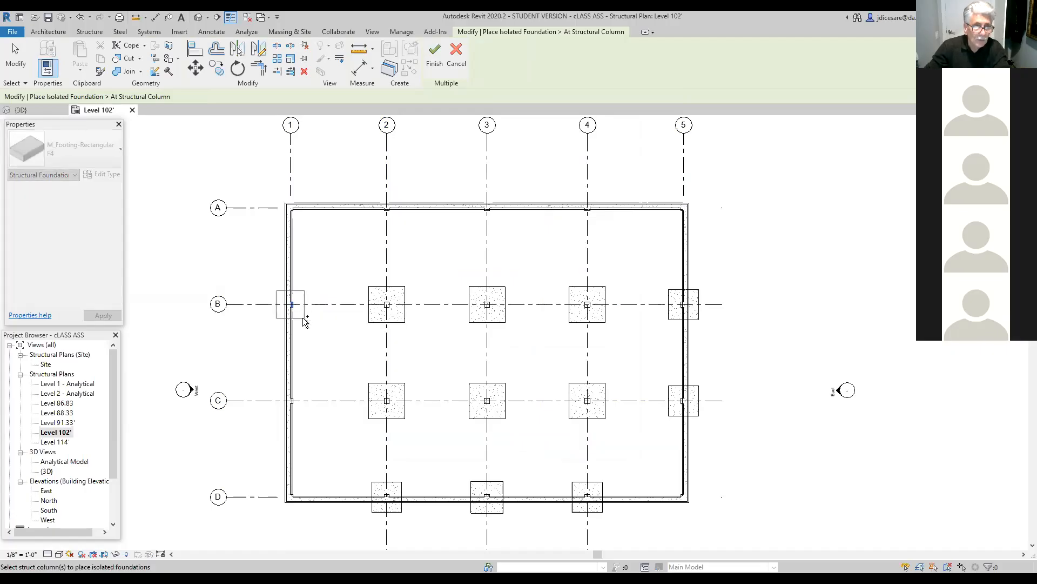
{"action": "left_click", "coordinate": [292, 402]}
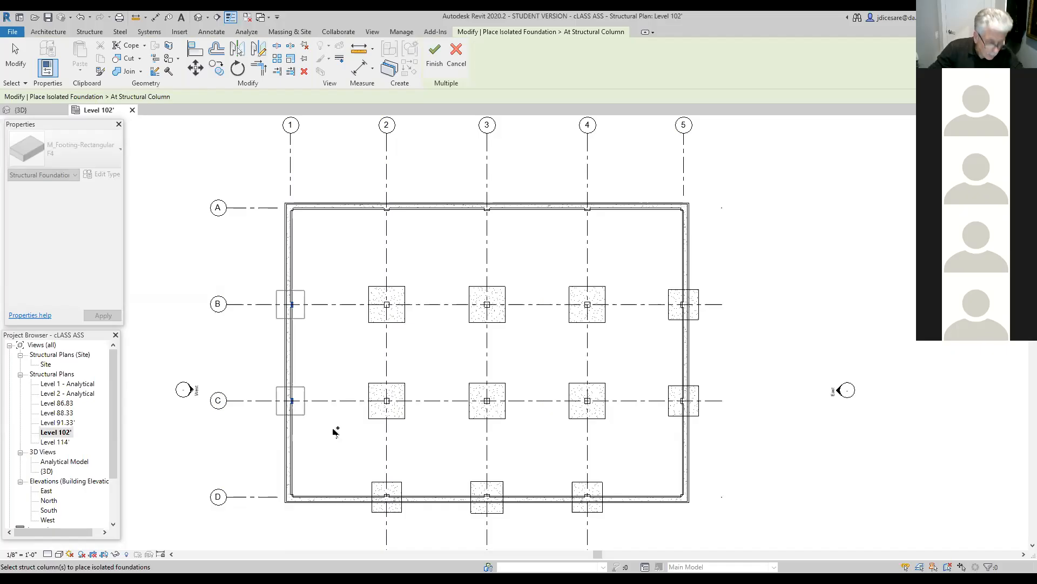
{"action": "left_click", "coordinate": [387, 209]}
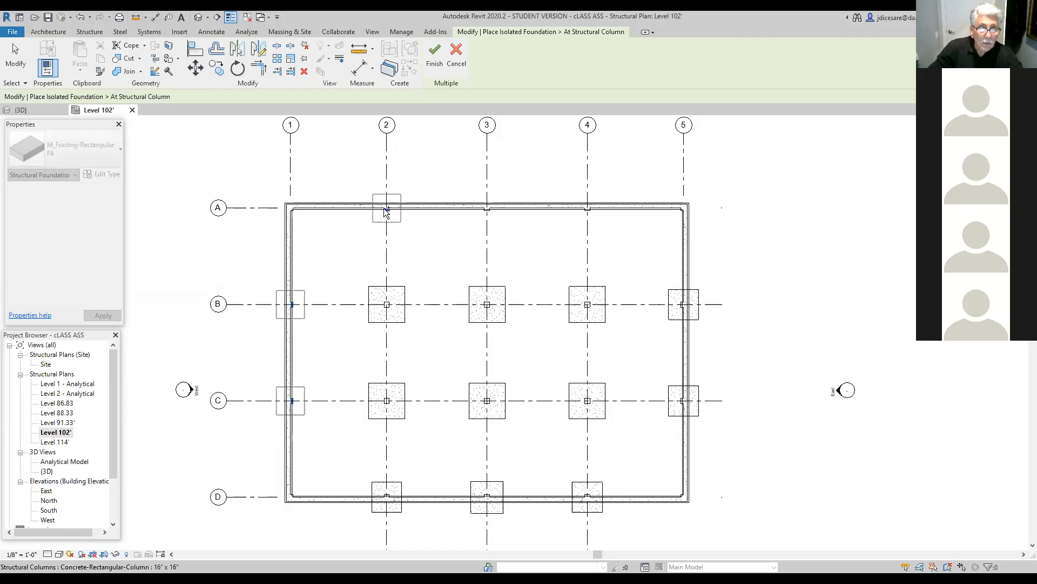
{"action": "left_click", "coordinate": [487, 210]}
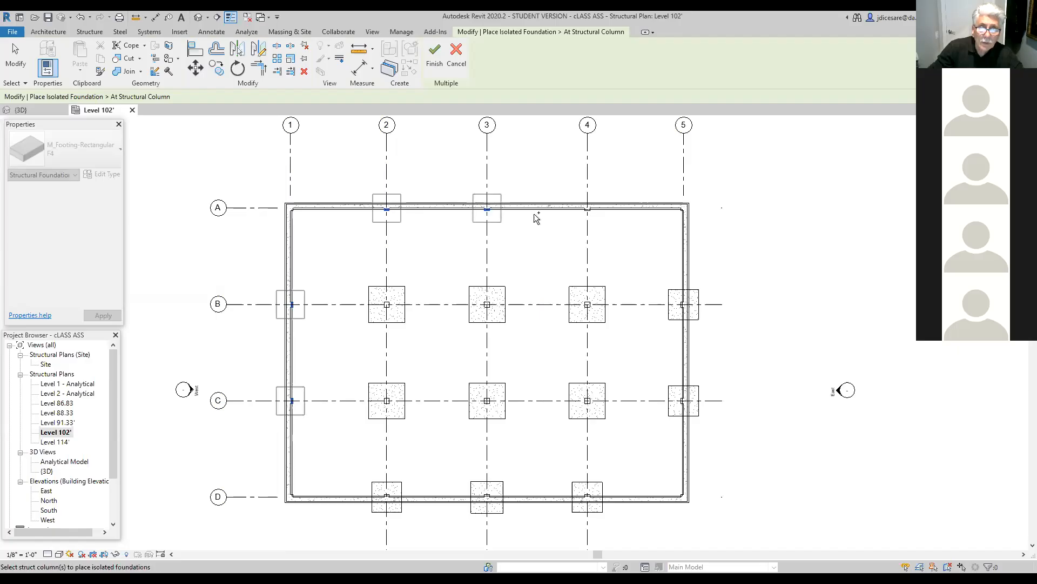
{"action": "left_click", "coordinate": [591, 212]}
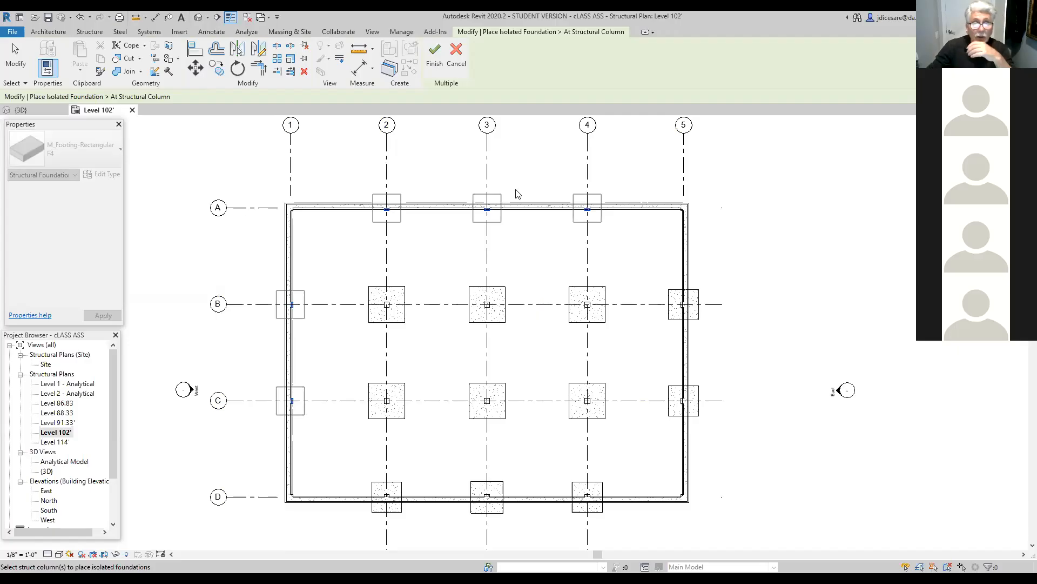
{"action": "left_click", "coordinate": [434, 58]}
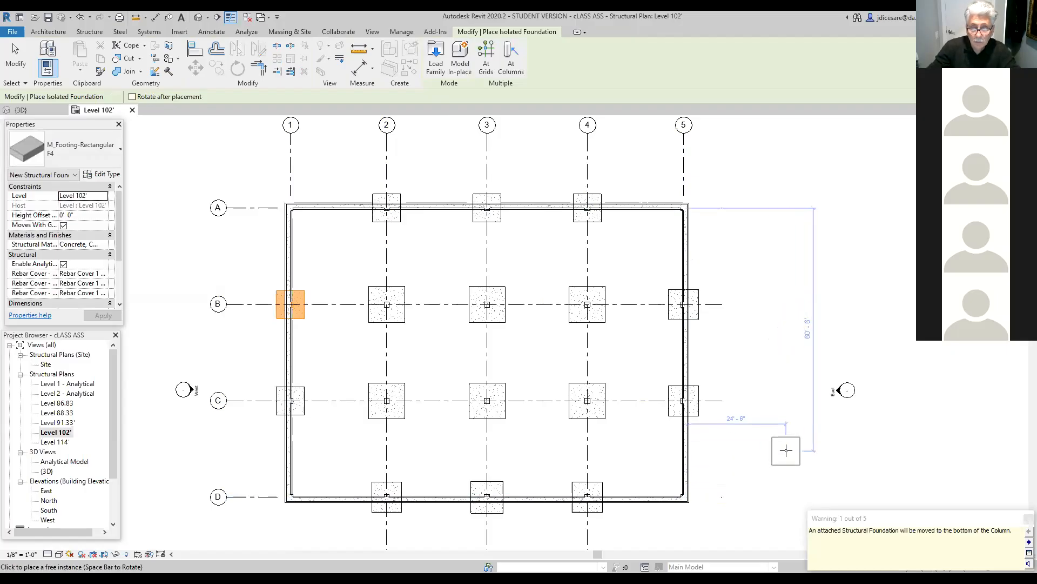
{"action": "key", "text": "Escape"}
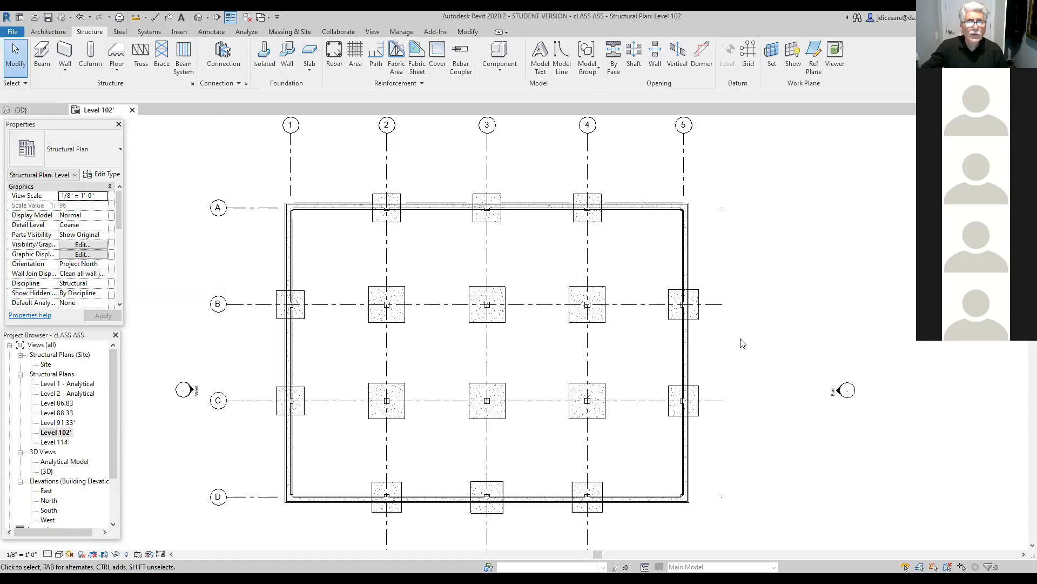
Open the default 3D view and display the foundation model in the Wireframe visual style.
{"action": "left_click", "coordinate": [199, 18]}
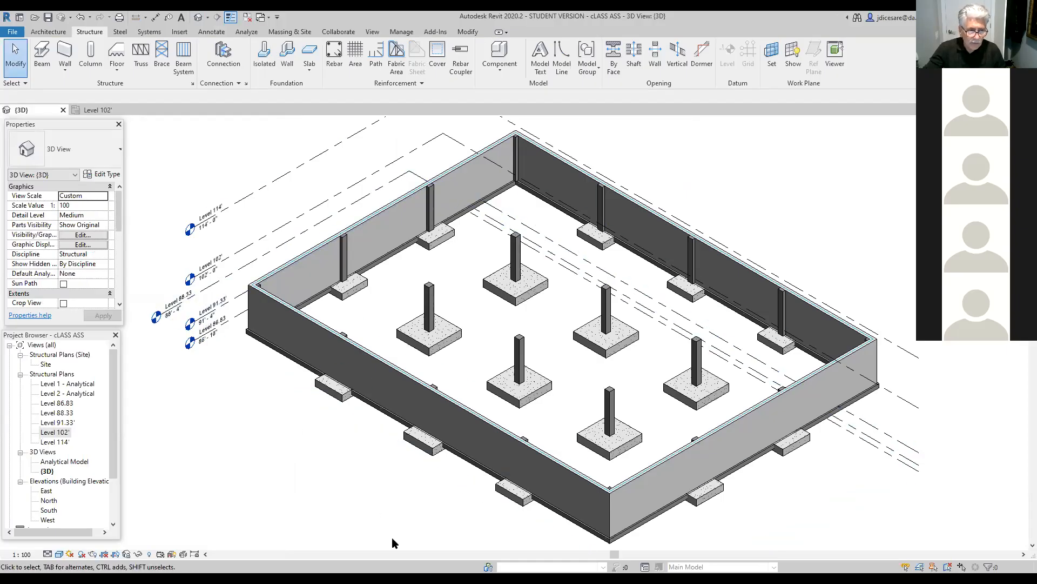
{"action": "left_click", "coordinate": [59, 554]}
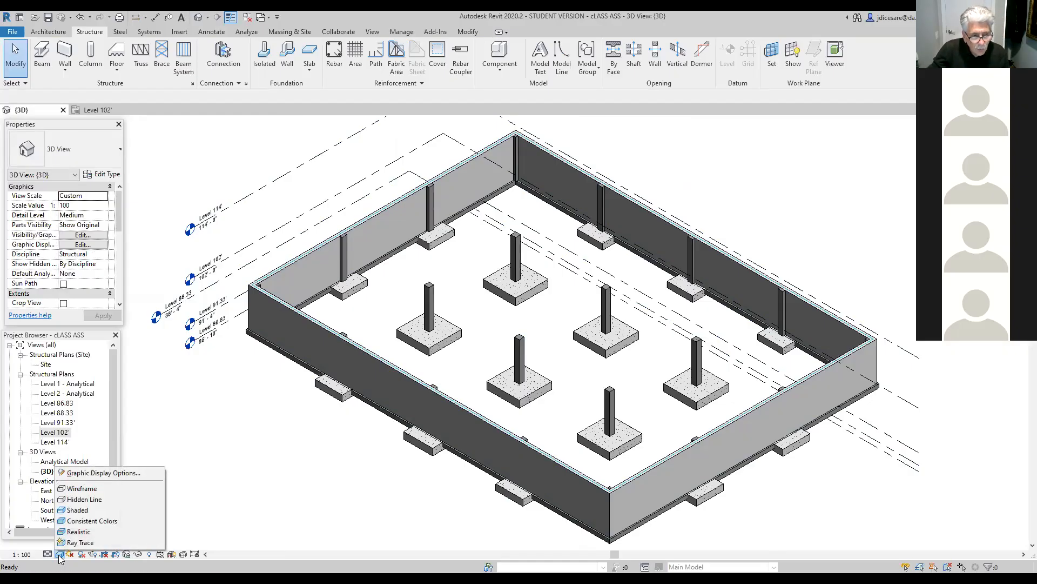
{"action": "left_click", "coordinate": [91, 489]}
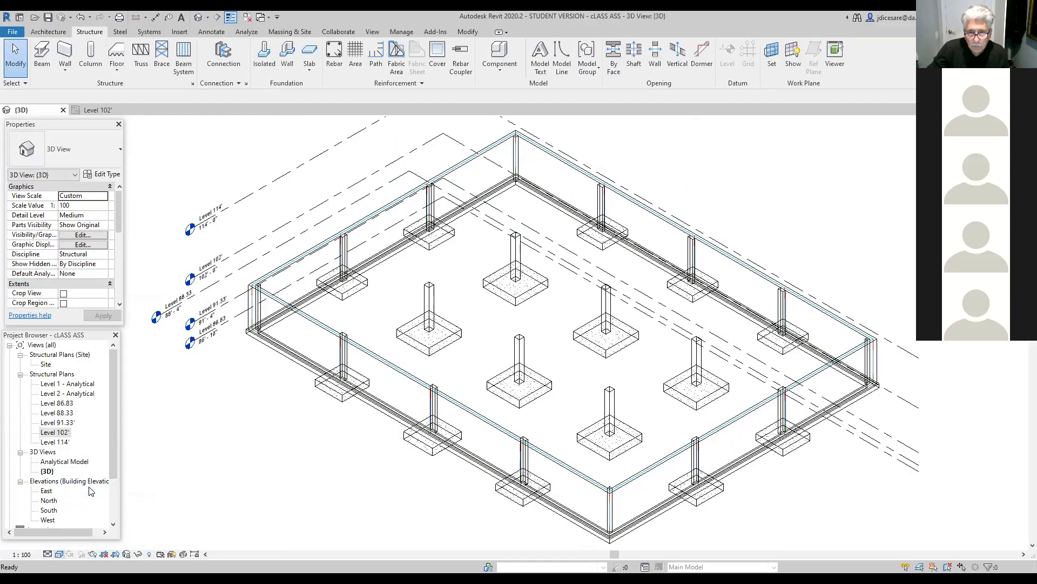
View the 3D foundation model in the Hidden Line visual style, followed by the Shaded style.
{"action": "left_click", "coordinate": [59, 554]}
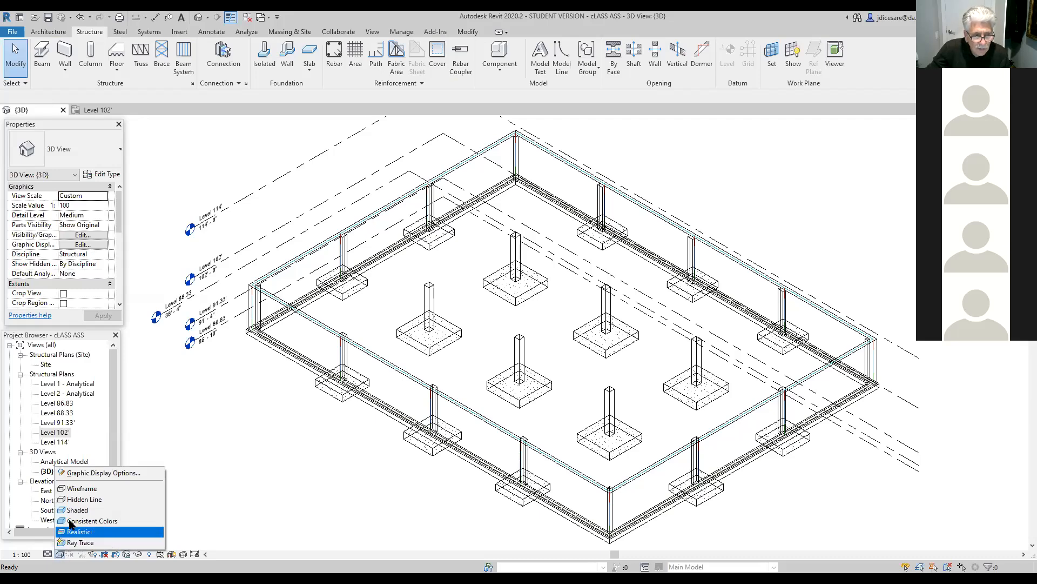
{"action": "left_click", "coordinate": [74, 500]}
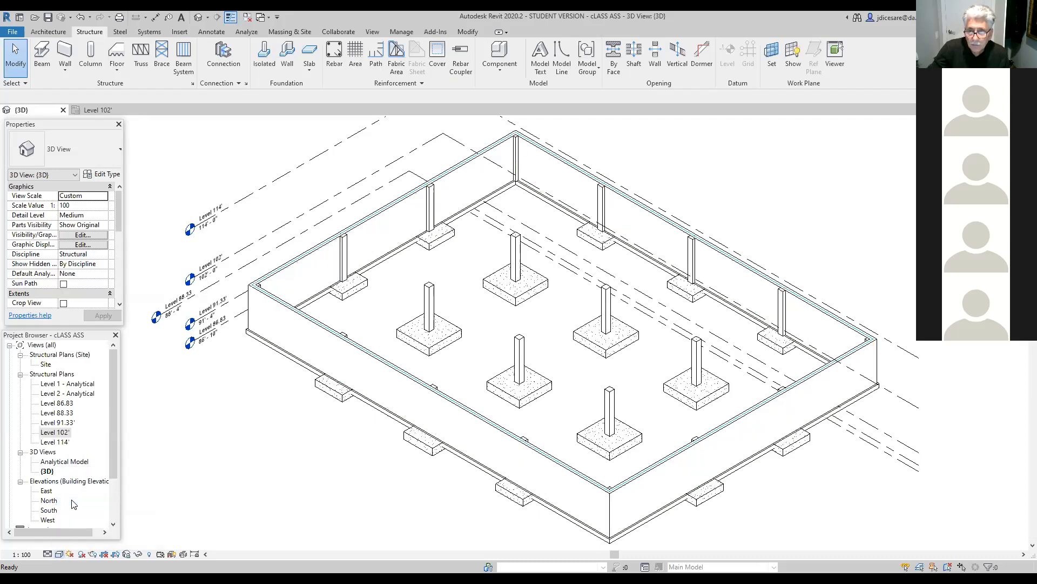
{"action": "left_click", "coordinate": [59, 554]}
{"action": "left_click", "coordinate": [76, 510]}
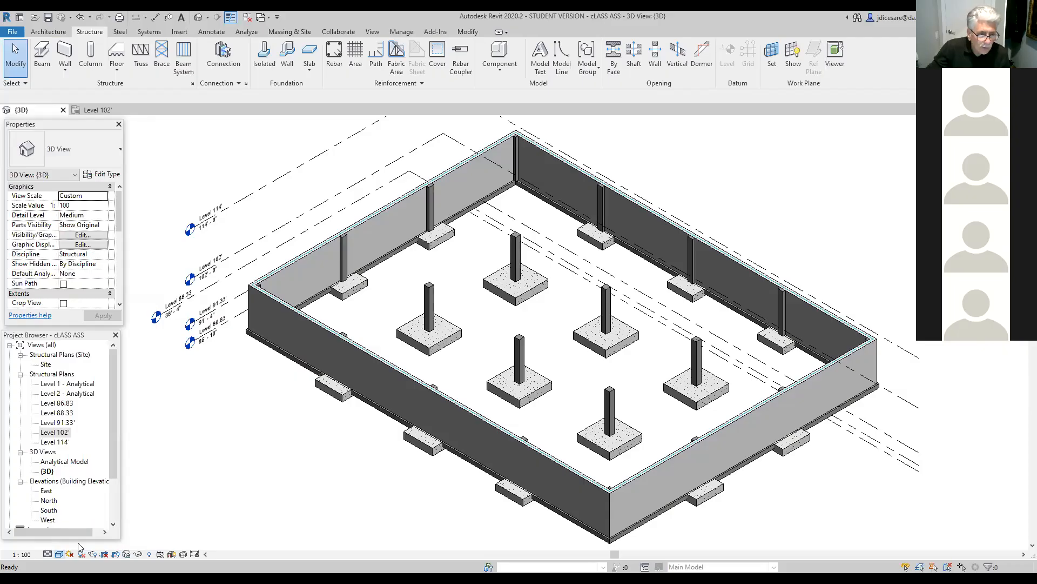
View the 3D foundation model in the Consistent Colors visual style, followed by the Realistic style.
{"action": "left_click", "coordinate": [62, 555]}
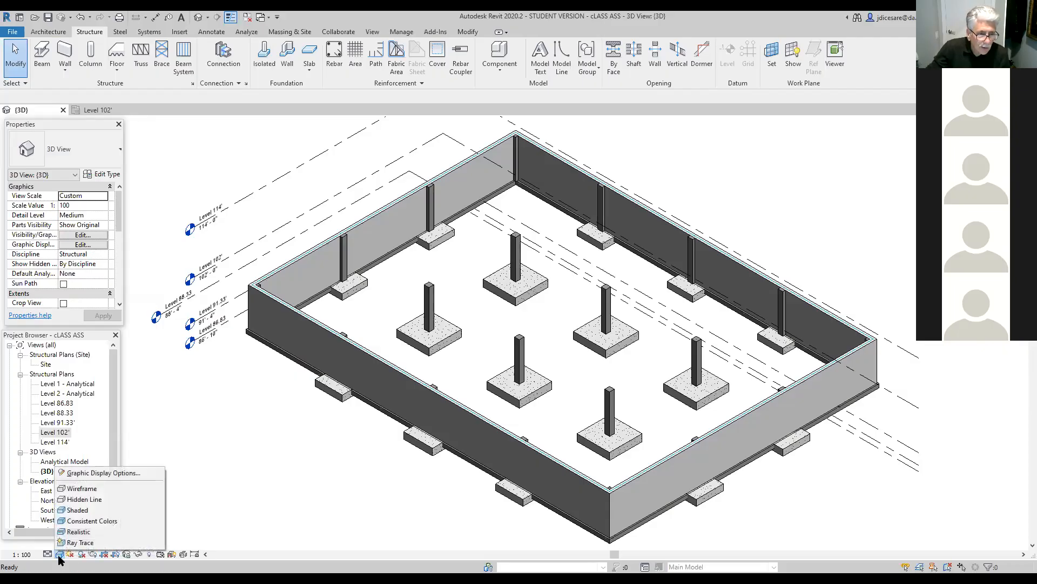
{"action": "left_click", "coordinate": [92, 521]}
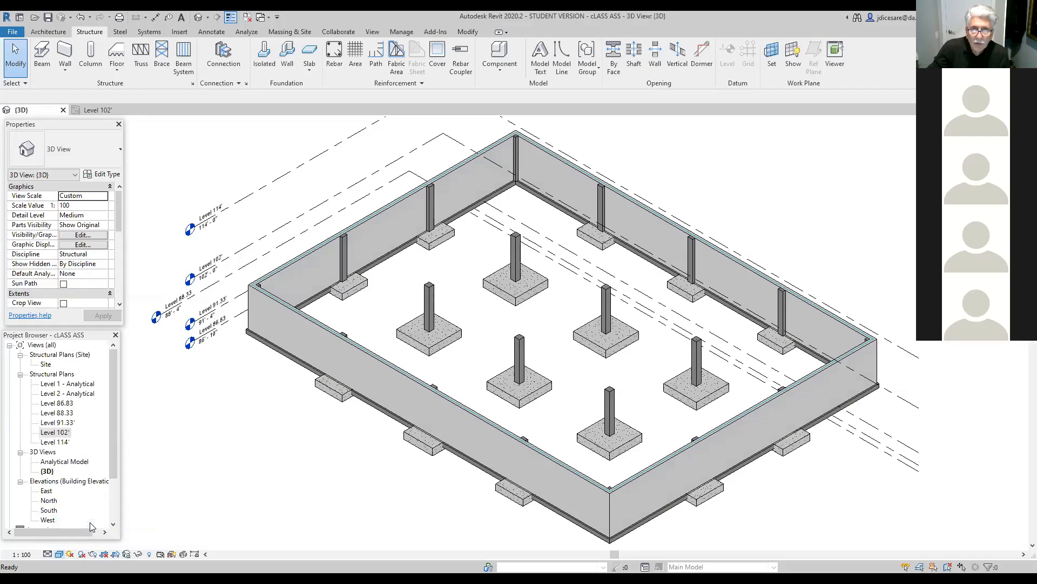
{"action": "left_click", "coordinate": [60, 554]}
{"action": "left_click", "coordinate": [75, 531]}
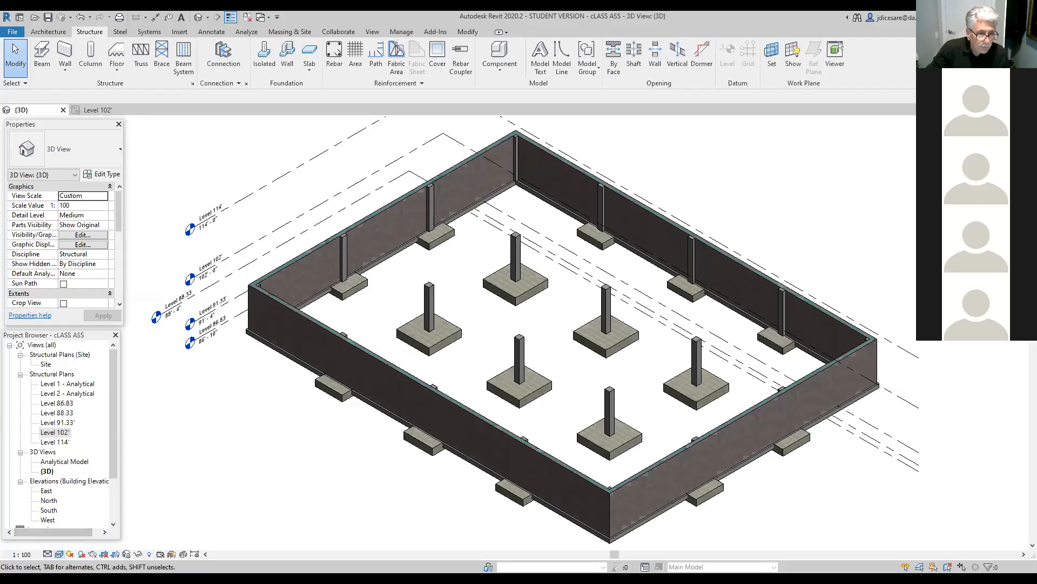
Set the 3D view to the Shaded style and start placing an isolated foundation in the Level 102' plan.
{"action": "left_click", "coordinate": [58, 555]}
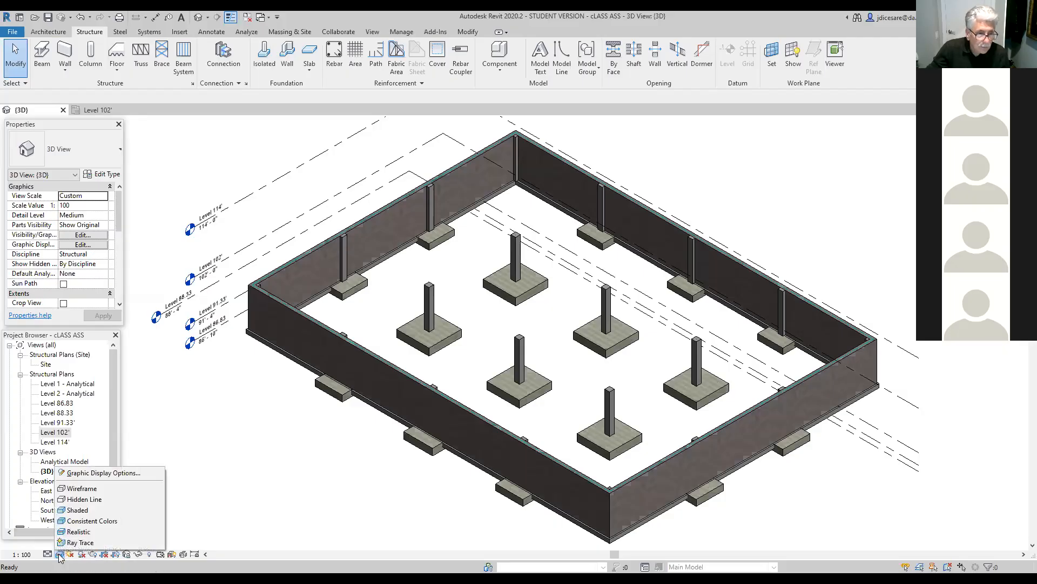
{"action": "left_click", "coordinate": [86, 511]}
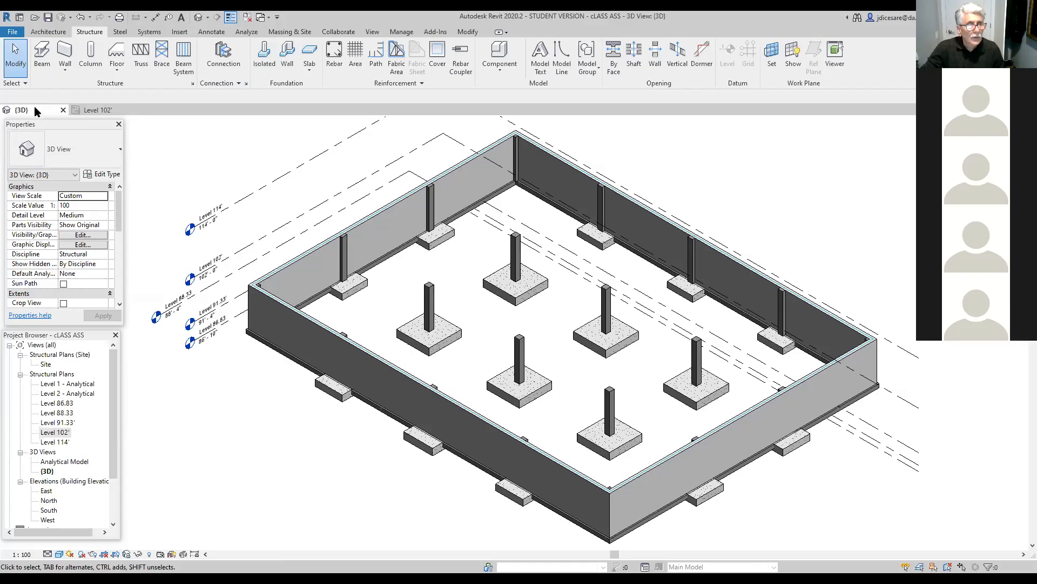
{"action": "left_click", "coordinate": [99, 112]}
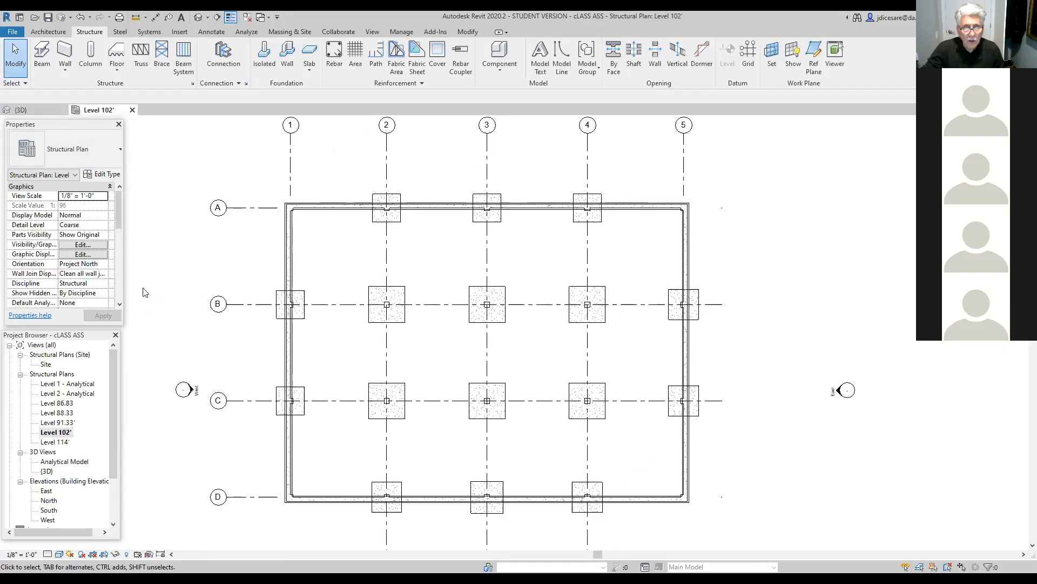
{"action": "left_click", "coordinate": [264, 65]}
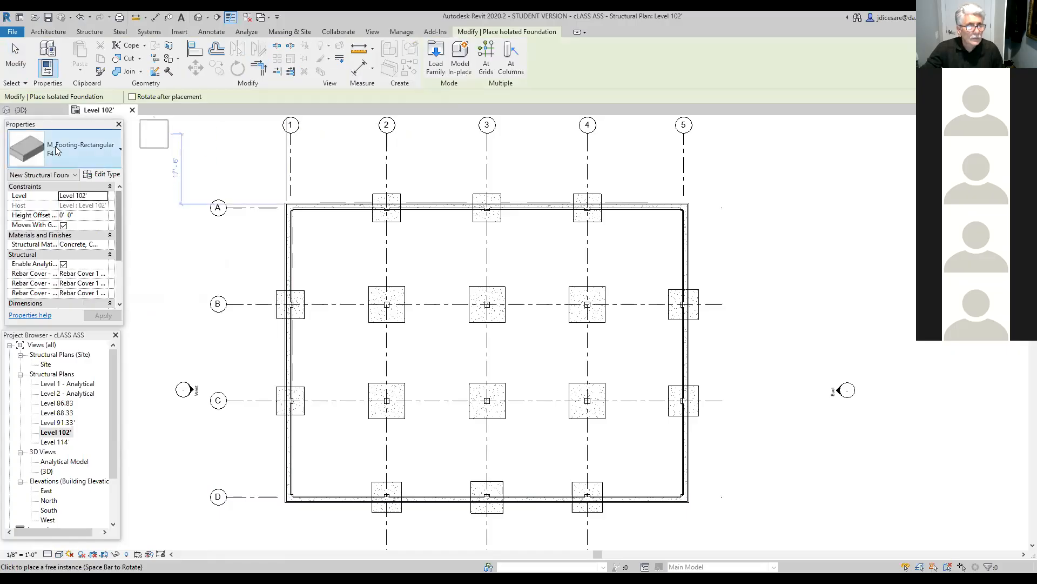
{"action": "left_click", "coordinate": [111, 178]}
{"action": "left_click", "coordinate": [594, 165]}
{"action": "left_click", "coordinate": [483, 280]}
{"action": "key", "text": "BackSpace"}
{"action": "key", "text": "BackSpace"}
{"action": "key", "text": "BackSpace"}
{"action": "type", "text": "5"}
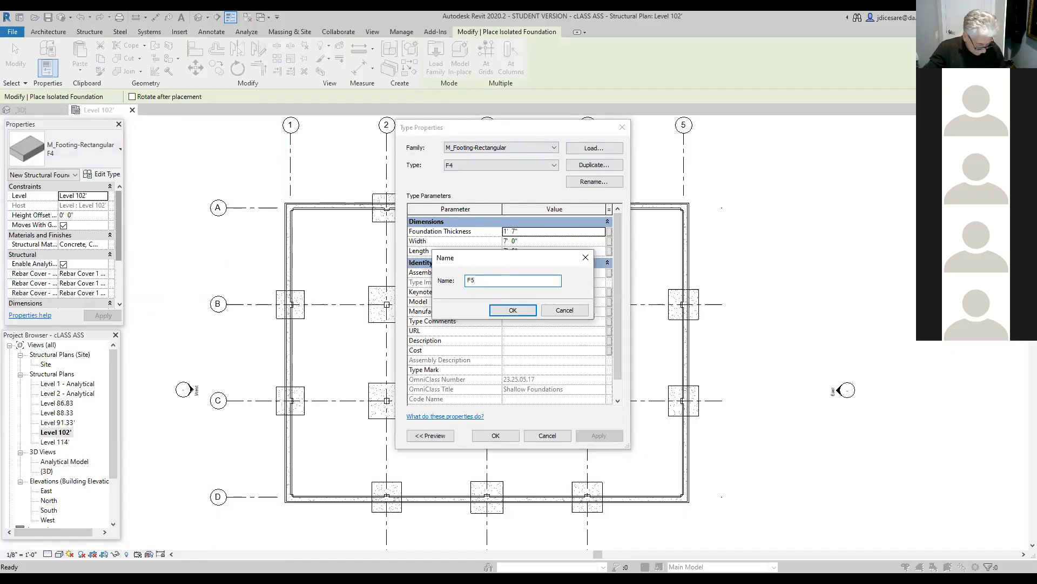
{"action": "left_click", "coordinate": [521, 313]}
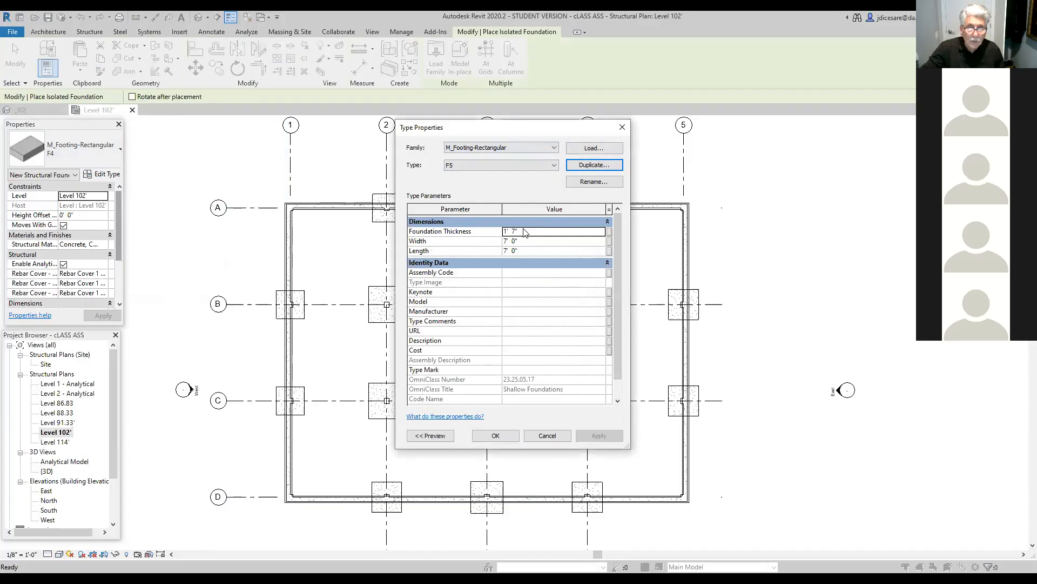
{"action": "left_click", "coordinate": [514, 222]}
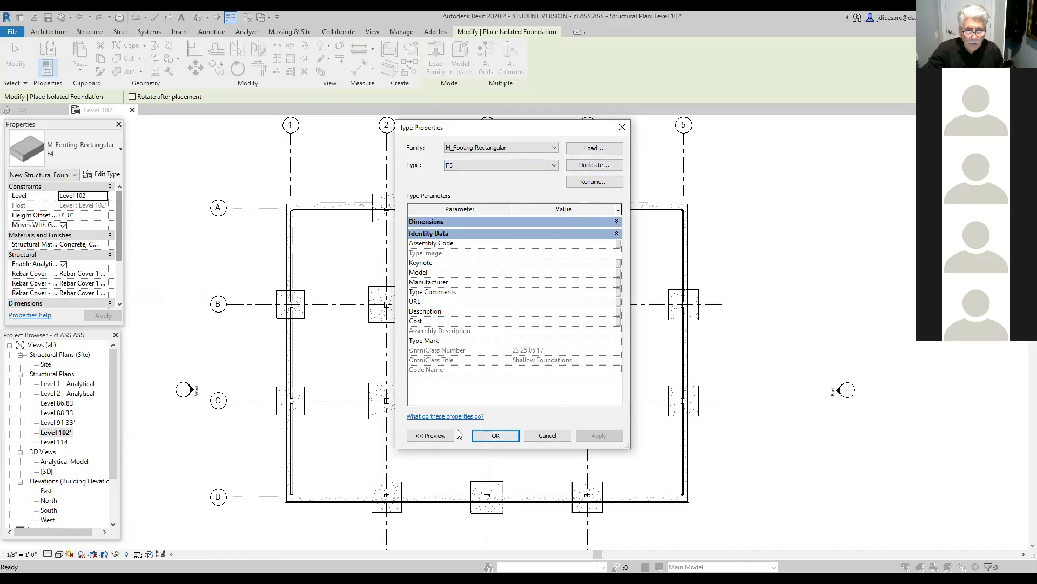
{"action": "left_click", "coordinate": [551, 436]}
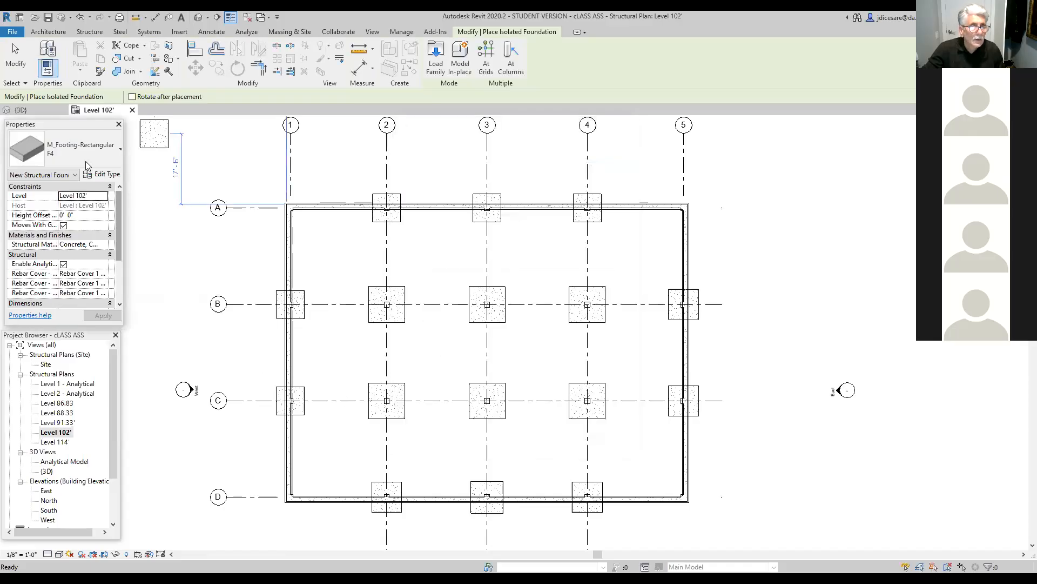
Duplicate the F4 rectangular footing type as a new type named F5.
{"action": "left_click", "coordinate": [108, 174]}
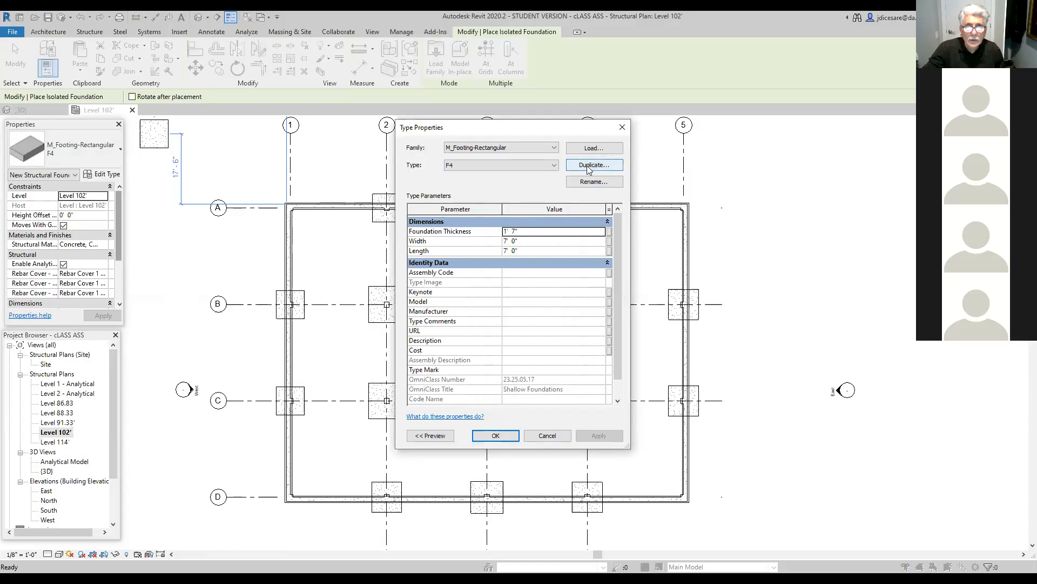
{"action": "left_click", "coordinate": [593, 166]}
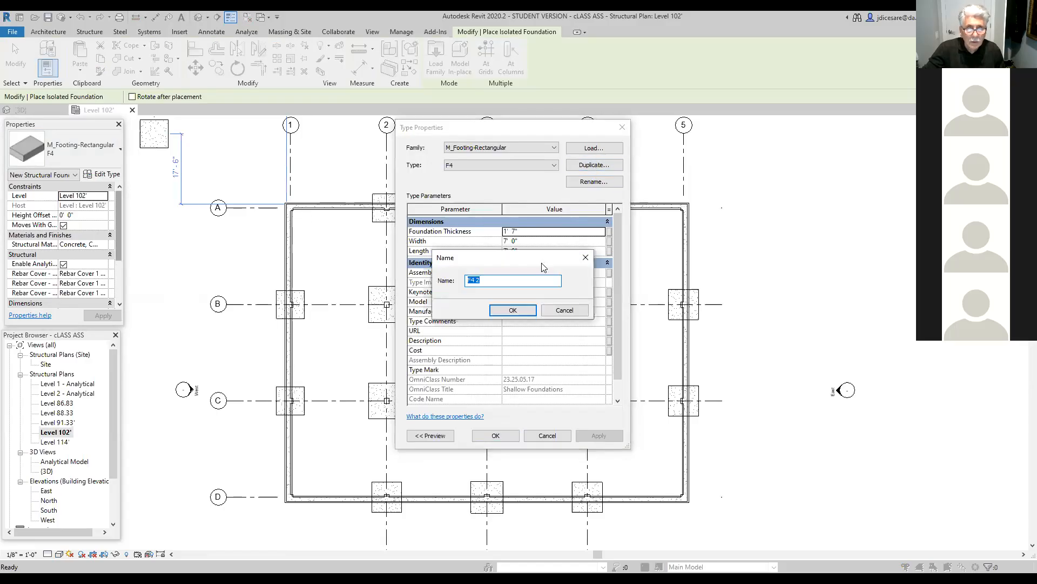
{"action": "left_click", "coordinate": [488, 283]}
{"action": "key", "text": "BackSpace"}
{"action": "key", "text": "BackSpace"}
{"action": "type", "text": "5"}
{"action": "left_click", "coordinate": [517, 312]}
Set the F5 footing type's foundation thickness to 1' 6" and its width and length to 6.5 feet each.
{"action": "left_click", "coordinate": [527, 231]}
{"action": "left_click", "coordinate": [515, 231]}
{"action": "key", "text": "BackSpace"}
{"action": "type", "text": "6"}
{"action": "left_click", "coordinate": [523, 241]}
{"action": "left_click", "coordinate": [506, 241]}
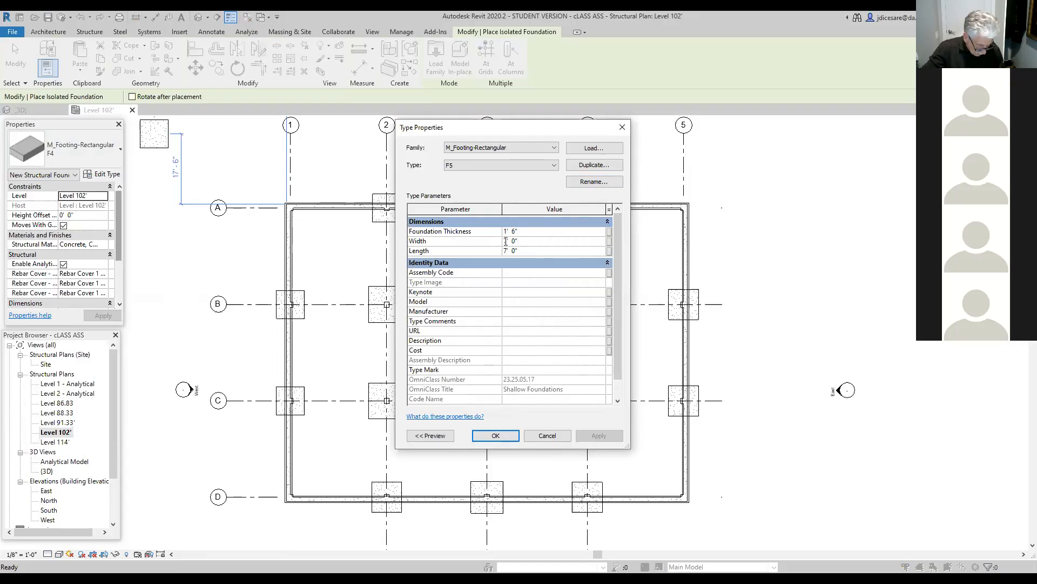
{"action": "left_click_drag", "start_coordinate": [529, 242], "coordinate": [472, 244]}
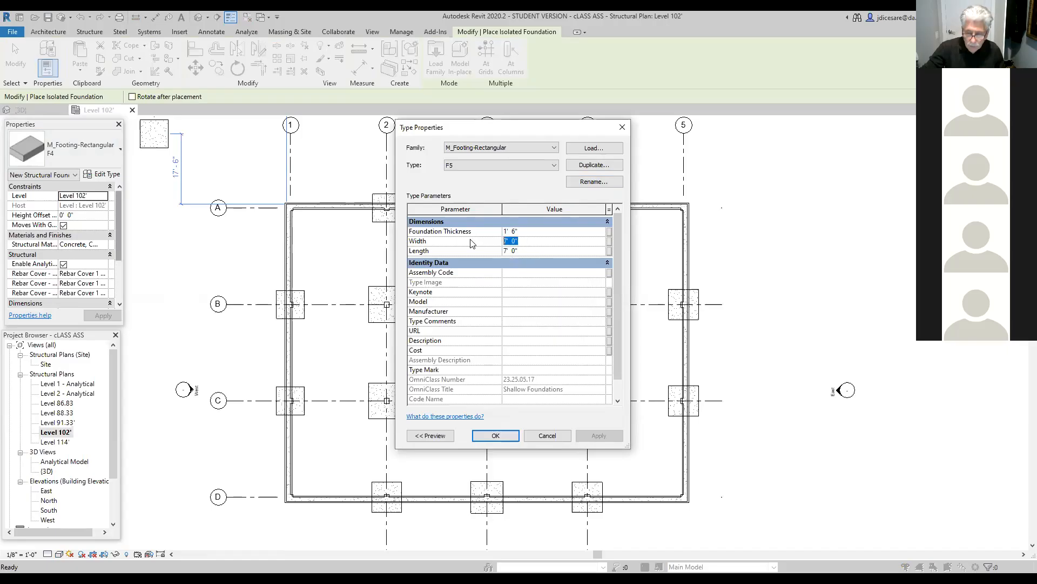
{"action": "type", "text": "6.5"}
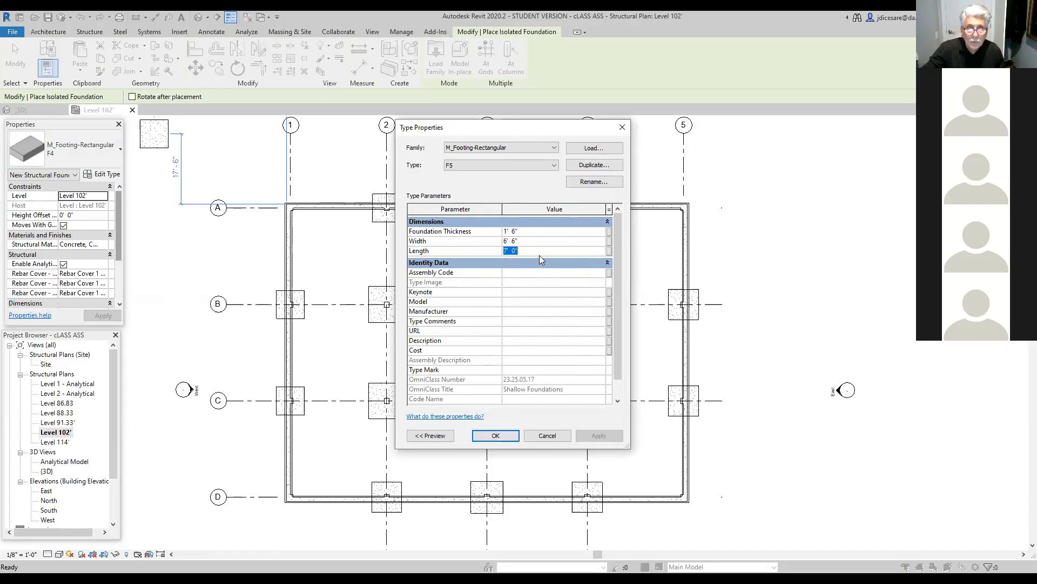
{"action": "type", "text": "6.5"}
{"action": "left_click", "coordinate": [509, 436]}
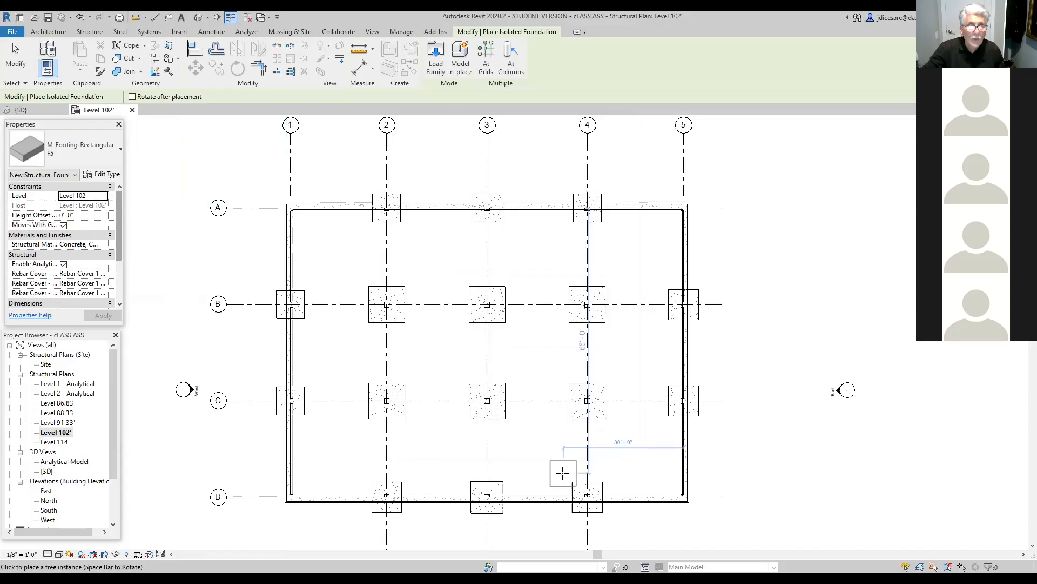
Place F5 footings at the corner columns A-1, A-5, D-5 and D-1, and exit the placement command.
{"action": "left_click", "coordinate": [510, 54]}
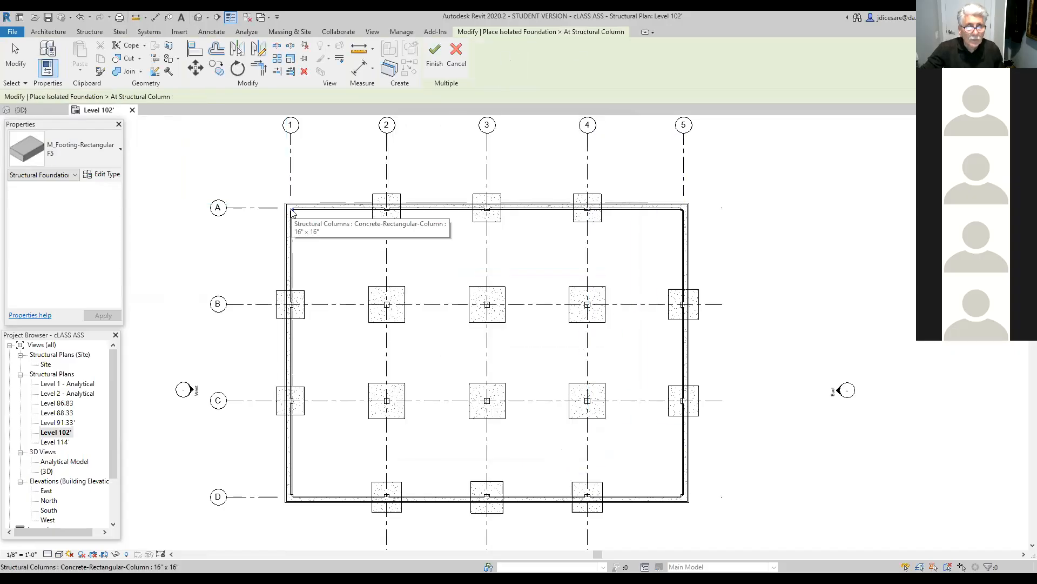
{"action": "left_click", "coordinate": [292, 212]}
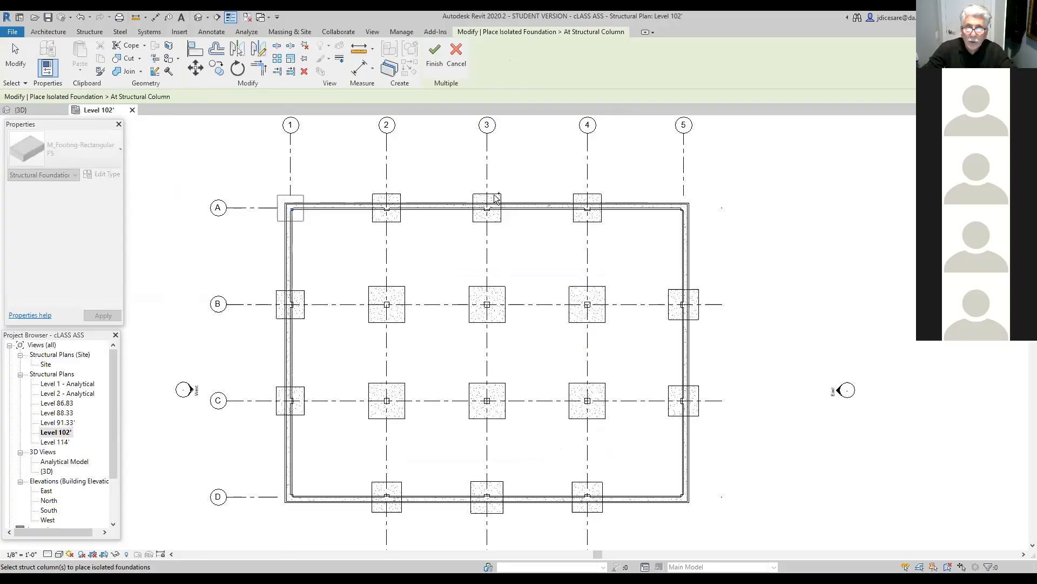
{"action": "left_click", "coordinate": [681, 214]}
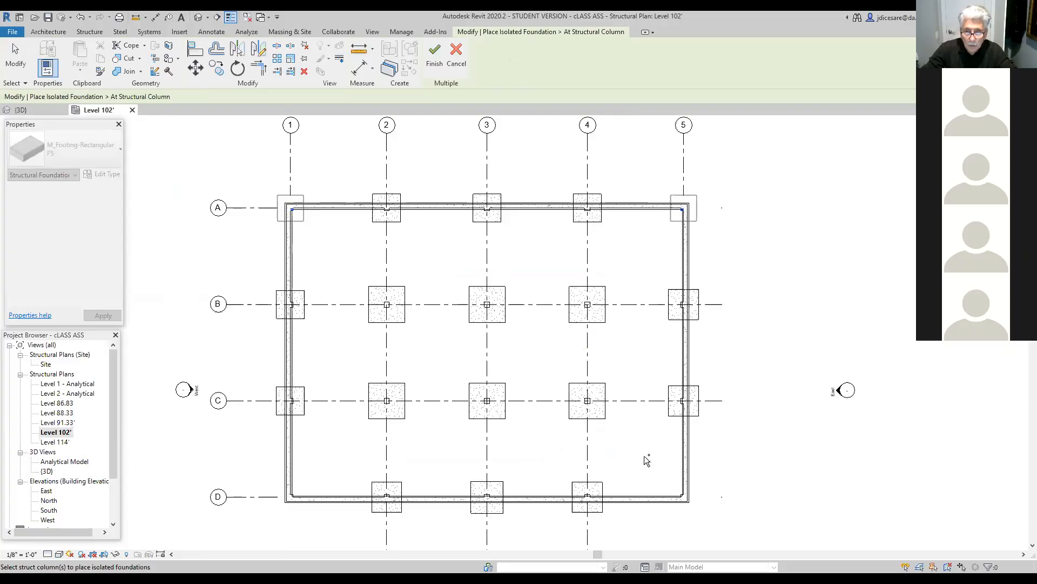
{"action": "left_click", "coordinate": [682, 496]}
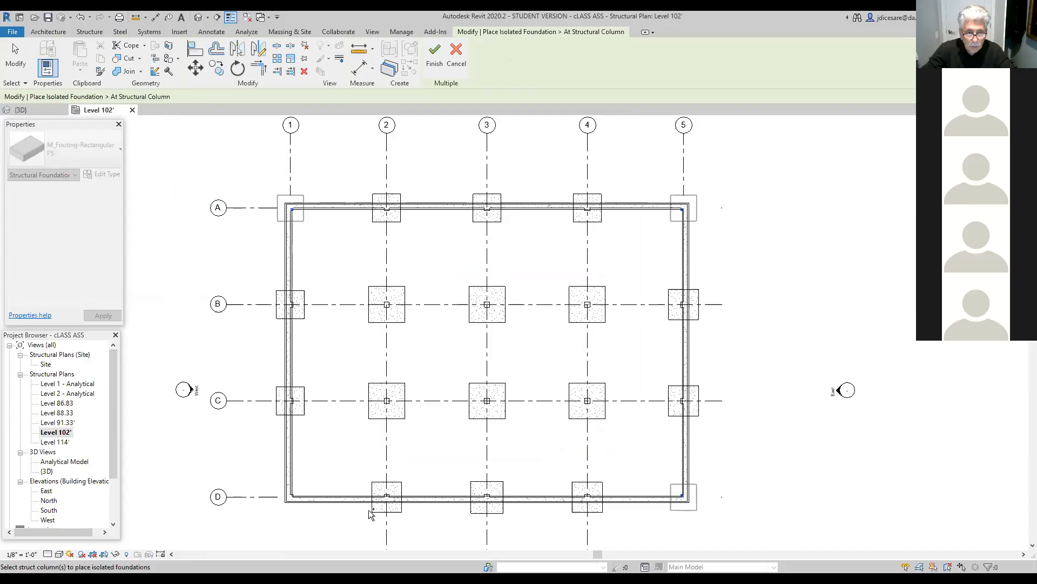
{"action": "left_click", "coordinate": [295, 498]}
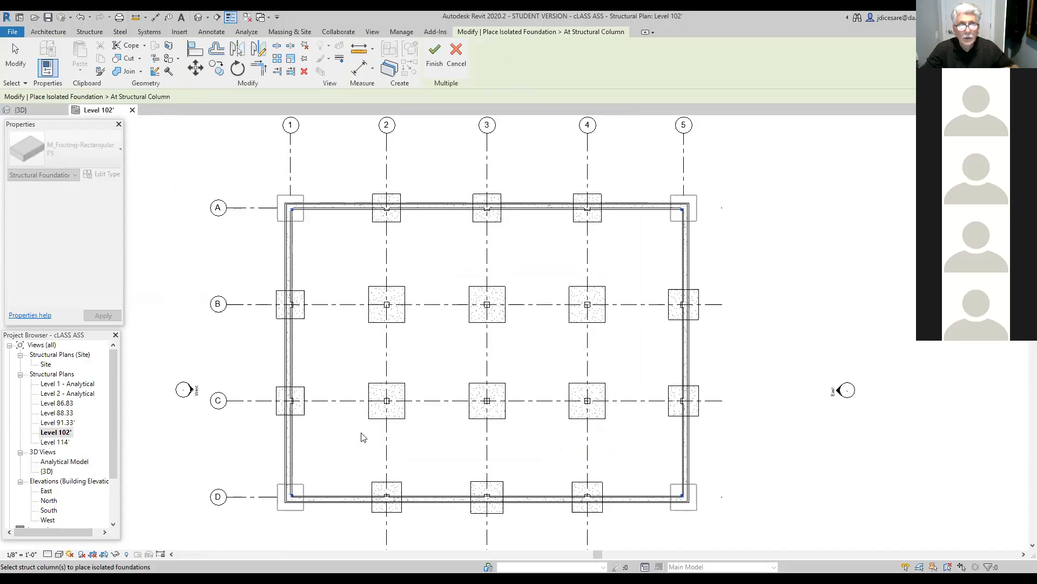
{"action": "left_click", "coordinate": [434, 57]}
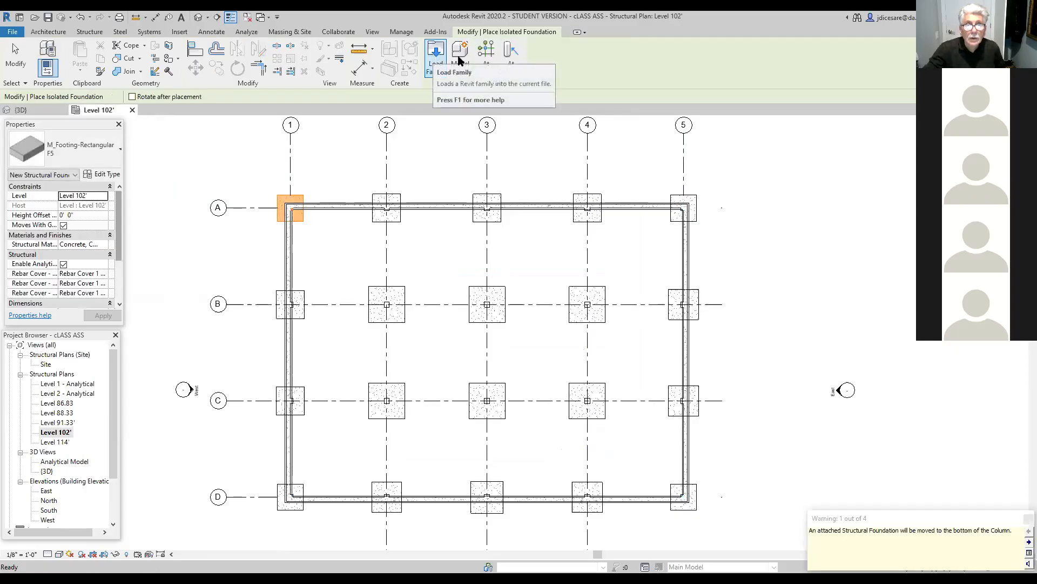
{"action": "key", "text": "Escape"}
{"action": "key", "text": "Escape"}
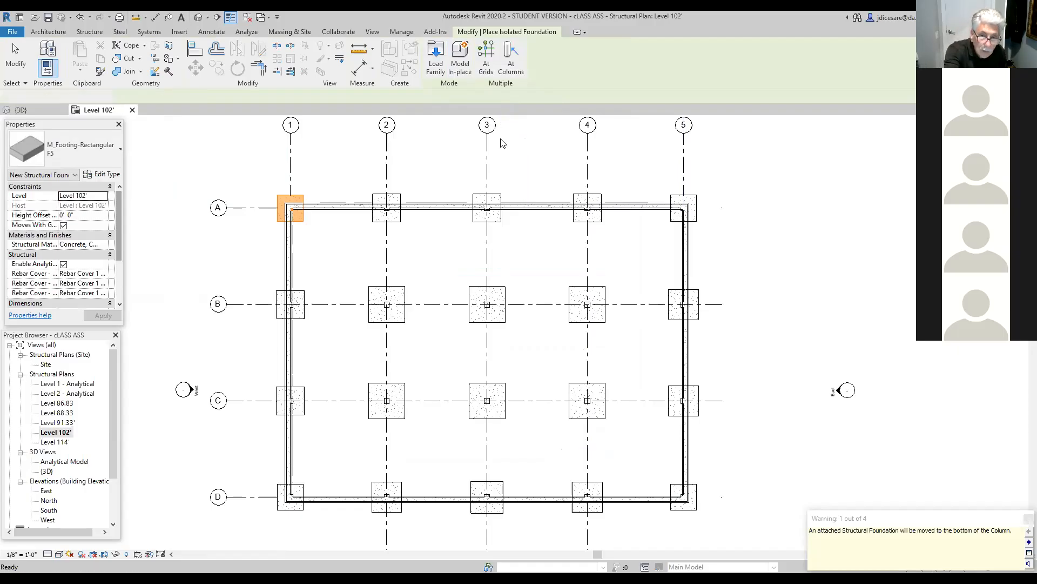
{"action": "key", "text": "Return"}
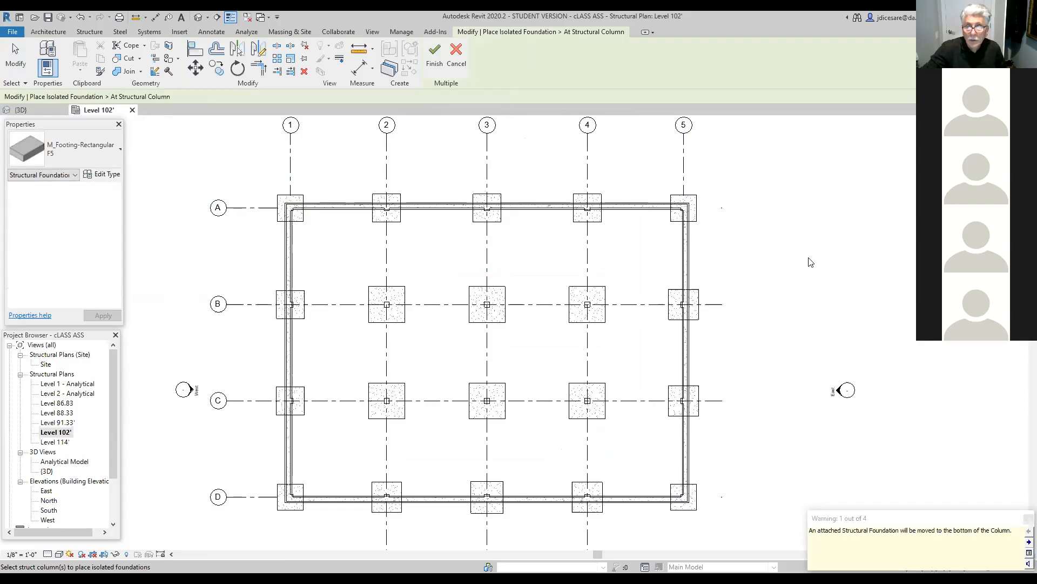
{"action": "left_click", "coordinate": [433, 53]}
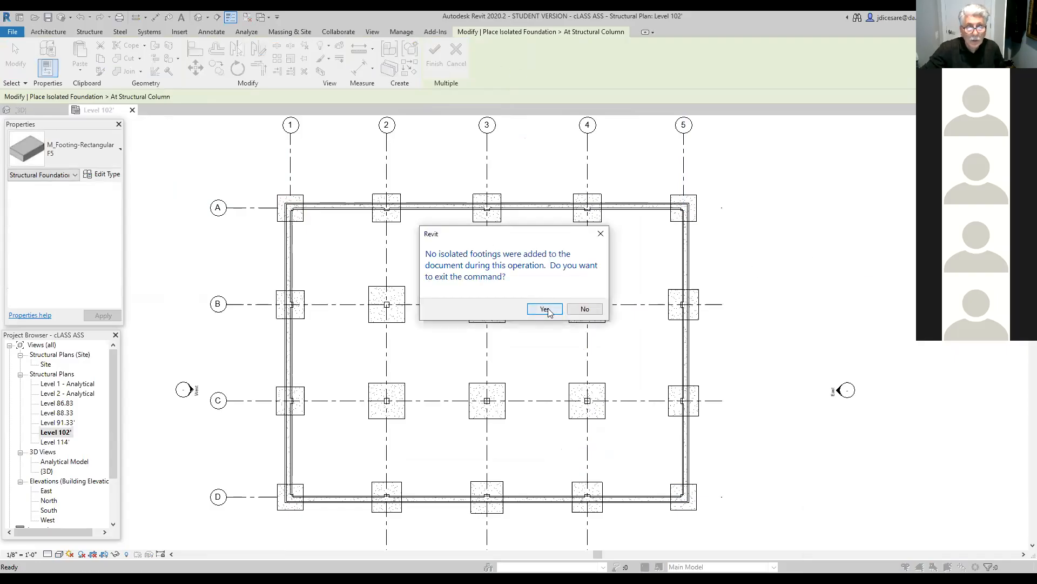
{"action": "key", "text": "Return"}
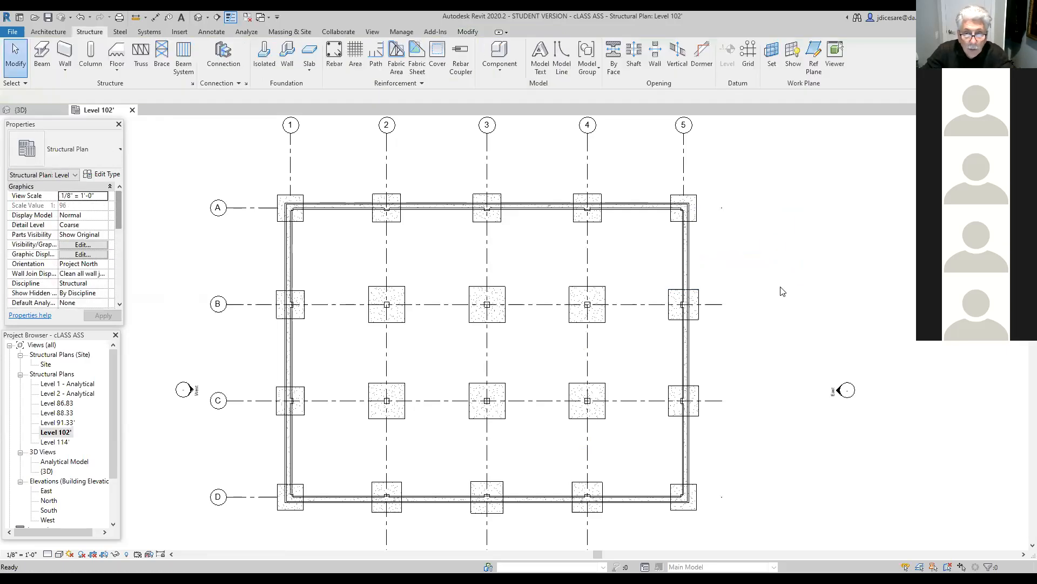
{"action": "scroll", "coordinate": [765, 302], "scroll_direction": "down", "scroll_amount": 2}
{"action": "scroll", "coordinate": [766, 303], "scroll_direction": "up", "scroll_amount": 1}
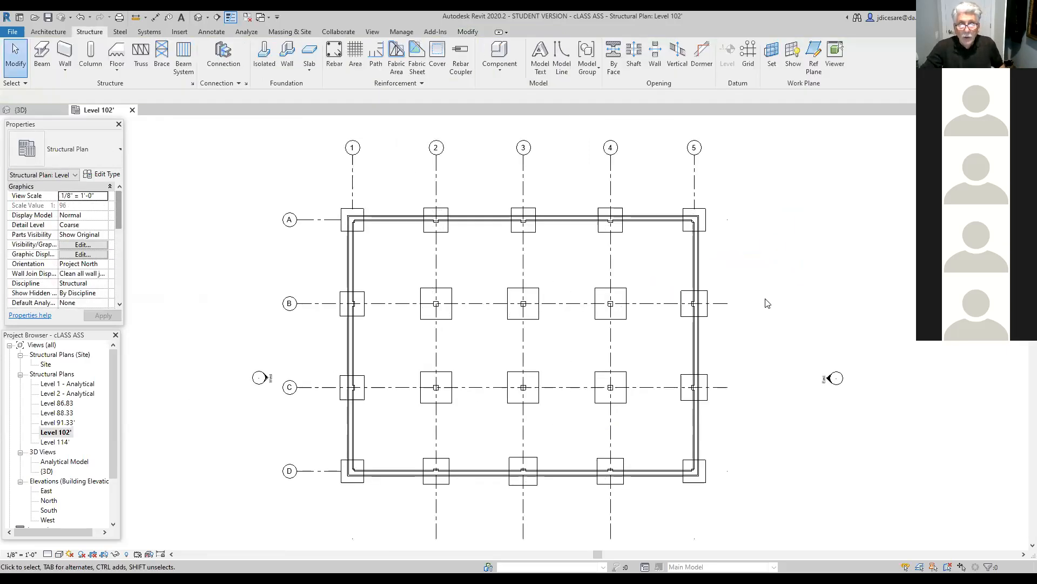
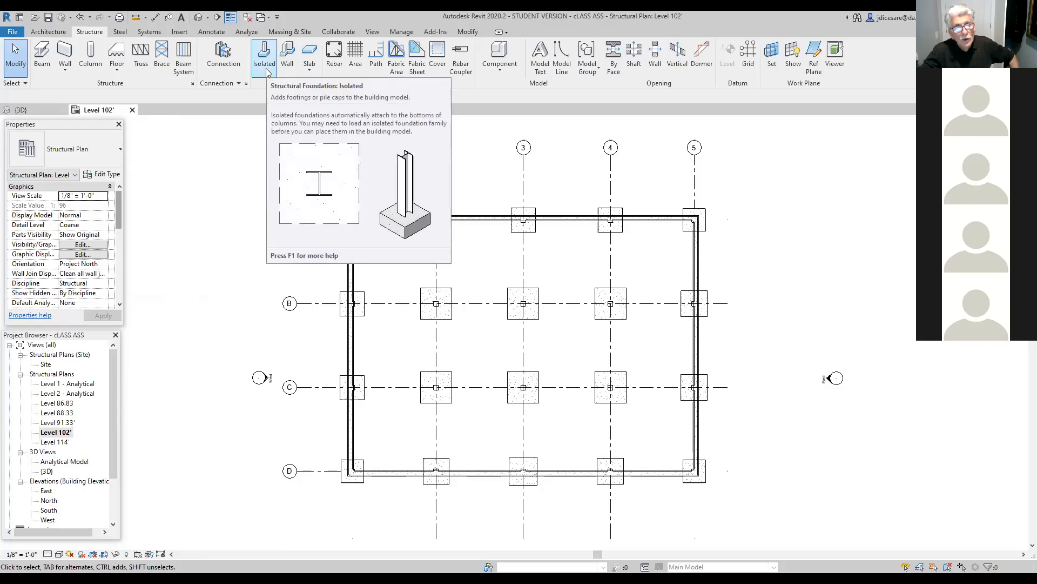
{"action": "left_click", "coordinate": [266, 72]}
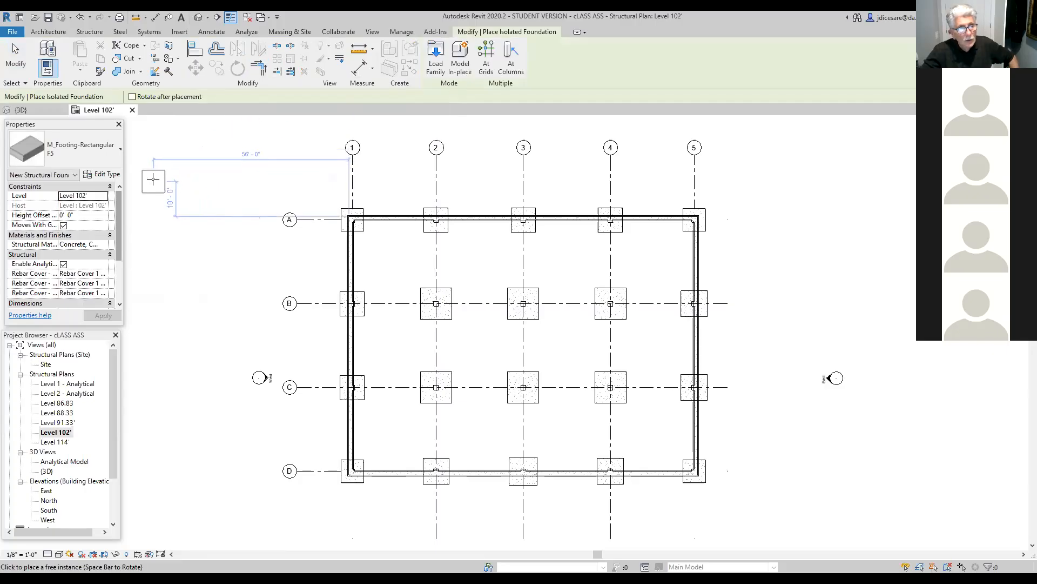
{"action": "key", "text": "Escape"}
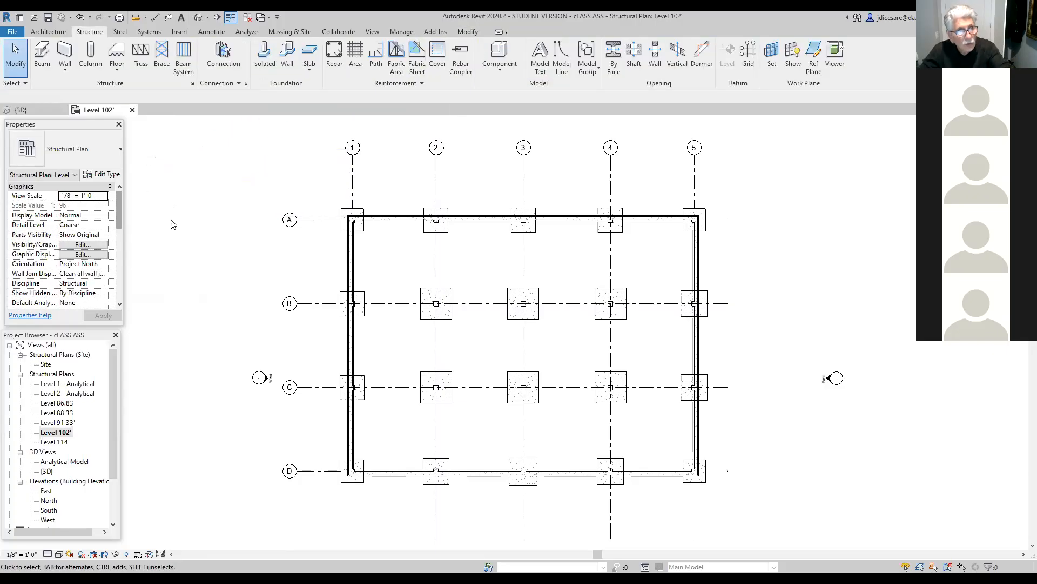
{"action": "left_click", "coordinate": [265, 57]}
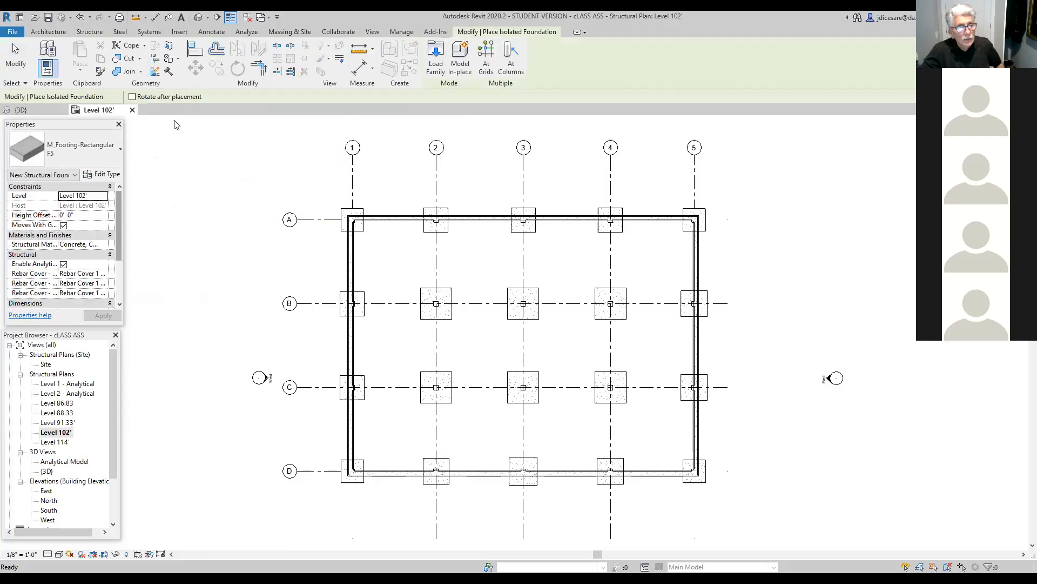
{"action": "left_click", "coordinate": [120, 152]}
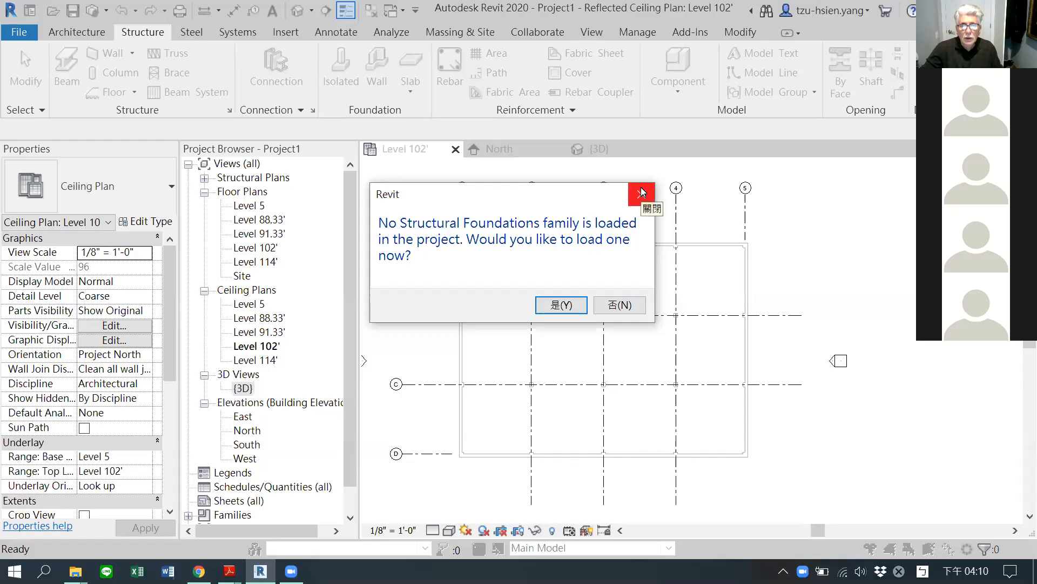
In Project1, start an isolated foundation, agree to load a family, and go up to the US Imperial library folder.
{"action": "left_click", "coordinate": [641, 192]}
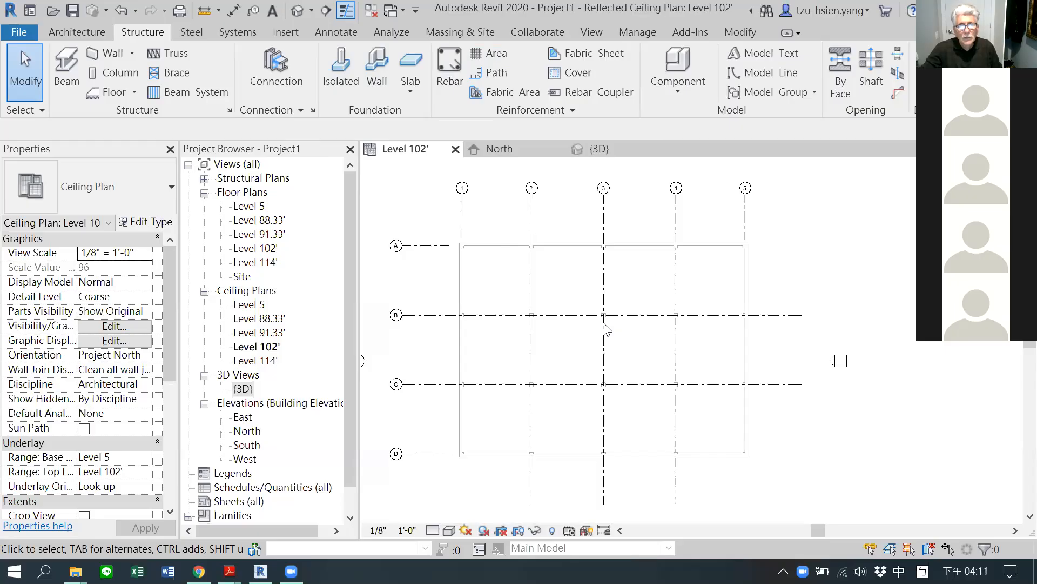
{"action": "left_click", "coordinate": [339, 82]}
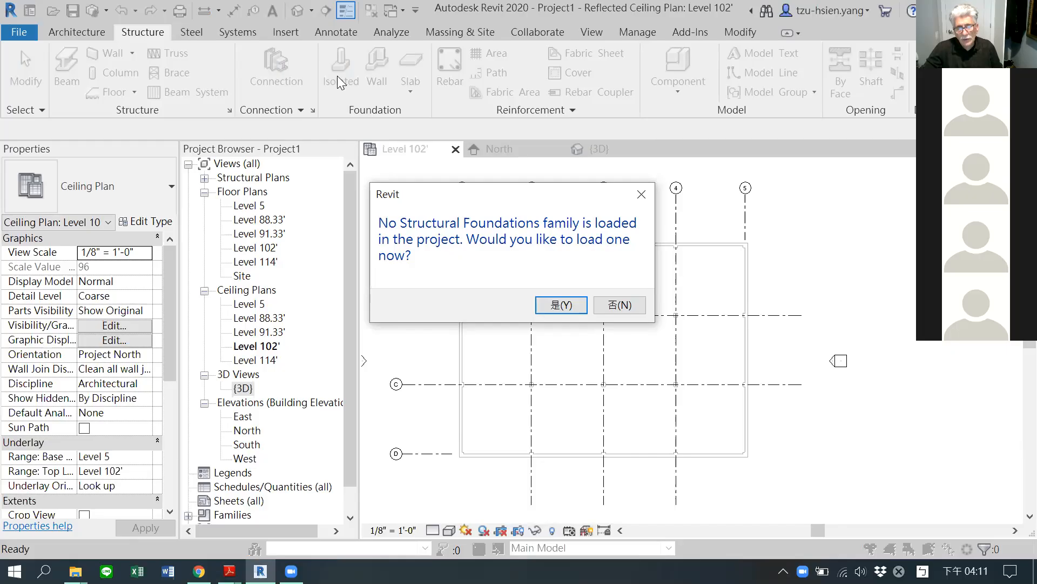
{"action": "key", "text": "Return"}
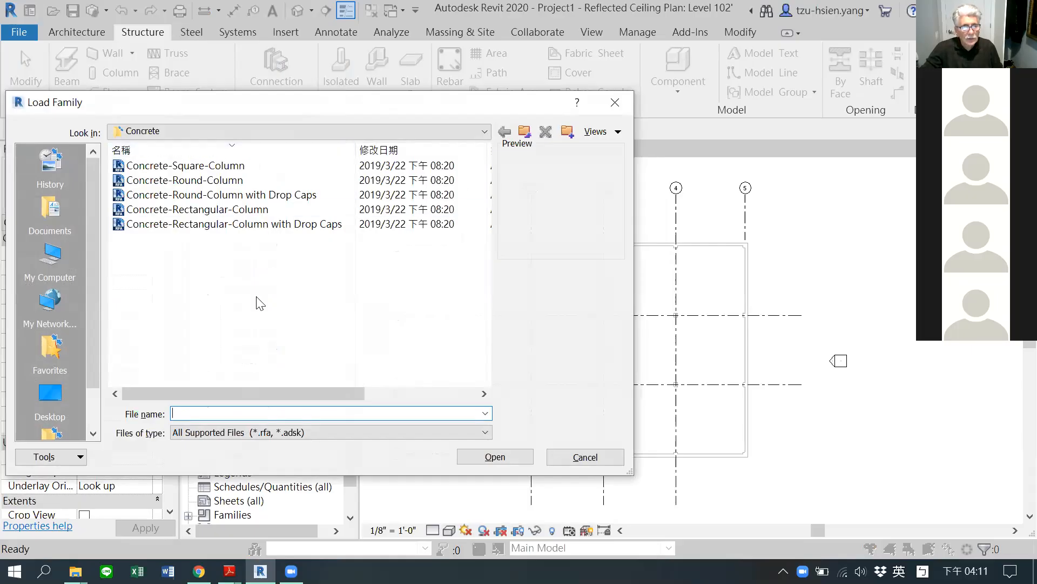
{"action": "left_click", "coordinate": [525, 132]}
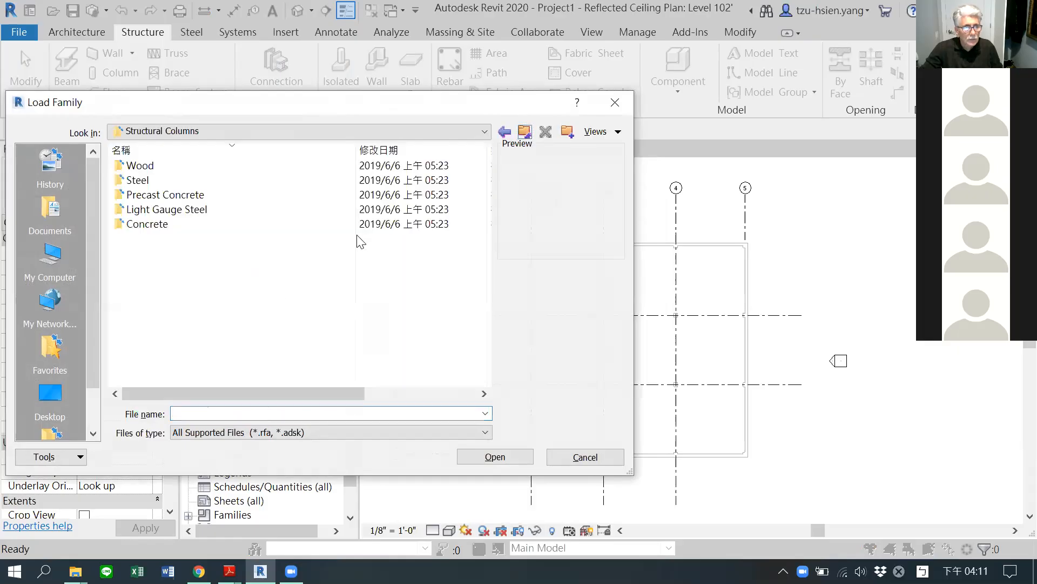
{"action": "double_click", "coordinate": [162, 224]}
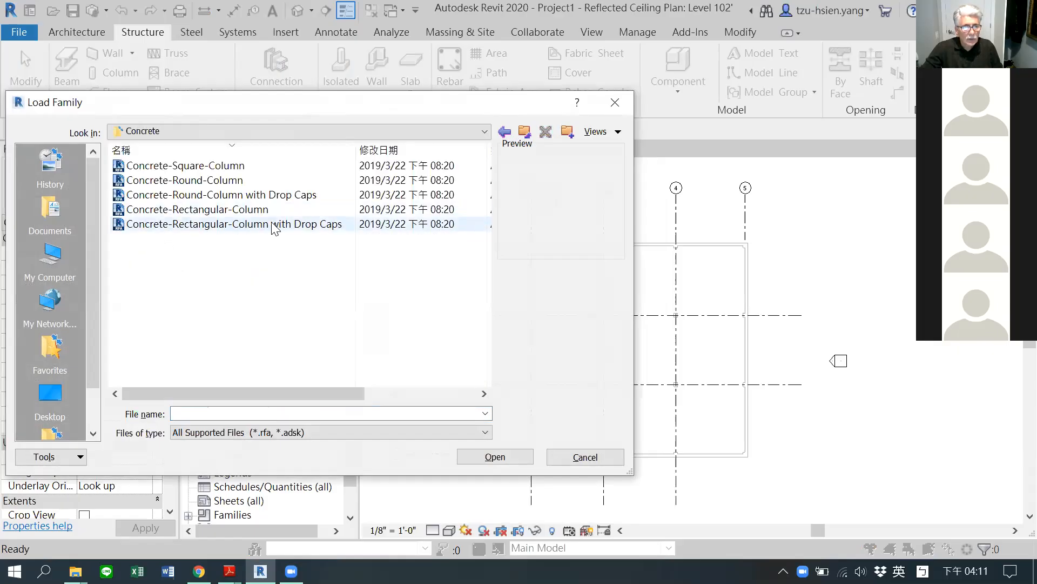
{"action": "left_click", "coordinate": [525, 132]}
{"action": "left_click", "coordinate": [525, 132]}
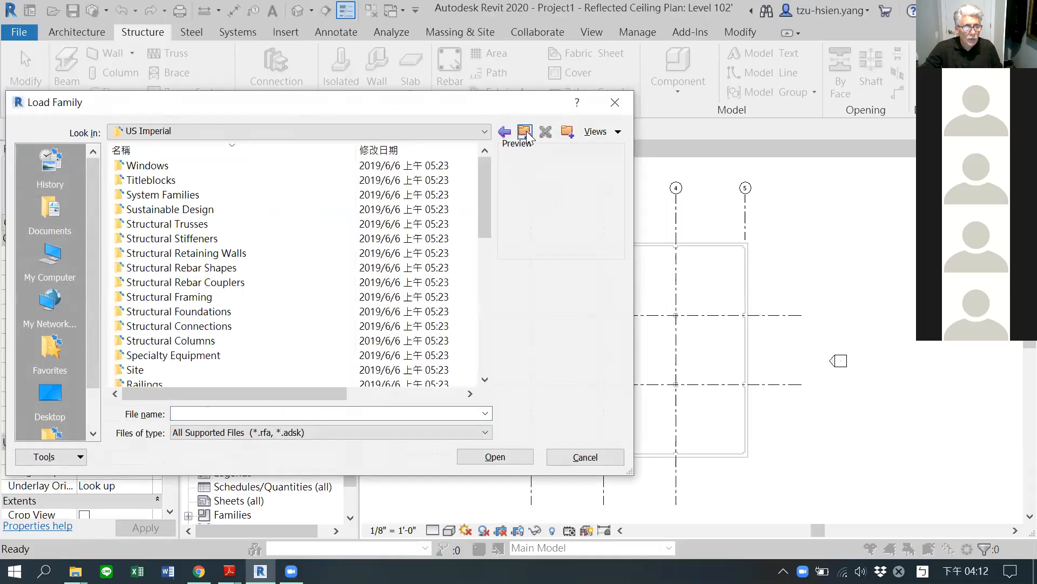
Look through the US Imperial library folders for Structural Foundations.
{"action": "left_click", "coordinate": [485, 380]}
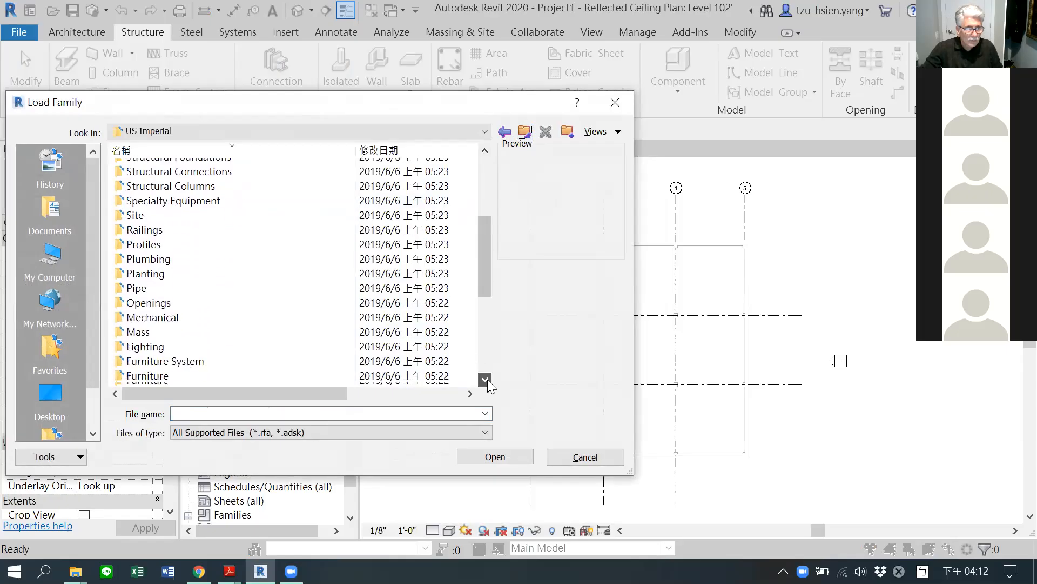
{"action": "double_click", "coordinate": [485, 380]}
{"action": "left_click", "coordinate": [485, 380]}
{"action": "left_click", "coordinate": [485, 380]}
{"action": "left_click", "coordinate": [485, 379]}
{"action": "left_click", "coordinate": [485, 379]}
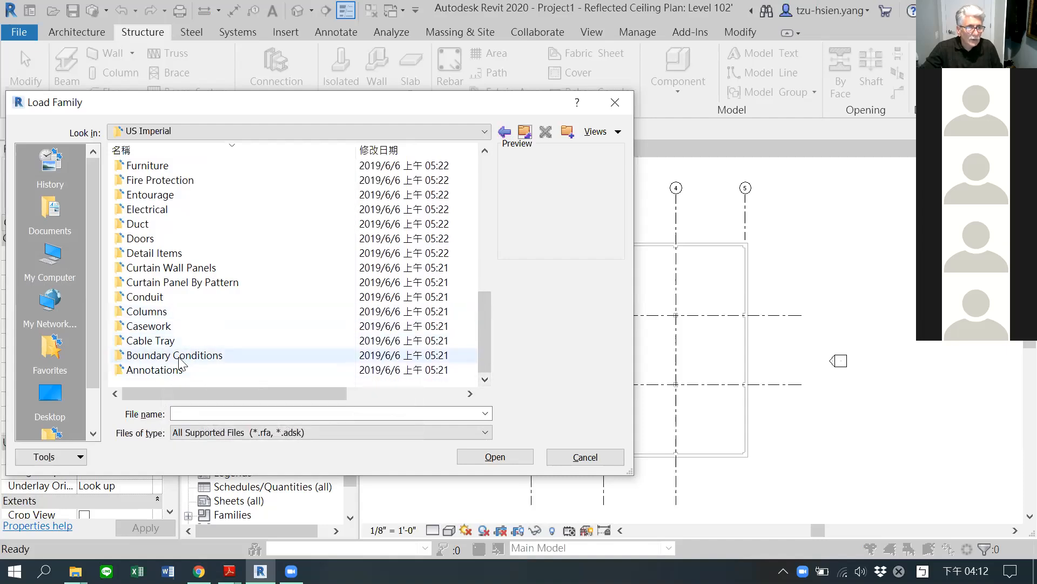
{"action": "scroll", "coordinate": [178, 319], "scroll_direction": "up", "scroll_amount": 6}
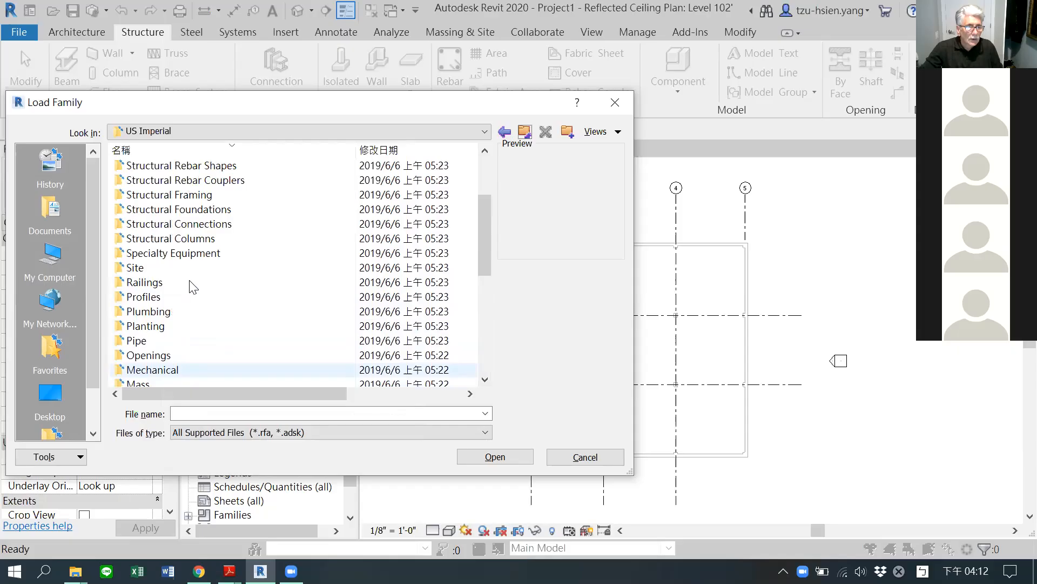
Load the Footing-Rectangular family from the Structural Foundations folder of the US Imperial library.
{"action": "scroll", "coordinate": [190, 286], "scroll_direction": "up", "scroll_amount": 1}
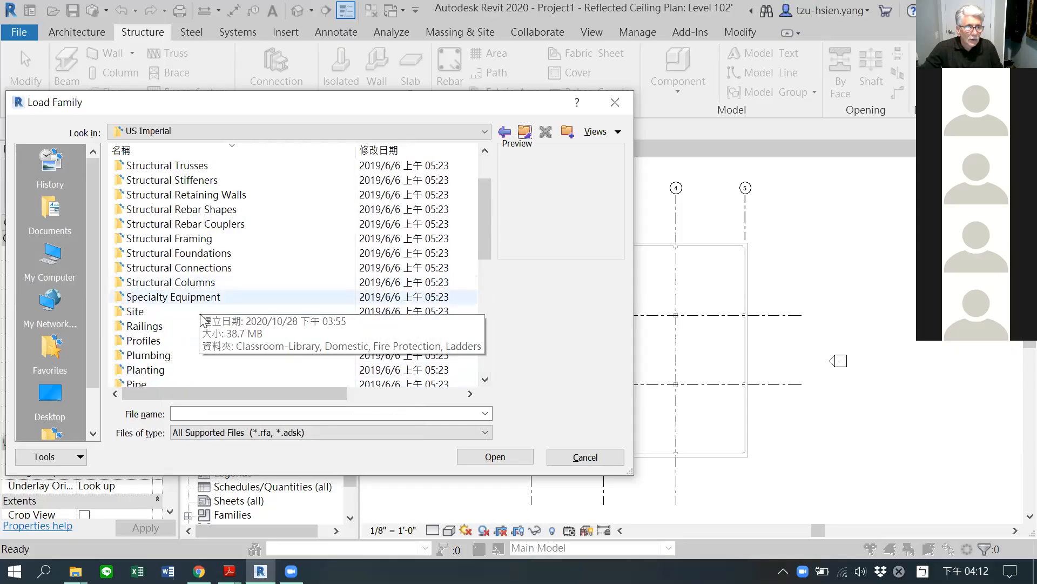
{"action": "double_click", "coordinate": [190, 253]}
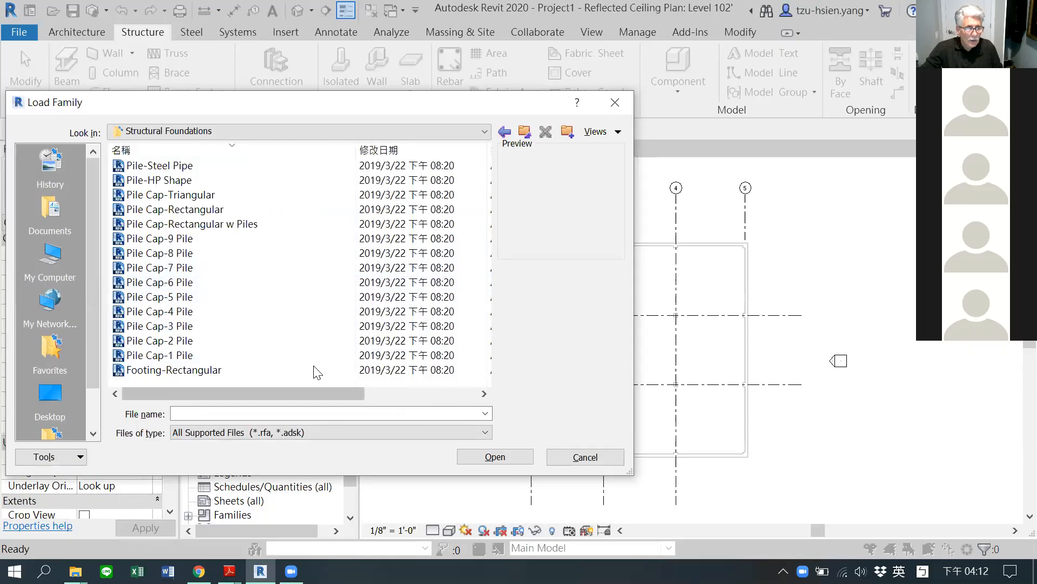
{"action": "left_click", "coordinate": [189, 373]}
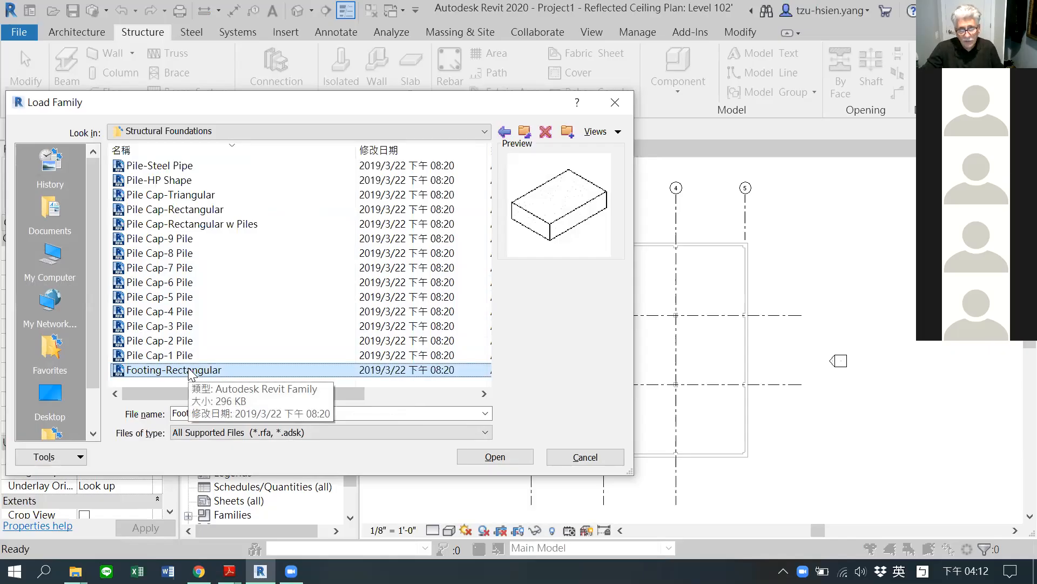
{"action": "double_click", "coordinate": [308, 369]}
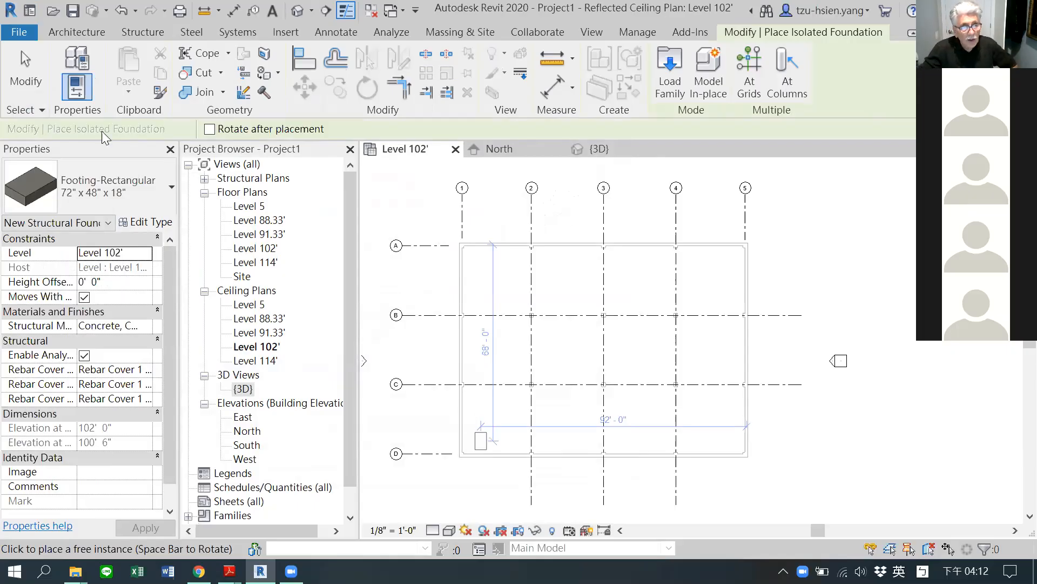
Duplicate the 72" x 48" x 18" rectangular footing type under the name F1.
{"action": "left_click", "coordinate": [155, 223]}
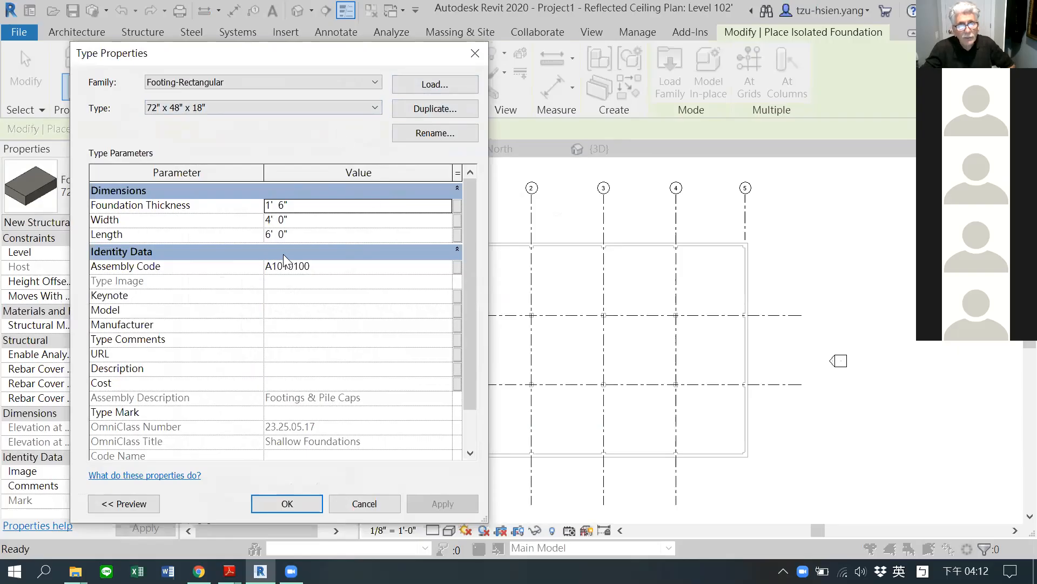
{"action": "left_click", "coordinate": [429, 108]}
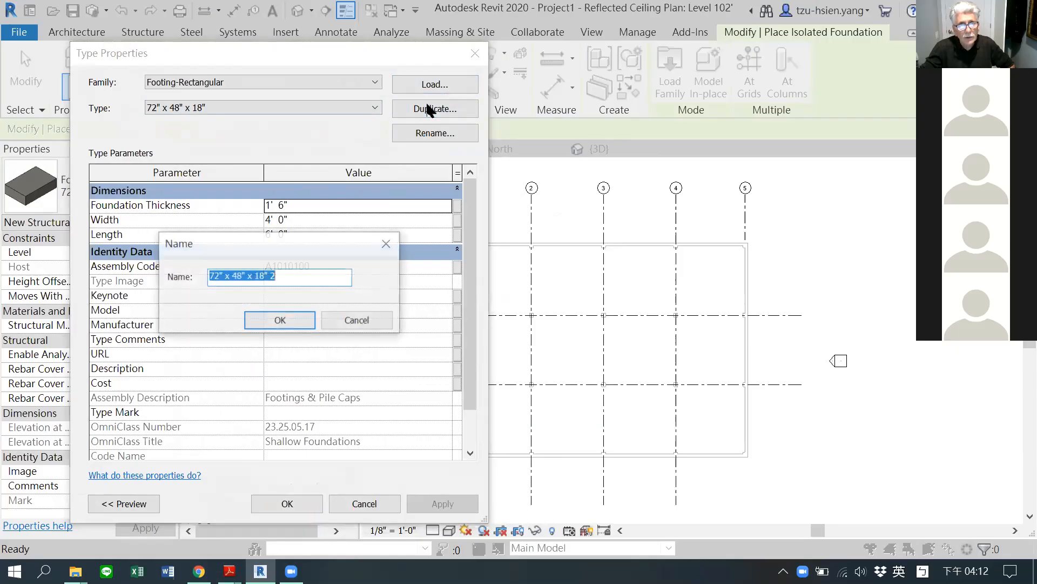
{"action": "left_click", "coordinate": [290, 272]}
{"action": "left_click_drag", "start_coordinate": [290, 272], "coordinate": [199, 279]}
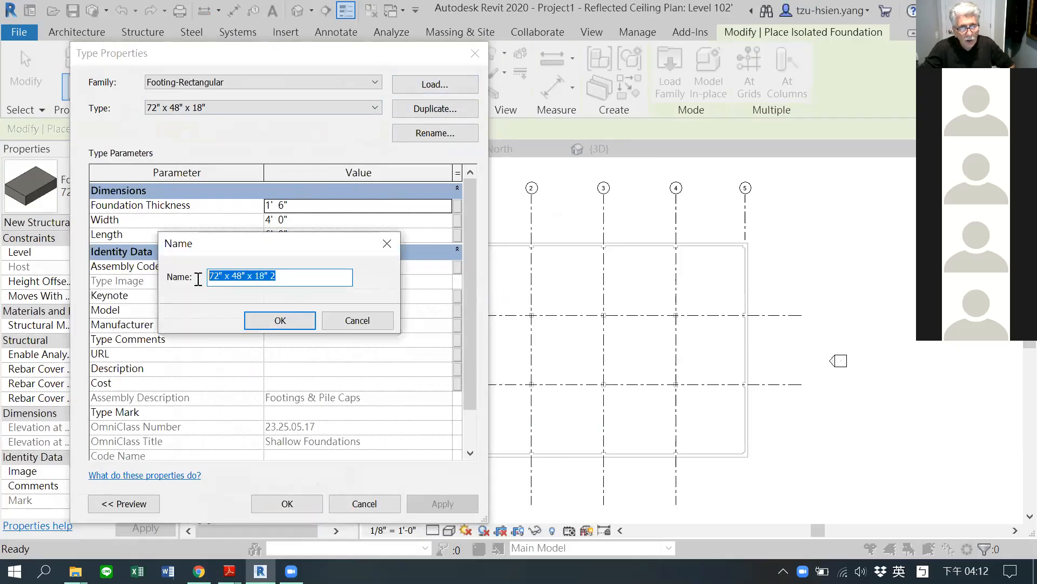
{"action": "type", "text": "FF1"}
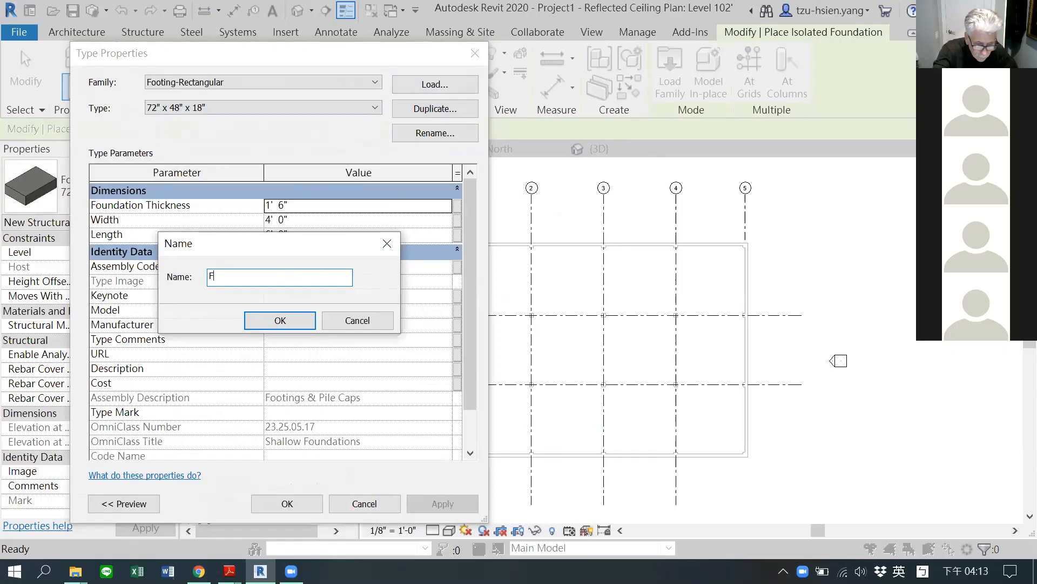
{"action": "key", "text": "BackSpace"}
{"action": "key", "text": "BackSpace"}
{"action": "type", "text": "F1"}
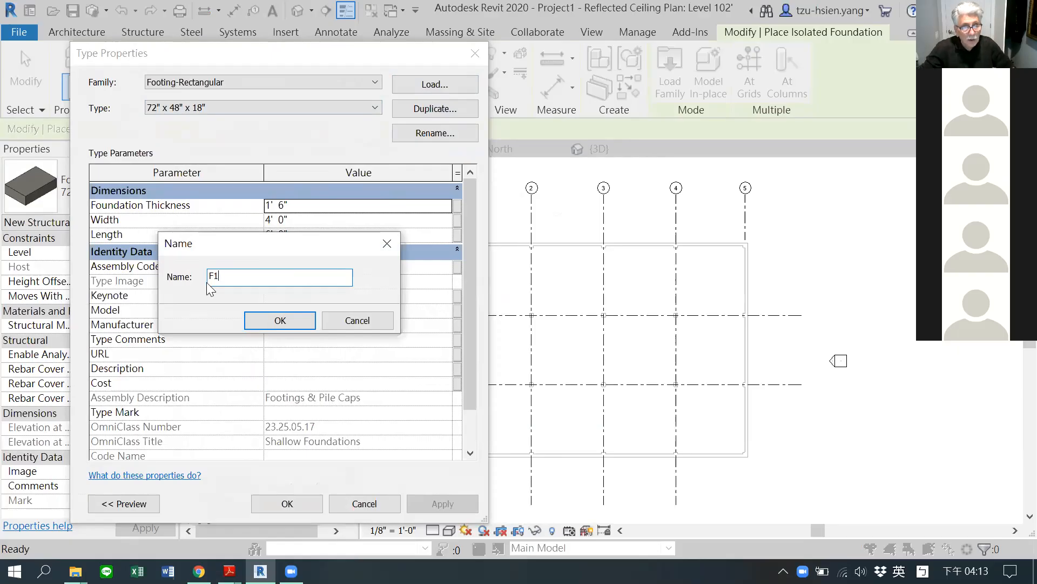
{"action": "left_click", "coordinate": [280, 321]}
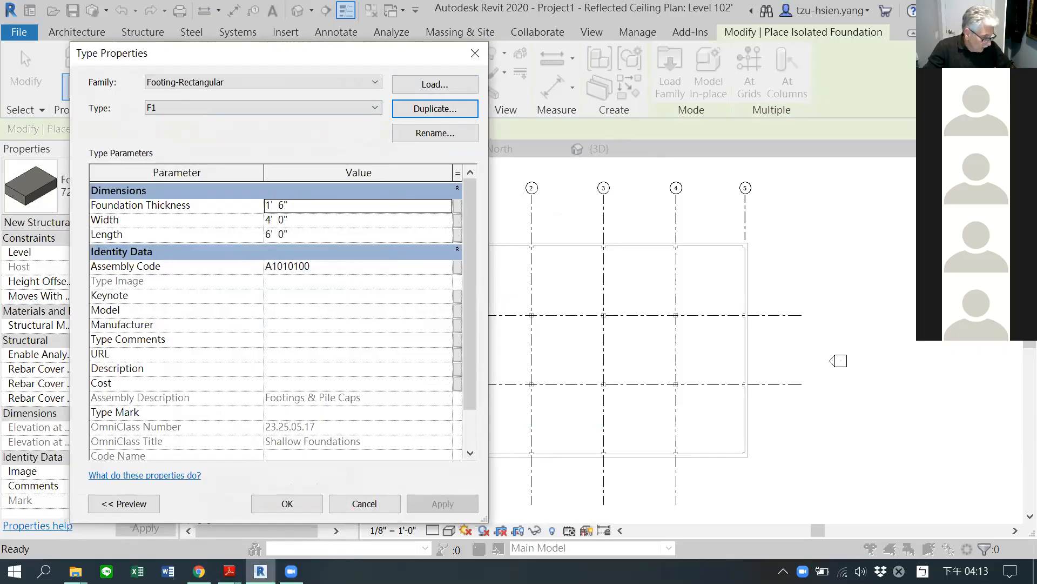
Set the F1 footing type's foundation thickness to 1' 11" and both its width and length to 9' 0".
{"action": "left_click", "coordinate": [297, 204]}
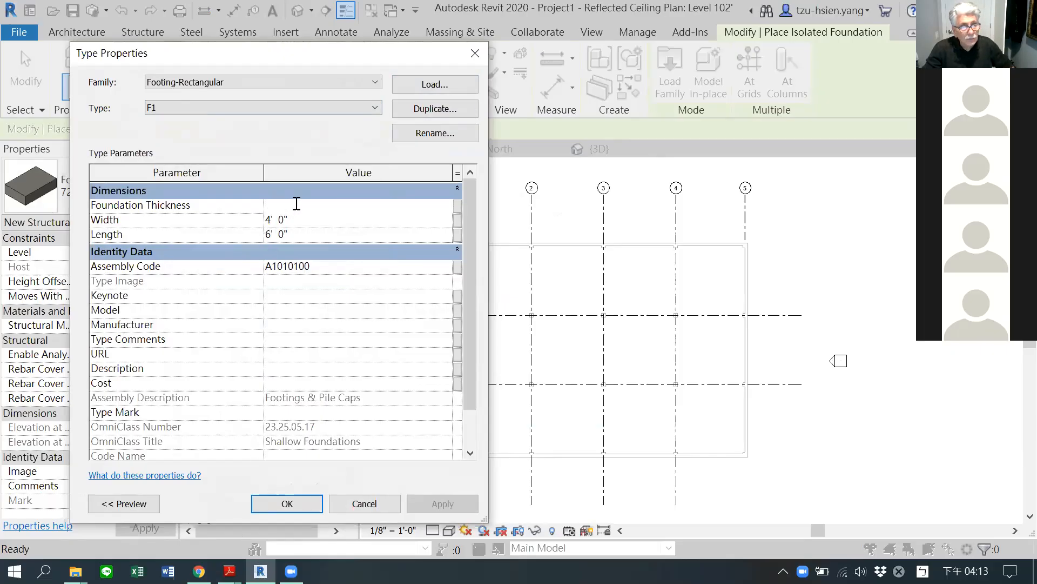
{"action": "left_click", "coordinate": [296, 204]}
{"action": "key", "text": "BackSpace"}
{"action": "type", "text": "11"}
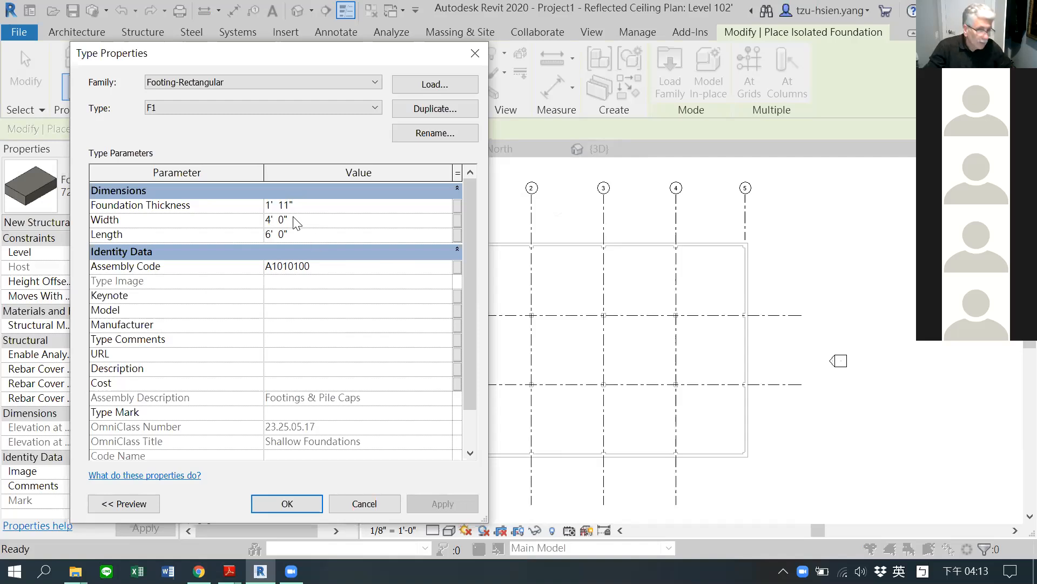
{"action": "left_click", "coordinate": [266, 220]}
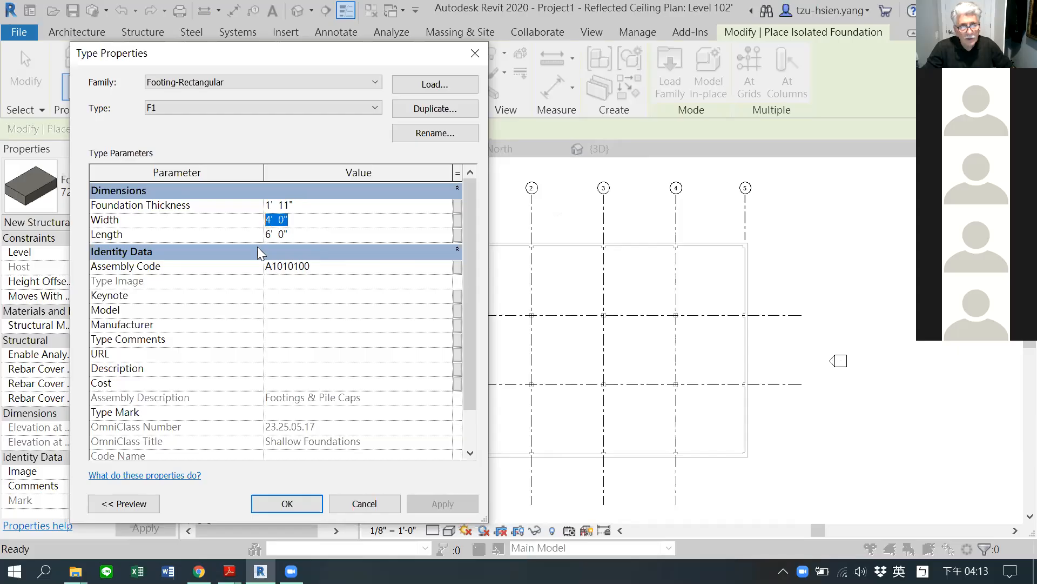
{"action": "type", "text": "9"}
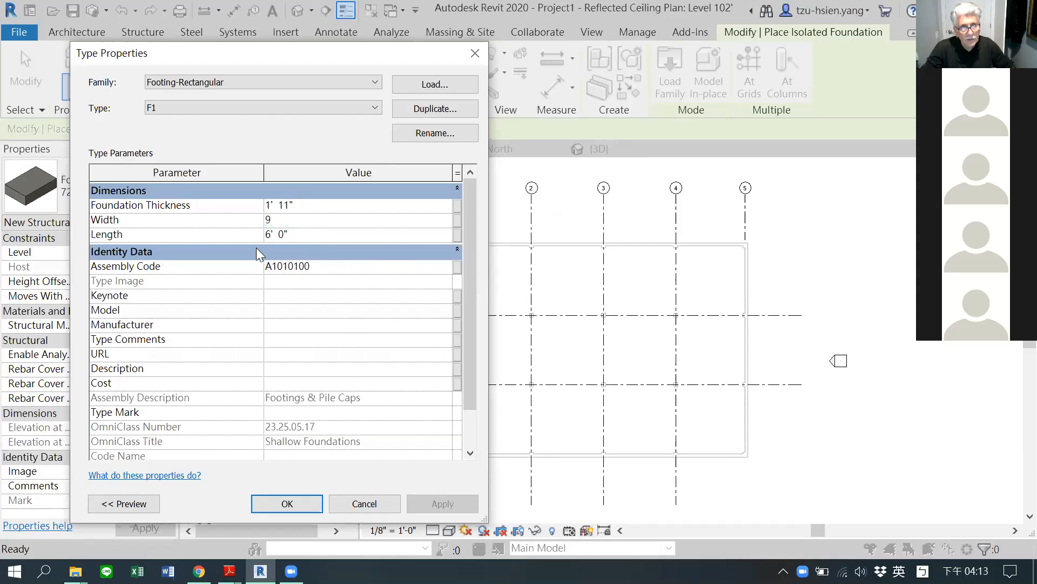
{"action": "left_click", "coordinate": [295, 236]}
{"action": "left_click_drag", "start_coordinate": [295, 236], "coordinate": [255, 235]}
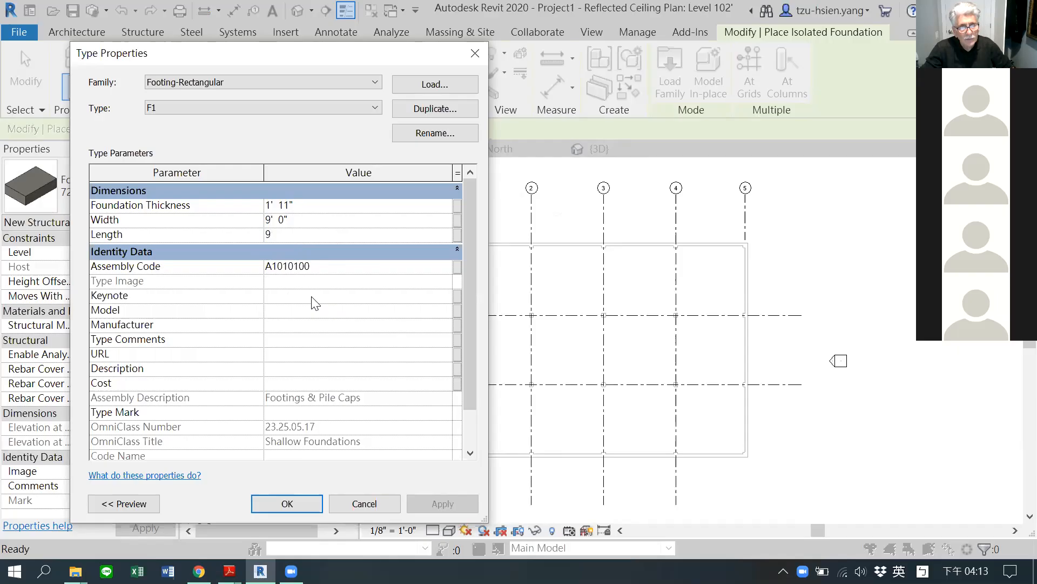
{"action": "left_click", "coordinate": [273, 313]}
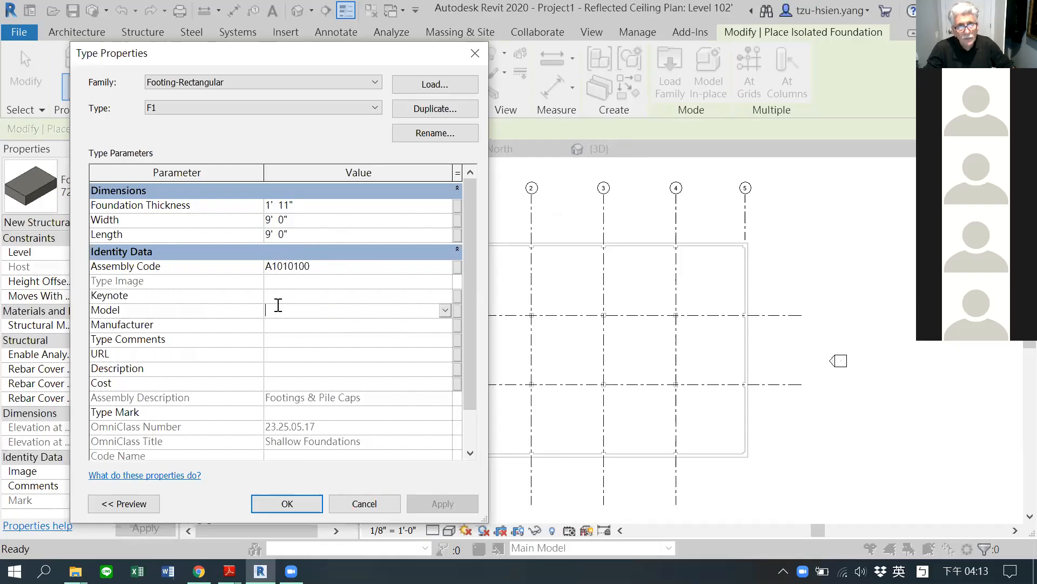
{"action": "left_click", "coordinate": [298, 501]}
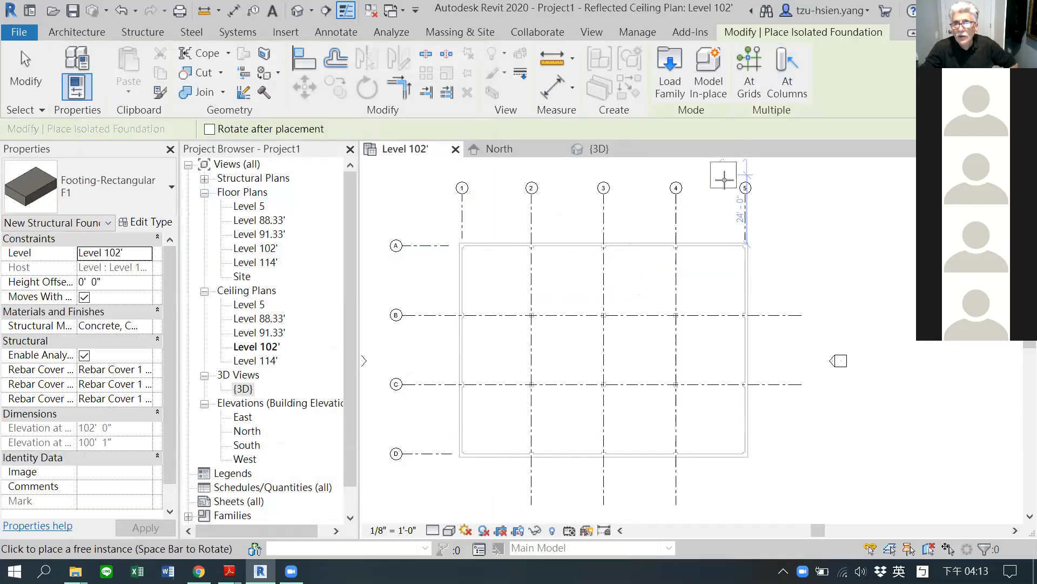
Place F1 footings at the six interior columns on grids B and C between grids 2 and 4, ending the foundation command.
{"action": "left_click", "coordinate": [784, 87]}
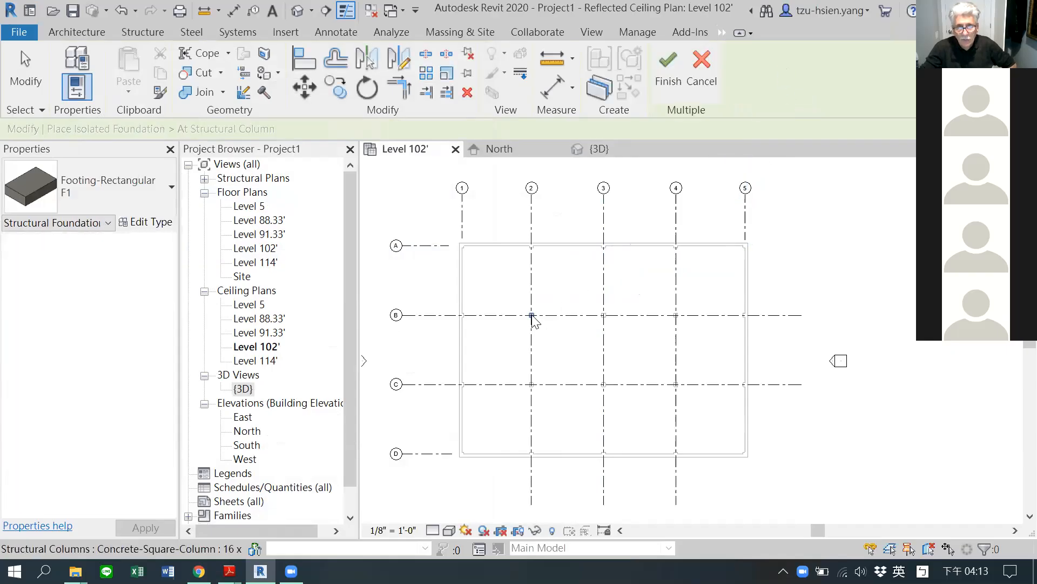
{"action": "left_click_drag", "start_coordinate": [512, 295], "coordinate": [709, 403]}
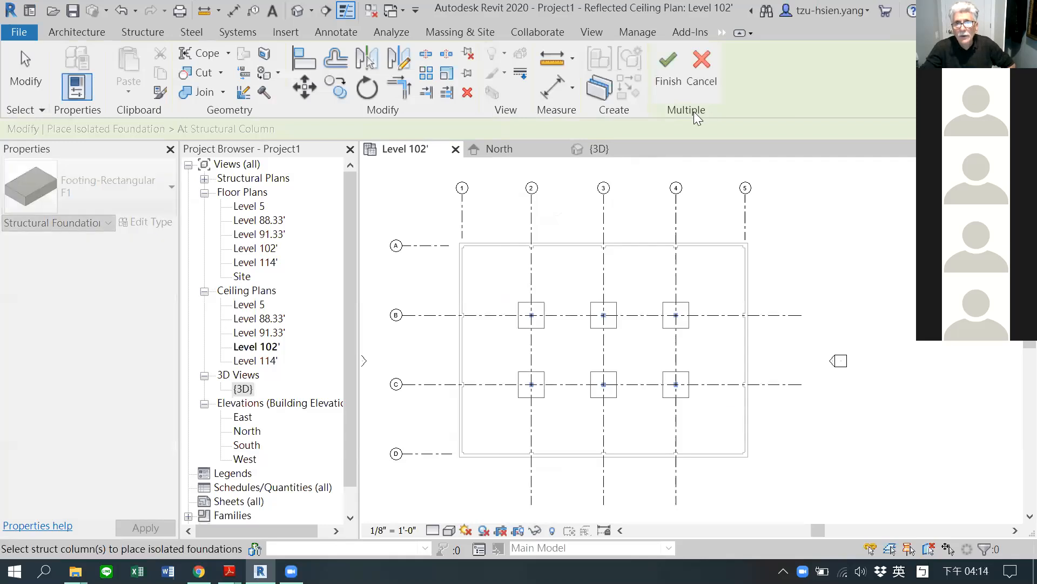
{"action": "left_click", "coordinate": [663, 72]}
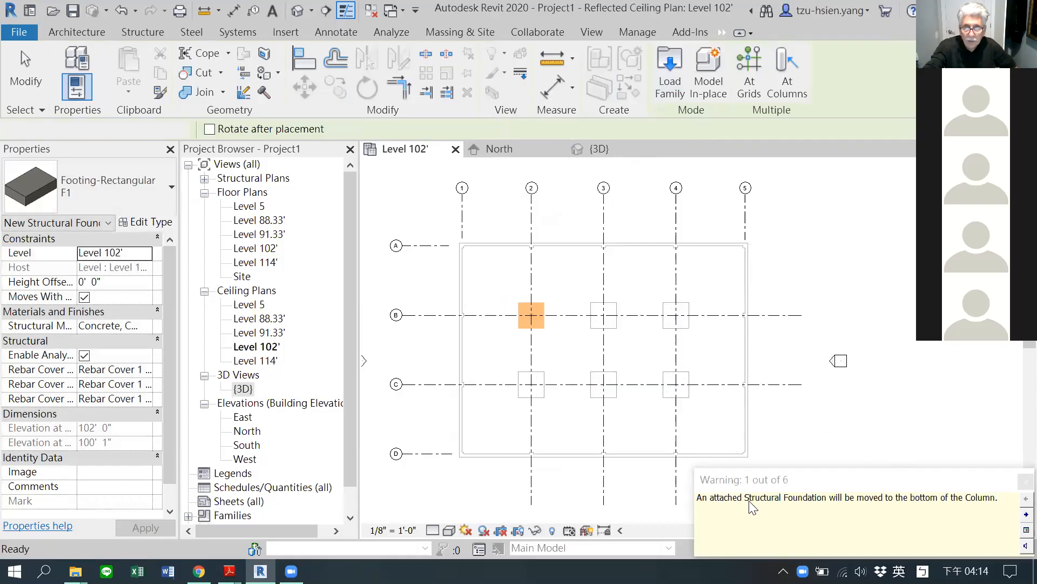
{"action": "key", "text": "Escape"}
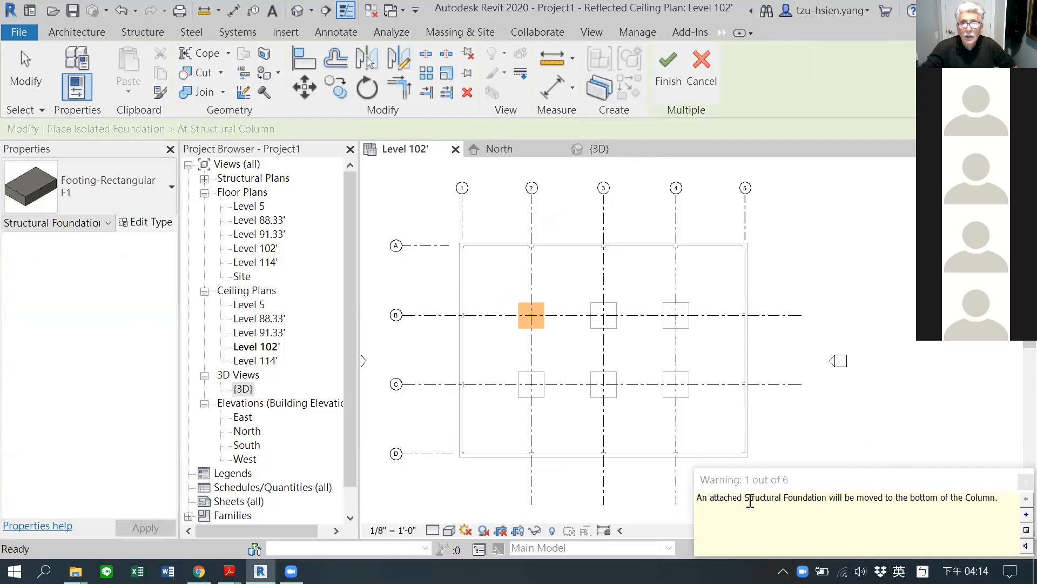
{"action": "left_click", "coordinate": [673, 84]}
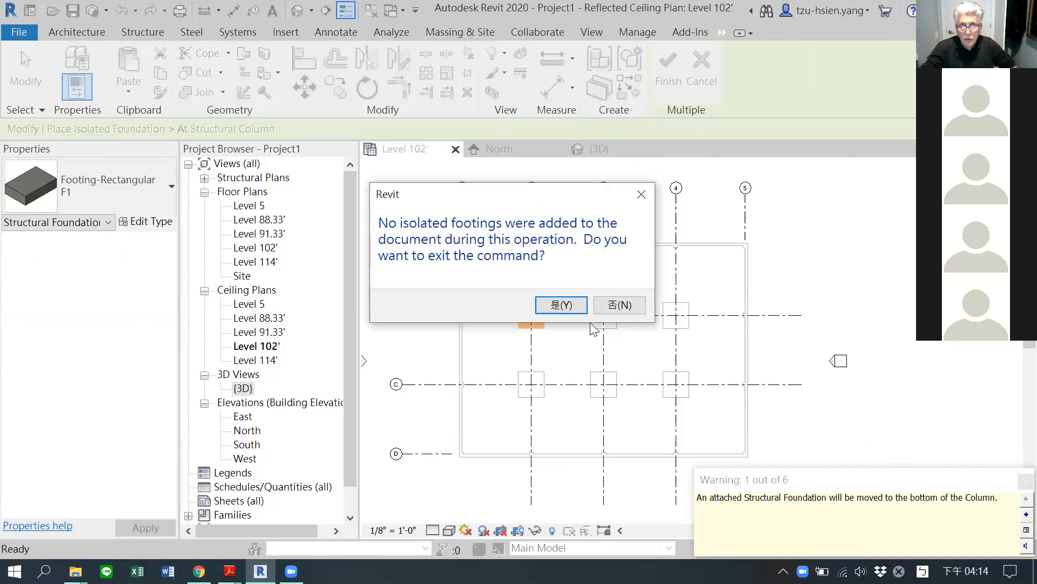
{"action": "left_click", "coordinate": [571, 304]}
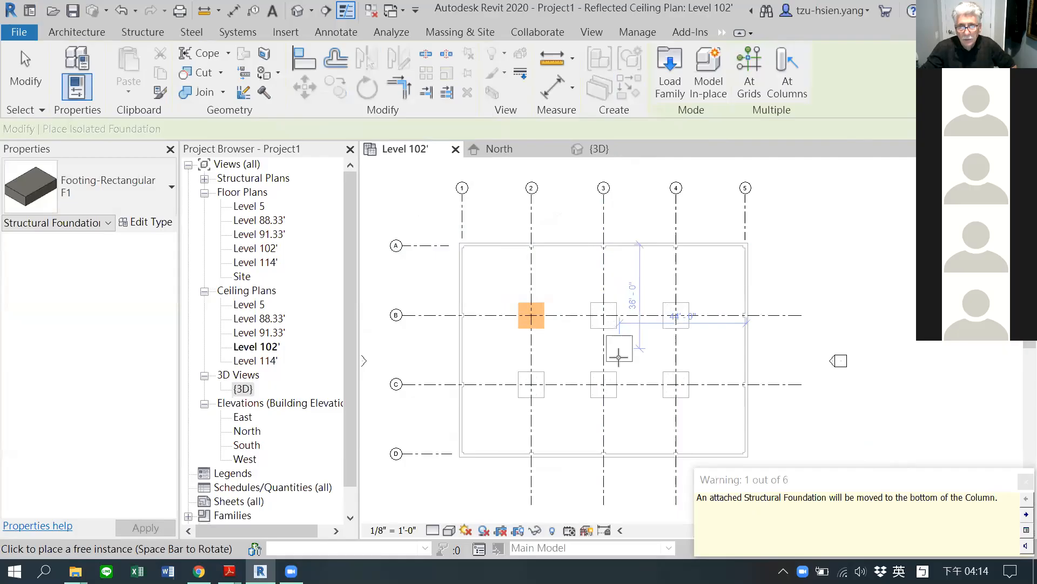
{"action": "key", "text": "Escape"}
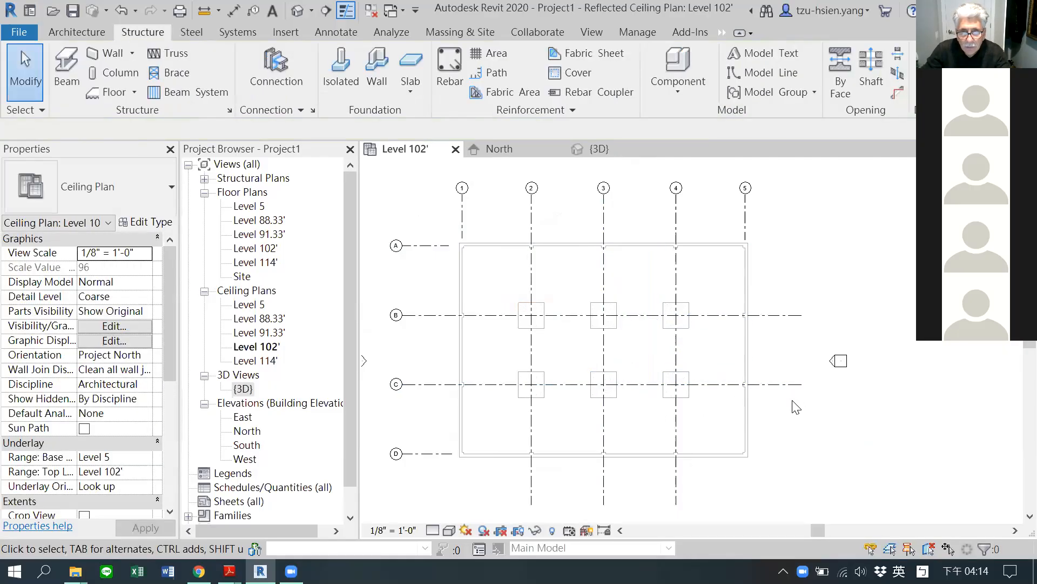
{"action": "scroll", "coordinate": [527, 402], "scroll_direction": "up", "scroll_amount": 2}
{"action": "scroll", "coordinate": [542, 400], "scroll_direction": "down", "scroll_amount": 1}
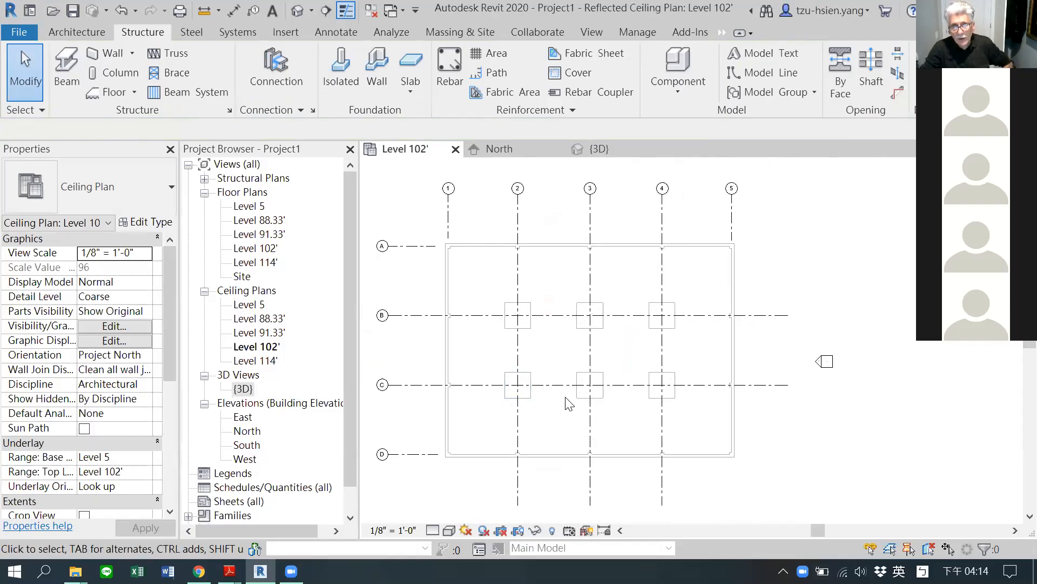
{"action": "scroll", "coordinate": [535, 407], "scroll_direction": "up", "scroll_amount": 4}
{"action": "middle_click_drag", "start_coordinate": [556, 403], "coordinate": [527, 446]}
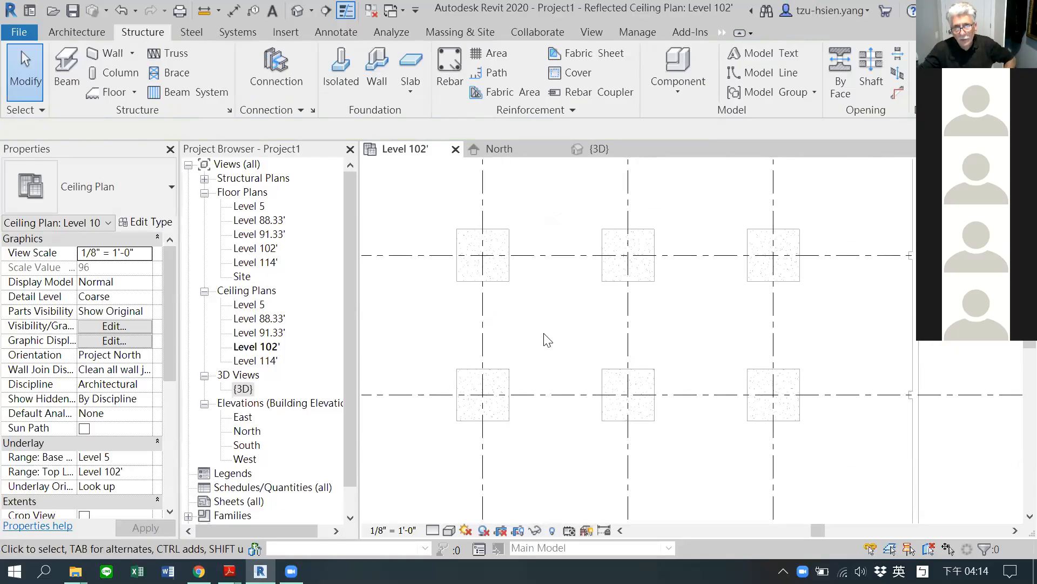
{"action": "scroll", "coordinate": [537, 456], "scroll_direction": "down", "scroll_amount": 1}
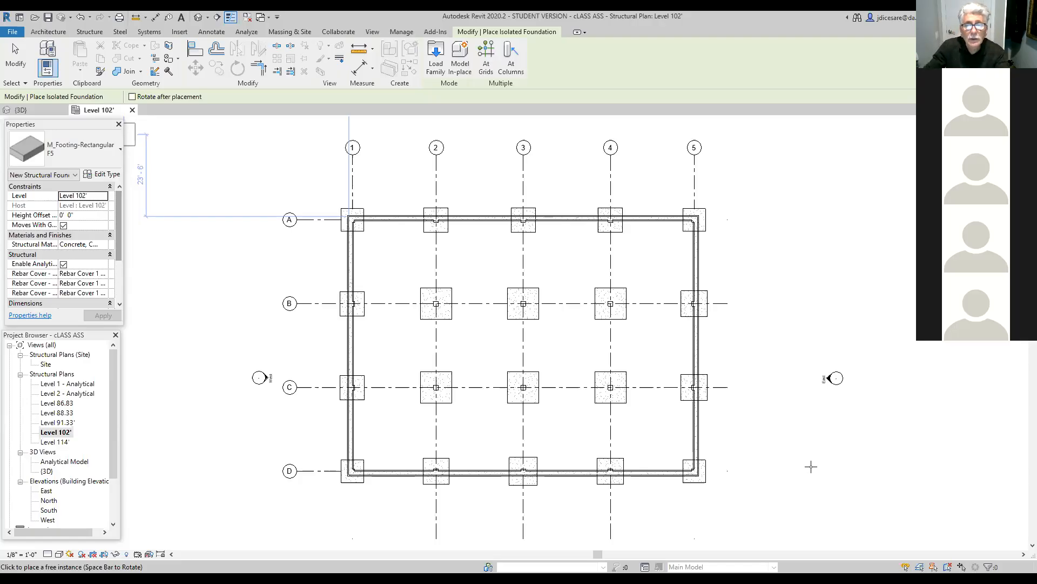
End the isolated foundation placement in the Level 102' structural plan.
{"action": "scroll", "coordinate": [181, 167], "scroll_direction": "down", "scroll_amount": 1}
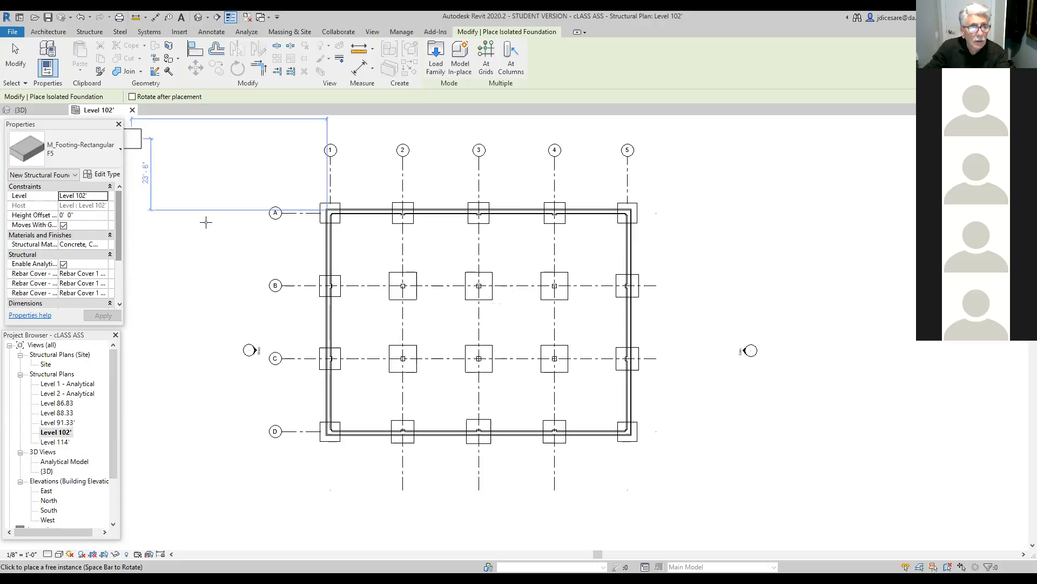
{"action": "scroll", "coordinate": [210, 238], "scroll_direction": "down", "scroll_amount": 1}
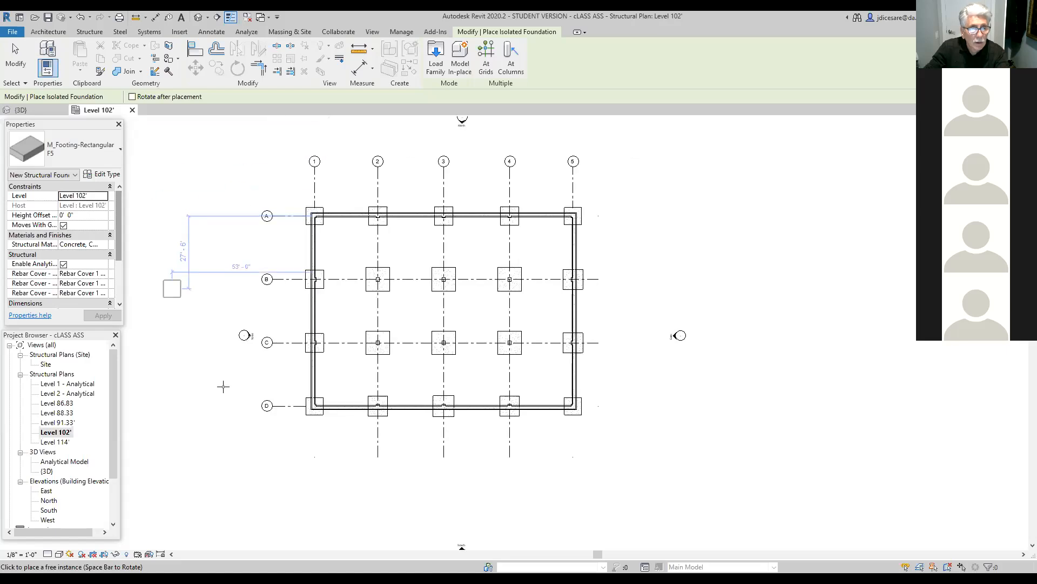
{"action": "key", "text": "Escape"}
{"action": "key", "text": "Escape"}
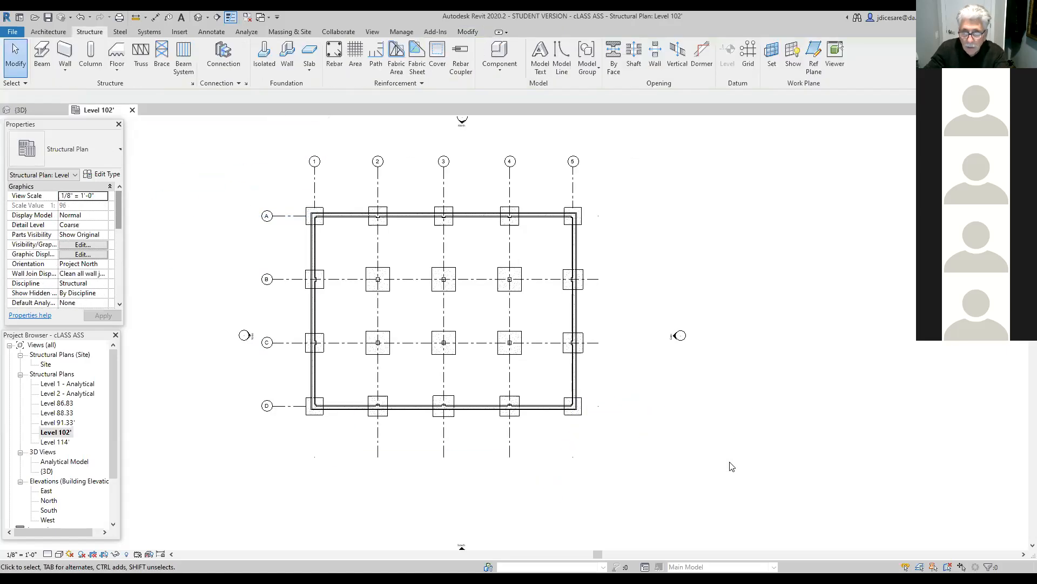
{"action": "scroll", "coordinate": [656, 417], "scroll_direction": "up", "scroll_amount": 2}
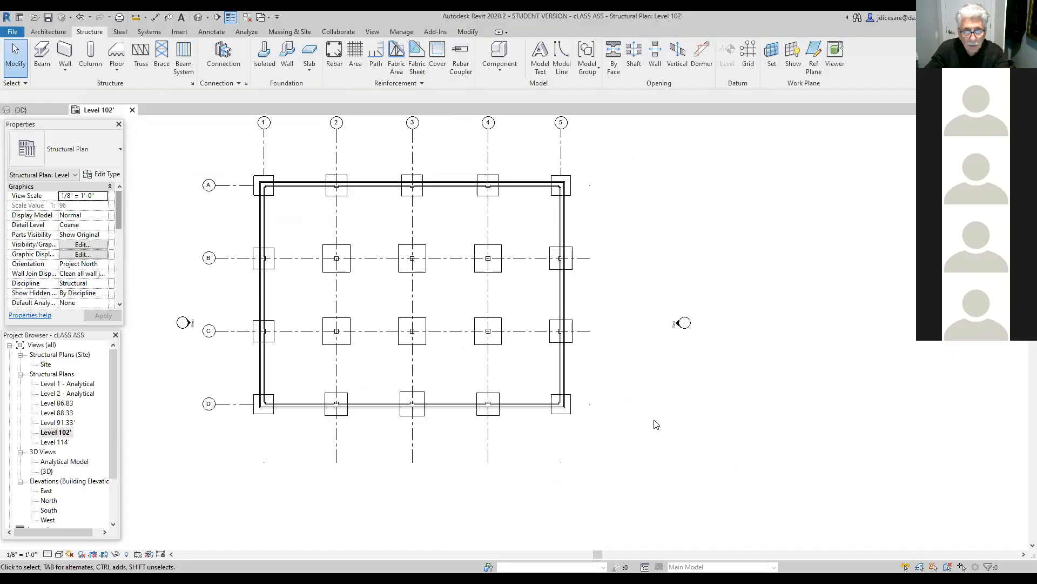
{"action": "middle_click_drag", "start_coordinate": [672, 422], "coordinate": [706, 408]}
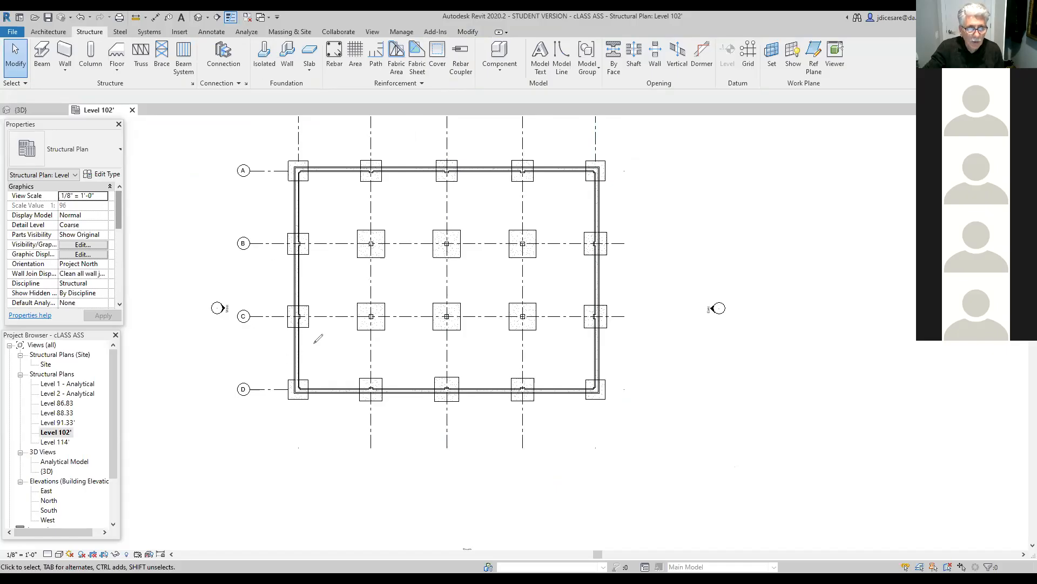
{"action": "mouse_move", "coordinate": [285, 331]}
{"action": "left_mouse_down"}
{"action": "mouse_move", "coordinate": [315, 359]}
{"action": "mouse_move", "coordinate": [285, 326]}
{"action": "left_mouse_up"}
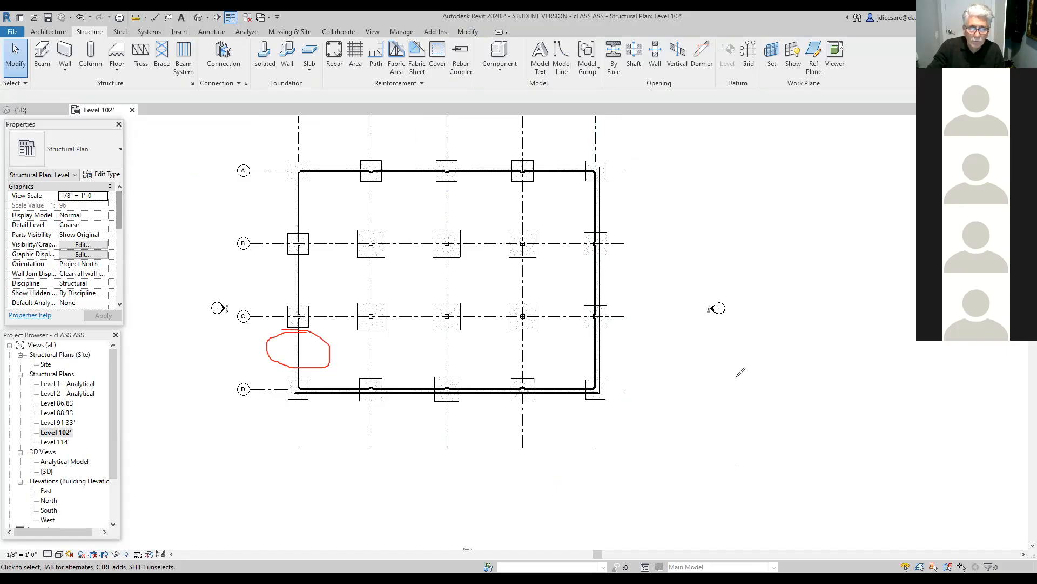
{"action": "mouse_move", "coordinate": [198, 284]}
{"action": "left_mouse_down"}
{"action": "mouse_move", "coordinate": [204, 327]}
{"action": "mouse_move", "coordinate": [237, 312]}
{"action": "mouse_move", "coordinate": [196, 281]}
{"action": "left_mouse_up"}
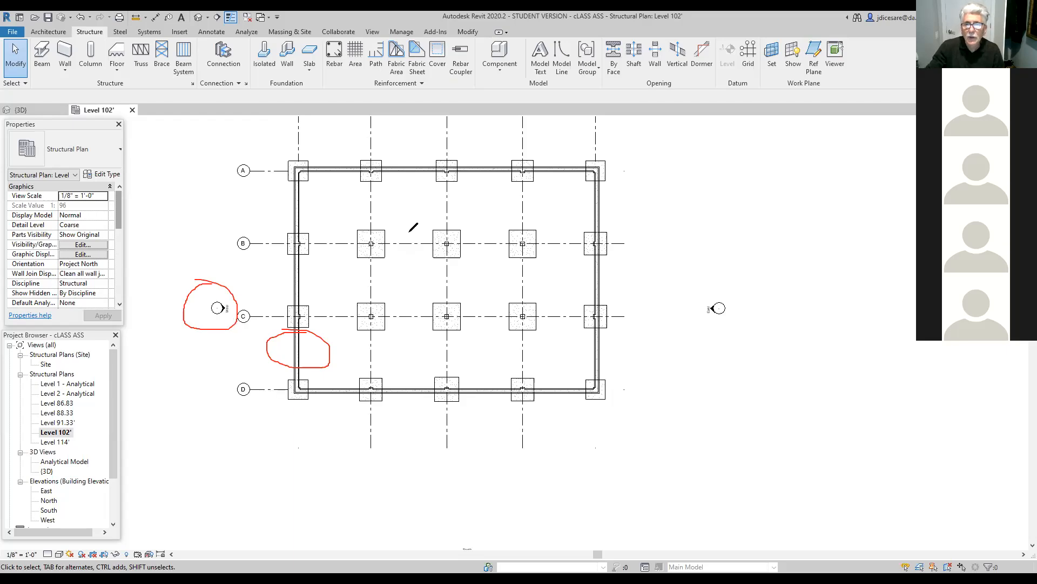
{"action": "left_click", "coordinate": [653, 93]}
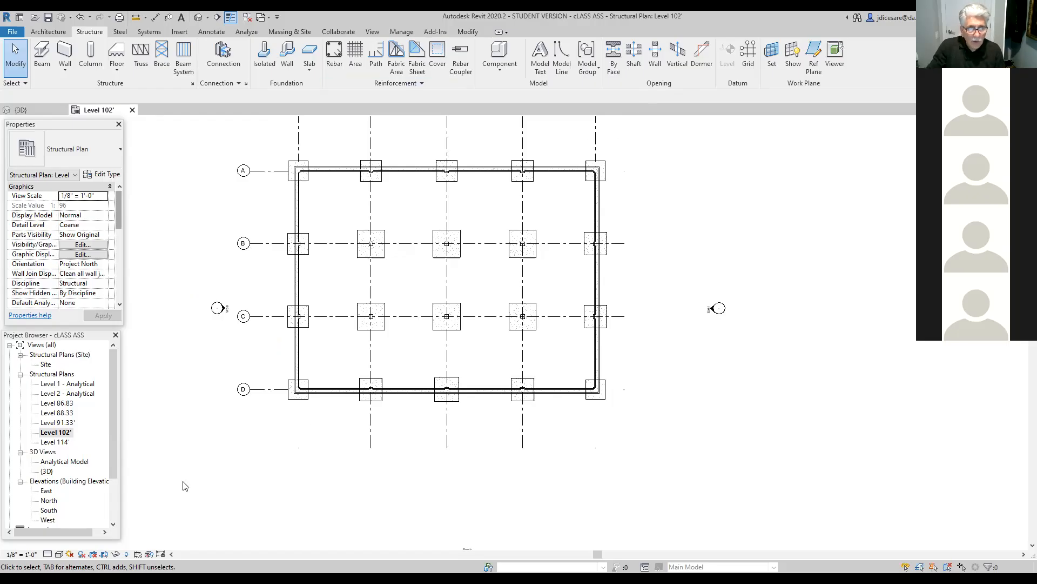
Open the West elevation and extend the aligned level lines farther beyond grid D, clear of the foundation wall.
{"action": "double_click", "coordinate": [221, 308]}
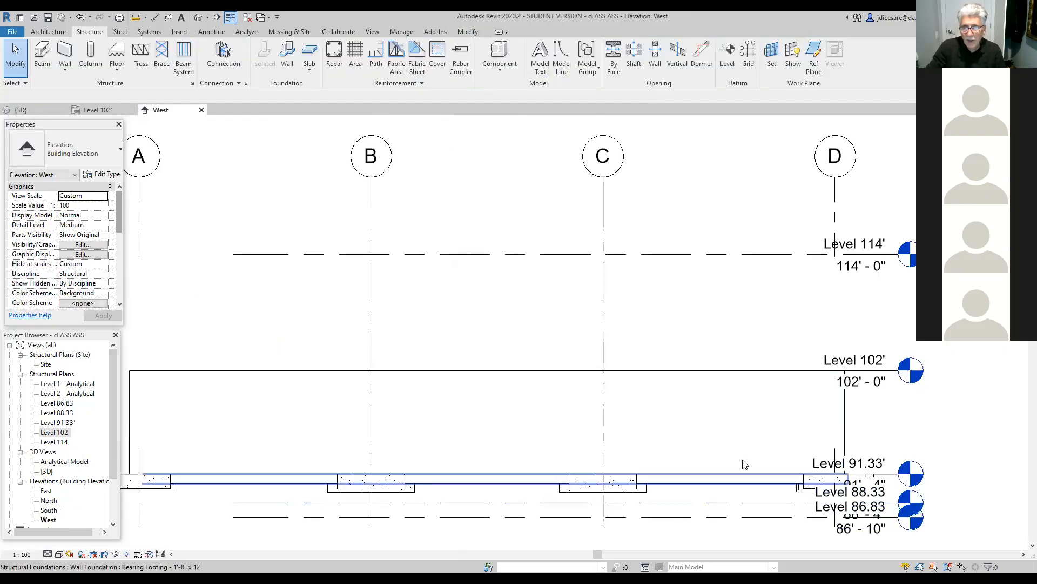
{"action": "scroll", "coordinate": [737, 412], "scroll_direction": "down", "scroll_amount": 2}
{"action": "middle_click_drag", "start_coordinate": [739, 419], "coordinate": [619, 410]}
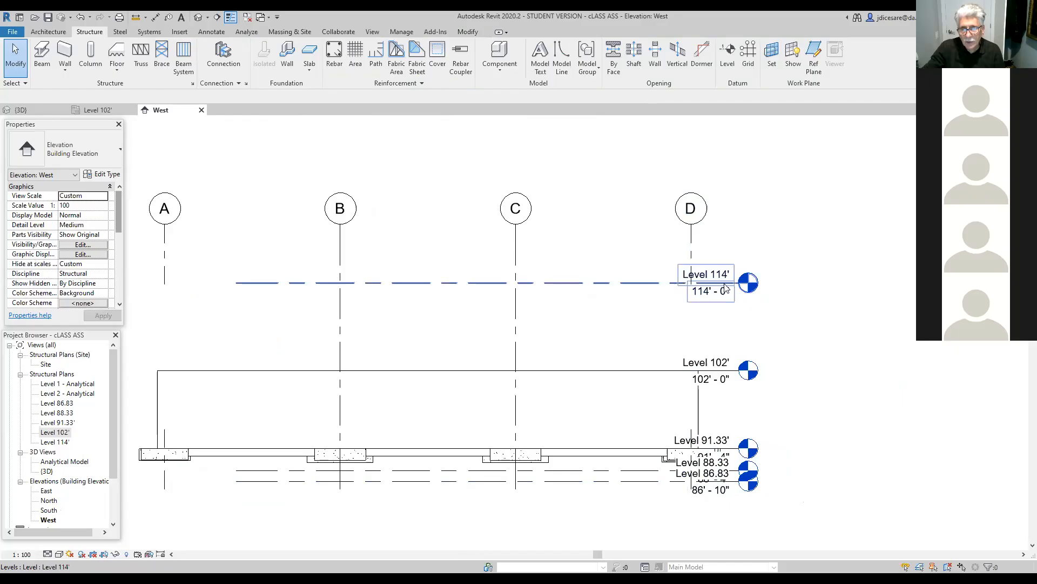
{"action": "left_click", "coordinate": [656, 287]}
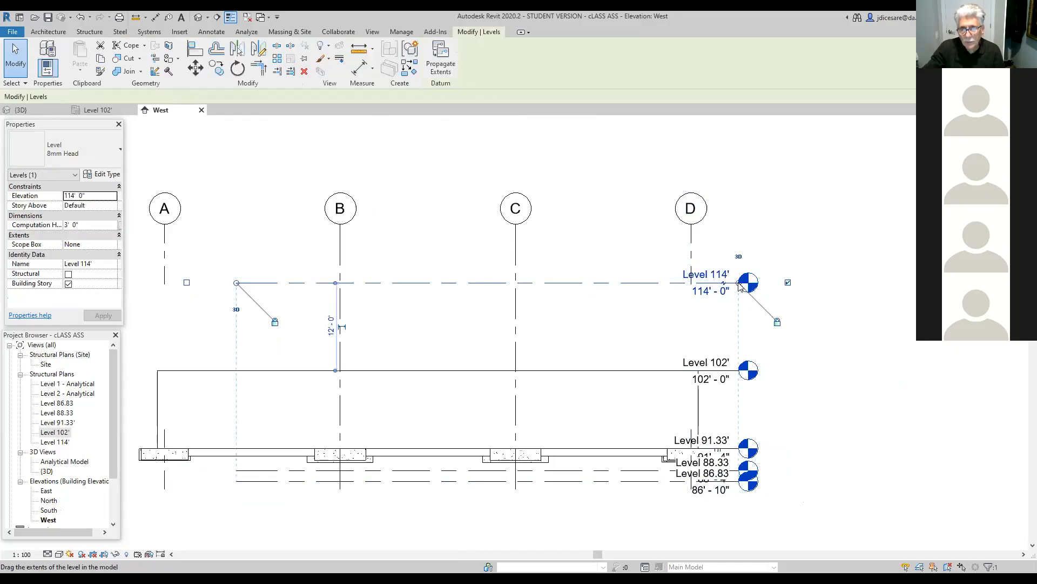
{"action": "left_click_drag", "start_coordinate": [740, 283], "coordinate": [815, 283]}
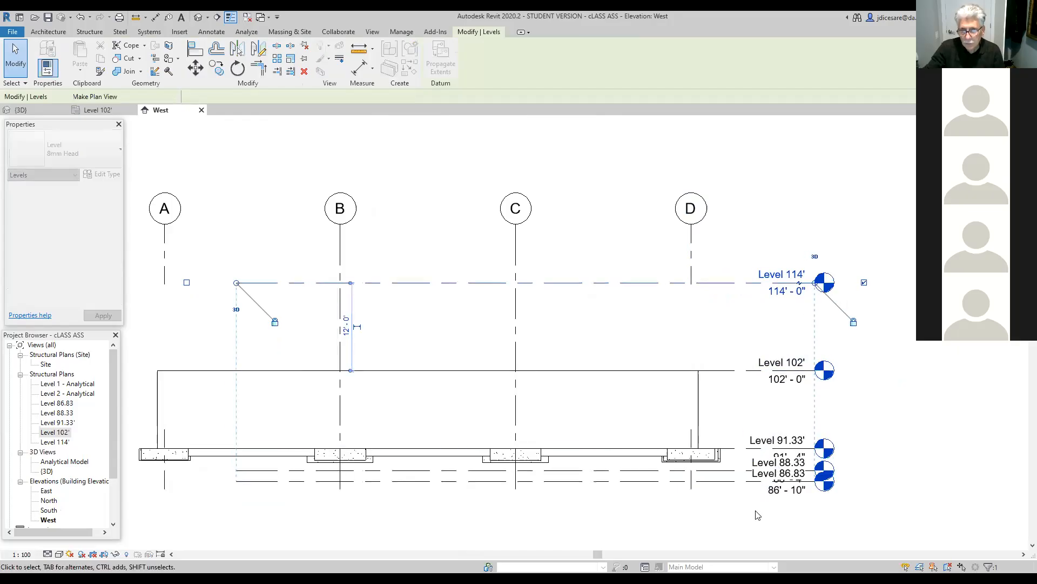
Unlock the end of the Level 86.83 line at grid D's side and extend it alone beyond the other level heads.
{"action": "scroll", "coordinate": [745, 518], "scroll_direction": "up", "scroll_amount": 2}
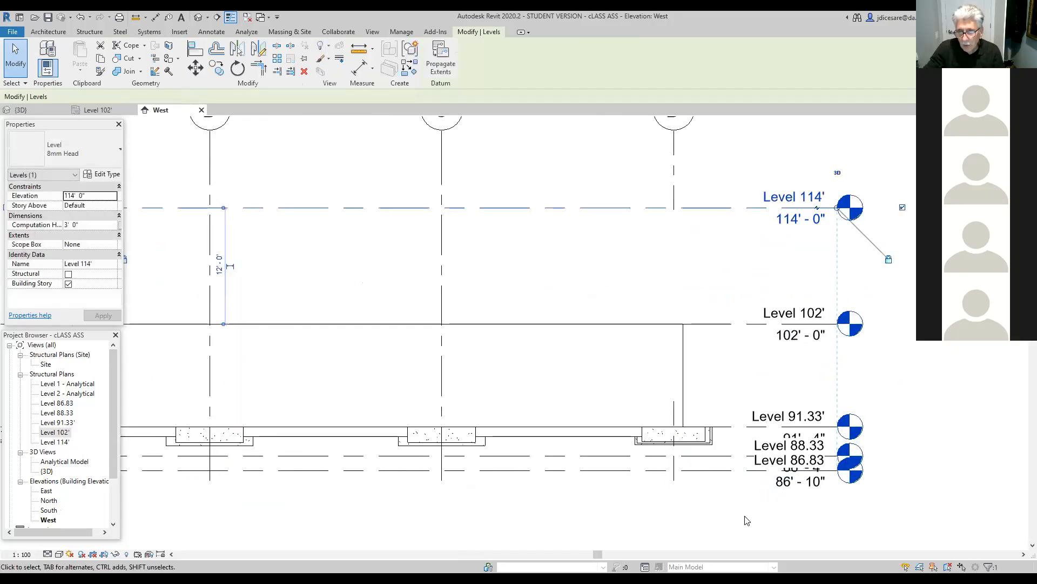
{"action": "scroll", "coordinate": [735, 516], "scroll_direction": "down", "scroll_amount": 2}
{"action": "middle_click_drag", "start_coordinate": [720, 513], "coordinate": [566, 485]}
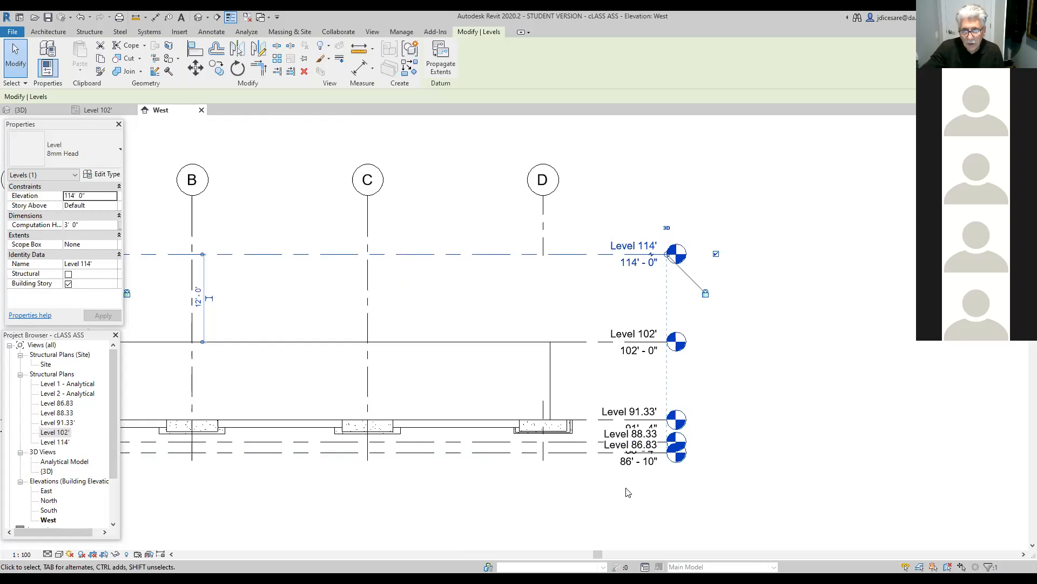
{"action": "scroll", "coordinate": [614, 468], "scroll_direction": "up", "scroll_amount": 1}
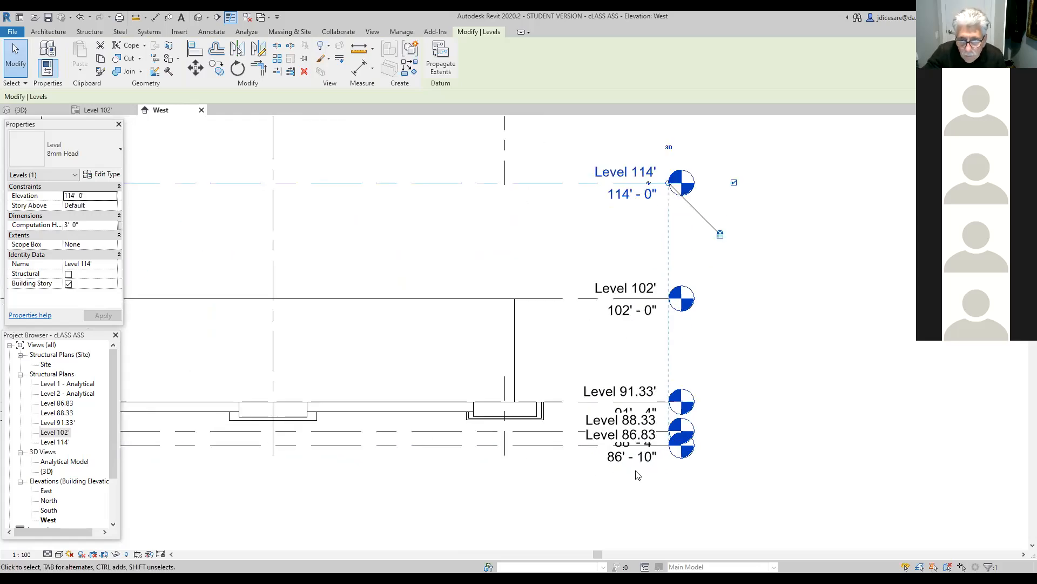
{"action": "left_click", "coordinate": [621, 445]}
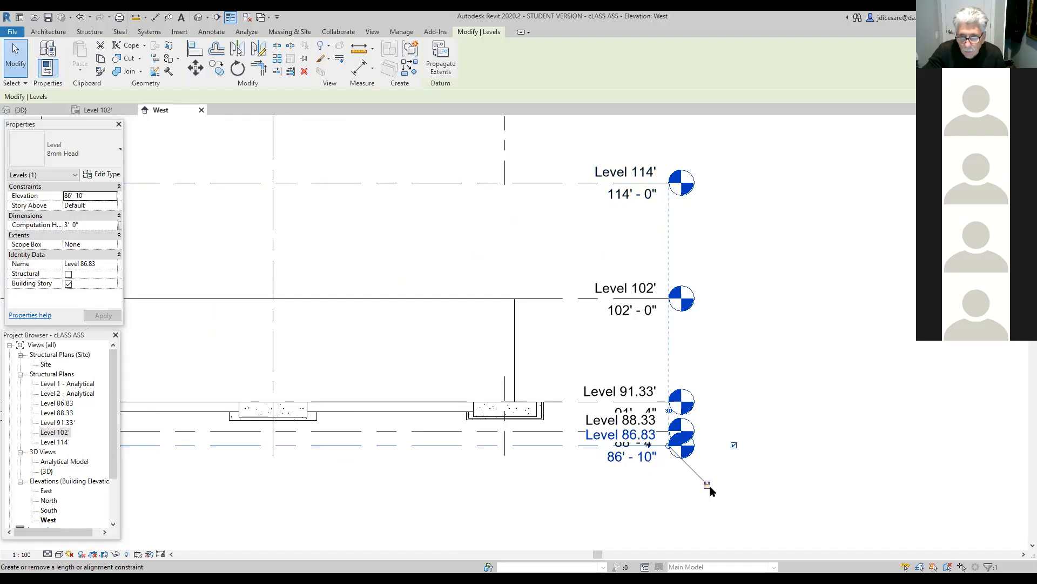
{"action": "left_click_drag", "start_coordinate": [668, 446], "coordinate": [848, 445]}
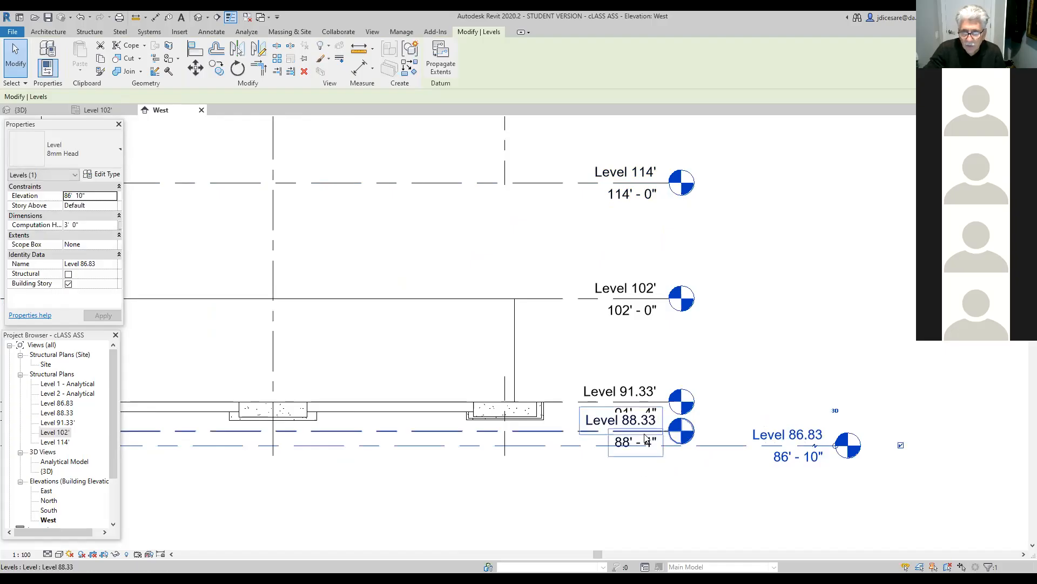
Unlock the end of the Level 91.33' line and extend it alone beyond the Level 88.33 head, ending the selection.
{"action": "left_click", "coordinate": [553, 402]}
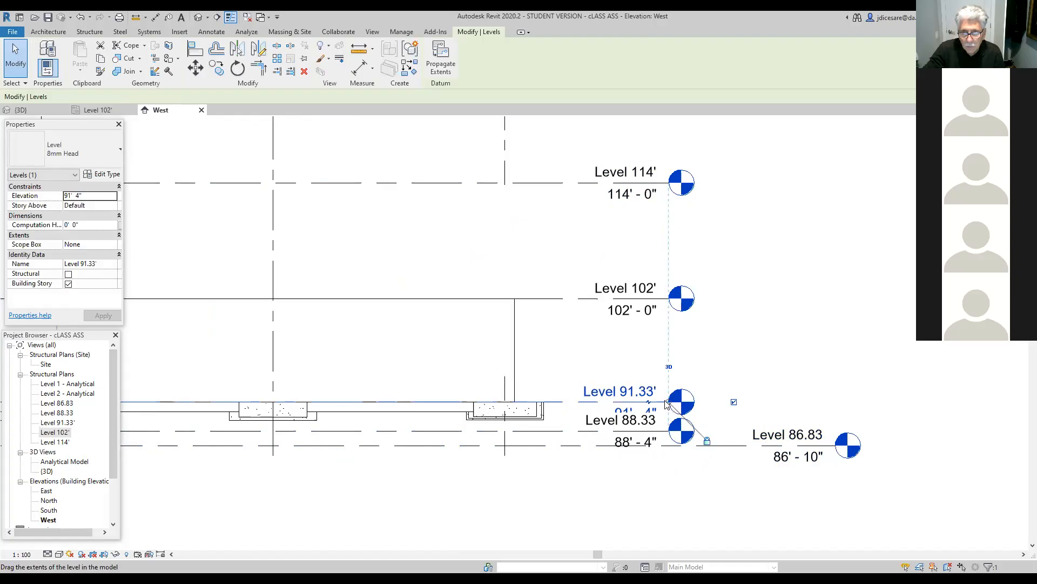
{"action": "left_click_drag", "start_coordinate": [673, 404], "coordinate": [806, 402]}
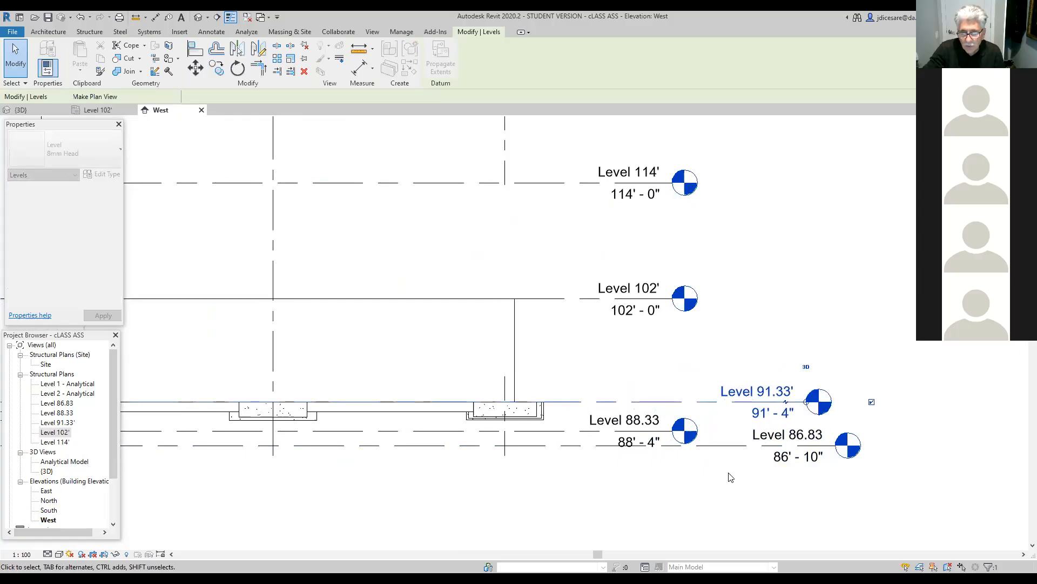
{"action": "left_click", "coordinate": [723, 476]}
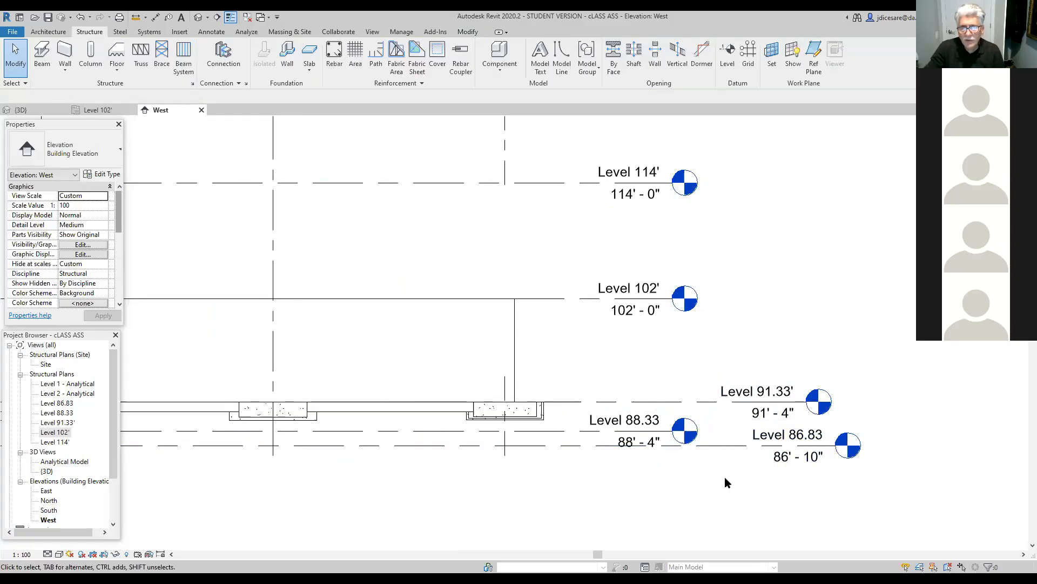
Examine the foundation wall, footings and level lines across grids A to D in the West elevation.
{"action": "scroll", "coordinate": [504, 498], "scroll_direction": "down", "scroll_amount": 2}
{"action": "scroll", "coordinate": [504, 502], "scroll_direction": "up", "scroll_amount": 3}
{"action": "middle_click_drag", "start_coordinate": [570, 498], "coordinate": [688, 461]}
{"action": "scroll", "coordinate": [690, 466], "scroll_direction": "down", "scroll_amount": 2}
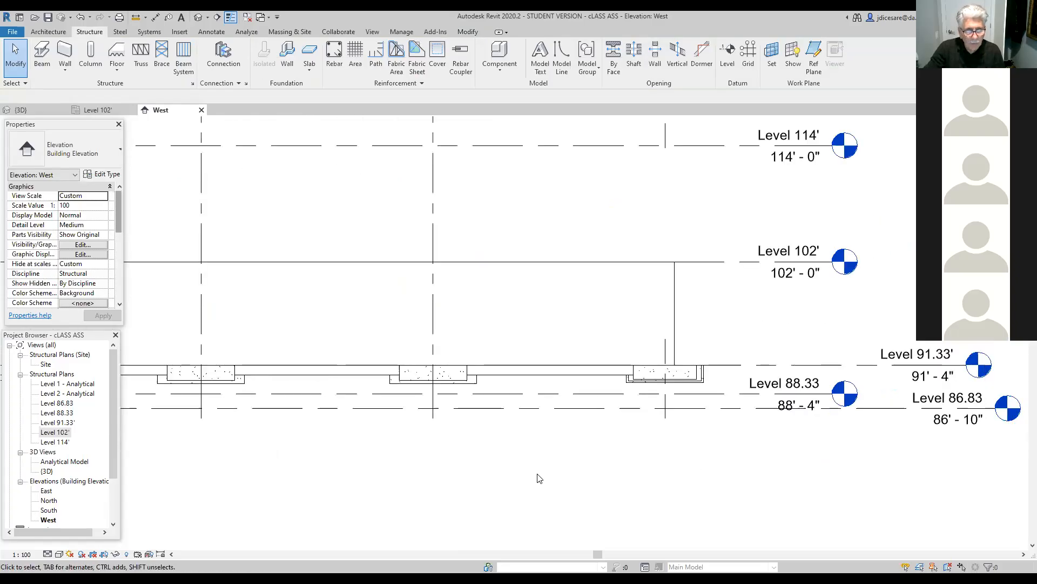
{"action": "scroll", "coordinate": [532, 478], "scroll_direction": "down", "scroll_amount": 1}
{"action": "scroll", "coordinate": [540, 475], "scroll_direction": "down", "scroll_amount": 1}
{"action": "scroll", "coordinate": [577, 479], "scroll_direction": "down", "scroll_amount": 1}
{"action": "middle_click_drag", "start_coordinate": [577, 479], "coordinate": [612, 479]}
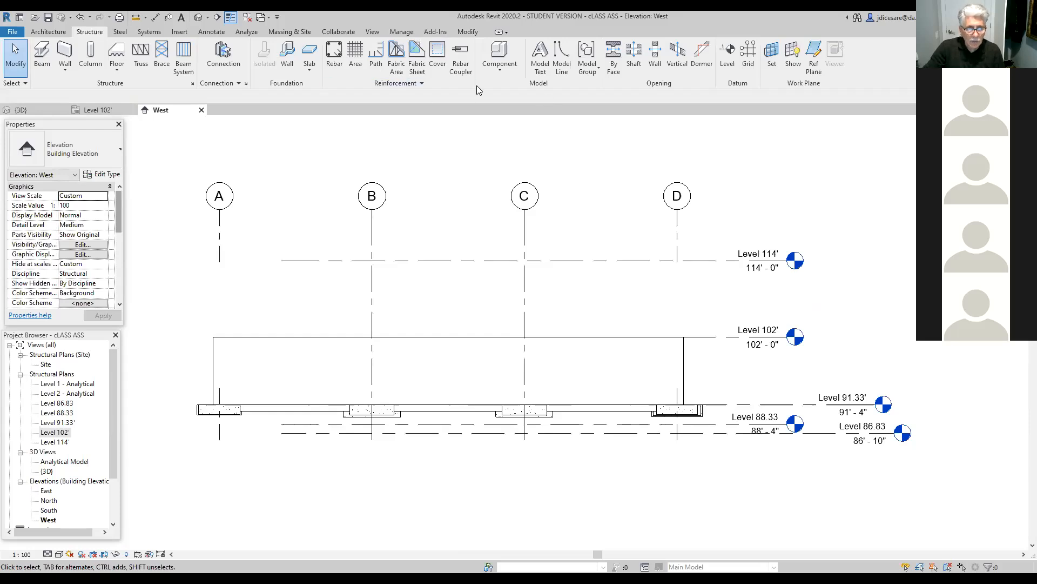
{"action": "mouse_move", "coordinate": [213, 404]}
{"action": "left_mouse_down"}
{"action": "mouse_move", "coordinate": [216, 349]}
{"action": "mouse_move", "coordinate": [274, 336]}
{"action": "mouse_move", "coordinate": [545, 335]}
{"action": "left_mouse_up"}
{"action": "mouse_move", "coordinate": [620, 336]}
{"action": "left_mouse_down"}
{"action": "mouse_move", "coordinate": [686, 337]}
{"action": "mouse_move", "coordinate": [685, 401]}
{"action": "left_mouse_up"}
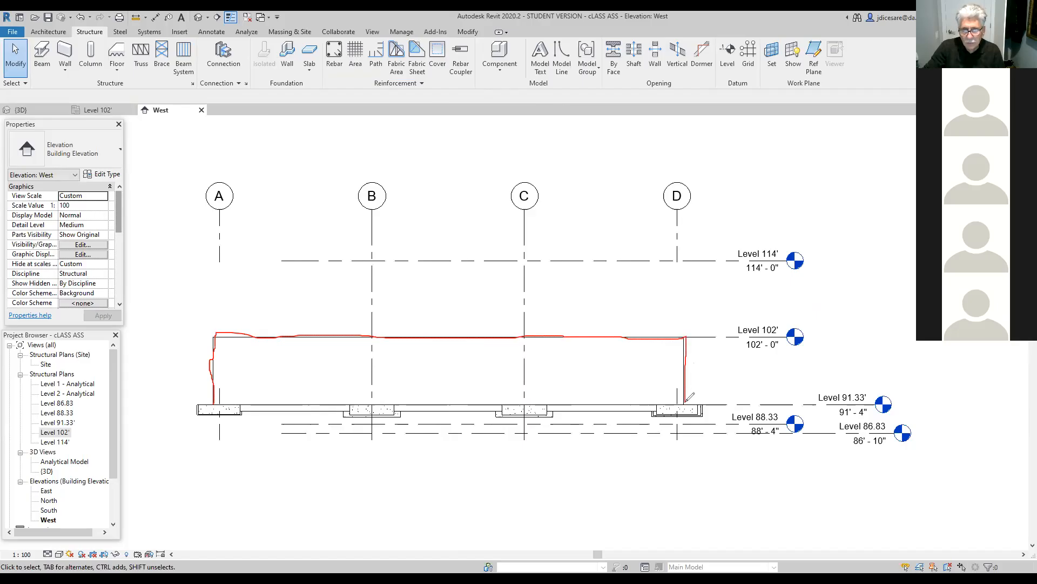
{"action": "left_click_drag", "start_coordinate": [226, 402], "coordinate": [695, 401]}
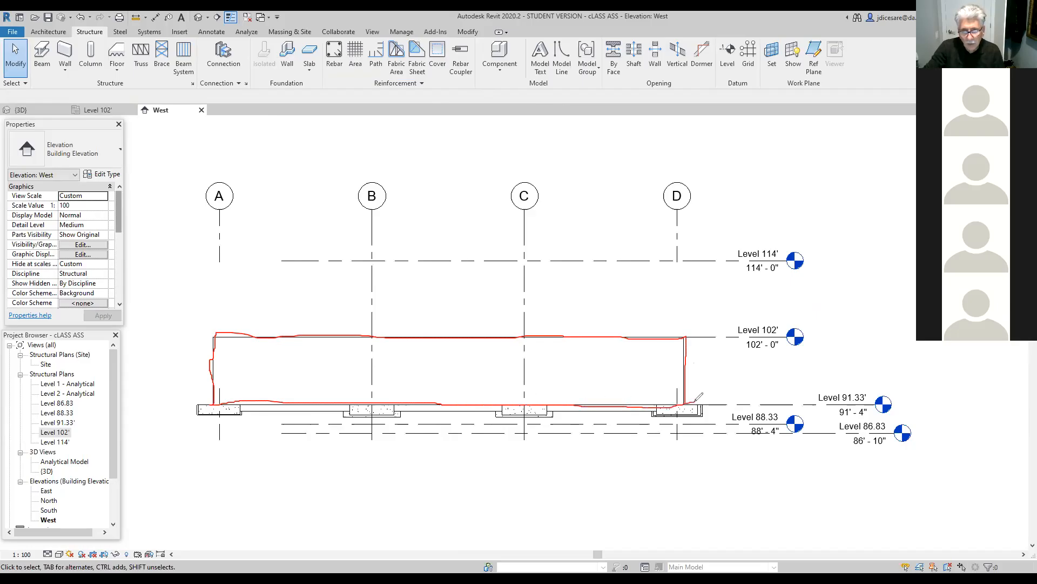
{"action": "mouse_move", "coordinate": [242, 400]}
{"action": "left_mouse_down"}
{"action": "mouse_move", "coordinate": [201, 399]}
{"action": "mouse_move", "coordinate": [204, 424]}
{"action": "mouse_move", "coordinate": [231, 399]}
{"action": "left_mouse_up"}
{"action": "mouse_move", "coordinate": [382, 397]}
{"action": "left_mouse_down"}
{"action": "mouse_move", "coordinate": [355, 398]}
{"action": "mouse_move", "coordinate": [389, 411]}
{"action": "mouse_move", "coordinate": [388, 400]}
{"action": "left_mouse_up"}
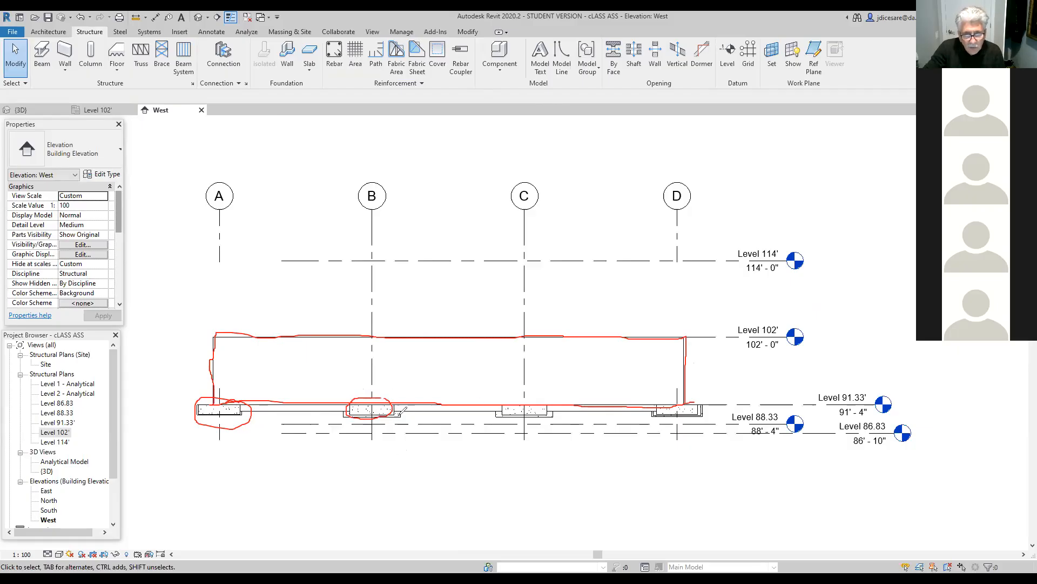
{"action": "mouse_move", "coordinate": [307, 367]}
{"action": "left_mouse_down"}
{"action": "mouse_move", "coordinate": [372, 344]}
{"action": "mouse_move", "coordinate": [396, 364]}
{"action": "mouse_move", "coordinate": [379, 362]}
{"action": "mouse_move", "coordinate": [385, 369]}
{"action": "left_mouse_up"}
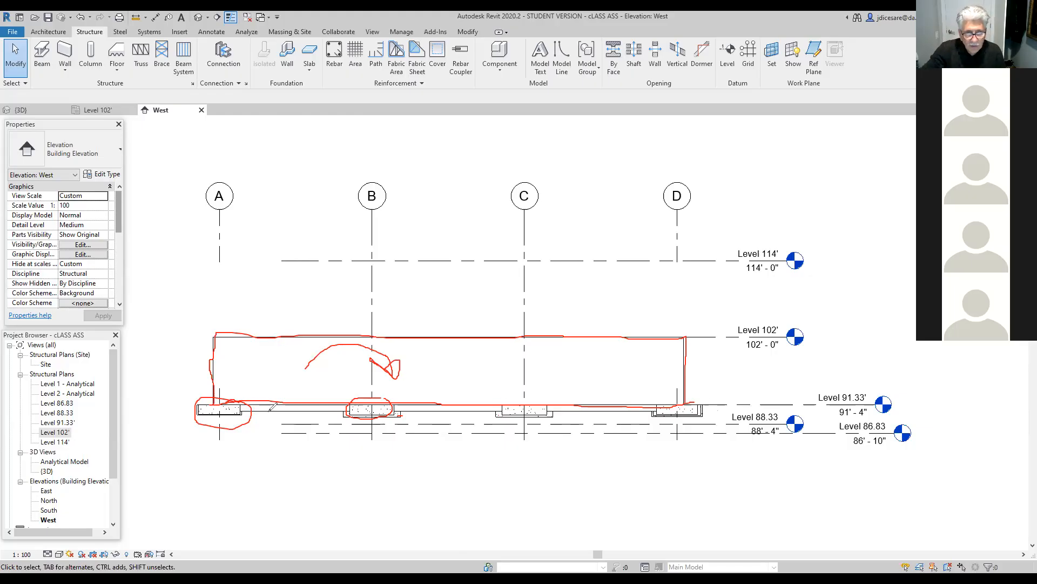
{"action": "left_click_drag", "start_coordinate": [292, 409], "coordinate": [320, 402]}
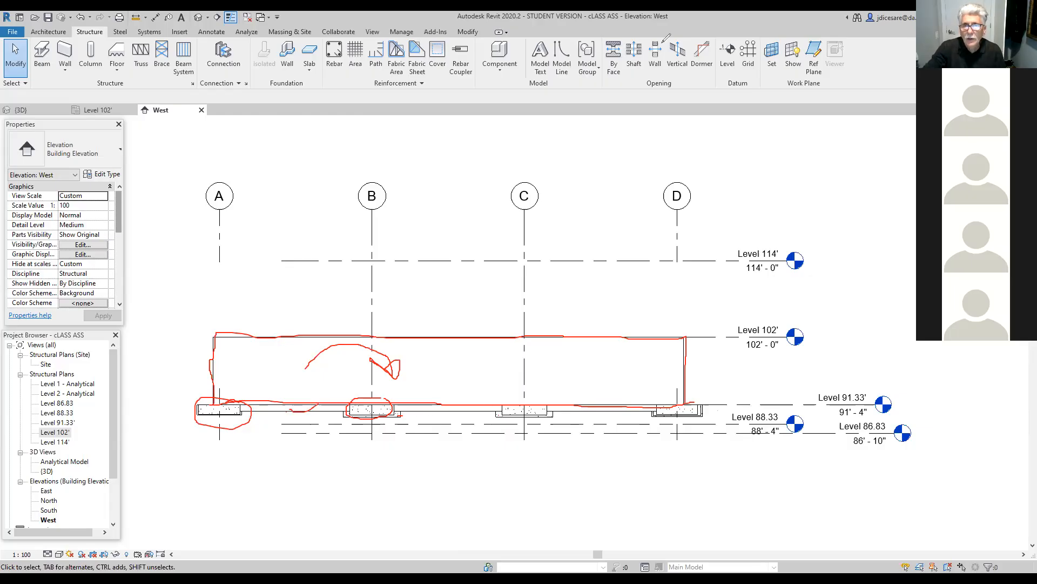
{"action": "left_click", "coordinate": [659, 94]}
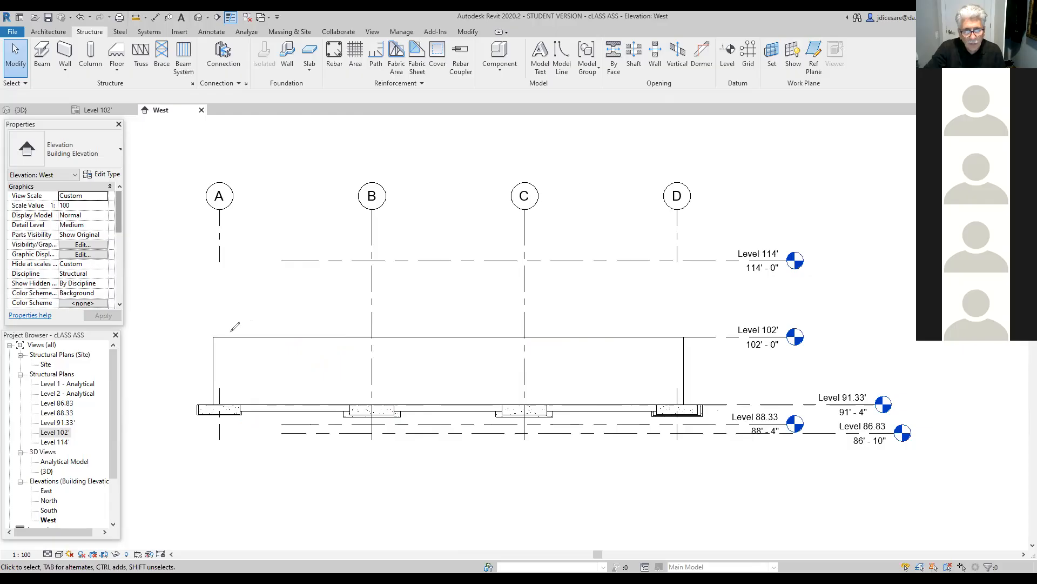
{"action": "mouse_move", "coordinate": [779, 303]}
{"action": "left_mouse_down"}
{"action": "mouse_move", "coordinate": [732, 312]}
{"action": "mouse_move", "coordinate": [756, 359]}
{"action": "mouse_move", "coordinate": [845, 350]}
{"action": "mouse_move", "coordinate": [809, 402]}
{"action": "mouse_move", "coordinate": [864, 417]}
{"action": "mouse_move", "coordinate": [867, 384]}
{"action": "left_mouse_up"}
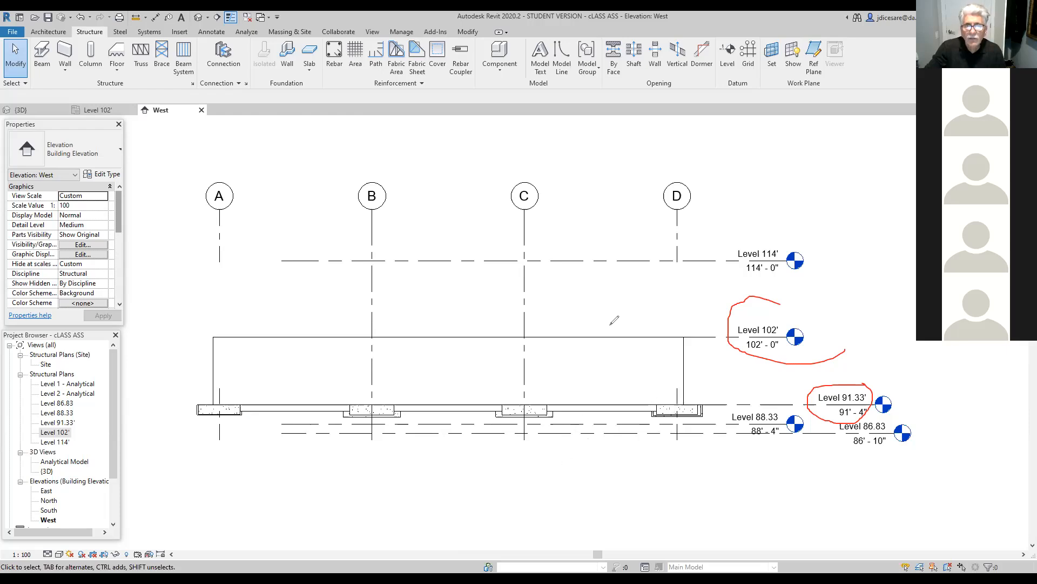
{"action": "left_click", "coordinate": [419, 144]}
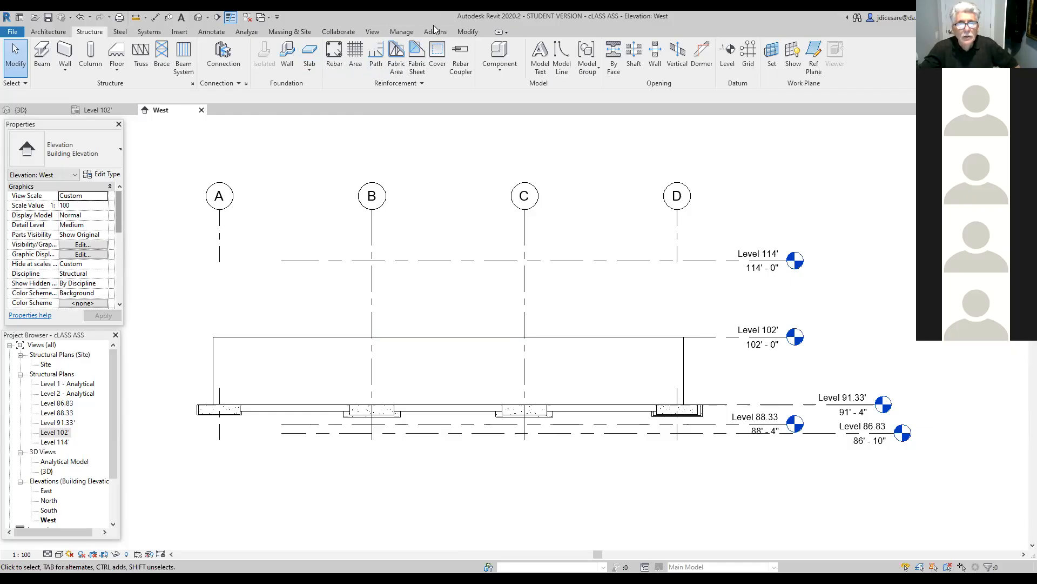
Select the 12" concrete foundation wall in the West elevation and save the project through the save reminder.
{"action": "left_click", "coordinate": [473, 32]}
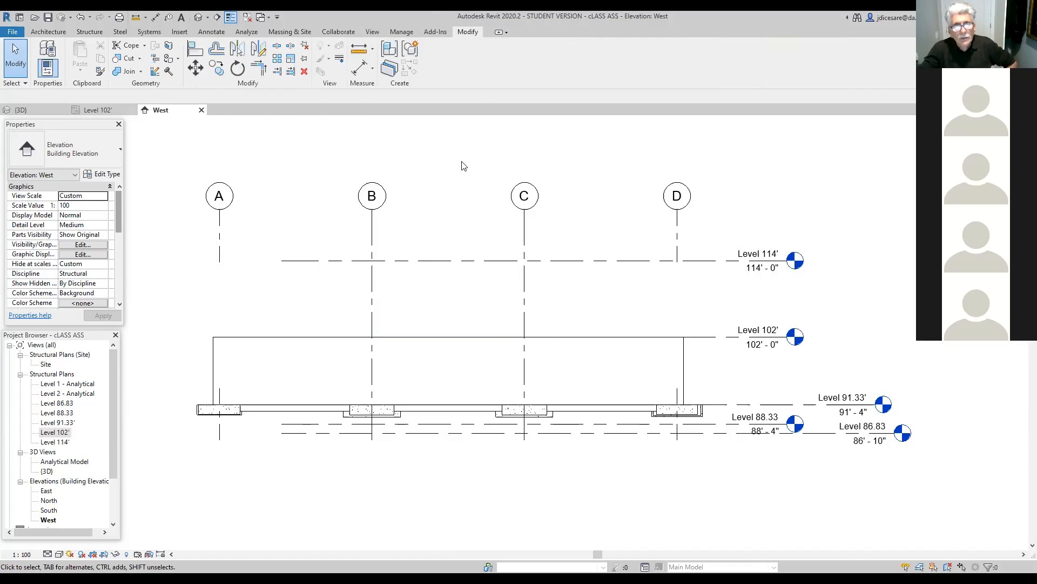
{"action": "left_click", "coordinate": [573, 337]}
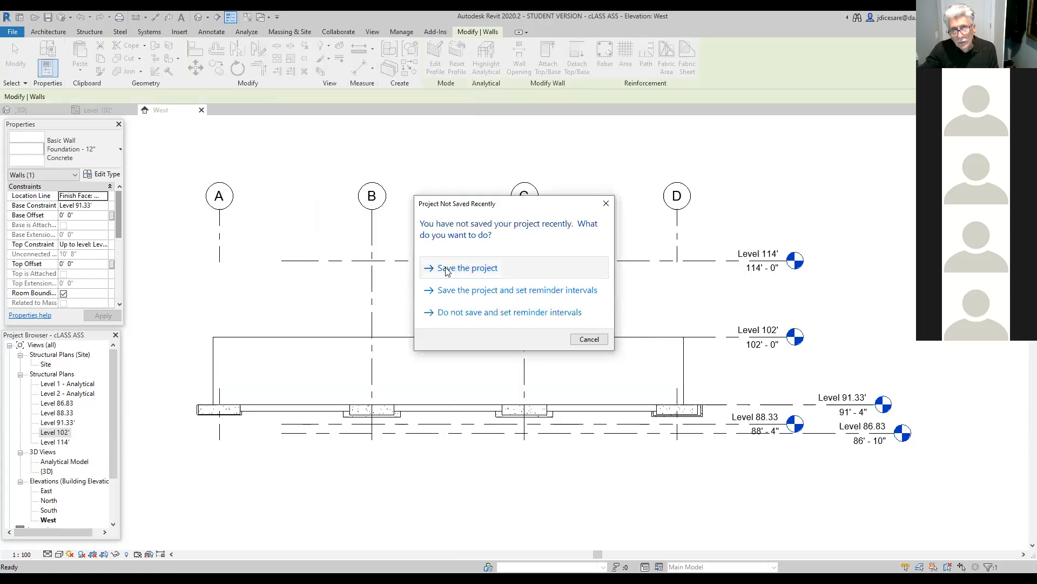
{"action": "left_click", "coordinate": [446, 269]}
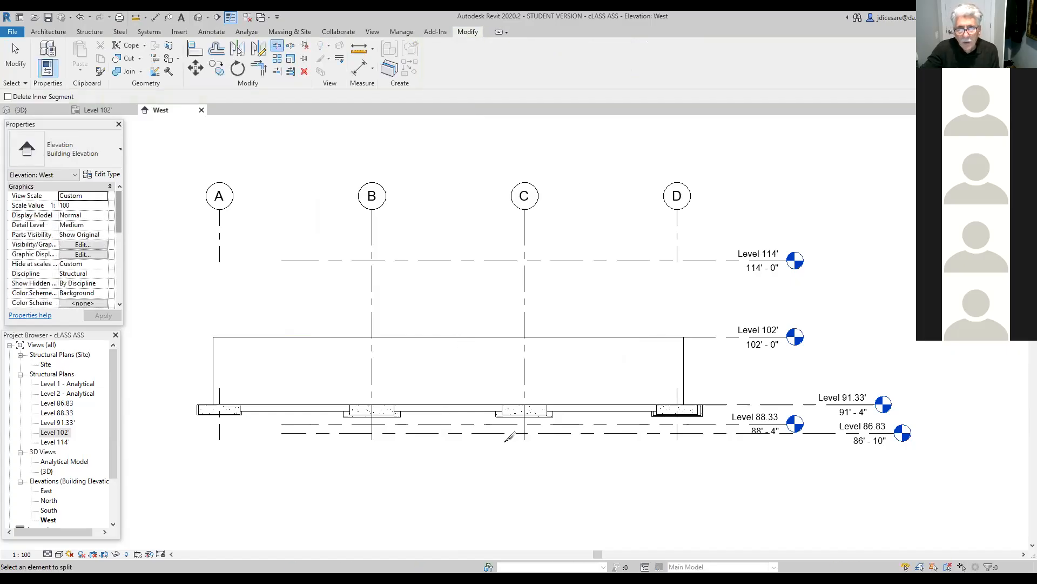
Split the west foundation wall between grids C and D at three points spaced 2' 0" apart.
{"action": "scroll", "coordinate": [511, 436], "scroll_direction": "up", "scroll_amount": 1}
{"action": "scroll", "coordinate": [532, 439], "scroll_direction": "up", "scroll_amount": 1}
{"action": "scroll", "coordinate": [608, 458], "scroll_direction": "up", "scroll_amount": 1}
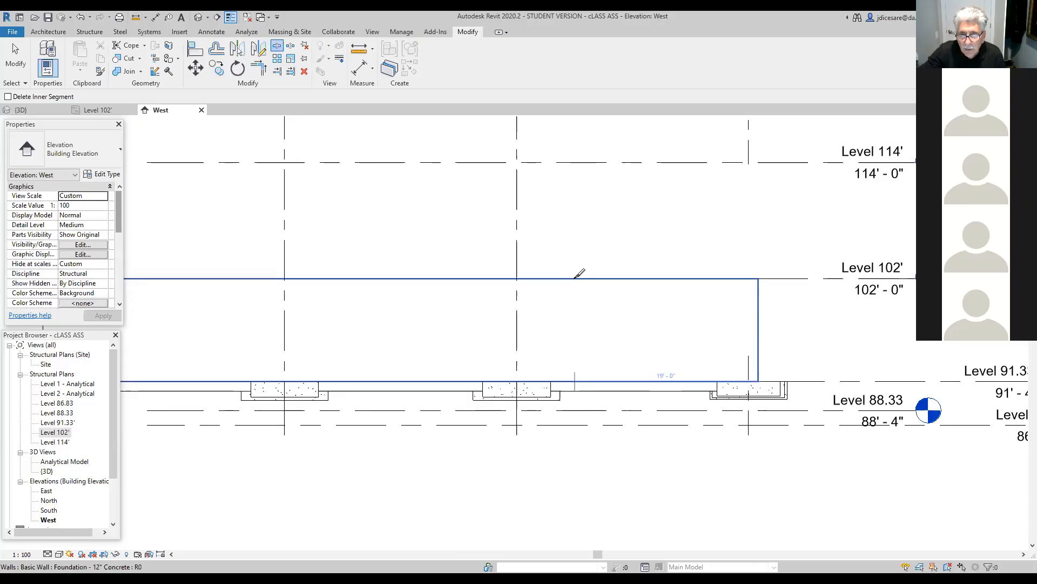
{"action": "left_click", "coordinate": [575, 278]}
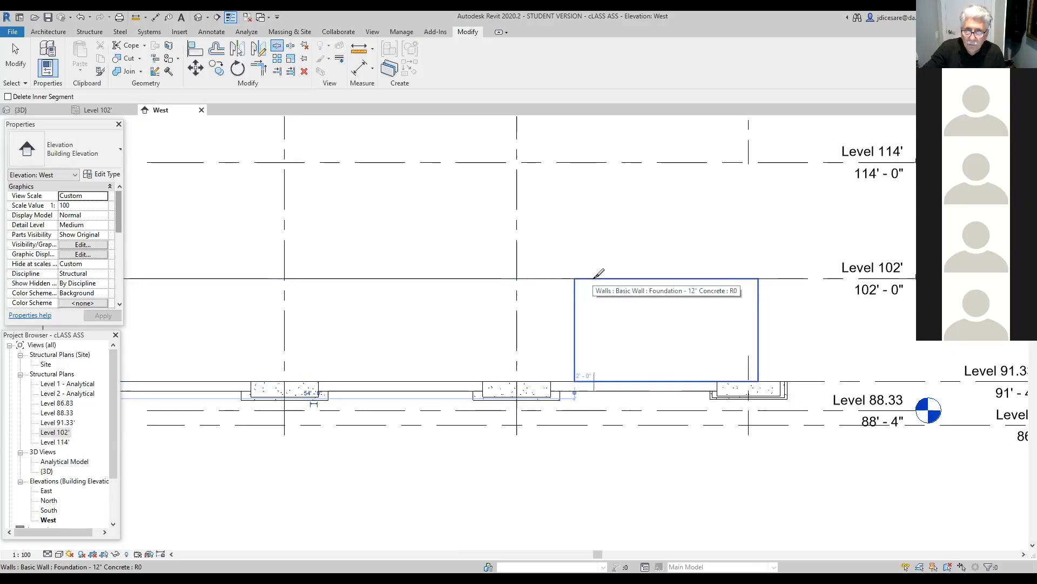
{"action": "left_click", "coordinate": [594, 279]}
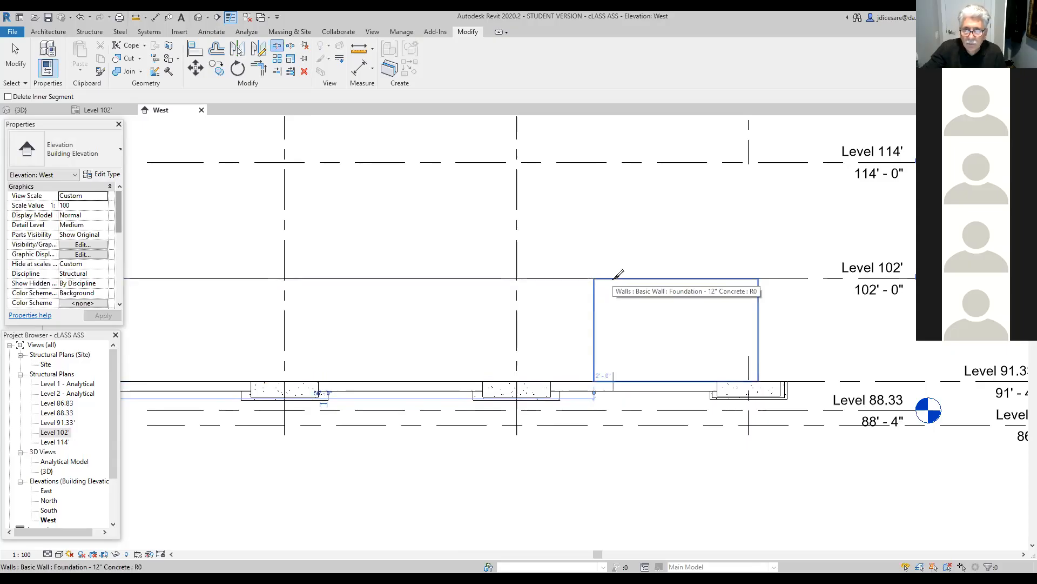
{"action": "left_click", "coordinate": [614, 278]}
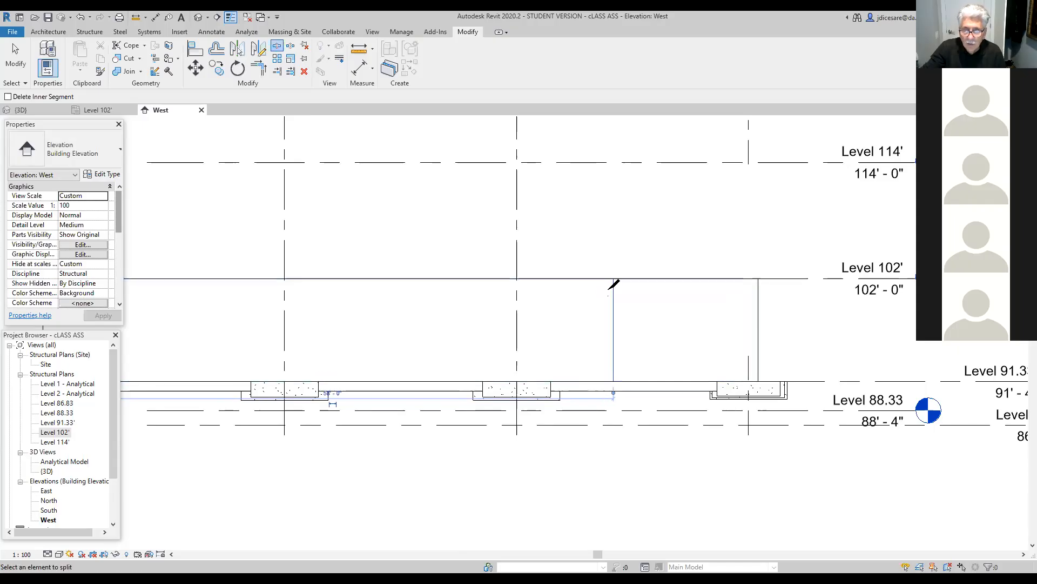
{"action": "key", "text": "Escape"}
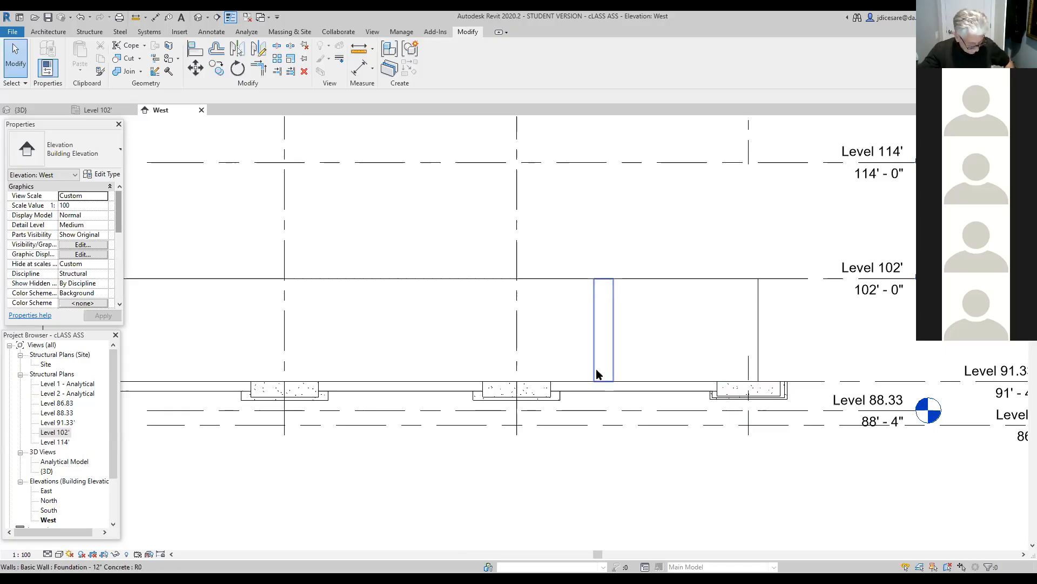
{"action": "left_click", "coordinate": [734, 398]}
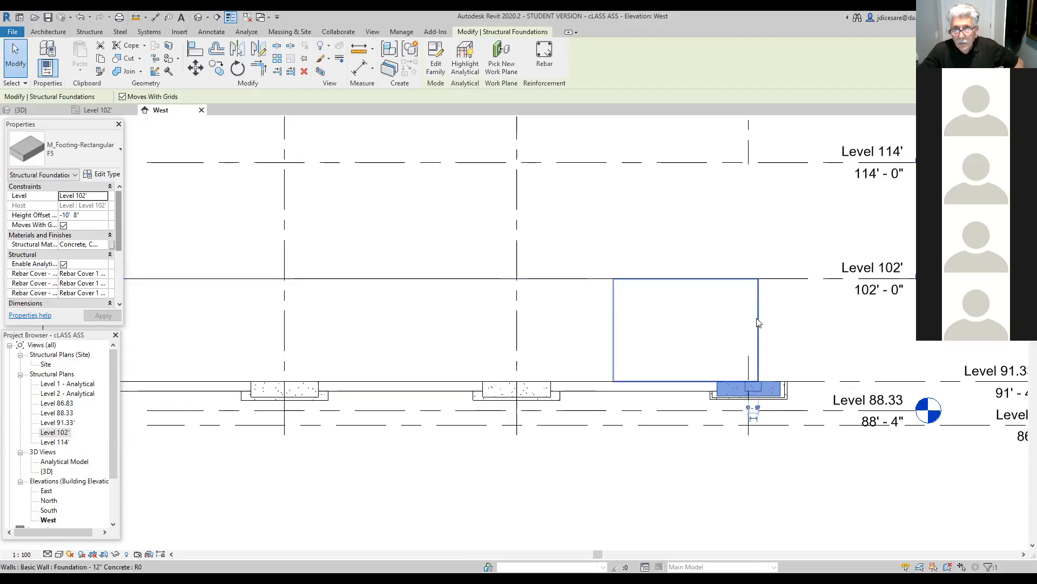
{"action": "left_click", "coordinate": [754, 336]}
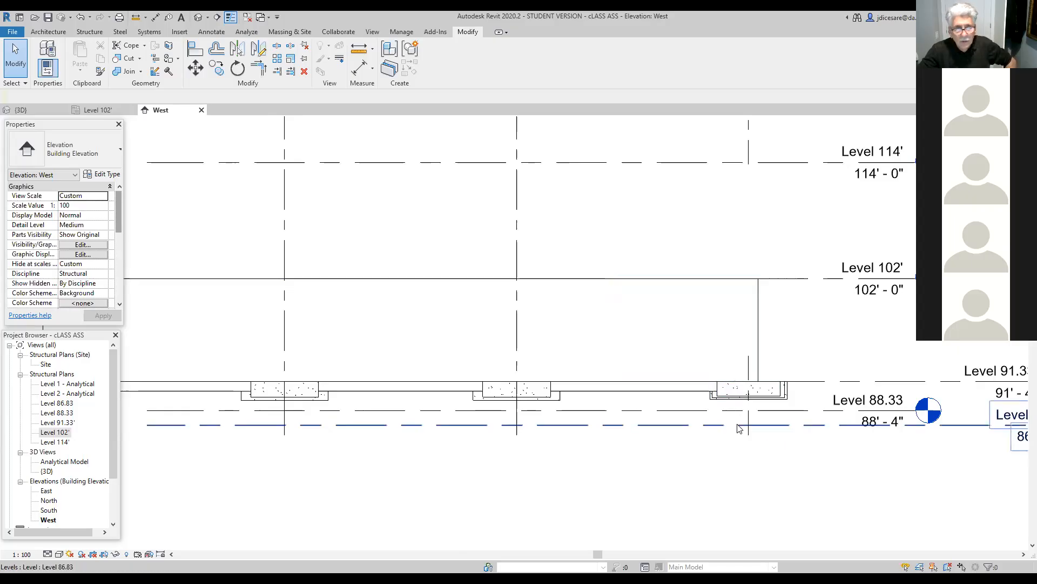
In the Level 102' plan, set the corner column D-1's base level to Level 88.33 and move its attached footing with it.
{"action": "double_click", "coordinate": [54, 433]}
{"action": "scroll", "coordinate": [322, 442], "scroll_direction": "up", "scroll_amount": 4}
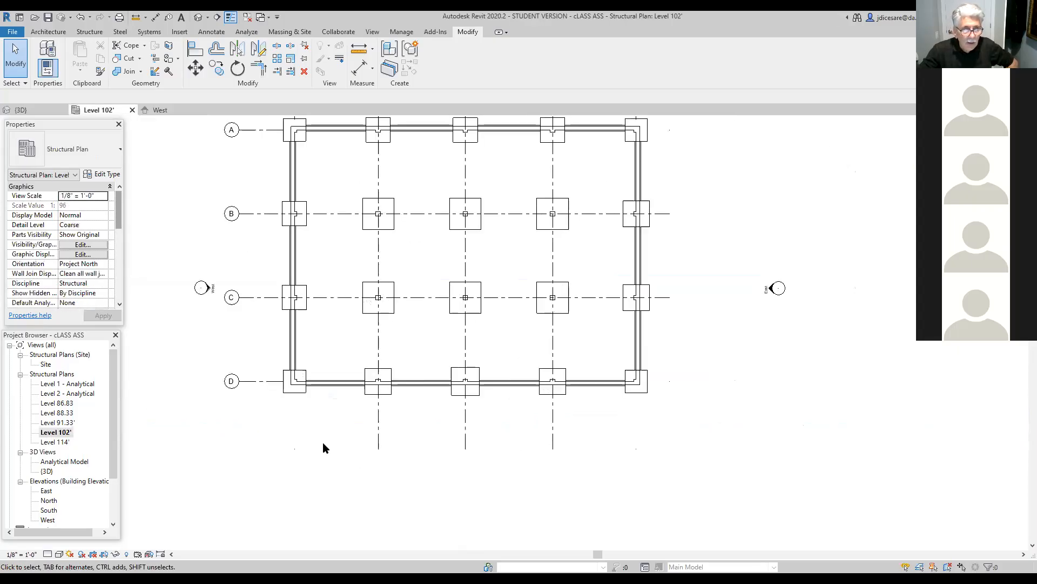
{"action": "scroll", "coordinate": [323, 442], "scroll_direction": "up", "scroll_amount": 1}
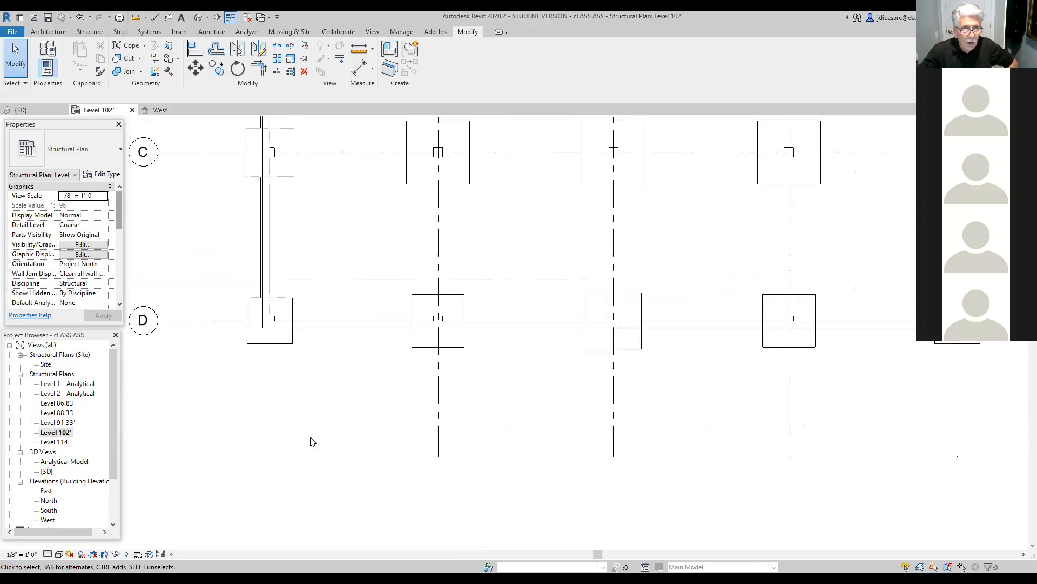
{"action": "left_click", "coordinate": [272, 321]}
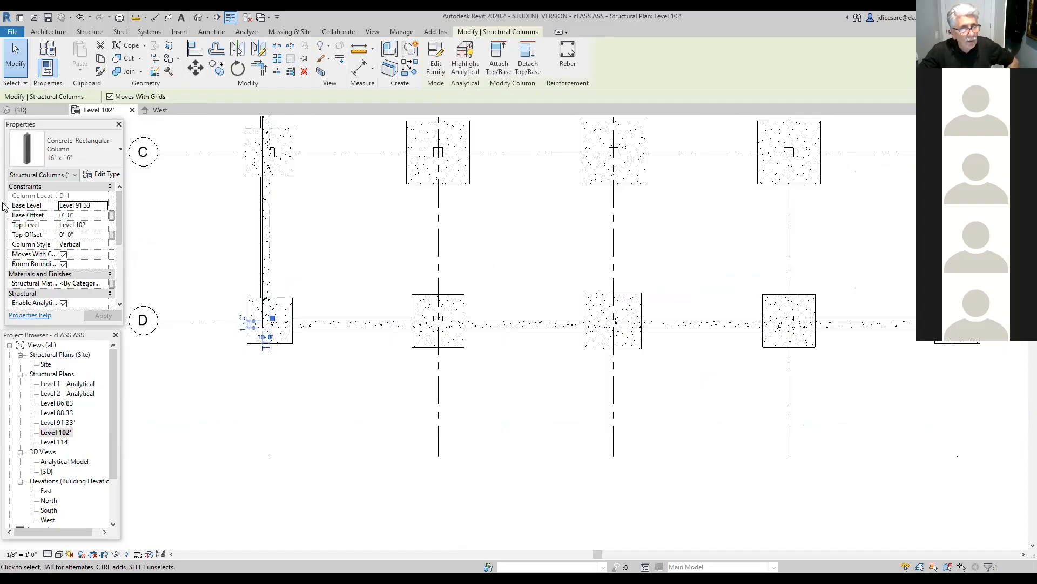
{"action": "left_click", "coordinate": [104, 208]}
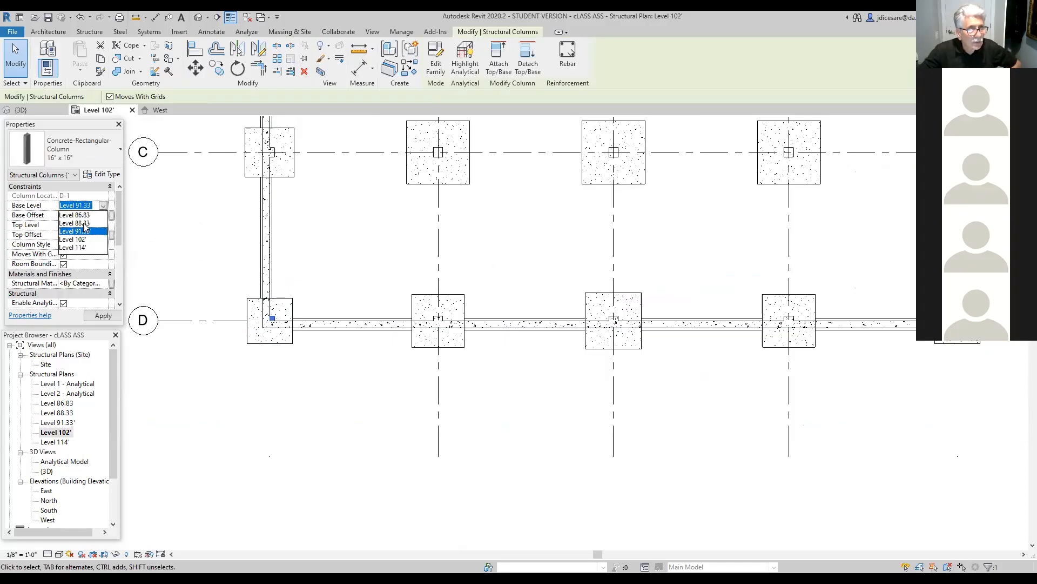
{"action": "left_click", "coordinate": [83, 224]}
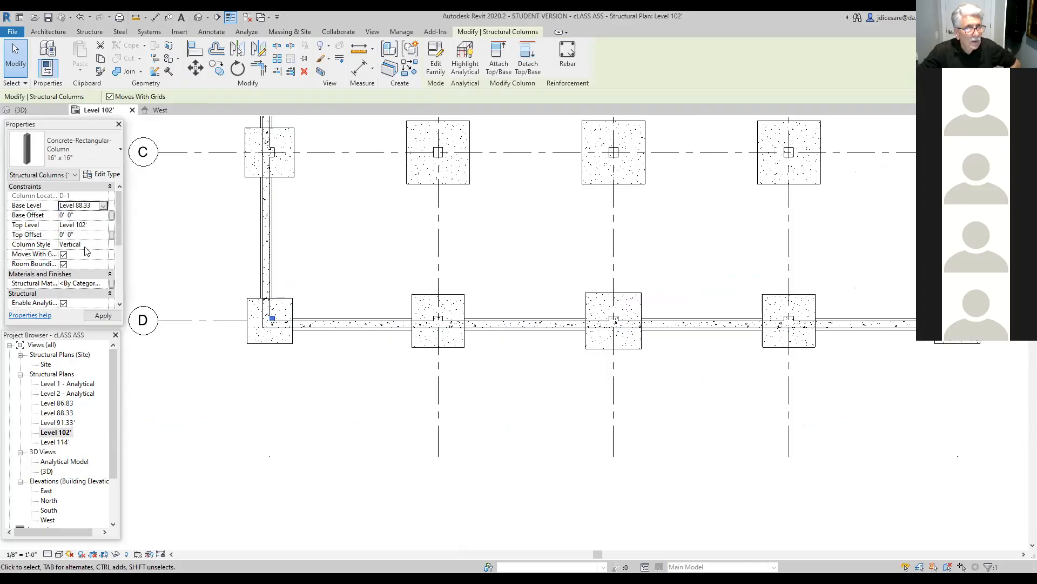
{"action": "left_click", "coordinate": [102, 317]}
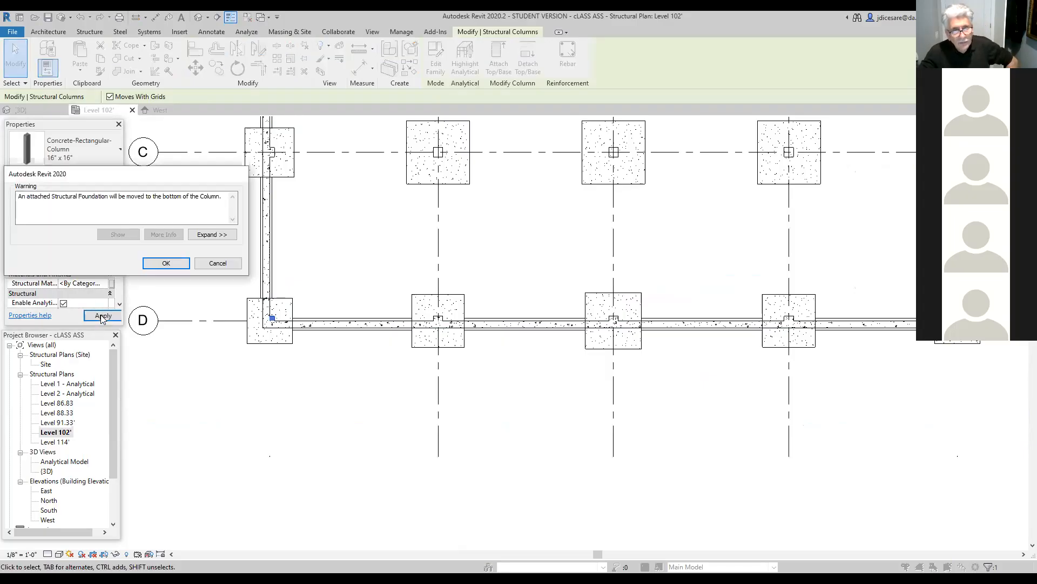
{"action": "left_click", "coordinate": [166, 264]}
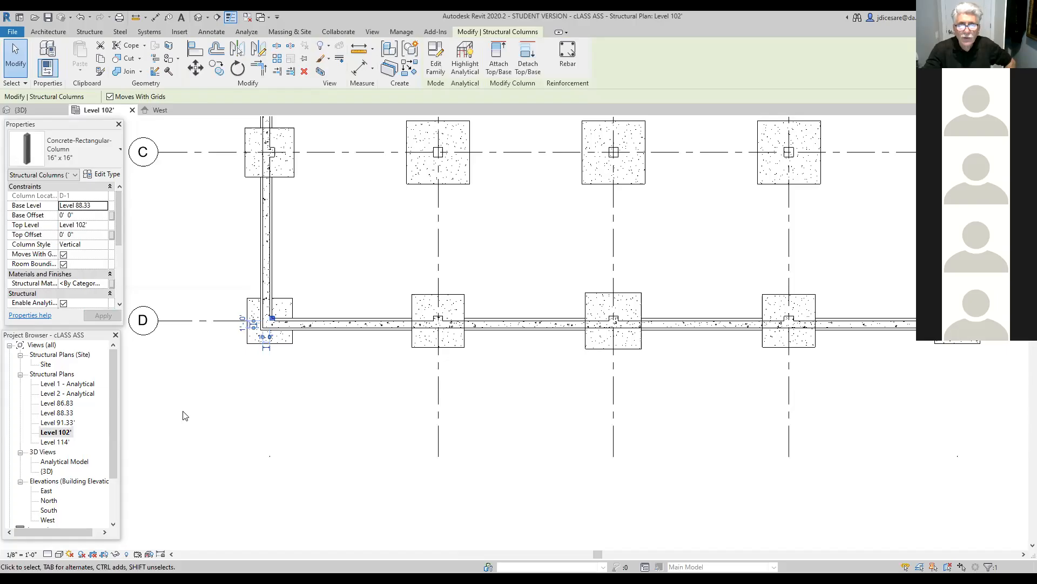
{"action": "left_click", "coordinate": [263, 465]}
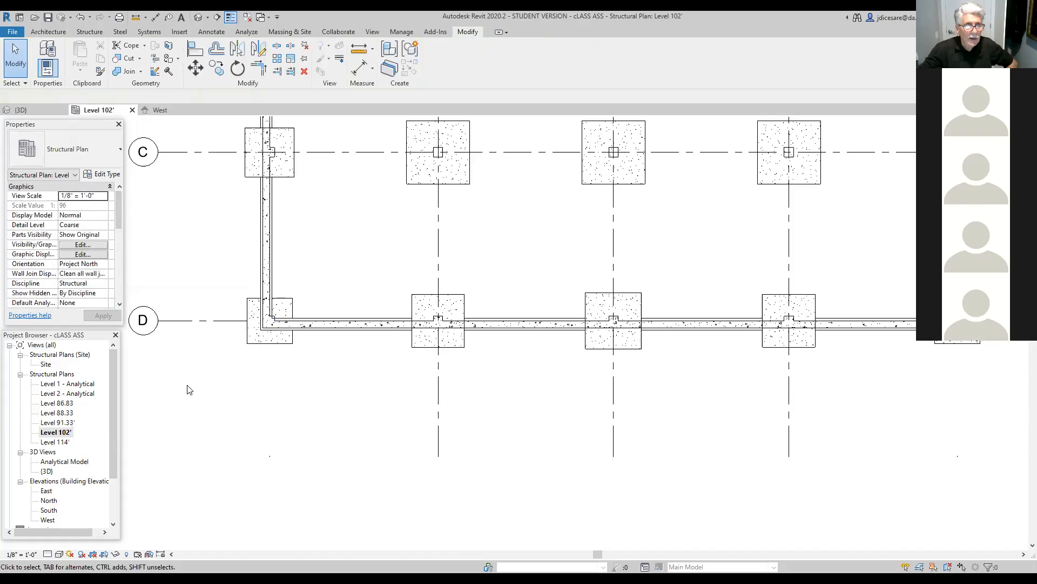
In the West elevation, set the base offset of the first narrow foundation wall segment past grid C to -1' 0".
{"action": "double_click", "coordinate": [49, 520]}
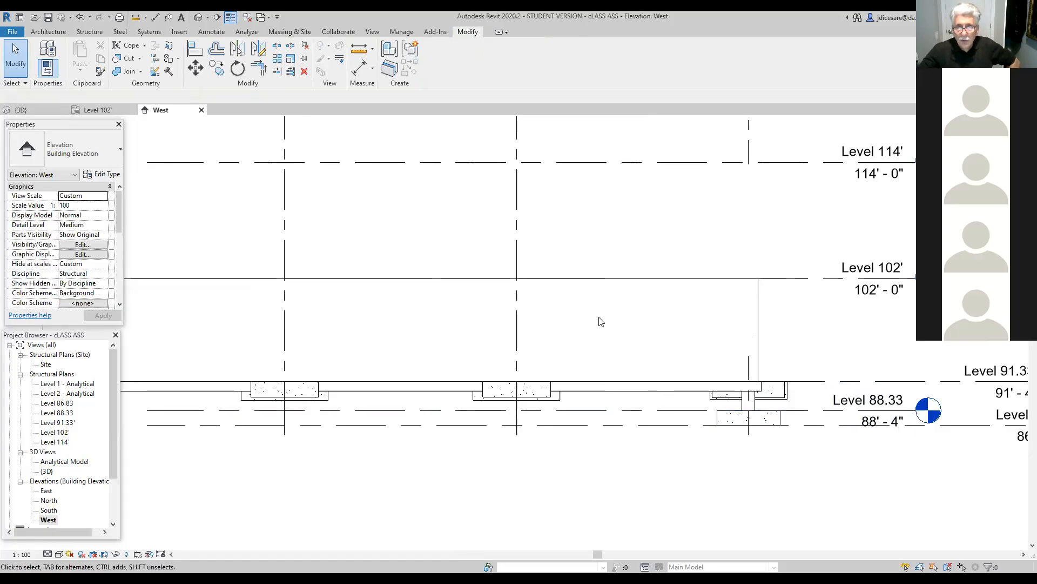
{"action": "left_click", "coordinate": [587, 282]}
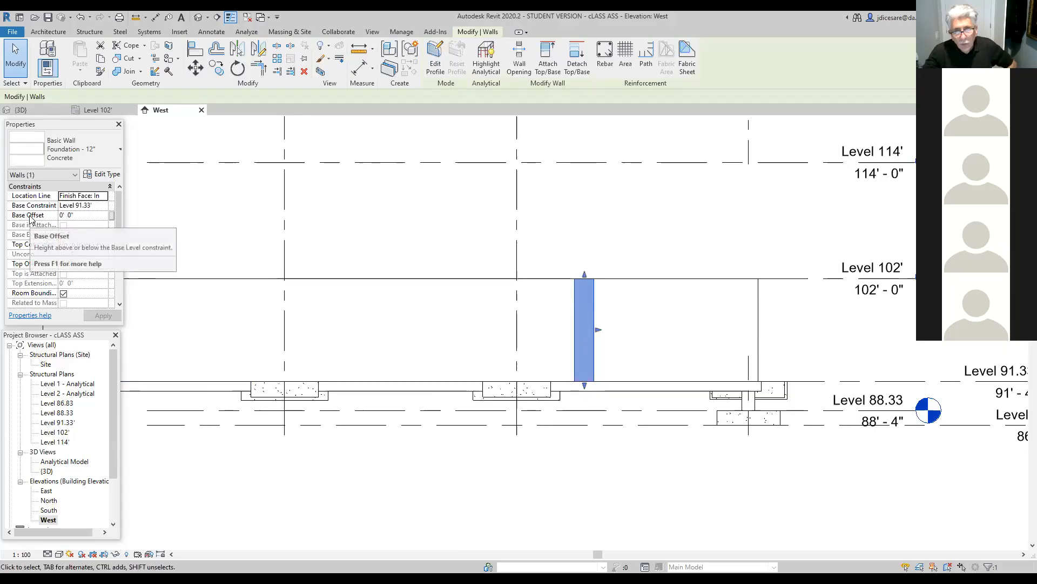
{"action": "left_click", "coordinate": [76, 215]}
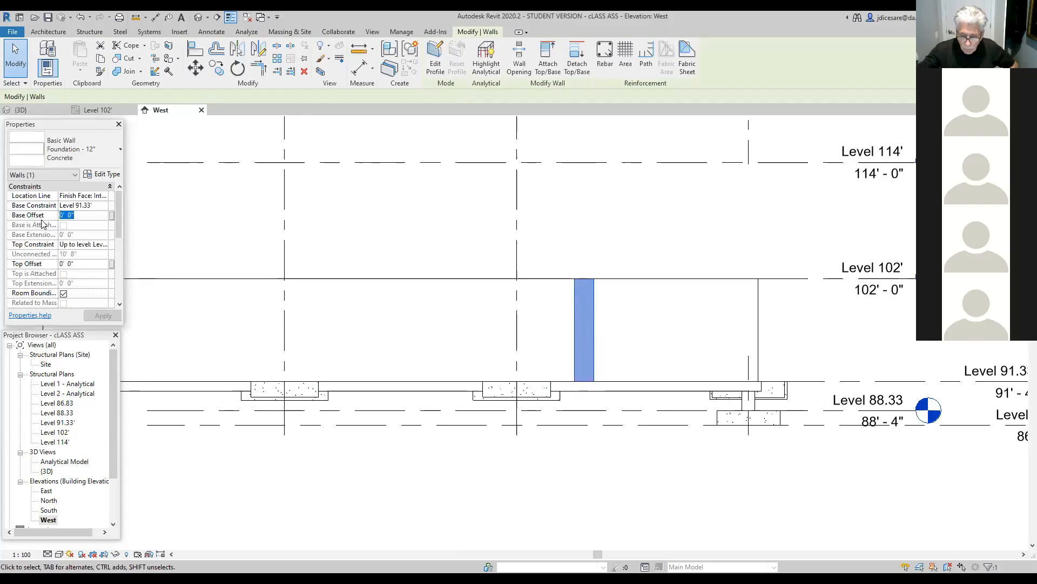
{"action": "type", "text": "-"}
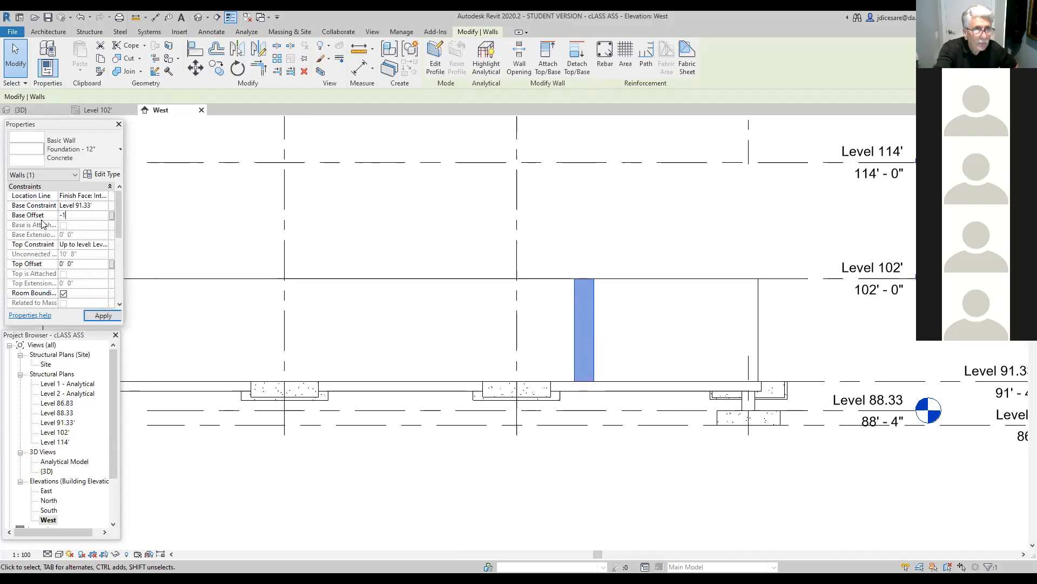
{"action": "type", "text": "1"}
{"action": "left_click", "coordinate": [104, 316]}
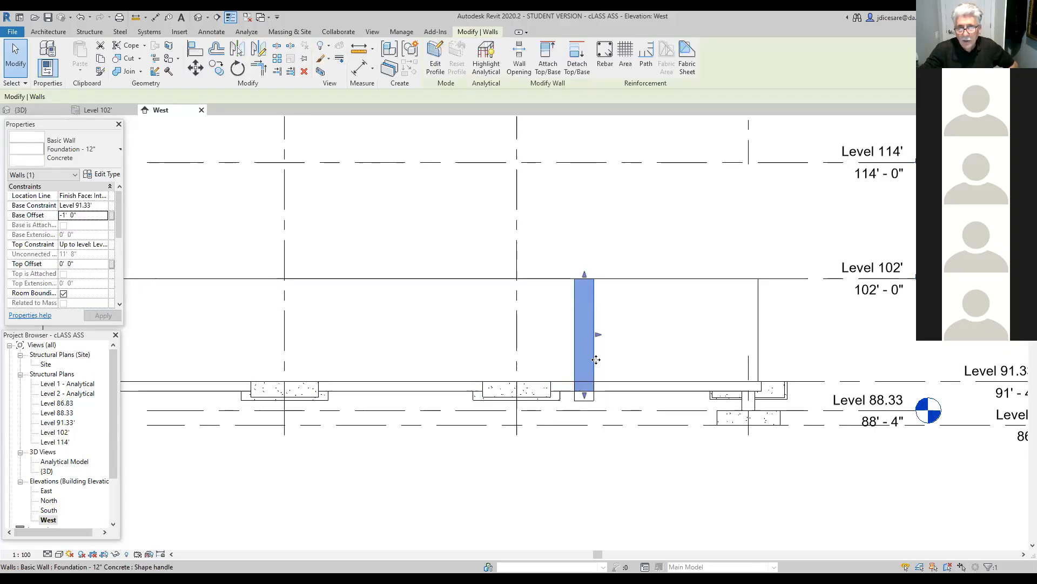
Set the base offset of the second narrow foundation wall segment, on the grid D side of the first, to -2' 0".
{"action": "key", "text": "space"}
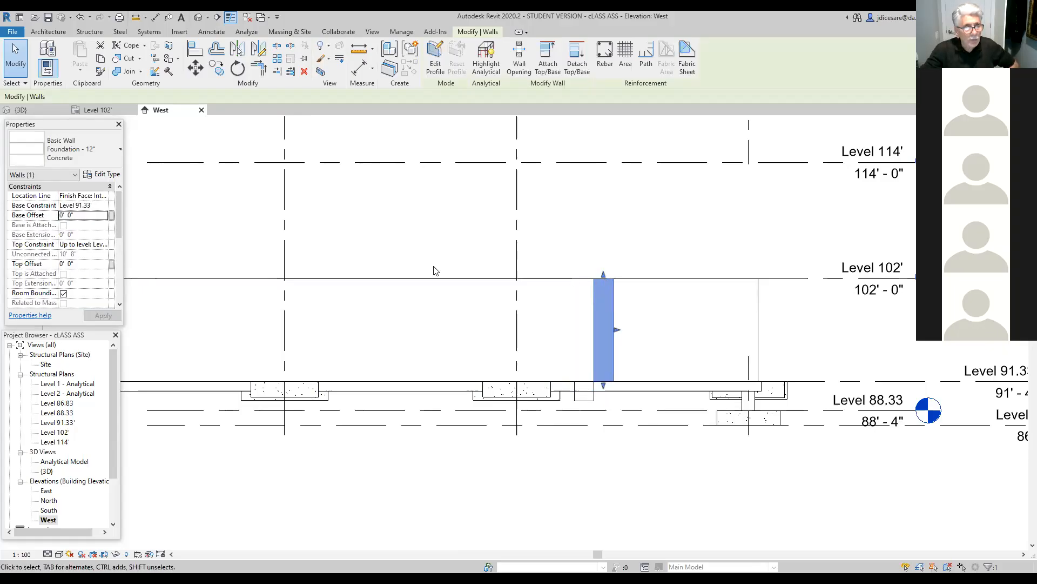
{"action": "left_click", "coordinate": [45, 216]}
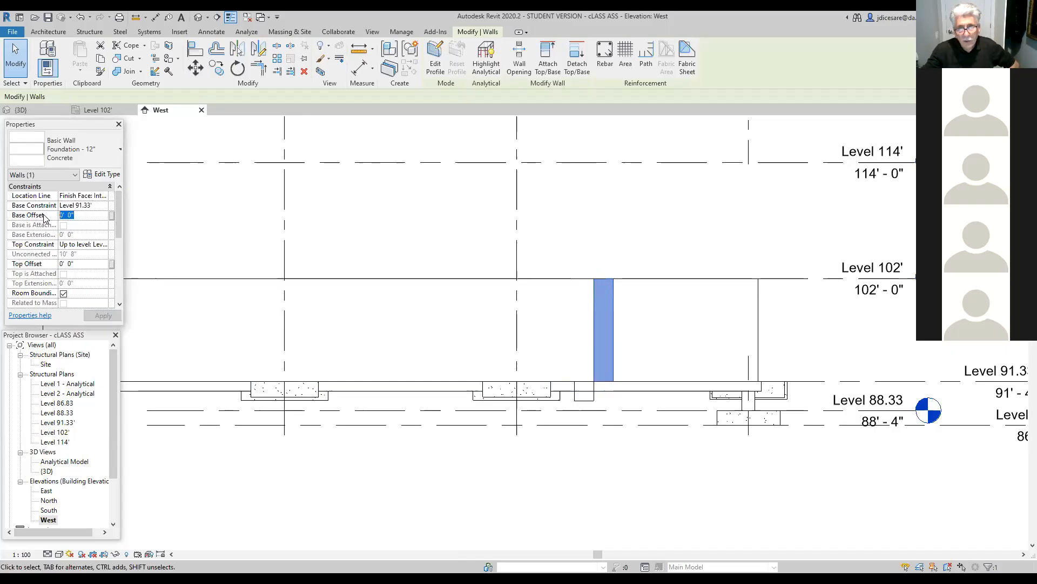
{"action": "type", "text": "-2"}
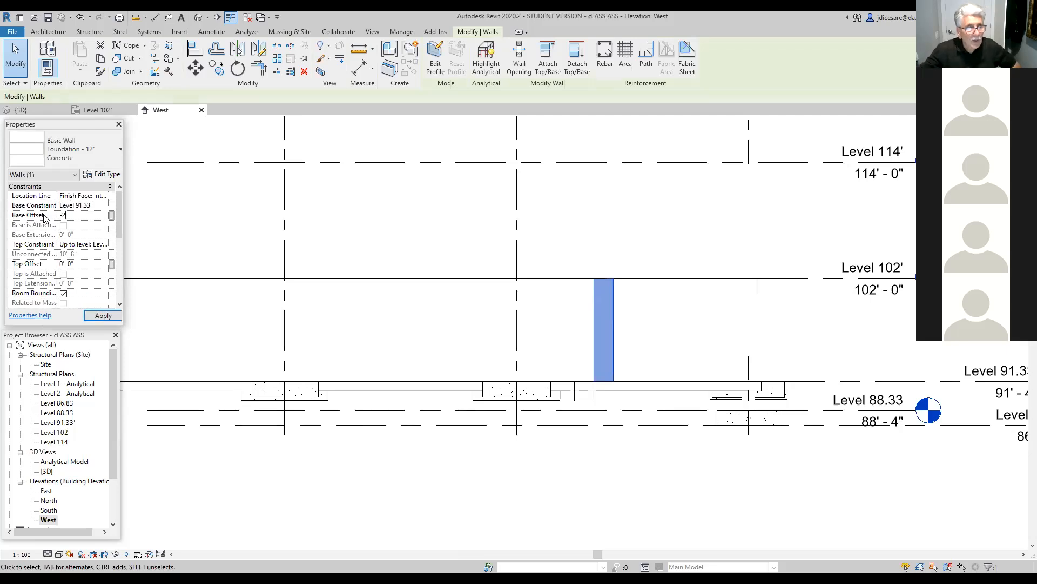
{"action": "left_click", "coordinate": [108, 318]}
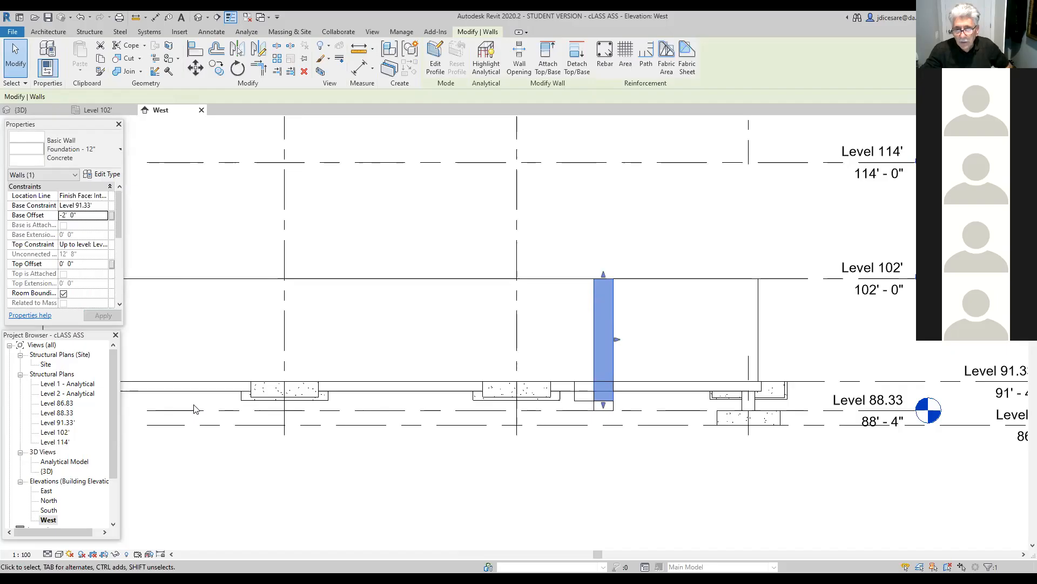
Set the base constraint of the foundation wall segment ending at grid D to Level 88.33.
{"action": "left_click", "coordinate": [654, 281]}
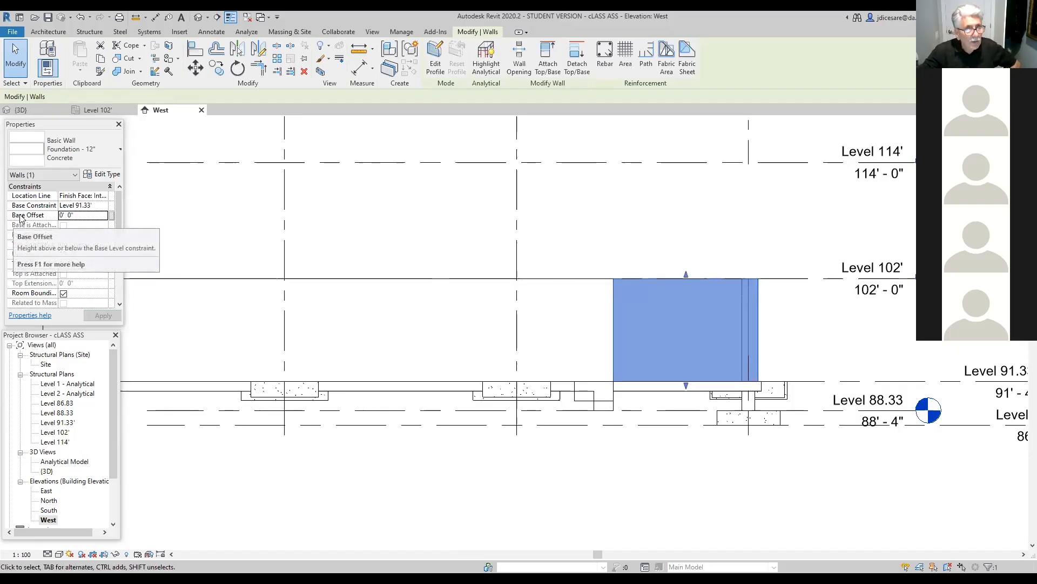
{"action": "left_click", "coordinate": [104, 208]}
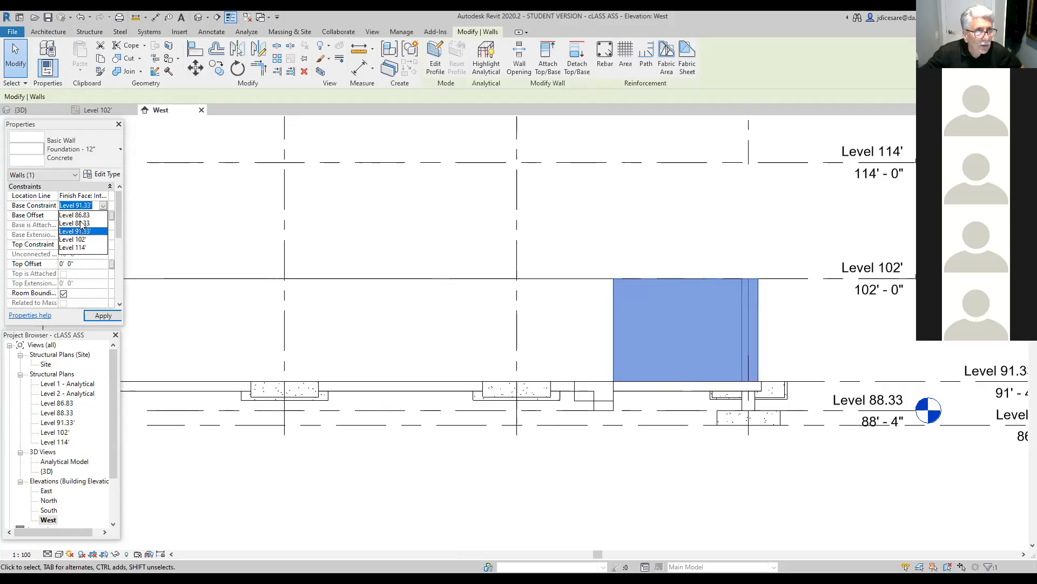
{"action": "left_click", "coordinate": [80, 223]}
{"action": "left_click", "coordinate": [109, 316]}
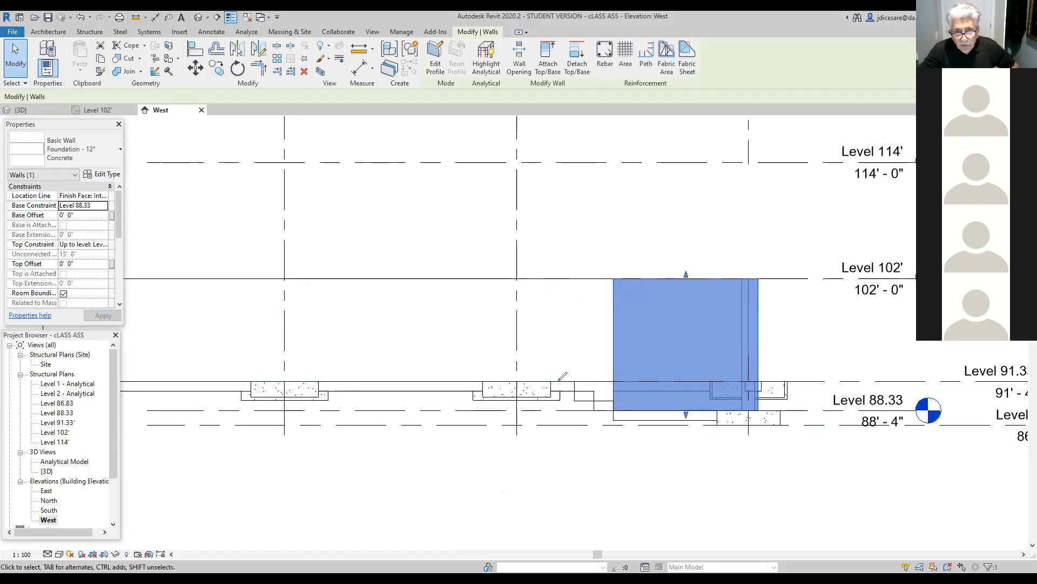
{"action": "mouse_move", "coordinate": [548, 381]}
{"action": "left_mouse_down"}
{"action": "mouse_move", "coordinate": [580, 377]}
{"action": "mouse_move", "coordinate": [581, 392]}
{"action": "mouse_move", "coordinate": [612, 409]}
{"action": "mouse_move", "coordinate": [717, 413]}
{"action": "mouse_move", "coordinate": [602, 421]}
{"action": "mouse_move", "coordinate": [576, 396]}
{"action": "mouse_move", "coordinate": [559, 400]}
{"action": "mouse_move", "coordinate": [557, 385]}
{"action": "mouse_move", "coordinate": [539, 392]}
{"action": "left_mouse_up"}
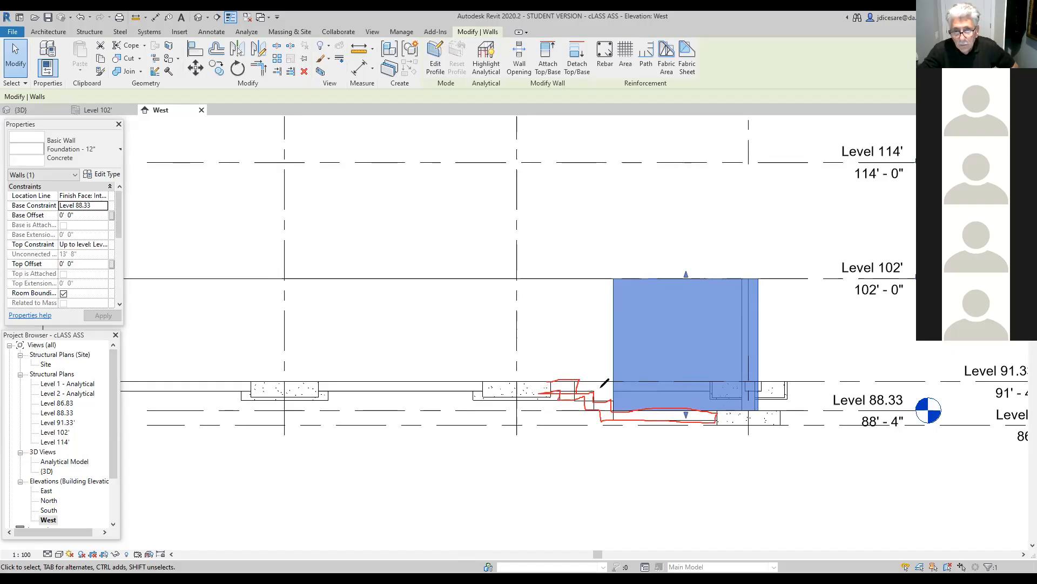
{"action": "left_click", "coordinate": [492, 167]}
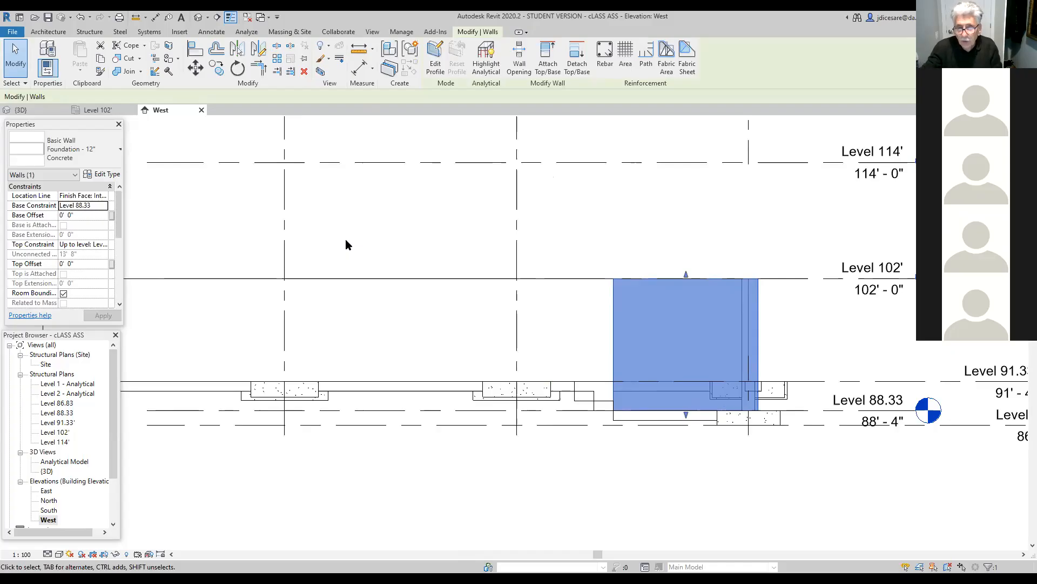
Delete the four bearing footings under the west foundation wall, including the two short stepped pieces.
{"action": "left_click", "coordinate": [606, 470]}
{"action": "left_click", "coordinate": [647, 423]}
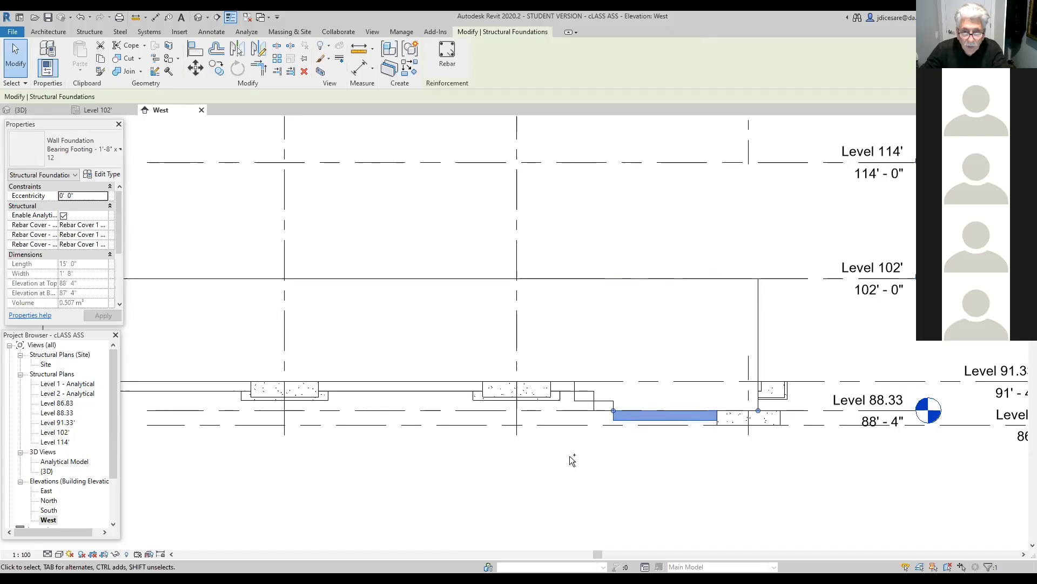
{"action": "left_click", "coordinate": [594, 406], "text": "ctrl"}
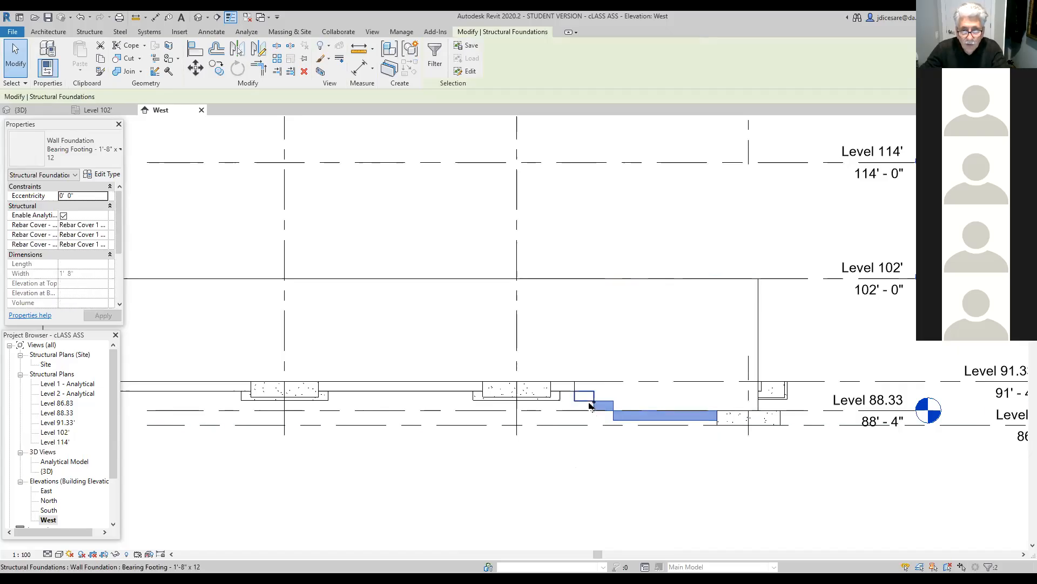
{"action": "left_click", "coordinate": [584, 396], "text": "ctrl"}
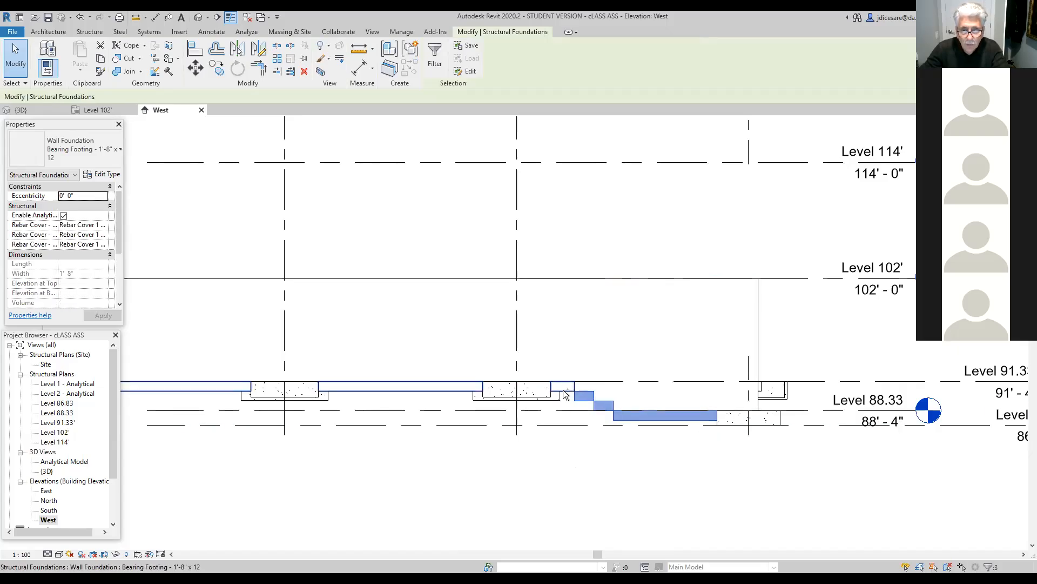
{"action": "left_click", "coordinate": [564, 390], "text": "ctrl"}
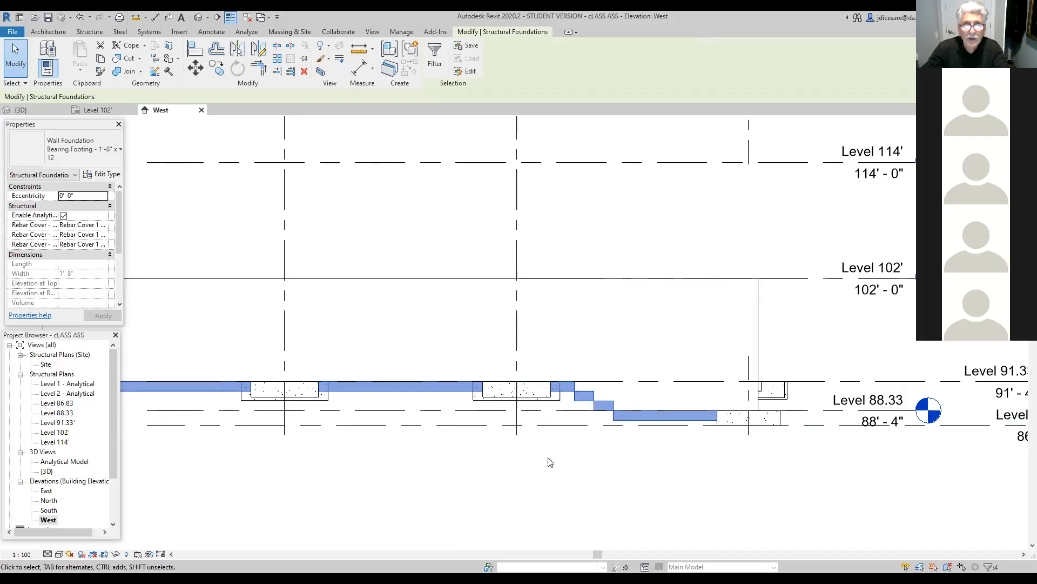
{"action": "key", "text": "Escape"}
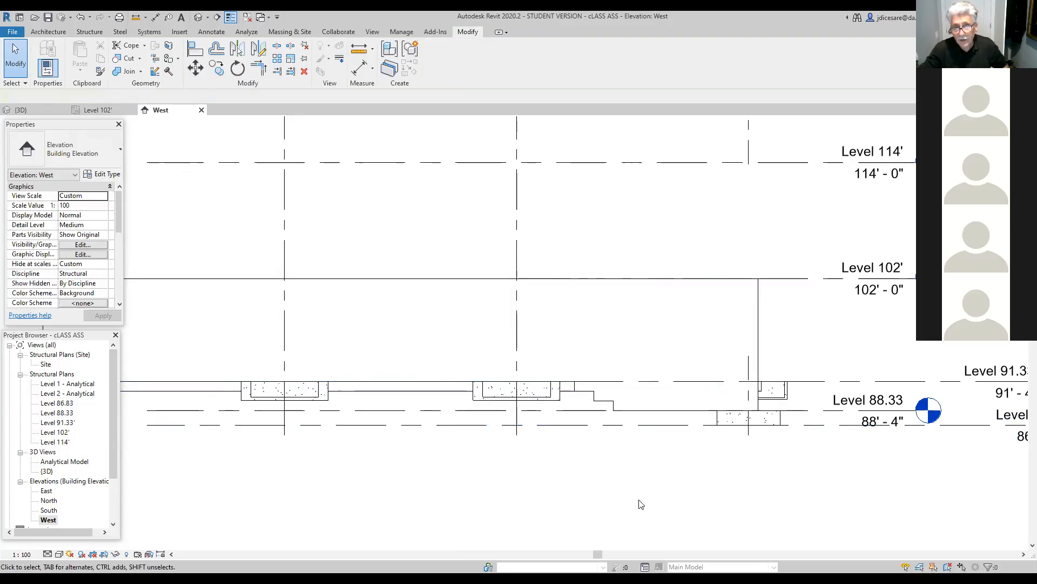
Examine the stepped base of the west foundation wall in the 3D view and return to the West elevation.
{"action": "left_click", "coordinate": [488, 156]}
{"action": "left_click", "coordinate": [200, 18]}
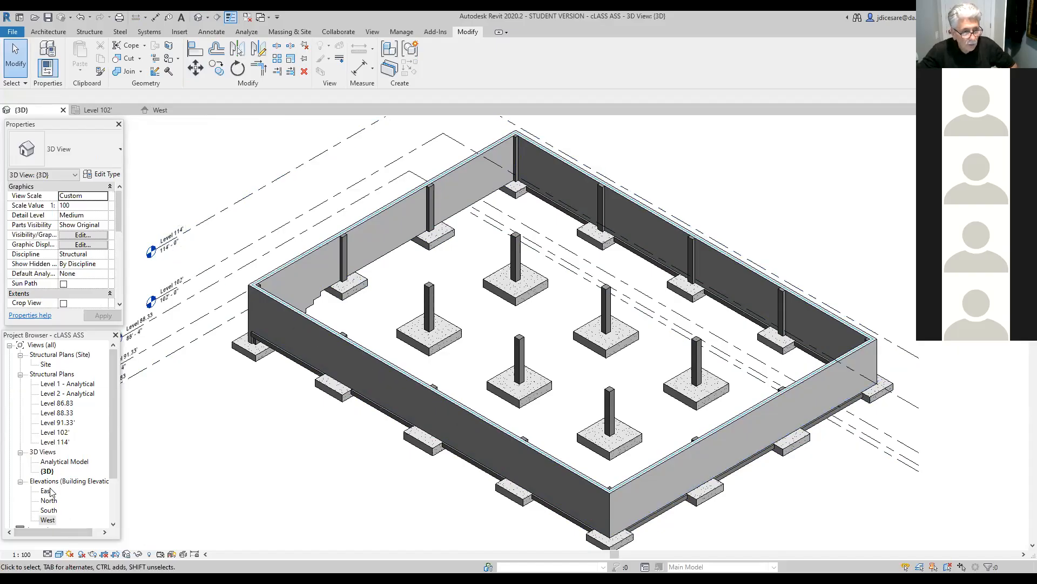
{"action": "double_click", "coordinate": [49, 520]}
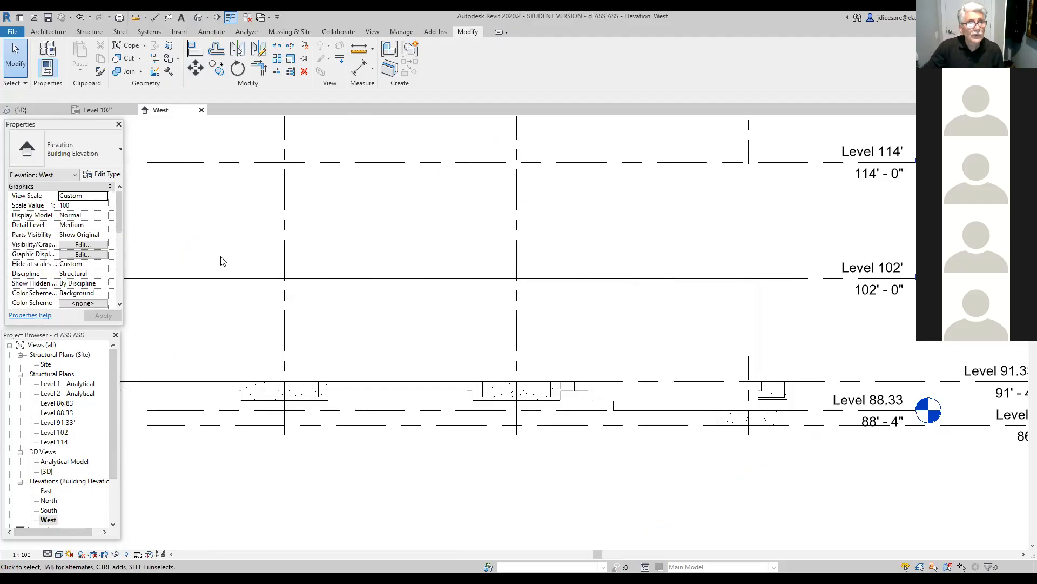
Start an in-place component in the Structural Foundations category, keeping the default name.
{"action": "left_click", "coordinate": [83, 34]}
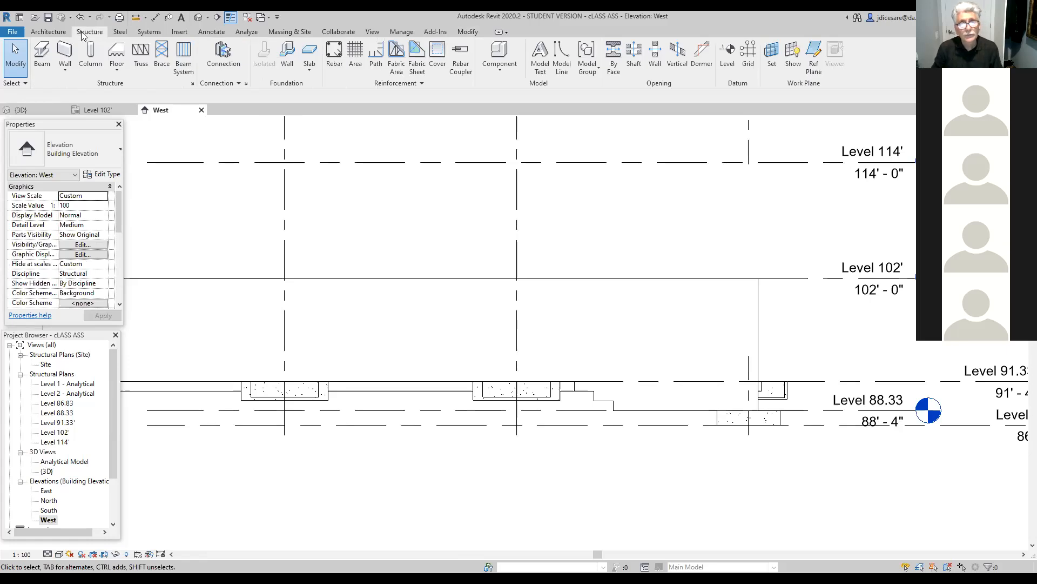
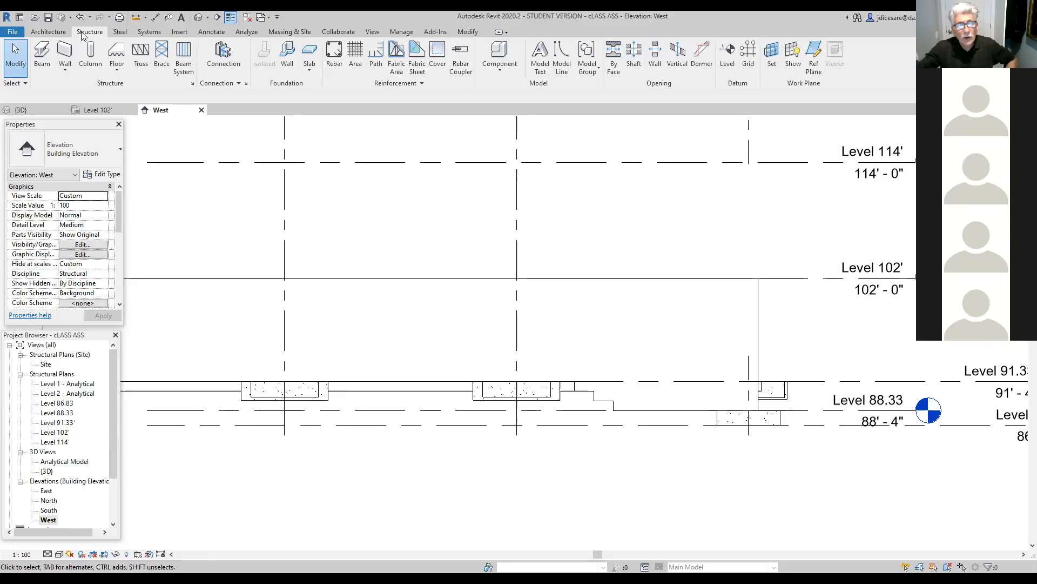
{"action": "left_click", "coordinate": [500, 73]}
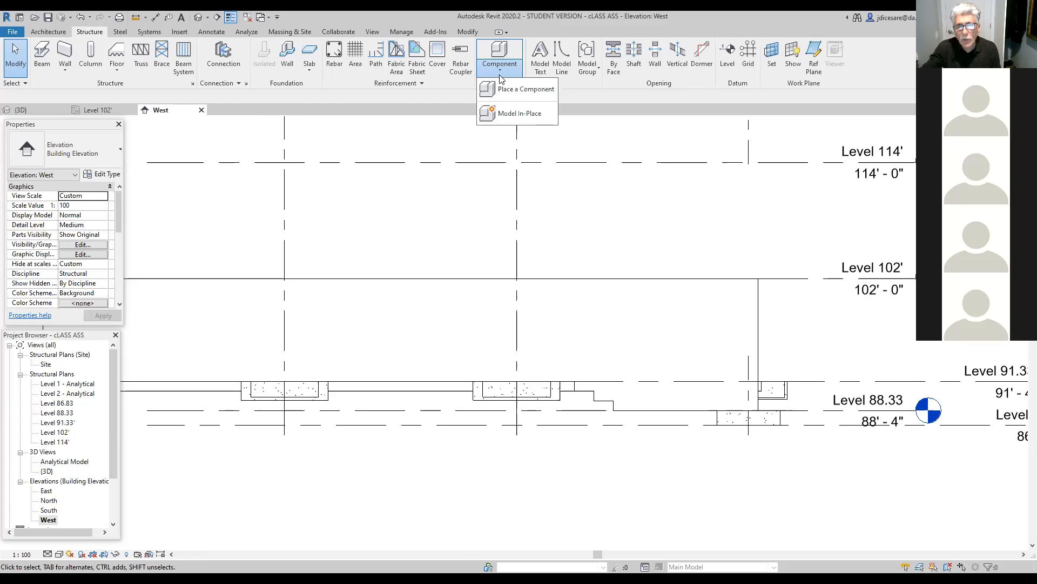
{"action": "left_click", "coordinate": [510, 114]}
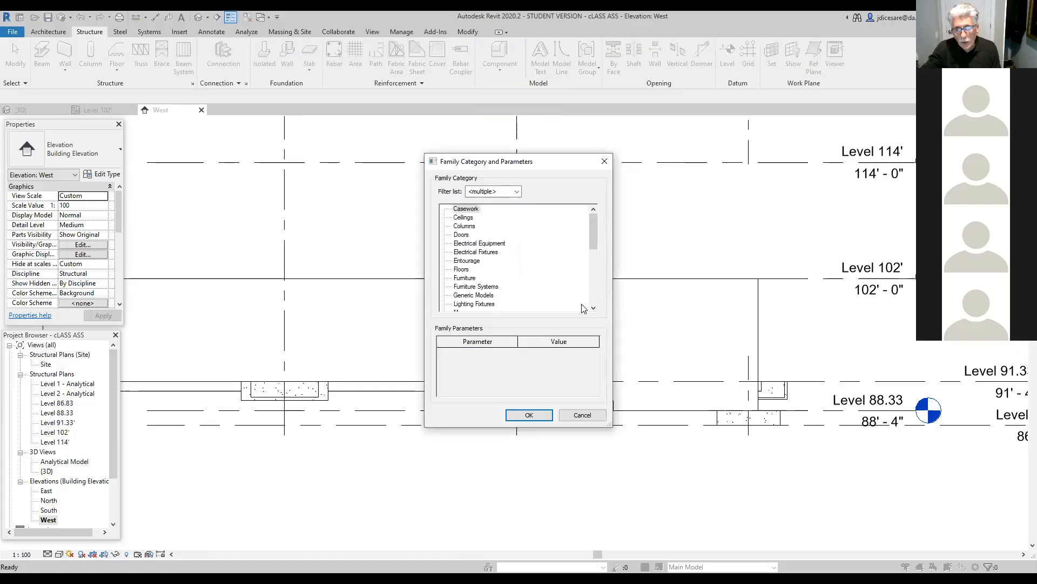
{"action": "left_click", "coordinate": [593, 309]}
{"action": "left_click", "coordinate": [593, 309]}
{"action": "left_click", "coordinate": [593, 309]}
{"action": "left_click", "coordinate": [593, 310]}
{"action": "left_click", "coordinate": [594, 309]}
{"action": "left_click", "coordinate": [594, 309]}
{"action": "left_click", "coordinate": [594, 309]}
{"action": "left_click", "coordinate": [593, 309]}
{"action": "left_click", "coordinate": [593, 309]}
{"action": "left_click", "coordinate": [593, 309]}
{"action": "left_click", "coordinate": [593, 309]}
{"action": "left_click", "coordinate": [594, 309]}
{"action": "left_click", "coordinate": [593, 310]}
{"action": "left_click", "coordinate": [593, 309]}
{"action": "left_click", "coordinate": [593, 309]}
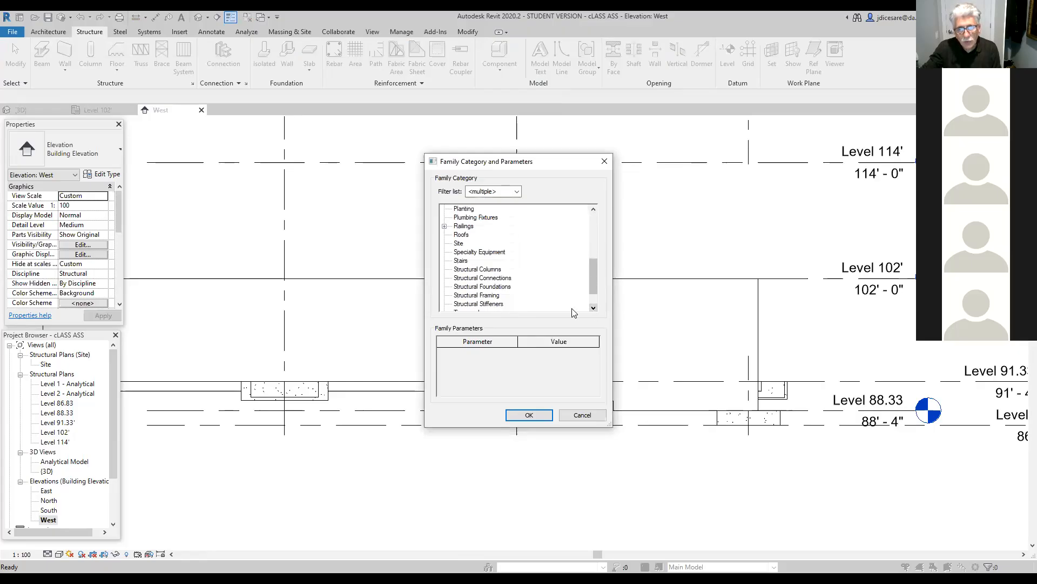
{"action": "left_click", "coordinate": [489, 287]}
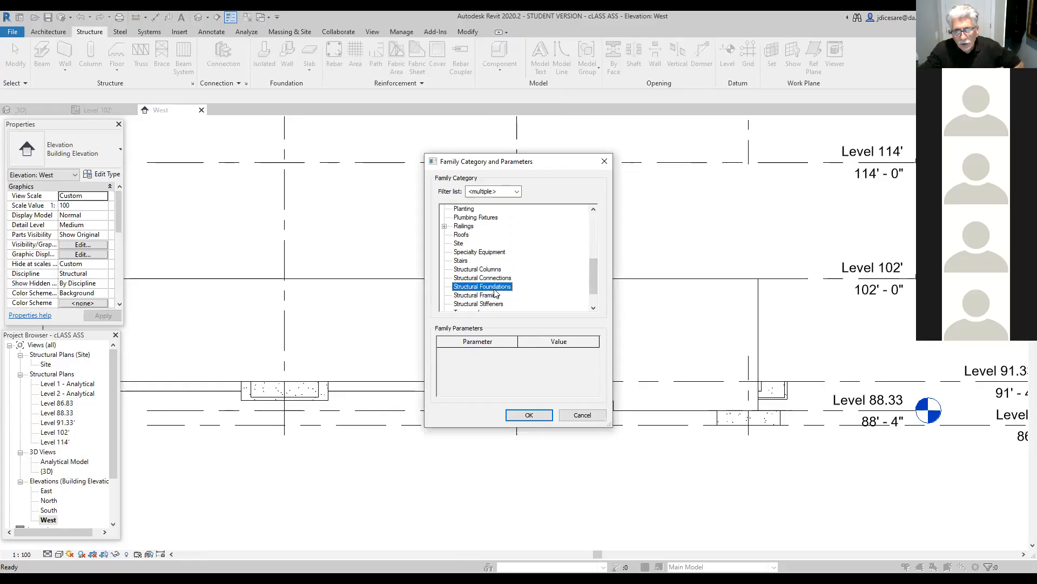
{"action": "left_click", "coordinate": [538, 417]}
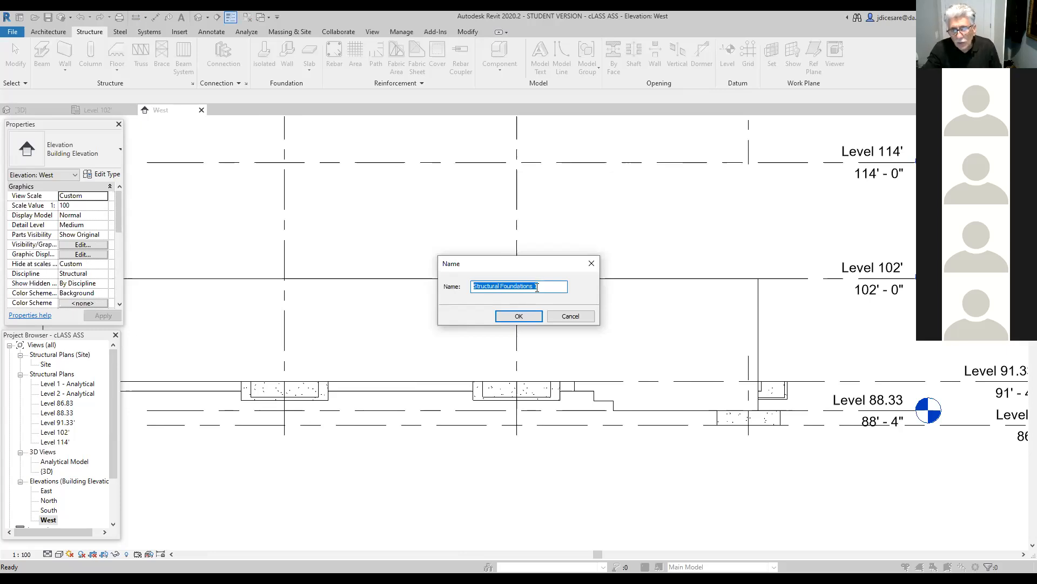
{"action": "left_click", "coordinate": [523, 320]}
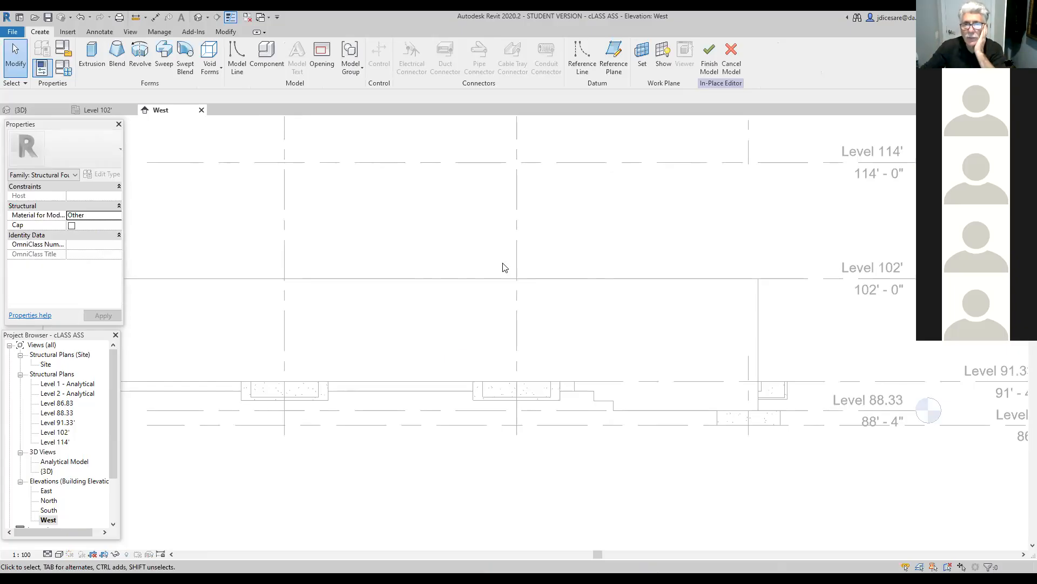
Set the work plane by picking the outer face of the west foundation wall.
{"action": "left_click", "coordinate": [642, 64]}
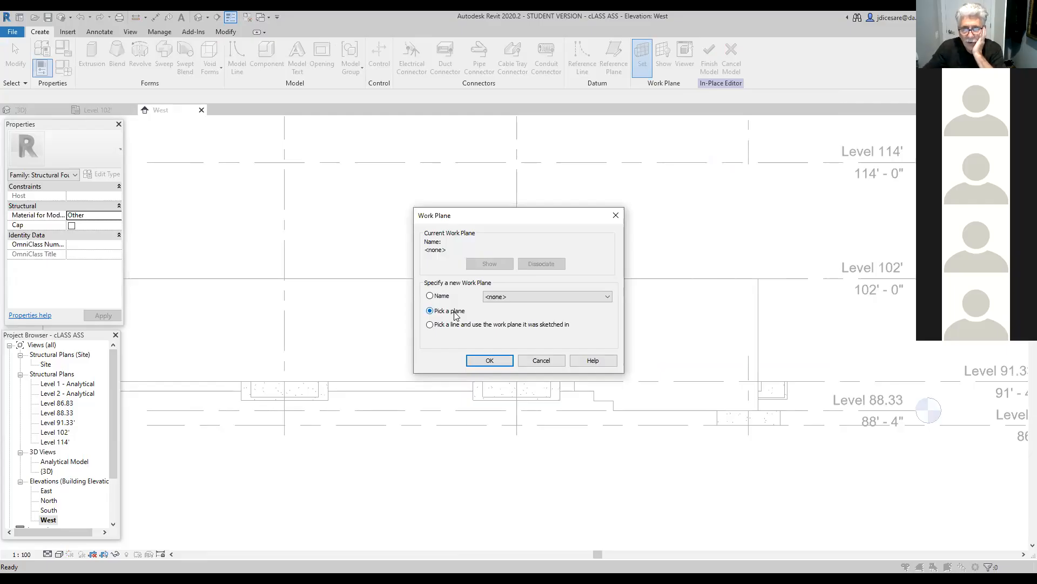
{"action": "left_click", "coordinate": [491, 360]}
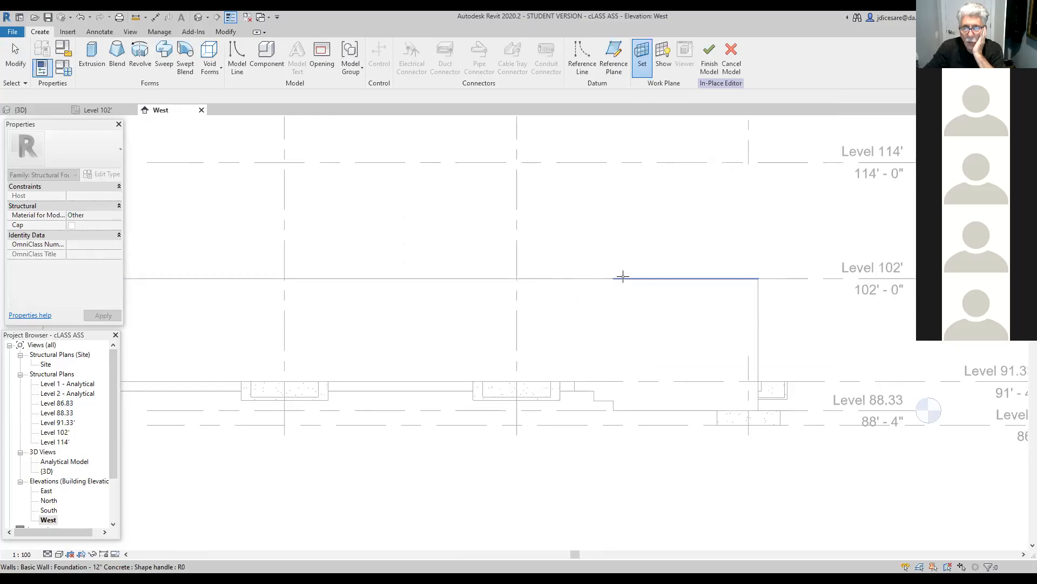
{"action": "left_click", "coordinate": [490, 278]}
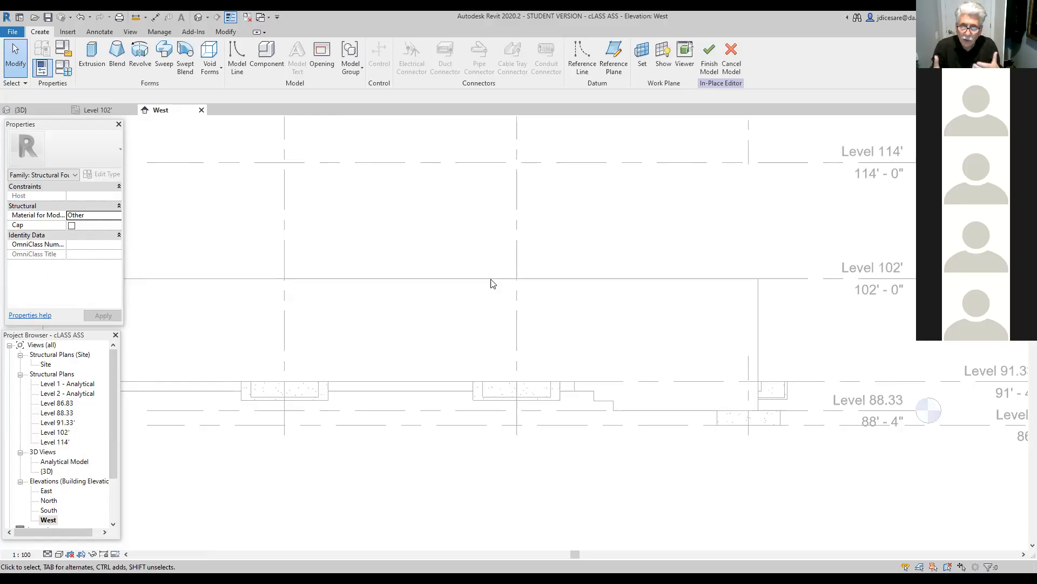
Start an extrusion and sketch its upper edge along the wall's stepped base, from the F4 footing to the F5 footing at grid D.
{"action": "left_click", "coordinate": [93, 57]}
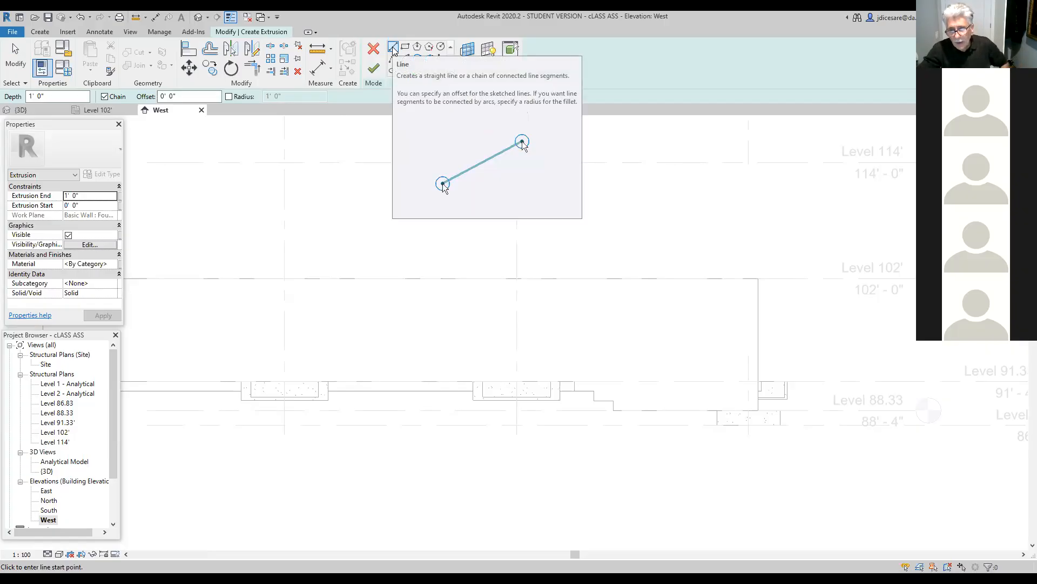
{"action": "scroll", "coordinate": [567, 489], "scroll_direction": "up", "scroll_amount": 2}
{"action": "scroll", "coordinate": [591, 449], "scroll_direction": "up", "scroll_amount": 1}
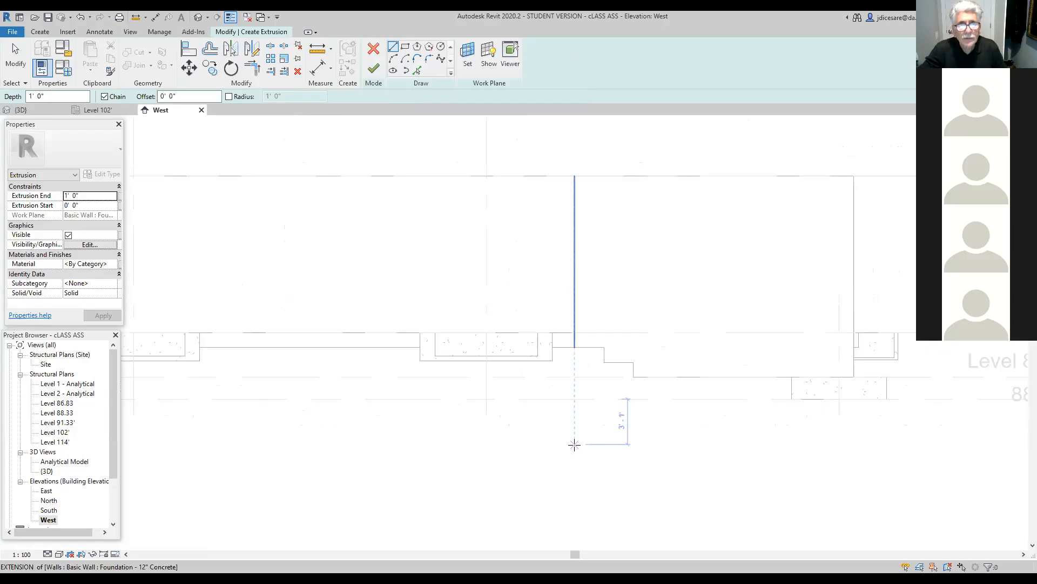
{"action": "left_click", "coordinate": [536, 331]}
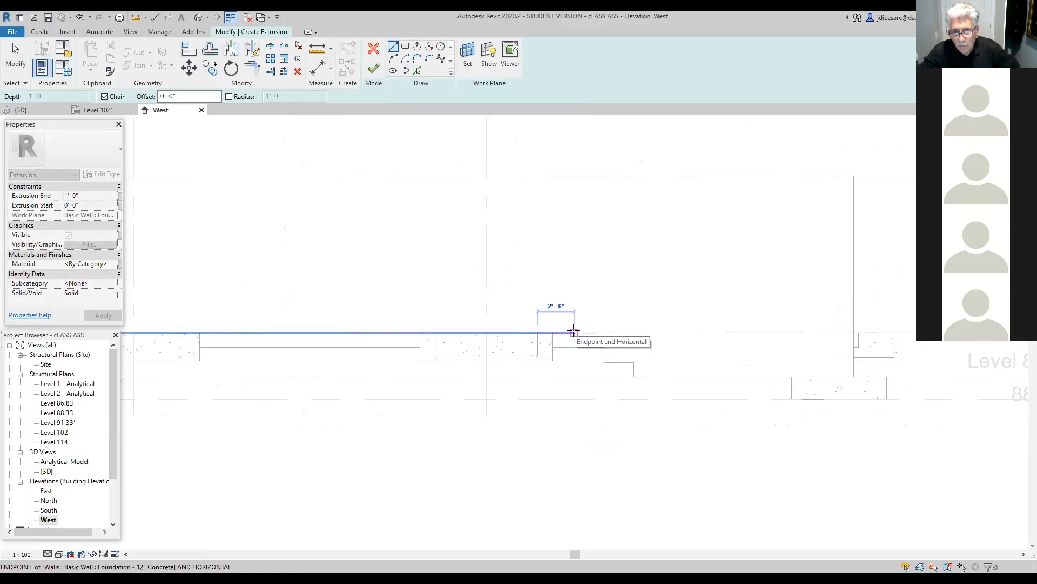
{"action": "left_click", "coordinate": [574, 332]}
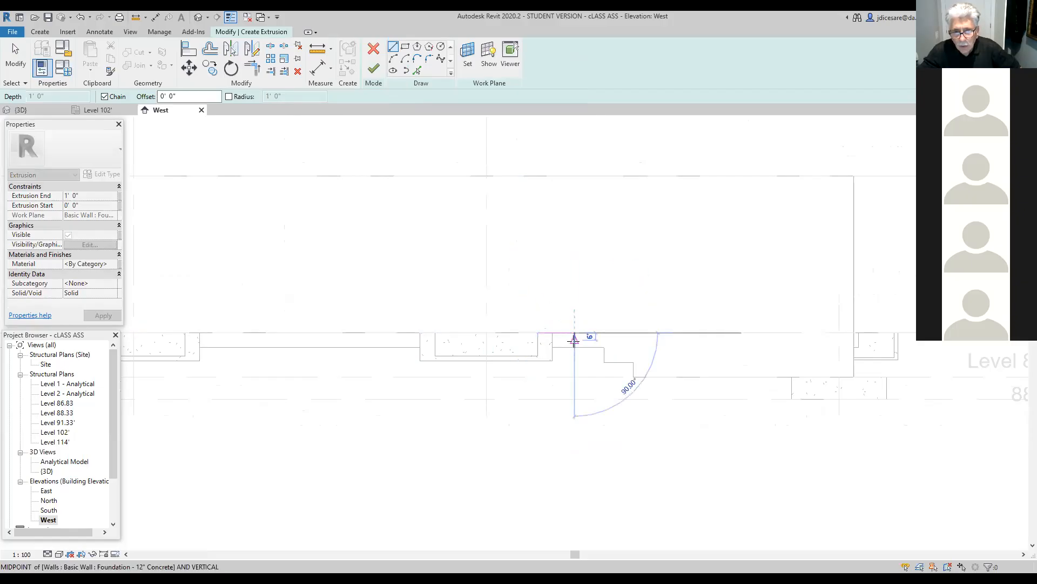
{"action": "left_click", "coordinate": [575, 346]}
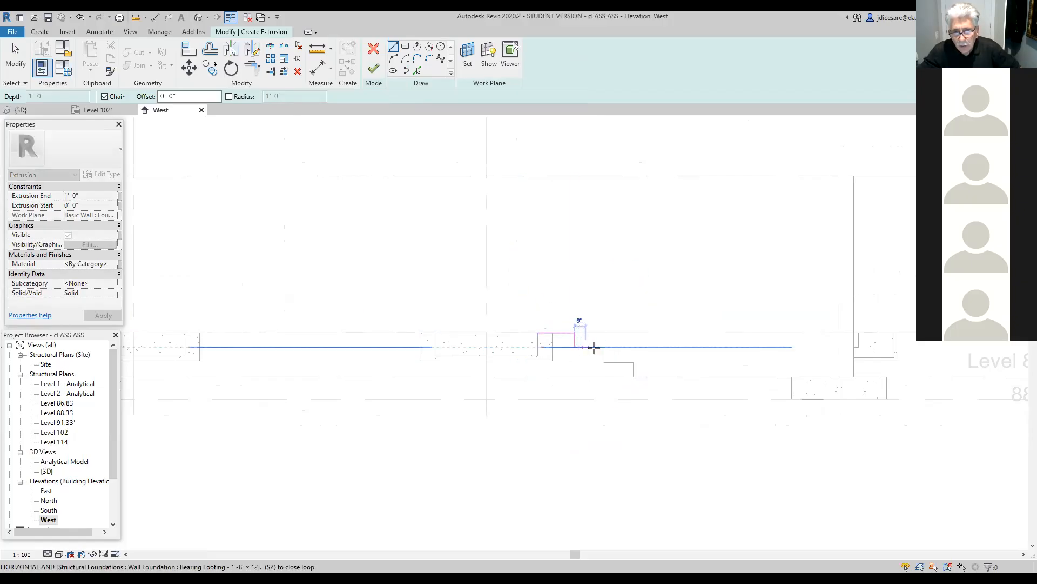
{"action": "left_click", "coordinate": [604, 346]}
{"action": "left_click", "coordinate": [604, 362]}
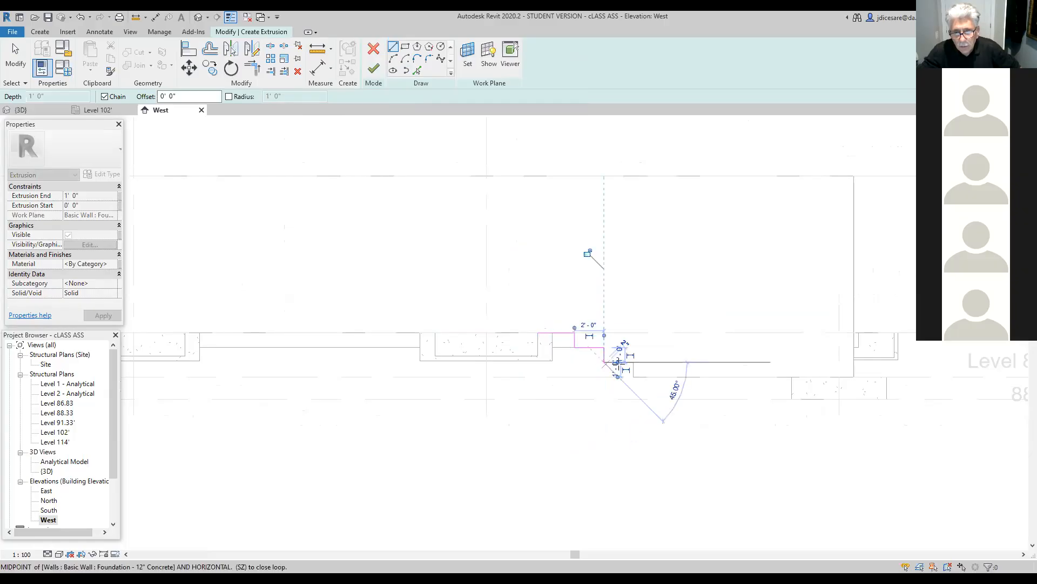
{"action": "left_click", "coordinate": [633, 362]}
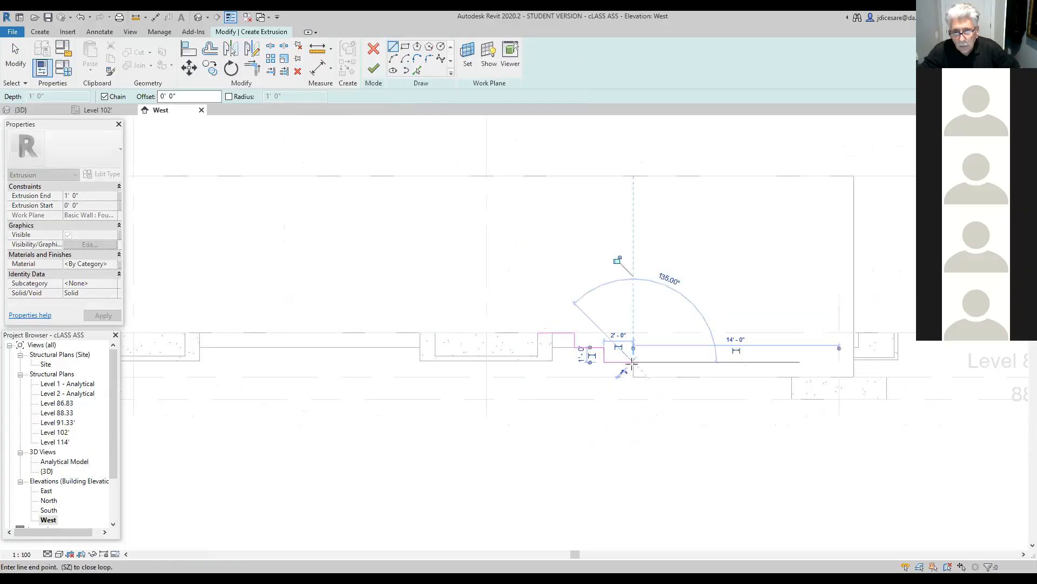
{"action": "left_click", "coordinate": [632, 377]}
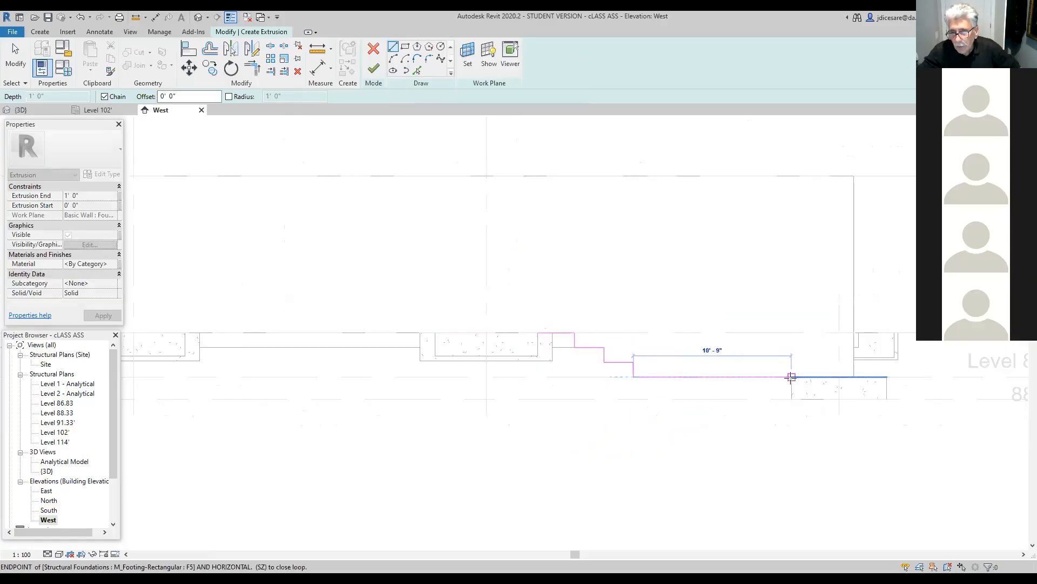
{"action": "left_click", "coordinate": [791, 376]}
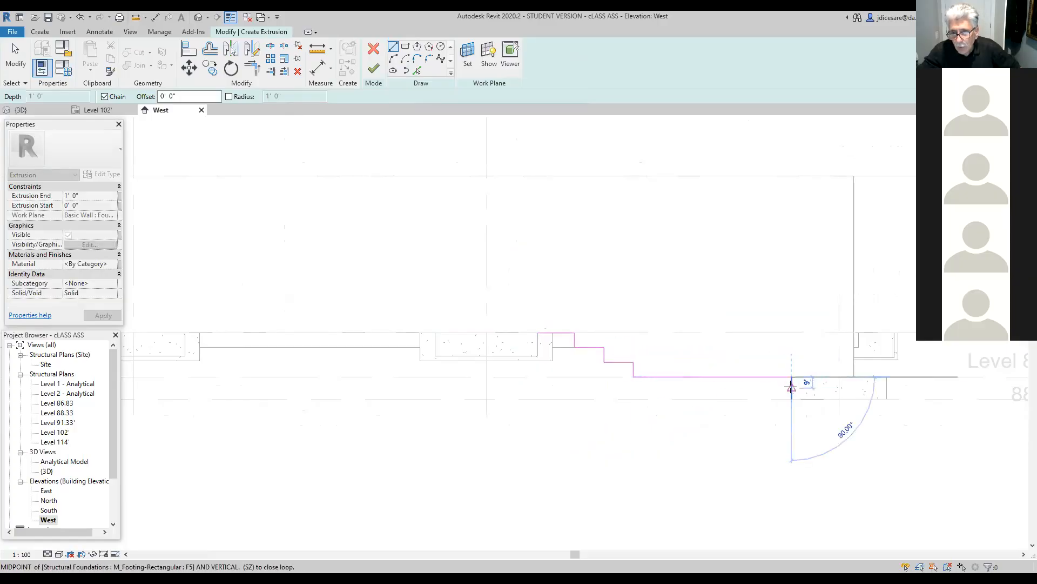
Close the footing profile with a 1' 0" end, an 11' 9" lower run and 2' 0" by 1' 0" steps back to the F4 footing.
{"action": "left_click", "coordinate": [791, 391]}
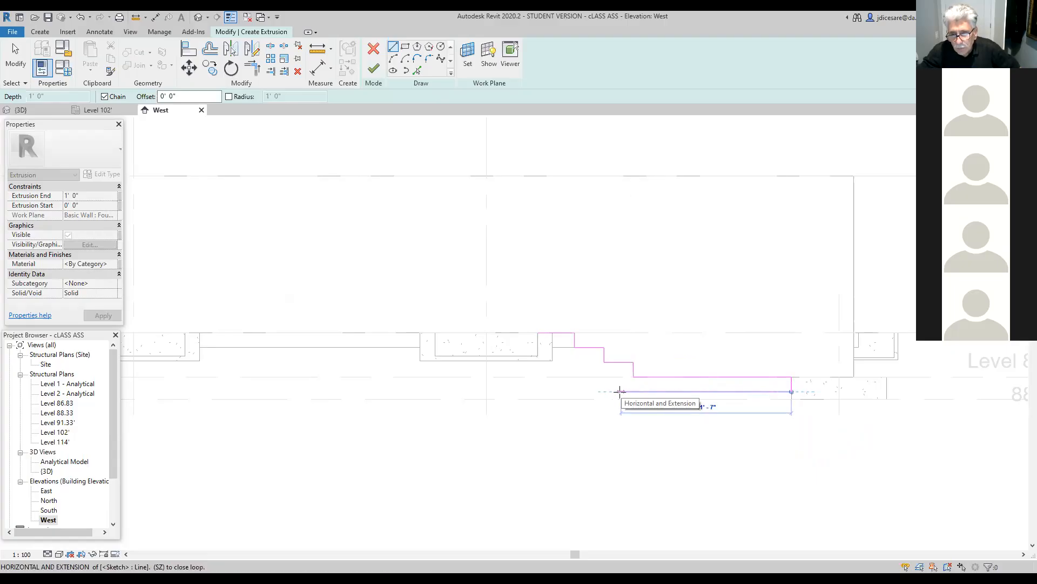
{"action": "left_click", "coordinate": [619, 390]}
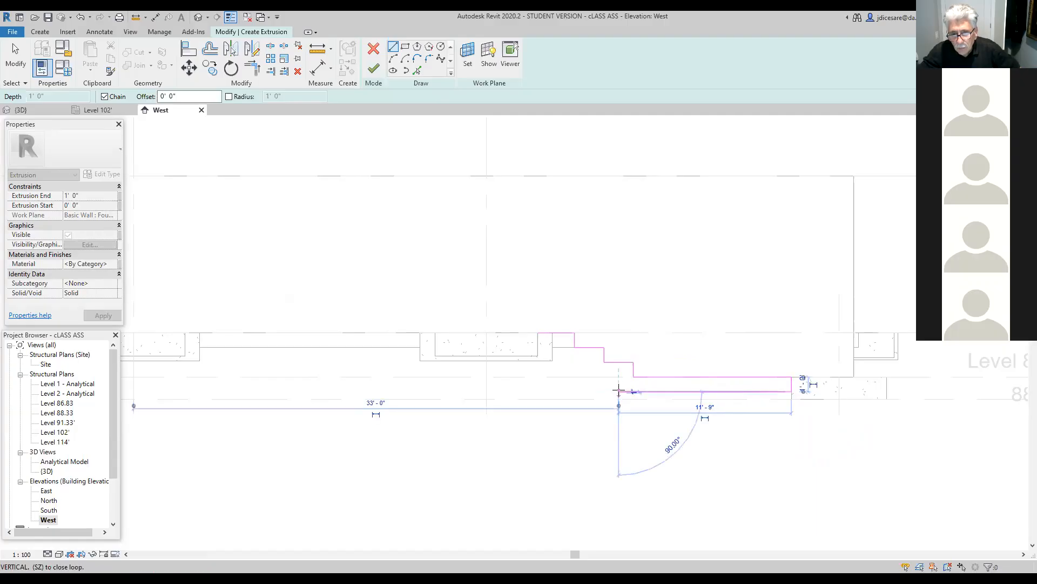
{"action": "left_click", "coordinate": [589, 376]}
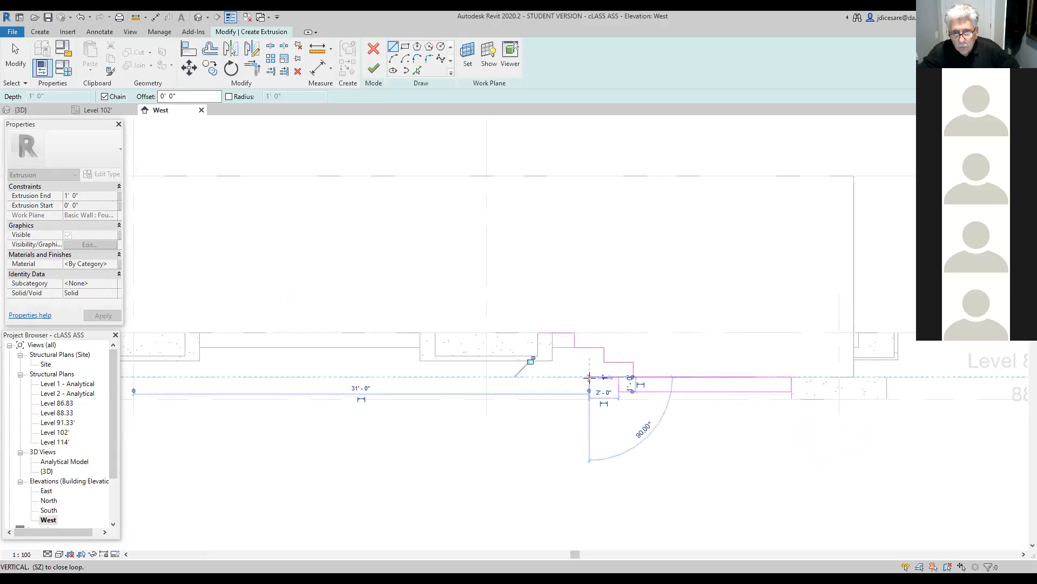
{"action": "left_click", "coordinate": [589, 362]}
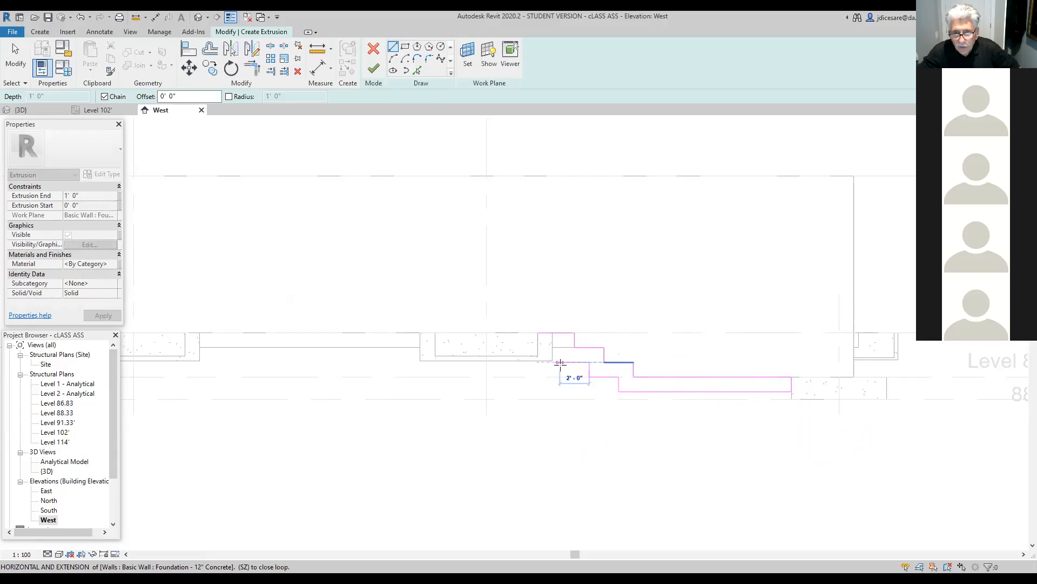
{"action": "left_click", "coordinate": [559, 362]}
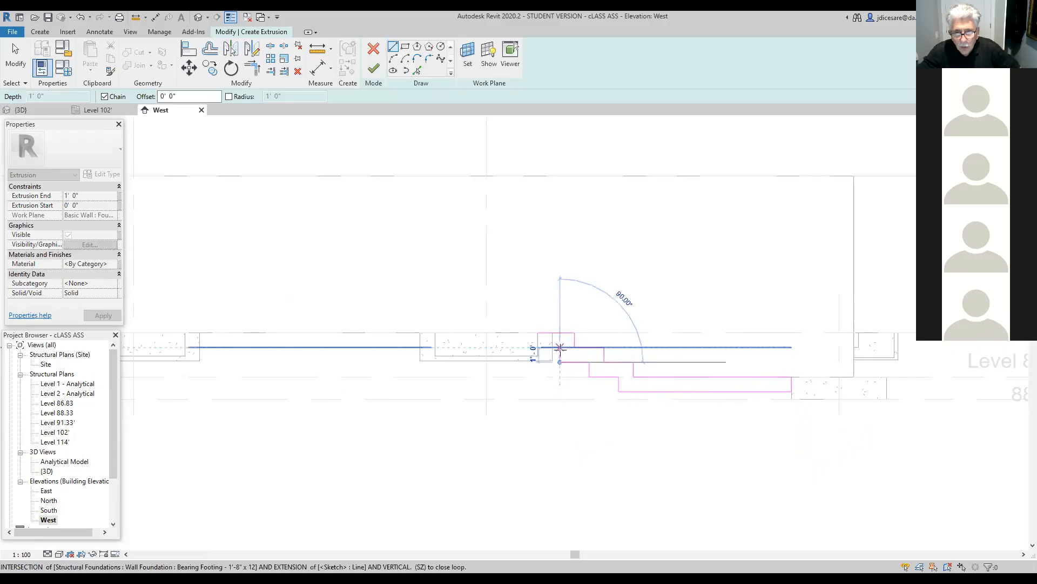
{"action": "left_click", "coordinate": [560, 347]}
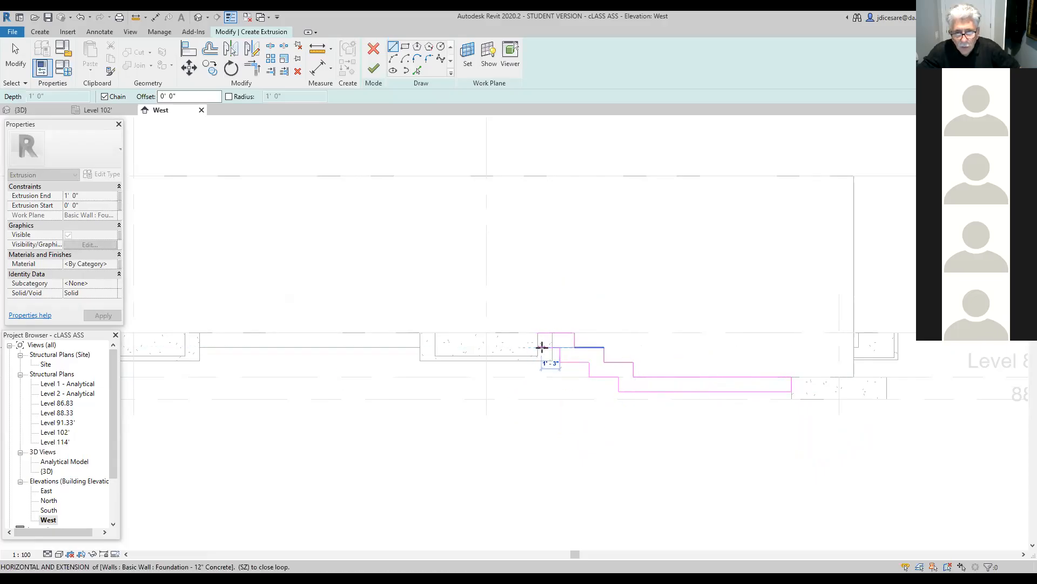
{"action": "left_click", "coordinate": [539, 347]}
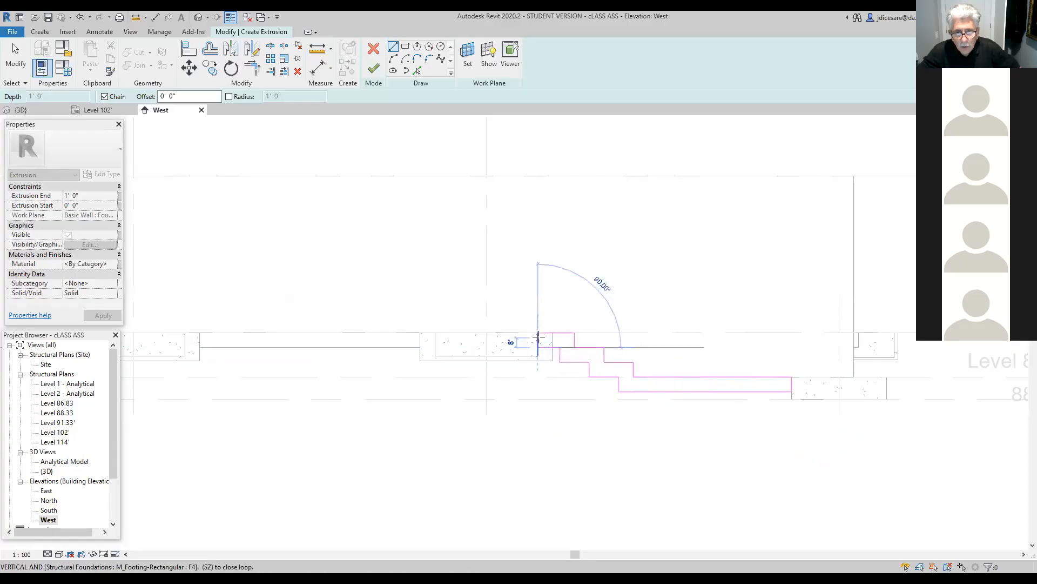
{"action": "left_click", "coordinate": [538, 333]}
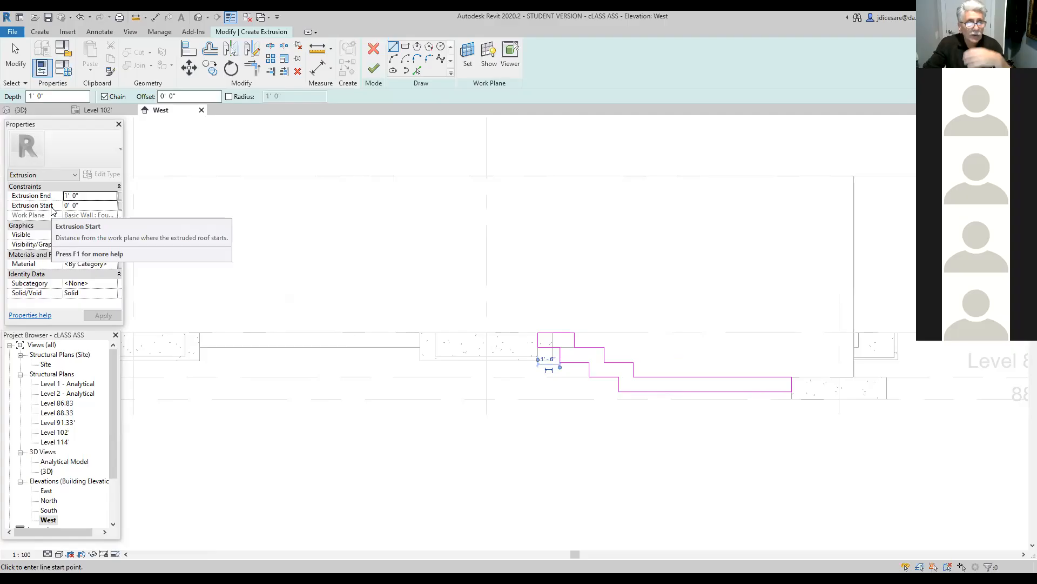
Set the extrusion end to 0' 4" and the extrusion start to -1' 4", and finish the stepped footing extrusion.
{"action": "left_click", "coordinate": [81, 196]}
{"action": "type", "text": "4"}
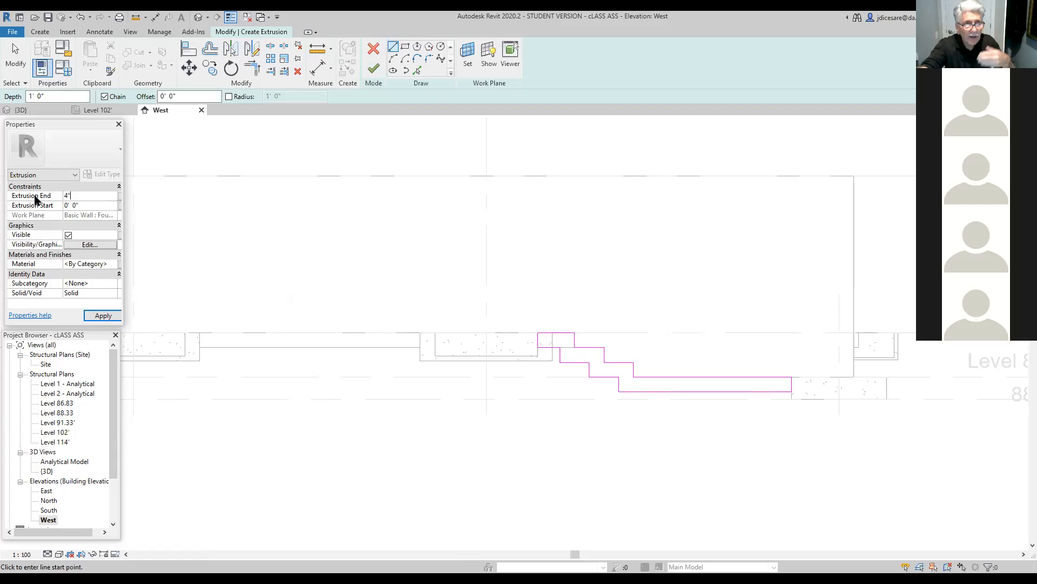
{"action": "left_click", "coordinate": [78, 206]}
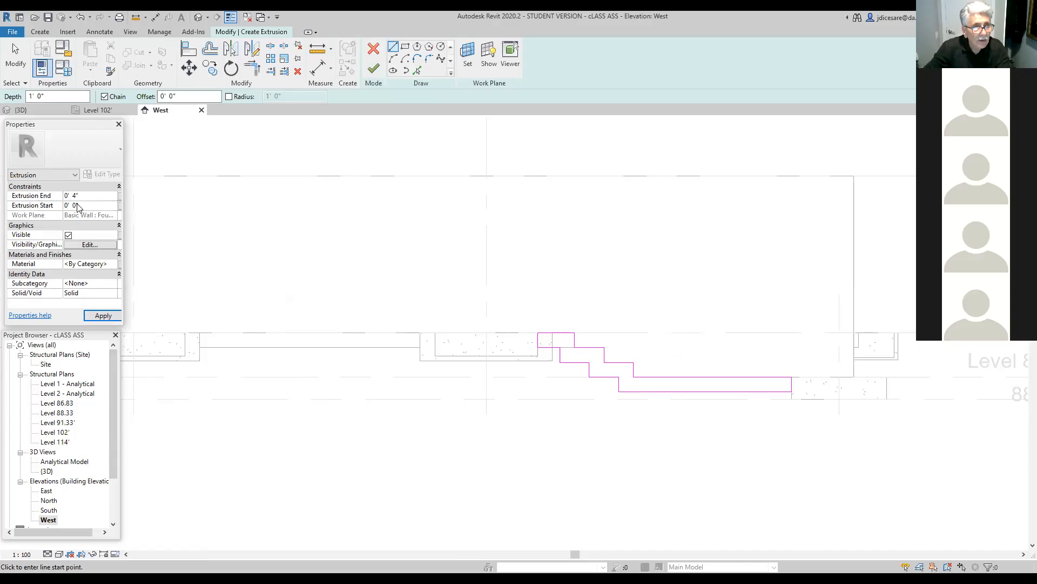
{"action": "left_click_drag", "start_coordinate": [79, 207], "coordinate": [47, 209]}
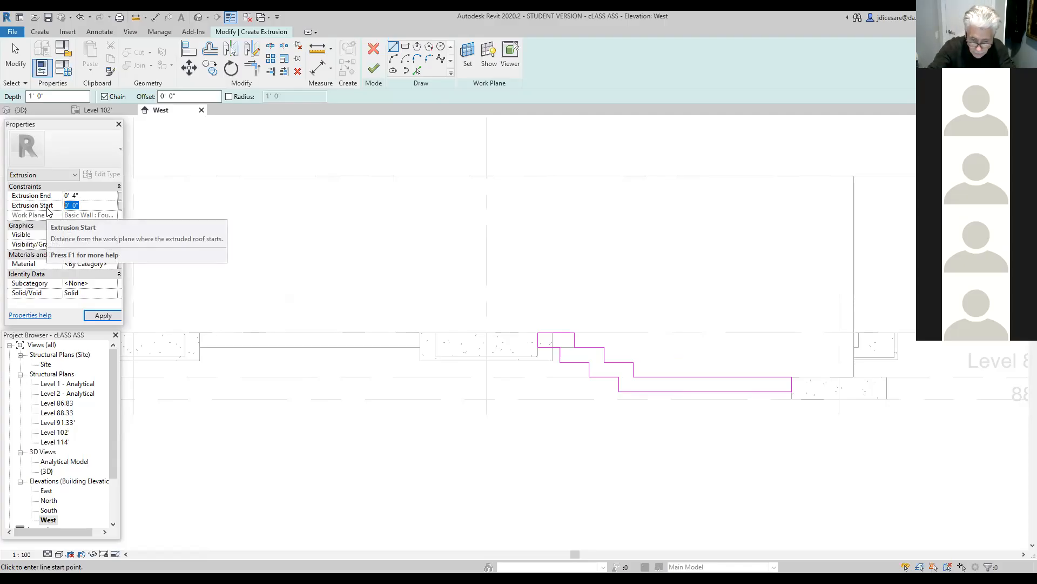
{"action": "type", "text": "-1"}
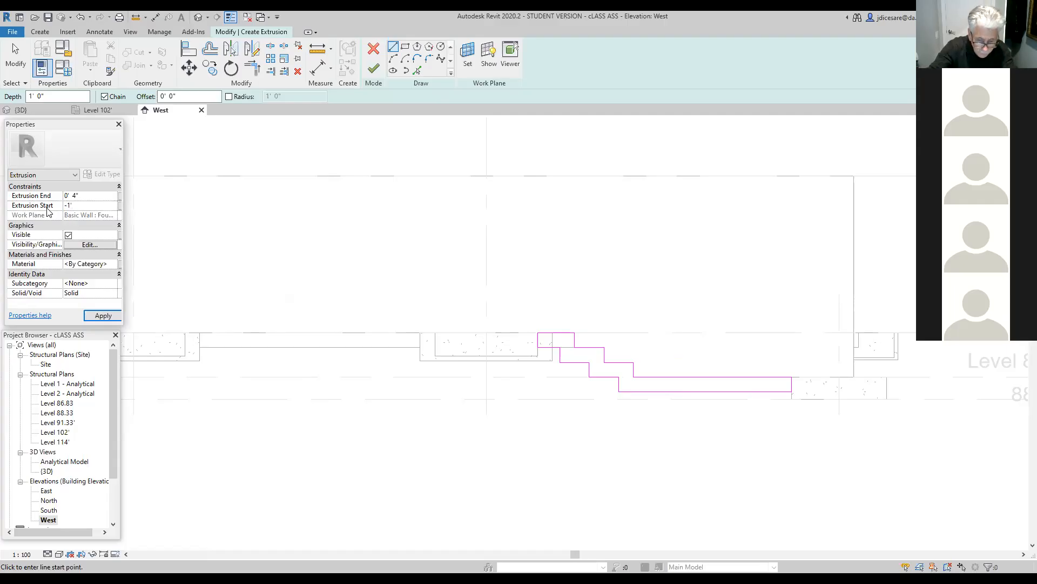
{"action": "type", "text": "4"}
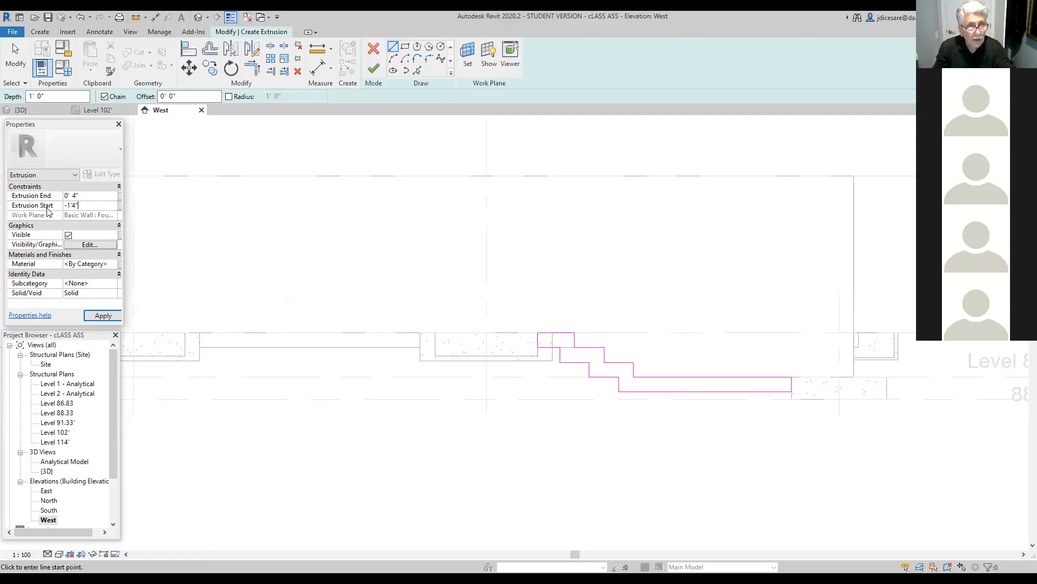
{"action": "left_click", "coordinate": [99, 315]}
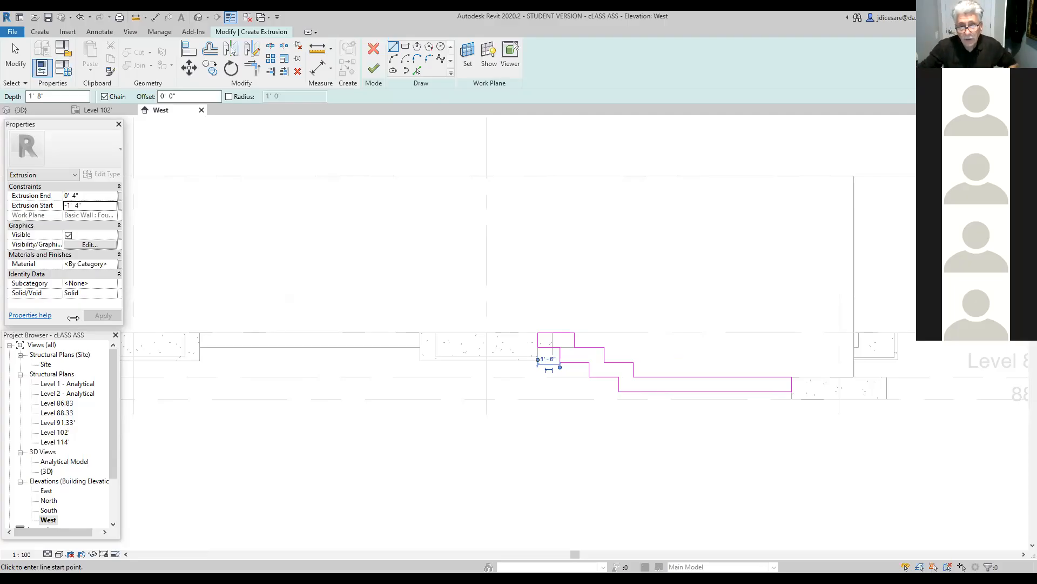
{"action": "left_click", "coordinate": [373, 70]}
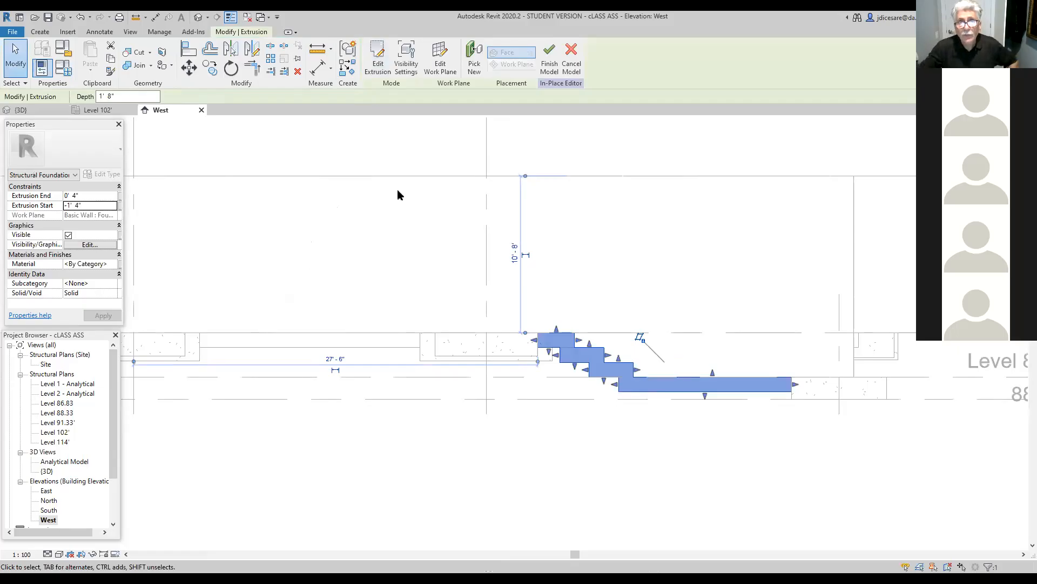
Finish the in-place footing model and examine the stepped footing at the grid D corner in the 3D view.
{"action": "left_click", "coordinate": [547, 64]}
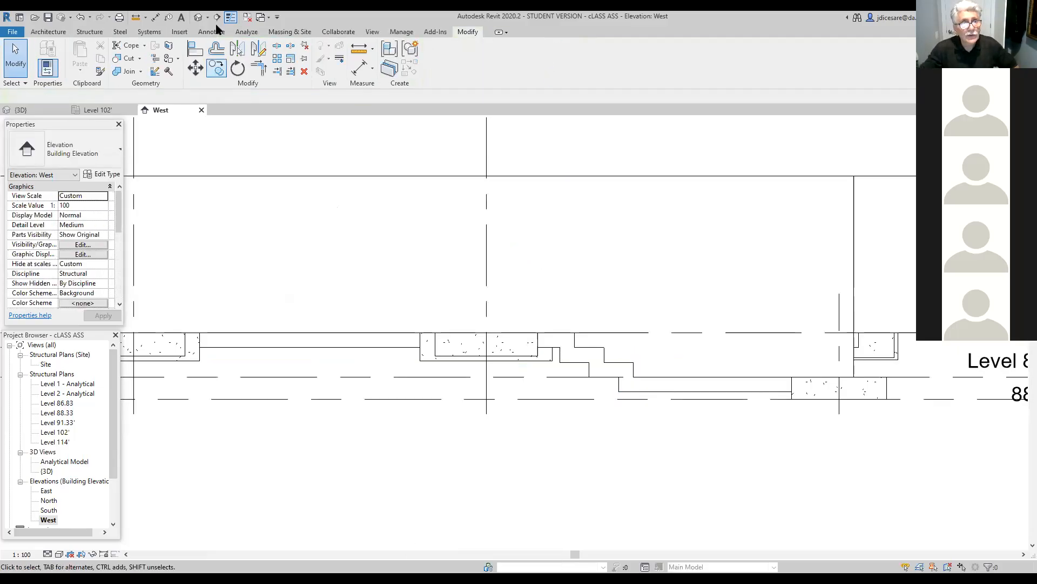
{"action": "left_click", "coordinate": [198, 16]}
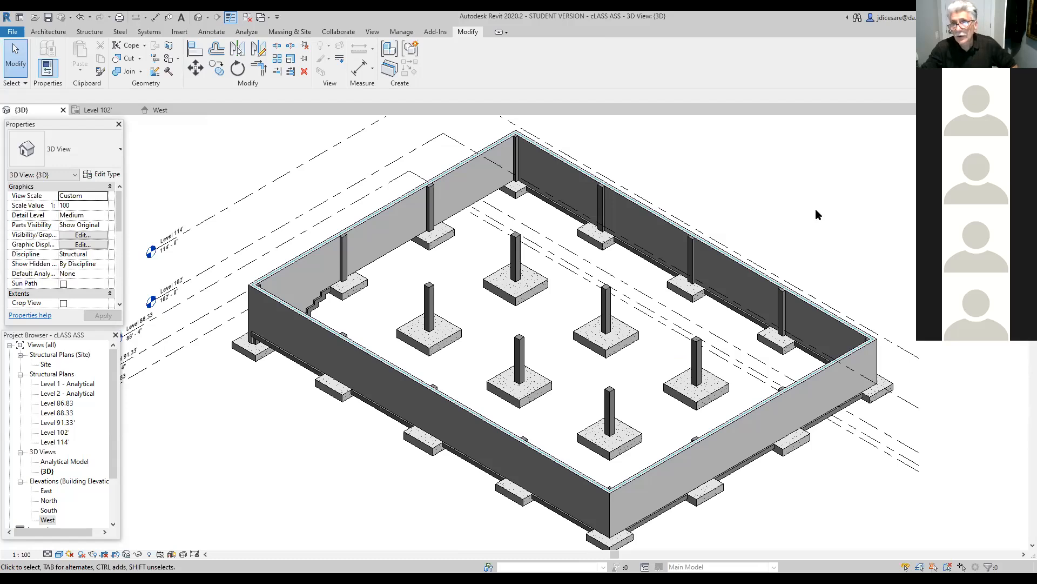
{"action": "scroll", "coordinate": [815, 208], "scroll_direction": "down", "scroll_amount": 3}
{"action": "middle_click_drag", "start_coordinate": [816, 209], "coordinate": [654, 266]}
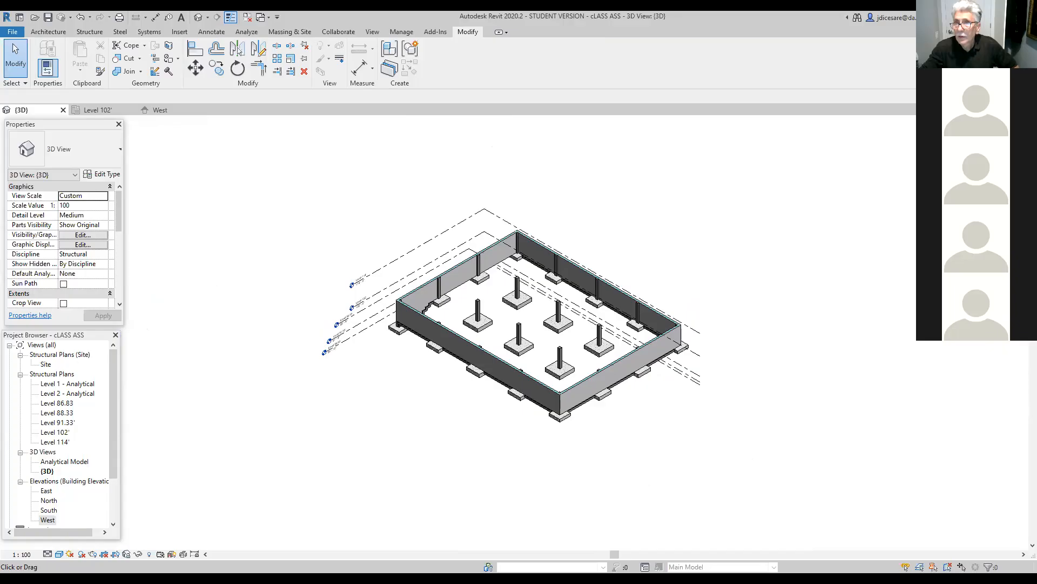
{"action": "left_click", "coordinate": [986, 153]}
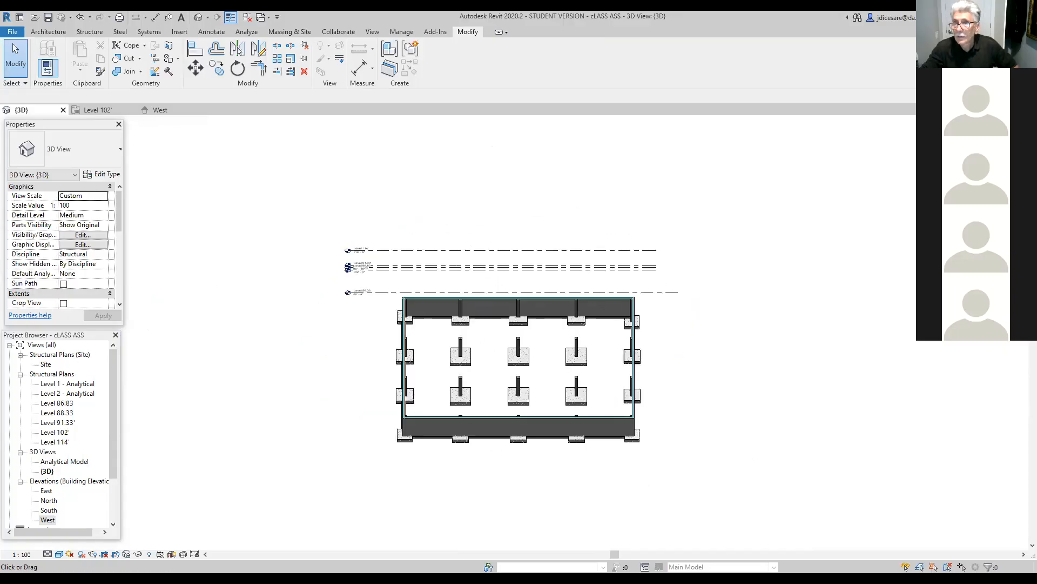
{"action": "left_click", "coordinate": [973, 134]}
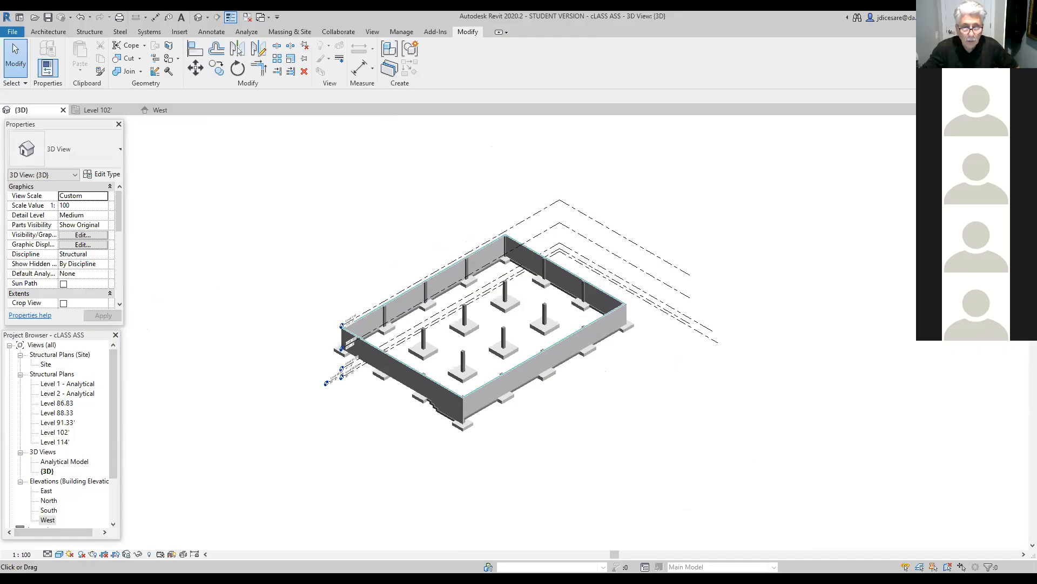
{"action": "scroll", "coordinate": [444, 452], "scroll_direction": "up", "scroll_amount": 8}
{"action": "middle_click_drag", "start_coordinate": [455, 414], "coordinate": [337, 502]}
{"action": "scroll", "coordinate": [345, 462], "scroll_direction": "up", "scroll_amount": 2}
{"action": "middle_click_drag", "start_coordinate": [365, 444], "coordinate": [380, 481]}
{"action": "scroll", "coordinate": [380, 481], "scroll_direction": "up", "scroll_amount": 1}
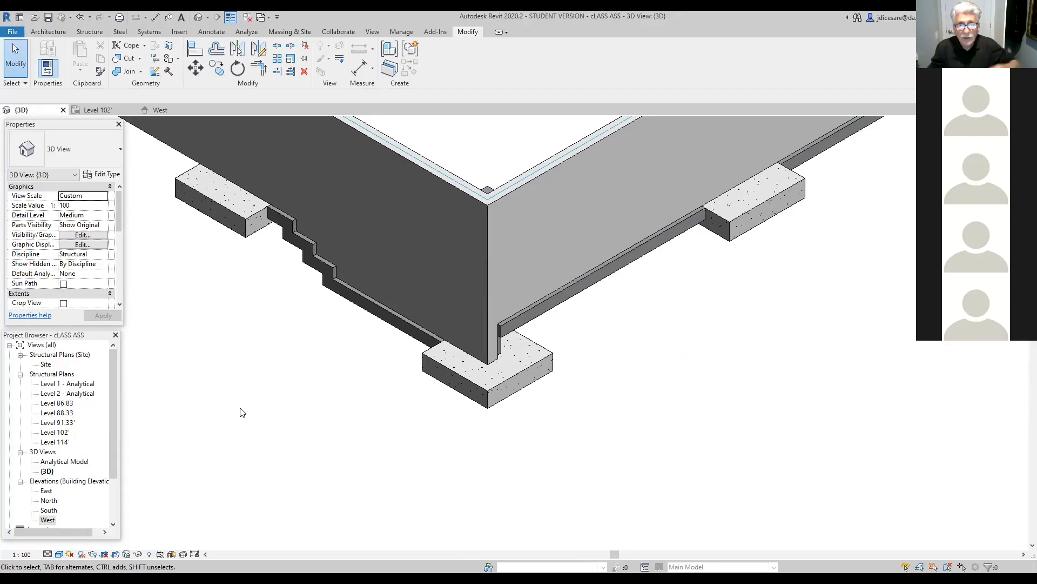
Return to the West elevation and bring up the footings along the base of the west foundation wall.
{"action": "double_click", "coordinate": [50, 519]}
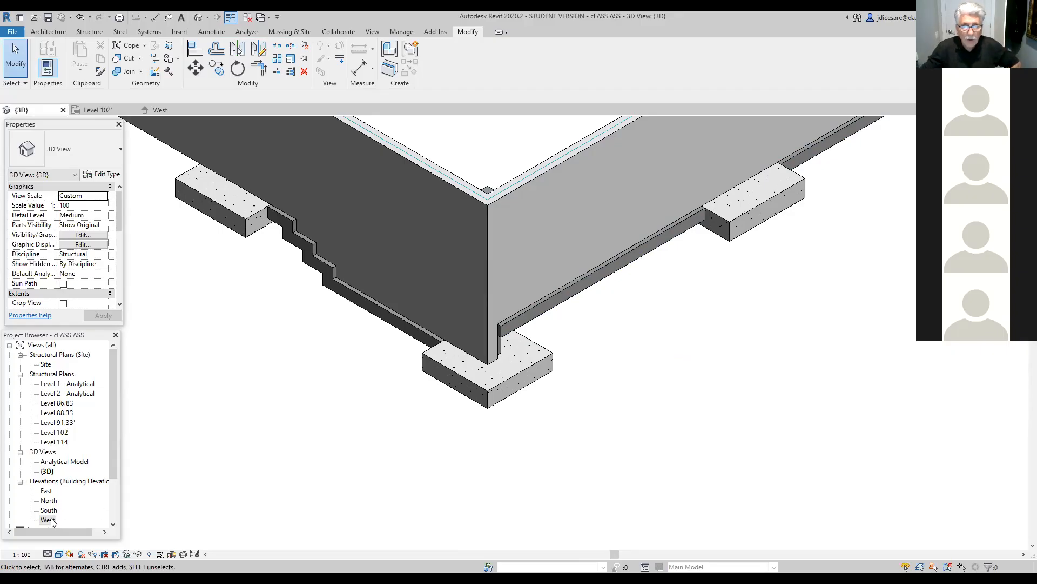
{"action": "scroll", "coordinate": [522, 431], "scroll_direction": "down", "scroll_amount": 2}
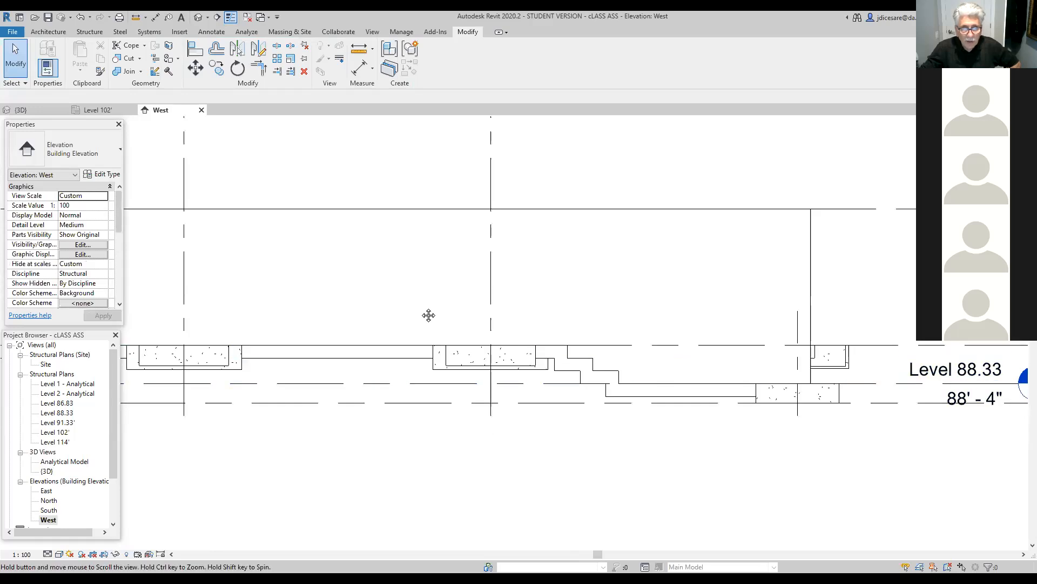
{"action": "middle_click_drag", "start_coordinate": [429, 313], "coordinate": [553, 334]}
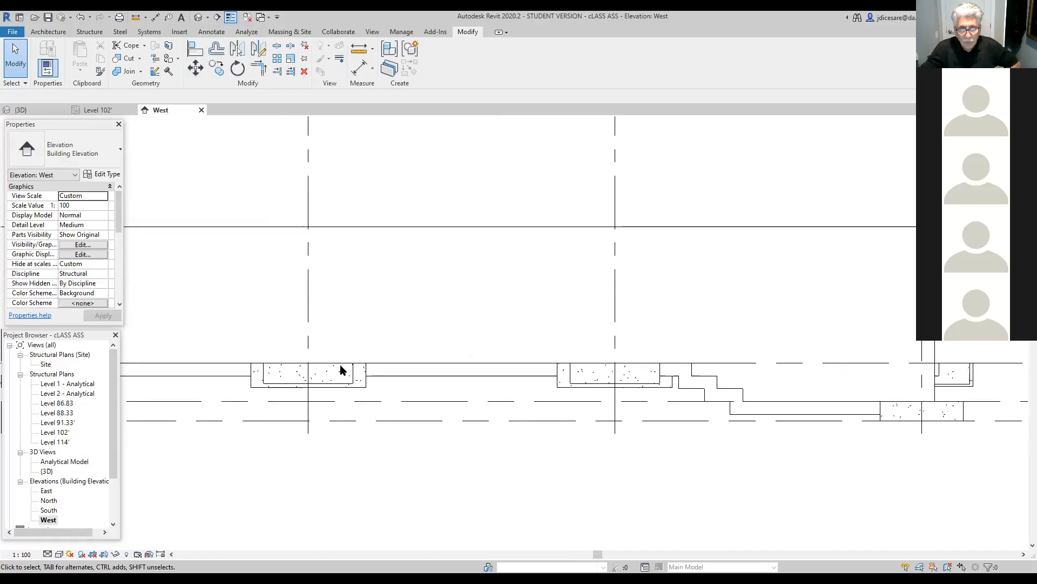
{"action": "scroll", "coordinate": [380, 428], "scroll_direction": "down", "scroll_amount": 1}
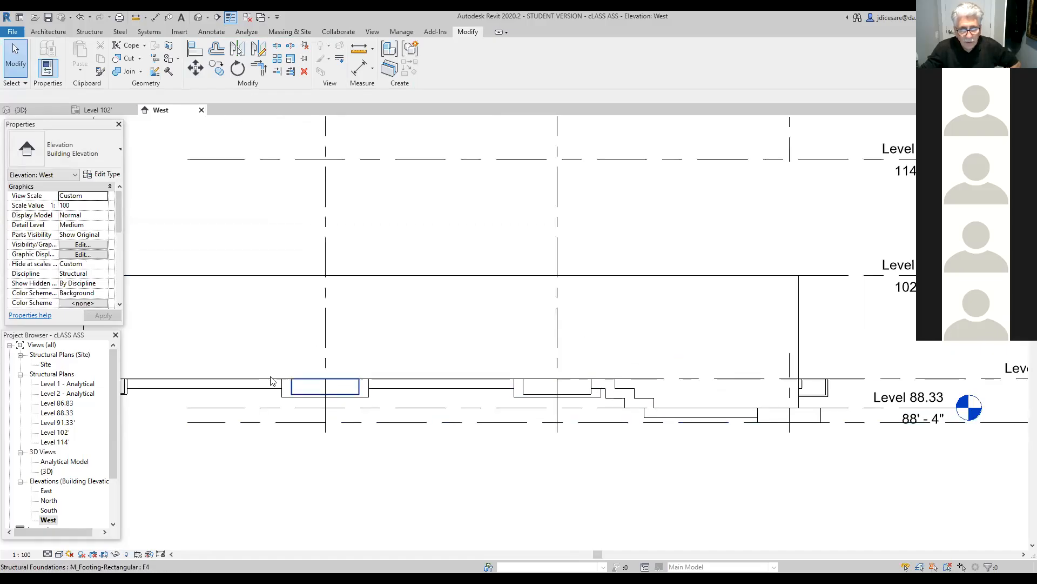
{"action": "middle_click_drag", "start_coordinate": [316, 393], "coordinate": [423, 387]}
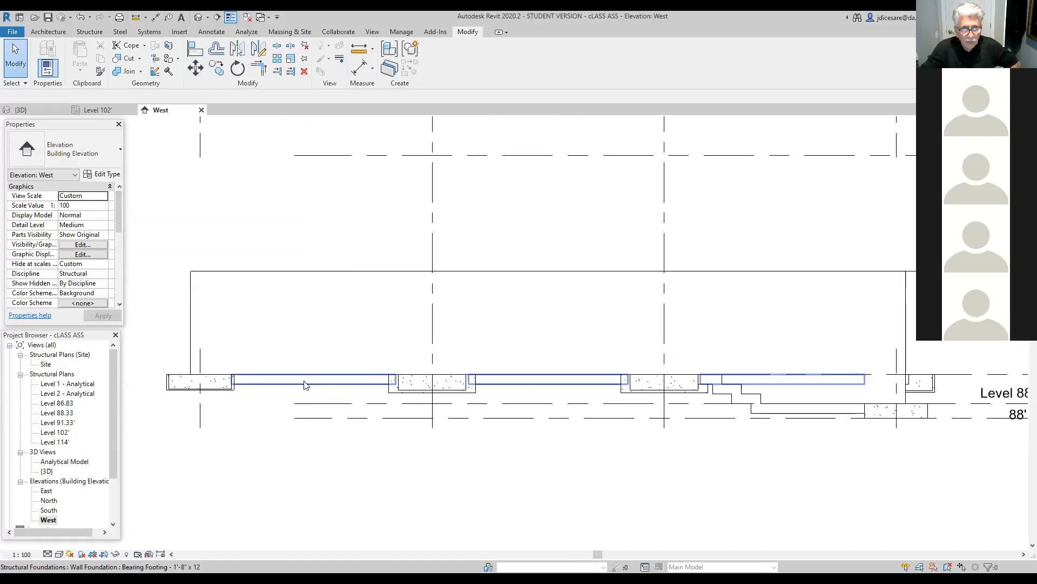
{"action": "scroll", "coordinate": [498, 463], "scroll_direction": "up", "scroll_amount": 2}
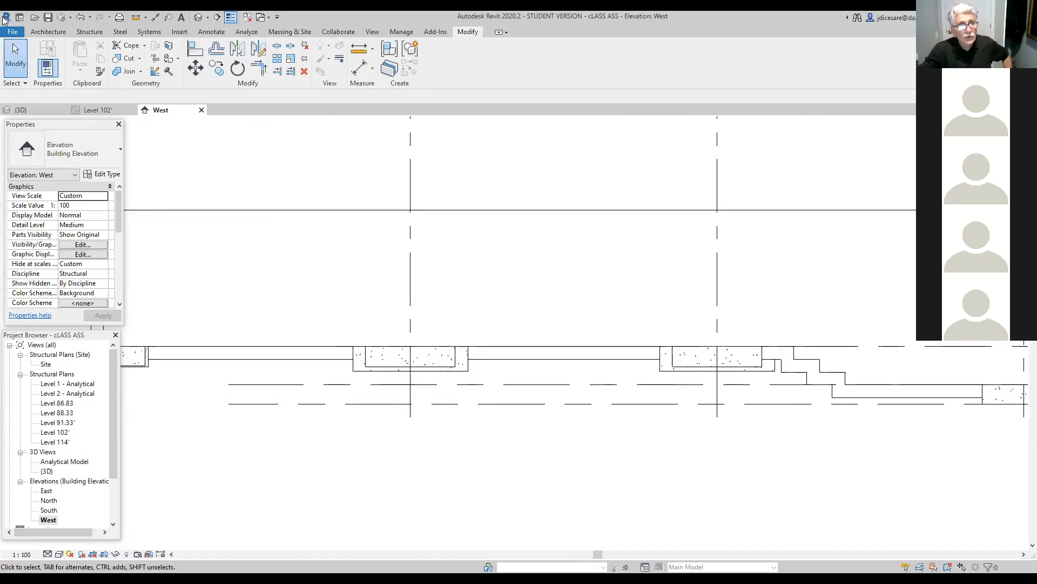
{"action": "left_click", "coordinate": [90, 32]}
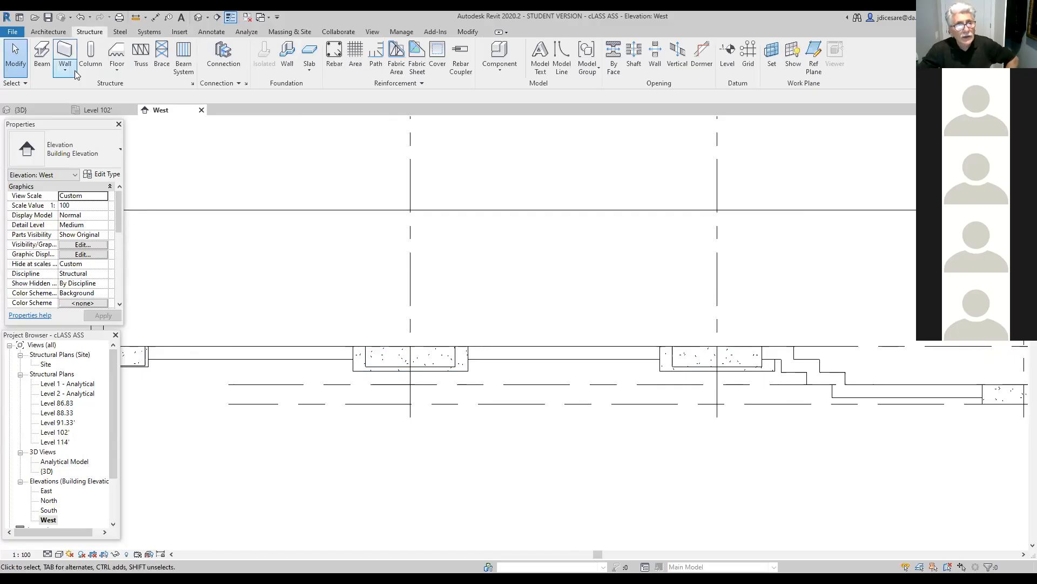
{"action": "left_click", "coordinate": [501, 68]}
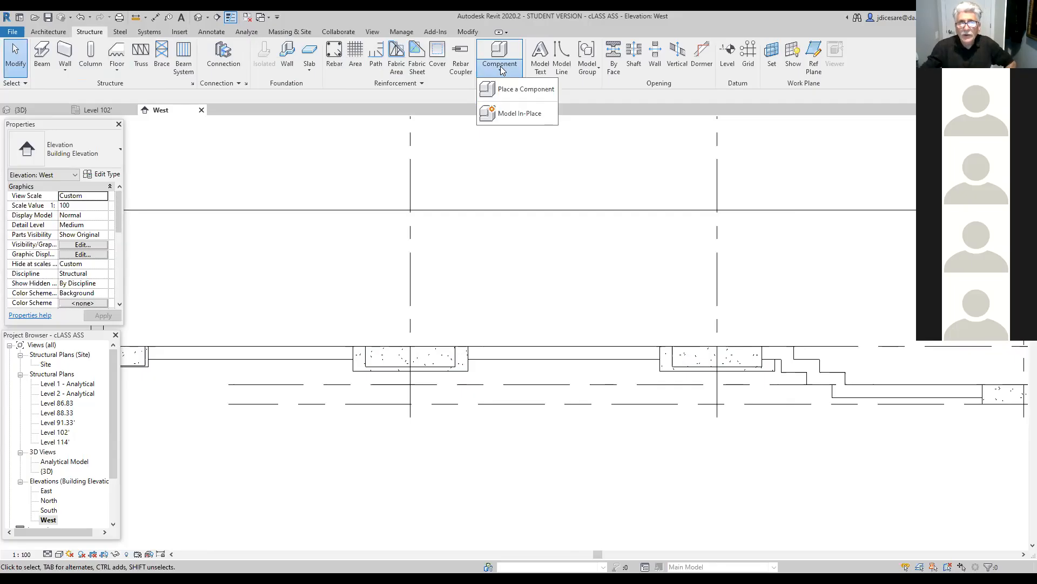
{"action": "left_click", "coordinate": [517, 115]}
{"action": "left_click_drag", "start_coordinate": [593, 233], "coordinate": [594, 295]}
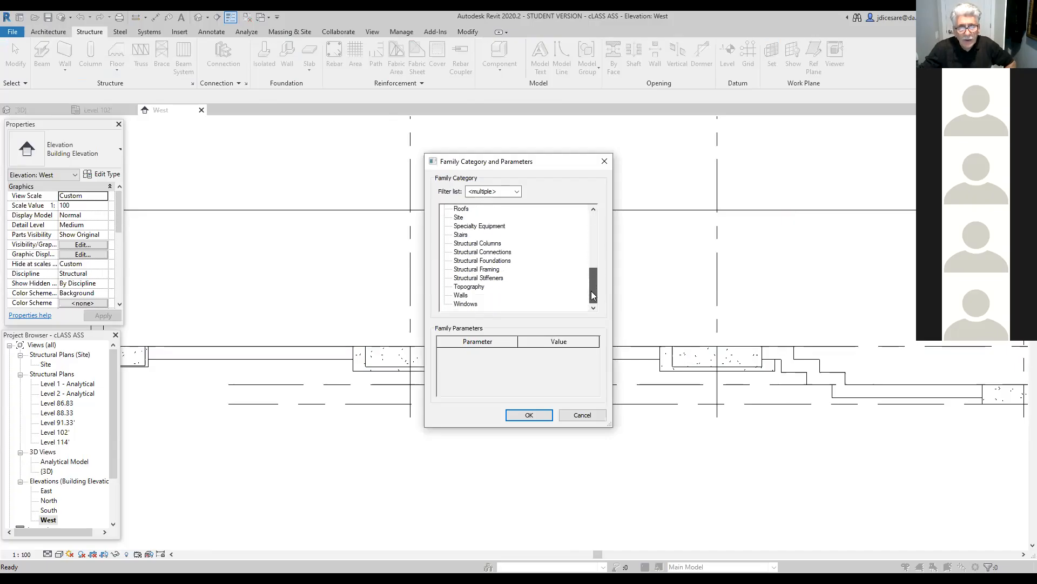
{"action": "left_click", "coordinate": [501, 262]}
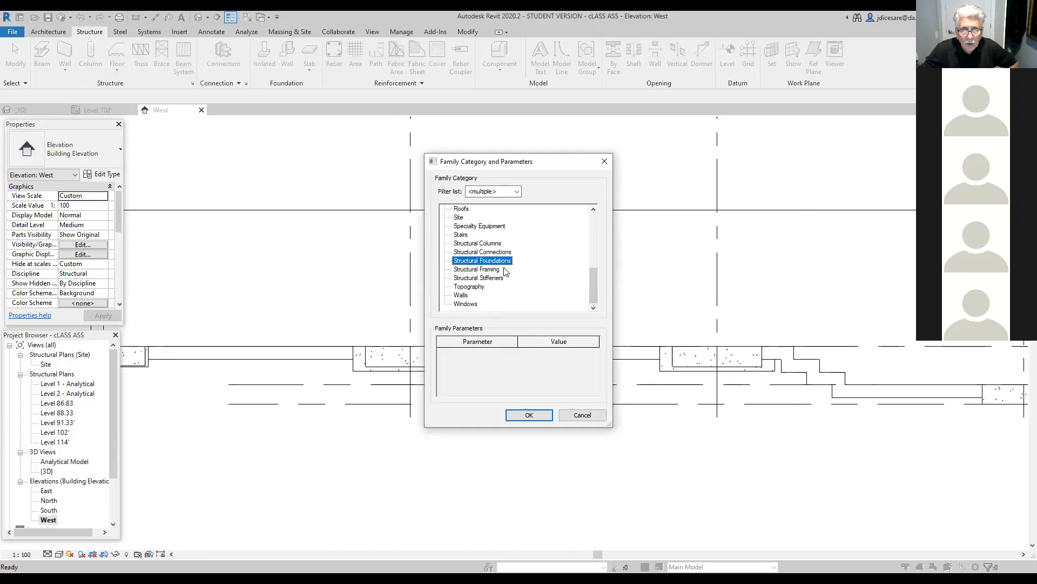
{"action": "left_click", "coordinate": [538, 418]}
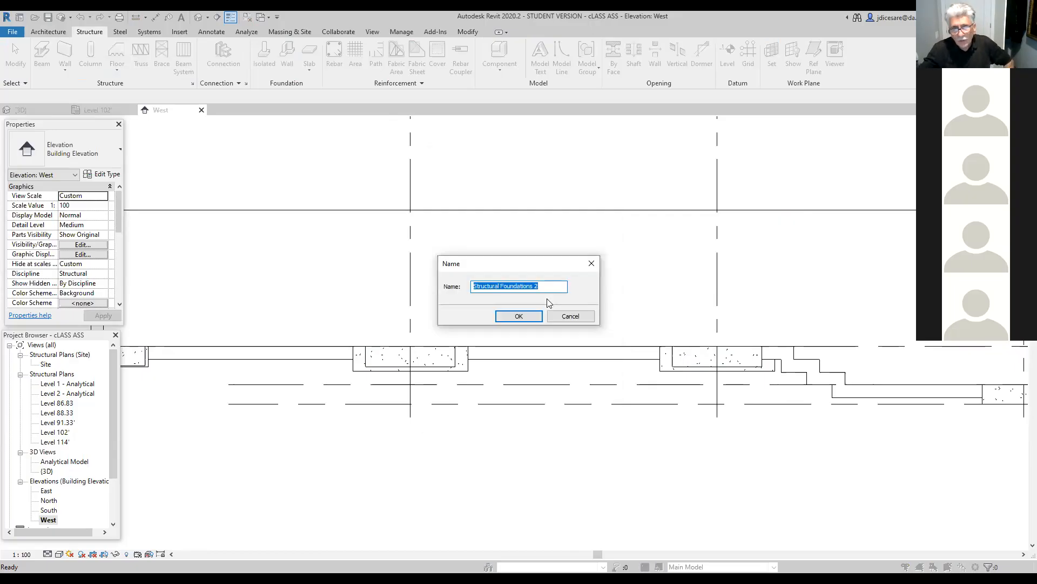
{"action": "left_click", "coordinate": [524, 318]}
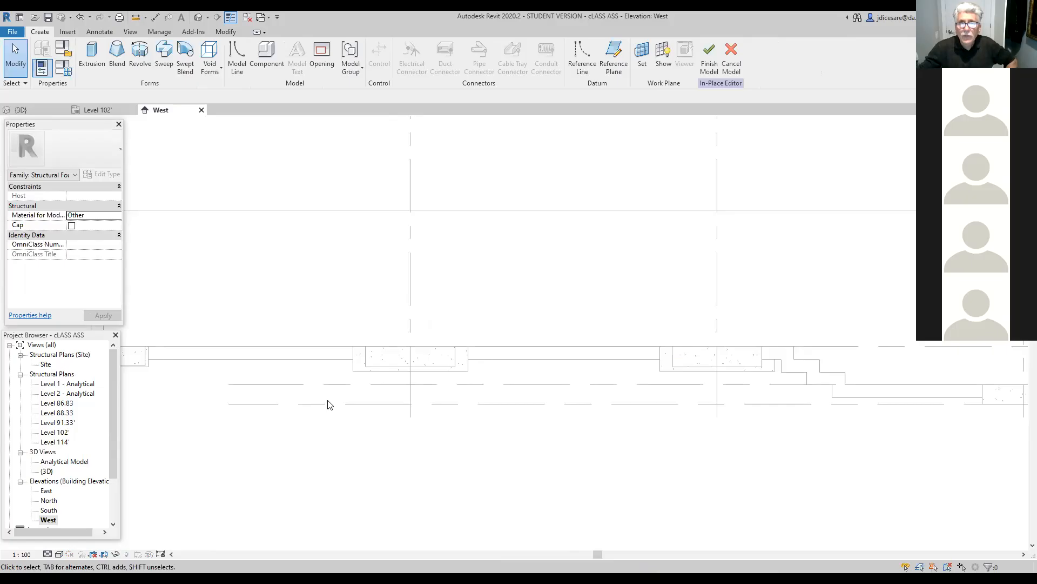
{"action": "left_click", "coordinate": [643, 53]}
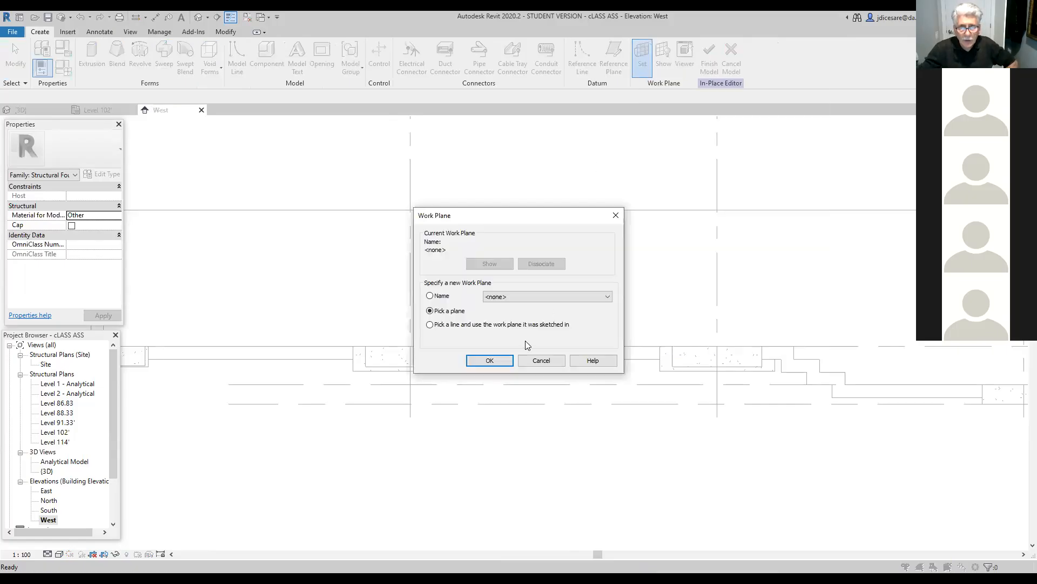
{"action": "left_click", "coordinate": [499, 360]}
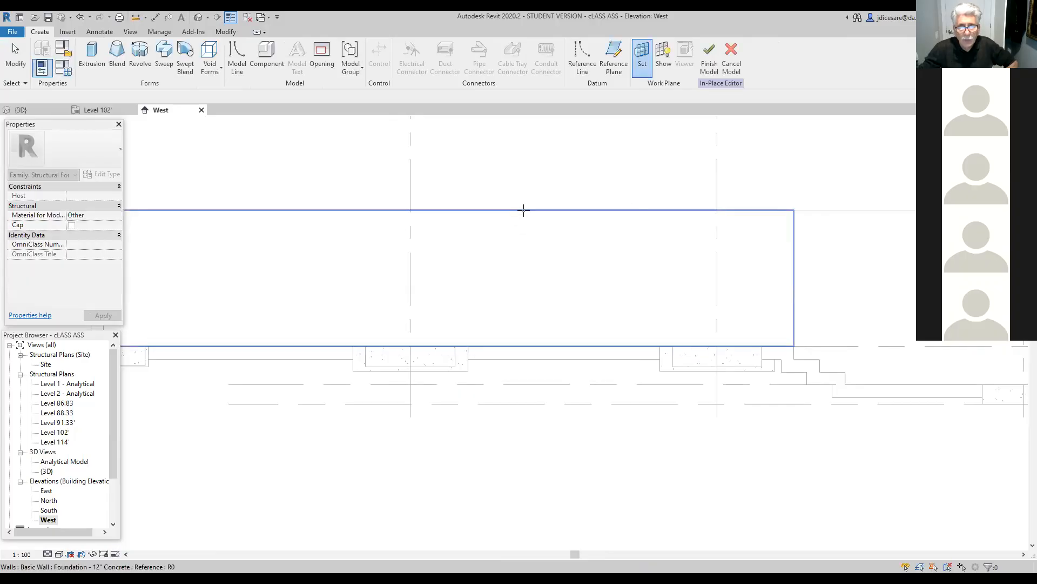
{"action": "left_click", "coordinate": [523, 211]}
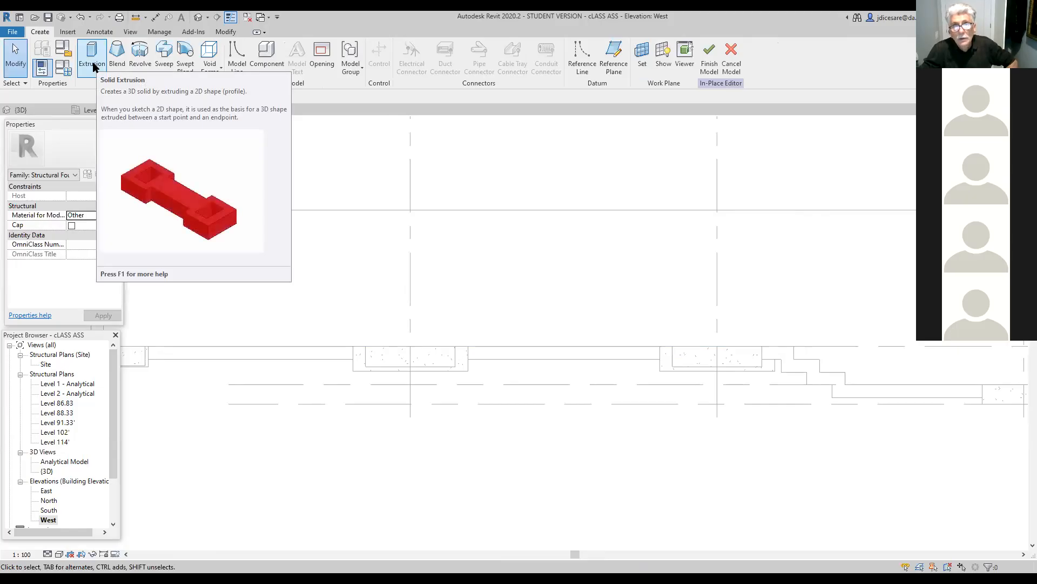
{"action": "left_click", "coordinate": [643, 62]}
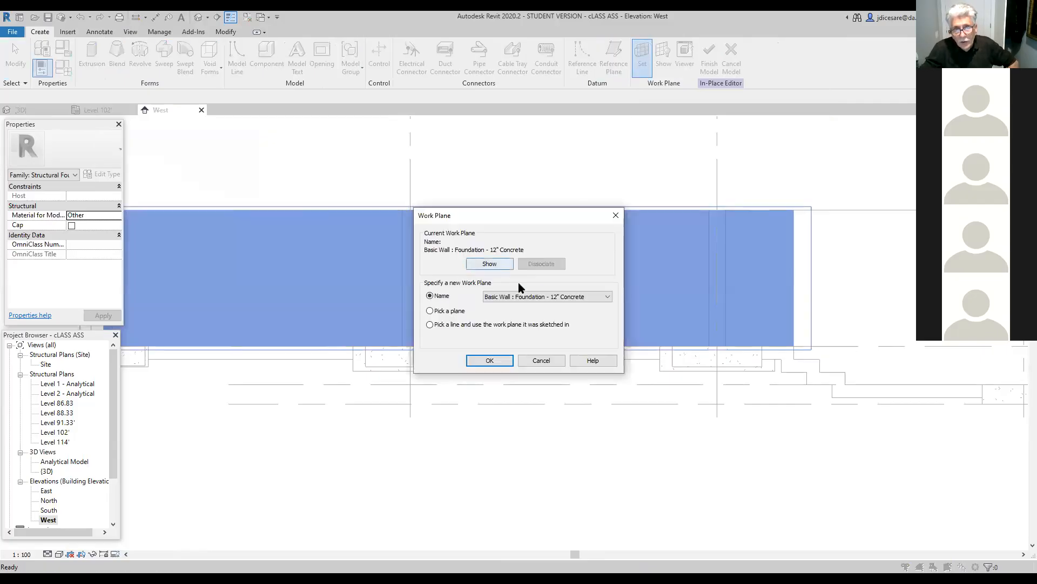
{"action": "left_click", "coordinate": [430, 311]}
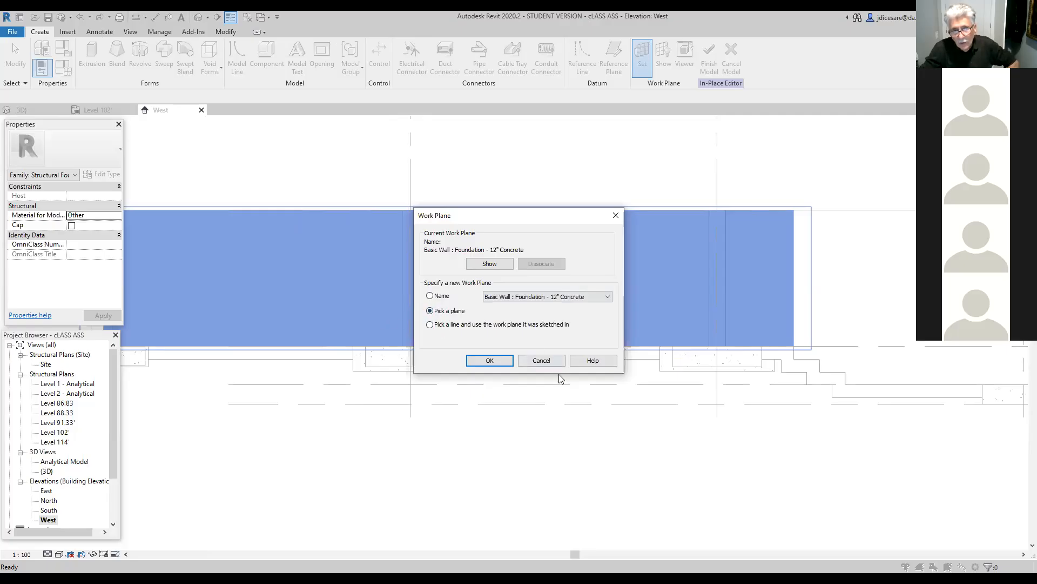
{"action": "left_click", "coordinate": [496, 360]}
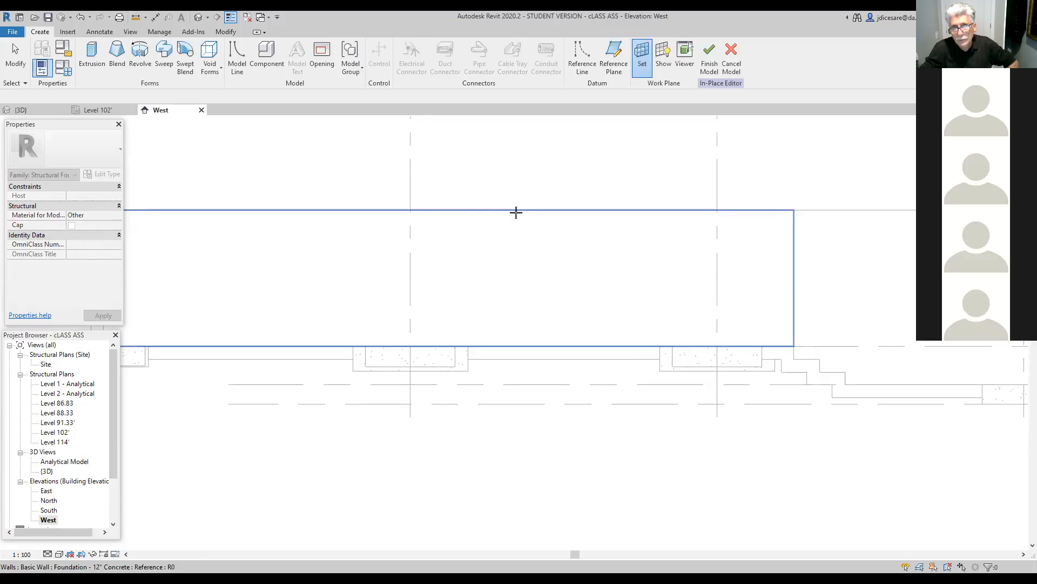
{"action": "left_click", "coordinate": [516, 212]}
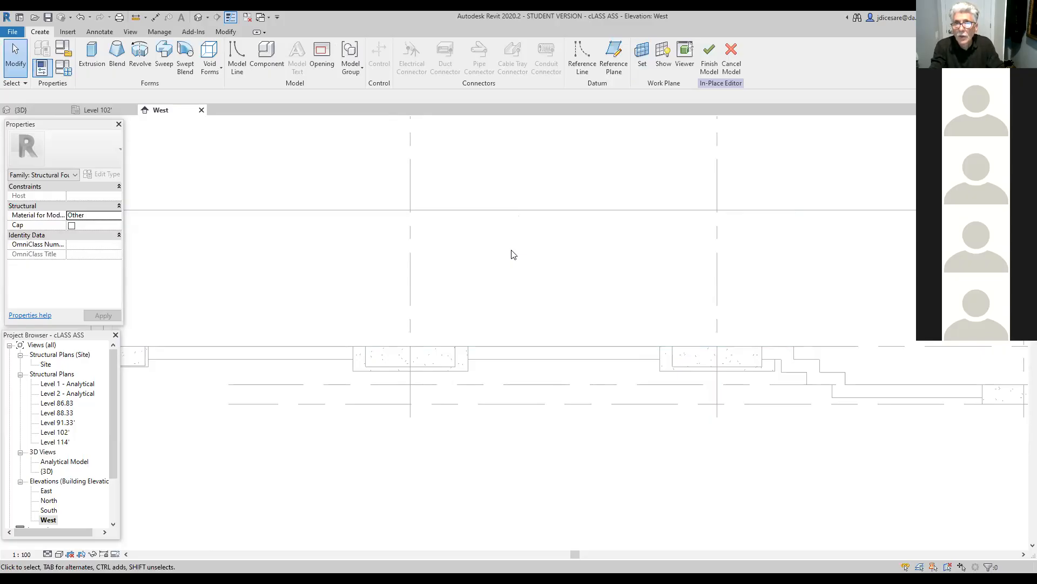
{"action": "left_click", "coordinate": [643, 54]}
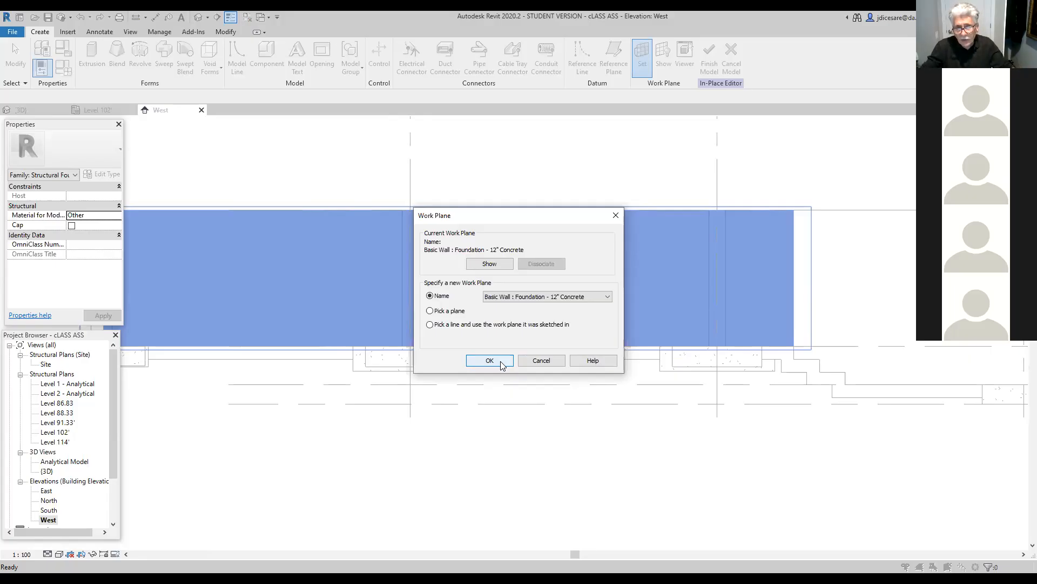
{"action": "left_click", "coordinate": [502, 365]}
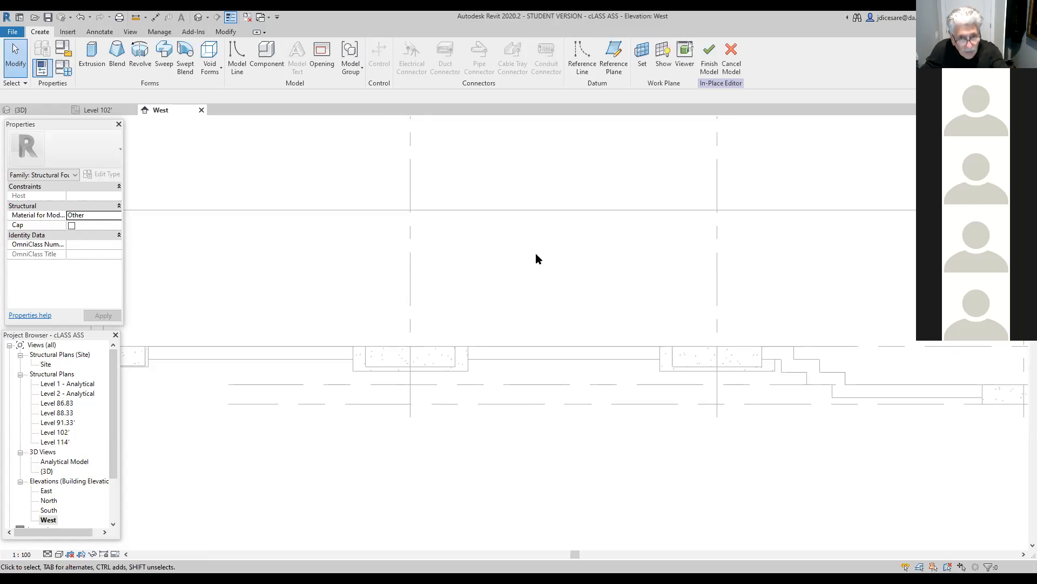
{"action": "left_click", "coordinate": [730, 54]}
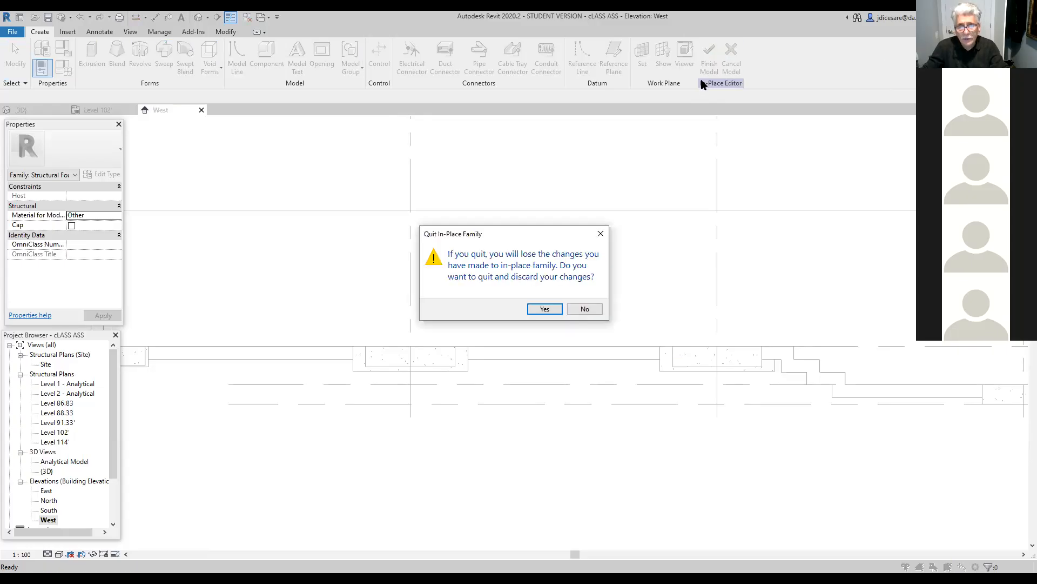
{"action": "left_click", "coordinate": [545, 309]}
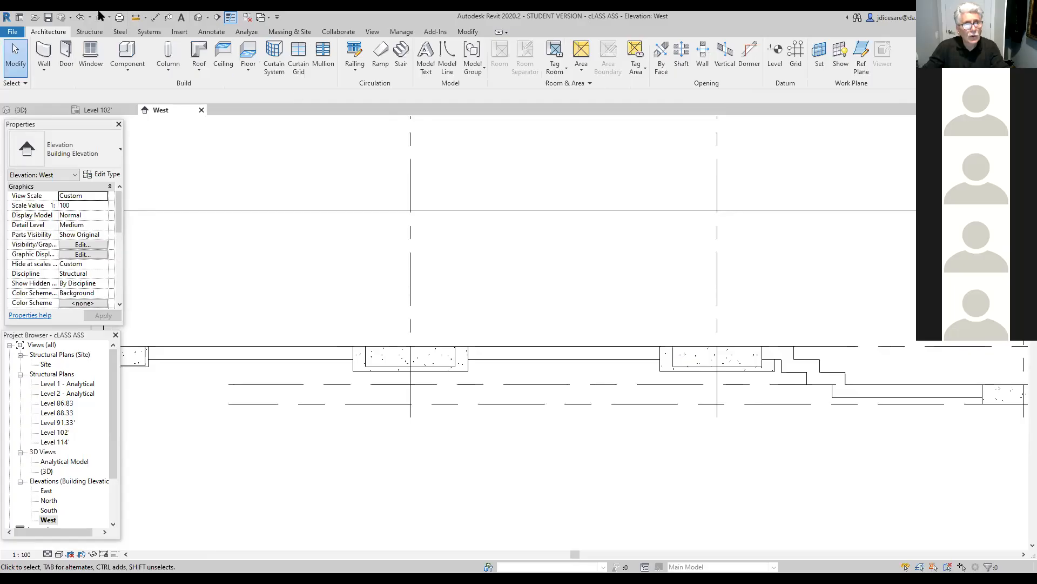
Start a new in-place component in the Structural Foundations category and accept the suggested name.
{"action": "left_click", "coordinate": [92, 35]}
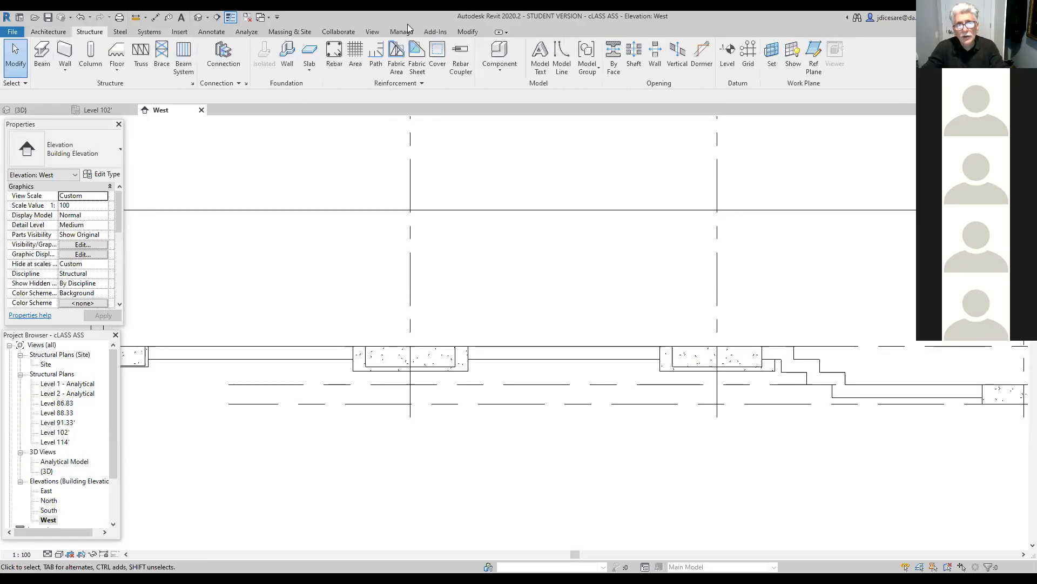
{"action": "left_click", "coordinate": [501, 71]}
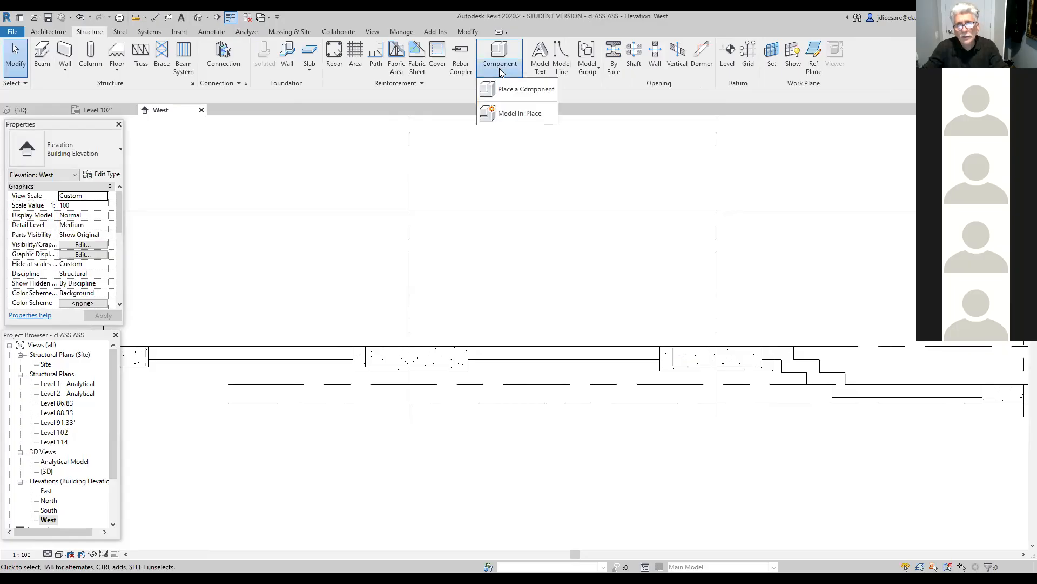
{"action": "left_click", "coordinate": [527, 113]}
{"action": "left_click_drag", "start_coordinate": [593, 232], "coordinate": [593, 282]}
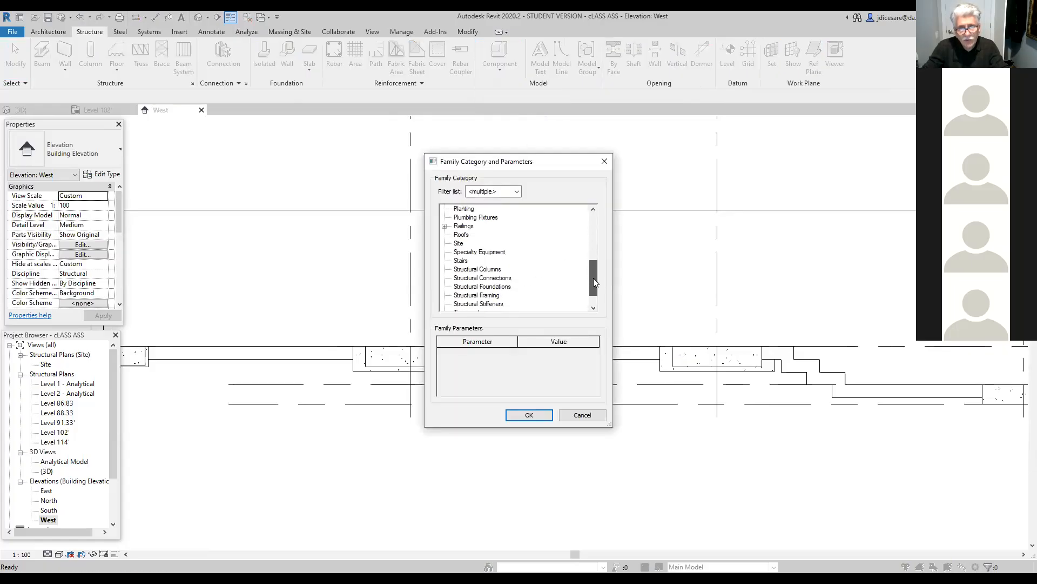
{"action": "left_click", "coordinate": [513, 287]}
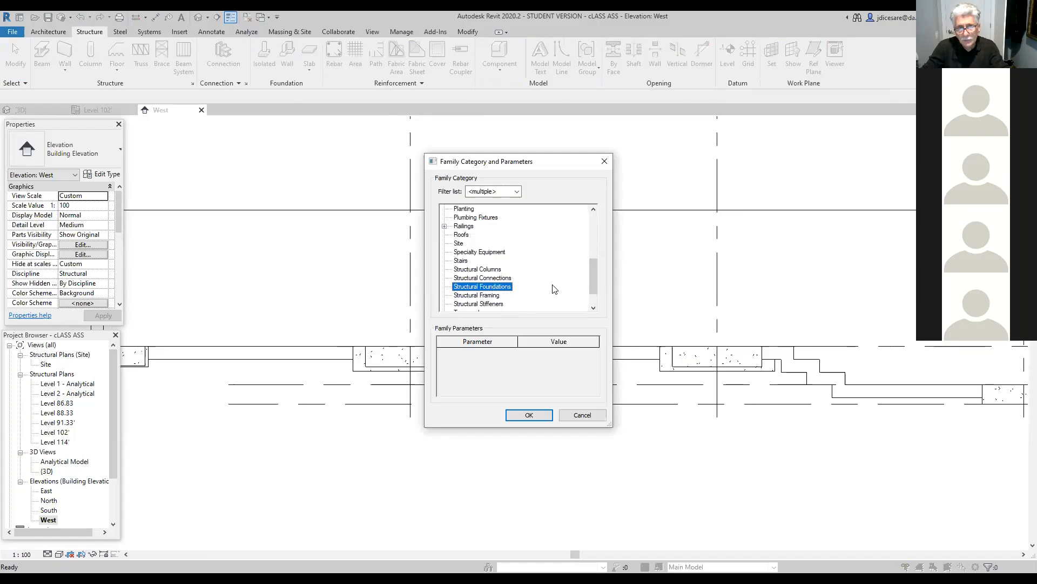
{"action": "left_click", "coordinate": [539, 419]}
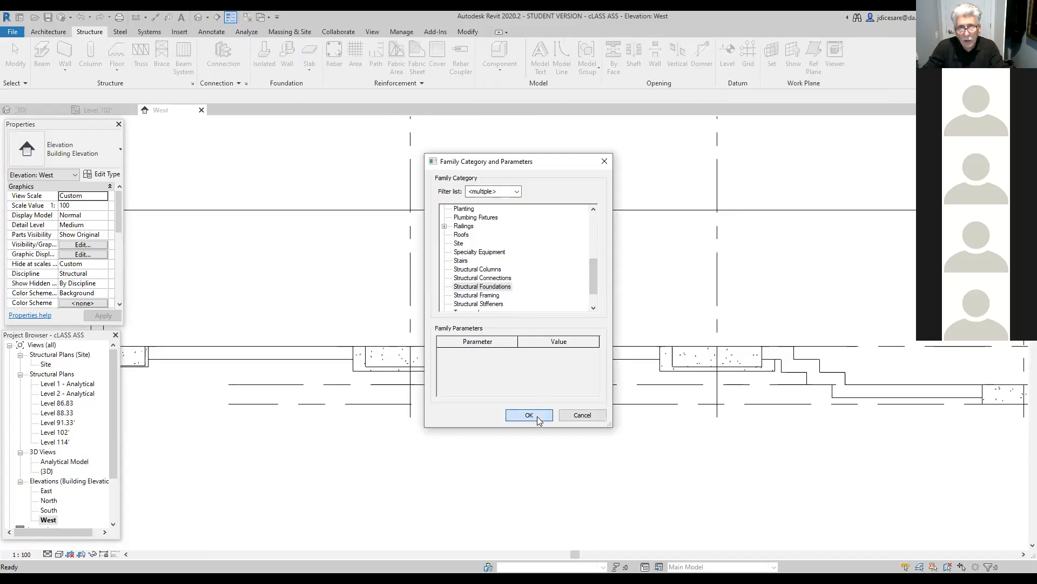
{"action": "left_click", "coordinate": [531, 318]}
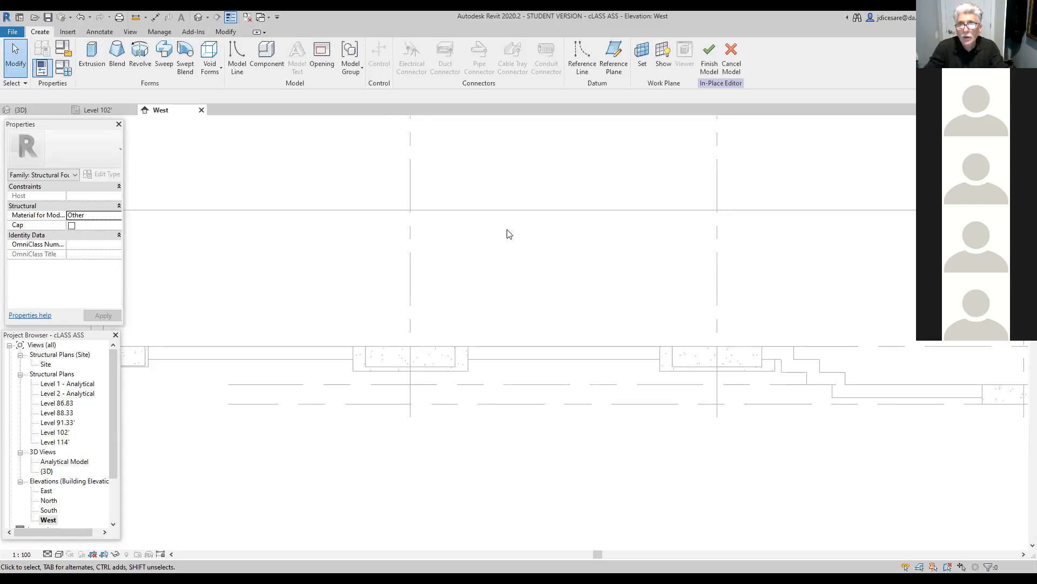
Set the work plane by picking the face of the west foundation wall.
{"action": "left_click", "coordinate": [641, 55]}
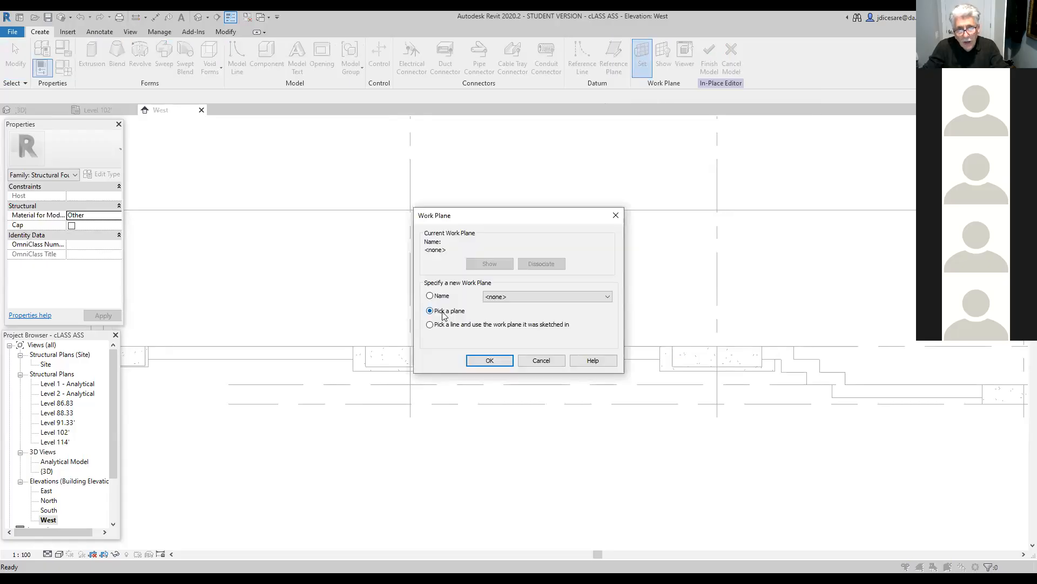
{"action": "left_click", "coordinate": [608, 295]}
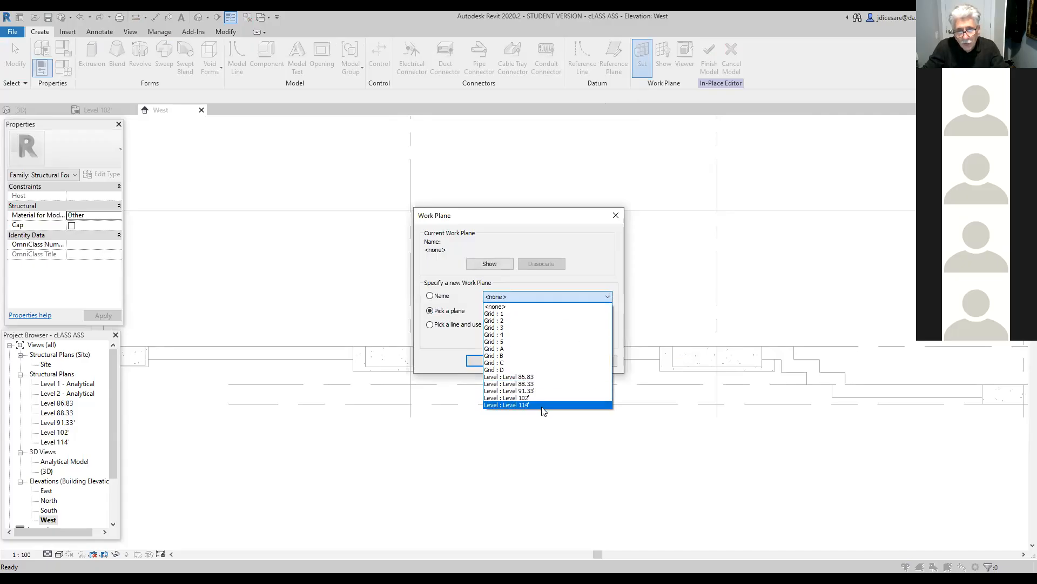
{"action": "left_click", "coordinate": [690, 273]}
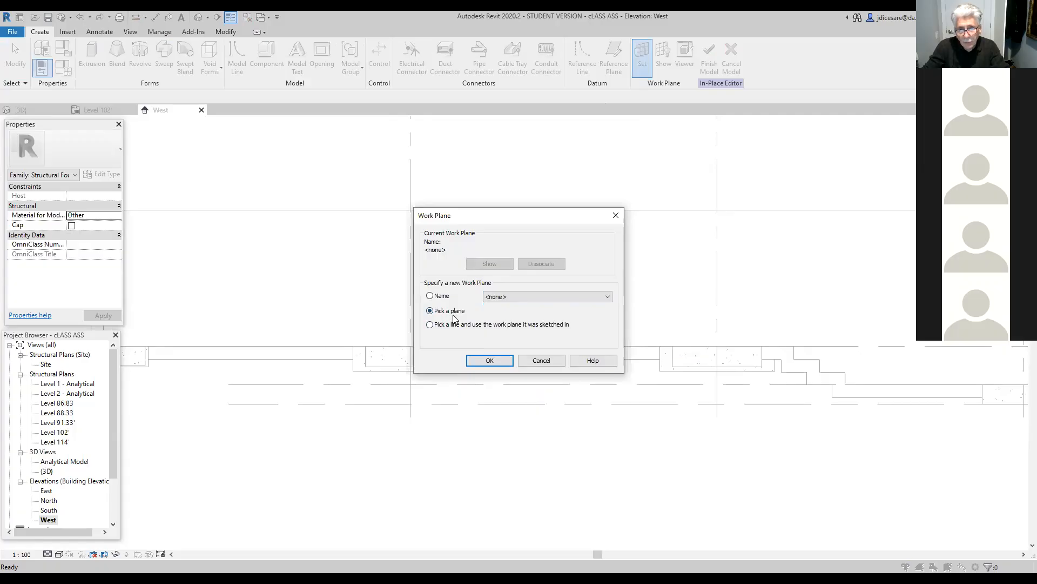
{"action": "left_click", "coordinate": [491, 360]}
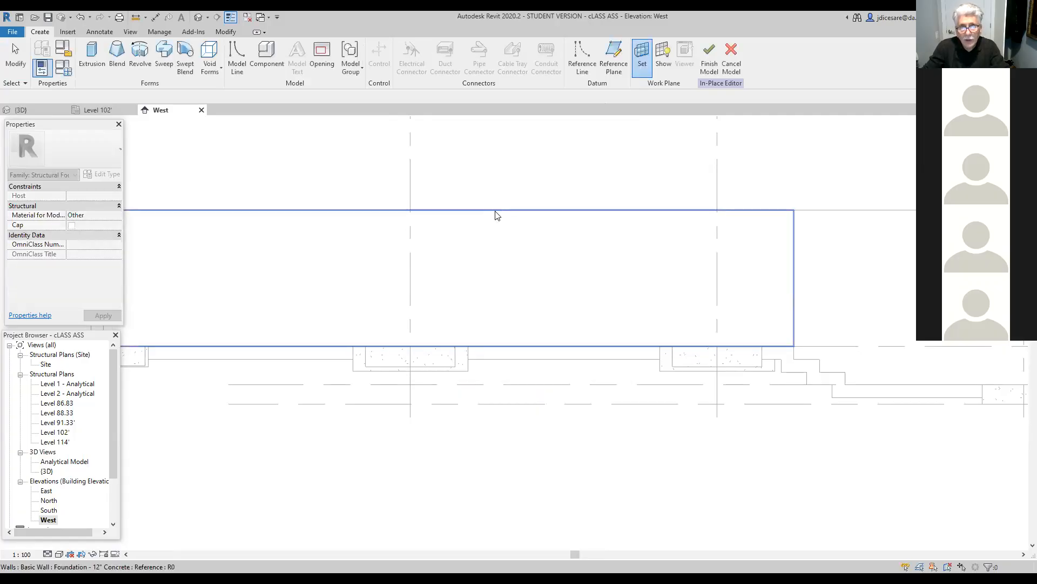
{"action": "left_click", "coordinate": [494, 213]}
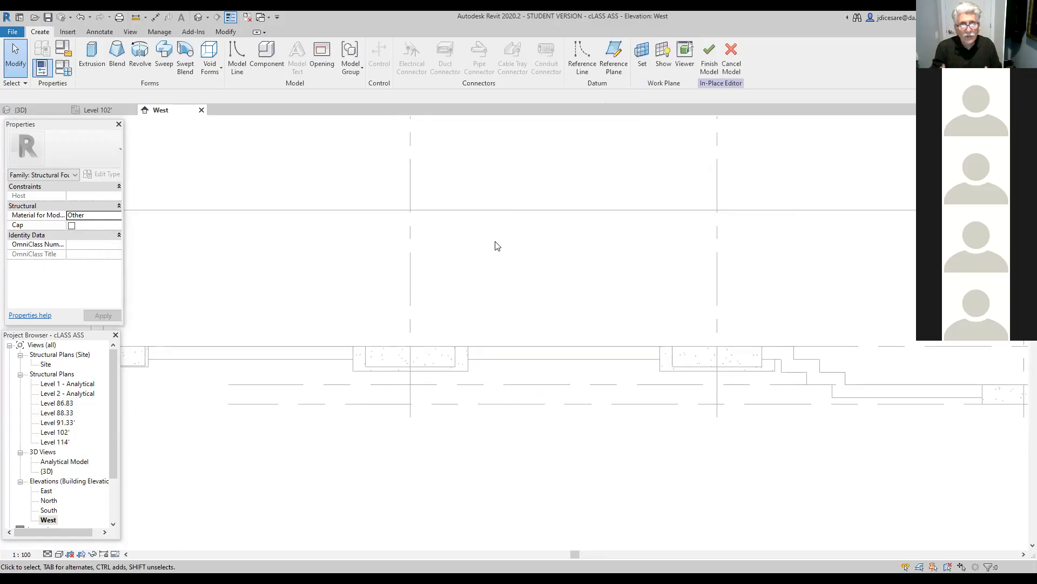
Abandon the new rectangular extrusion sketch and discard the in-place foundation model.
{"action": "left_click", "coordinate": [92, 60]}
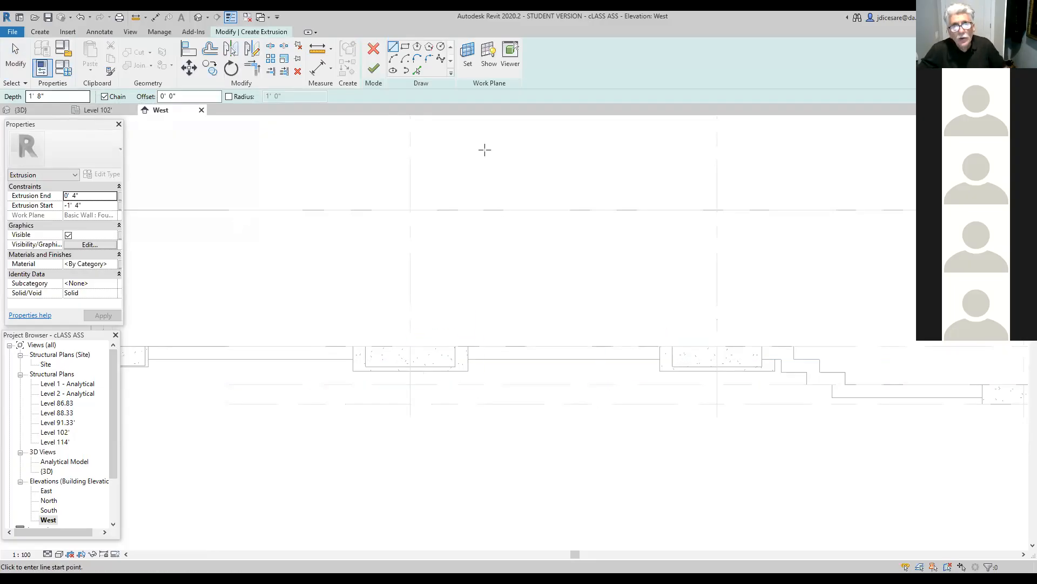
{"action": "left_click", "coordinate": [405, 53]}
{"action": "scroll", "coordinate": [426, 412], "scroll_direction": "up", "scroll_amount": 1}
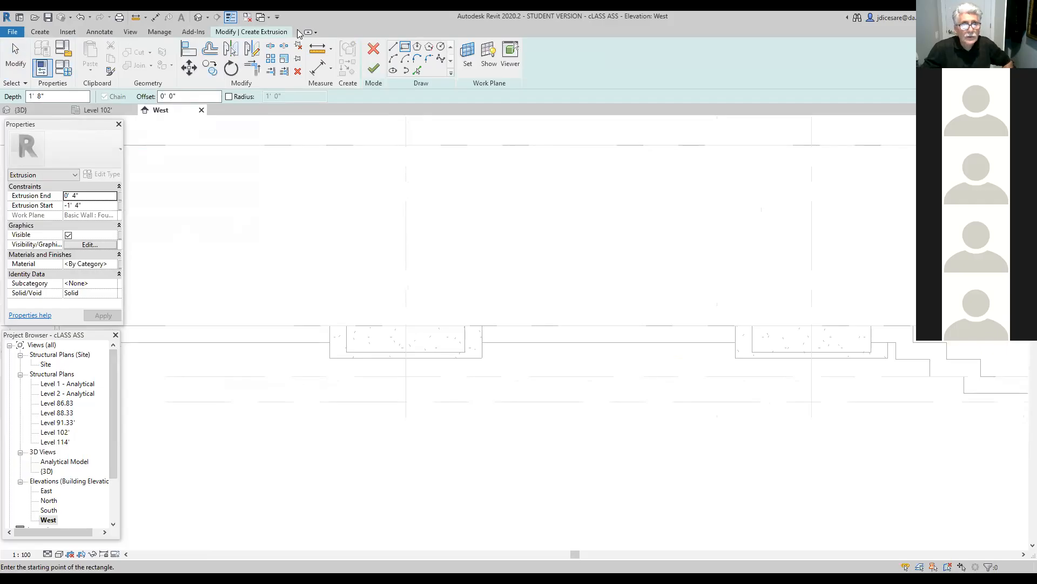
{"action": "left_click", "coordinate": [373, 50]}
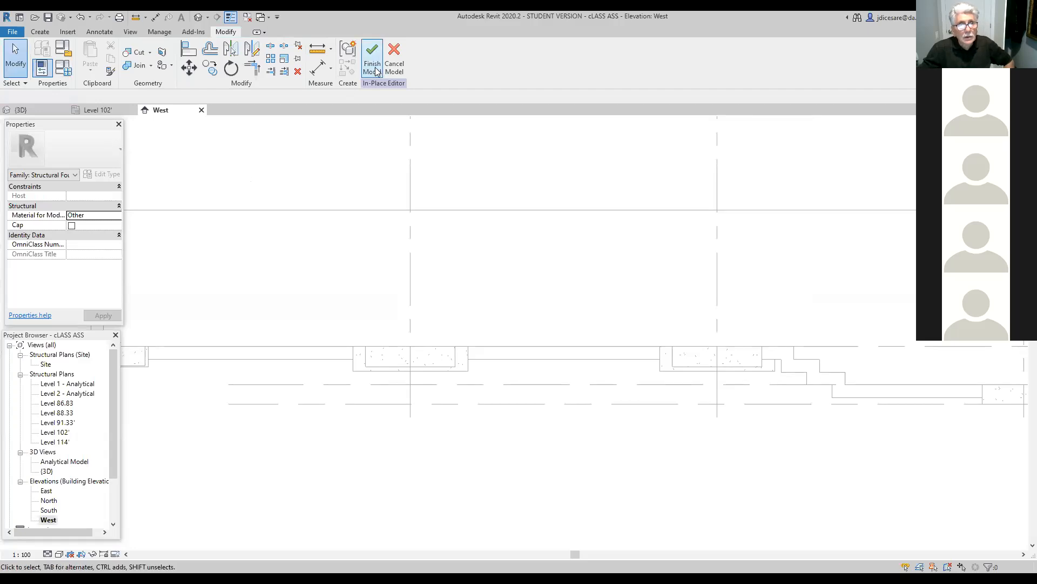
{"action": "left_click", "coordinate": [395, 54]}
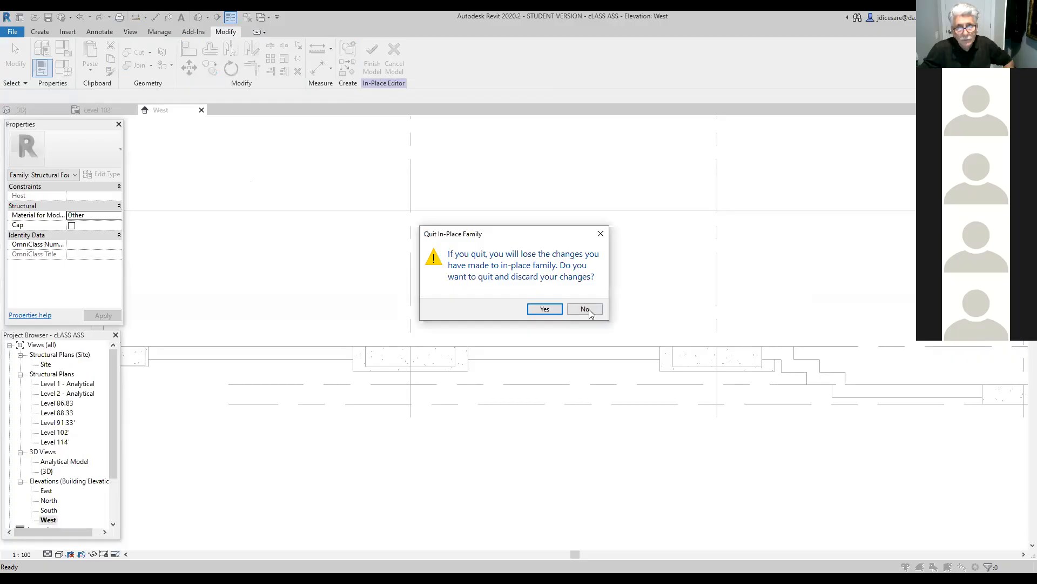
{"action": "left_click", "coordinate": [544, 309]}
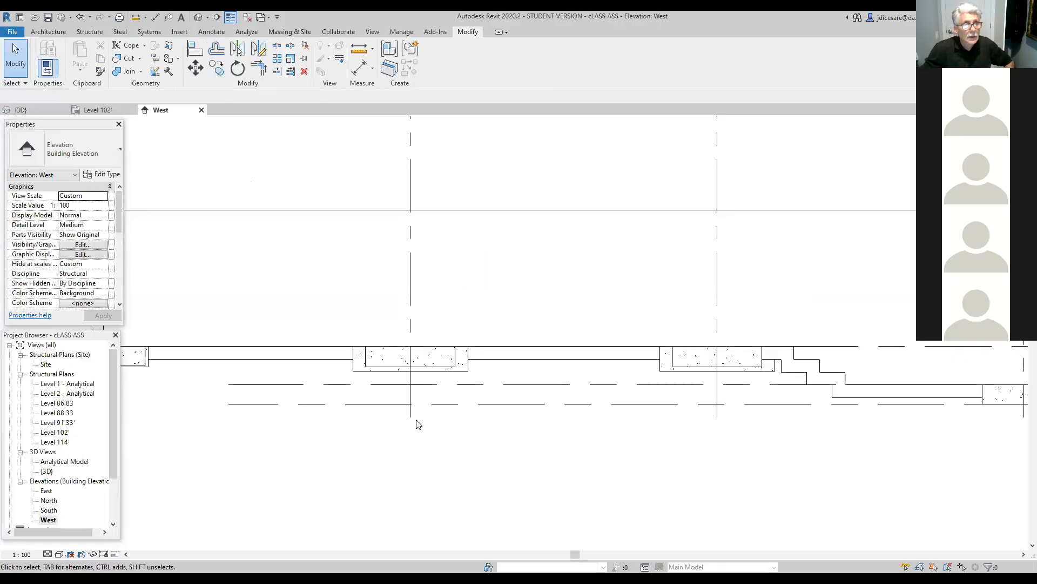
Create a new in-place component in the Structural Foundations category, named Structural Foundations 2.
{"action": "left_click", "coordinate": [86, 32]}
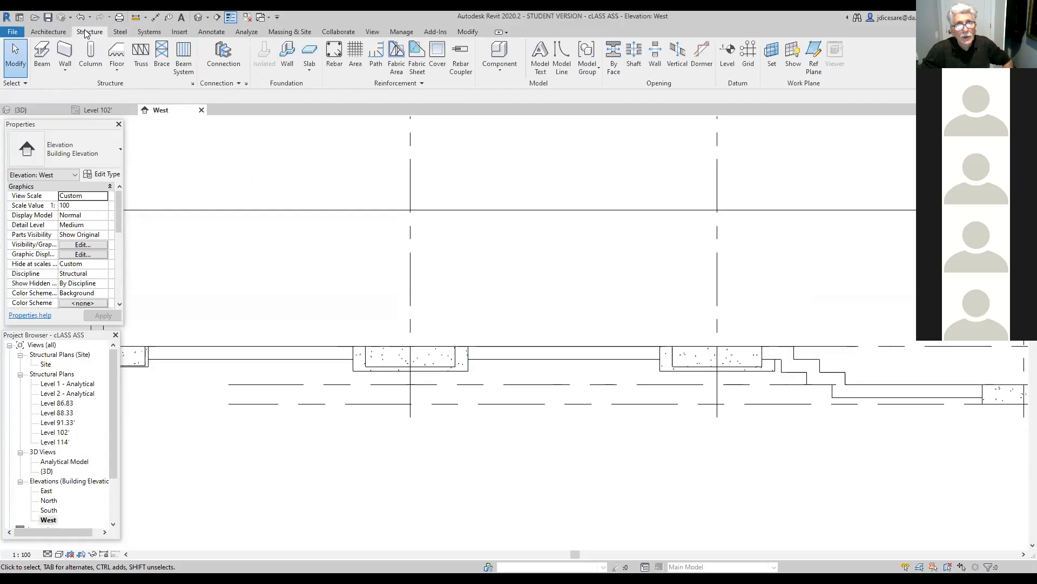
{"action": "left_click", "coordinate": [498, 70]}
{"action": "left_click", "coordinate": [516, 111]}
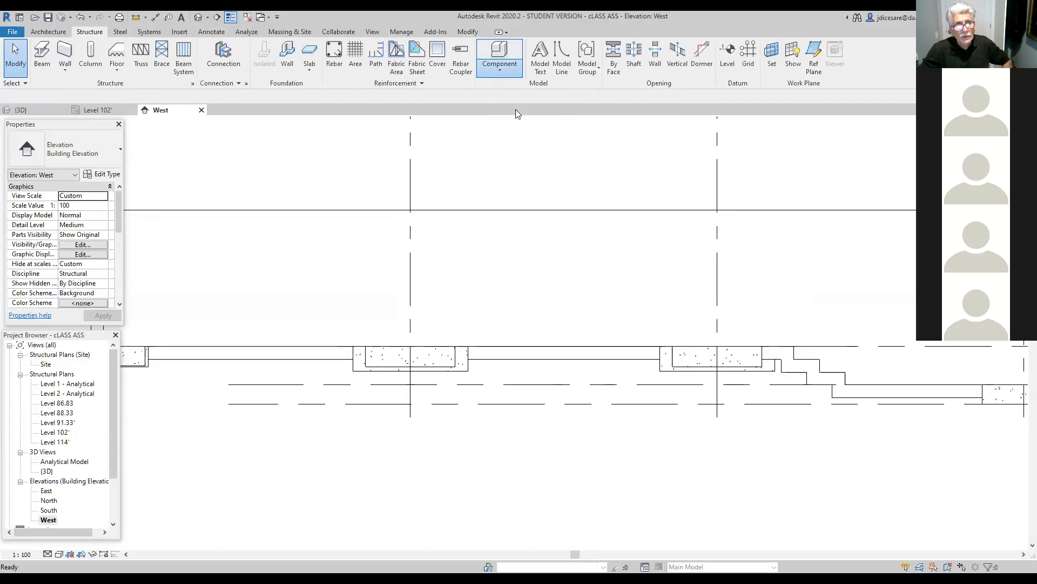
{"action": "left_click_drag", "start_coordinate": [592, 220], "coordinate": [596, 273]}
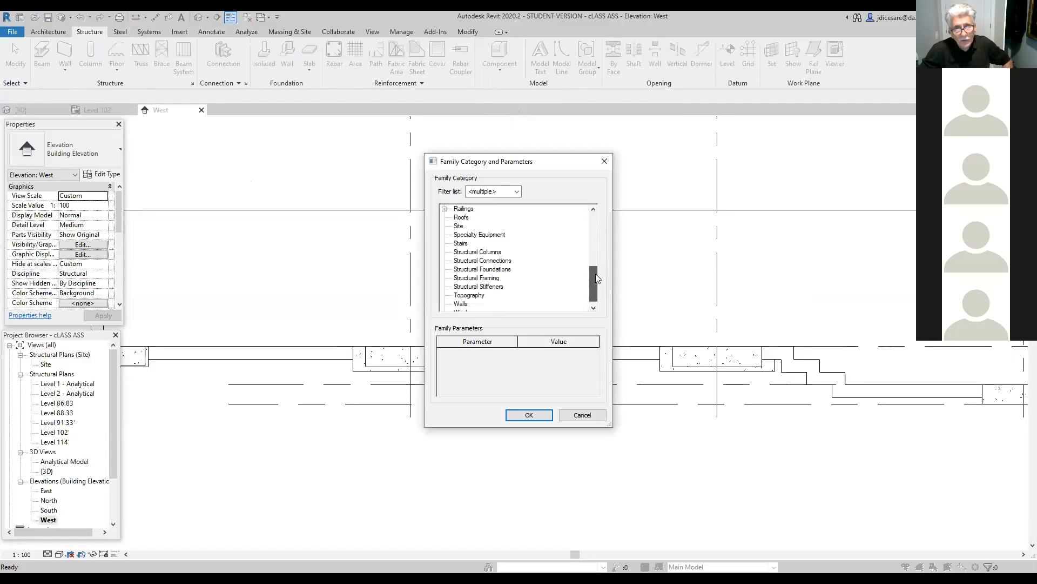
{"action": "left_click", "coordinate": [504, 270]}
{"action": "left_click", "coordinate": [526, 415]}
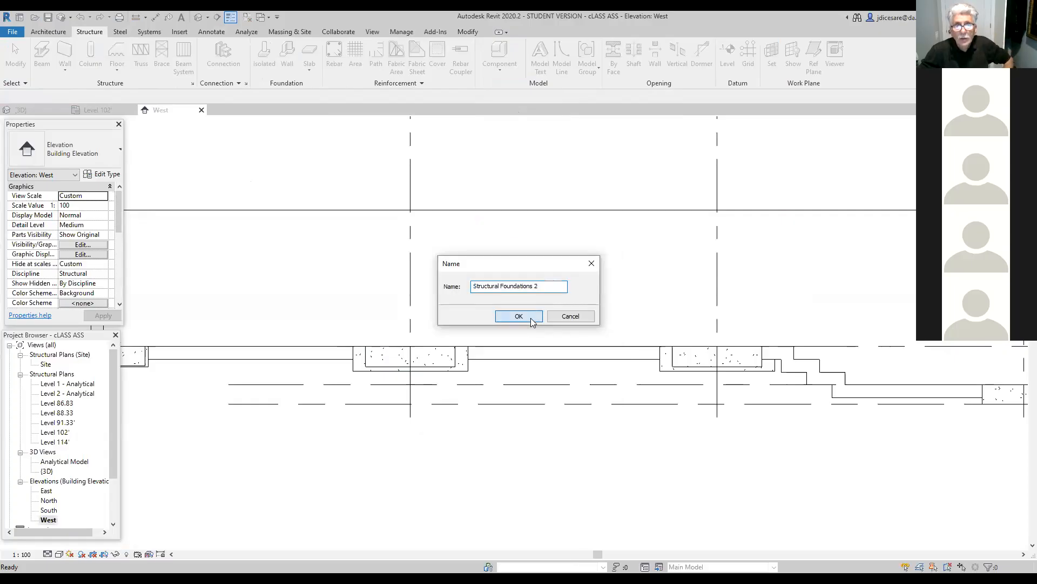
{"action": "key", "text": "Return"}
Try to set the work plane by picking the west foundation wall along its upper edge.
{"action": "left_click", "coordinate": [643, 61]}
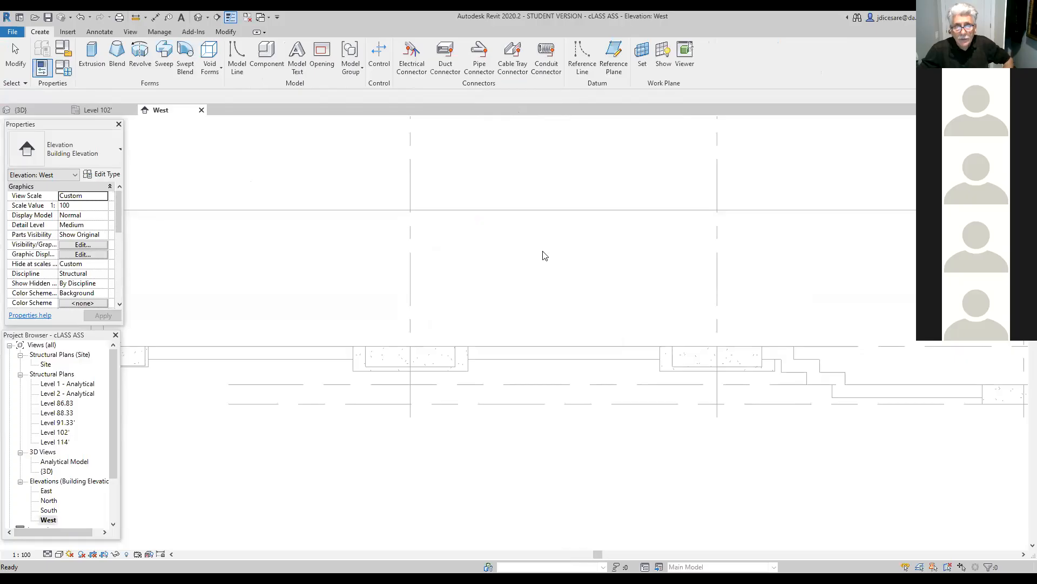
{"action": "left_click", "coordinate": [494, 362]}
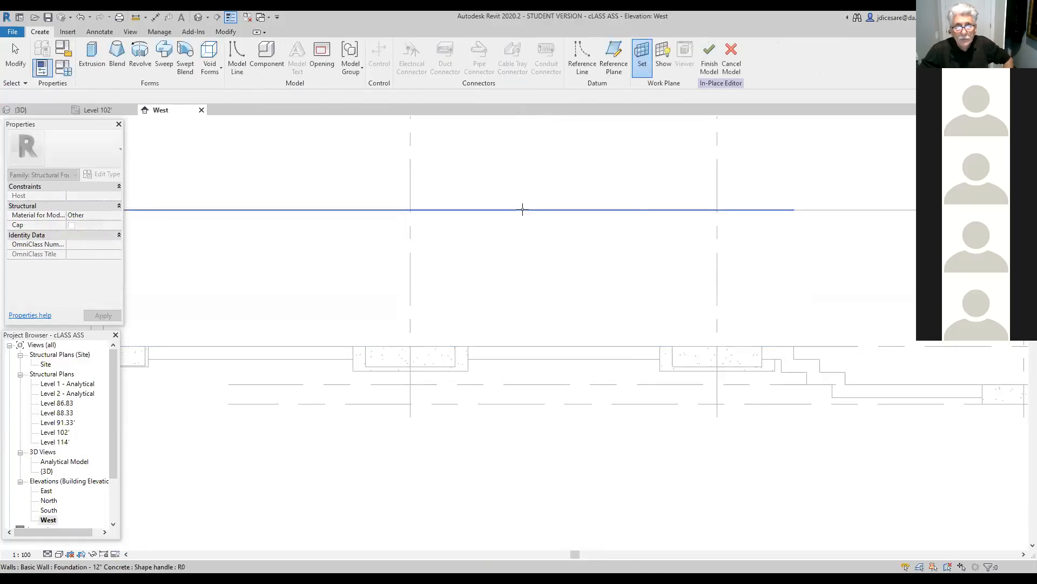
{"action": "left_click", "coordinate": [522, 209]}
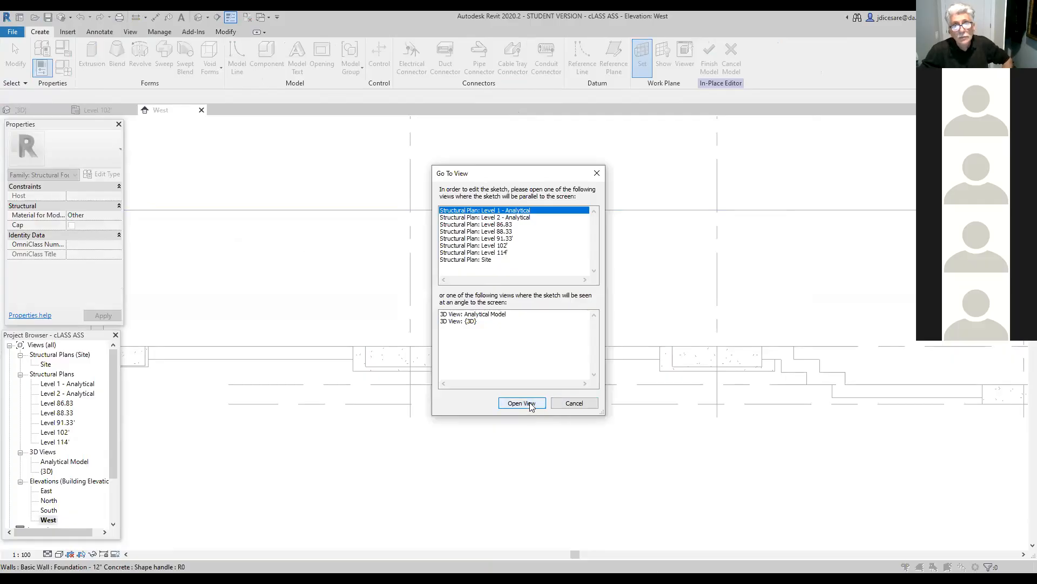
{"action": "left_click", "coordinate": [574, 404]}
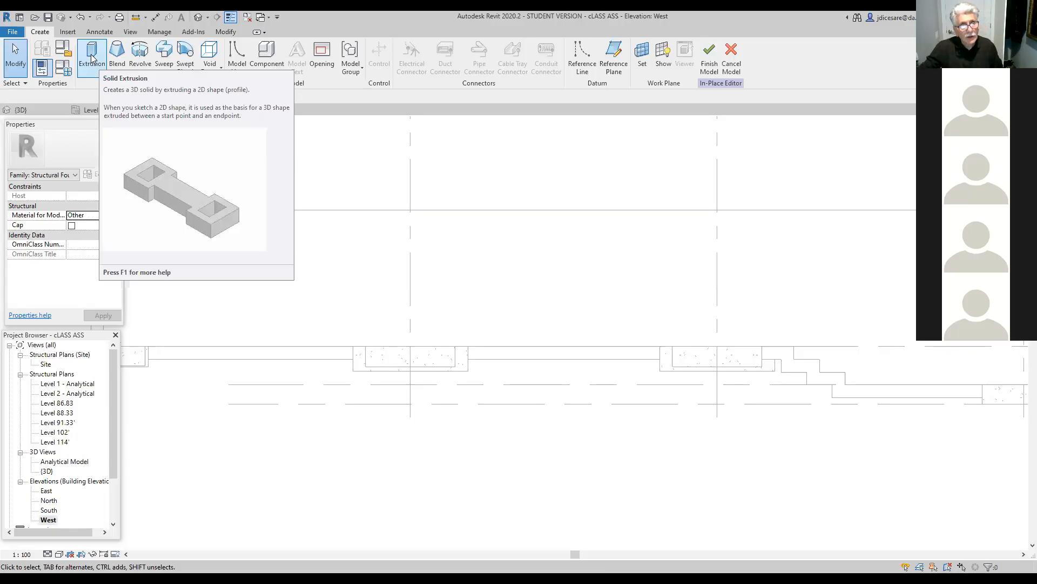
Try to start an extrusion on a plane picked from the west foundation wall, and close the in-place model.
{"action": "left_click", "coordinate": [92, 58]}
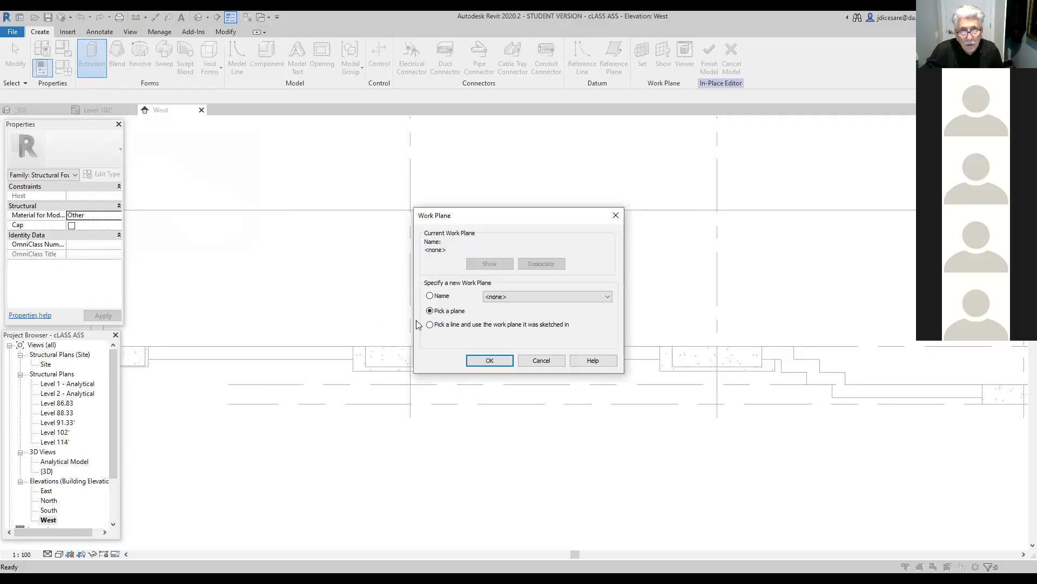
{"action": "left_click", "coordinate": [481, 361]}
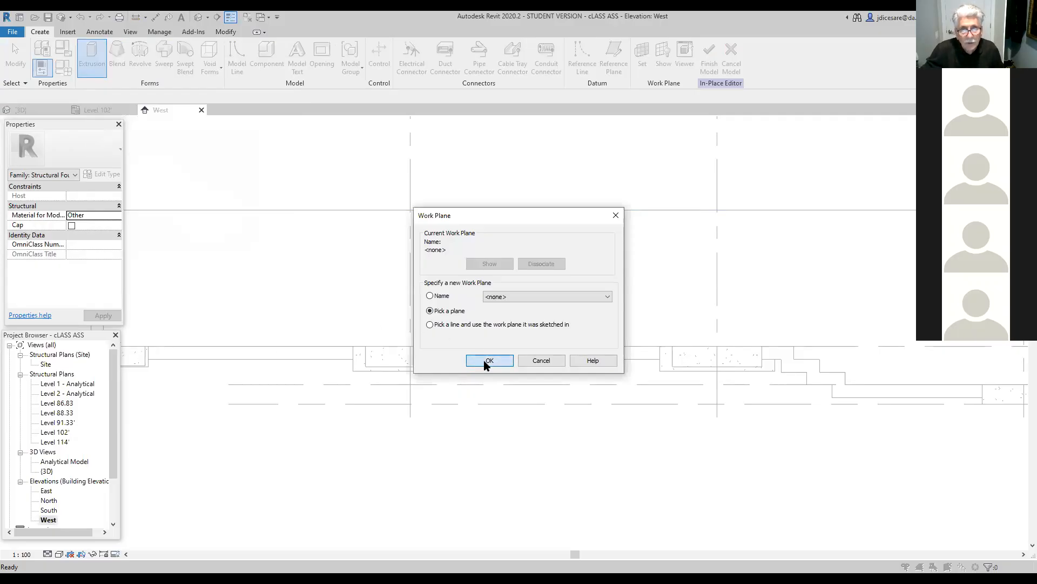
{"action": "left_click", "coordinate": [516, 209]}
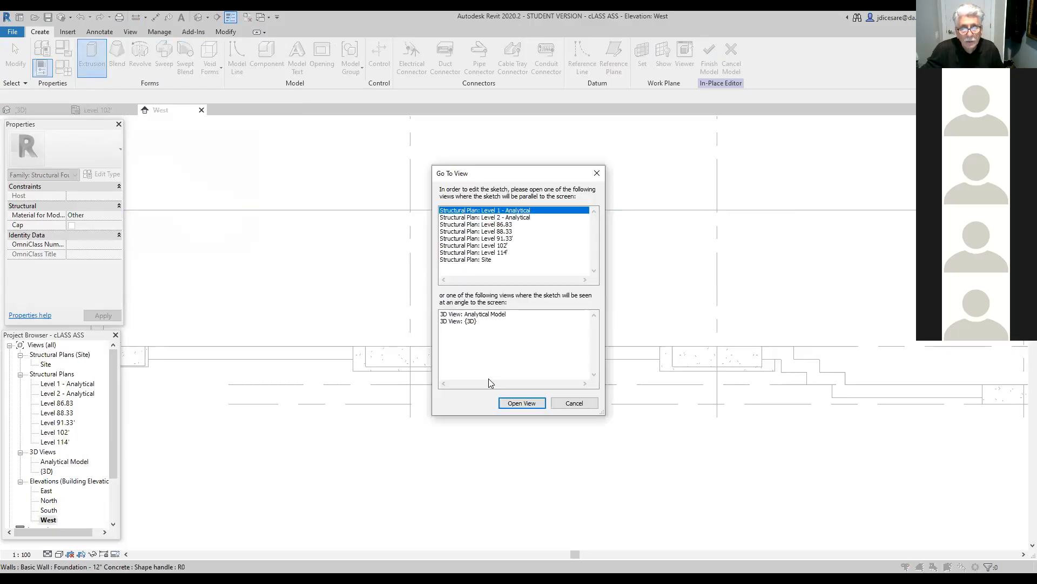
{"action": "left_click", "coordinate": [573, 404]}
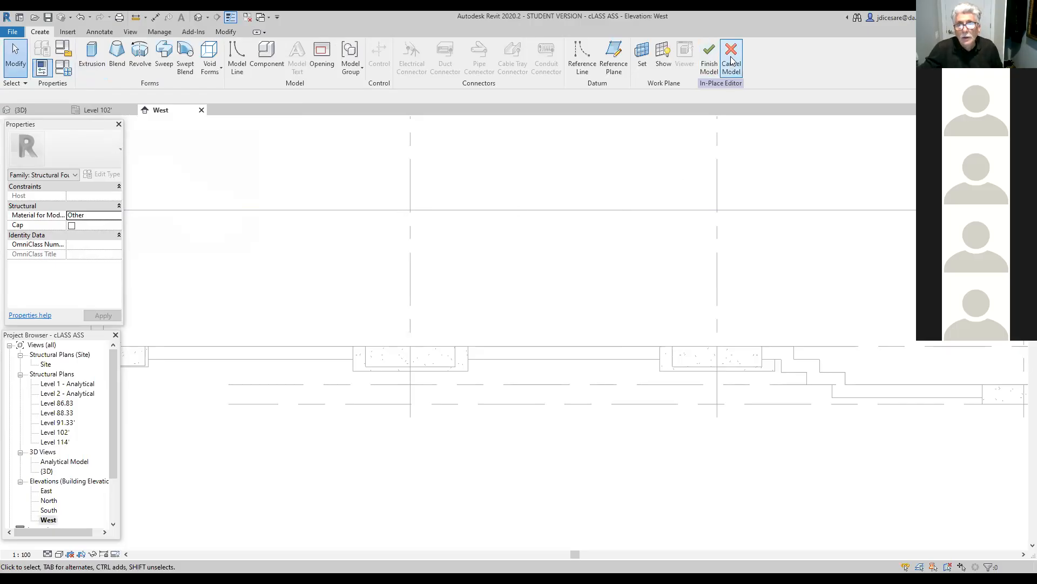
{"action": "left_click", "coordinate": [709, 57]}
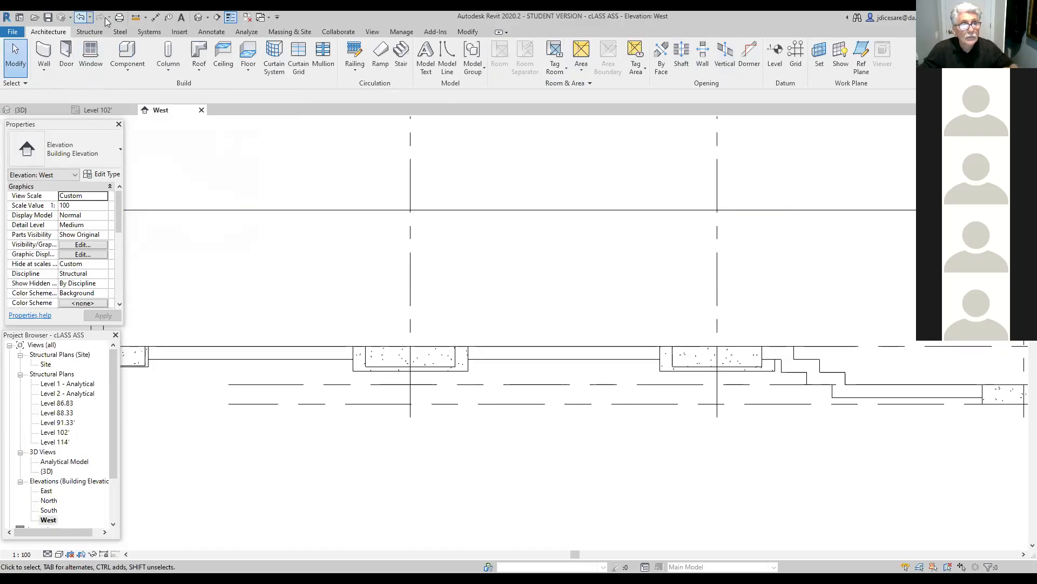
Start the in-place component again in the Structural Foundations category, keeping the name Structural Foundations 2.
{"action": "left_click", "coordinate": [96, 33]}
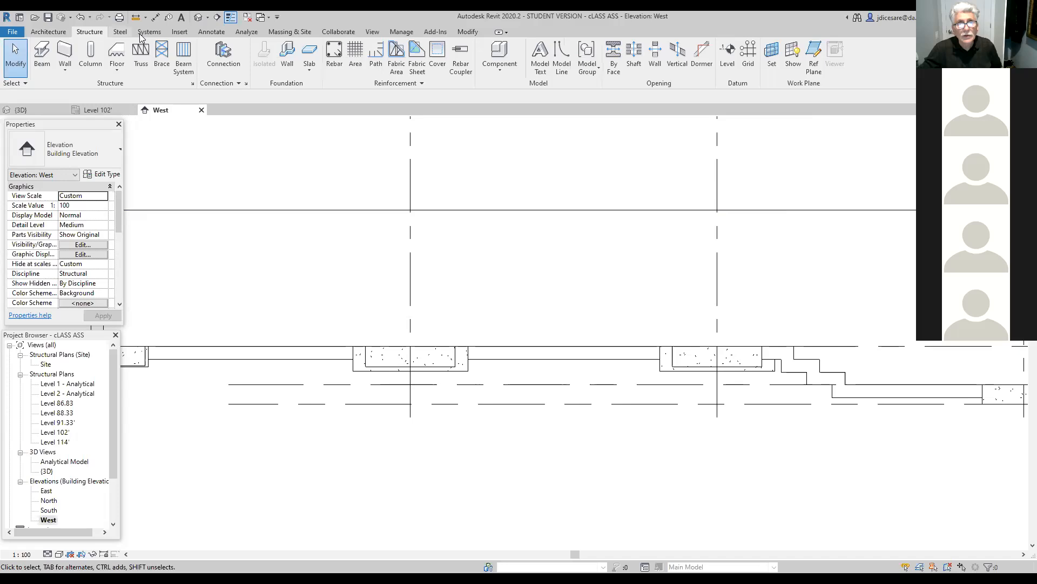
{"action": "left_click", "coordinate": [496, 66]}
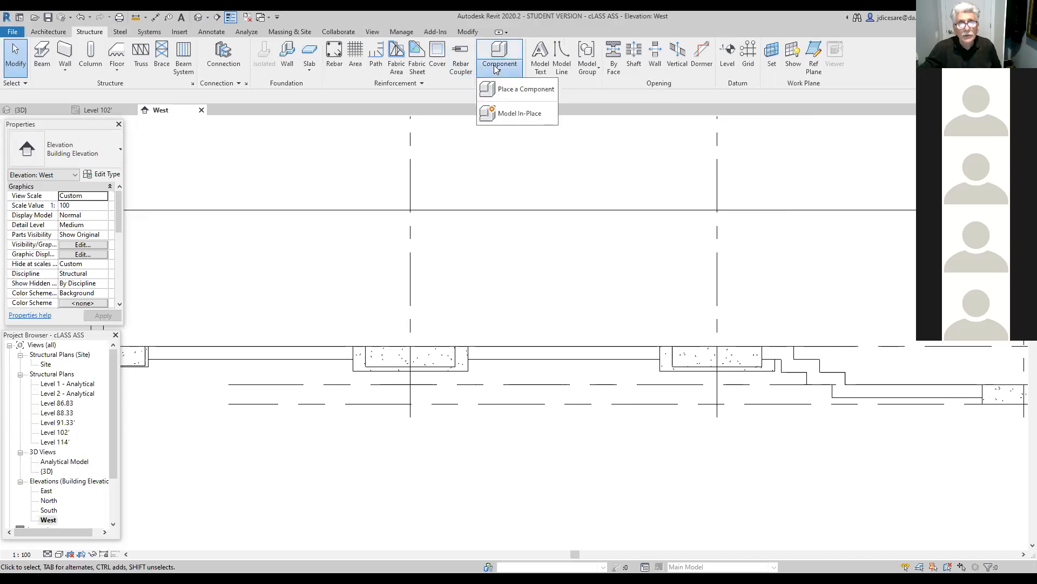
{"action": "left_click", "coordinate": [514, 112]}
{"action": "left_click_drag", "start_coordinate": [595, 225], "coordinate": [590, 285]}
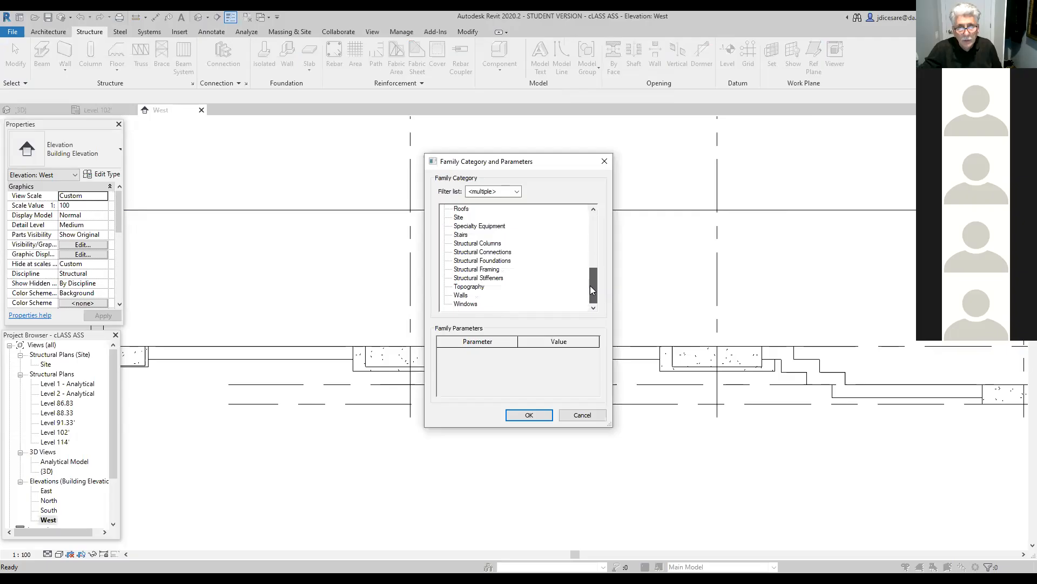
{"action": "left_click", "coordinate": [498, 261]}
{"action": "left_click", "coordinate": [537, 416]}
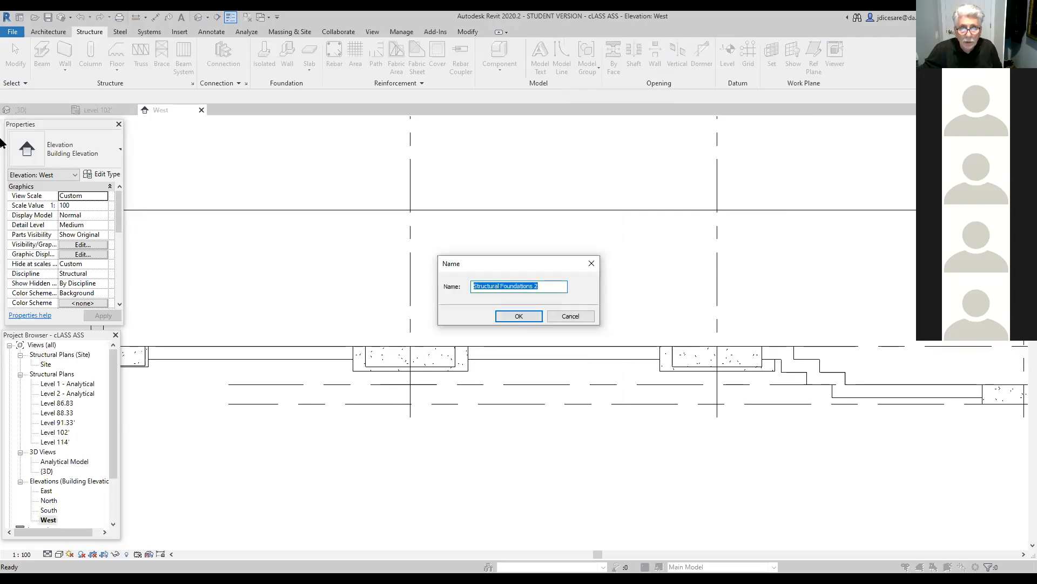
{"action": "left_click", "coordinate": [519, 316]}
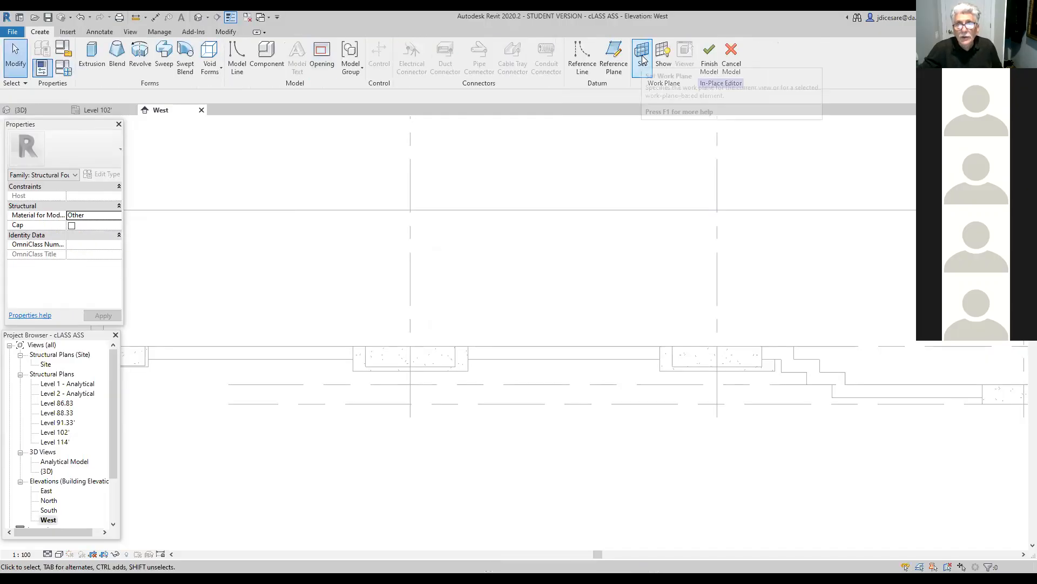
Pick the west foundation wall's face as the work plane and start a solid extrusion on it.
{"action": "left_click", "coordinate": [642, 61]}
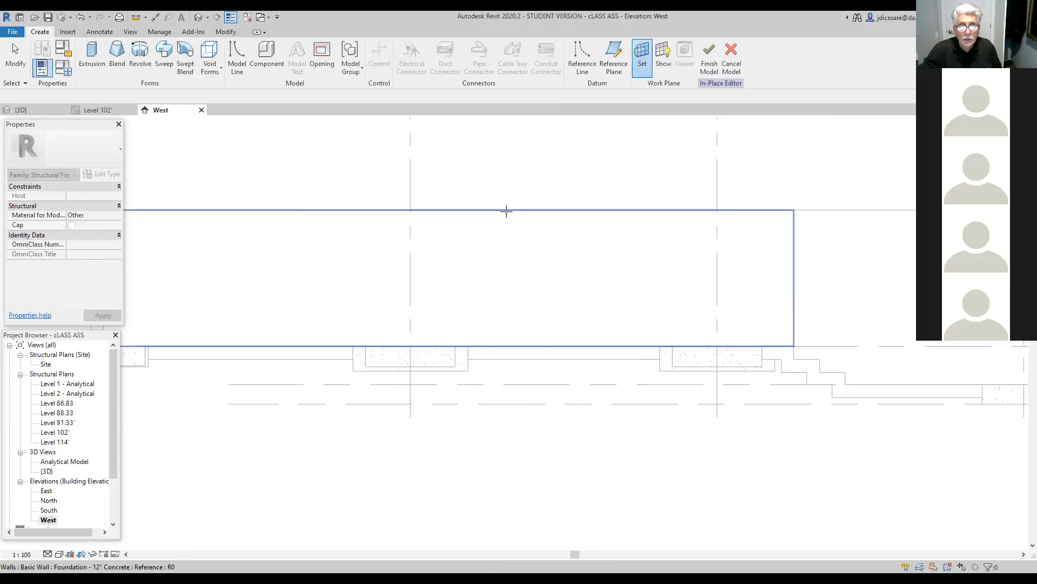
{"action": "left_click", "coordinate": [505, 211]}
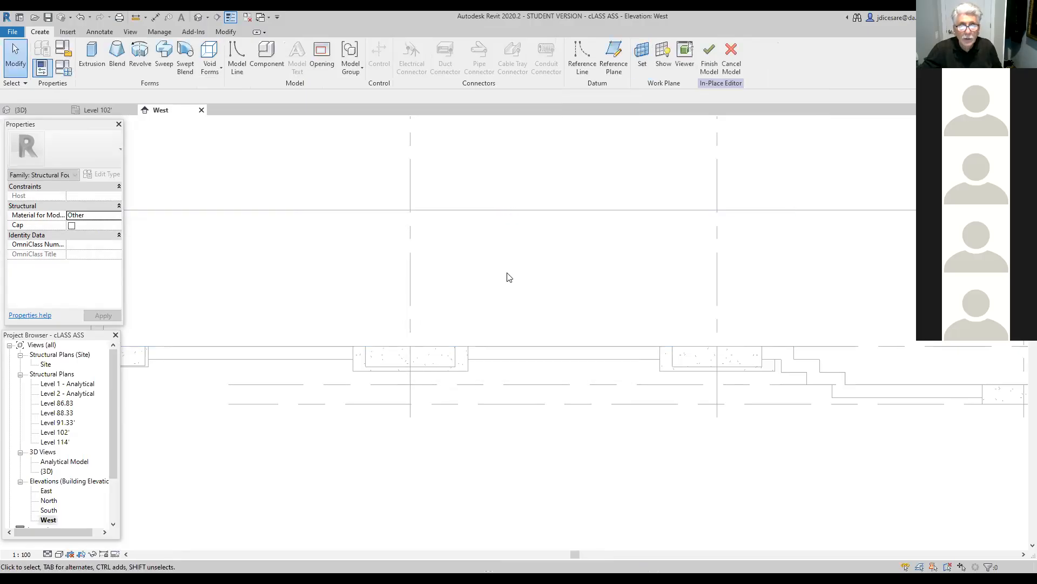
{"action": "left_click", "coordinate": [92, 54]}
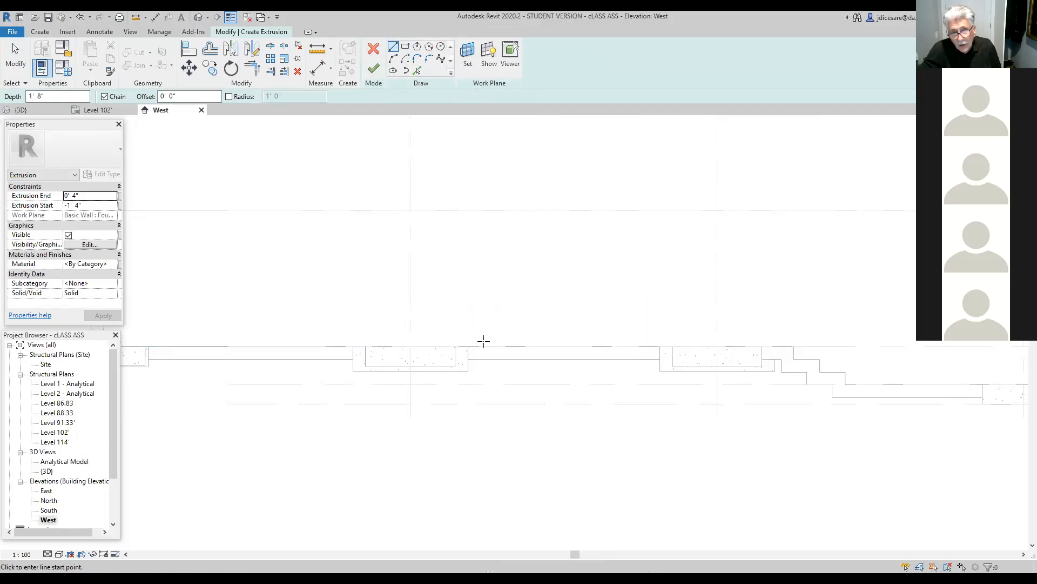
Sketch a 16'-0" by 1'-0" rectangle between the two middle pad footings along the wall's base, and finish the 1'-8" deep extrusion.
{"action": "left_click", "coordinate": [406, 47]}
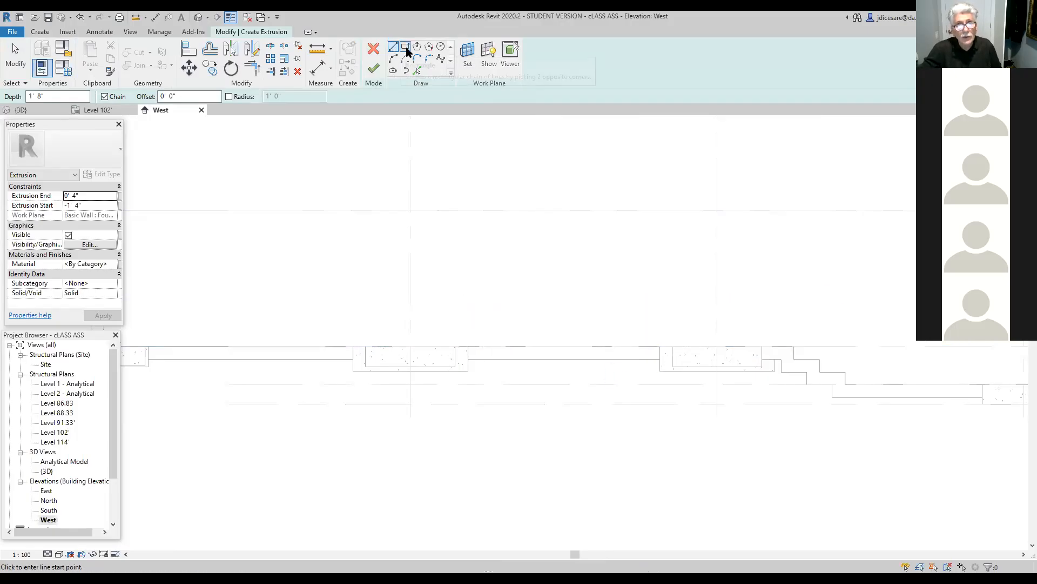
{"action": "scroll", "coordinate": [517, 458], "scroll_direction": "up", "scroll_amount": 3}
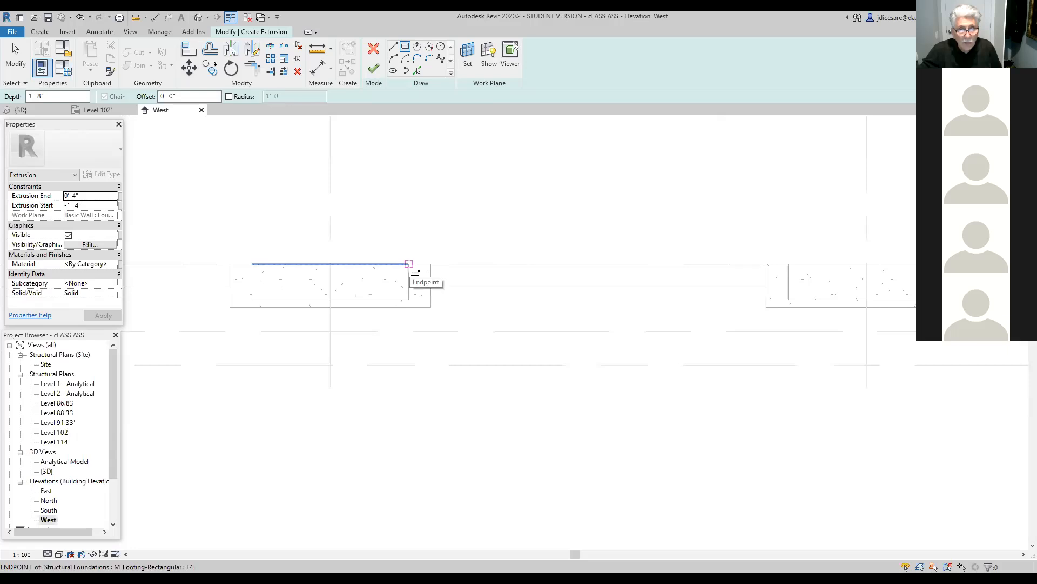
{"action": "left_click", "coordinate": [409, 264]}
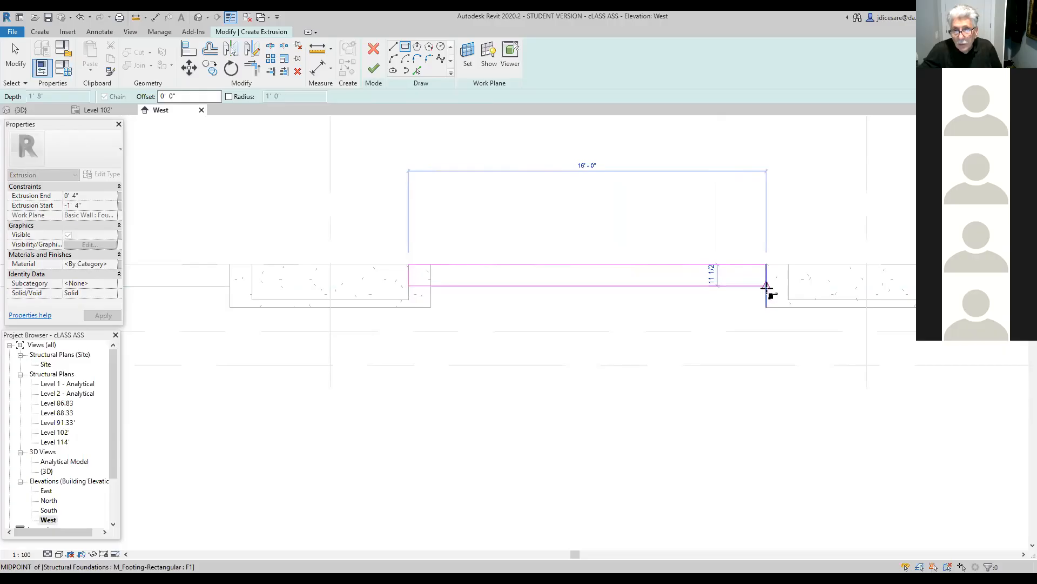
{"action": "scroll", "coordinate": [766, 286], "scroll_direction": "up", "scroll_amount": 1}
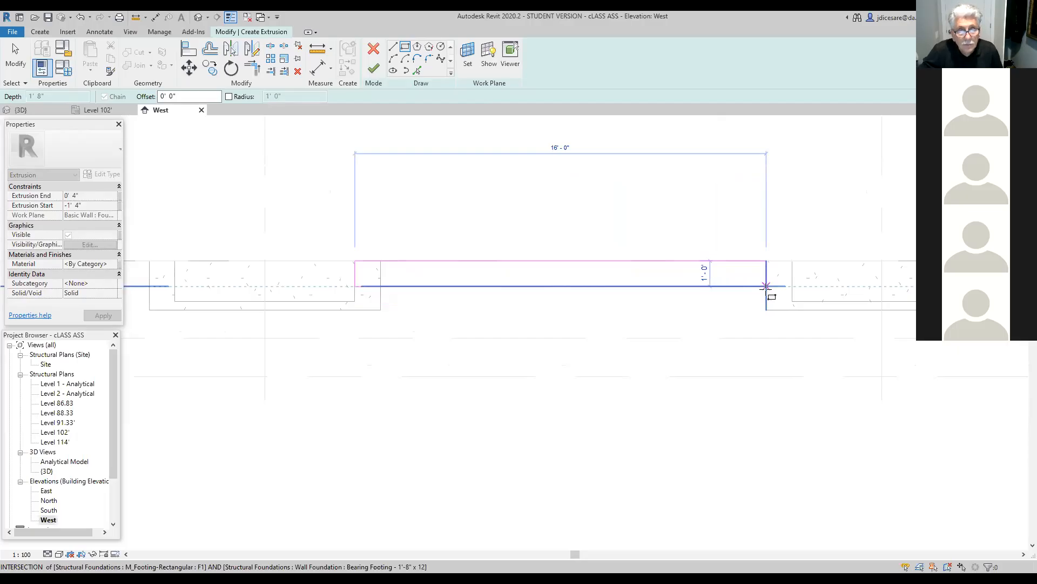
{"action": "left_click", "coordinate": [766, 287]}
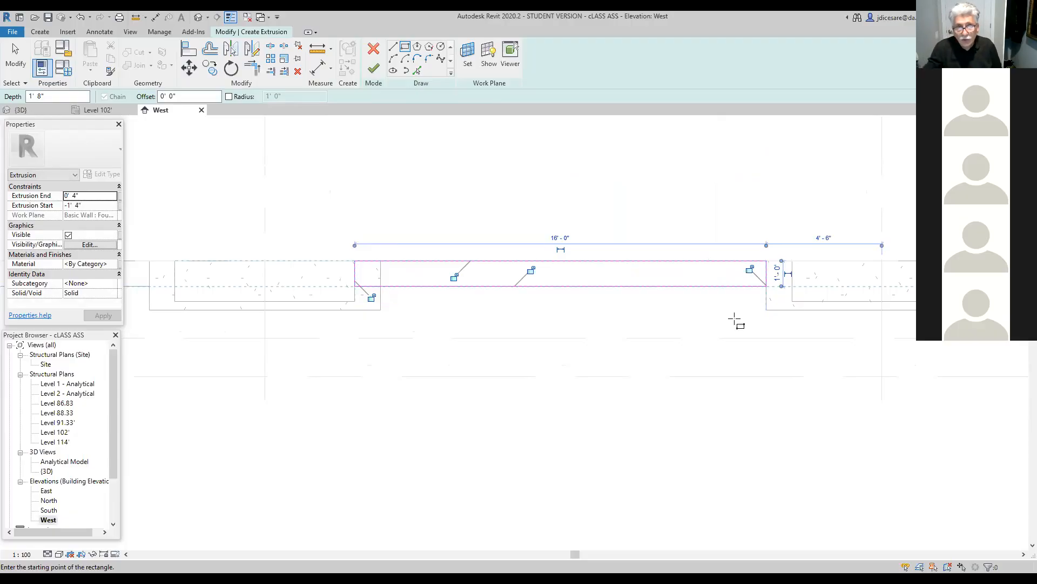
{"action": "left_click", "coordinate": [374, 69]}
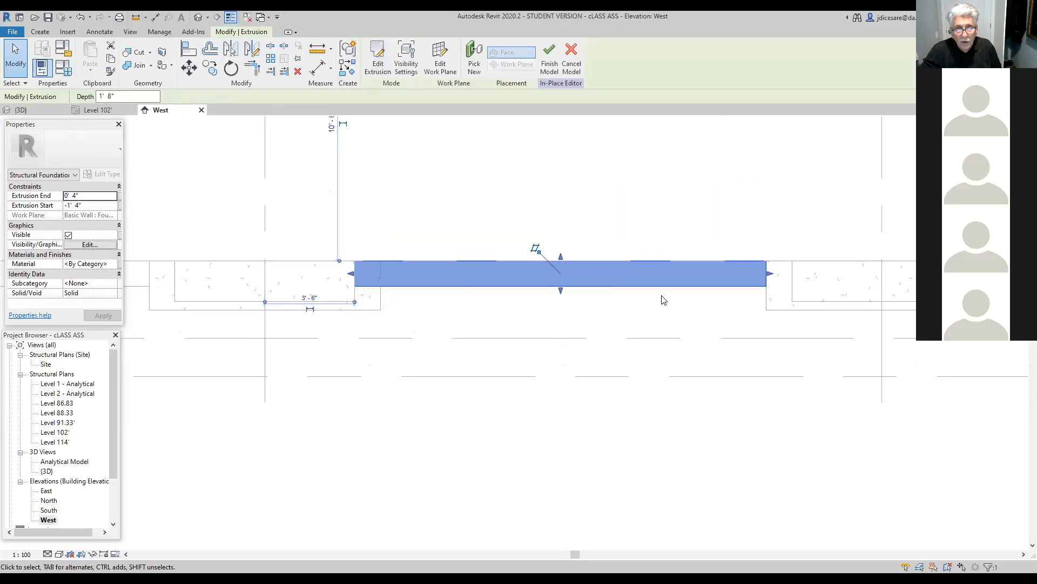
Stretch the footing extrusion's end to the near edge of the pad footing beside the stepped footing, and finish the in-place model.
{"action": "scroll", "coordinate": [696, 321], "scroll_direction": "down", "scroll_amount": 1}
{"action": "middle_click_drag", "start_coordinate": [677, 335], "coordinate": [470, 364]}
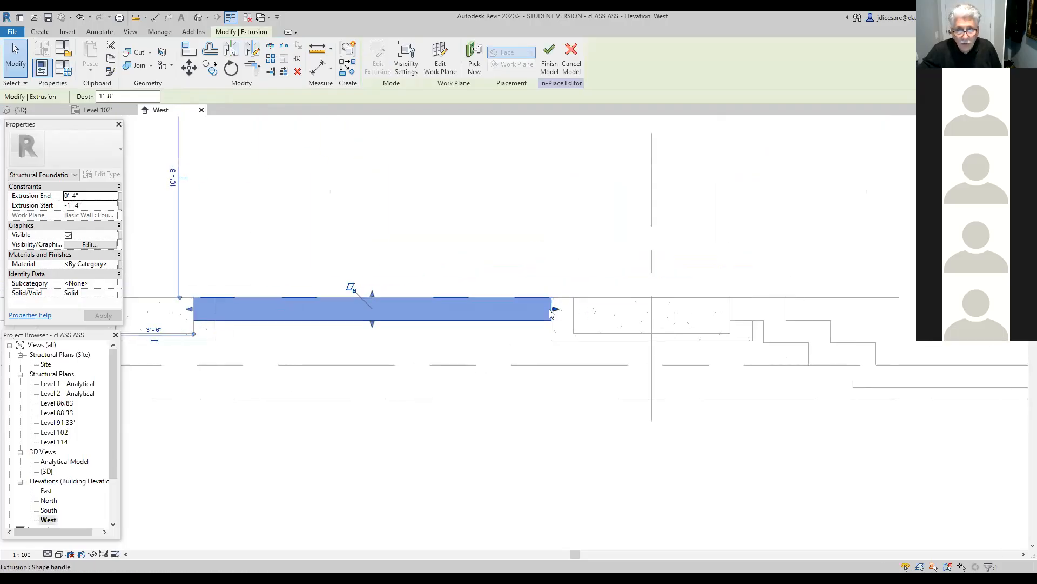
{"action": "left_click_drag", "start_coordinate": [553, 309], "coordinate": [574, 309]}
{"action": "scroll", "coordinate": [570, 388], "scroll_direction": "up", "scroll_amount": 2}
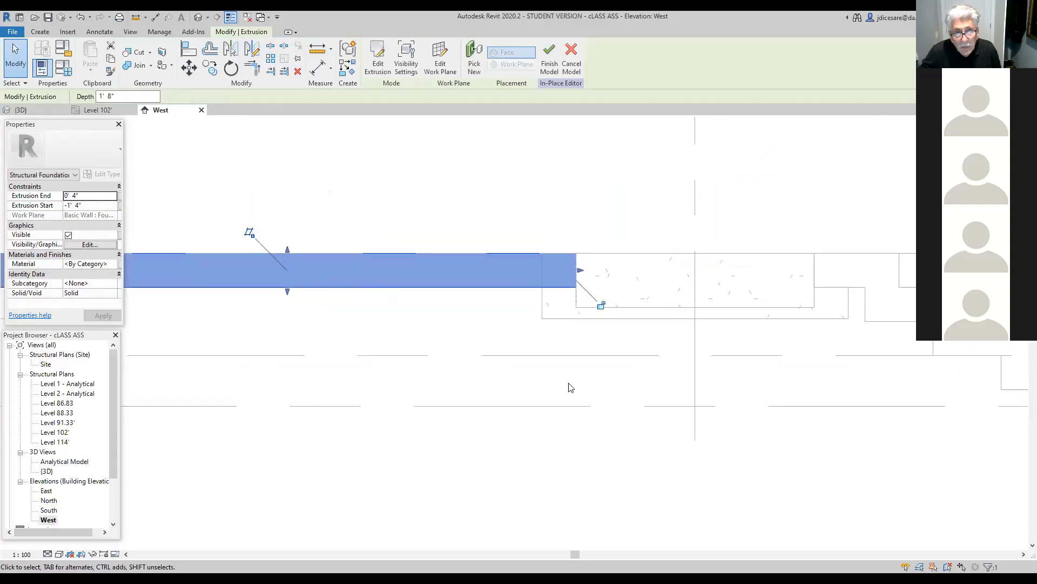
{"action": "scroll", "coordinate": [510, 395], "scroll_direction": "down", "scroll_amount": 2}
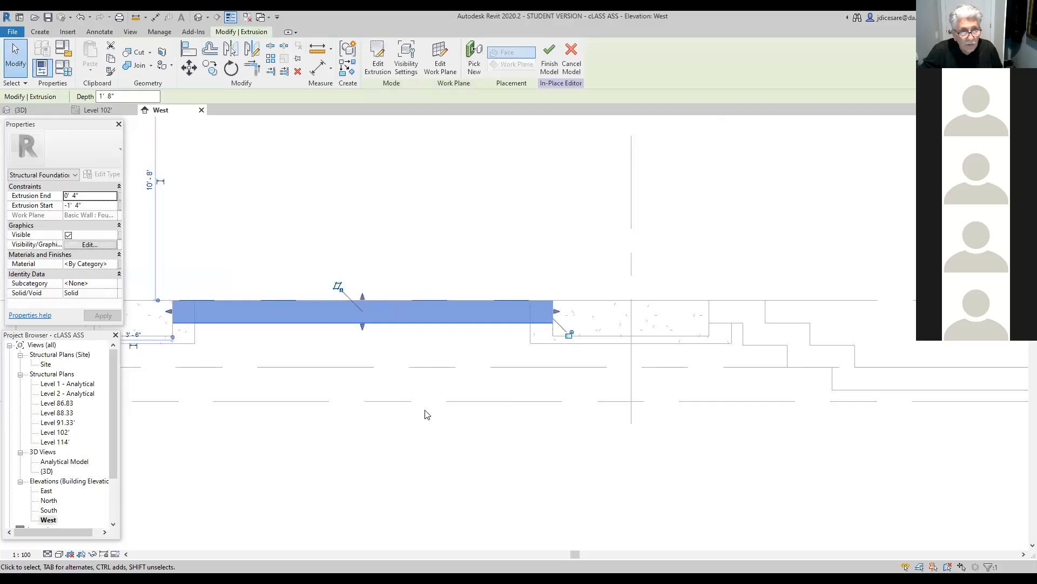
{"action": "scroll", "coordinate": [424, 415], "scroll_direction": "down", "scroll_amount": 1}
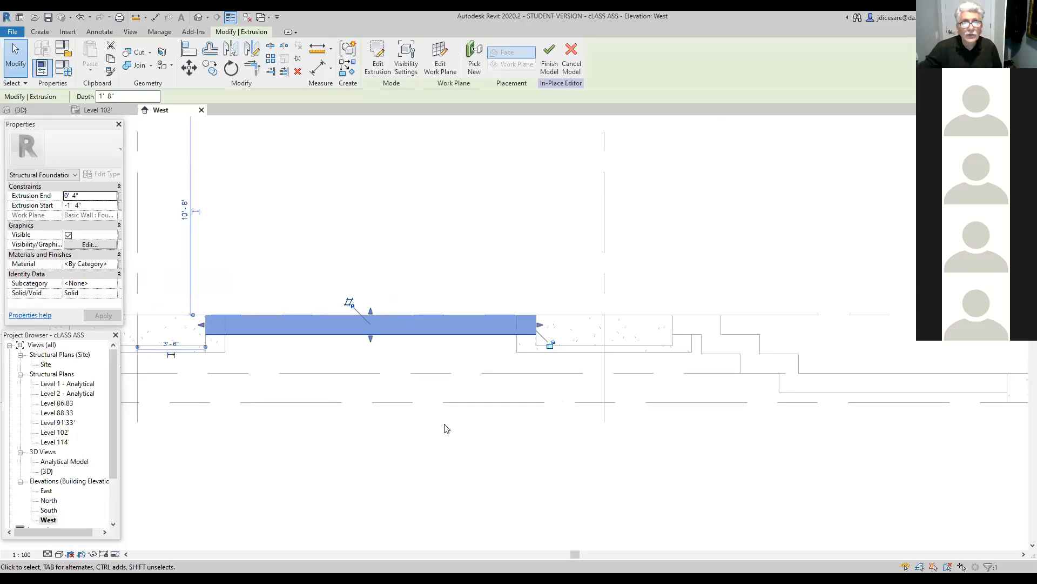
{"action": "left_click", "coordinate": [547, 64]}
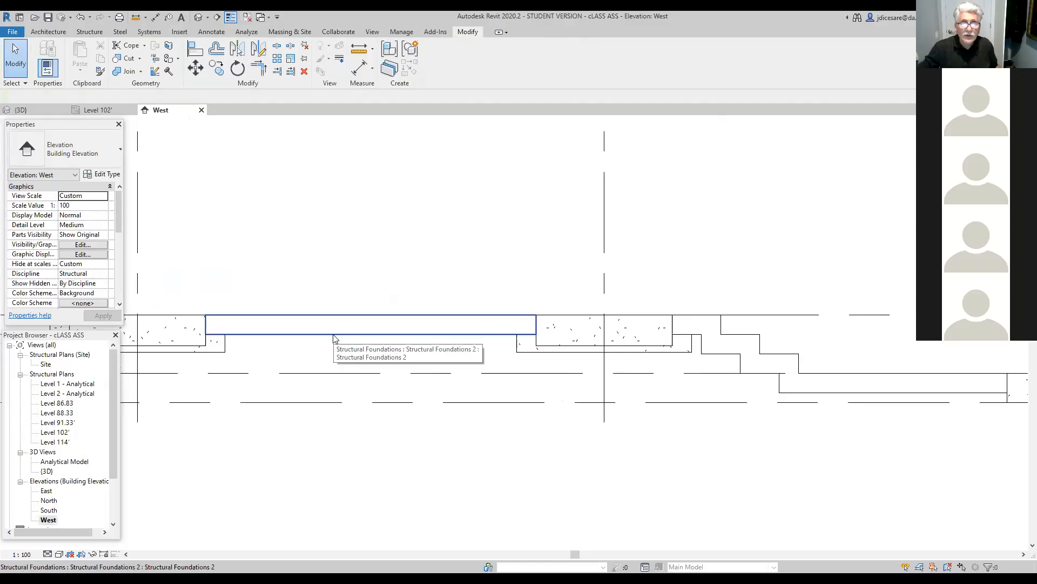
Examine the strip footings between the pad footings along the west foundation wall in the 3D view.
{"action": "left_click", "coordinate": [198, 19]}
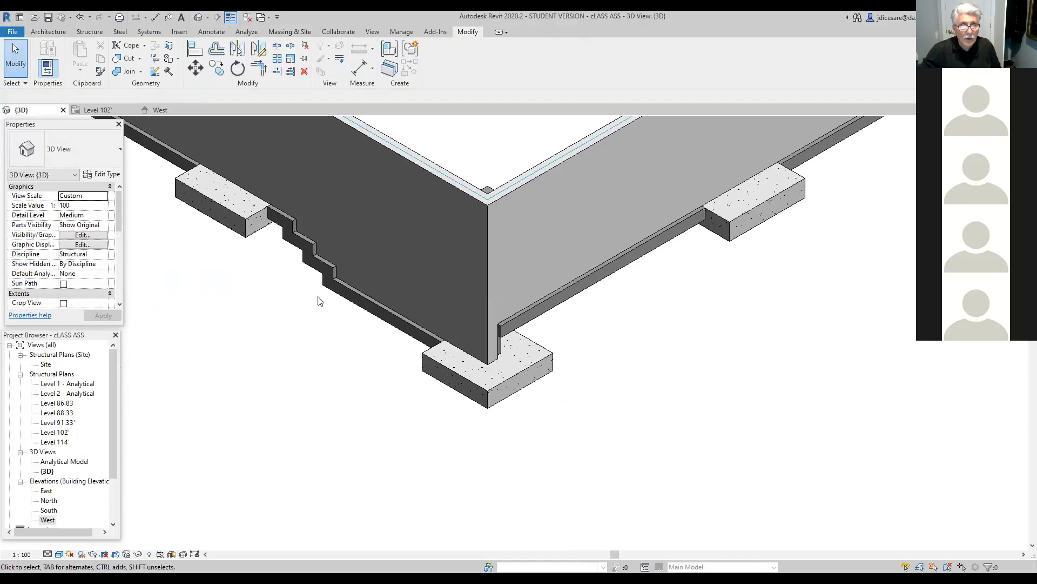
{"action": "scroll", "coordinate": [335, 327], "scroll_direction": "down", "scroll_amount": 2}
{"action": "mouse_move", "coordinate": [364, 341]}
{"action": "middle_mouse_down"}
{"action": "mouse_move", "coordinate": [544, 400]}
{"action": "mouse_move", "coordinate": [623, 549]}
{"action": "middle_mouse_up"}
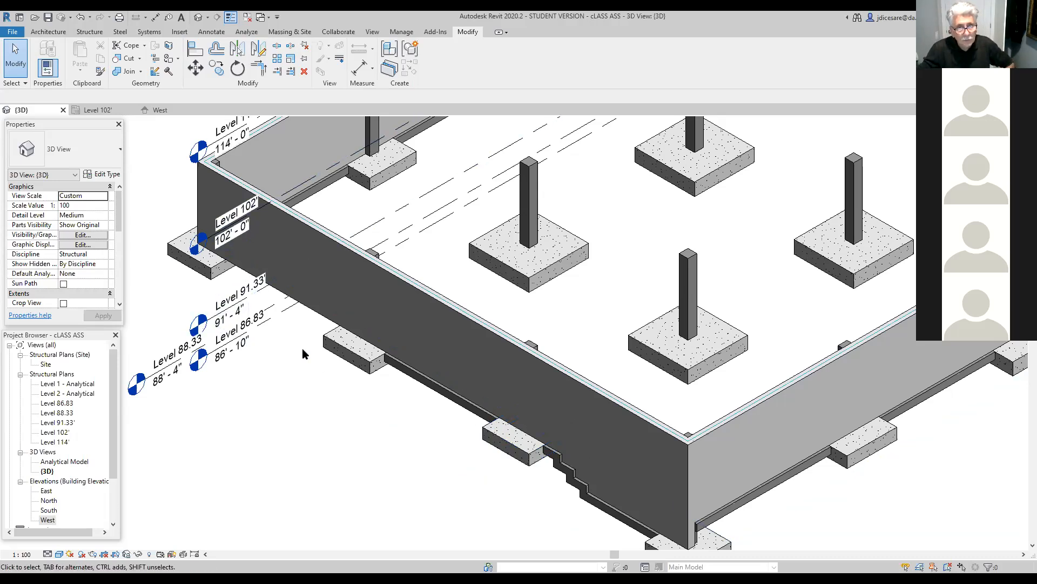
{"action": "scroll", "coordinate": [323, 398], "scroll_direction": "down", "scroll_amount": 3}
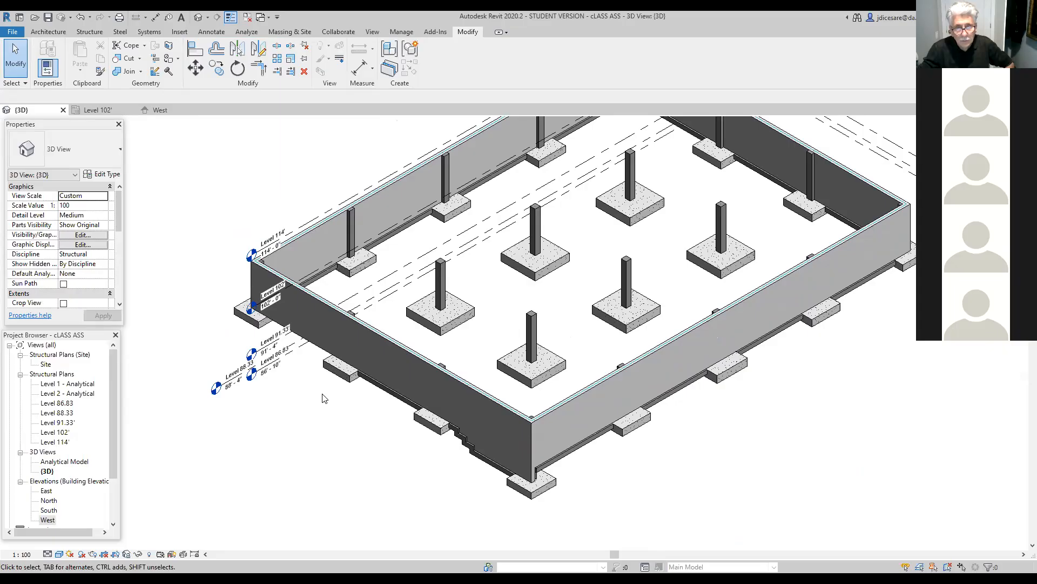
{"action": "scroll", "coordinate": [323, 399], "scroll_direction": "up", "scroll_amount": 4}
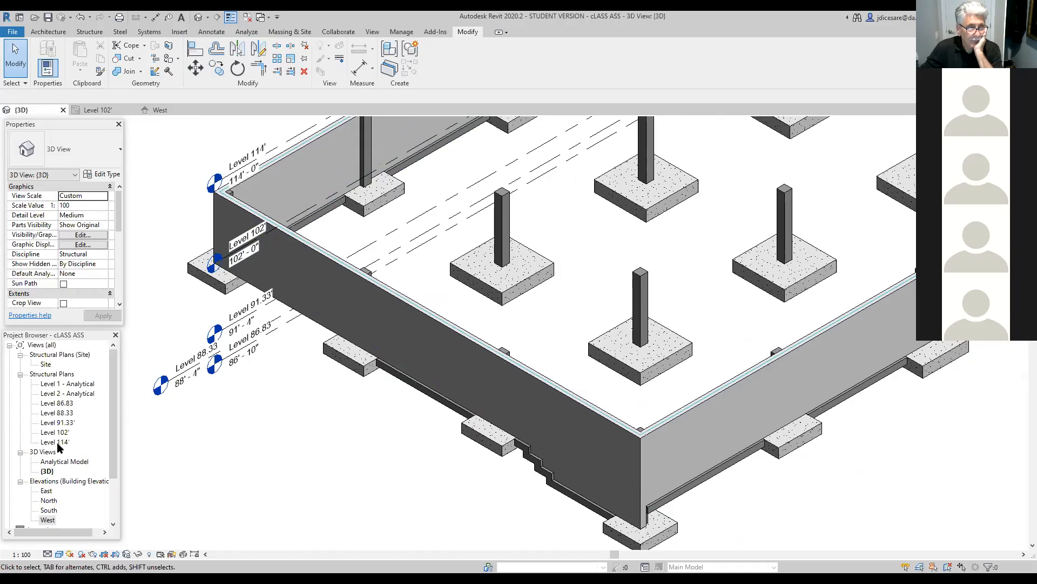
In the West elevation, start an in-place component in the Structural Foundations category, keeping the name Structural Foundations 3.
{"action": "left_click", "coordinate": [54, 520]}
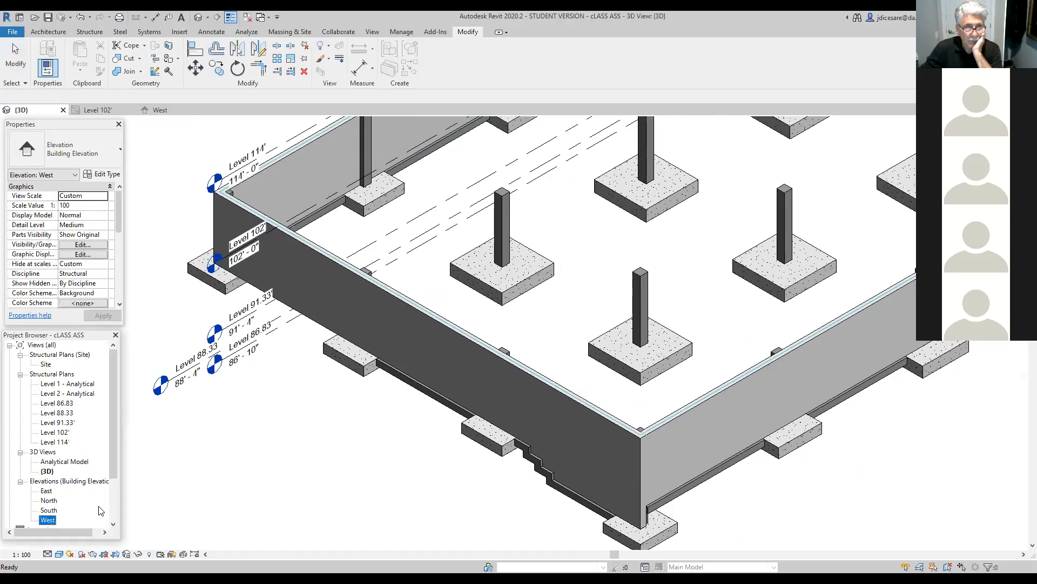
{"action": "double_click", "coordinate": [49, 521]}
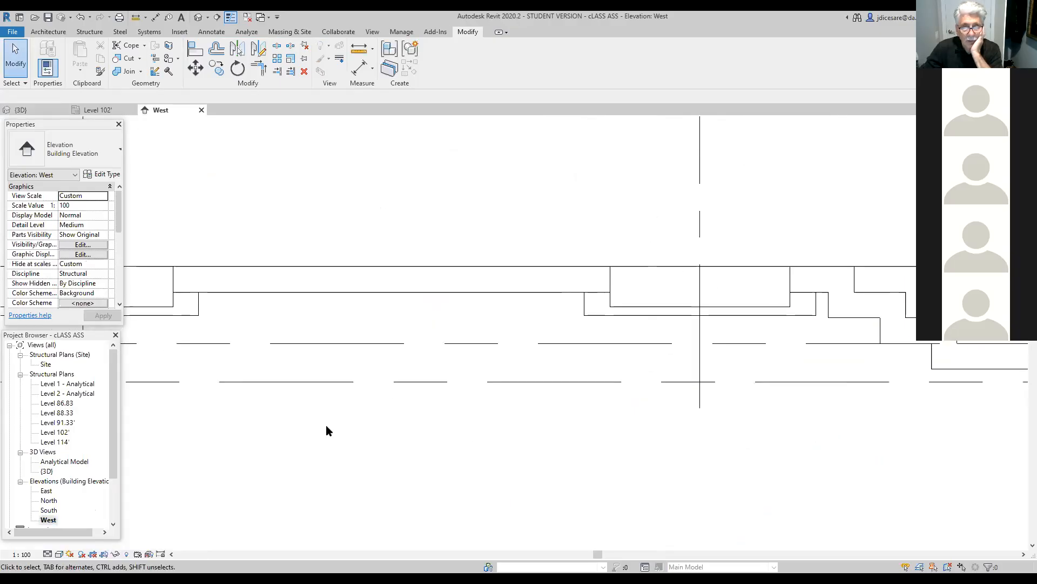
{"action": "scroll", "coordinate": [561, 421], "scroll_direction": "down", "scroll_amount": 3}
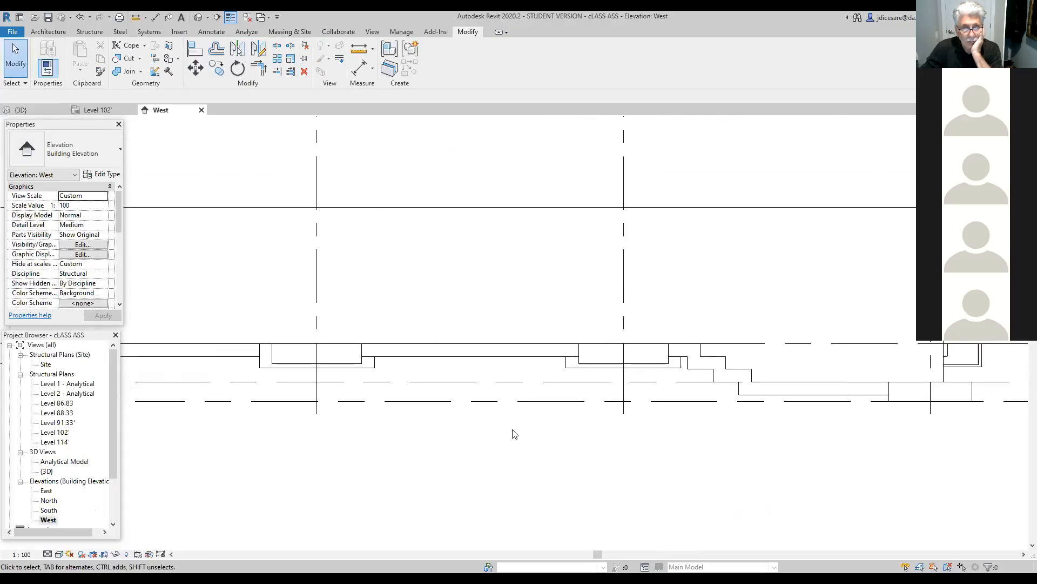
{"action": "middle_click_drag", "start_coordinate": [447, 320], "coordinate": [726, 345]}
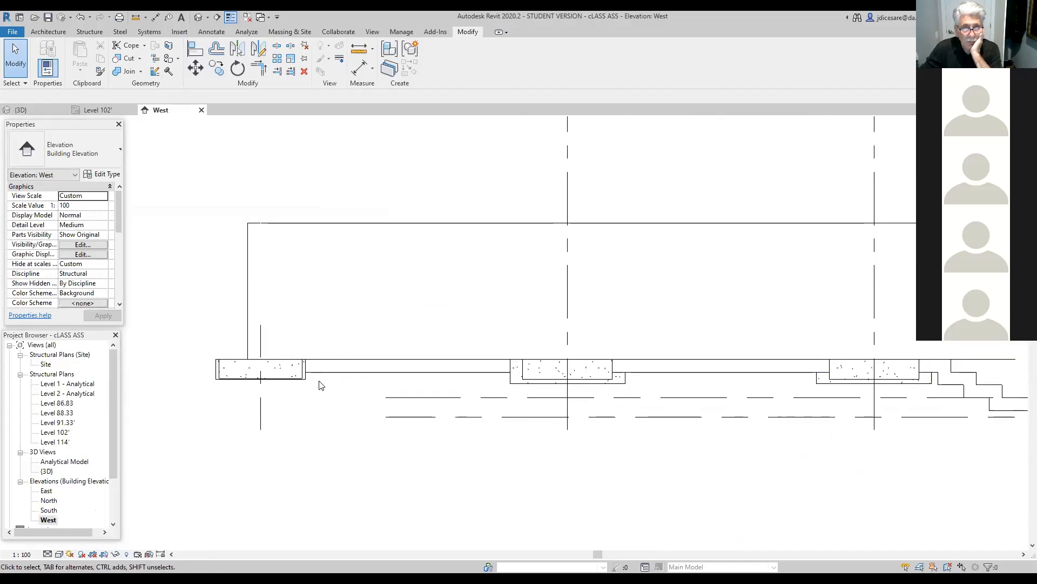
{"action": "scroll", "coordinate": [319, 381], "scroll_direction": "up", "scroll_amount": 1}
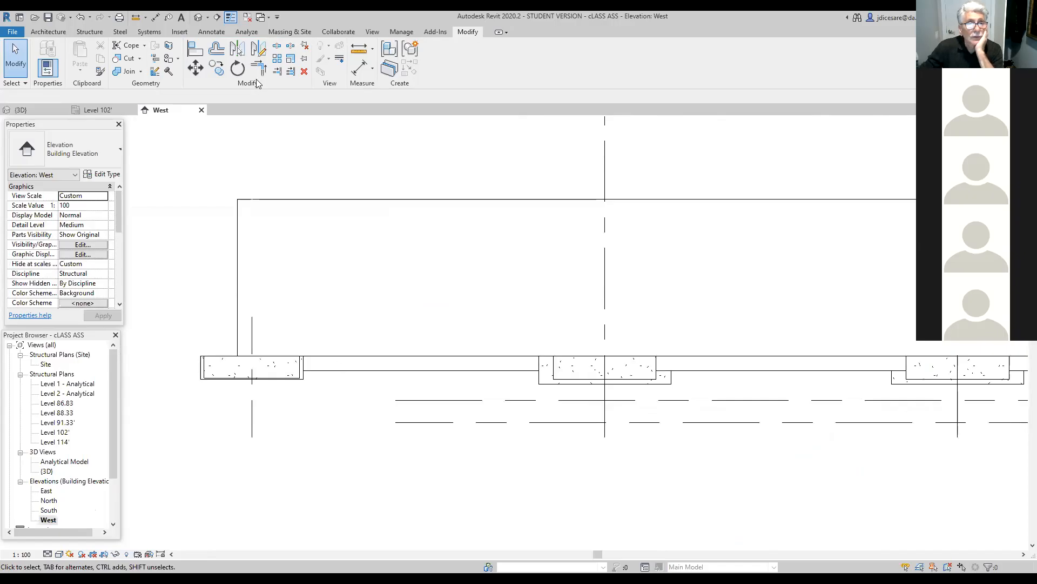
{"action": "left_click", "coordinate": [90, 32]}
{"action": "left_click", "coordinate": [500, 66]}
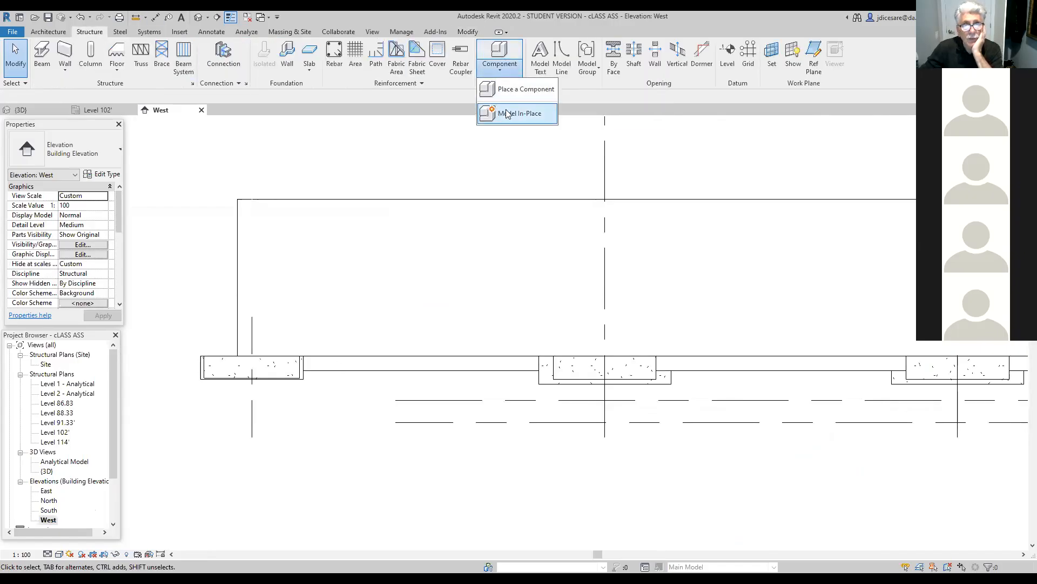
{"action": "left_click", "coordinate": [507, 114]}
{"action": "left_click_drag", "start_coordinate": [592, 222], "coordinate": [587, 284]}
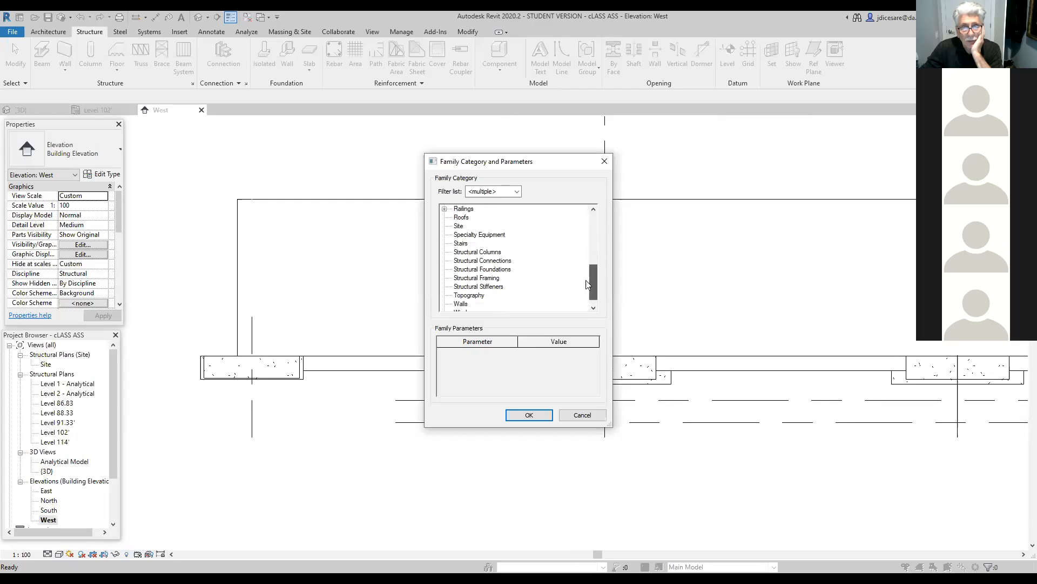
{"action": "left_click", "coordinate": [494, 269]}
{"action": "key", "text": "Return"}
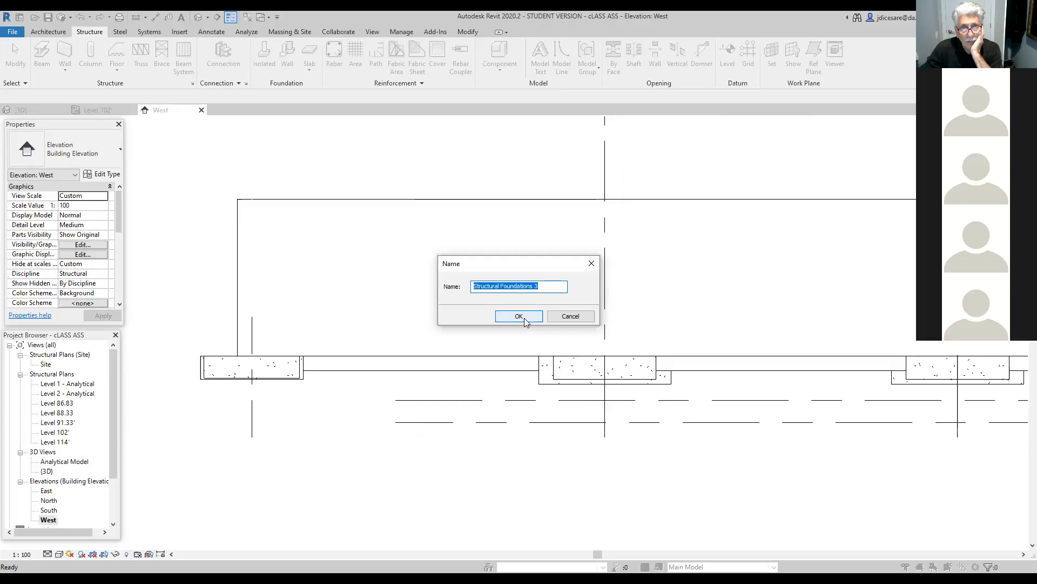
{"action": "left_click", "coordinate": [524, 317]}
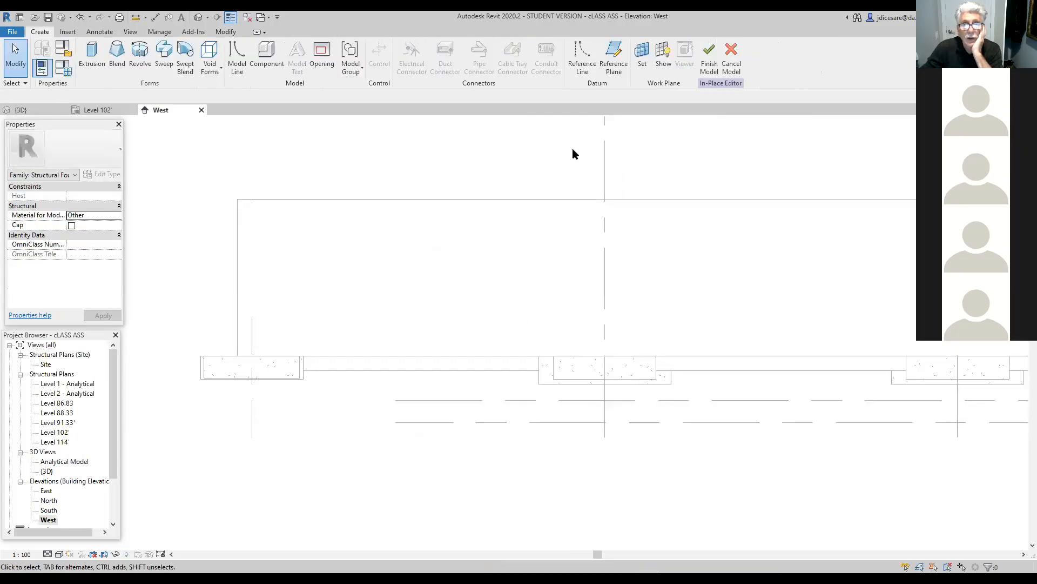
Set the work plane by picking the west foundation wall, and start a solid extrusion on it.
{"action": "left_click", "coordinate": [641, 66]}
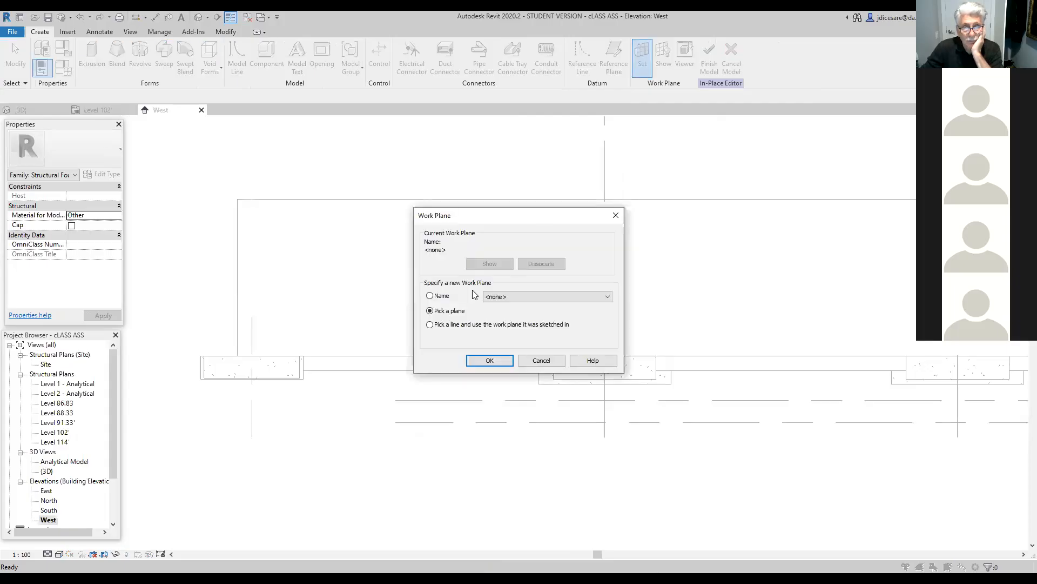
{"action": "left_click", "coordinate": [484, 362]}
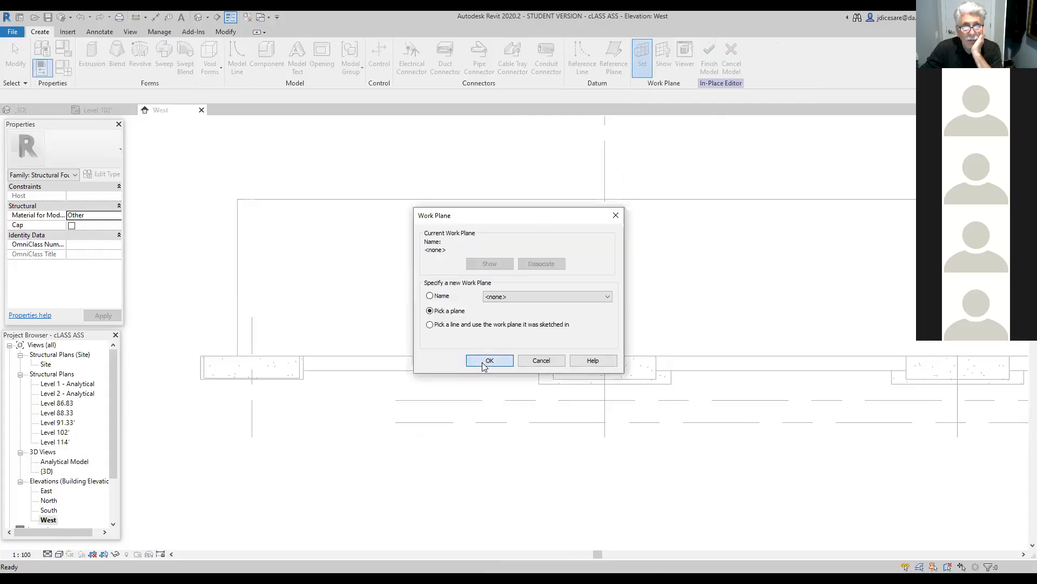
{"action": "left_click", "coordinate": [453, 200]}
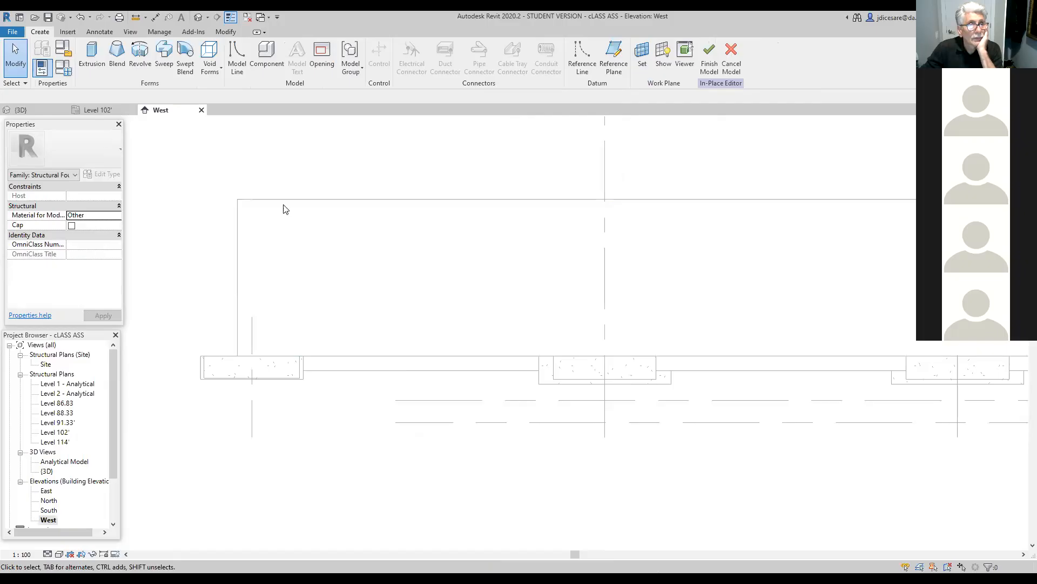
{"action": "left_click", "coordinate": [96, 62]}
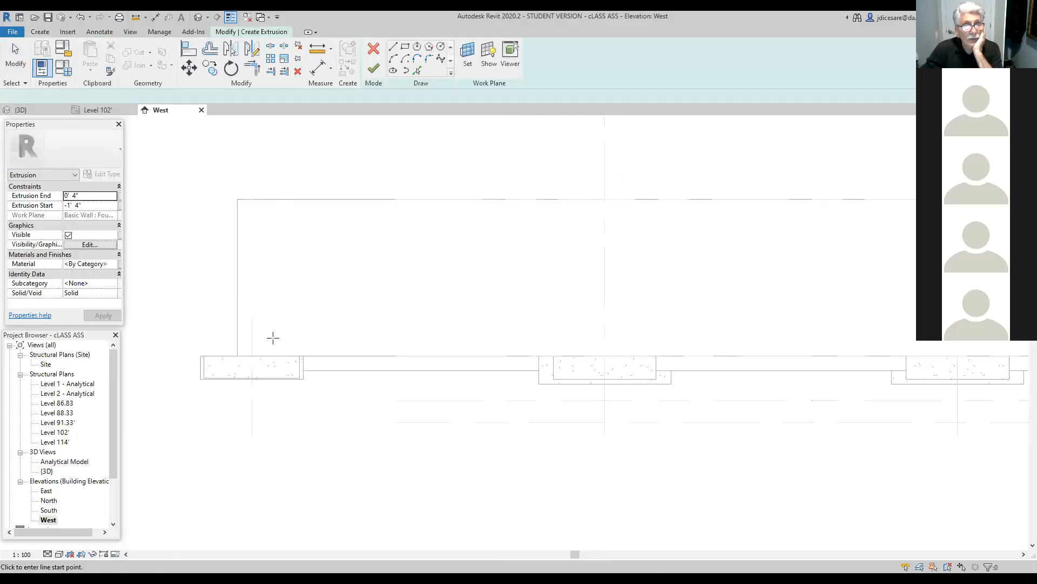
Sketch a closed 17'-3" by 1'-0" outline of lines between the corner pad footing and its neighbour, and finish the 1'-8" deep extrusion.
{"action": "left_click", "coordinate": [390, 48]}
{"action": "scroll", "coordinate": [305, 400], "scroll_direction": "up", "scroll_amount": 1}
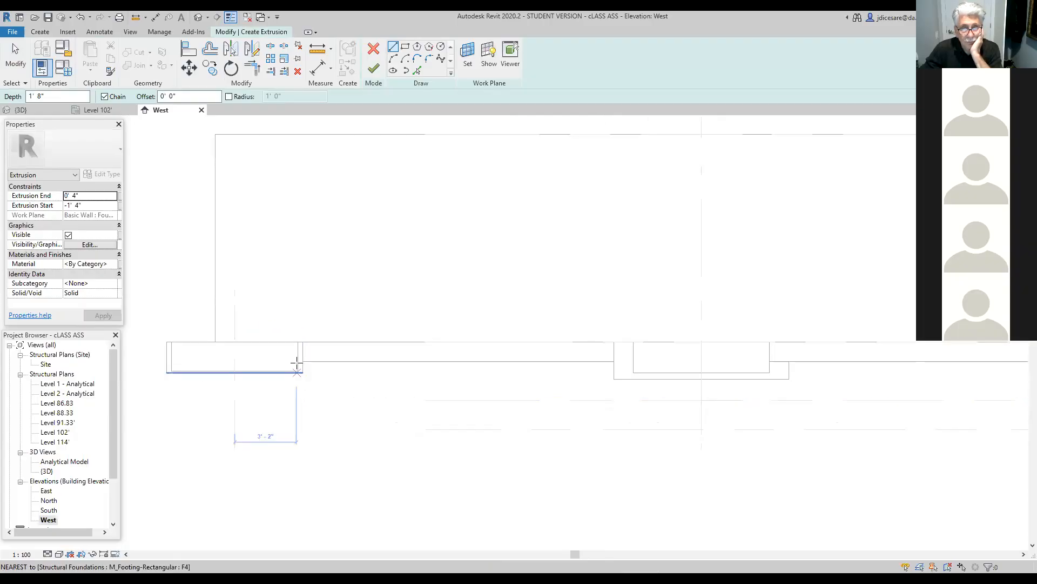
{"action": "left_click", "coordinate": [297, 341]}
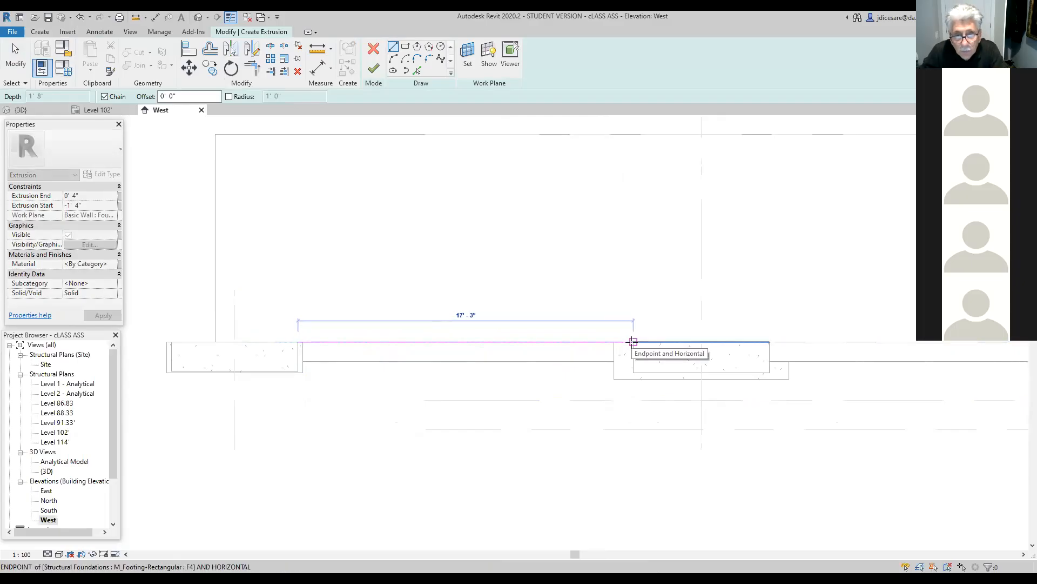
{"action": "left_click", "coordinate": [633, 342]}
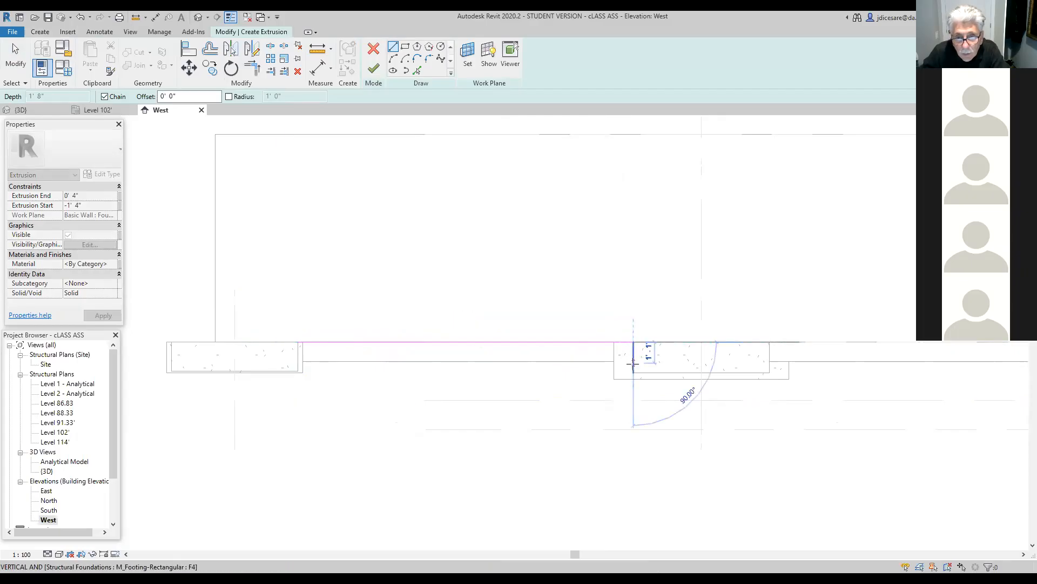
{"action": "left_click", "coordinate": [634, 361]}
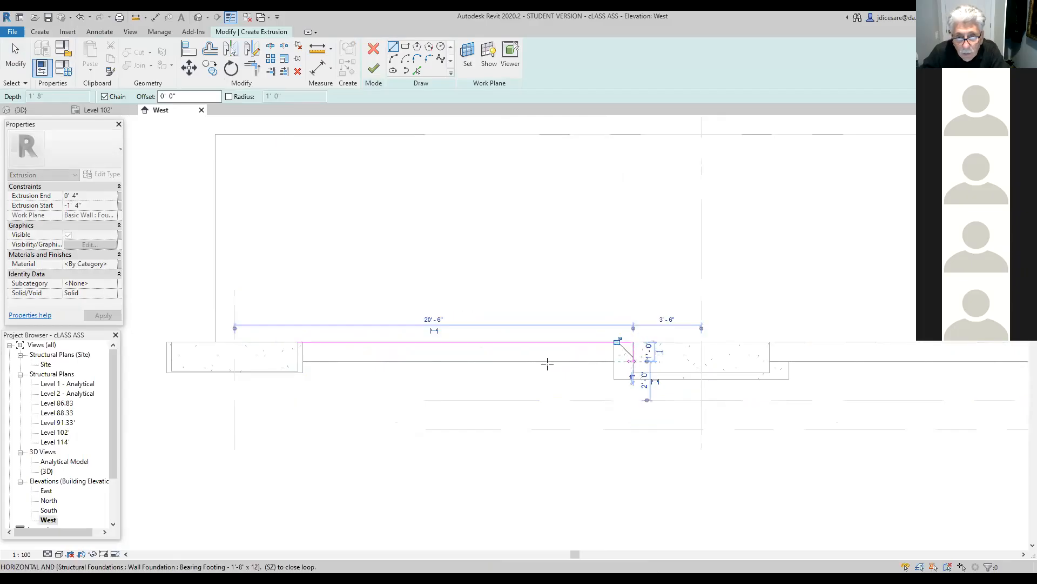
{"action": "left_click", "coordinate": [298, 361]}
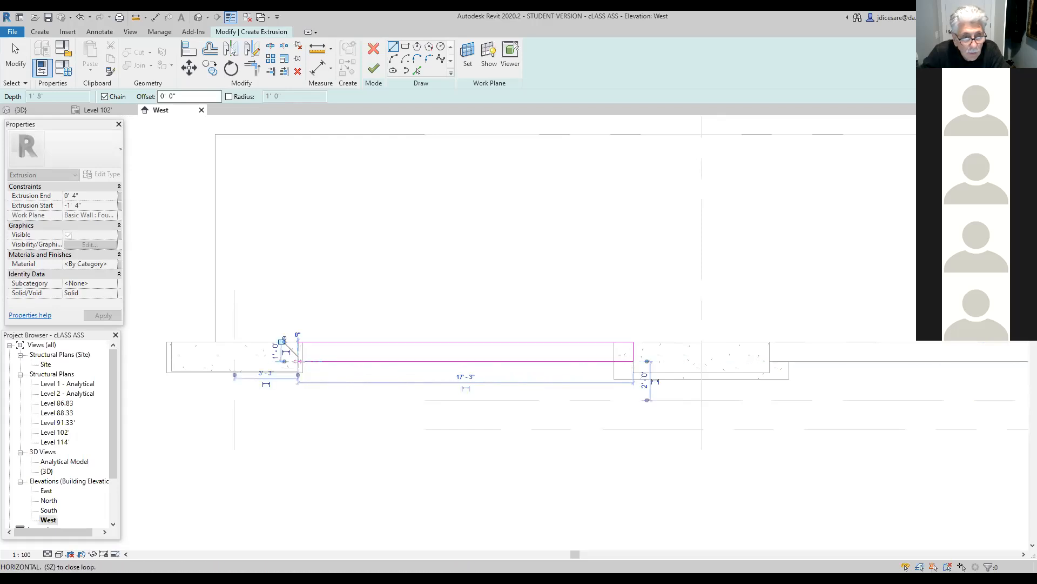
{"action": "left_click", "coordinate": [297, 342]}
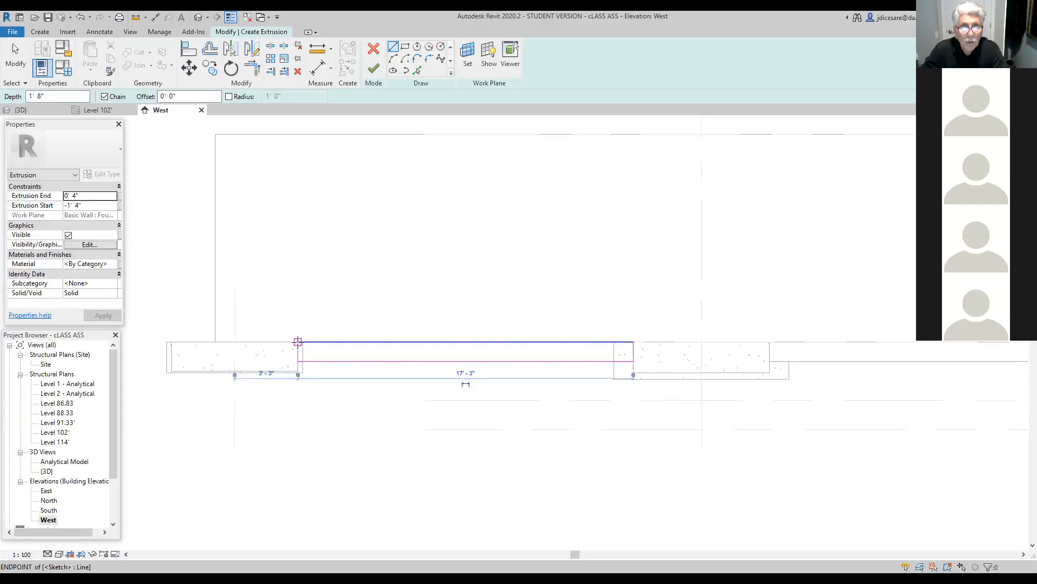
{"action": "left_click", "coordinate": [371, 71]}
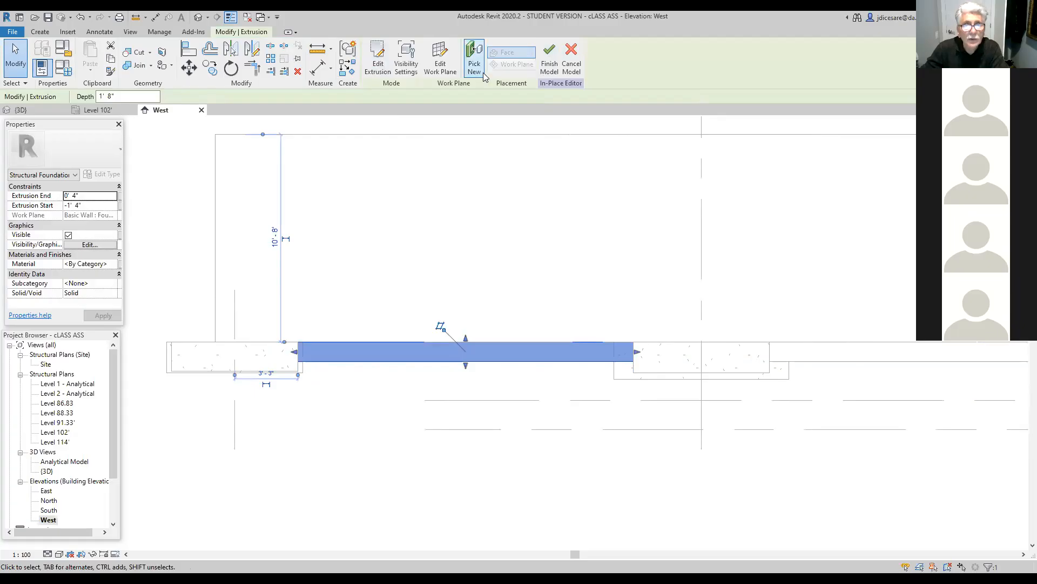
Finish the in-place footing model and check the west wall's strip footings in the 3D view.
{"action": "left_click", "coordinate": [549, 62]}
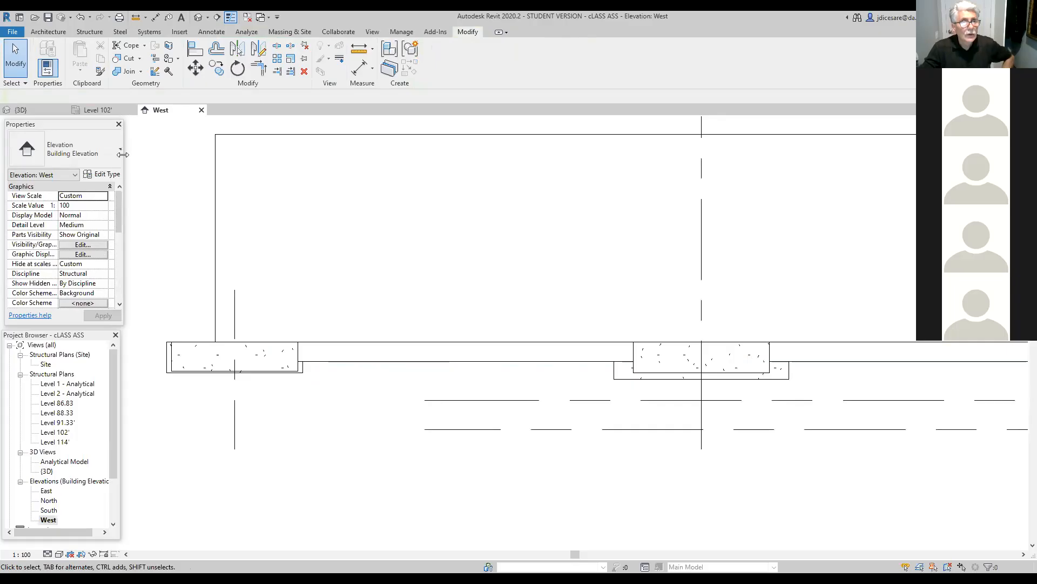
{"action": "left_click", "coordinate": [198, 17]}
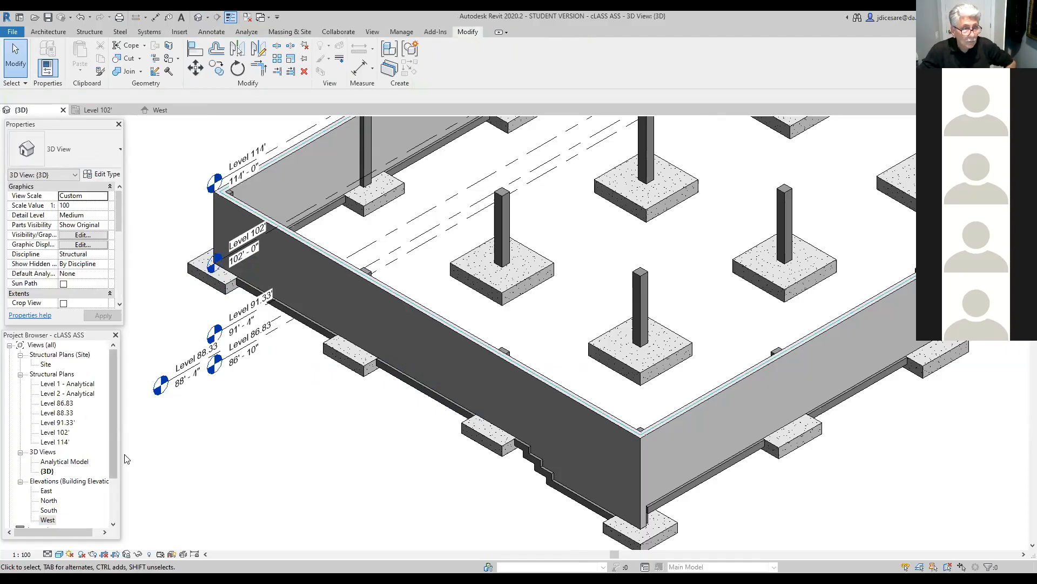
Open the South elevation and examine the strip footings between the pad footings along the south foundation wall.
{"action": "double_click", "coordinate": [48, 511]}
{"action": "scroll", "coordinate": [267, 513], "scroll_direction": "down", "scroll_amount": 2}
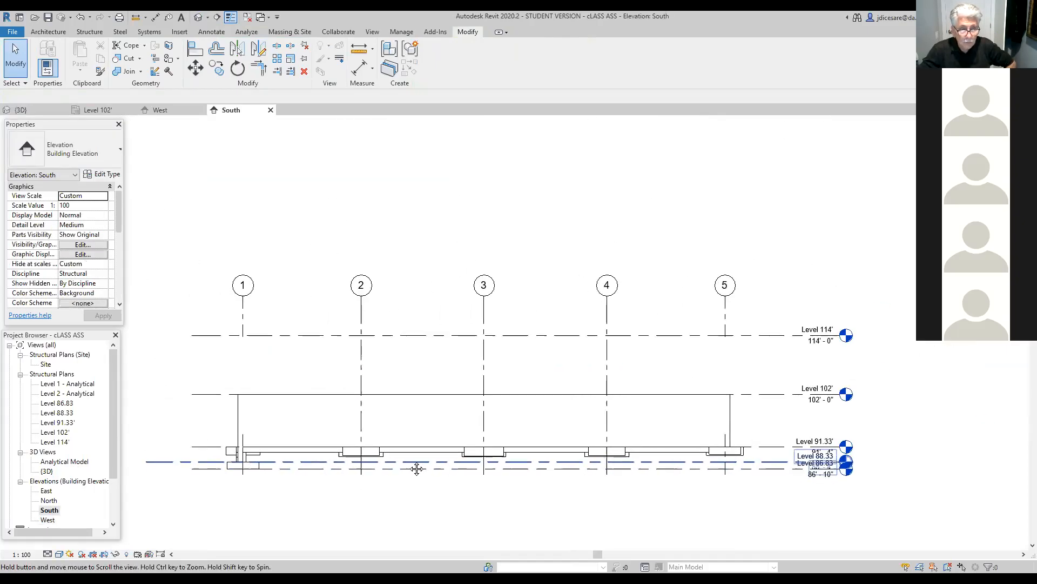
{"action": "scroll", "coordinate": [358, 494], "scroll_direction": "up", "scroll_amount": 2}
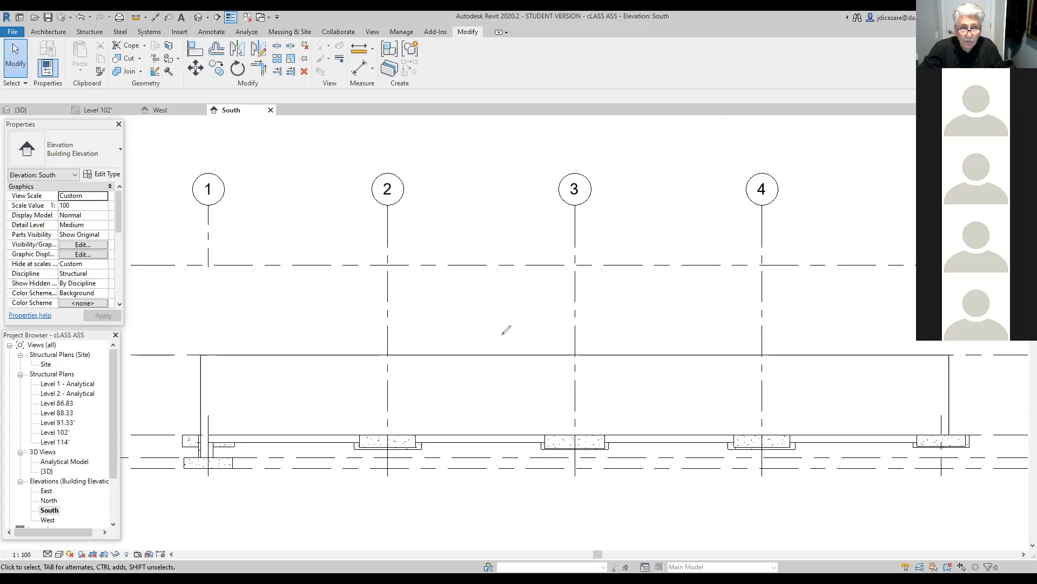
{"action": "mouse_move", "coordinate": [533, 410]}
{"action": "left_mouse_down"}
{"action": "mouse_move", "coordinate": [447, 402]}
{"action": "mouse_move", "coordinate": [425, 442]}
{"action": "mouse_move", "coordinate": [541, 439]}
{"action": "mouse_move", "coordinate": [523, 406]}
{"action": "left_mouse_up"}
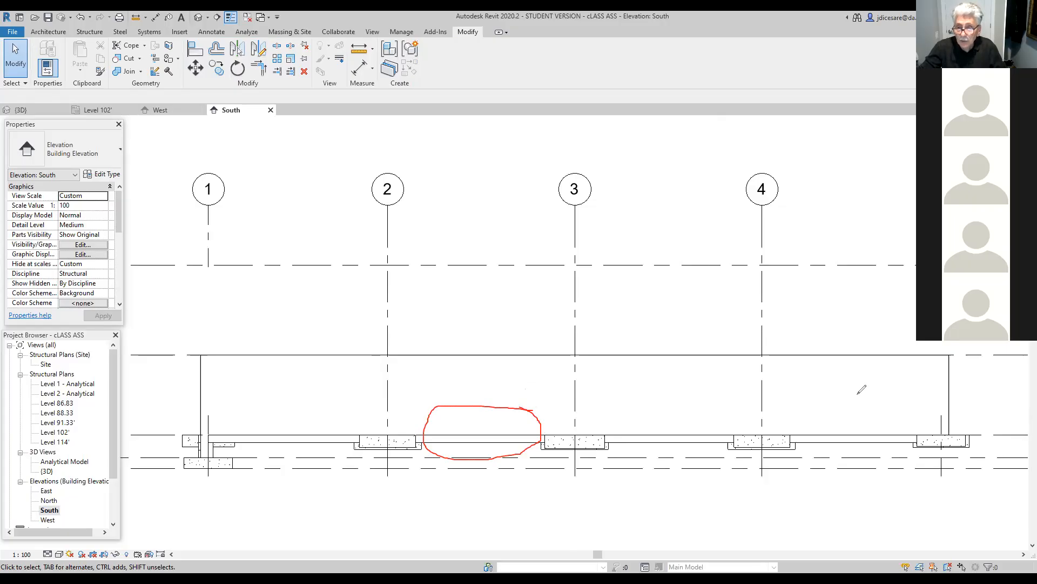
{"action": "mouse_move", "coordinate": [899, 415]}
{"action": "left_mouse_down"}
{"action": "mouse_move", "coordinate": [856, 427]}
{"action": "mouse_move", "coordinate": [889, 440]}
{"action": "mouse_move", "coordinate": [900, 414]}
{"action": "left_mouse_up"}
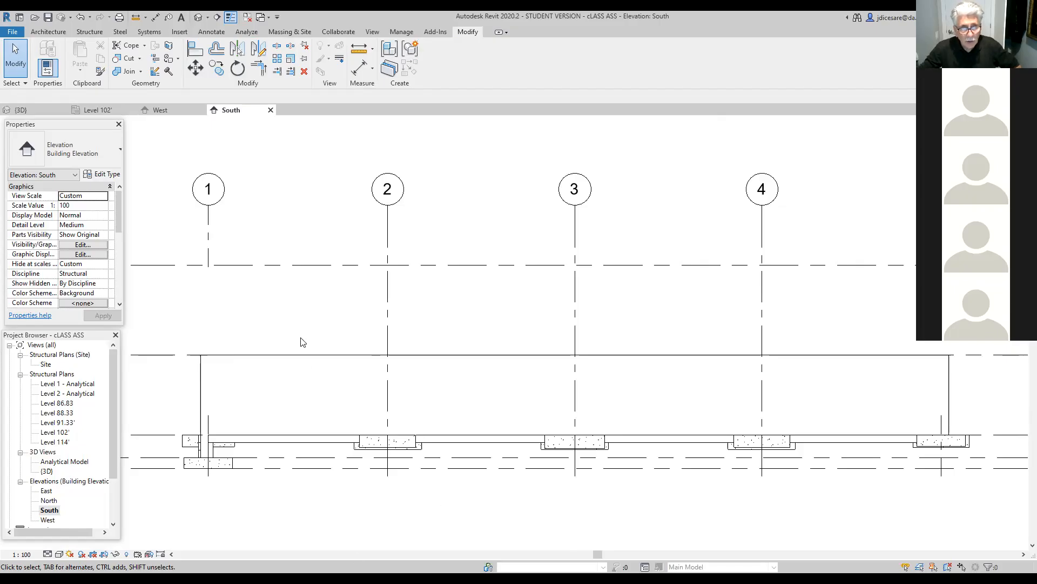
{"action": "double_click", "coordinate": [302, 355]}
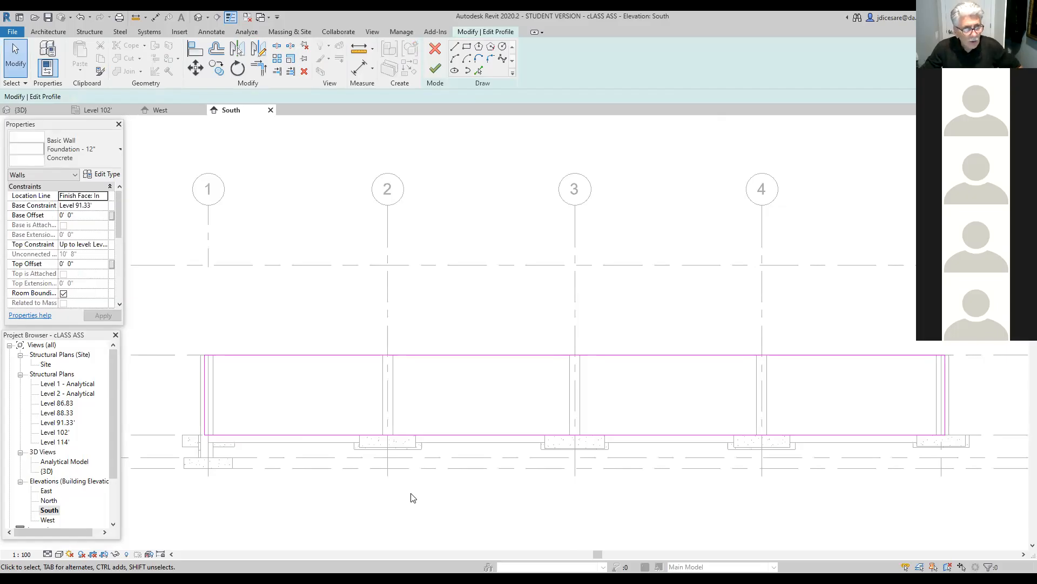
{"action": "left_click", "coordinate": [276, 47]}
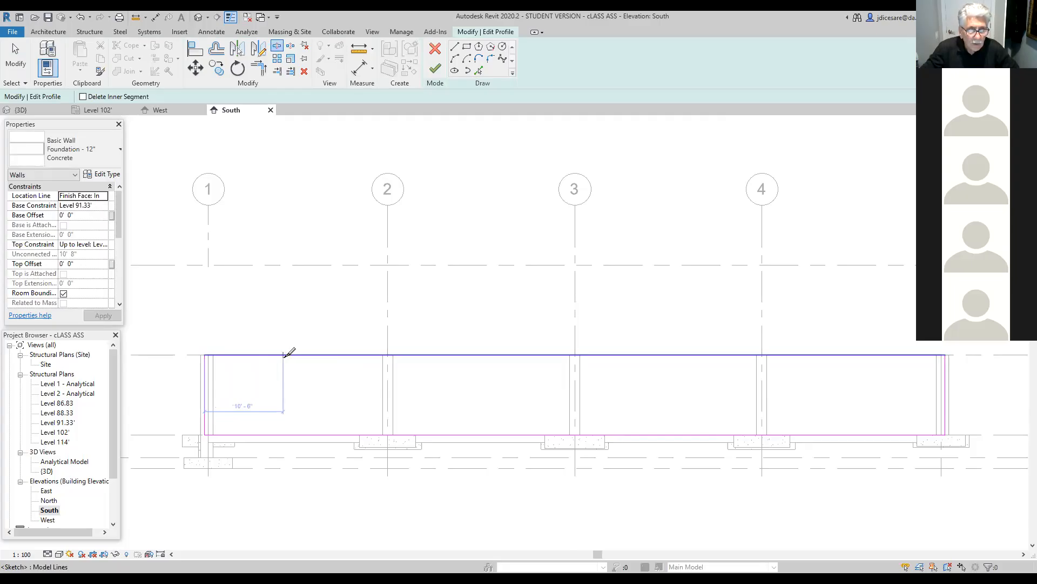
{"action": "left_click", "coordinate": [292, 355]}
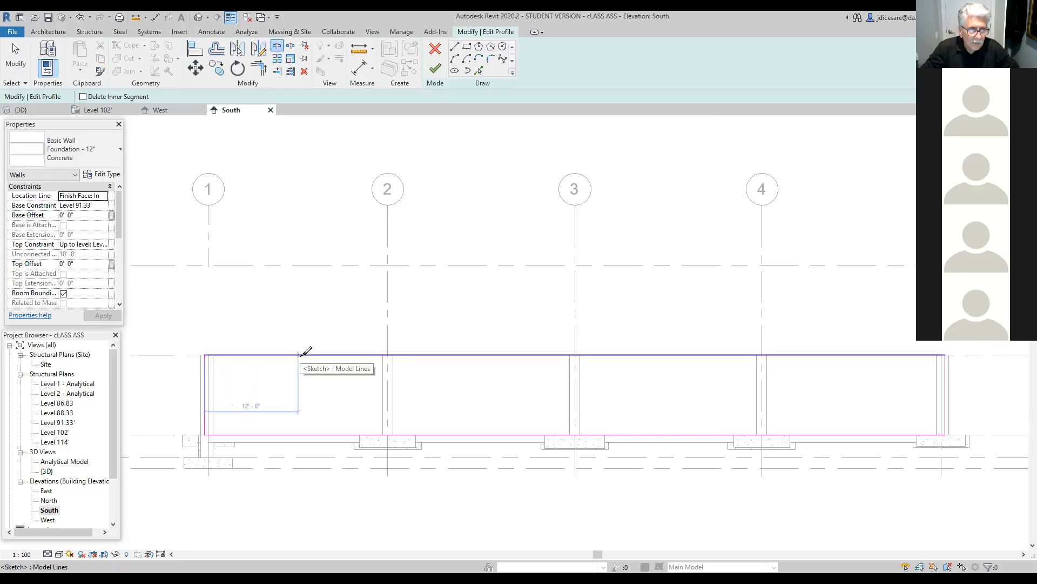
{"action": "left_click", "coordinate": [299, 355]}
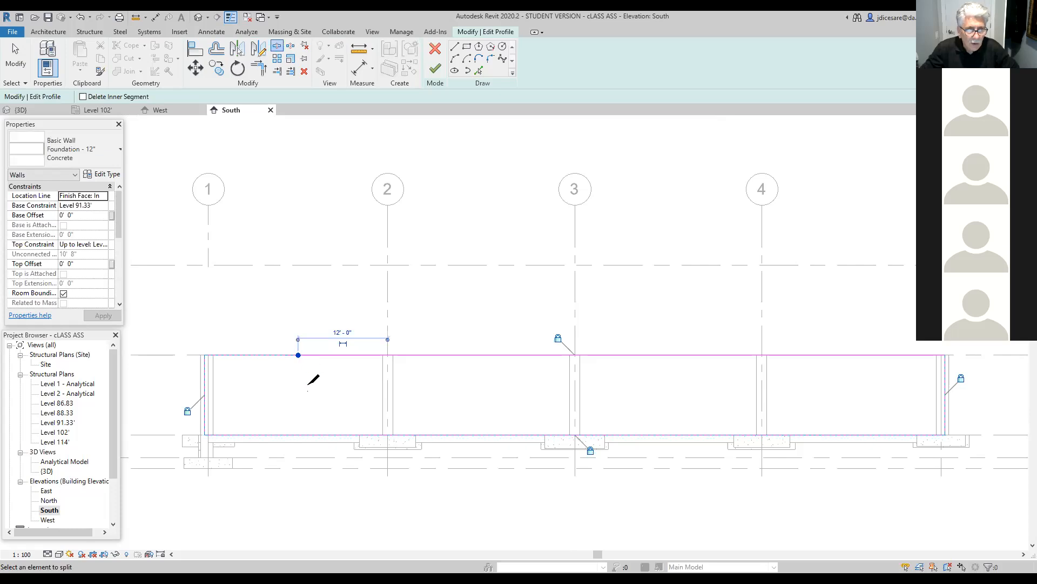
{"action": "left_click", "coordinate": [314, 355]}
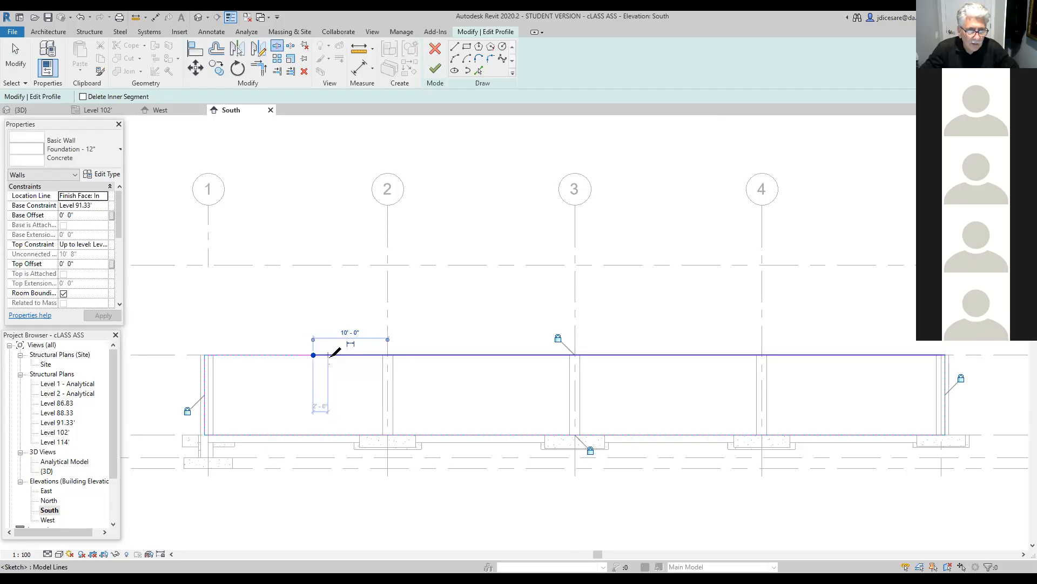
{"action": "left_click", "coordinate": [329, 355]}
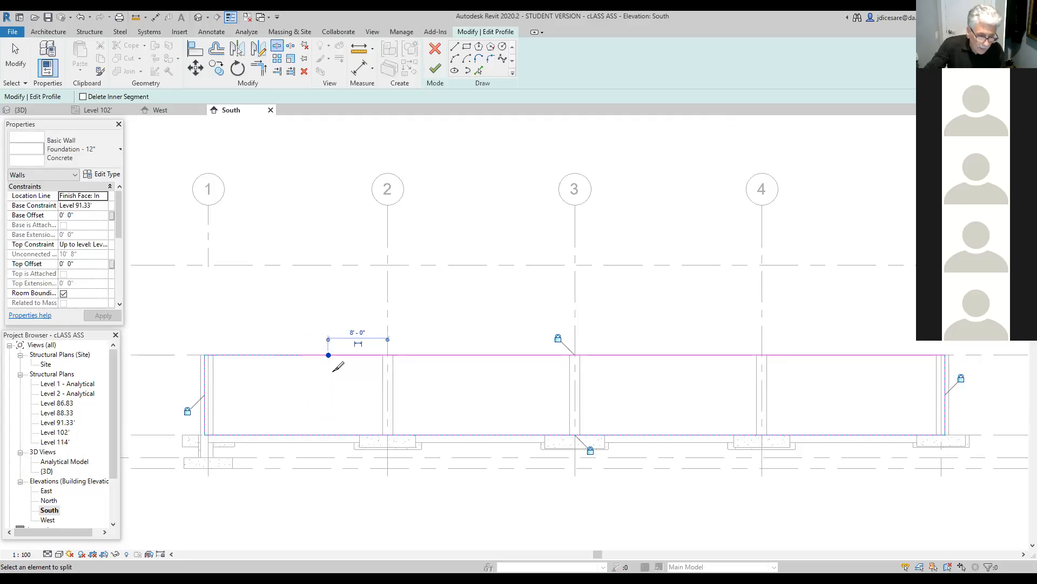
{"action": "key", "text": "Escape"}
{"action": "key", "text": "Escape"}
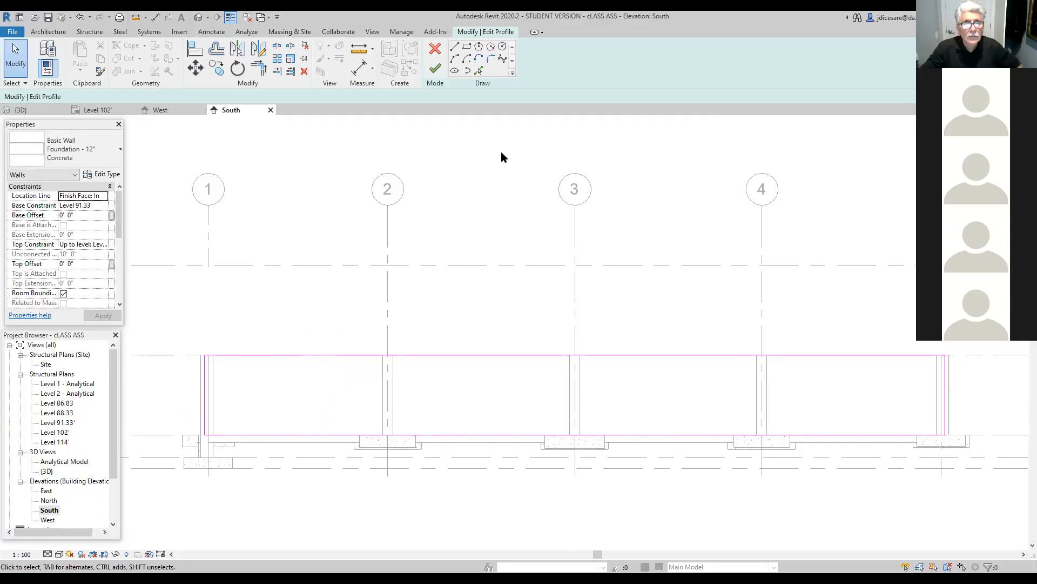
{"action": "left_click", "coordinate": [434, 48]}
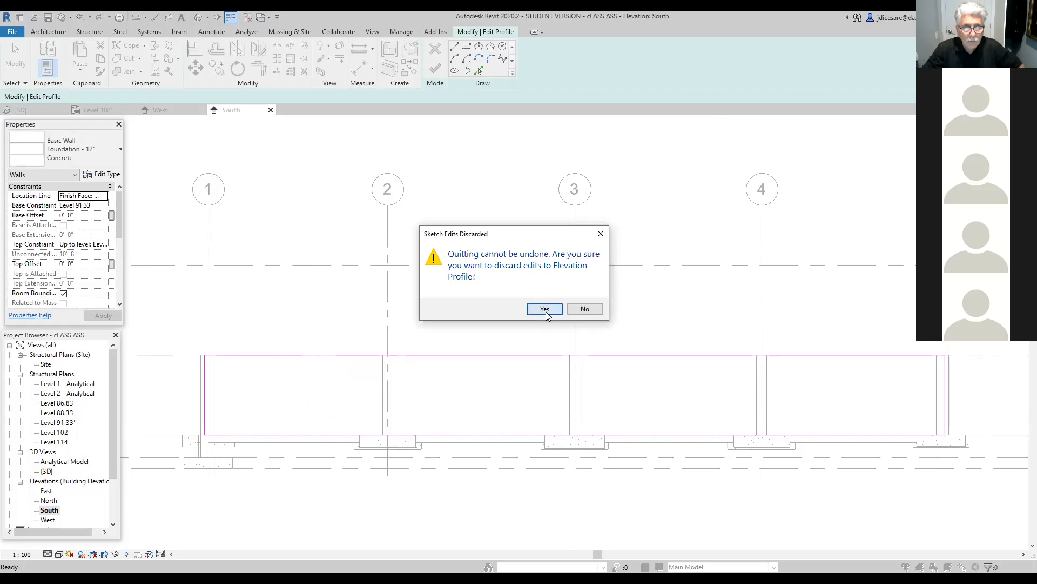
{"action": "left_click", "coordinate": [544, 309]}
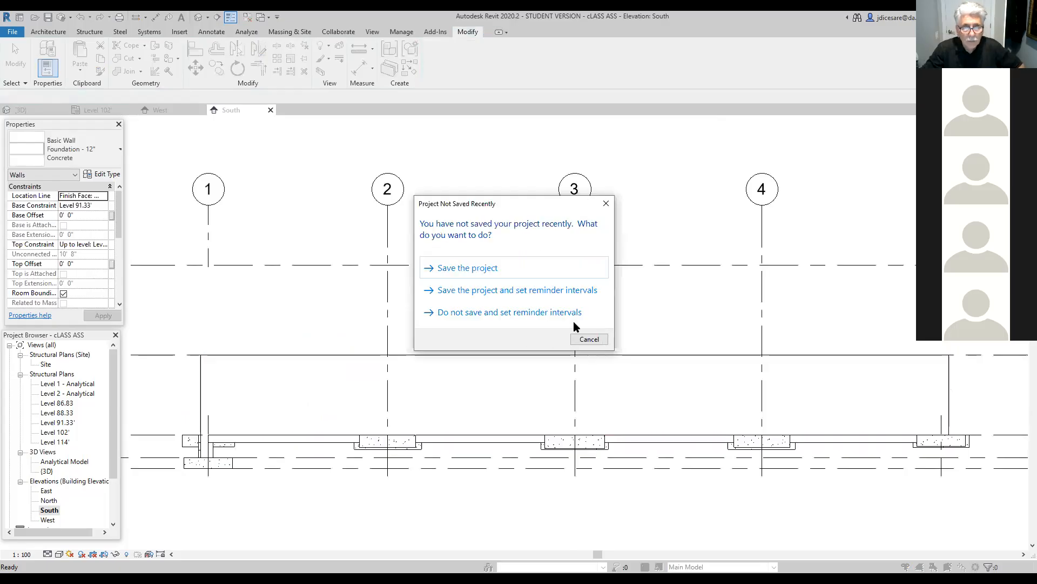
Save the project and check the extent of the south foundation wall by selecting it.
{"action": "left_click", "coordinate": [468, 270]}
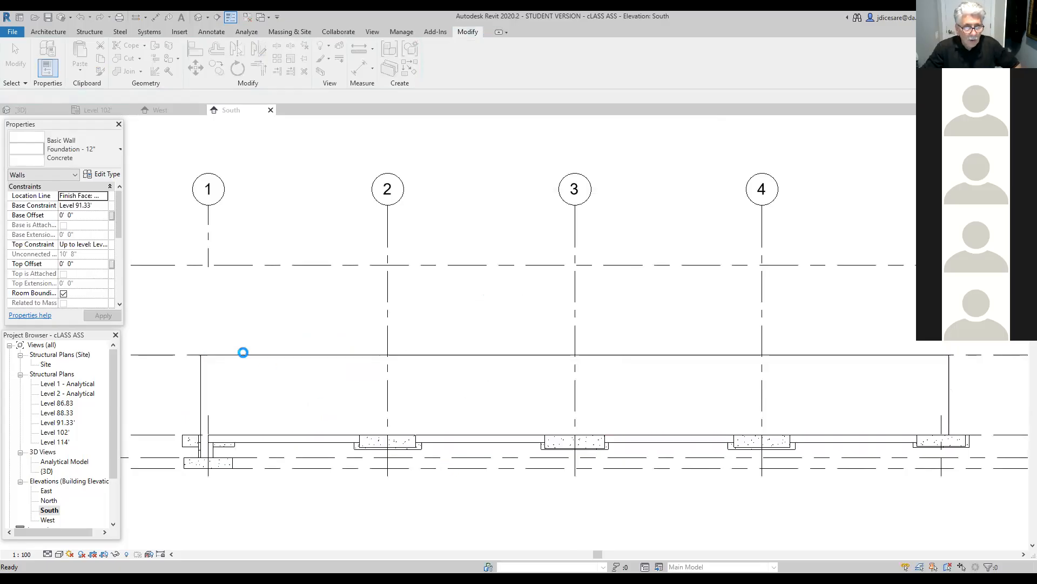
{"action": "left_click", "coordinate": [269, 357]}
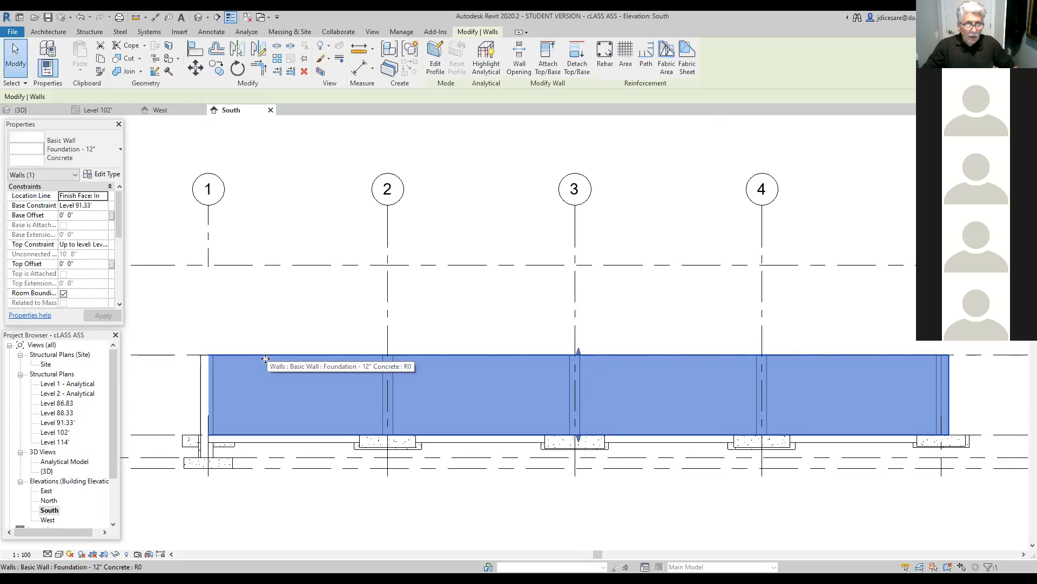
{"action": "left_click", "coordinate": [324, 337]}
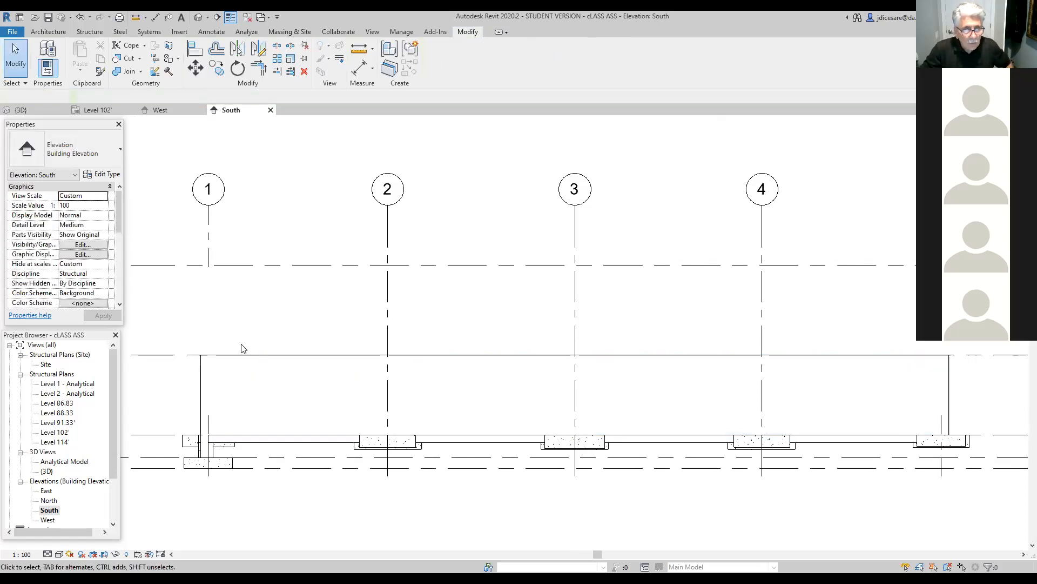
{"action": "left_click", "coordinate": [246, 356]}
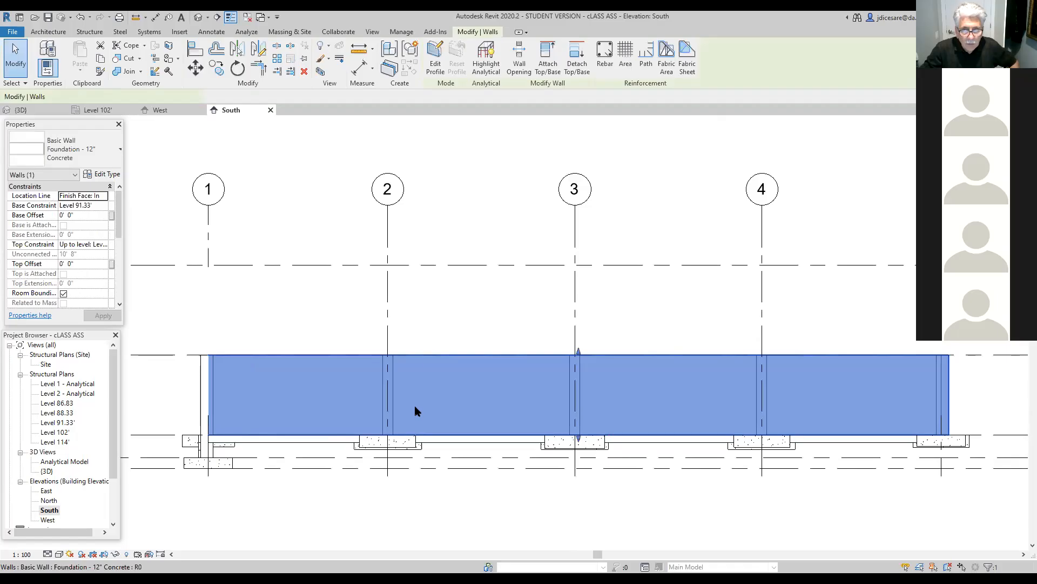
{"action": "left_click", "coordinate": [352, 361]}
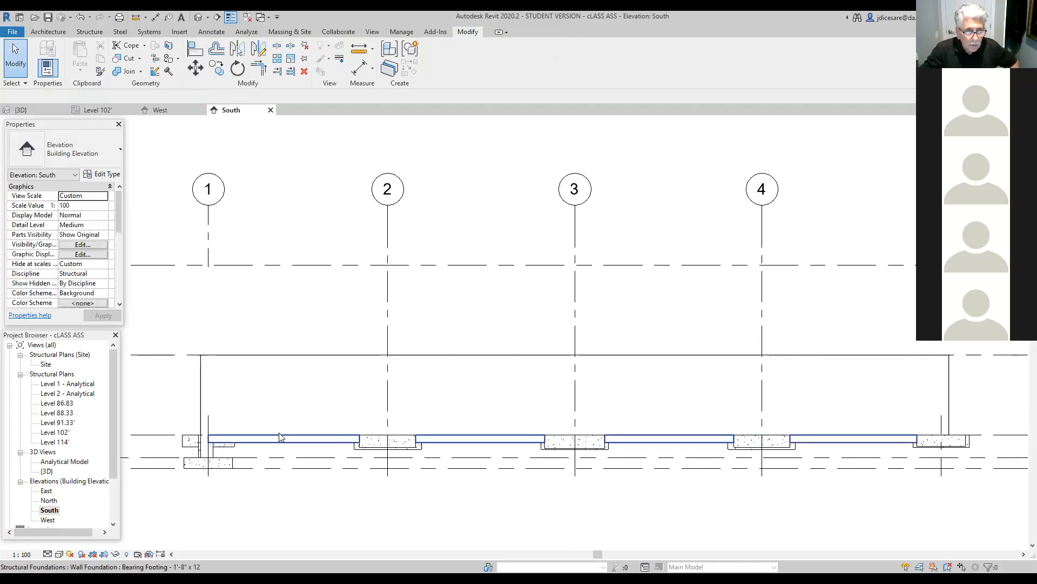
{"action": "left_click", "coordinate": [265, 357]}
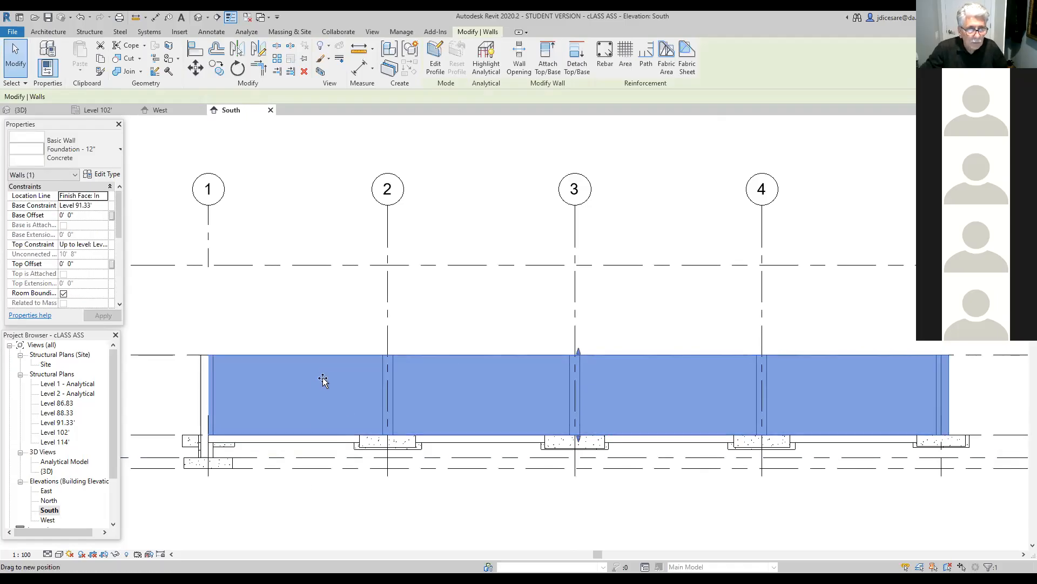
{"action": "left_click", "coordinate": [357, 493]}
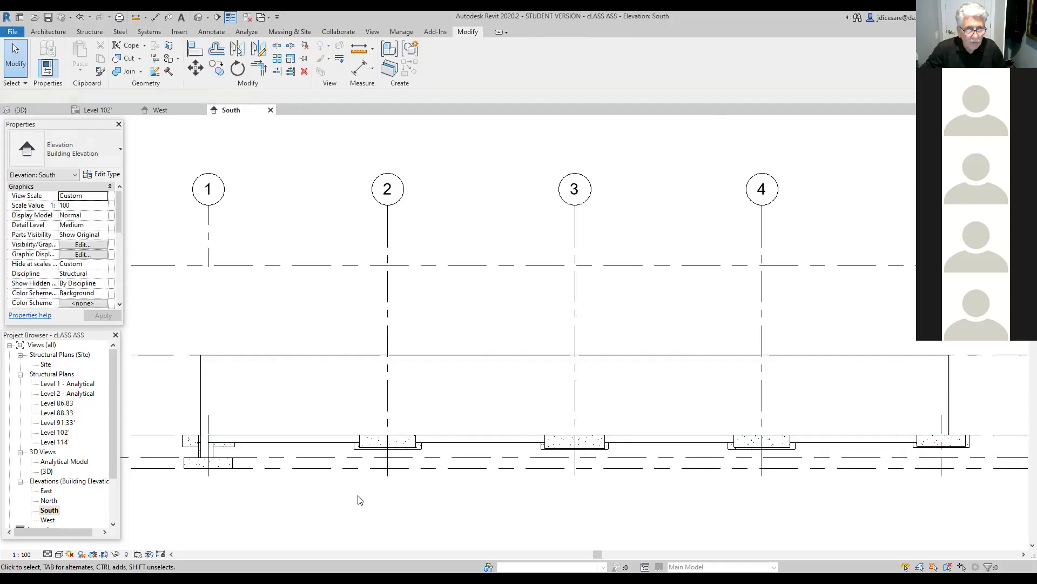
Split the south foundation wall 11'-0" from its grid 1 end, add two more splits at 2'-0" spacing, and check the resulting segments.
{"action": "left_click", "coordinate": [286, 363]}
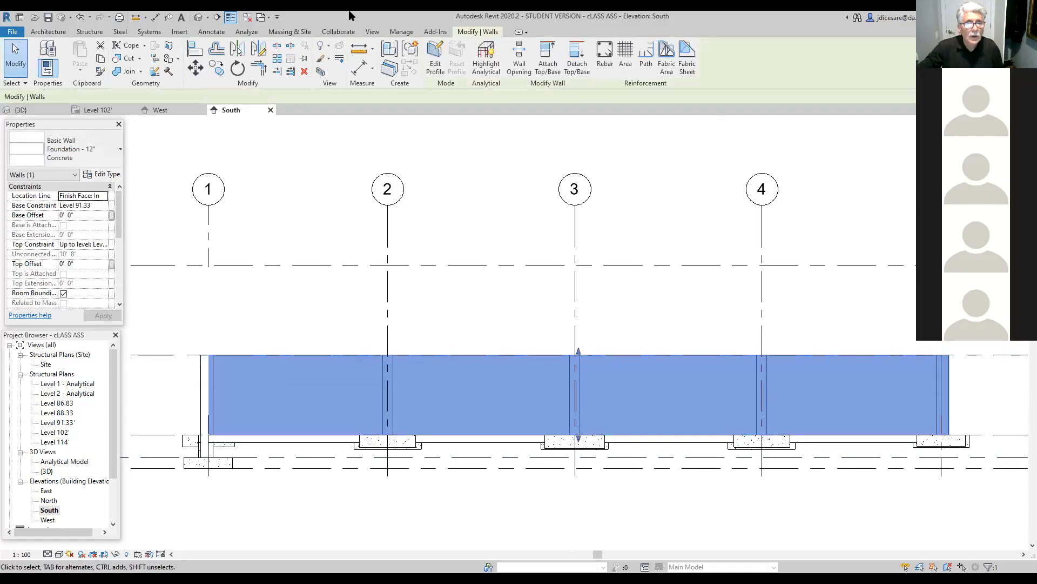
{"action": "left_click", "coordinate": [277, 49]}
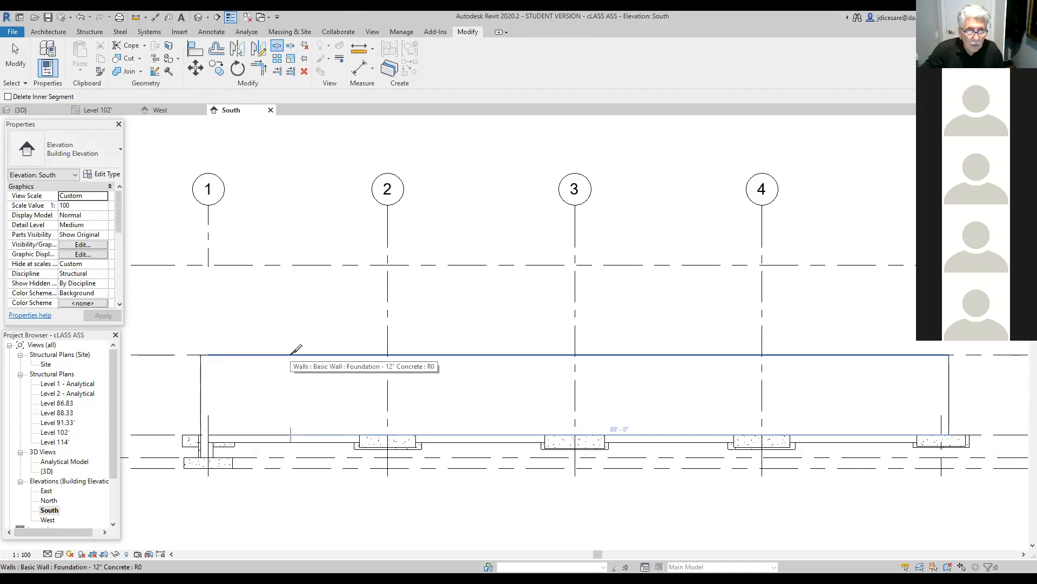
{"action": "left_click", "coordinate": [291, 355]}
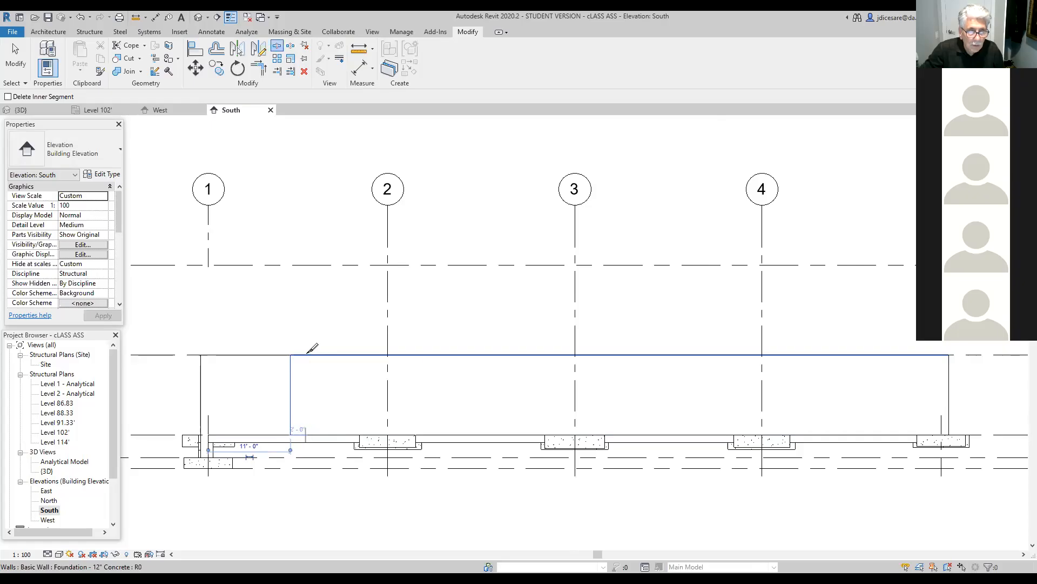
{"action": "left_click", "coordinate": [306, 354]}
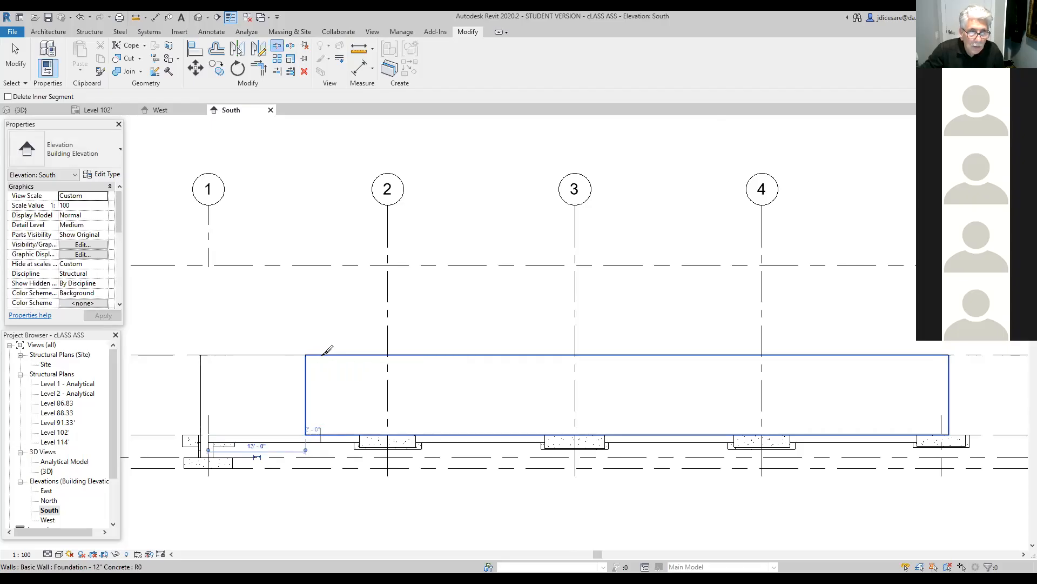
{"action": "key", "text": "Escape"}
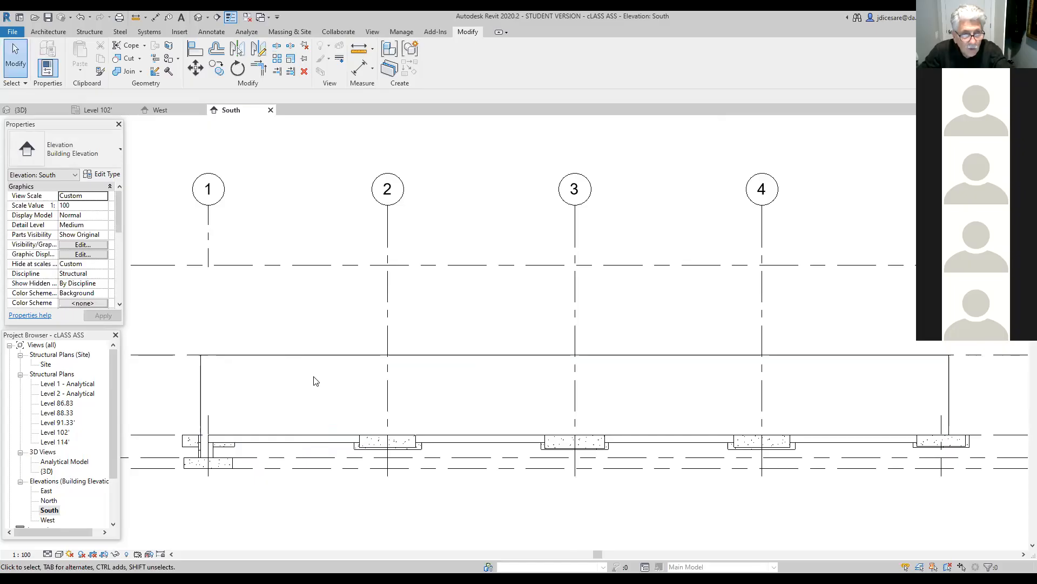
{"action": "left_click", "coordinate": [288, 360]}
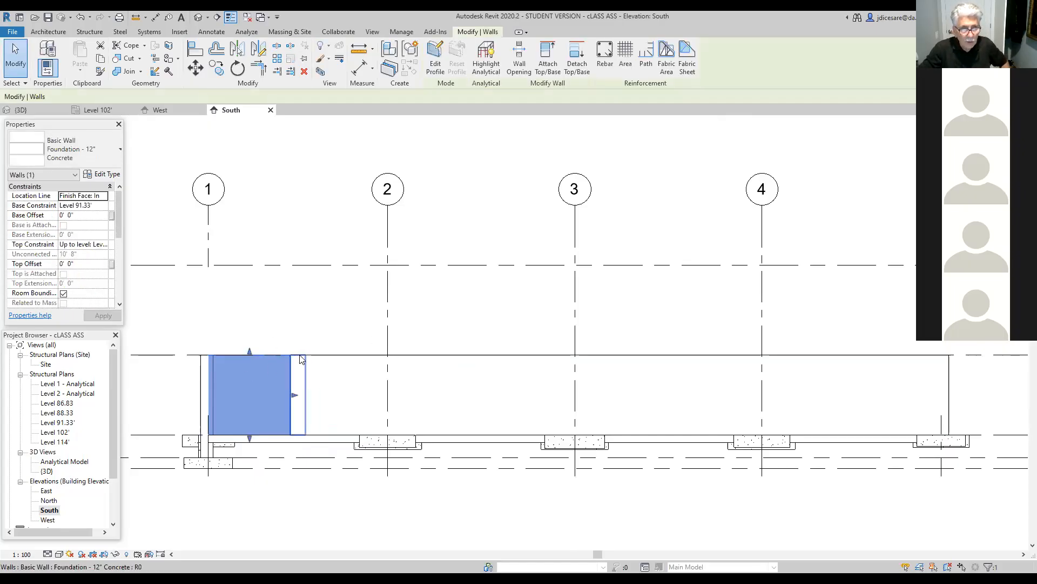
{"action": "left_click", "coordinate": [301, 359]}
{"action": "left_click", "coordinate": [326, 359]}
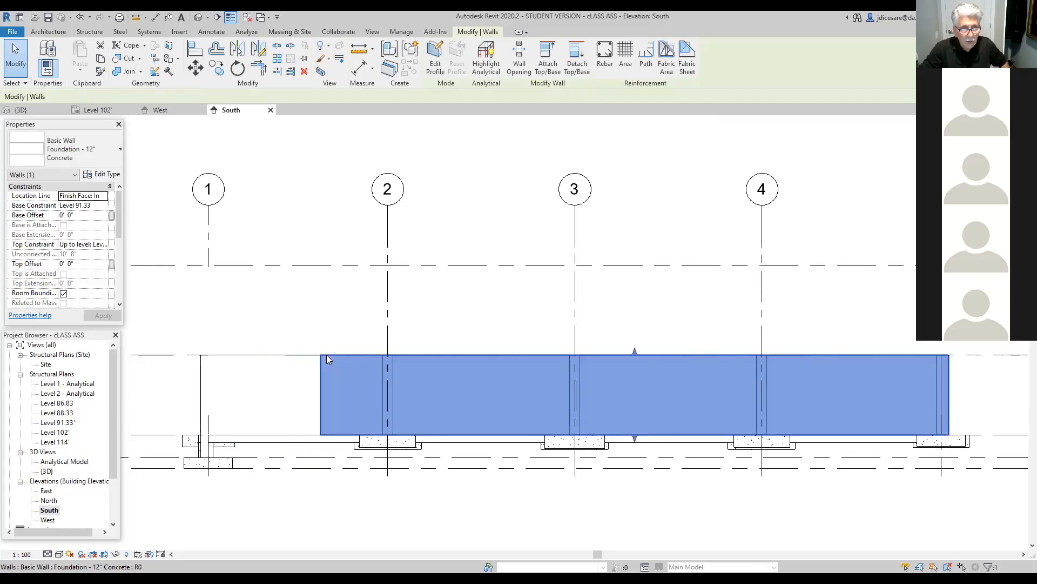
Set the base constraint of the 11'-0" wall segment at grid 1 to Level 88.33.
{"action": "left_click", "coordinate": [238, 354]}
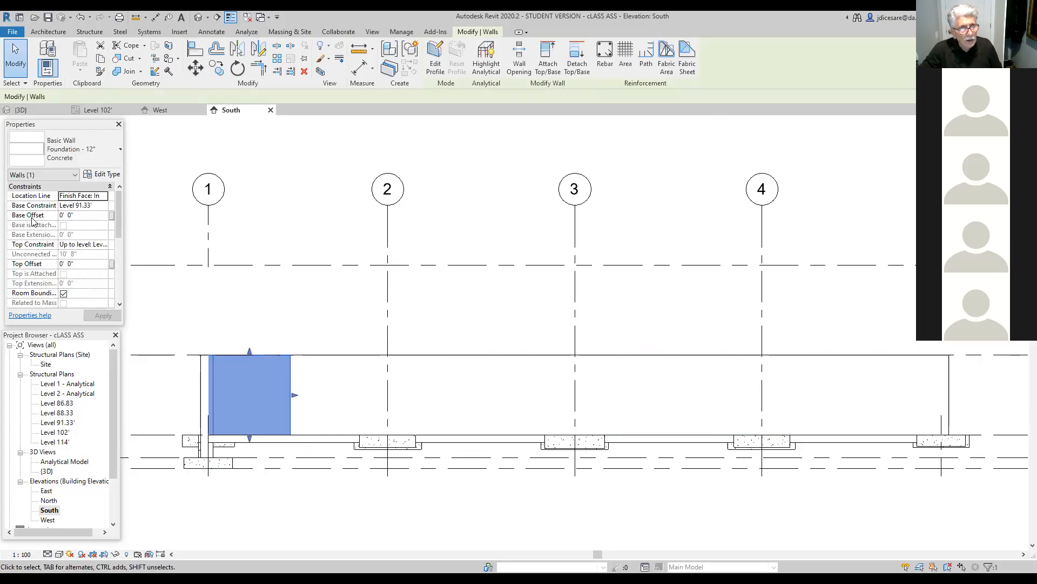
{"action": "left_click", "coordinate": [103, 206]}
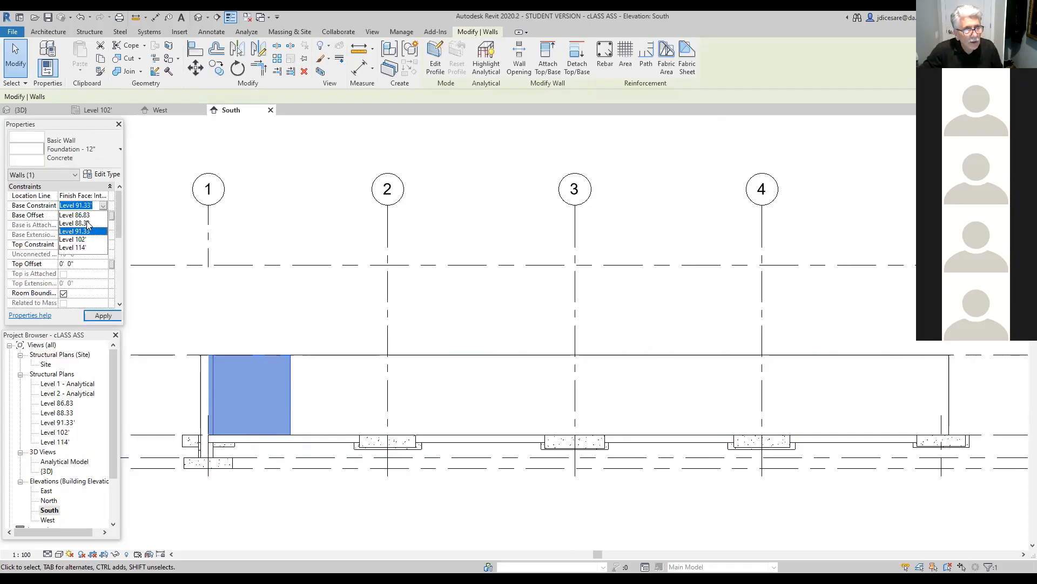
{"action": "left_click", "coordinate": [81, 223]}
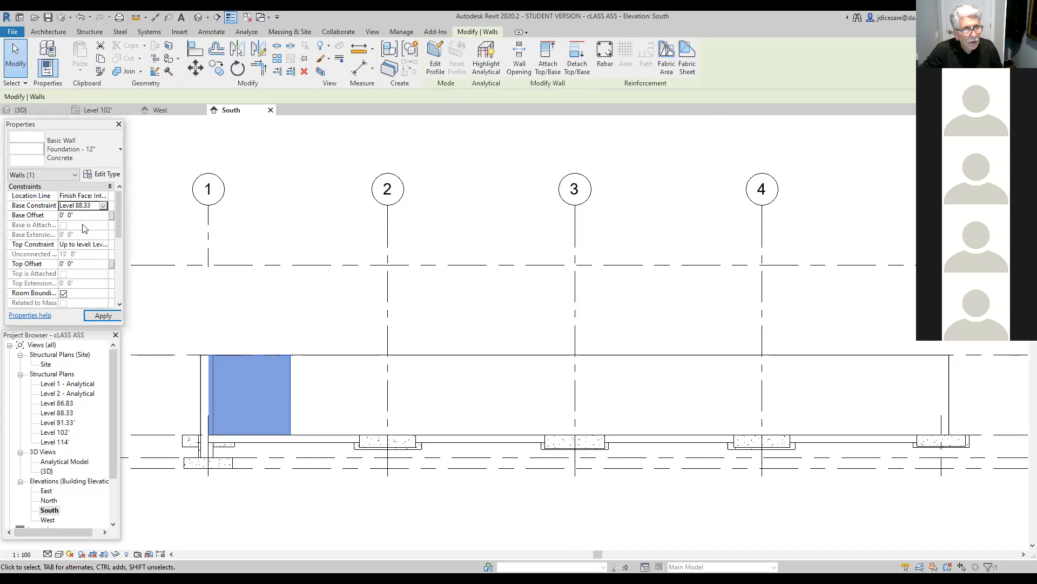
{"action": "left_click", "coordinate": [104, 316]}
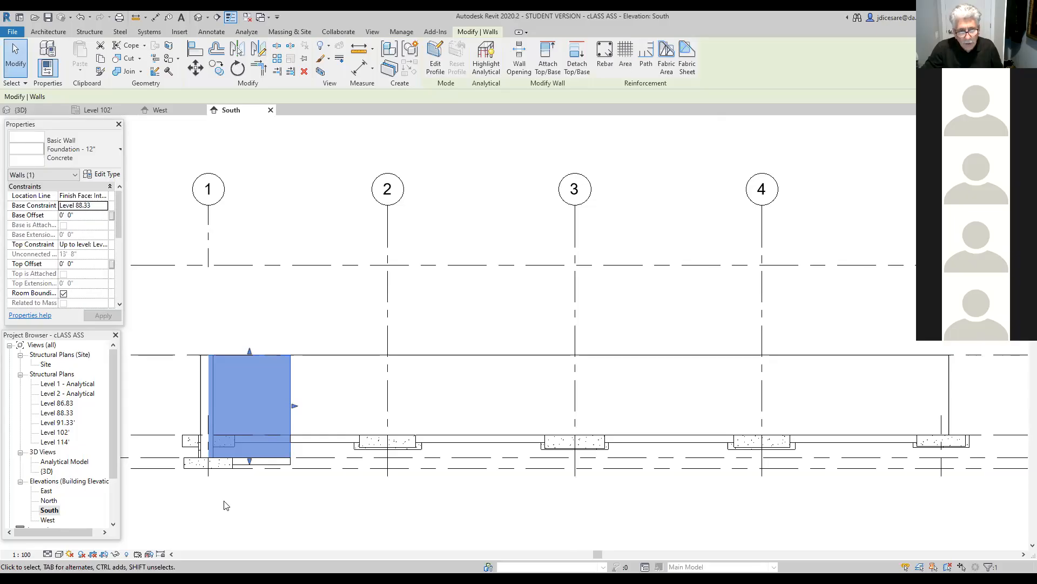
Set the base offset of the 2'-0" wall segment next to the 11'-0" segment to -2'-0".
{"action": "left_click", "coordinate": [296, 357]}
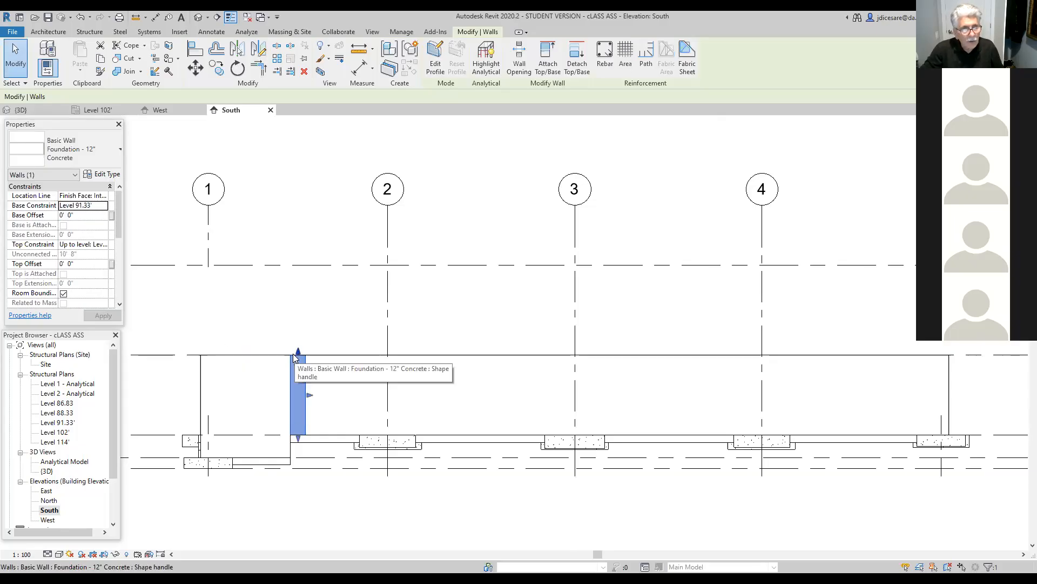
{"action": "left_click", "coordinate": [85, 215]}
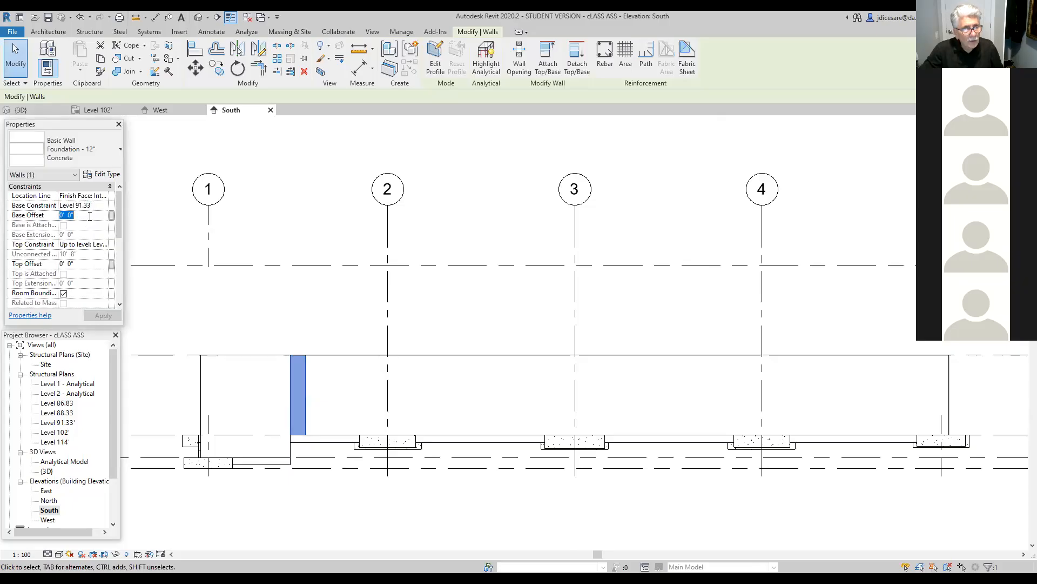
{"action": "type", "text": "-2"}
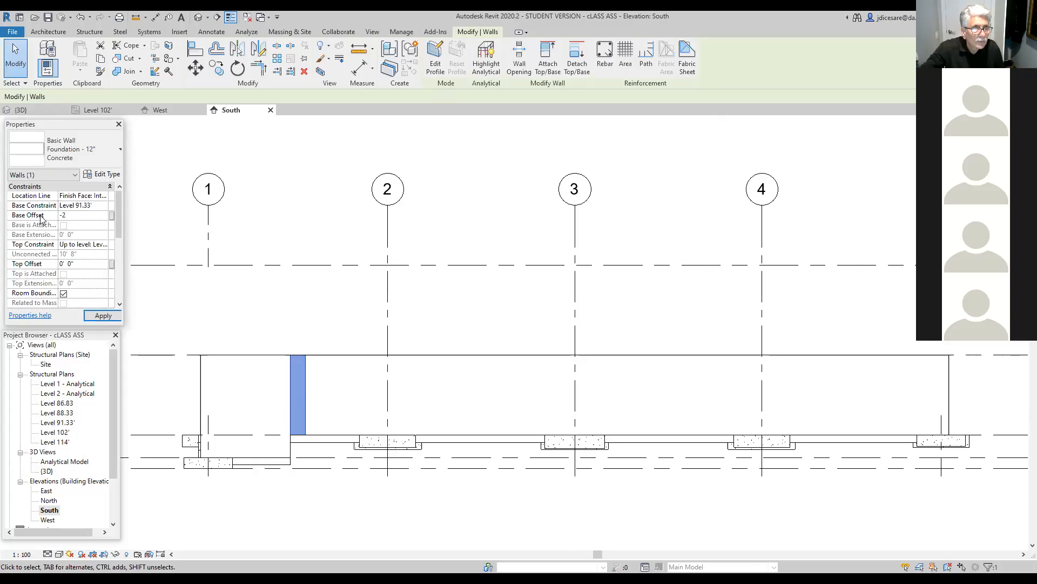
{"action": "left_click", "coordinate": [103, 316]}
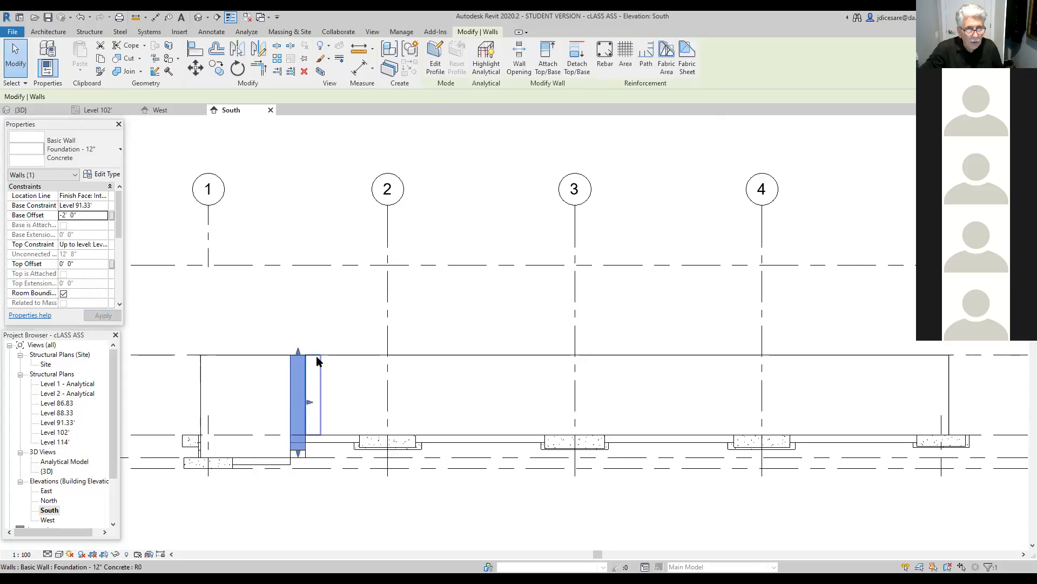
Set the base offset of the second 2'-0" wall segment from grid 1 to -1'-0".
{"action": "left_click", "coordinate": [314, 355]}
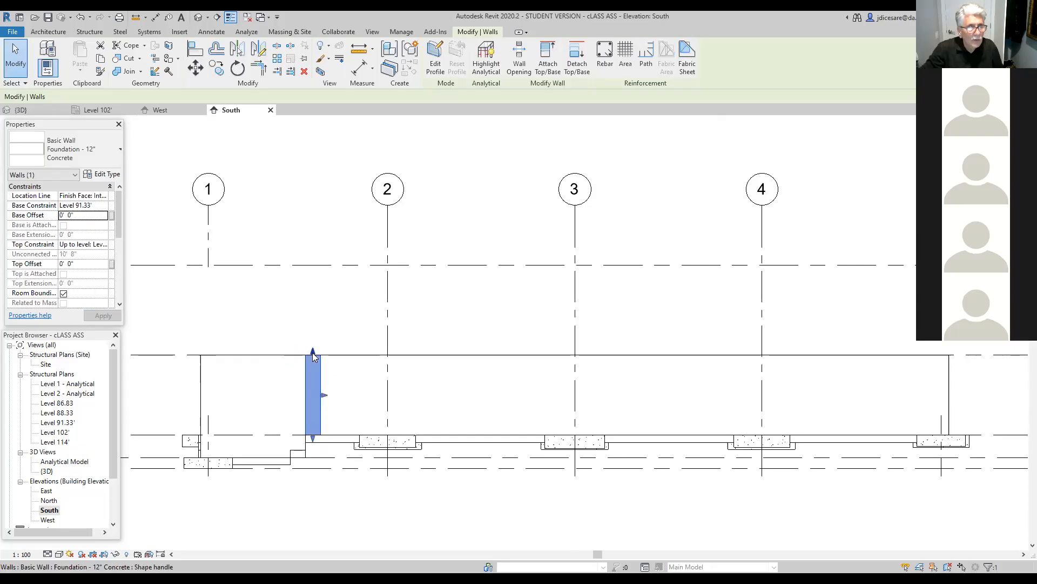
{"action": "left_click", "coordinate": [78, 217]}
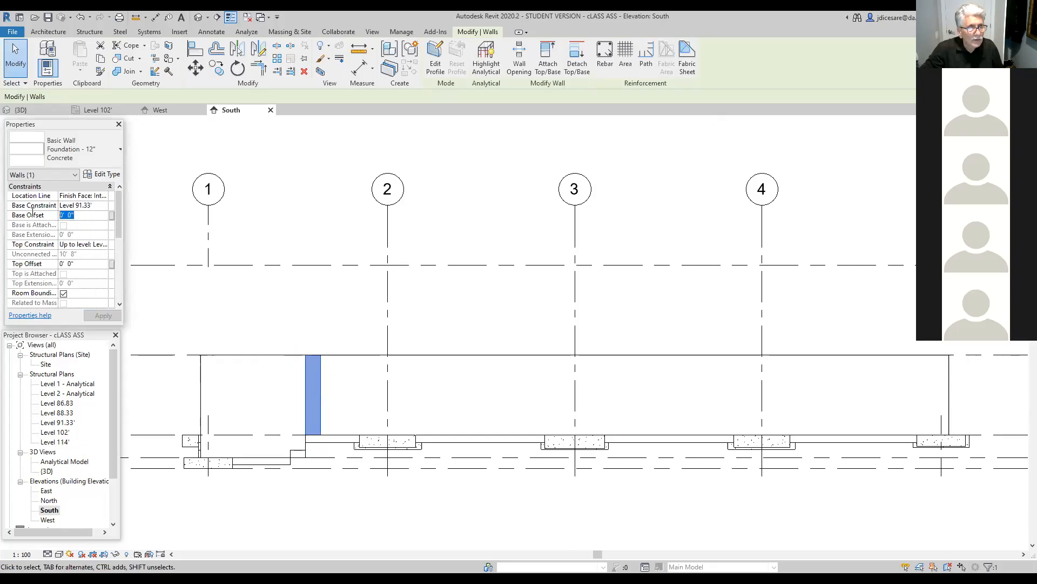
{"action": "type", "text": "-"}
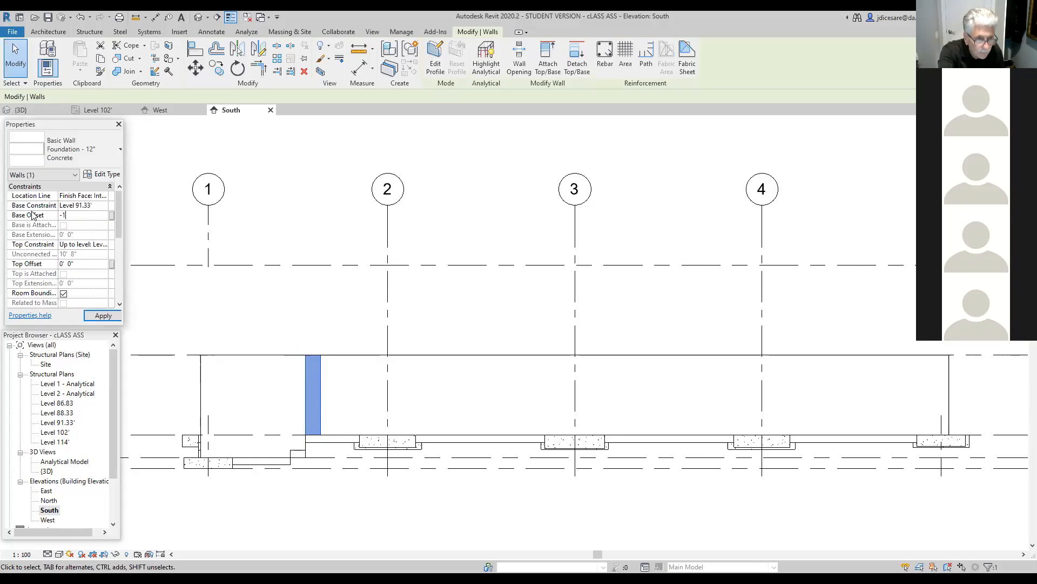
{"action": "type", "text": "1"}
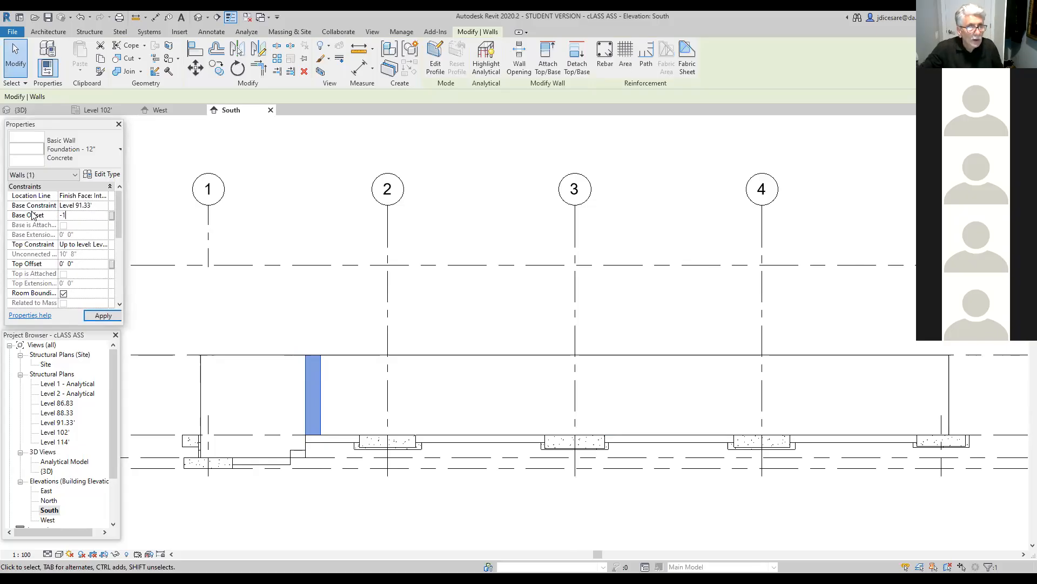
{"action": "left_click", "coordinate": [100, 315]}
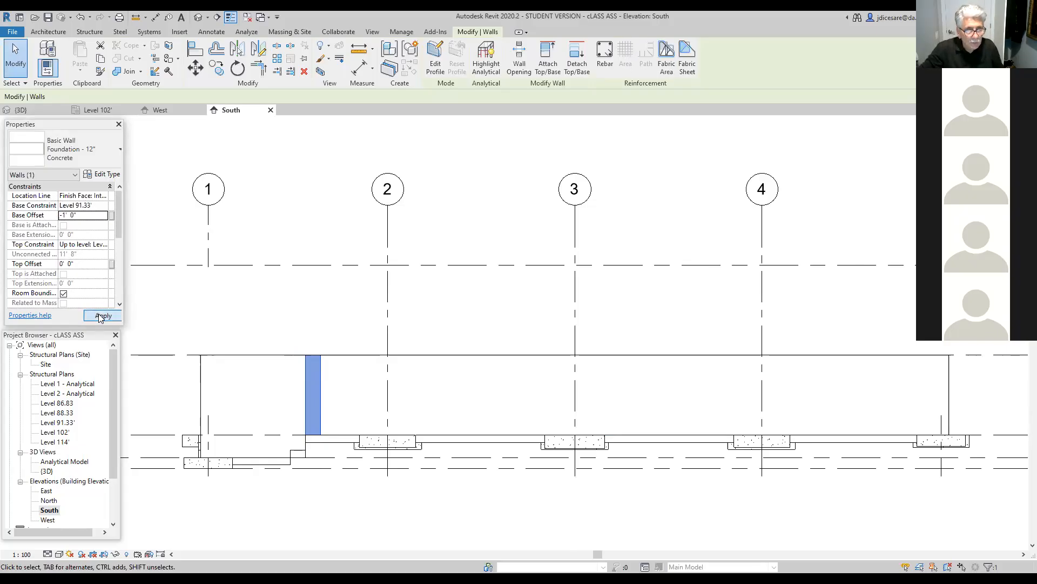
{"action": "left_click", "coordinate": [287, 534]}
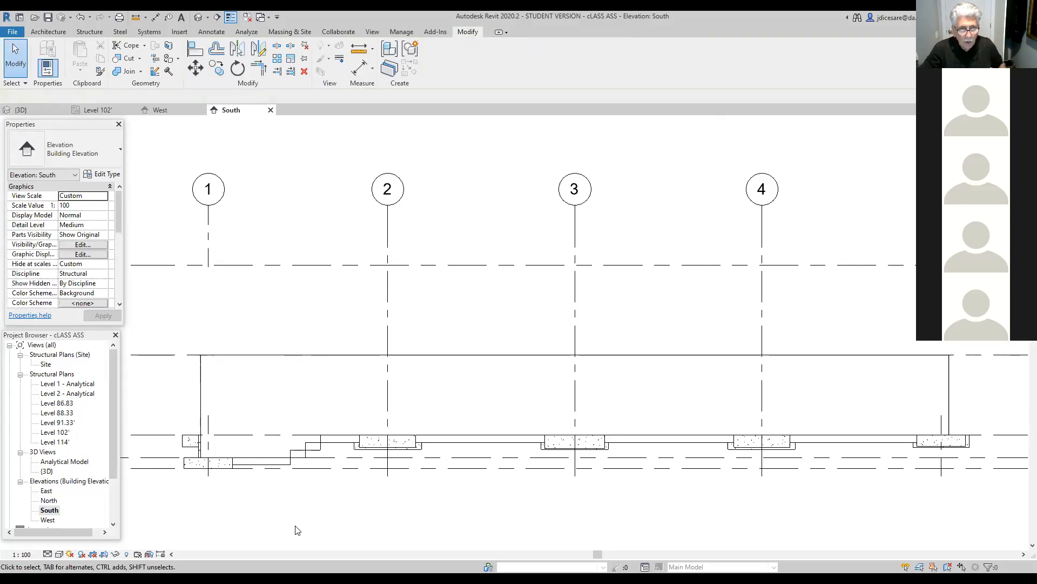
Delete the bearing footings under the stepped segments and the remaining length of the south foundation wall.
{"action": "left_click", "coordinate": [285, 465]}
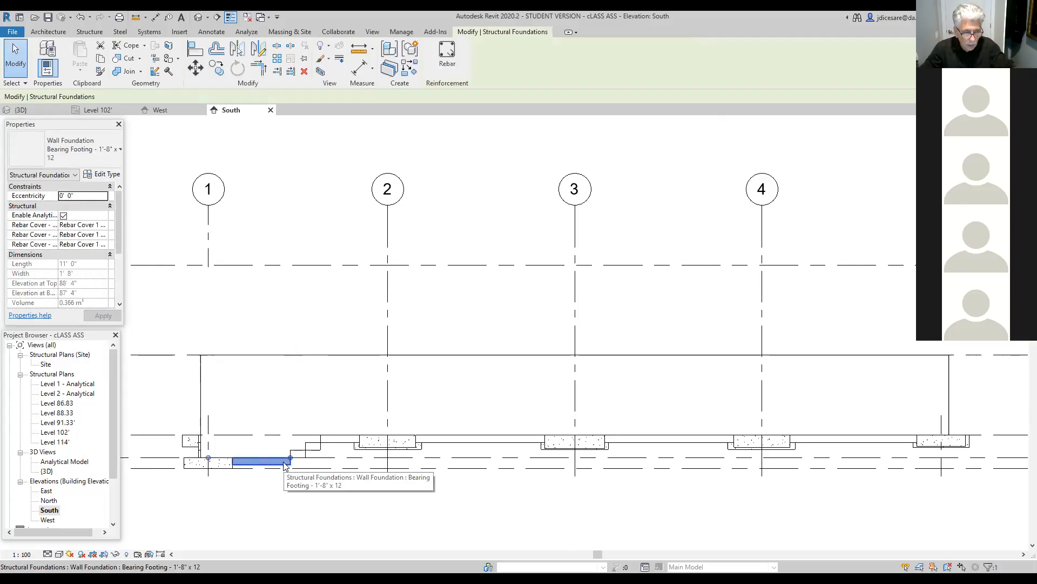
{"action": "left_click", "coordinate": [311, 453], "text": "ctrl"}
{"action": "left_click", "coordinate": [312, 450], "text": "ctrl"}
{"action": "left_click", "coordinate": [328, 441], "text": "ctrl"}
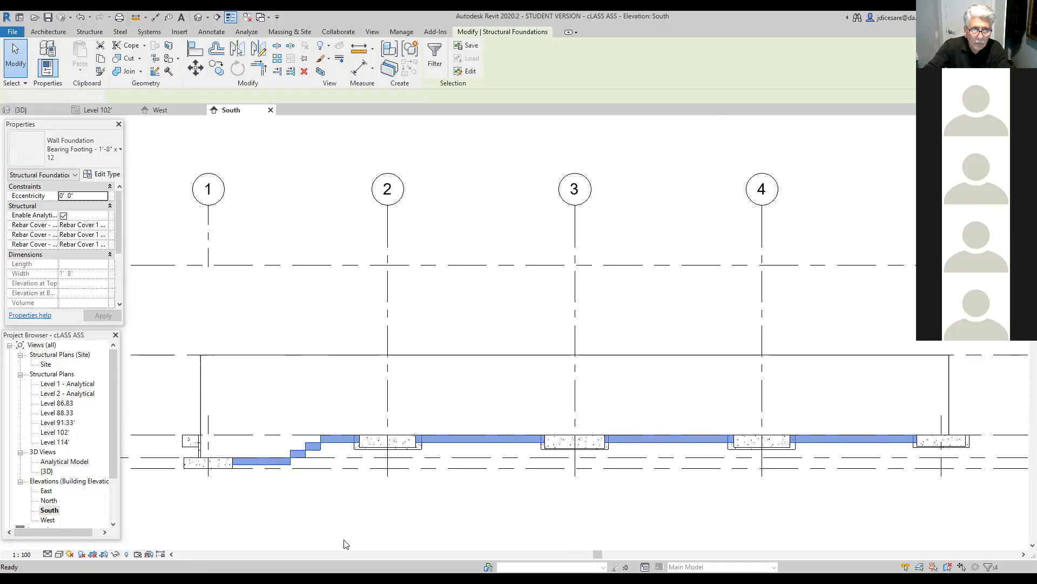
{"action": "key", "text": "Escape"}
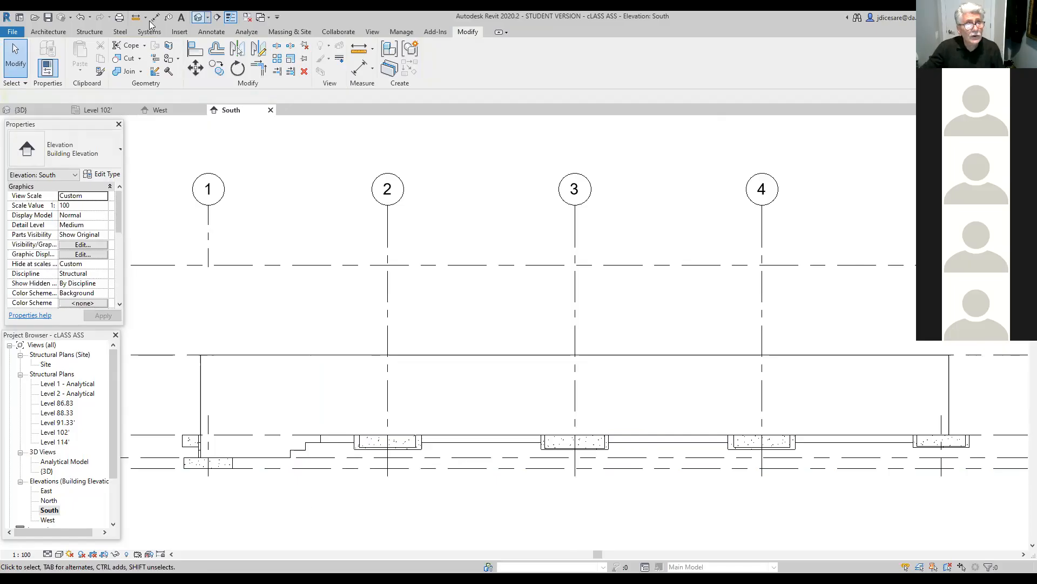
Create an in-place model in the Structural Foundations category, named Structural Foundations 4.
{"action": "left_click", "coordinate": [90, 33]}
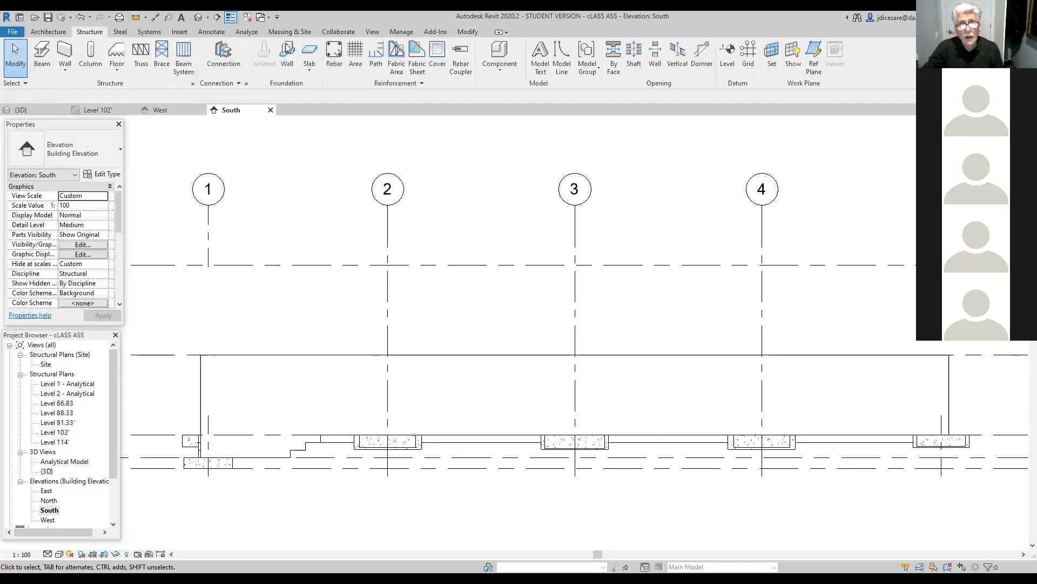
{"action": "left_click", "coordinate": [499, 68]}
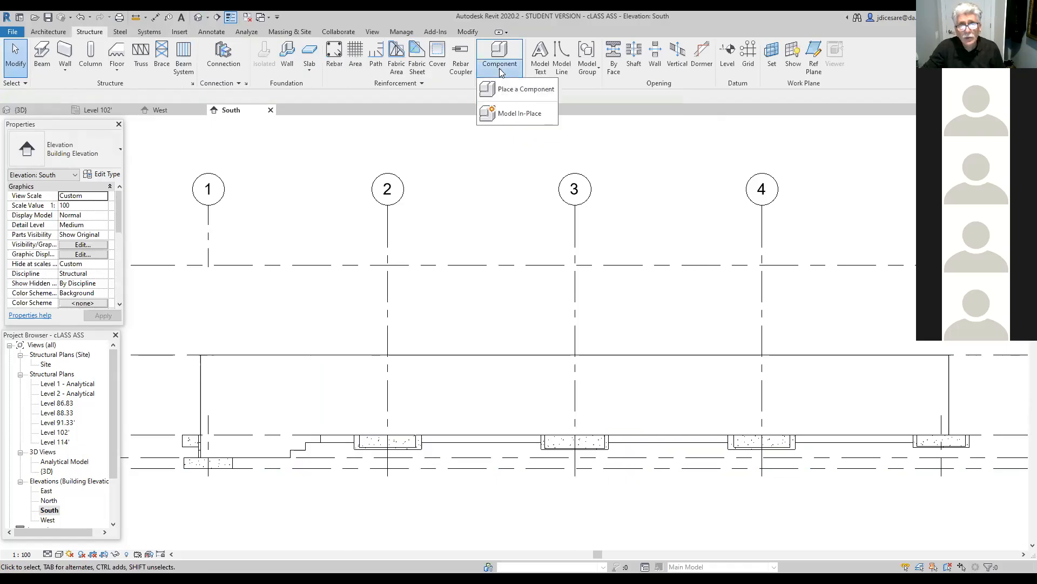
{"action": "left_click", "coordinate": [520, 113]}
{"action": "left_click", "coordinate": [594, 308]}
{"action": "left_click", "coordinate": [594, 308]}
{"action": "left_click", "coordinate": [594, 308]}
{"action": "left_click", "coordinate": [594, 308]}
{"action": "left_click", "coordinate": [594, 308]}
{"action": "left_click", "coordinate": [593, 308]}
{"action": "left_click", "coordinate": [594, 308]}
{"action": "left_click", "coordinate": [594, 308]}
{"action": "left_click", "coordinate": [594, 307]}
{"action": "left_click", "coordinate": [594, 308]}
{"action": "left_click", "coordinate": [593, 308]}
{"action": "left_click", "coordinate": [593, 308]}
{"action": "left_click", "coordinate": [593, 308]}
{"action": "left_click", "coordinate": [593, 308]}
{"action": "left_click", "coordinate": [594, 308]}
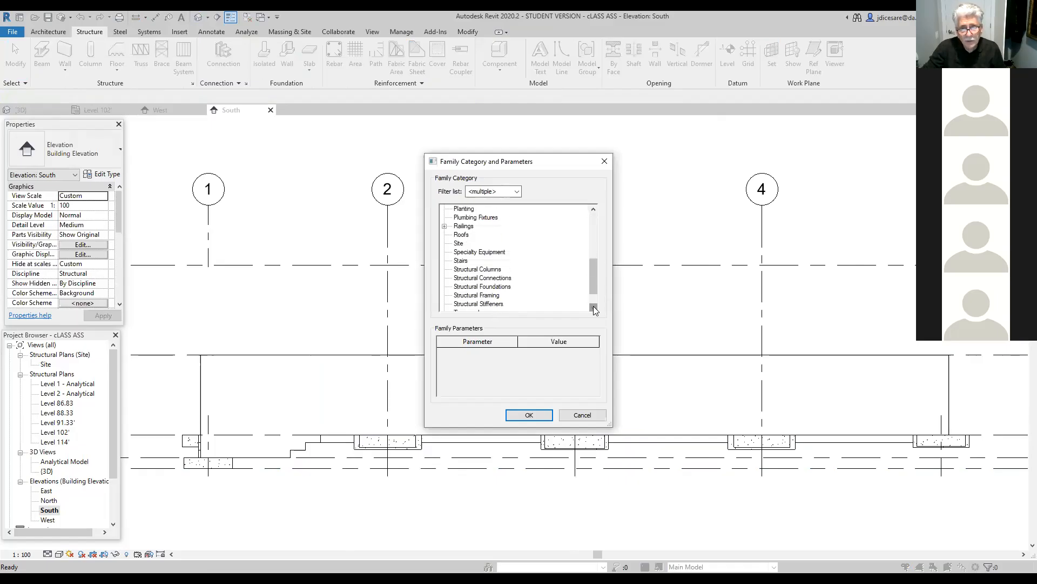
{"action": "left_click", "coordinate": [482, 286]}
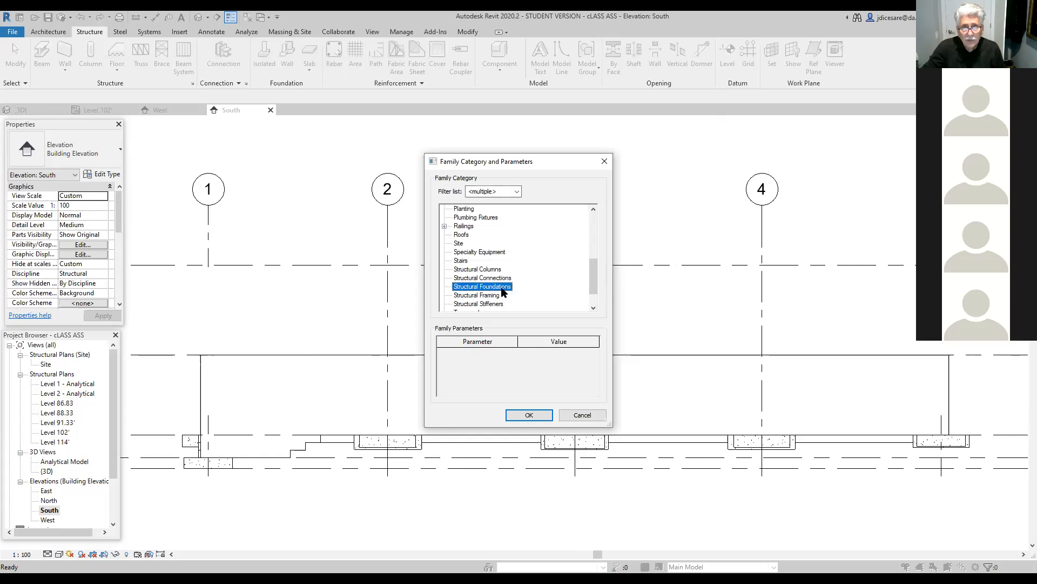
{"action": "left_click", "coordinate": [531, 416]}
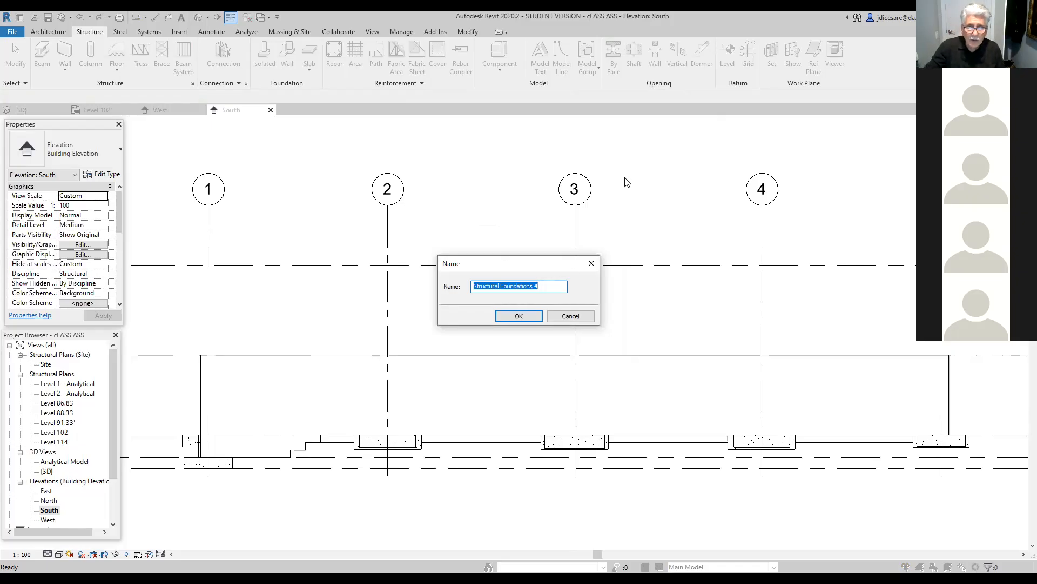
{"action": "left_click", "coordinate": [522, 316]}
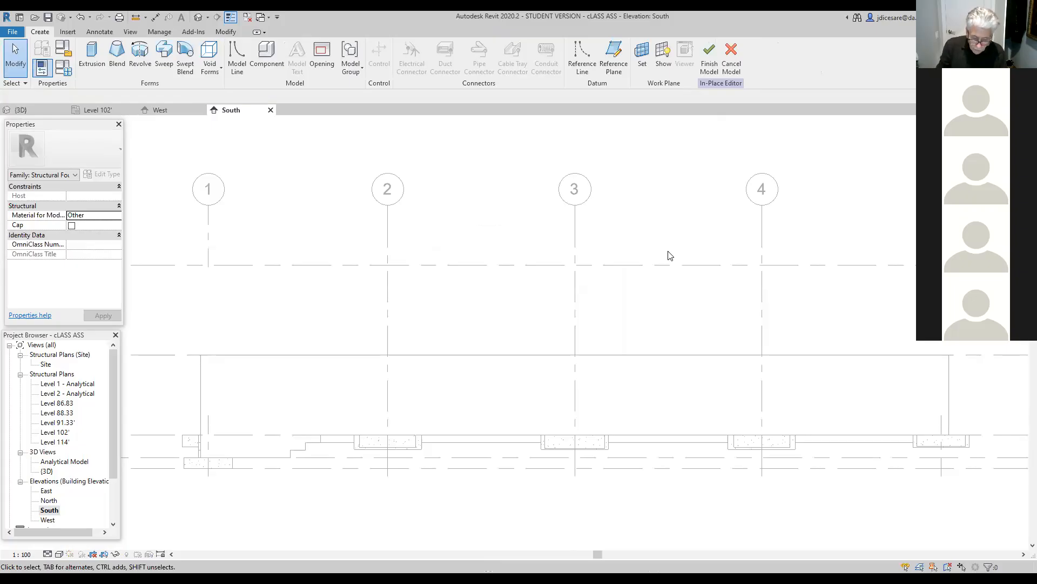
Set the work plane by picking the plane of the south foundation wall.
{"action": "left_click", "coordinate": [642, 58]}
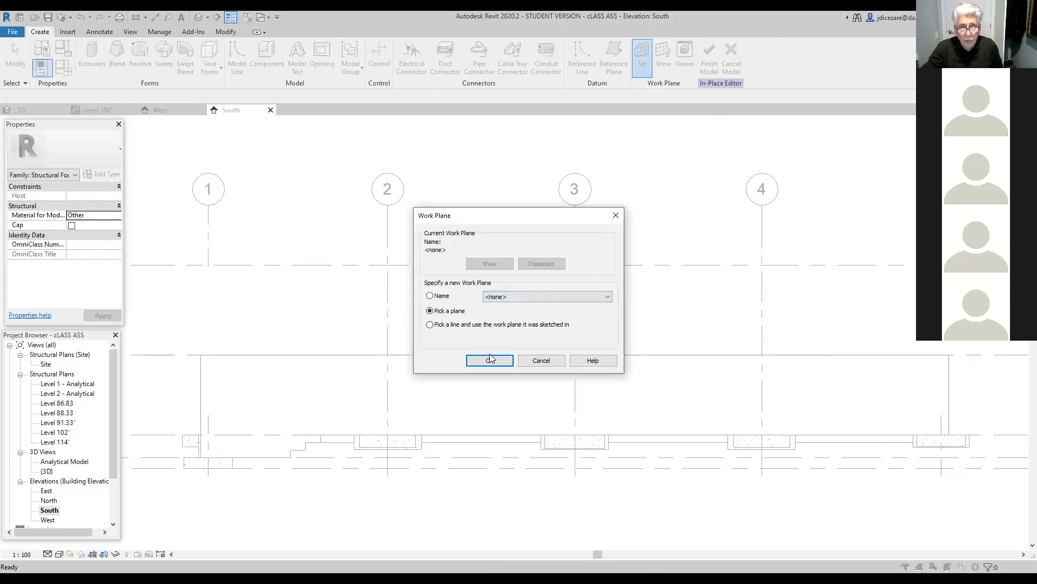
{"action": "left_click", "coordinate": [490, 359]}
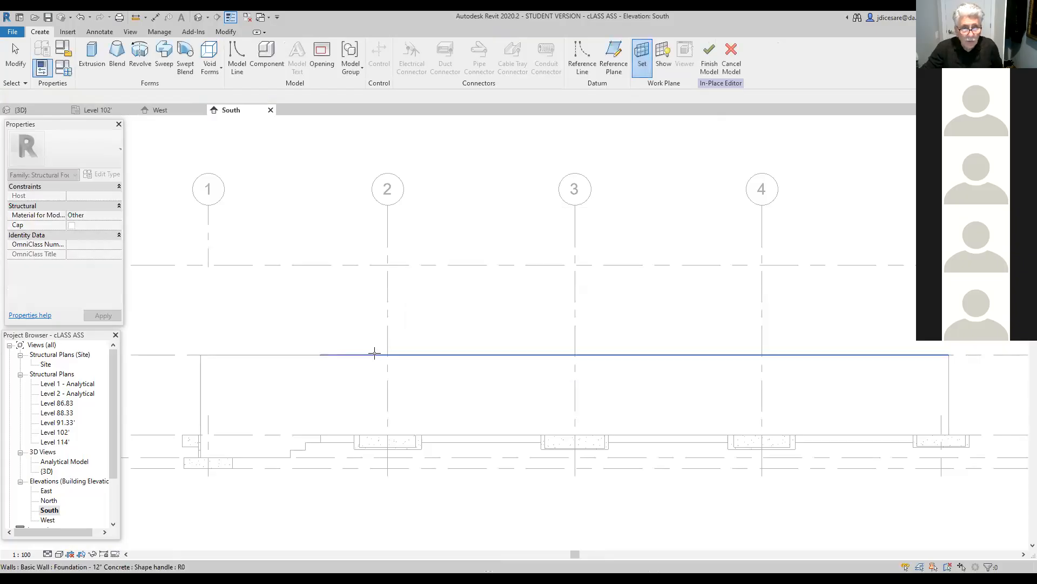
{"action": "left_click", "coordinate": [374, 354]}
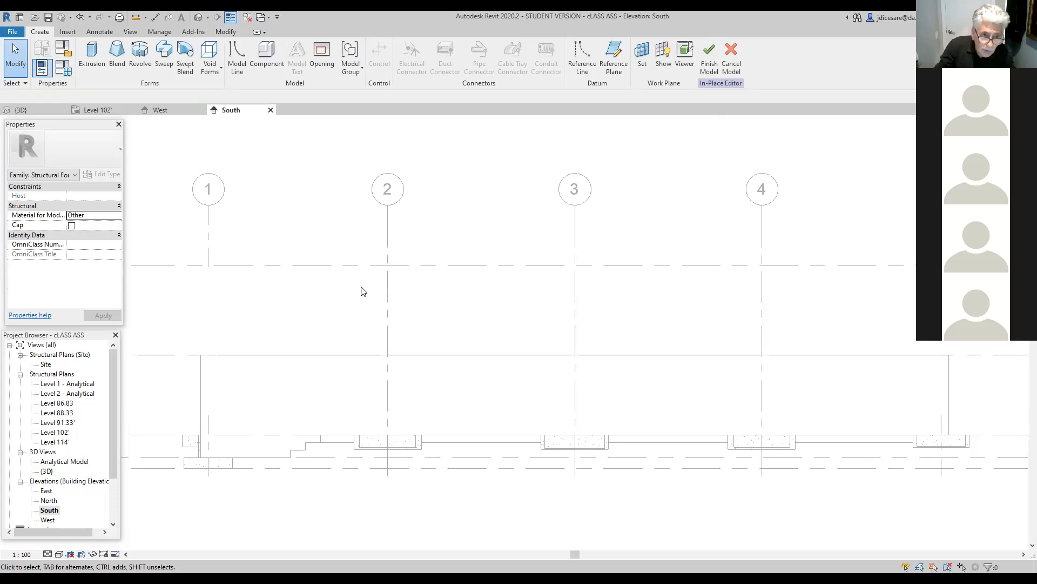
Start an extrusion and sketch its stepped upper edge along the wall's underside, from the footing at grid 1 into the footing at grid 2.
{"action": "left_click", "coordinate": [92, 54]}
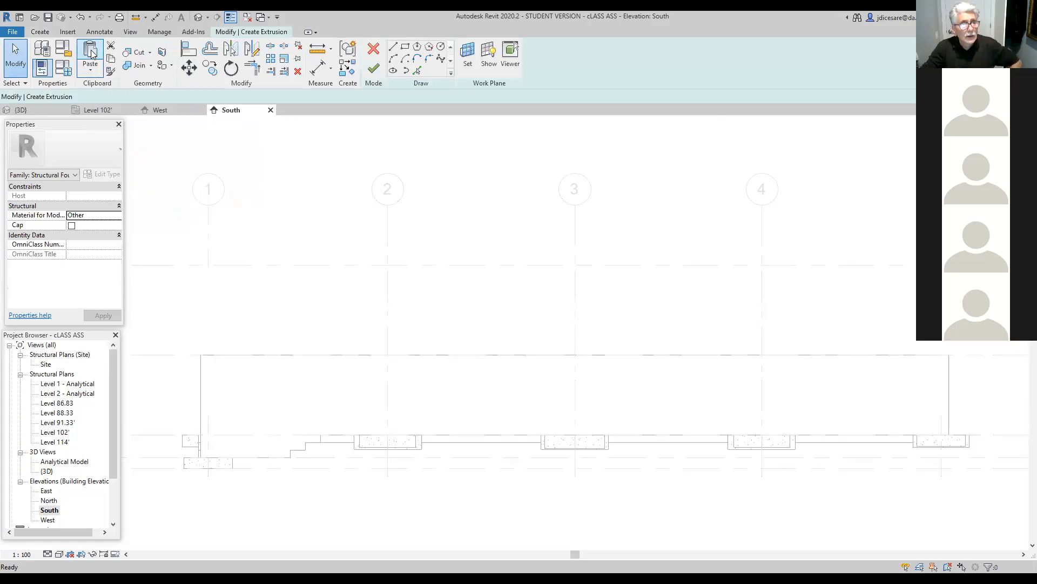
{"action": "scroll", "coordinate": [330, 478], "scroll_direction": "up", "scroll_amount": 3}
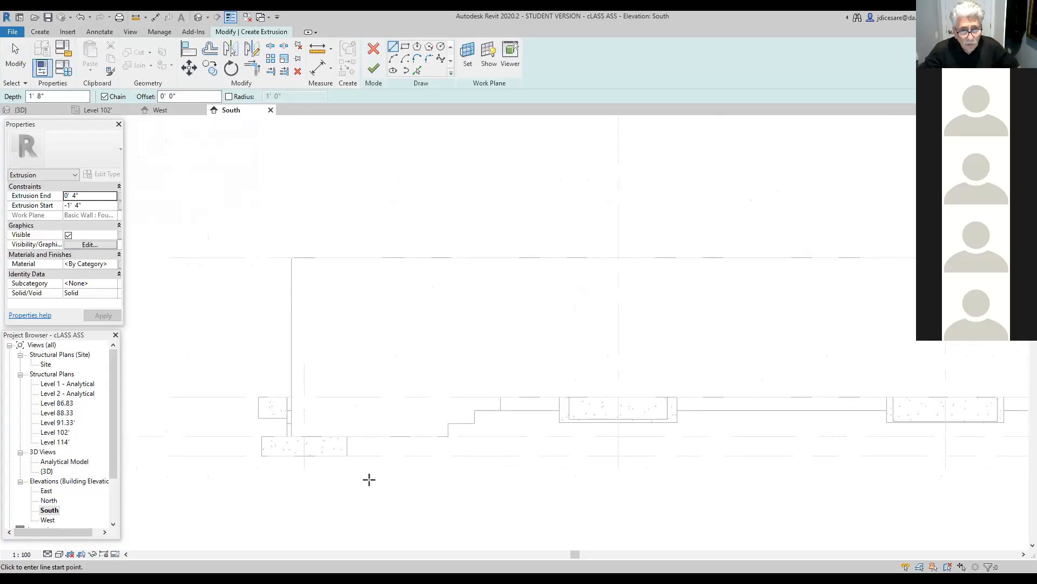
{"action": "left_click", "coordinate": [347, 436]}
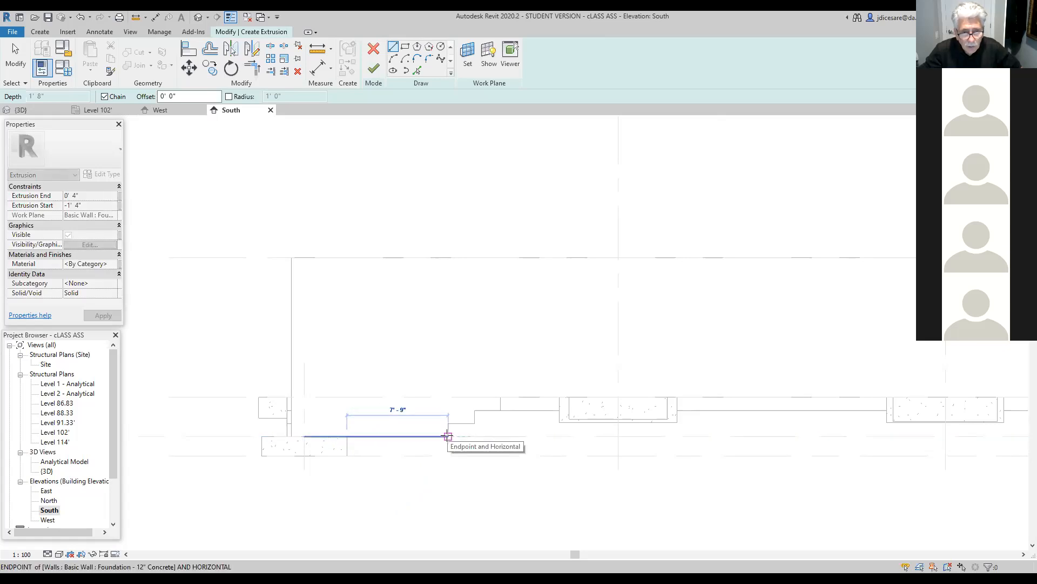
{"action": "left_click", "coordinate": [447, 435]}
{"action": "left_click", "coordinate": [448, 424]}
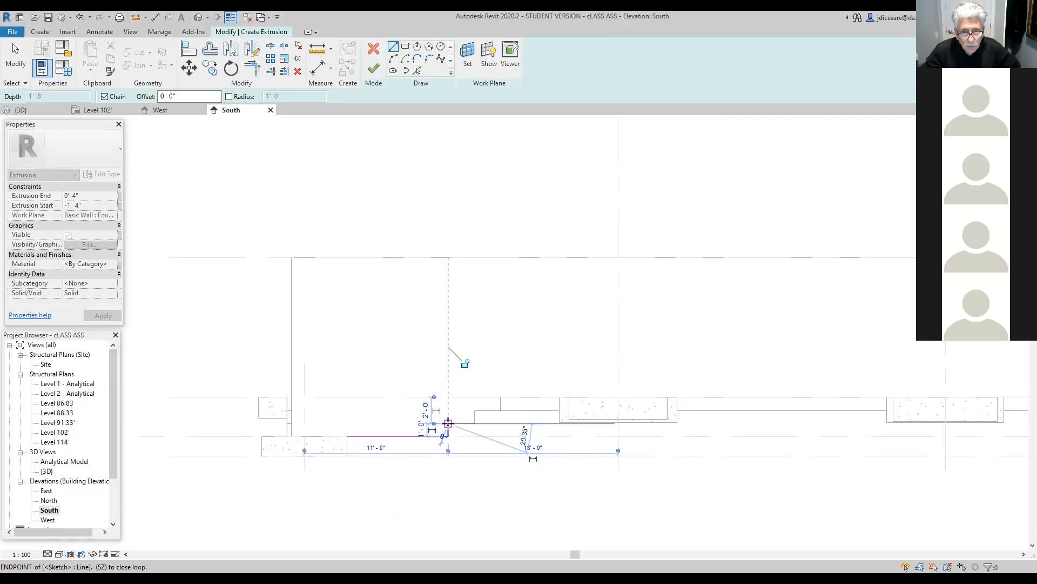
{"action": "left_click", "coordinate": [474, 423]}
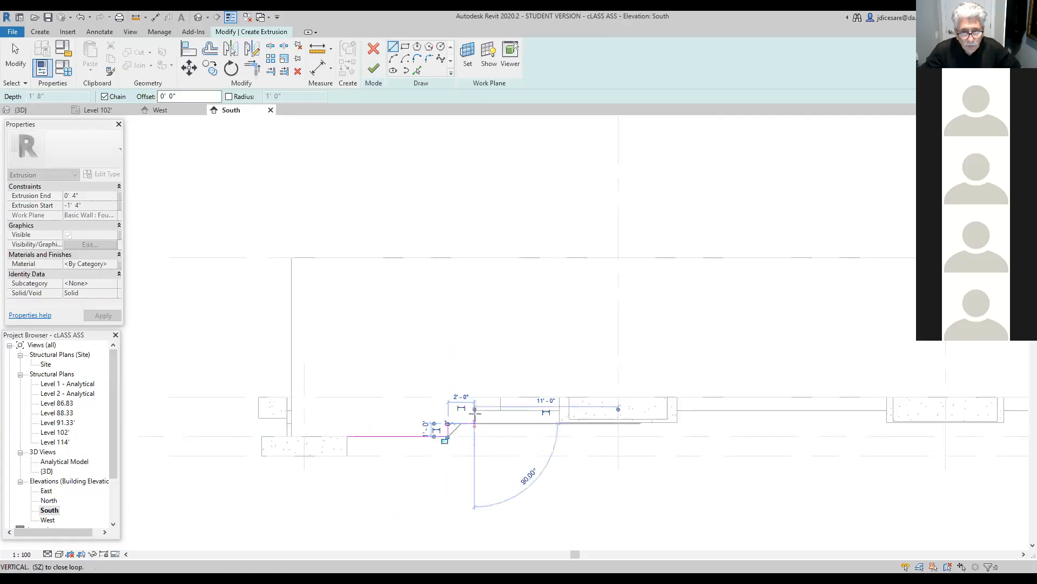
{"action": "left_click", "coordinate": [474, 410]}
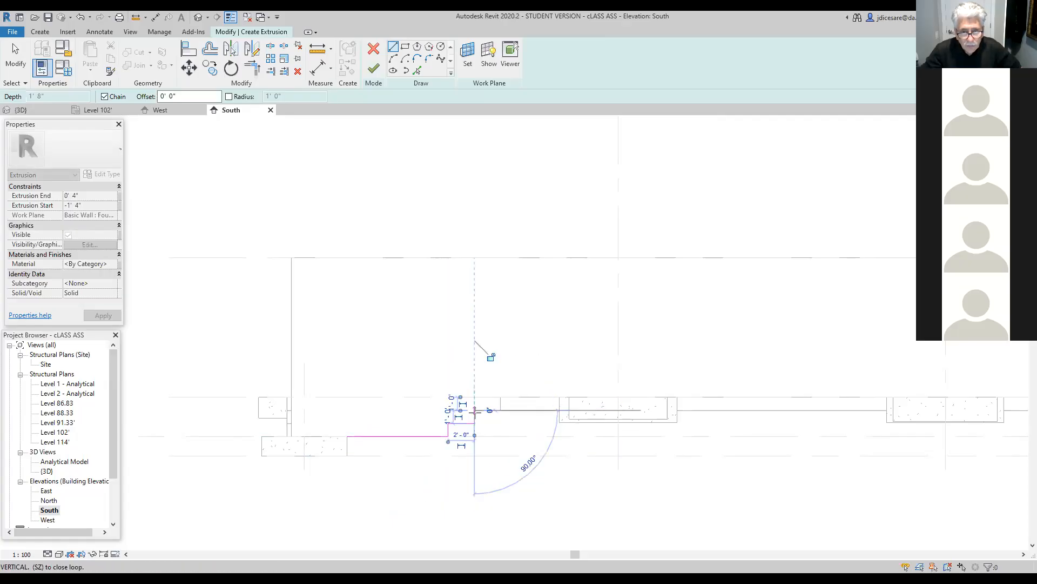
{"action": "left_click", "coordinate": [501, 410]}
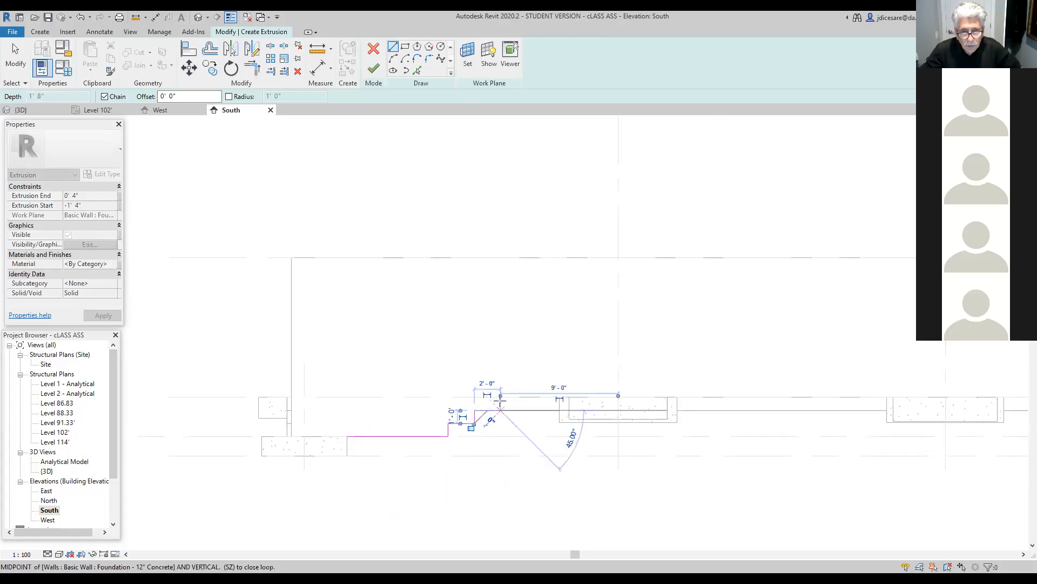
{"action": "left_click", "coordinate": [500, 396]}
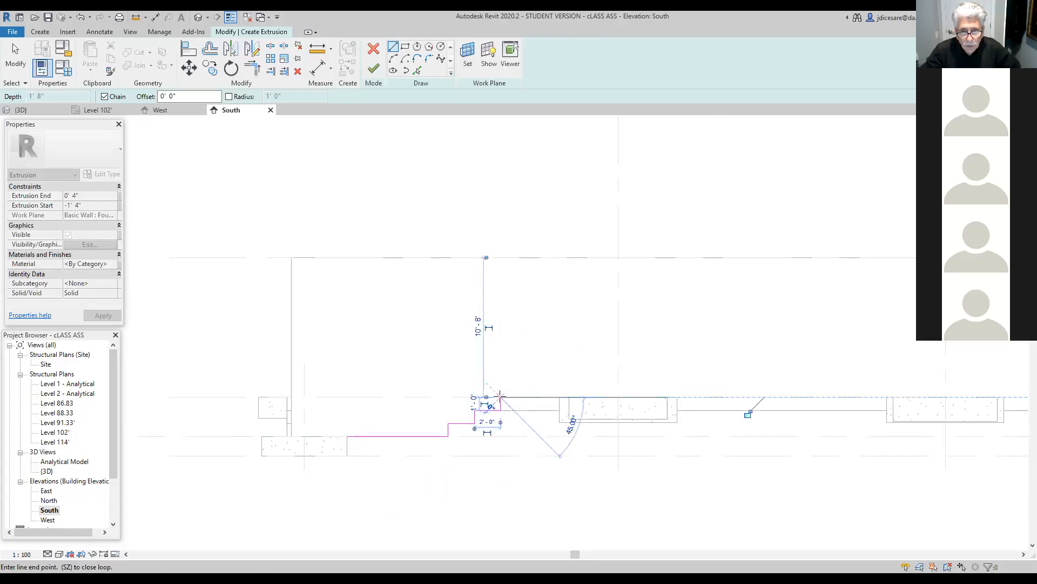
{"action": "left_click", "coordinate": [568, 396]}
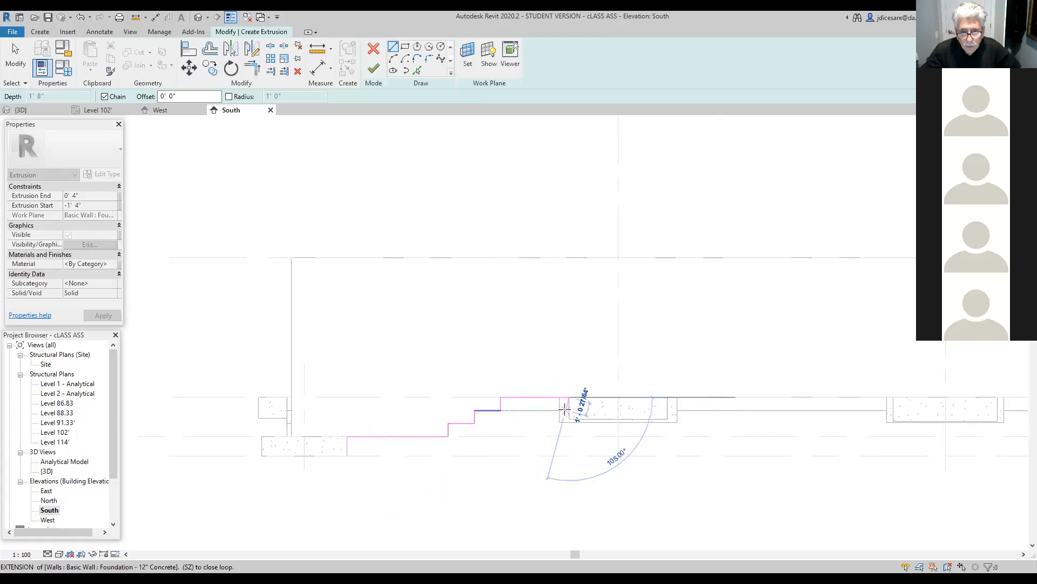
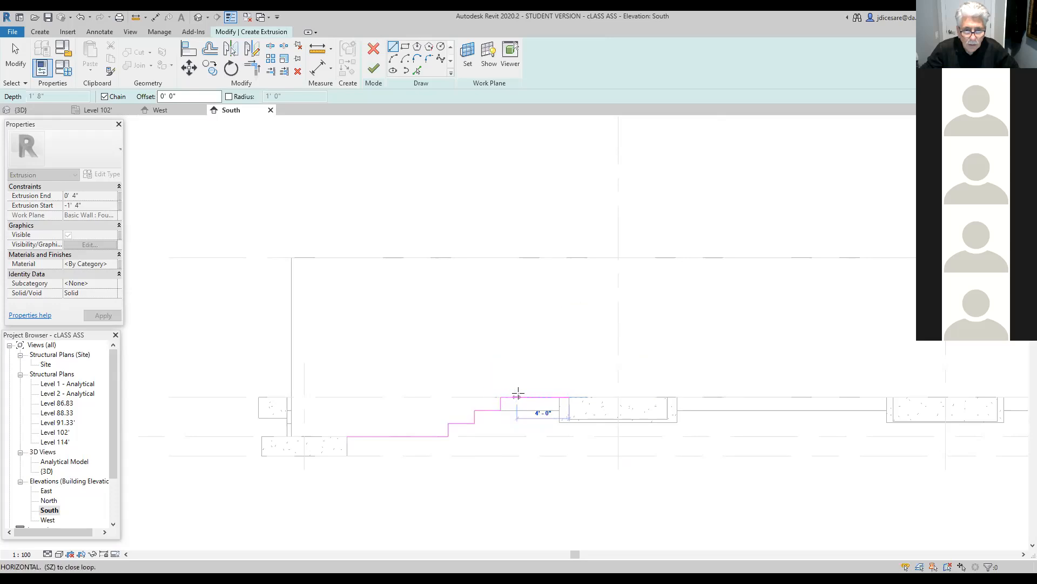
Sketch the profile's 1'-0" deep end at the grid 2 footing, then the highest step's underside and its 1'-0" drop.
{"action": "left_click", "coordinate": [569, 397]}
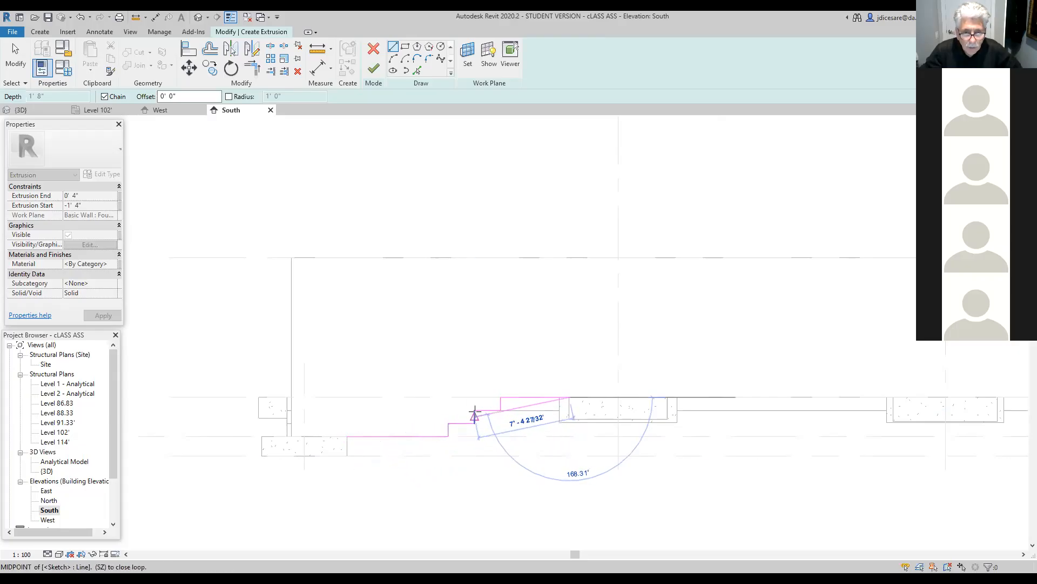
{"action": "left_click", "coordinate": [507, 396]}
{"action": "left_click", "coordinate": [569, 398]}
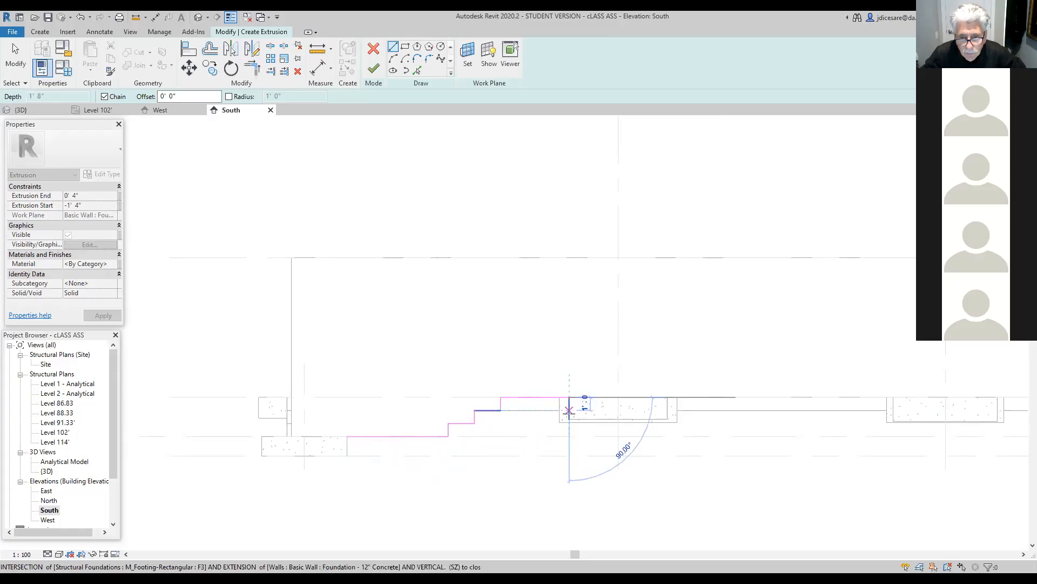
{"action": "scroll", "coordinate": [568, 410], "scroll_direction": "up", "scroll_amount": 2}
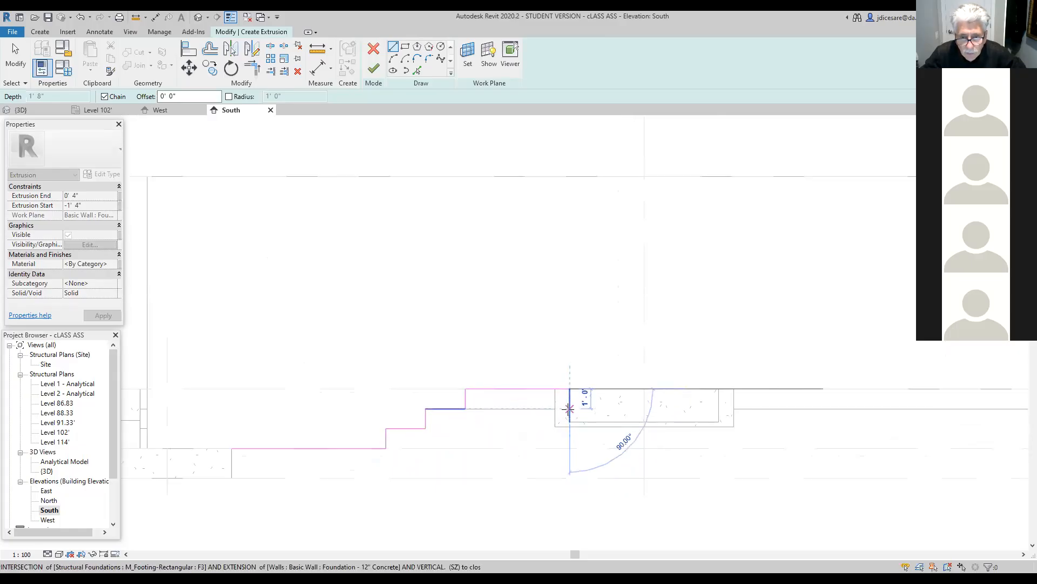
{"action": "left_click", "coordinate": [569, 409]}
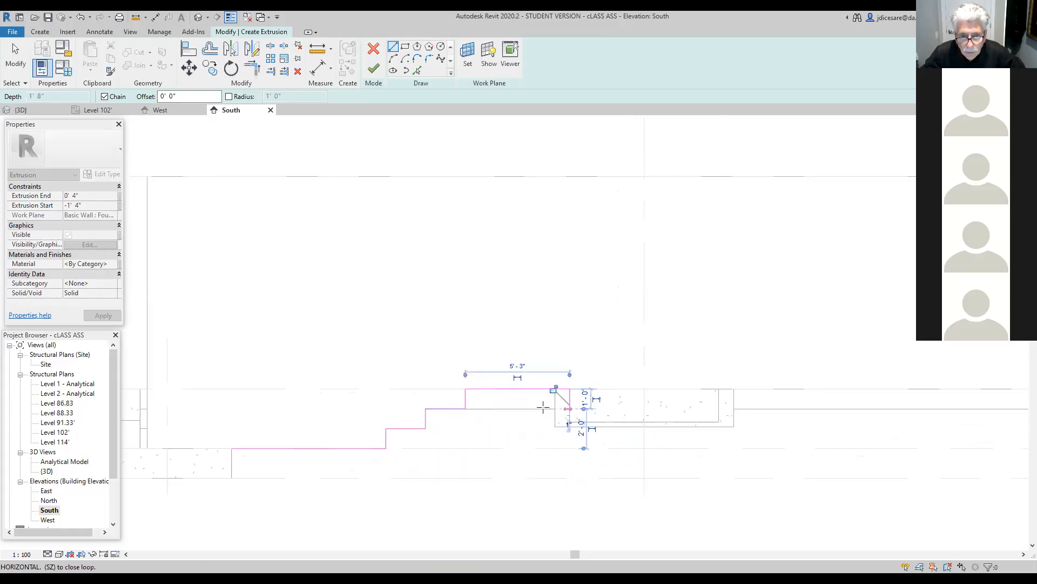
{"action": "left_click", "coordinate": [484, 409]}
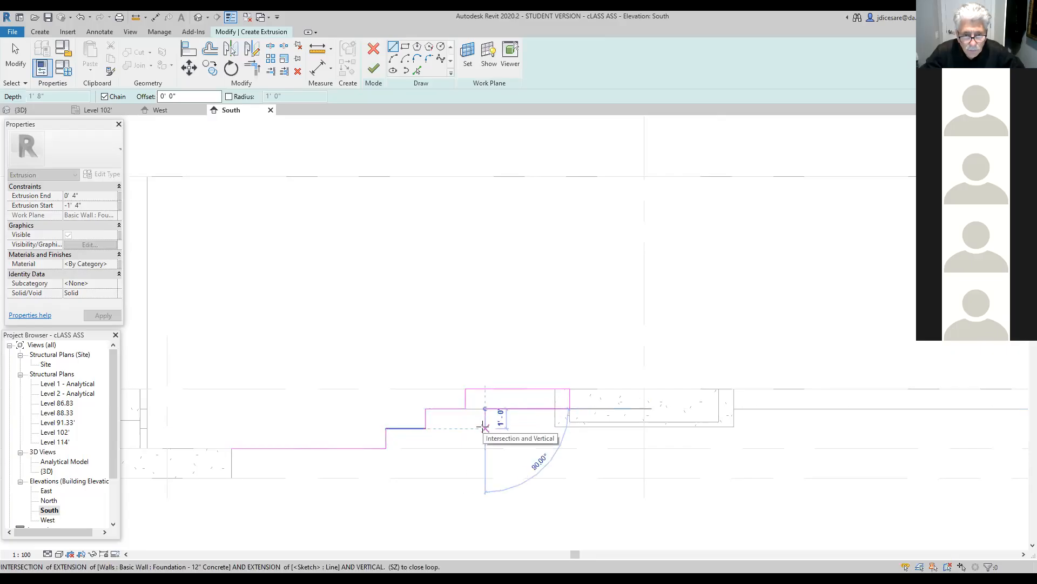
{"action": "left_click", "coordinate": [485, 428]}
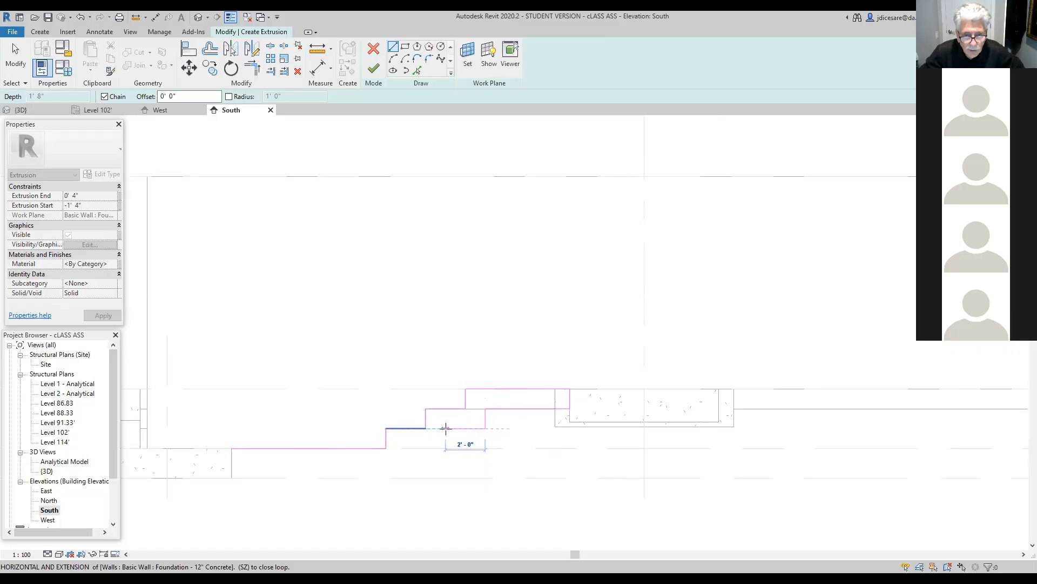
Sketch the remaining underside with 2'-0" runs and 1'-0" drops, then close the profile at the grid 1 footing.
{"action": "left_click", "coordinate": [445, 428]}
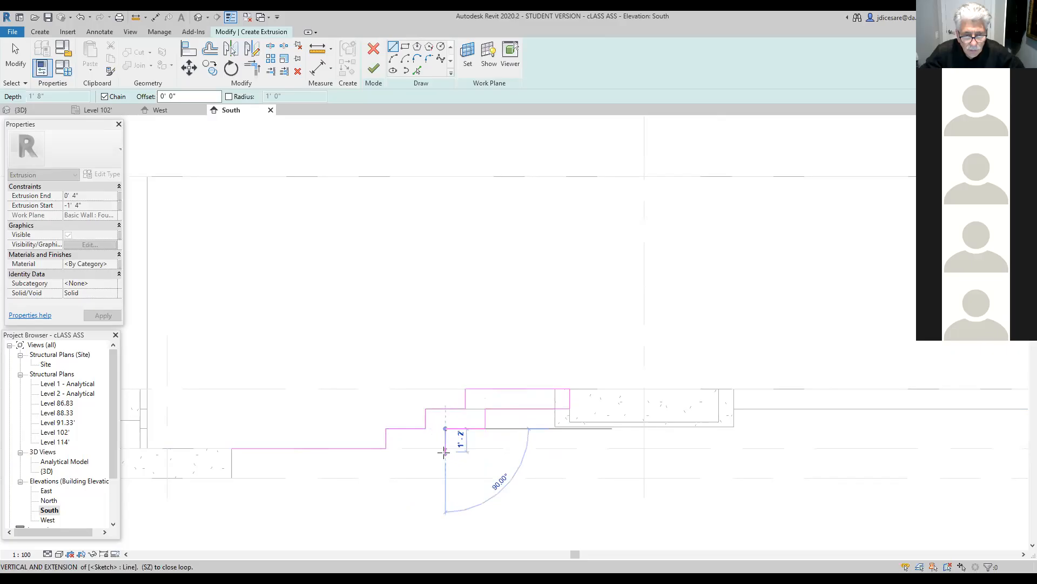
{"action": "left_click", "coordinate": [445, 448]}
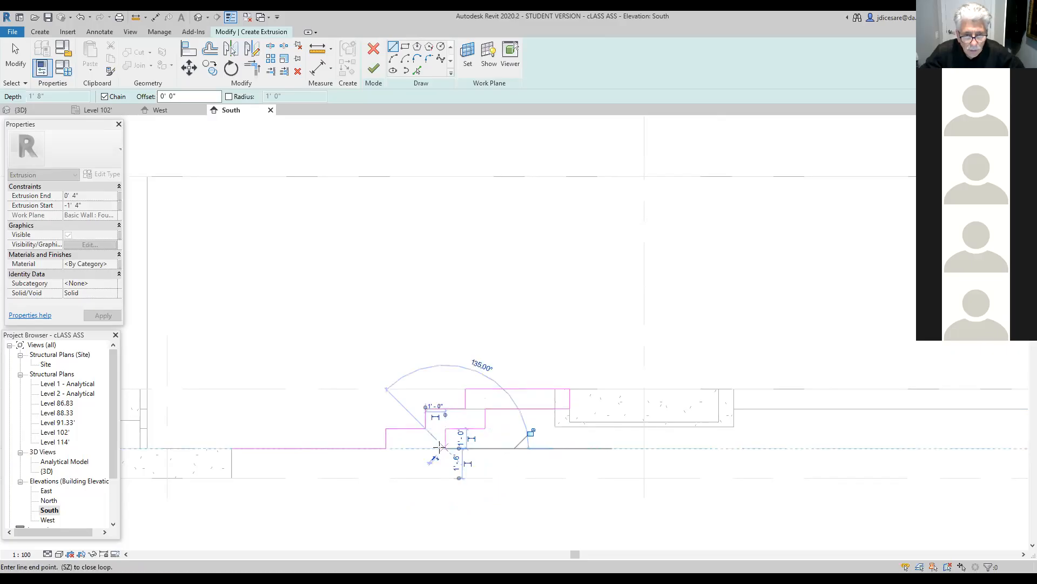
{"action": "left_click", "coordinate": [405, 448]}
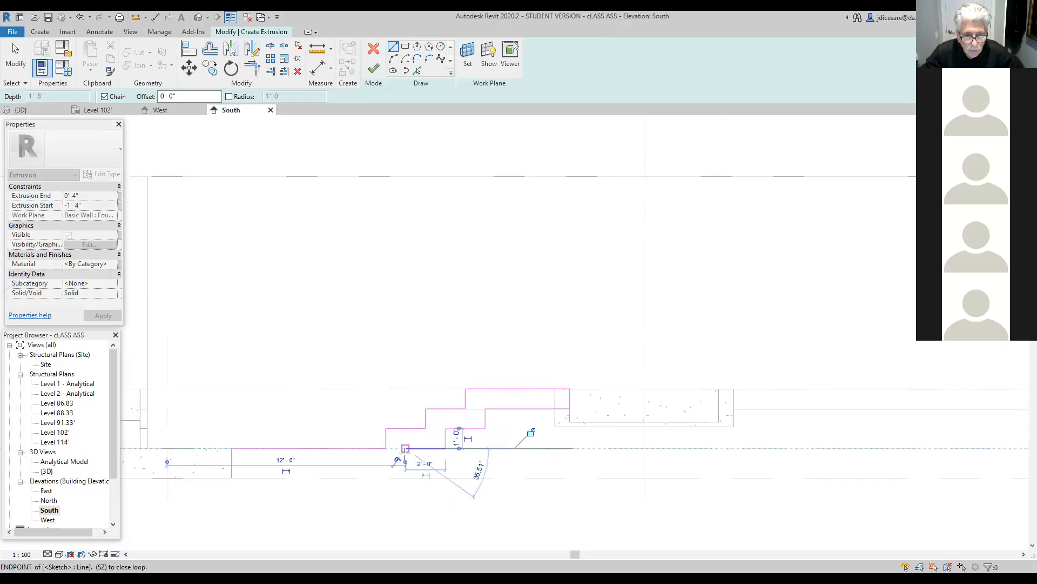
{"action": "left_click", "coordinate": [405, 468]}
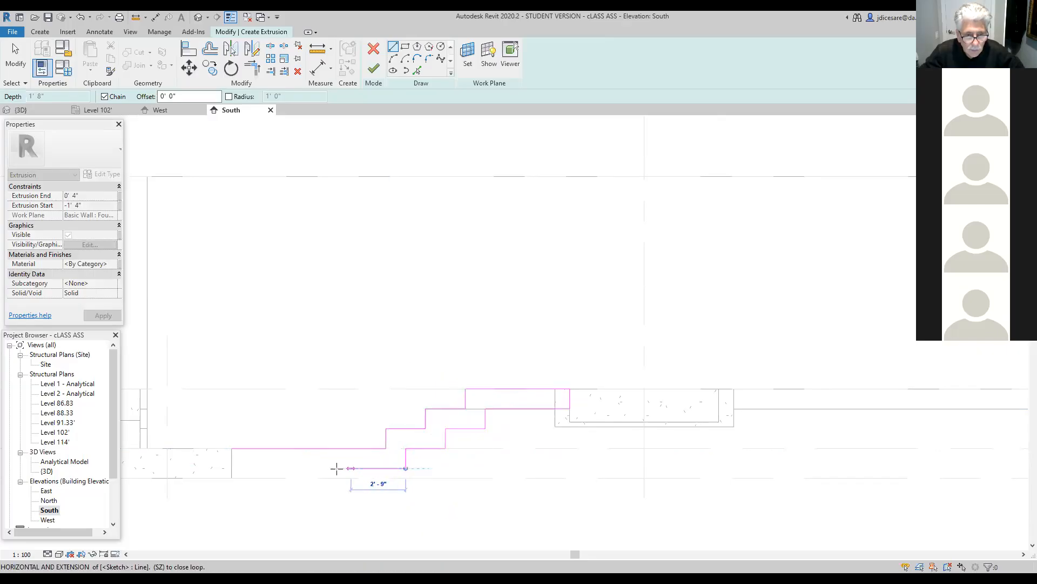
{"action": "left_click", "coordinate": [232, 468]}
{"action": "left_click", "coordinate": [231, 449]}
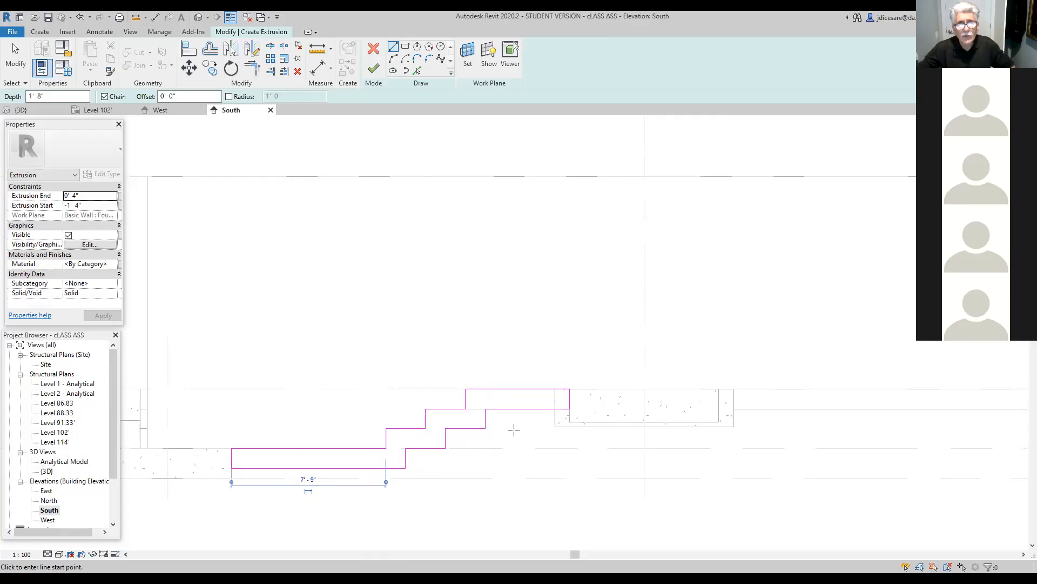
Finish the stepped footing extrusion and the in-place model.
{"action": "left_click", "coordinate": [373, 69]}
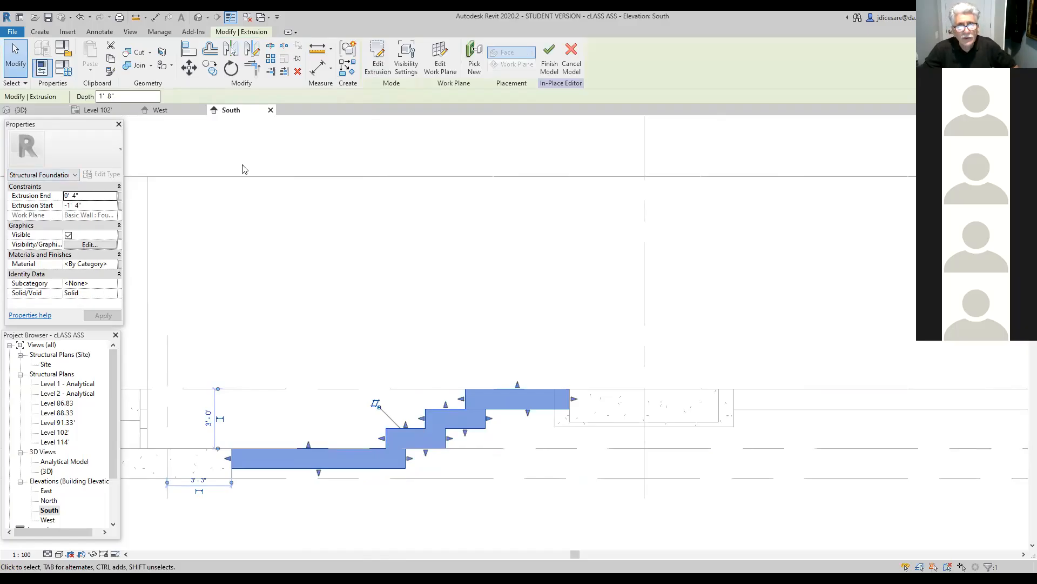
{"action": "mouse_move", "coordinate": [99, 188]}
{"action": "left_mouse_down"}
{"action": "mouse_move", "coordinate": [51, 190]}
{"action": "mouse_move", "coordinate": [60, 219]}
{"action": "mouse_move", "coordinate": [92, 186]}
{"action": "left_mouse_up"}
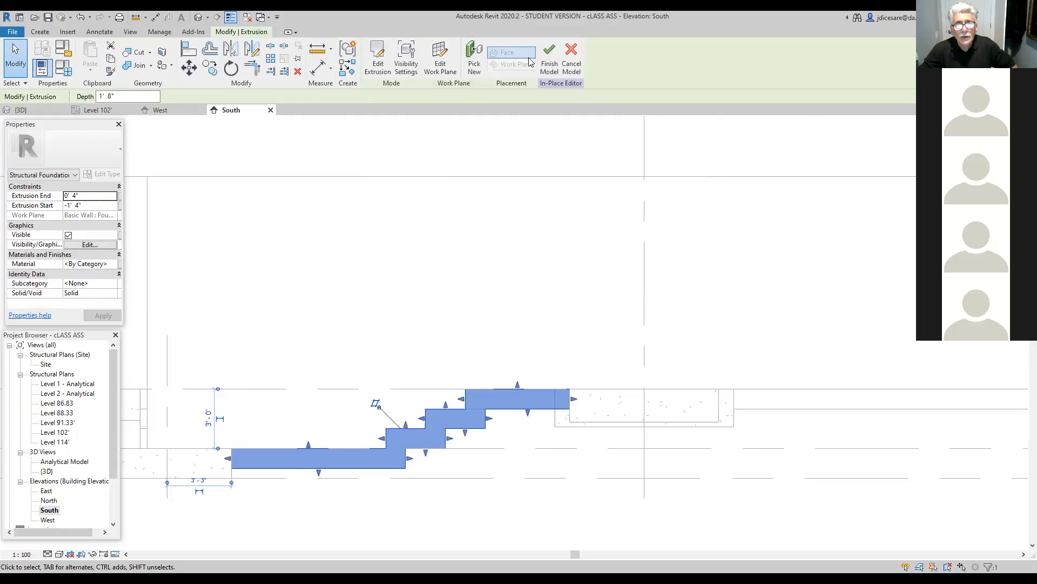
{"action": "left_click", "coordinate": [549, 62]}
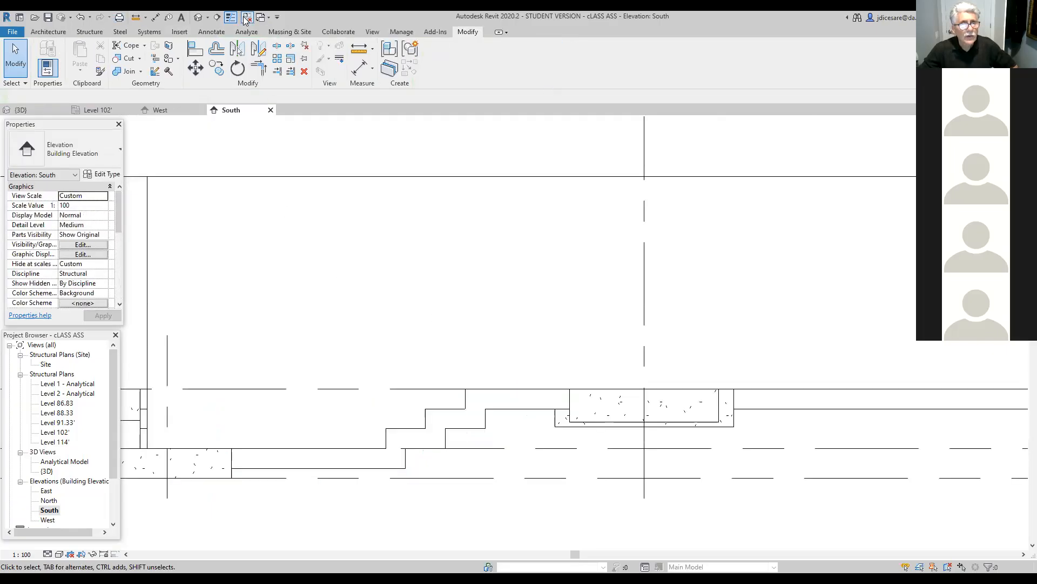
Examine the stepped footings on both sides of the building corner in the 3D view.
{"action": "left_click", "coordinate": [198, 18]}
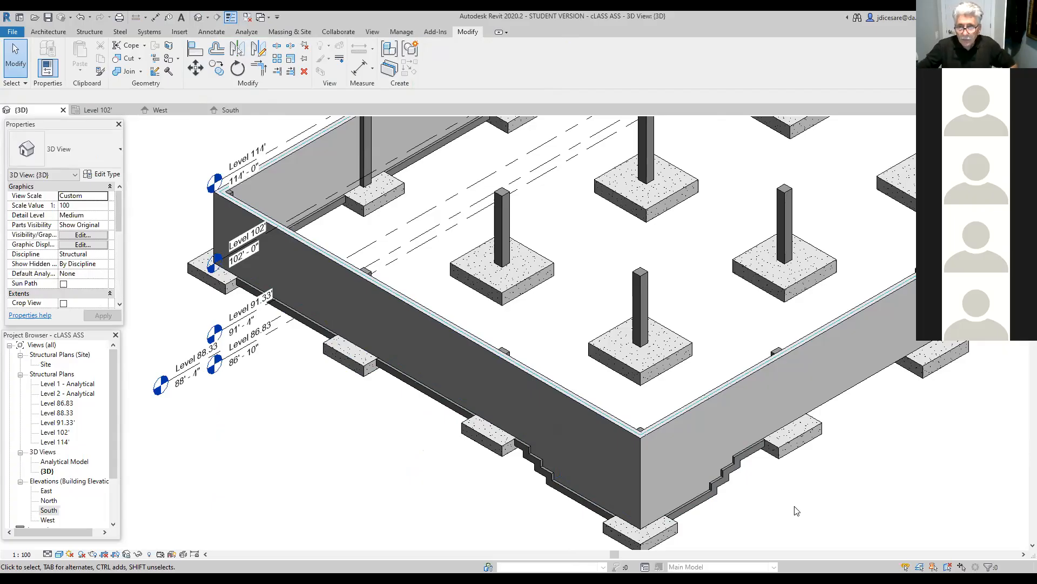
{"action": "scroll", "coordinate": [800, 516], "scroll_direction": "down", "scroll_amount": 2}
{"action": "middle_click_drag", "start_coordinate": [805, 519], "coordinate": [569, 494]}
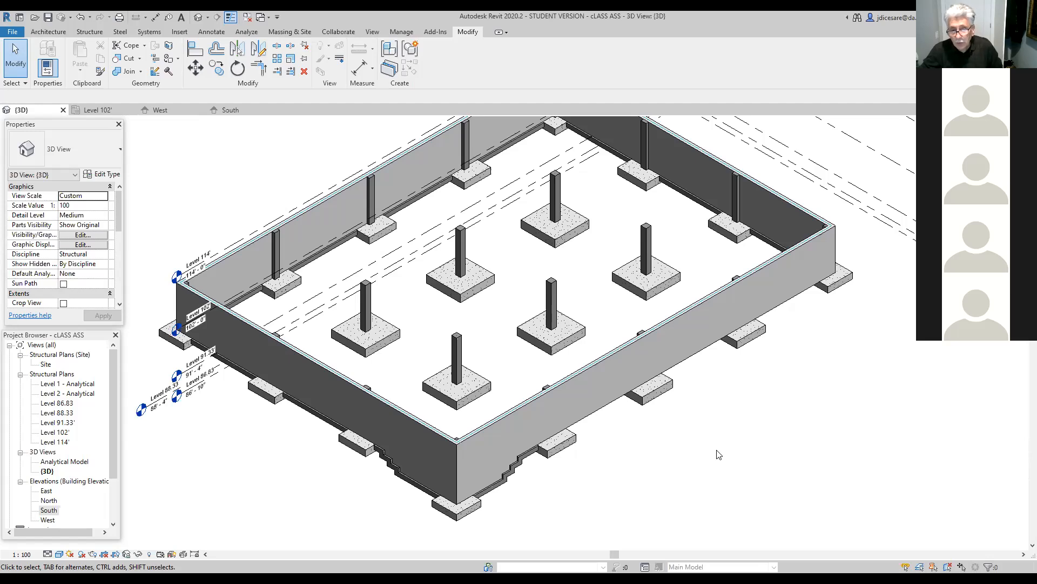
In the Level 102' plan, set the base offset of the grid D columns at grids 3 and 4 to -2' 0".
{"action": "double_click", "coordinate": [64, 435]}
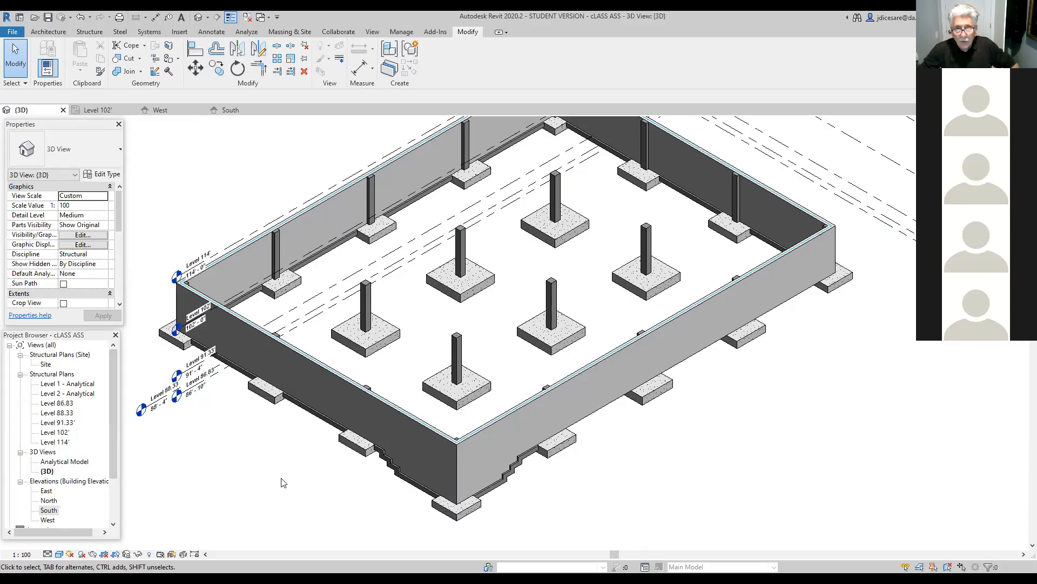
{"action": "scroll", "coordinate": [567, 424], "scroll_direction": "up", "scroll_amount": 2}
{"action": "scroll", "coordinate": [571, 426], "scroll_direction": "down", "scroll_amount": 1}
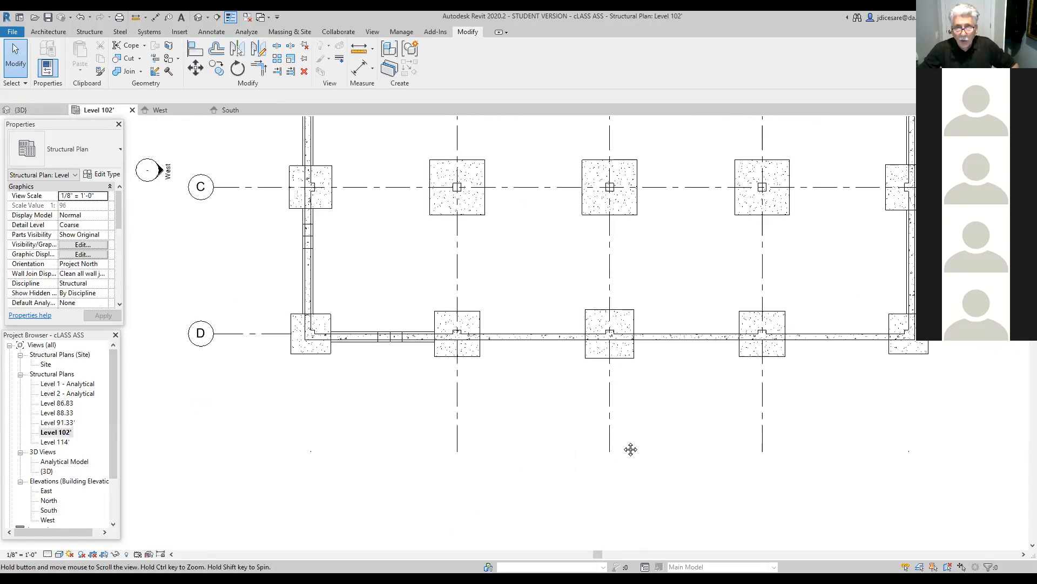
{"action": "middle_click_drag", "start_coordinate": [660, 431], "coordinate": [472, 444]}
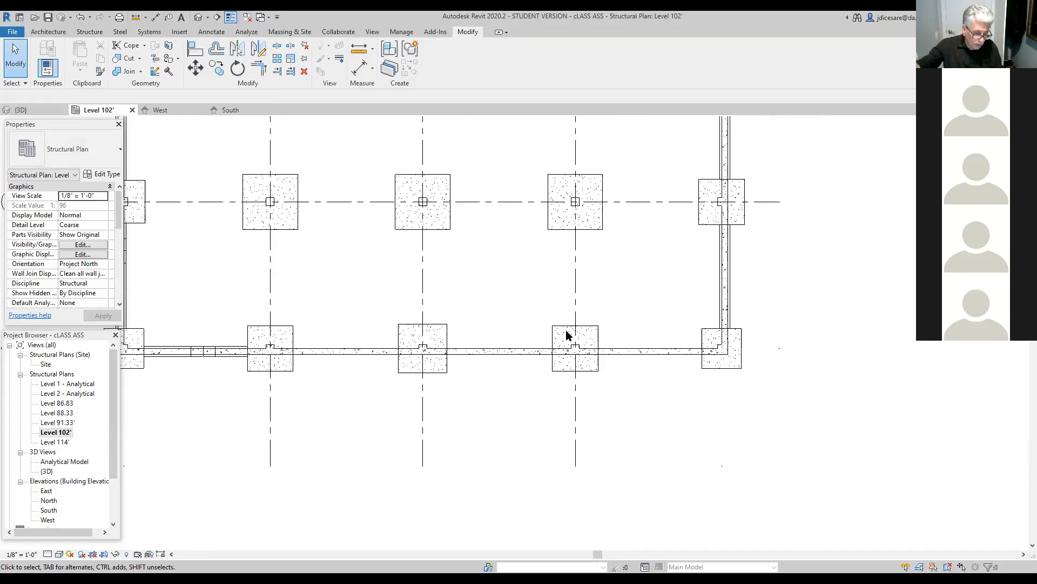
{"action": "left_click", "coordinate": [424, 350]}
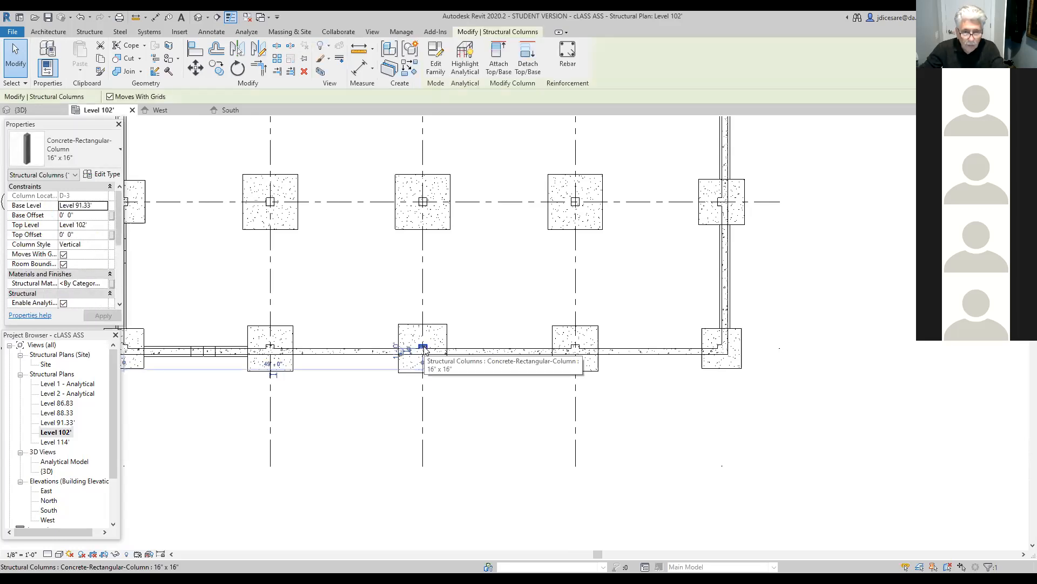
{"action": "left_click", "coordinate": [575, 348], "text": "ctrl"}
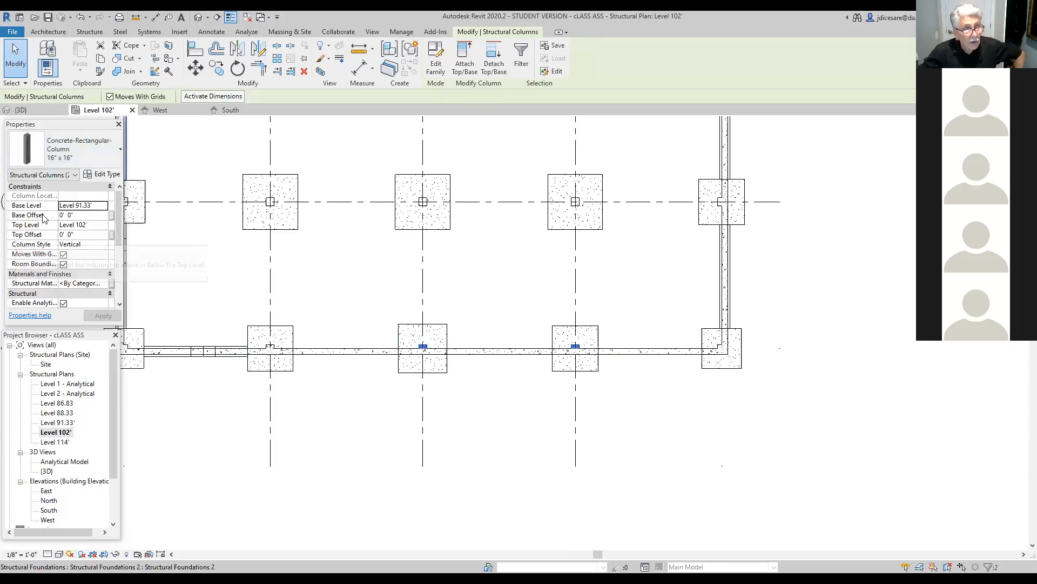
{"action": "left_click", "coordinate": [103, 208]}
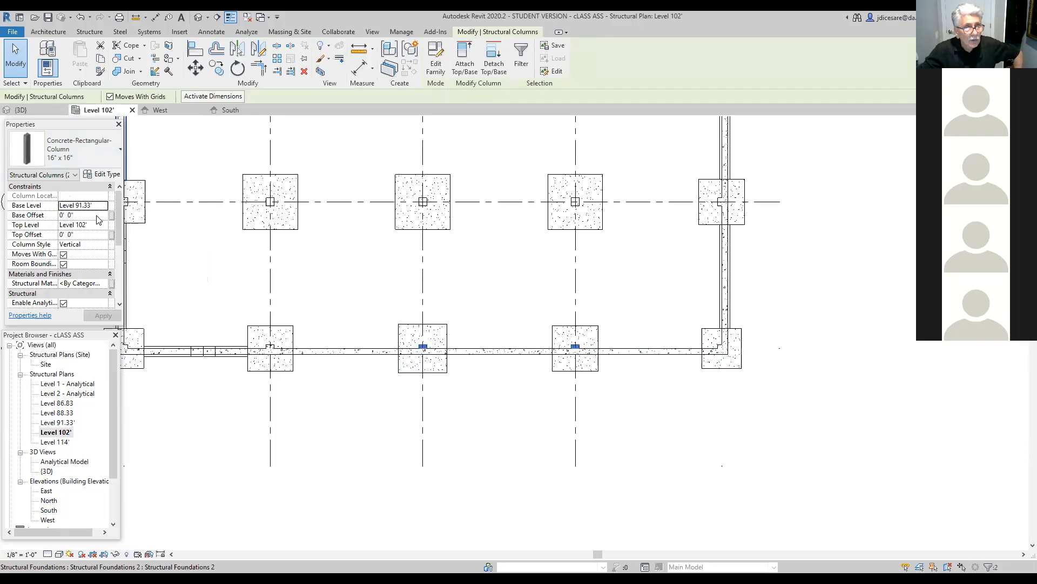
{"action": "left_click", "coordinate": [52, 206]}
{"action": "left_click", "coordinate": [85, 215]}
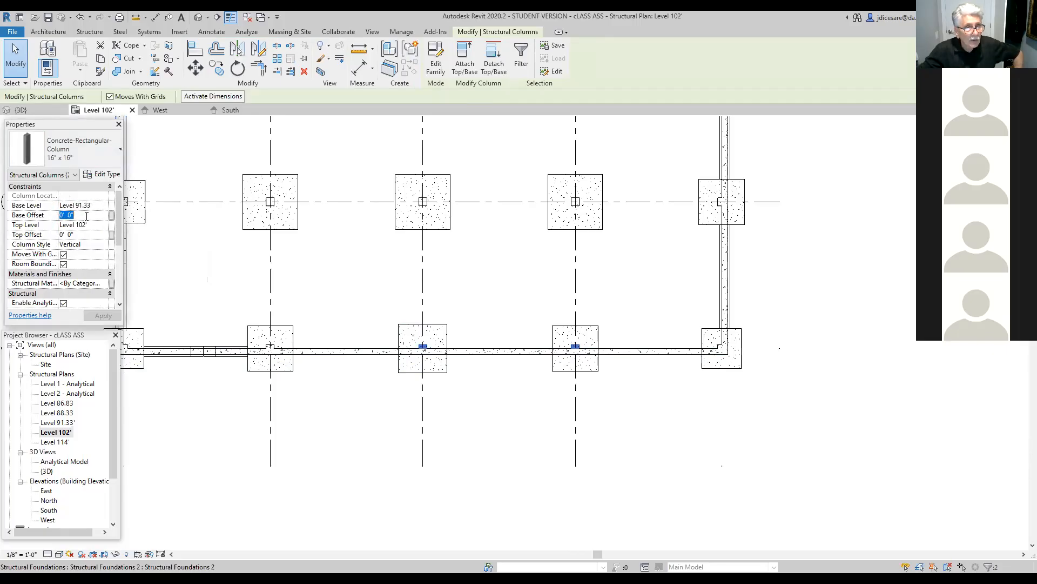
{"action": "type", "text": "-2"}
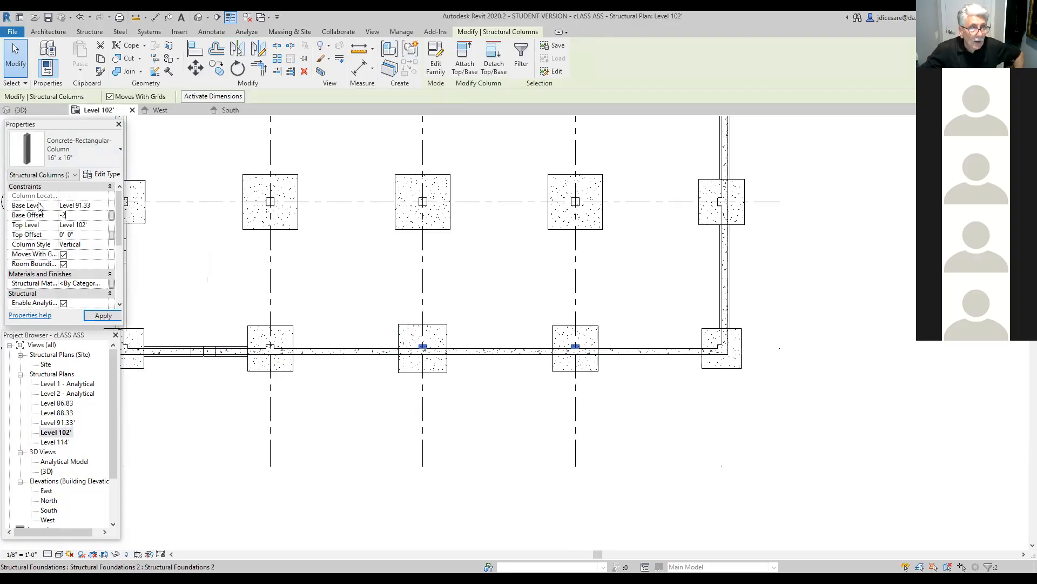
{"action": "left_click", "coordinate": [103, 316]}
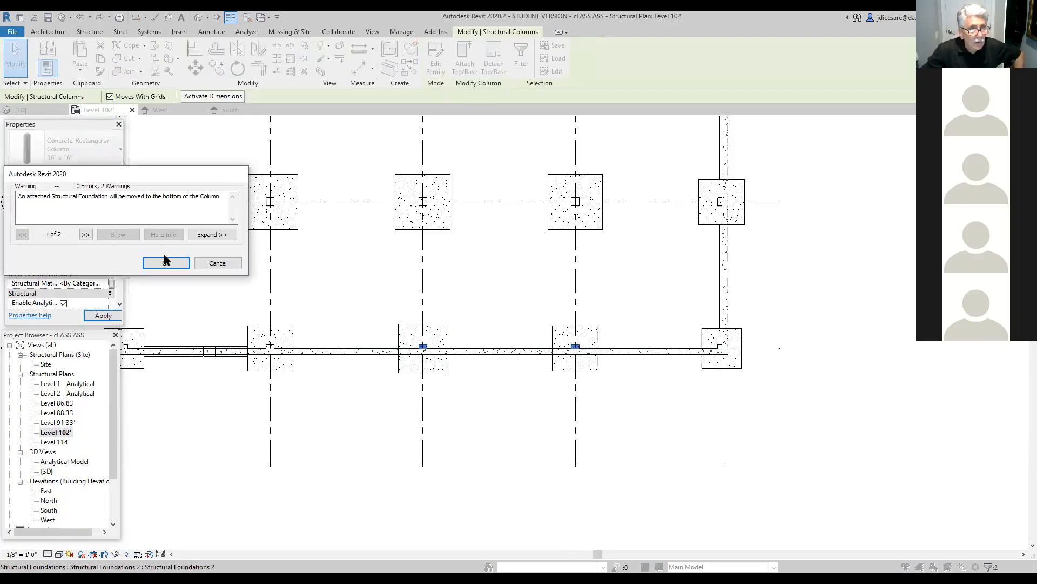
{"action": "left_click", "coordinate": [166, 263]}
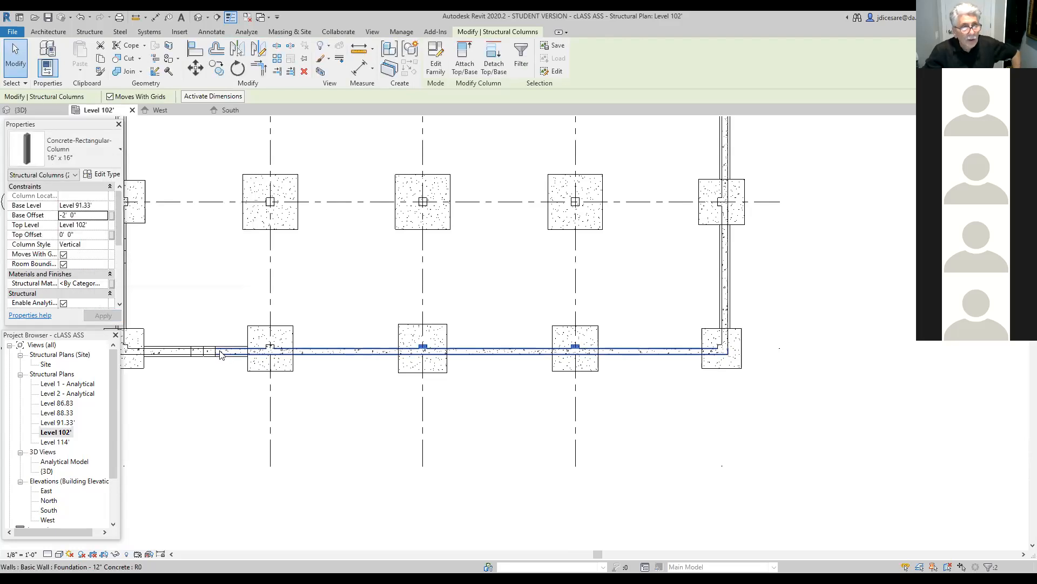
{"action": "left_click", "coordinate": [229, 435]}
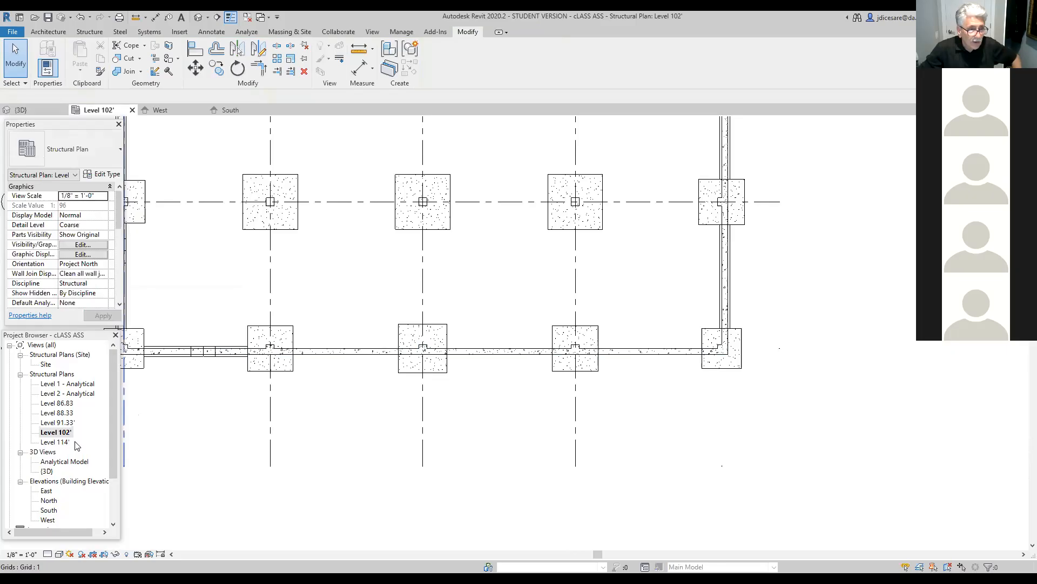
Examine the footings at grids 3 and 4 against the levels and the neighbouring footings in the South elevation.
{"action": "double_click", "coordinate": [52, 511]}
{"action": "scroll", "coordinate": [521, 501], "scroll_direction": "down", "scroll_amount": 6}
{"action": "middle_click_drag", "start_coordinate": [685, 524], "coordinate": [377, 480]}
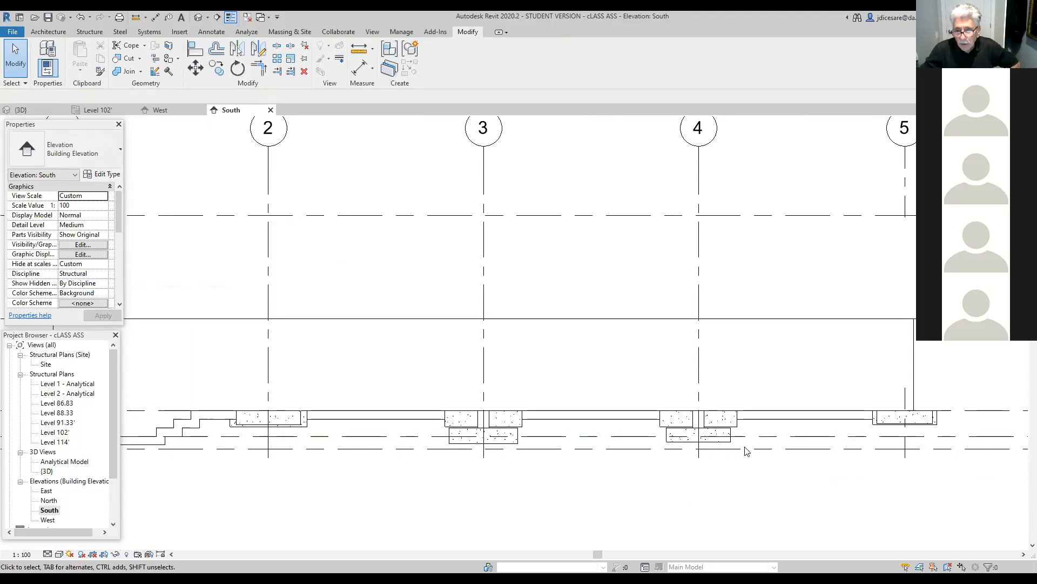
{"action": "middle_click_drag", "start_coordinate": [764, 448], "coordinate": [505, 441]}
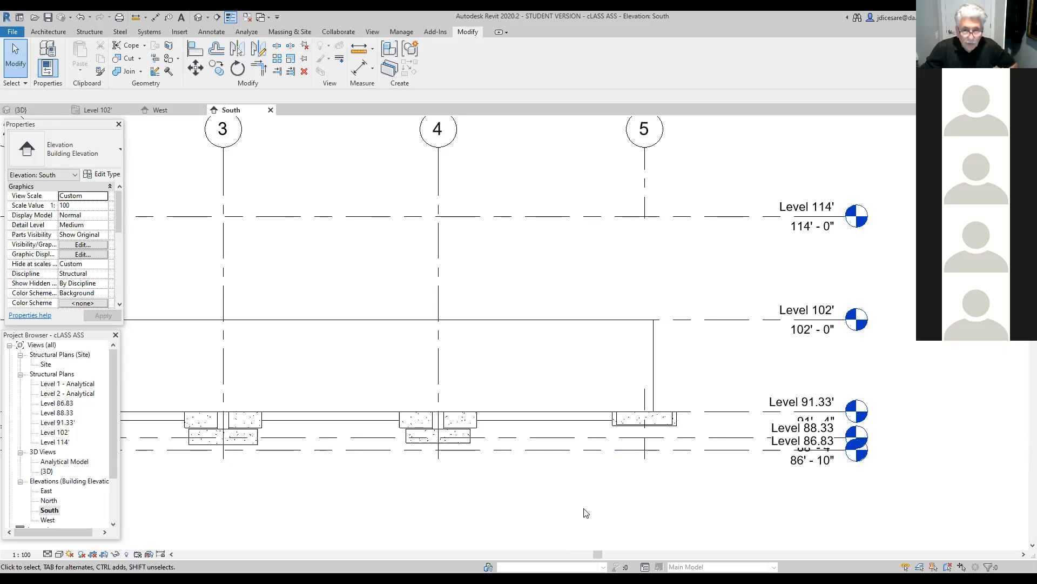
{"action": "scroll", "coordinate": [585, 513], "scroll_direction": "down", "scroll_amount": 4}
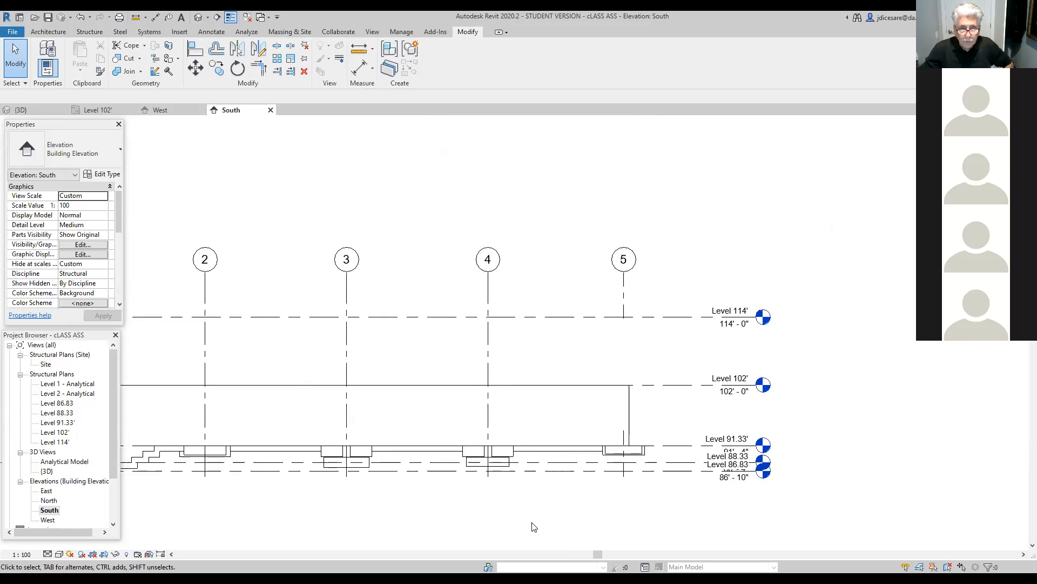
{"action": "middle_click_drag", "start_coordinate": [459, 477], "coordinate": [518, 479]}
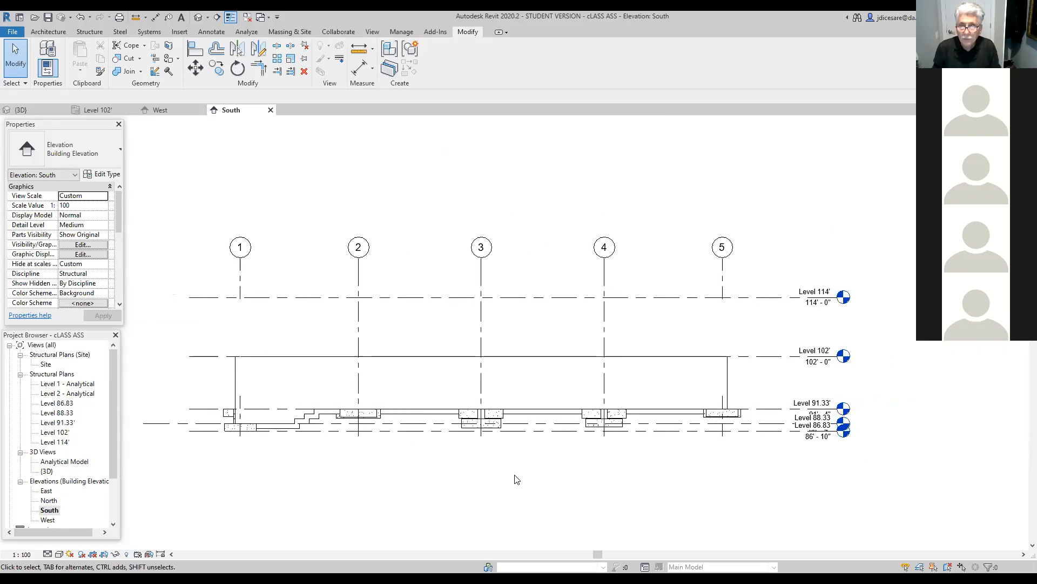